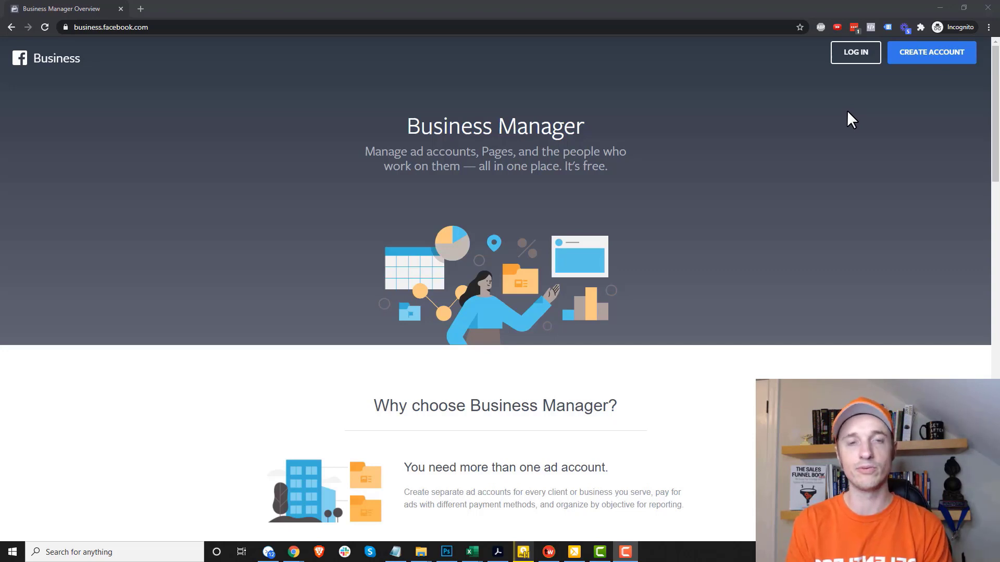
- Switch to the business settings of FB Ads Course and look through the list of available business tools
{"action": "left_click", "coordinate": [942, 6]}
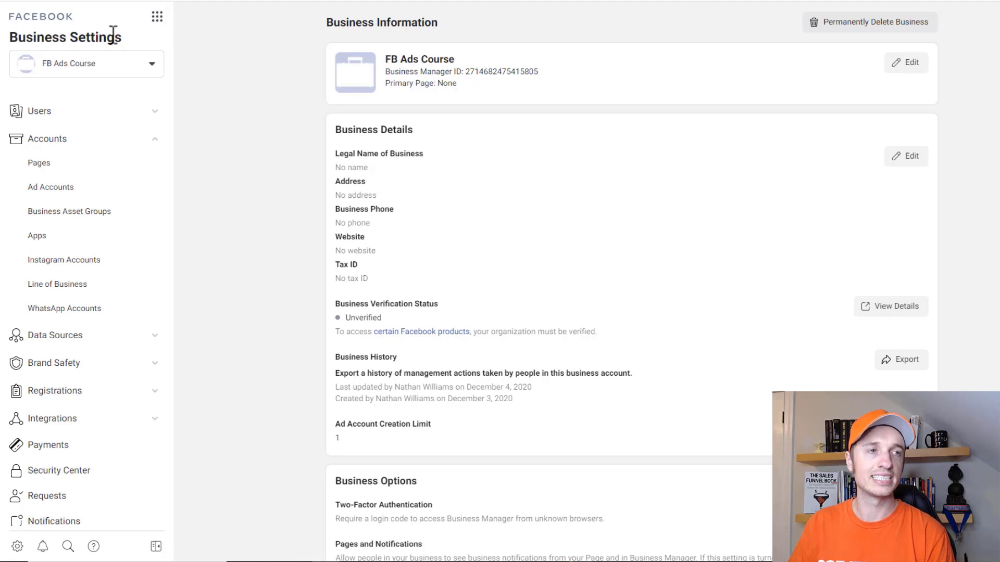
{"action": "left_click", "coordinate": [157, 16]}
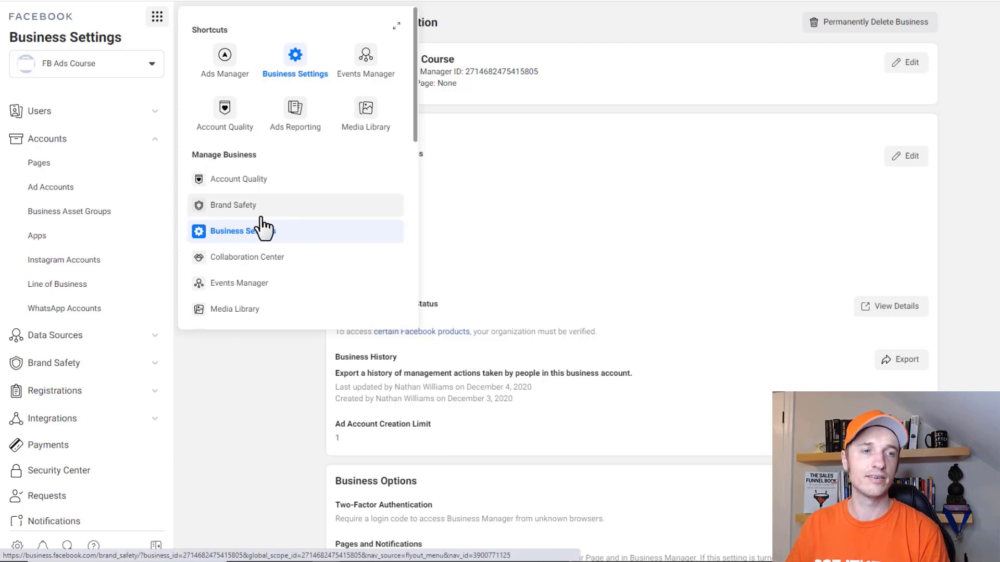
{"action": "left_click", "coordinate": [222, 370]}
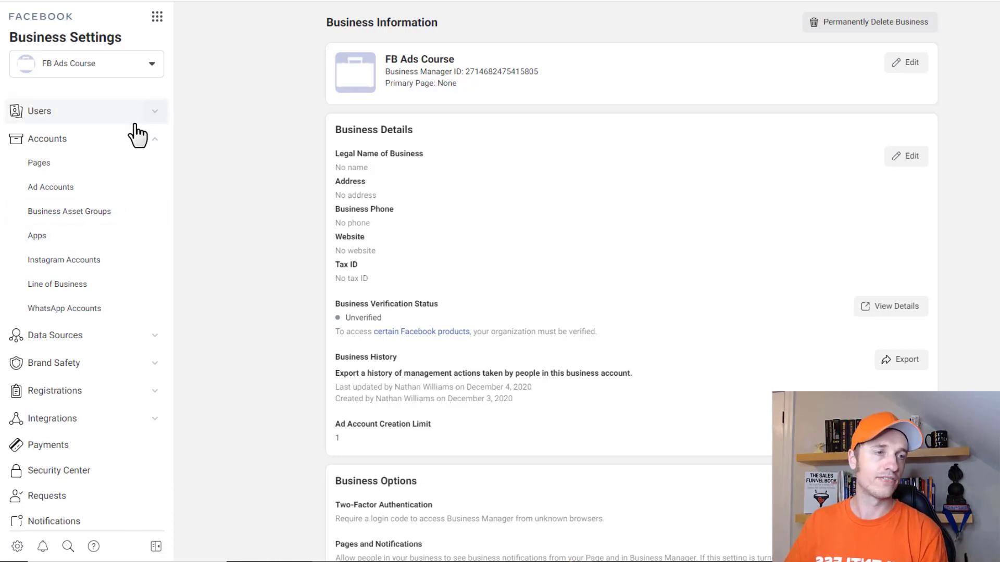
- Expand the Users, Data Sources, Brand Safety and Registrations sections of the business settings to examine their options
{"action": "left_click", "coordinate": [154, 113]}
{"action": "scroll", "coordinate": [104, 368], "scroll_direction": "down", "scroll_amount": 2}
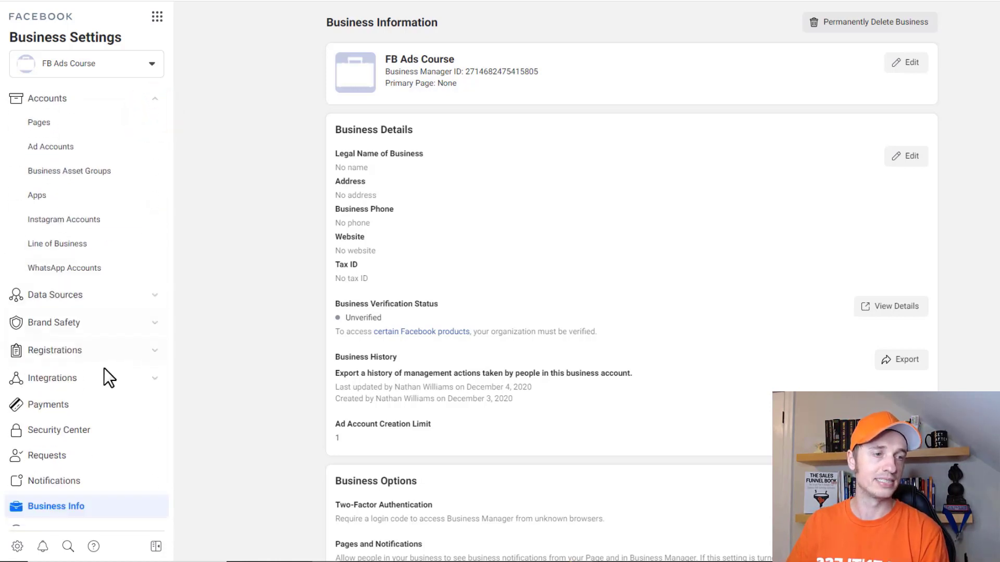
{"action": "left_click", "coordinate": [122, 292]}
{"action": "scroll", "coordinate": [118, 304], "scroll_direction": "down", "scroll_amount": 3}
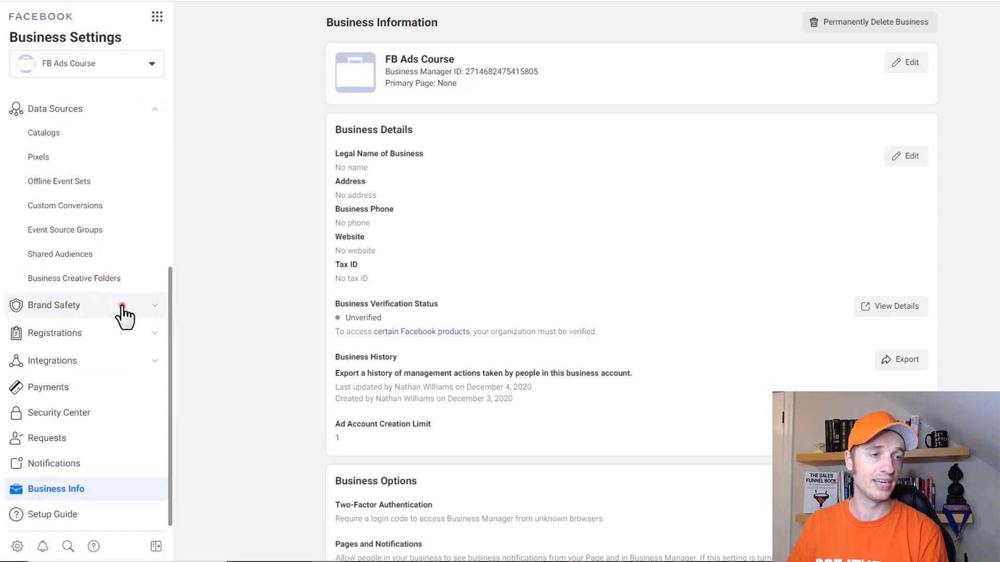
{"action": "left_click", "coordinate": [121, 306]}
{"action": "left_click", "coordinate": [129, 384]}
{"action": "scroll", "coordinate": [125, 408], "scroll_direction": "down", "scroll_amount": 2}
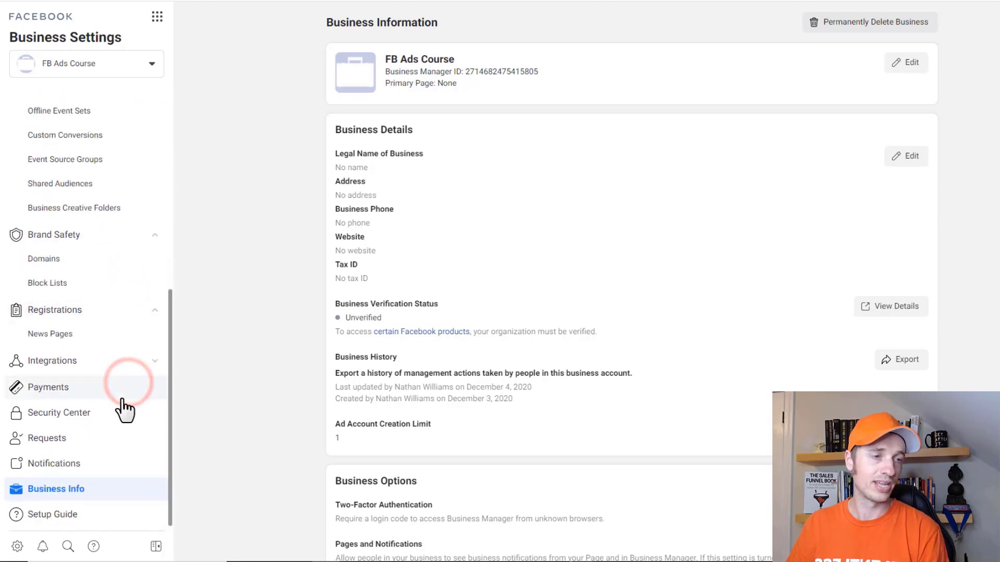
- Open the Pages section under the business's Accounts
{"action": "scroll", "coordinate": [123, 412], "scroll_direction": "up", "scroll_amount": 7}
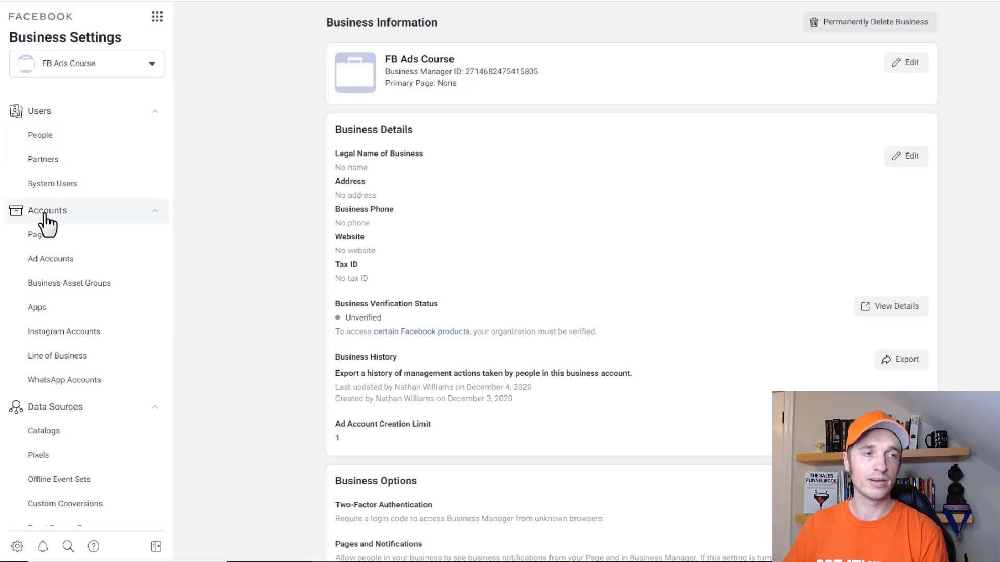
{"action": "left_click", "coordinate": [41, 236]}
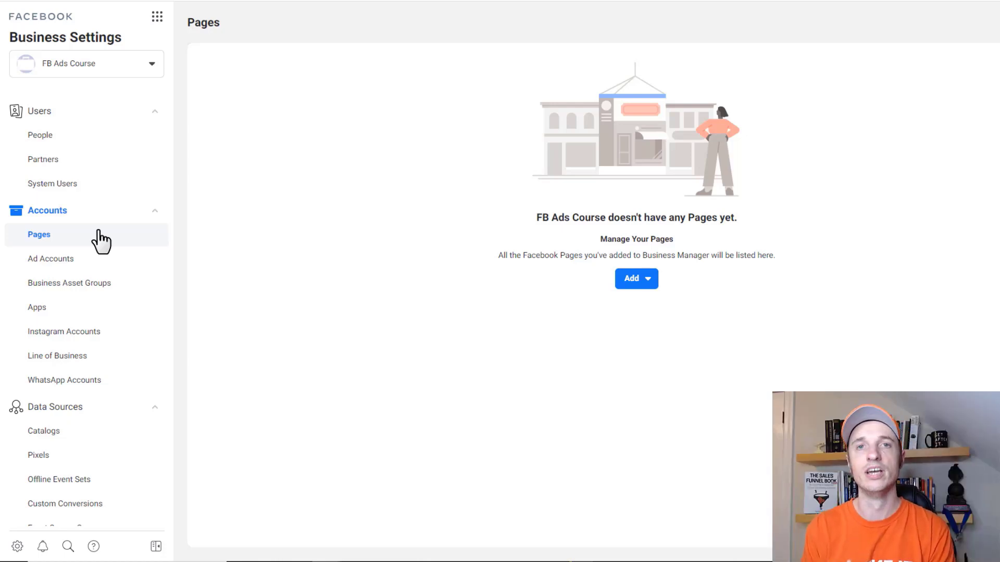
{"action": "left_click", "coordinate": [54, 237]}
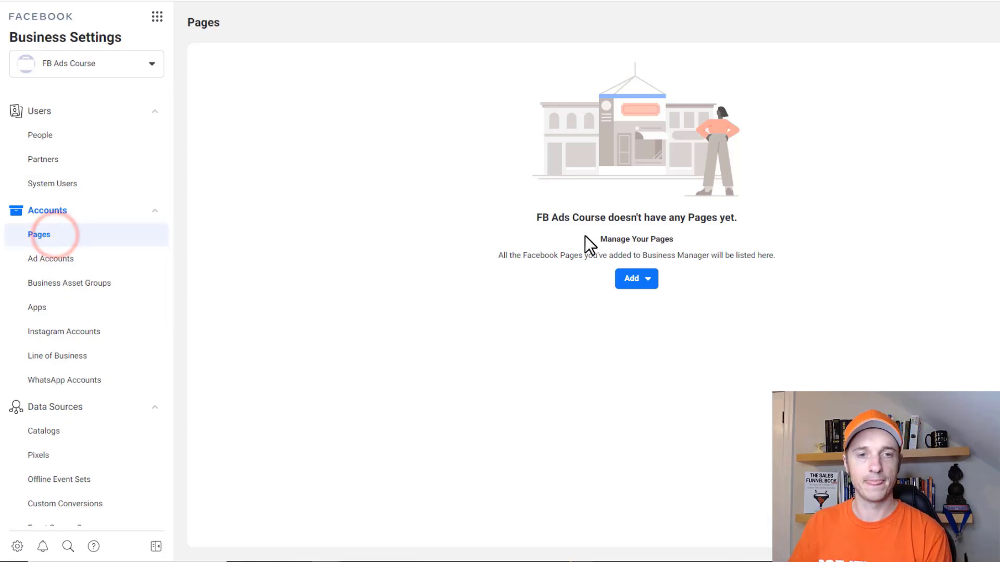
- Try to add the existing Crazy Eye Marketing Page to the business, finding it by searching for "cra"
{"action": "left_click", "coordinate": [640, 281]}
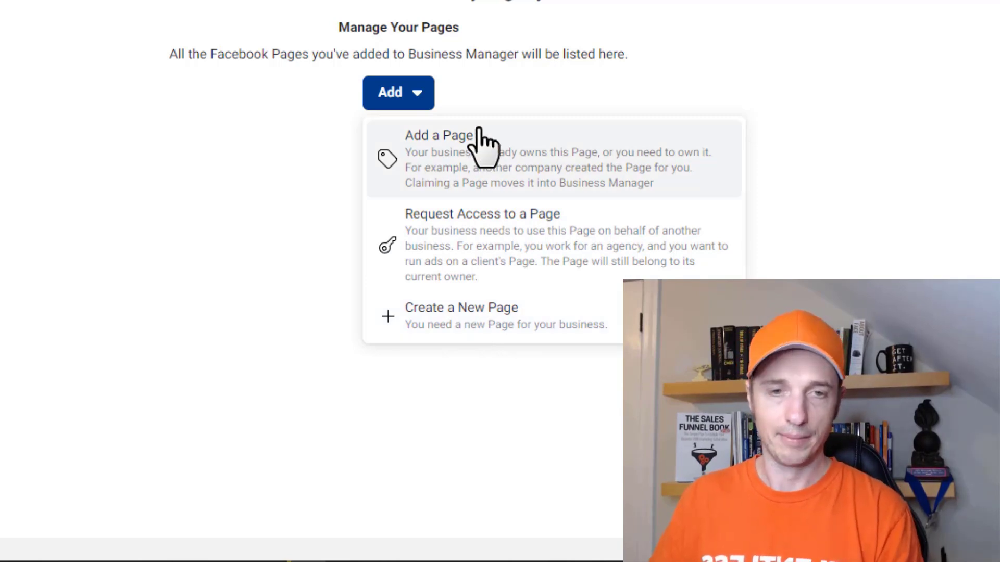
{"action": "left_click", "coordinate": [459, 172]}
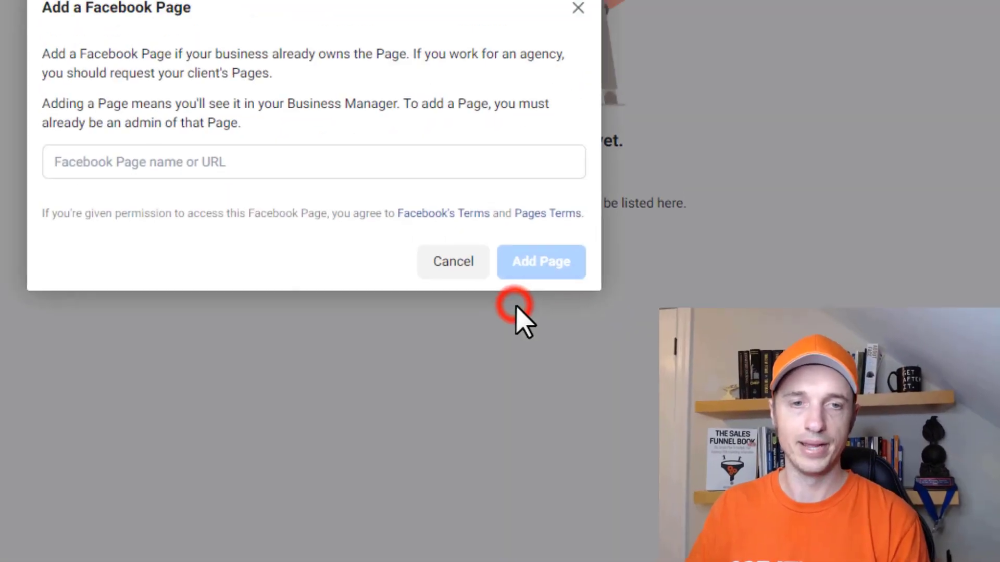
{"action": "left_click", "coordinate": [353, 218]}
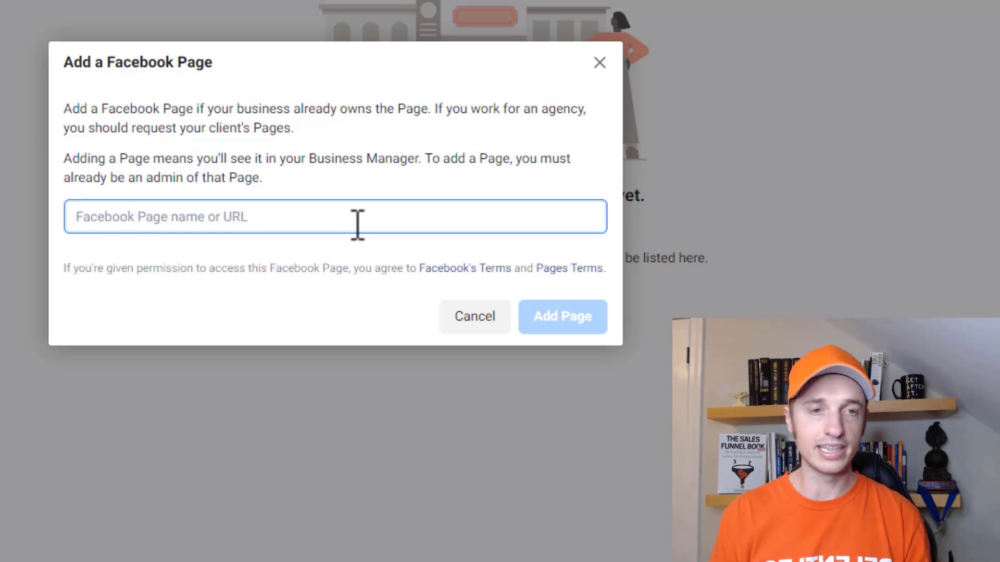
{"action": "type", "text": "cra"}
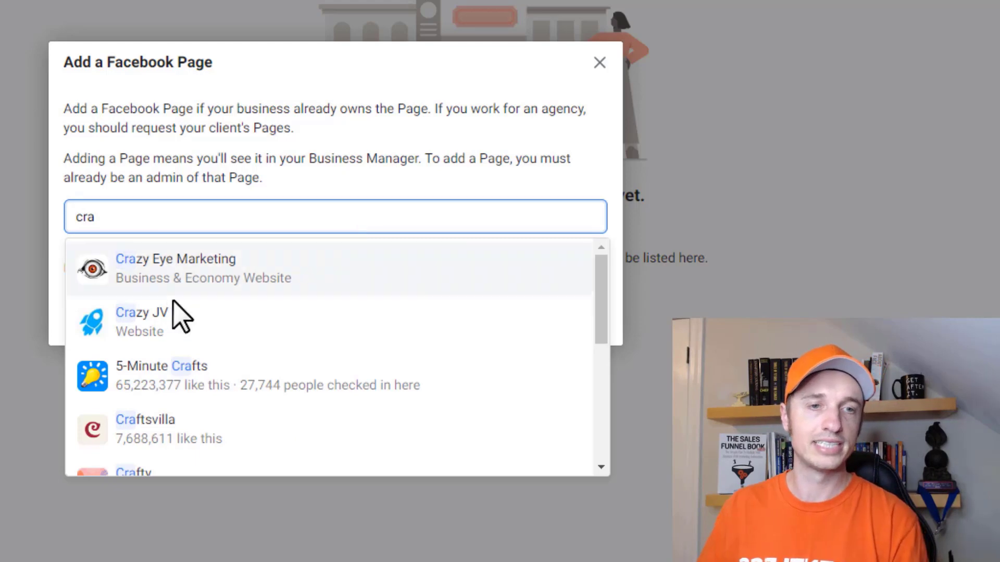
{"action": "left_click", "coordinate": [177, 283]}
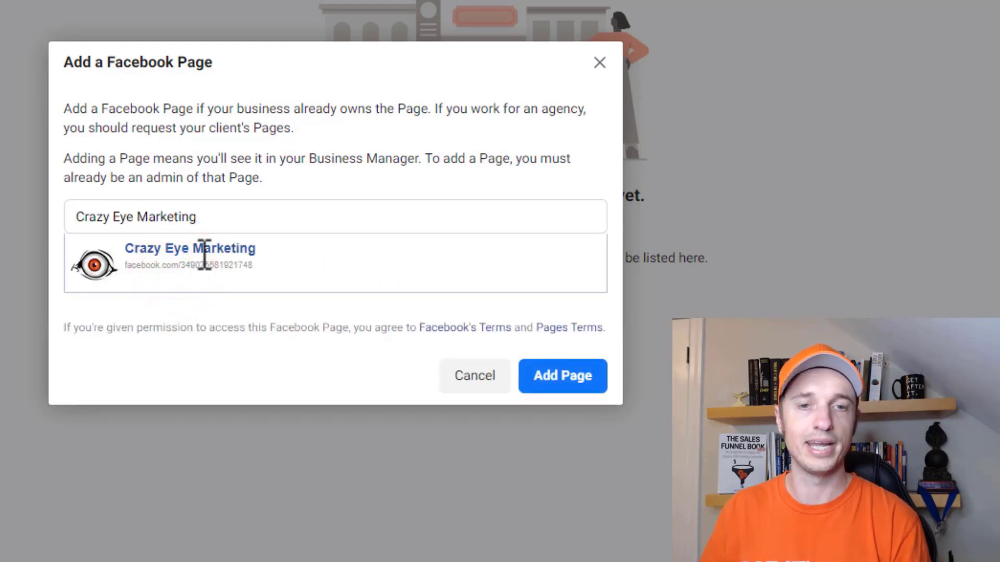
{"action": "left_click", "coordinate": [577, 376]}
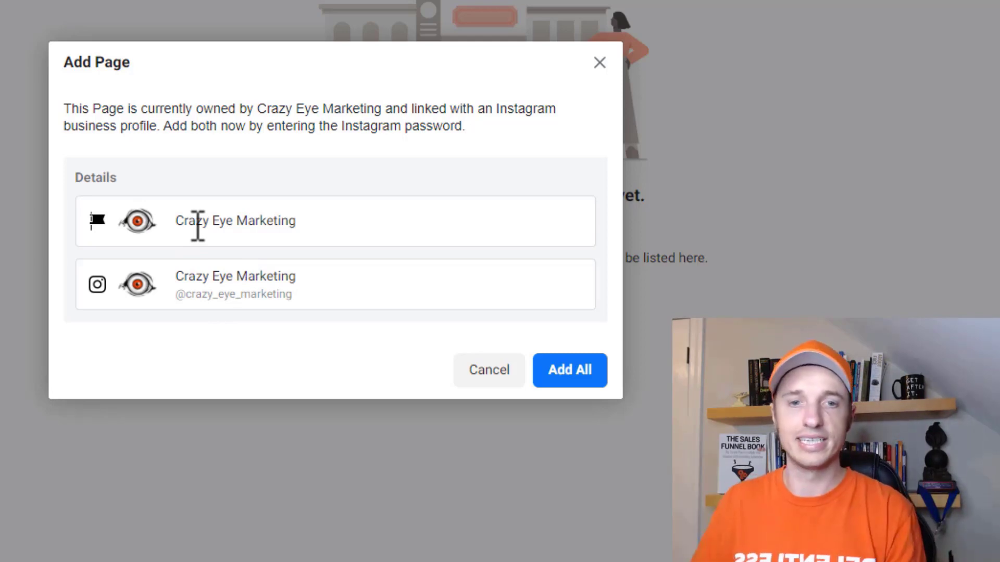
- Try to add both the Page and its linked Instagram profile by logging in to Instagram with the prefilled credentials
{"action": "left_click", "coordinate": [573, 369]}
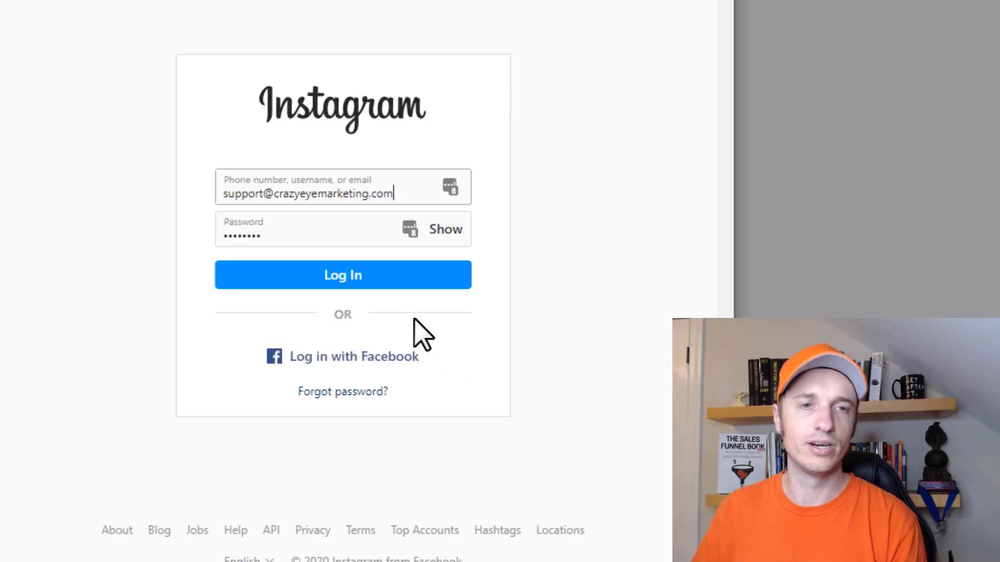
{"action": "left_click", "coordinate": [384, 282]}
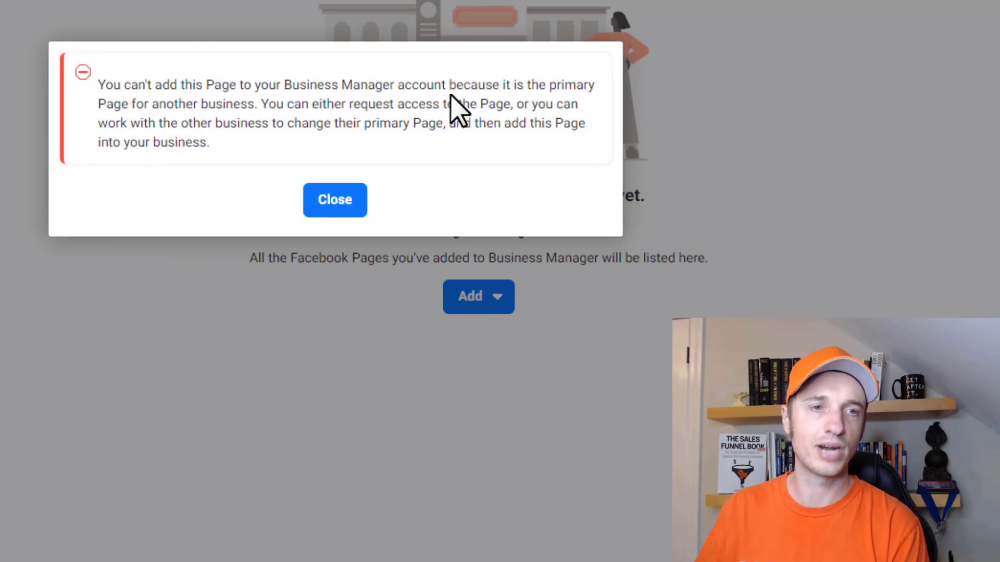
{"action": "left_click", "coordinate": [314, 203]}
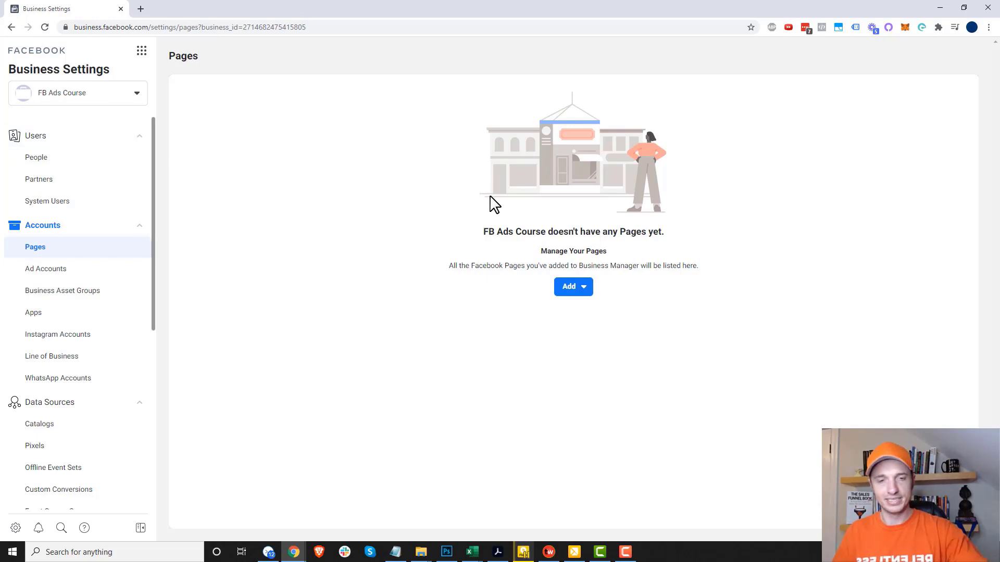
- Create a new Brand or Product Page named "FB Ads Course" with the category App Page
{"action": "left_click", "coordinate": [577, 291]}
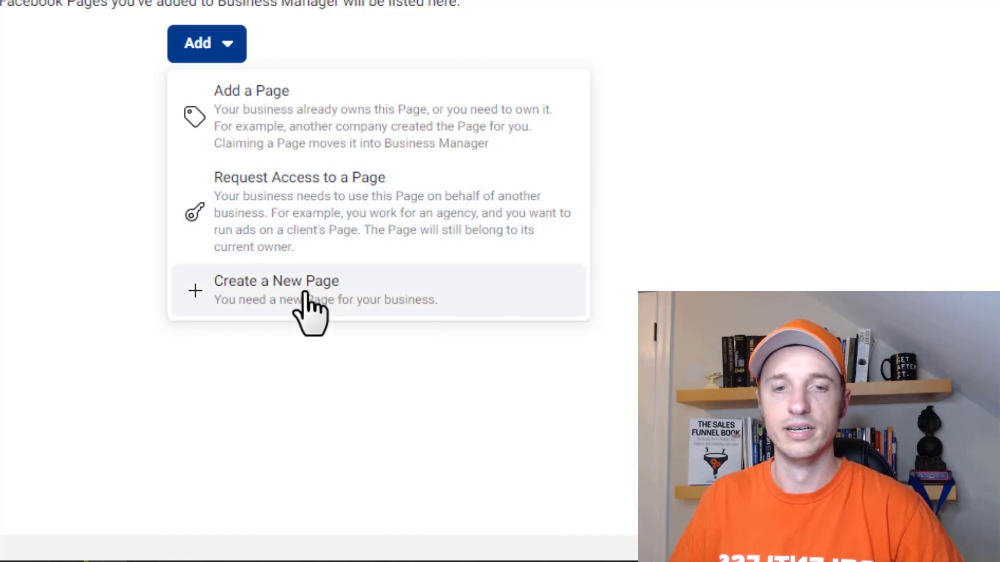
{"action": "left_click", "coordinate": [310, 312]}
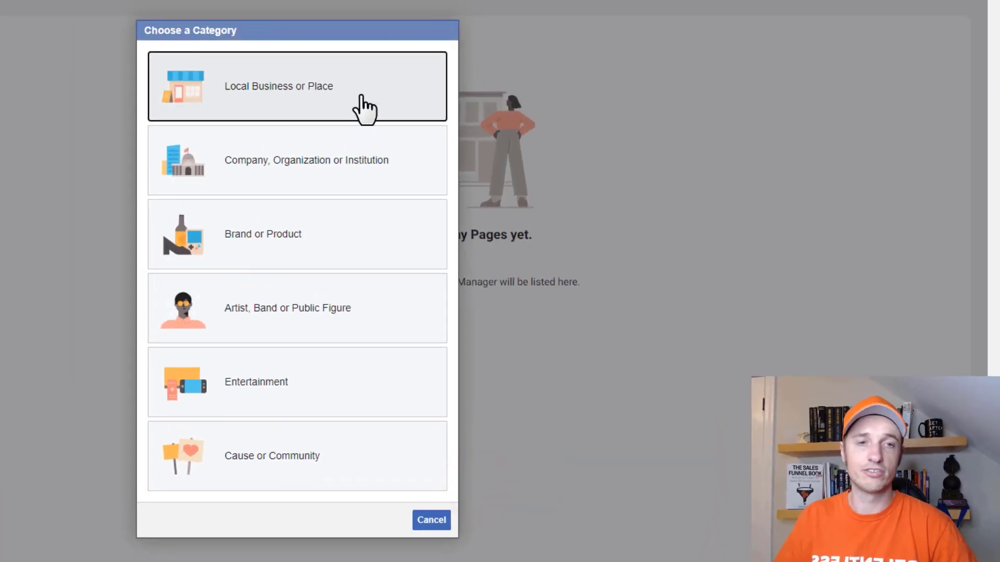
{"action": "left_click", "coordinate": [267, 241]}
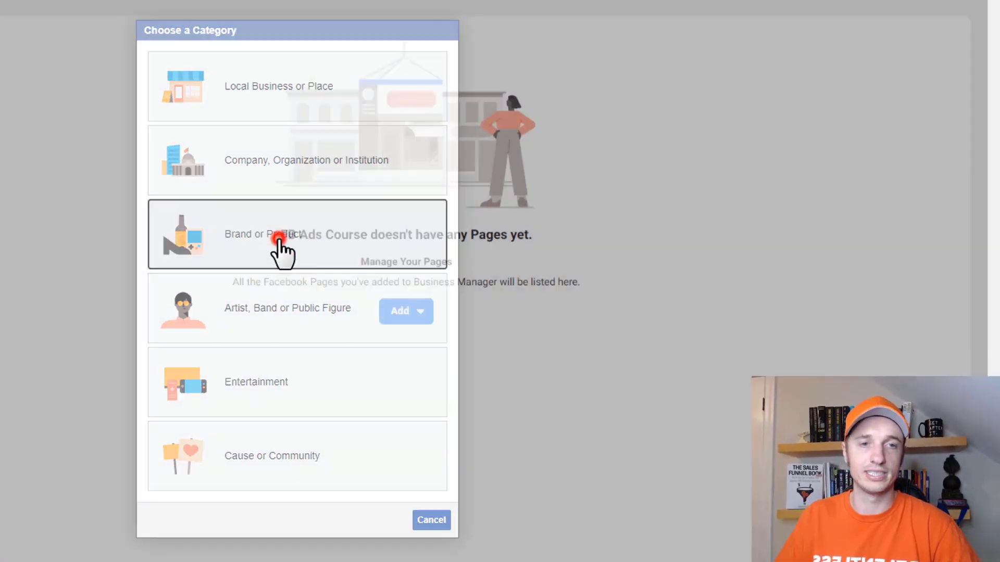
{"action": "type", "text": "Gr"}
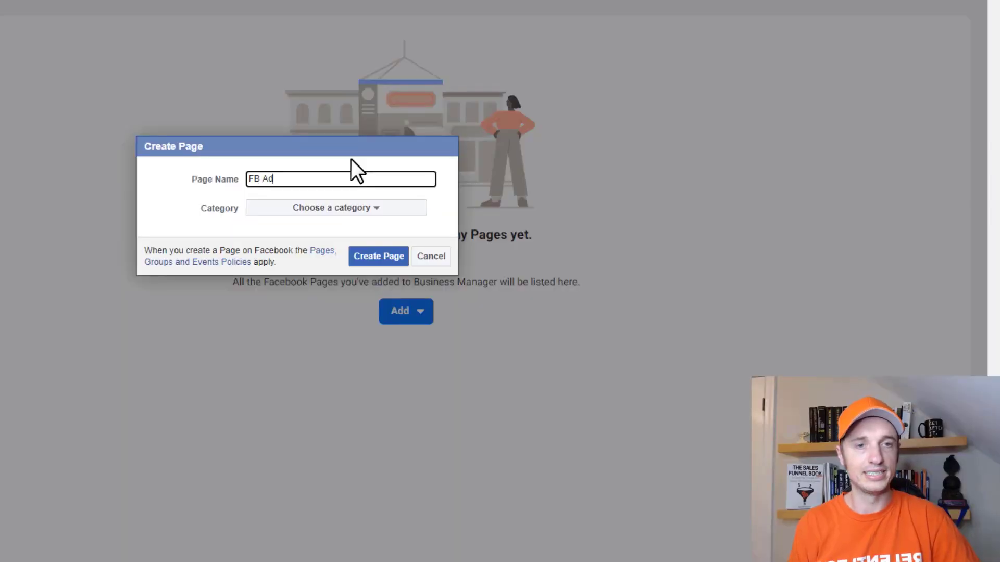
{"action": "type", "text": "s Course"}
{"action": "left_click", "coordinate": [352, 208]}
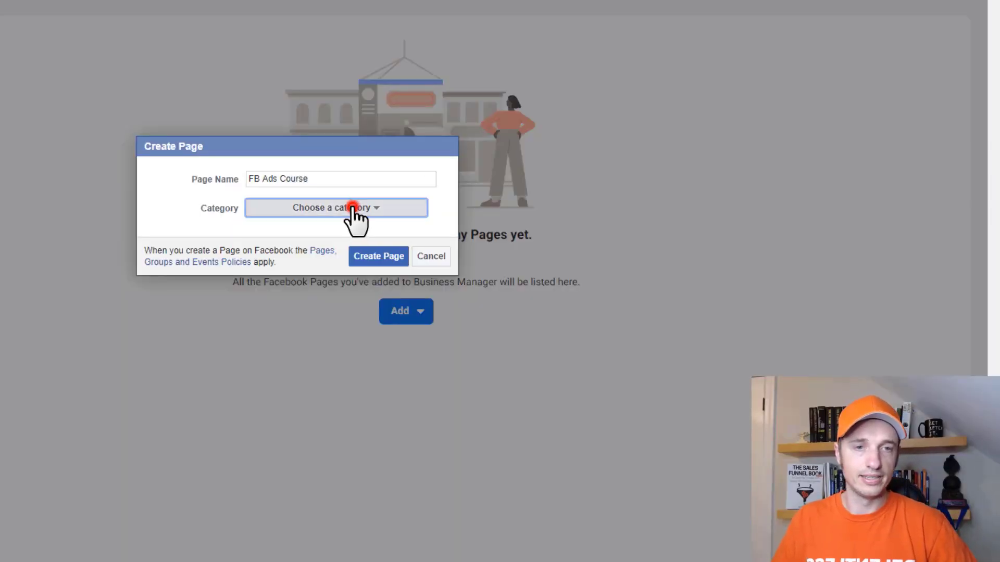
{"action": "left_click", "coordinate": [330, 248]}
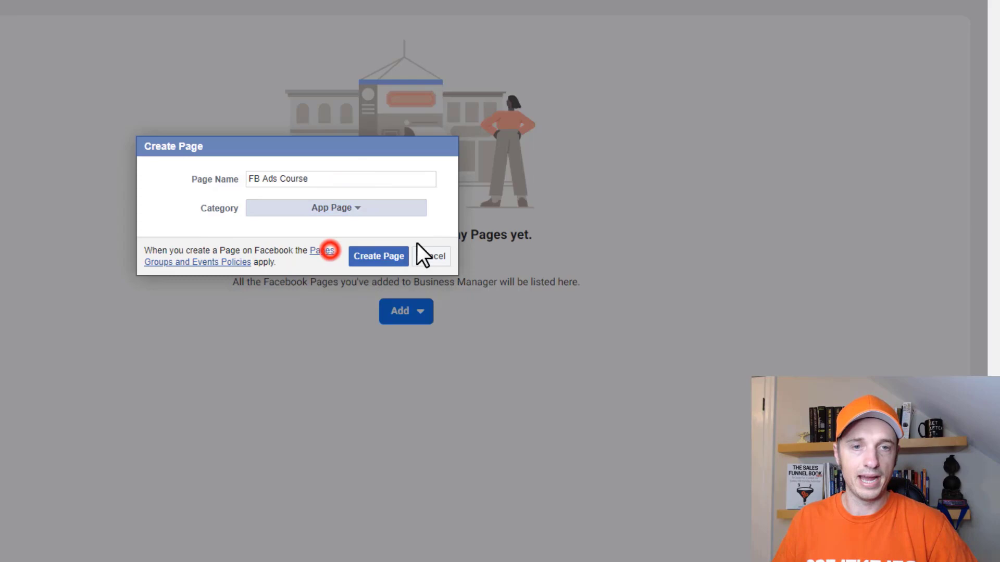
{"action": "left_click", "coordinate": [367, 258]}
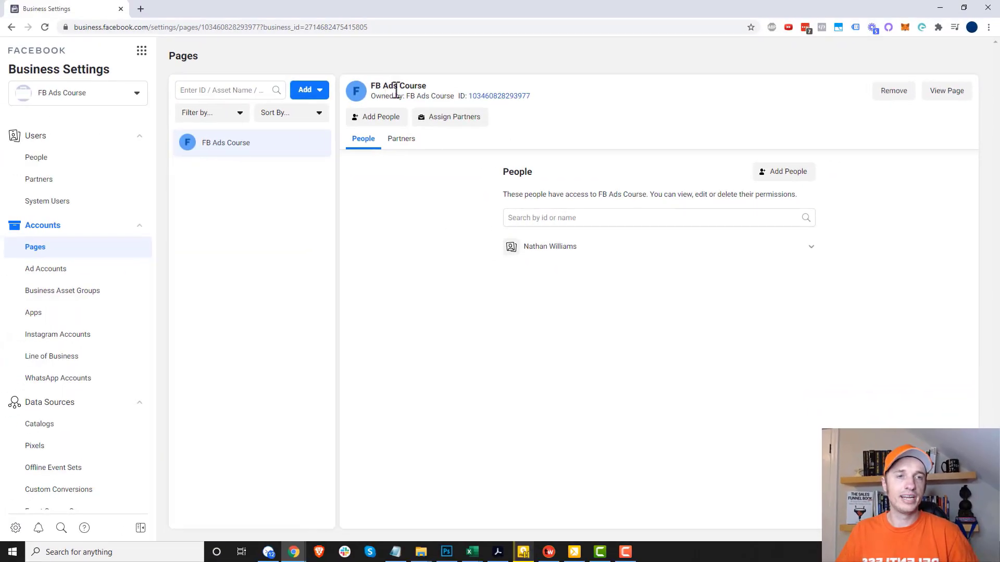
- View the new FB Ads Course Page on Facebook, then return to the business settings
{"action": "left_click", "coordinate": [947, 91]}
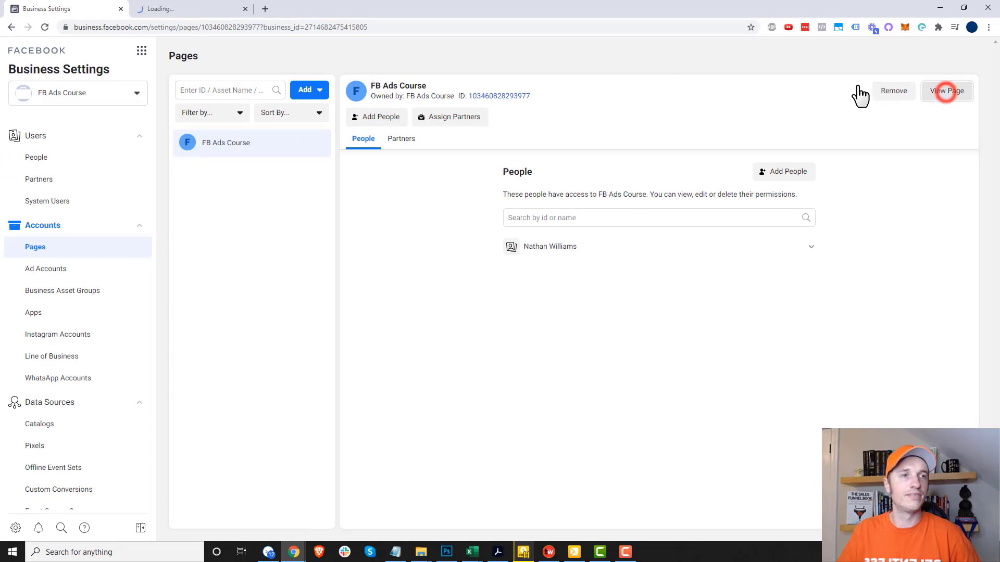
{"action": "left_click", "coordinate": [180, 12]}
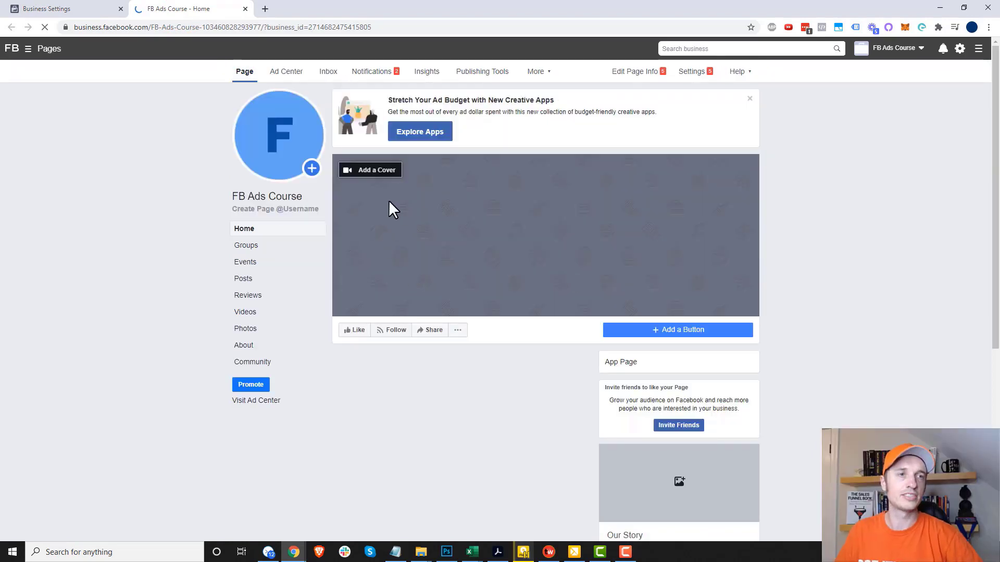
{"action": "left_click", "coordinate": [83, 9]}
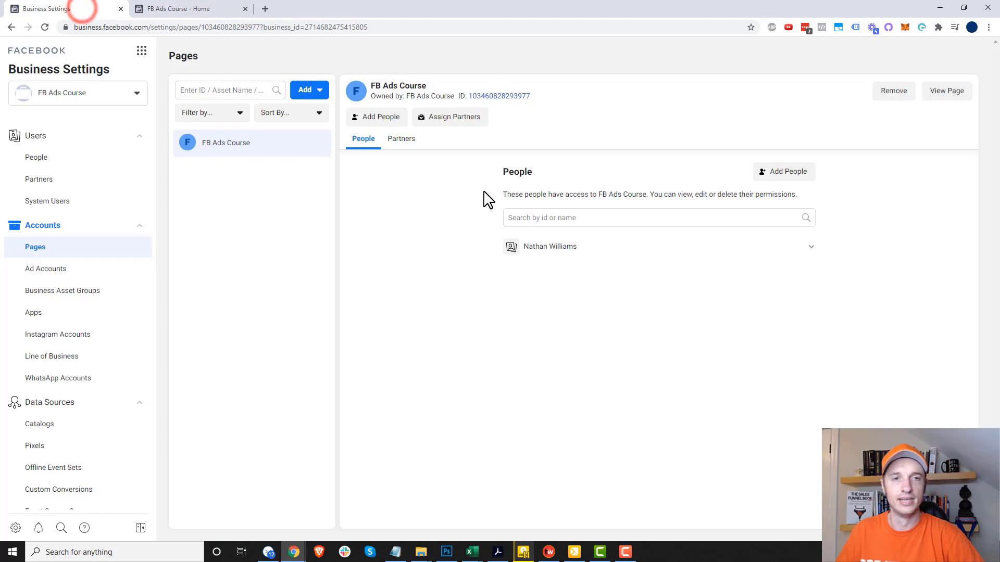
- Create a new ad account named "FB Ads Course" for use by my business (FB Ads Course)
{"action": "left_click", "coordinate": [55, 269]}
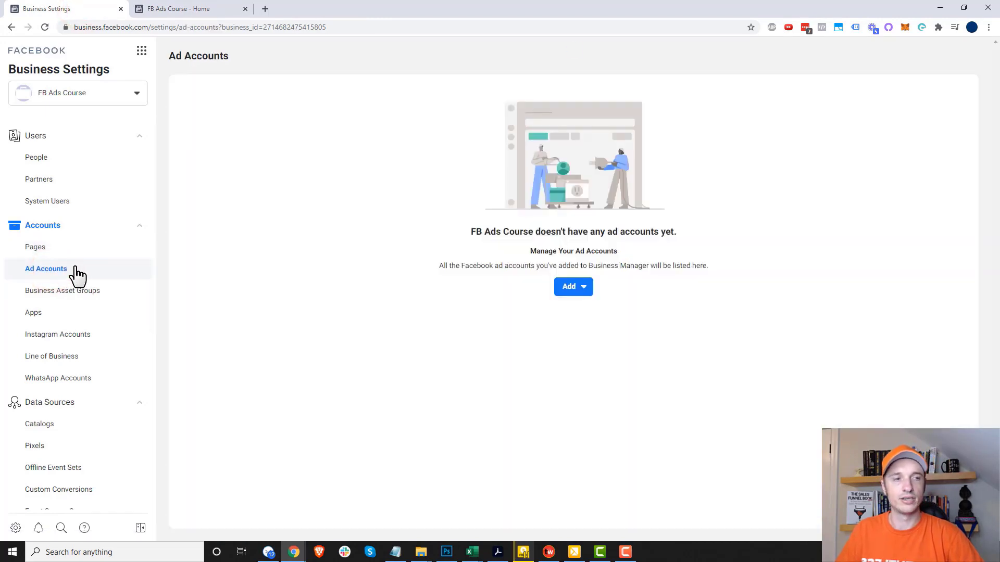
{"action": "left_click", "coordinate": [569, 287]}
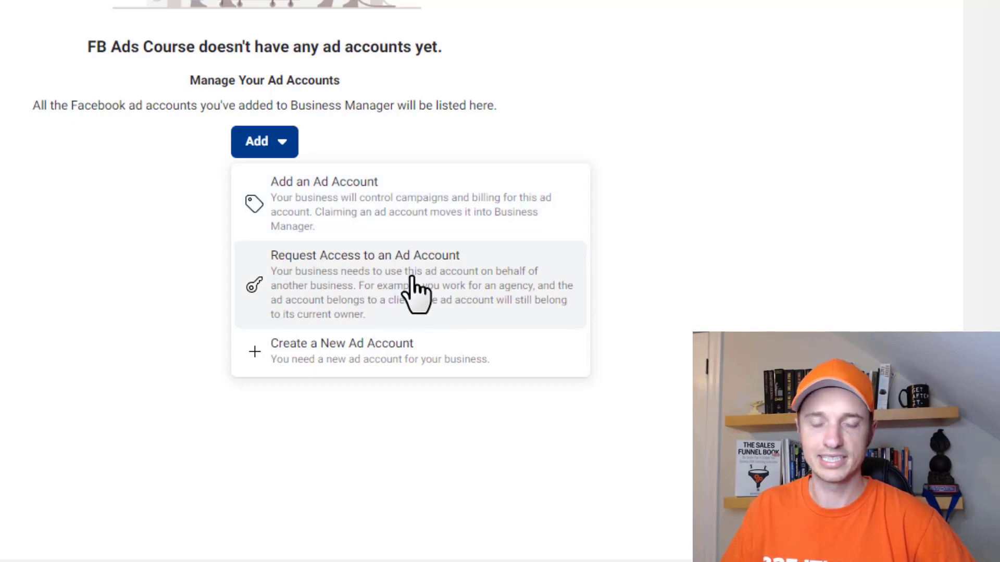
{"action": "left_click", "coordinate": [394, 356]}
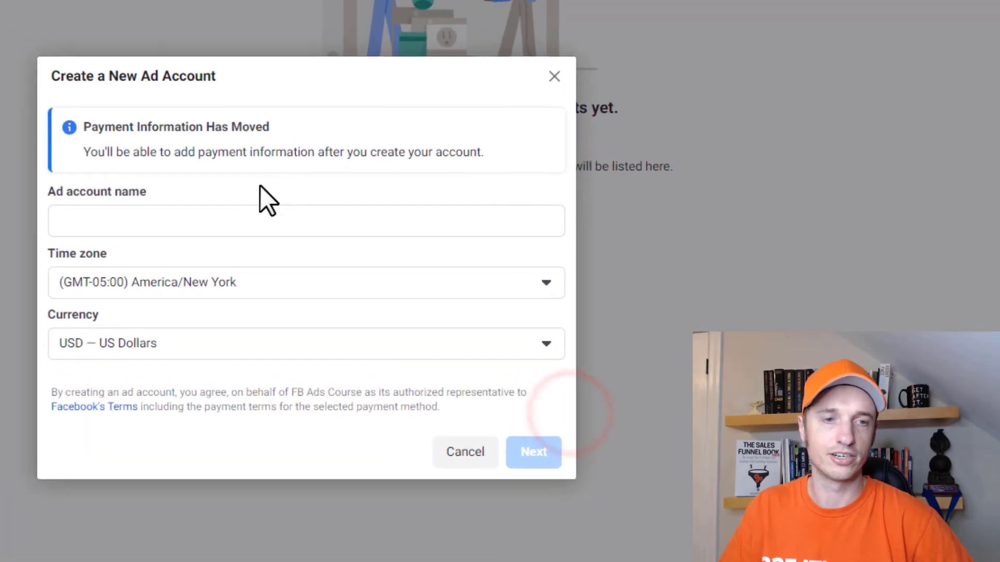
{"action": "left_click", "coordinate": [82, 166]}
{"action": "type", "text": "FB Ads Course"}
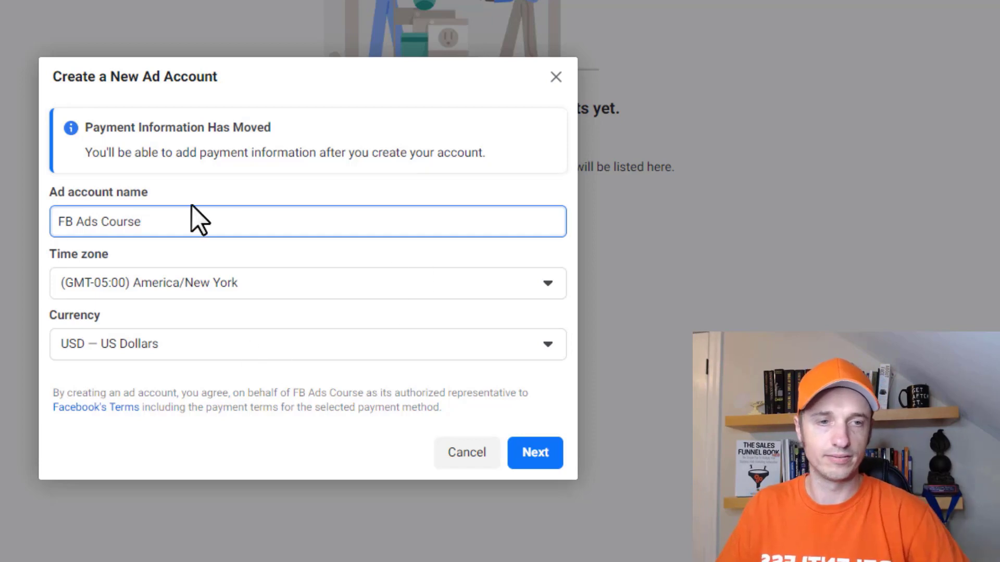
{"action": "left_click", "coordinate": [548, 467]}
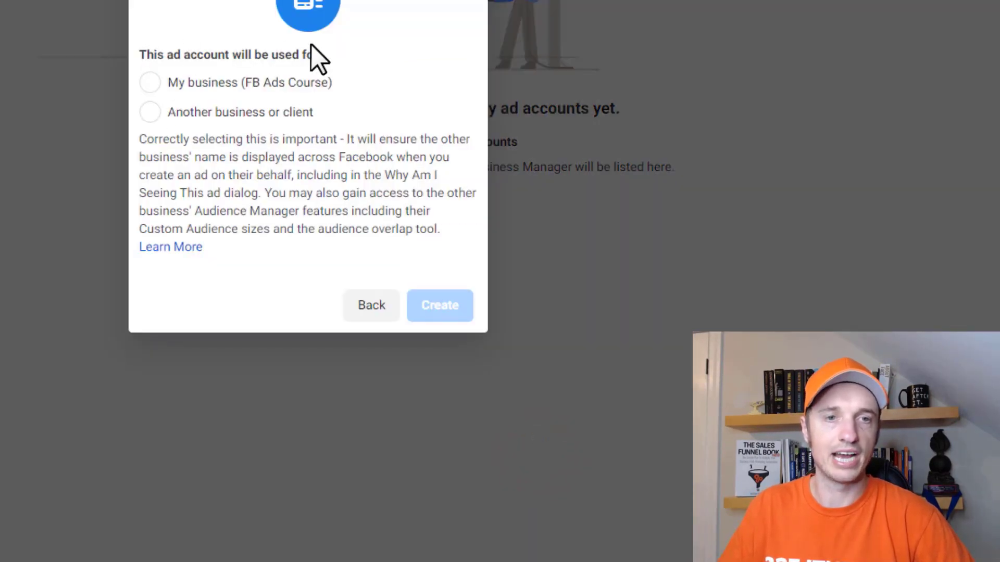
{"action": "left_click", "coordinate": [151, 84]}
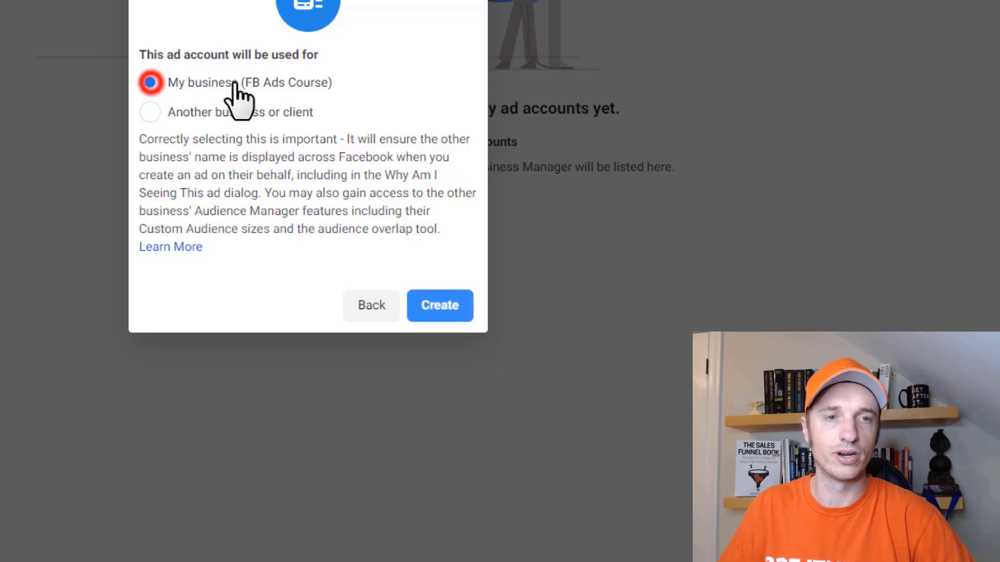
{"action": "left_click", "coordinate": [463, 303]}
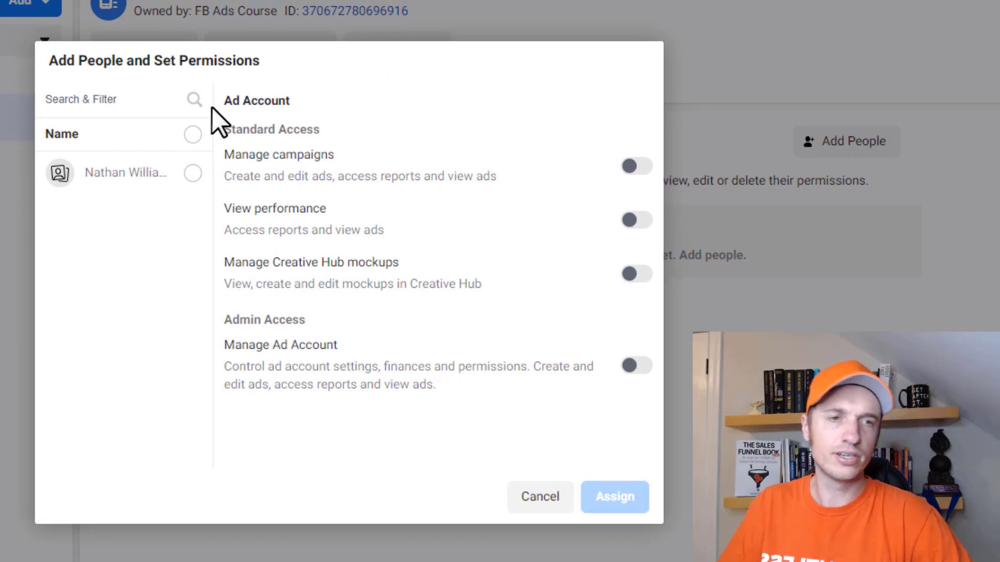
- Assign the listed person to the ad account with Manage Ad Account admin access, and finish without adding payment info
{"action": "left_click", "coordinate": [195, 179]}
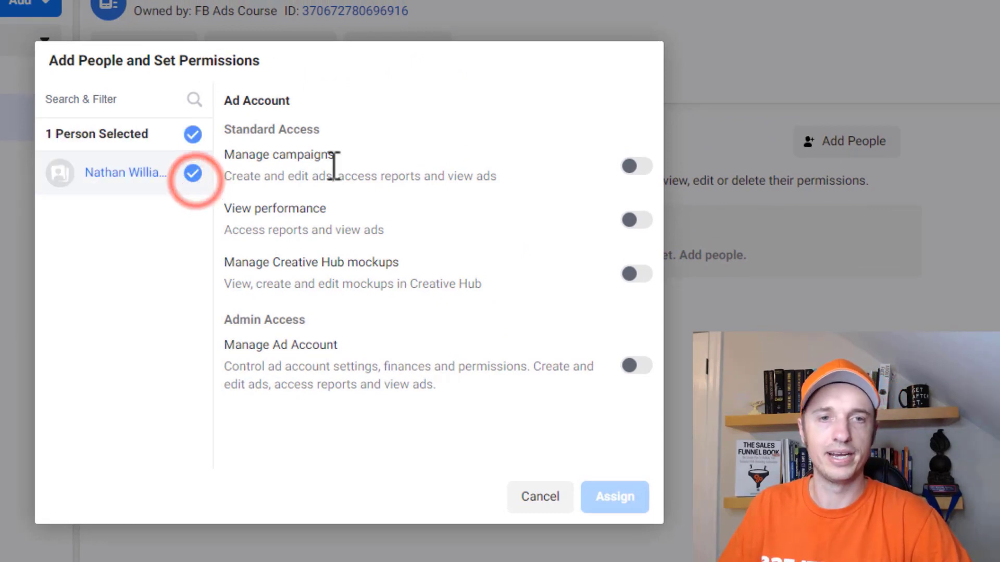
{"action": "left_click", "coordinate": [633, 167]}
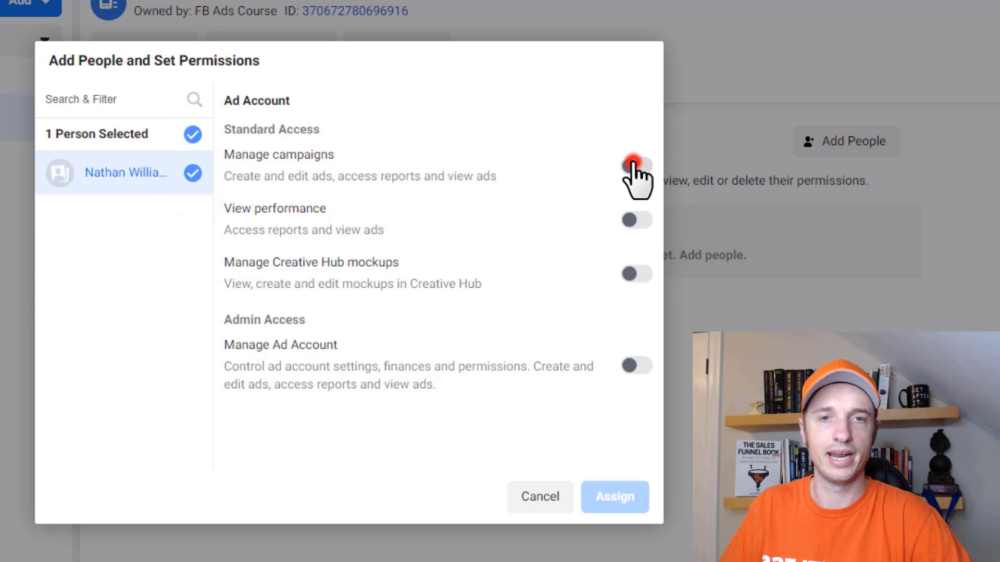
{"action": "left_click", "coordinate": [632, 366]}
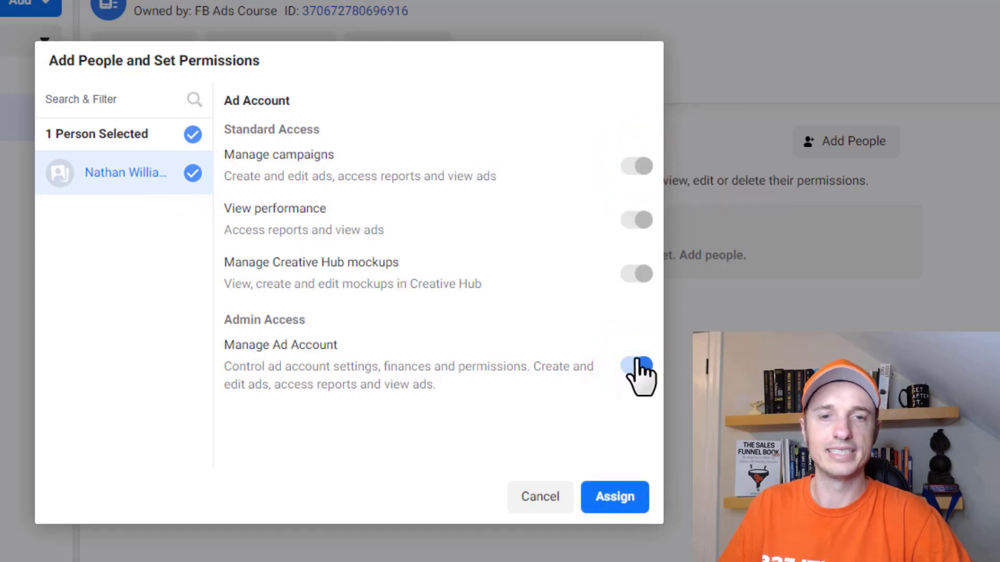
{"action": "left_click", "coordinate": [623, 503]}
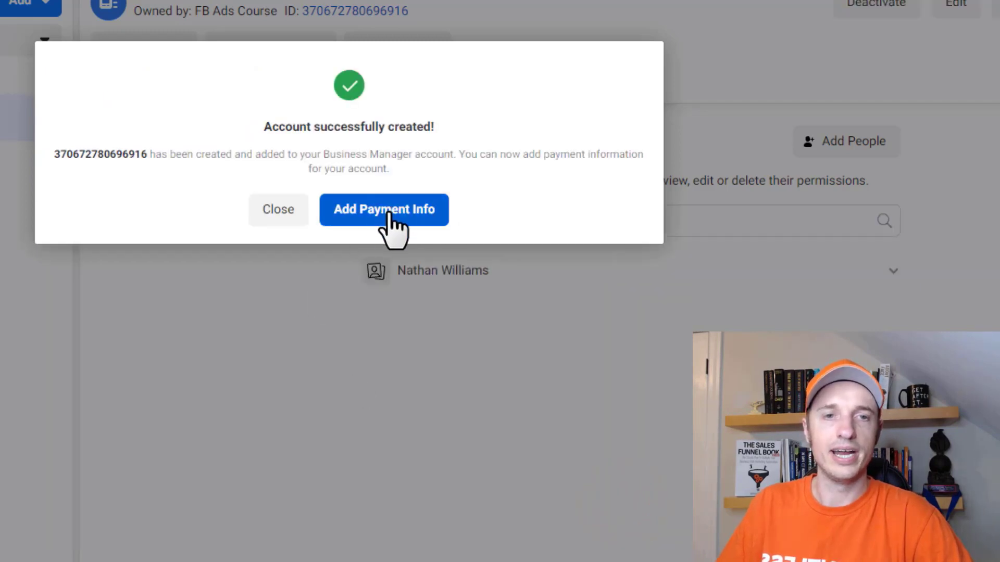
{"action": "left_click", "coordinate": [281, 211]}
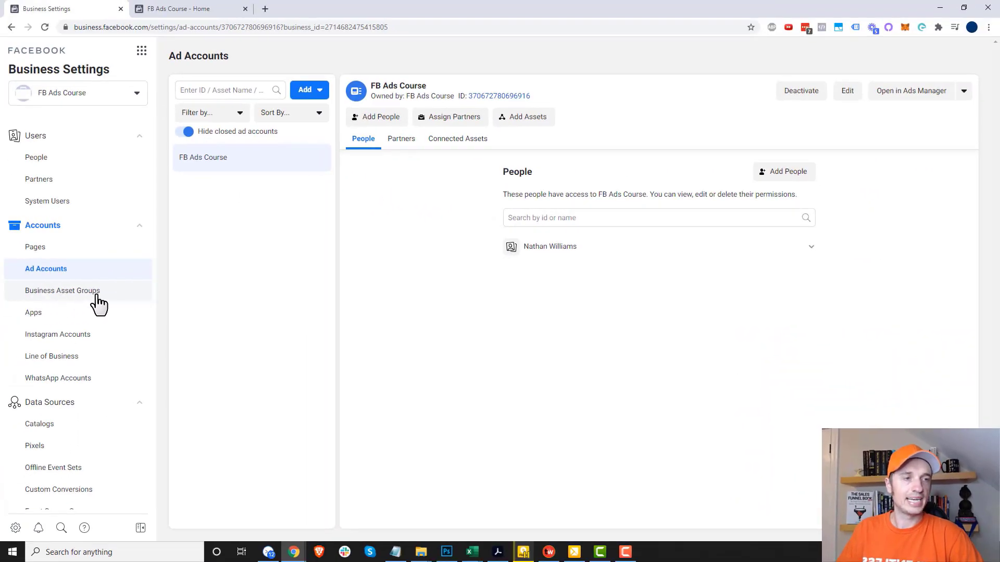
- Review the sections for apps, Instagram accounts, lines of business, WhatsApp accounts and catalogs, including the options for adding apps, Instagram accounts and catalogs
{"action": "left_click", "coordinate": [45, 314]}
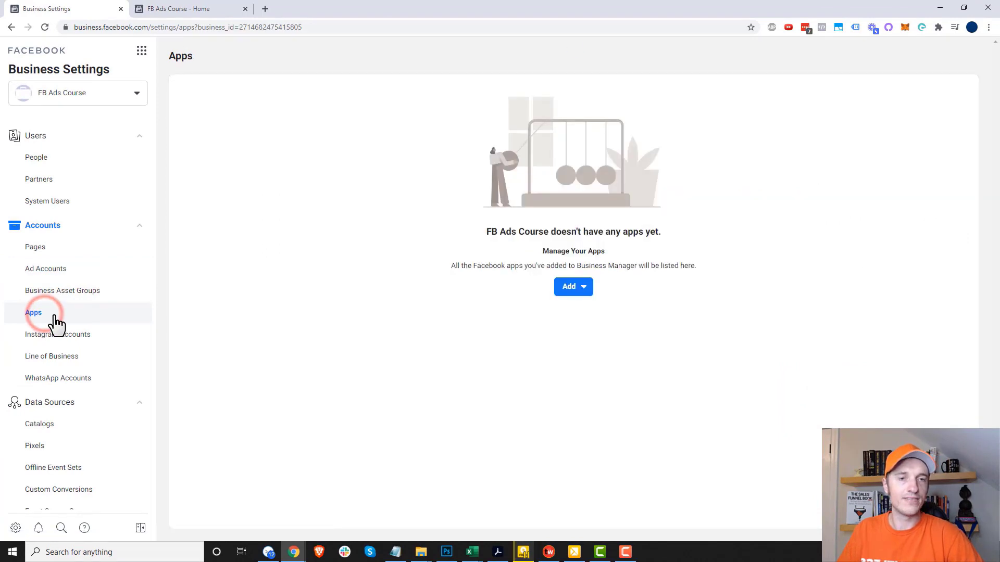
{"action": "left_click", "coordinate": [559, 291]}
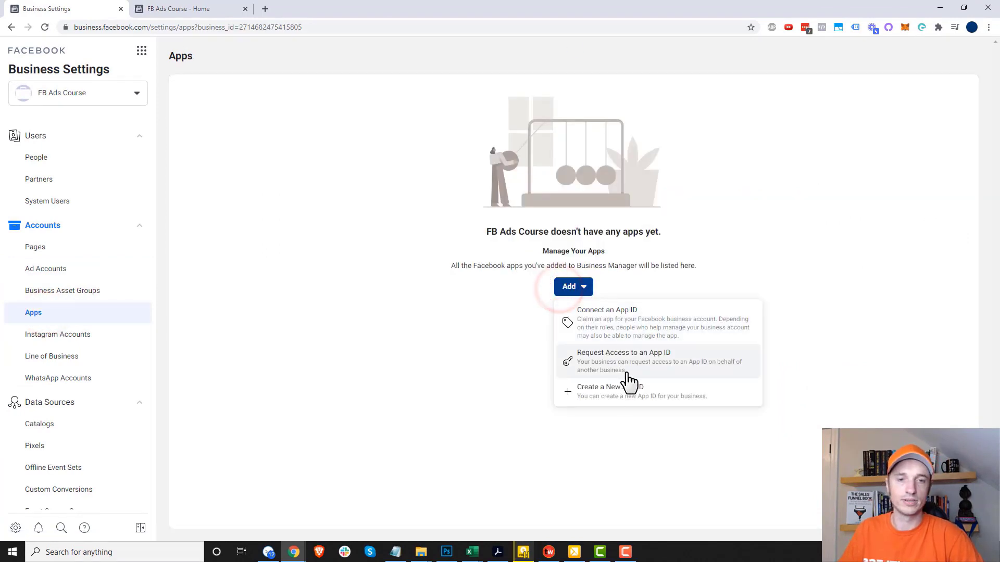
{"action": "left_click", "coordinate": [64, 340]}
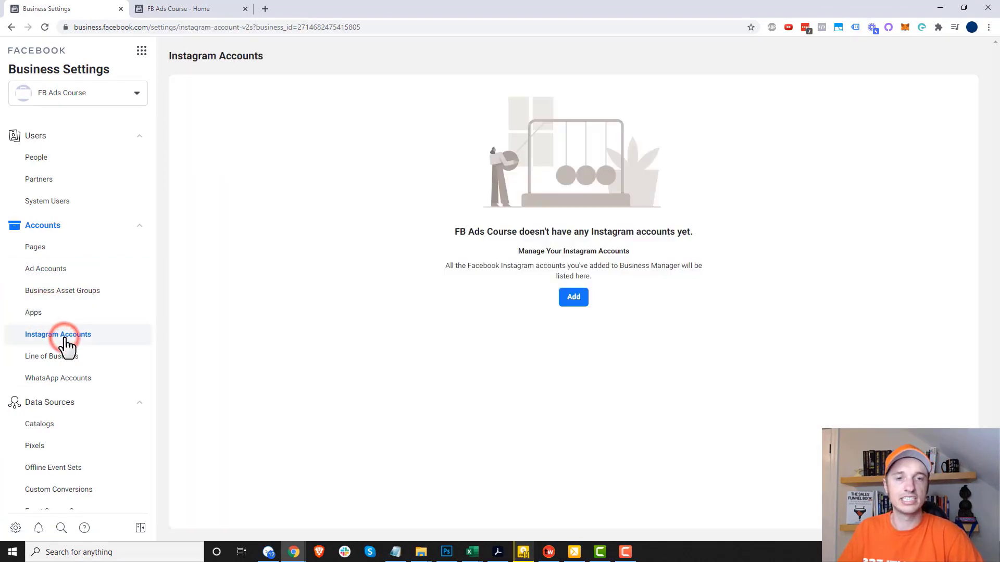
{"action": "left_click", "coordinate": [573, 298]}
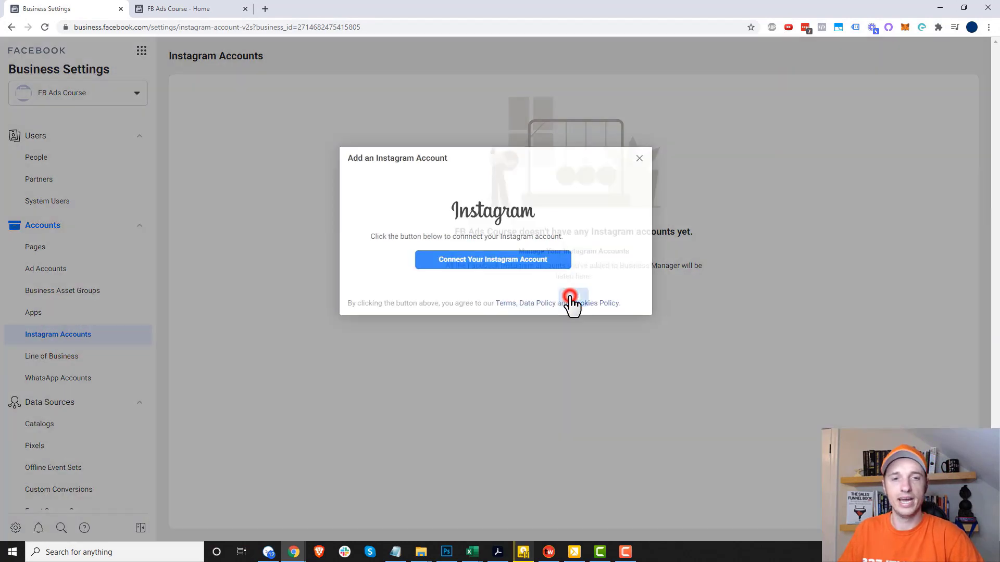
{"action": "left_click", "coordinate": [640, 158]}
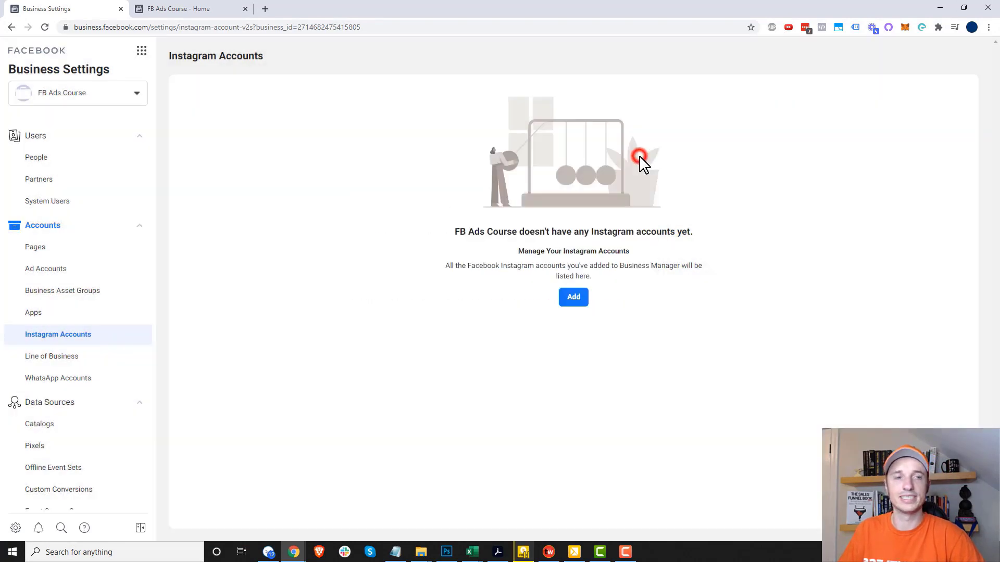
{"action": "left_click", "coordinate": [97, 359]}
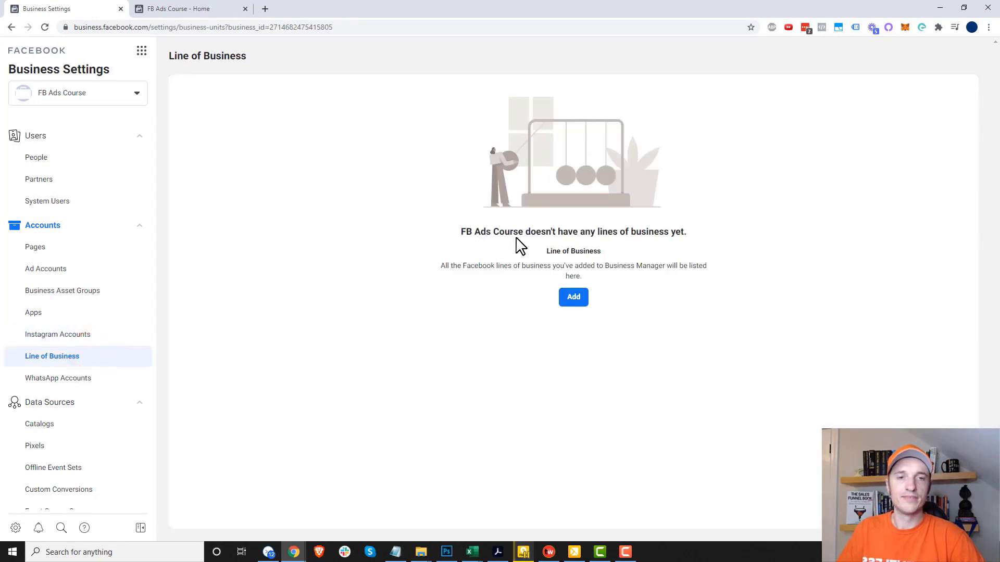
{"action": "left_click", "coordinate": [94, 379]}
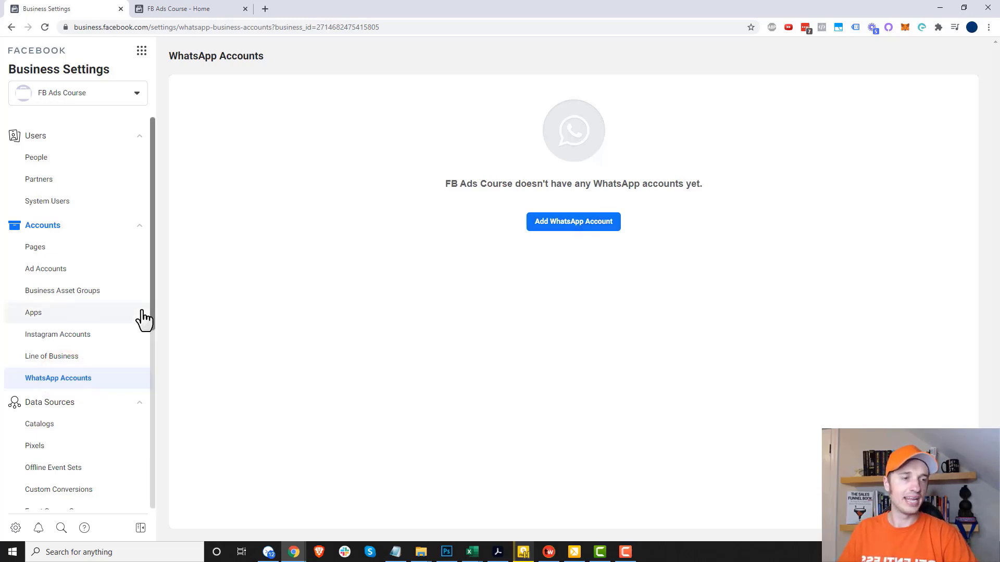
{"action": "scroll", "coordinate": [91, 372], "scroll_direction": "down", "scroll_amount": 2}
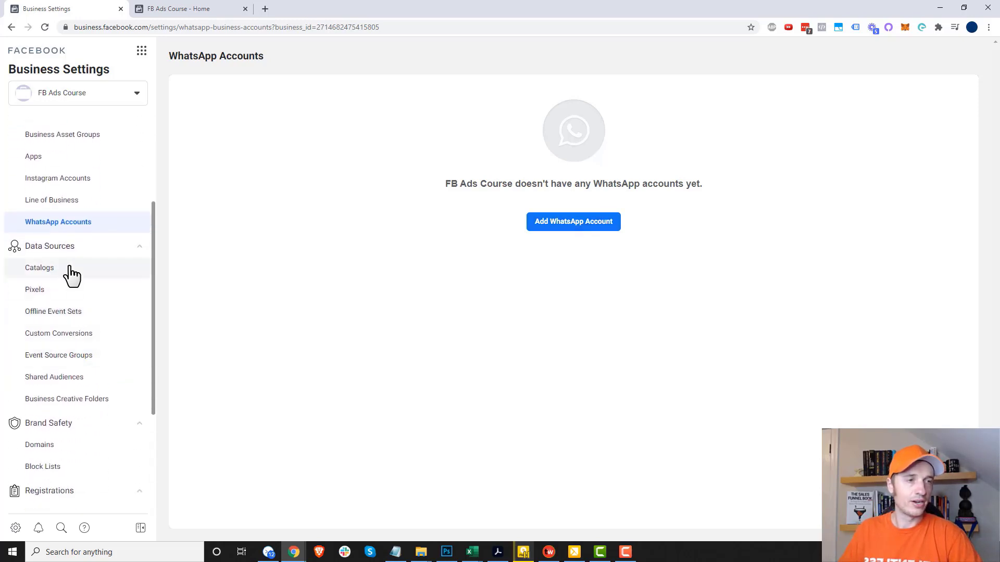
{"action": "left_click", "coordinate": [73, 271]}
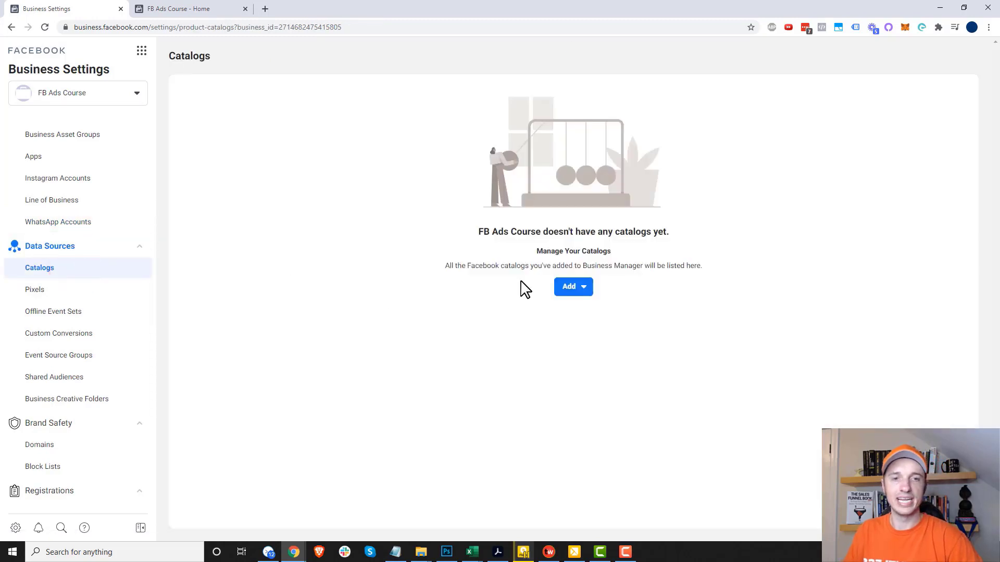
{"action": "left_click", "coordinate": [577, 290]}
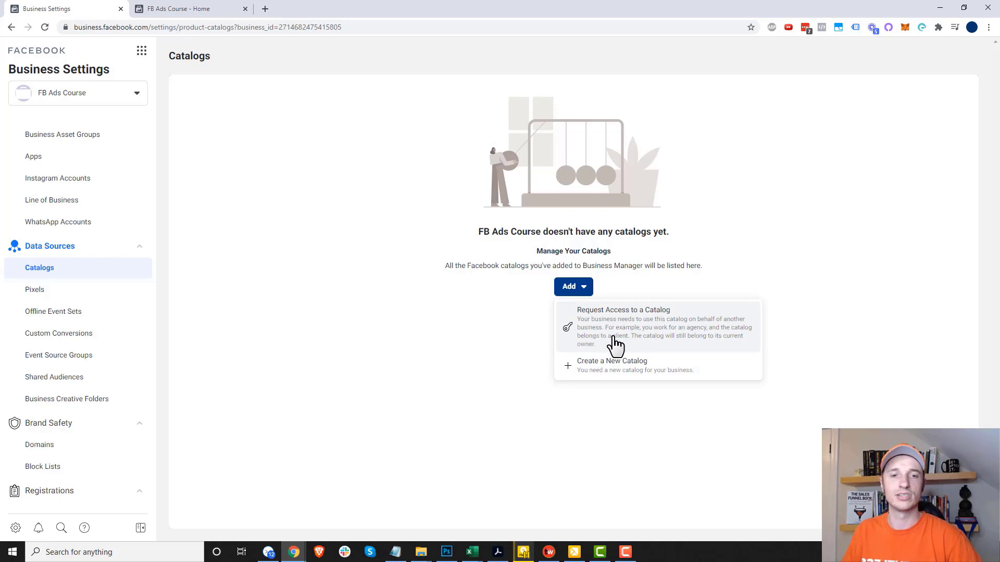
{"action": "left_click", "coordinate": [91, 289]}
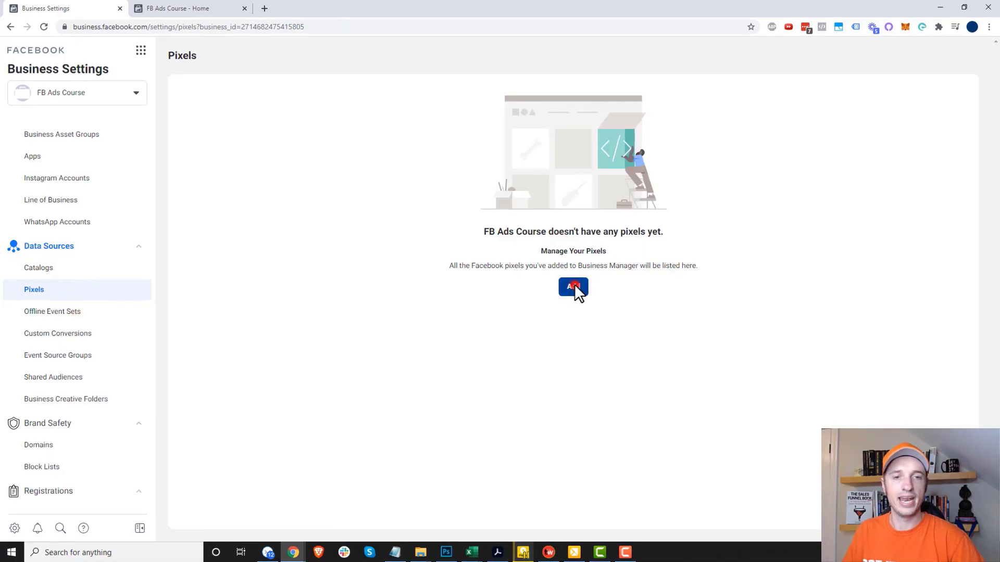
{"action": "left_click", "coordinate": [574, 287]}
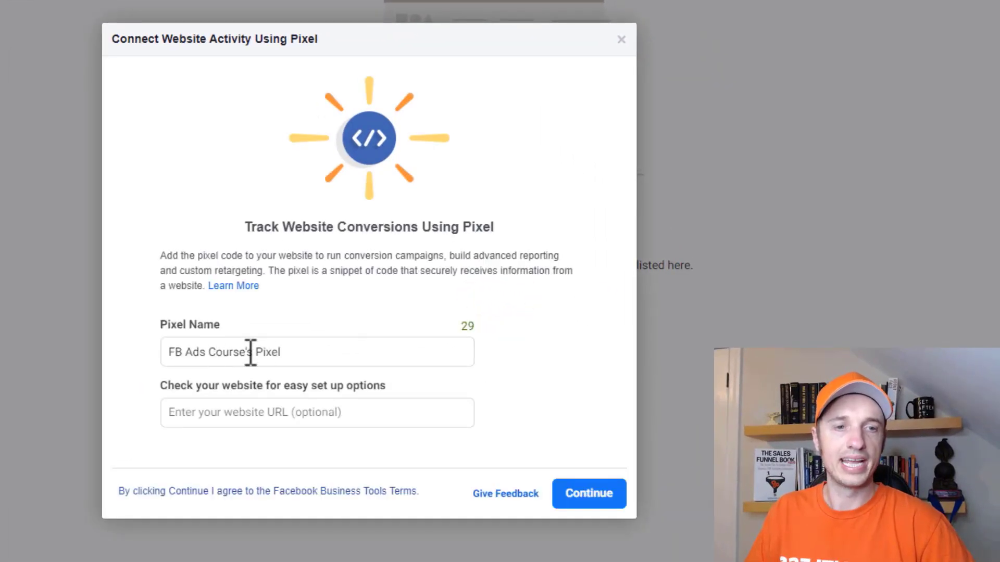
{"action": "left_click", "coordinate": [284, 412]}
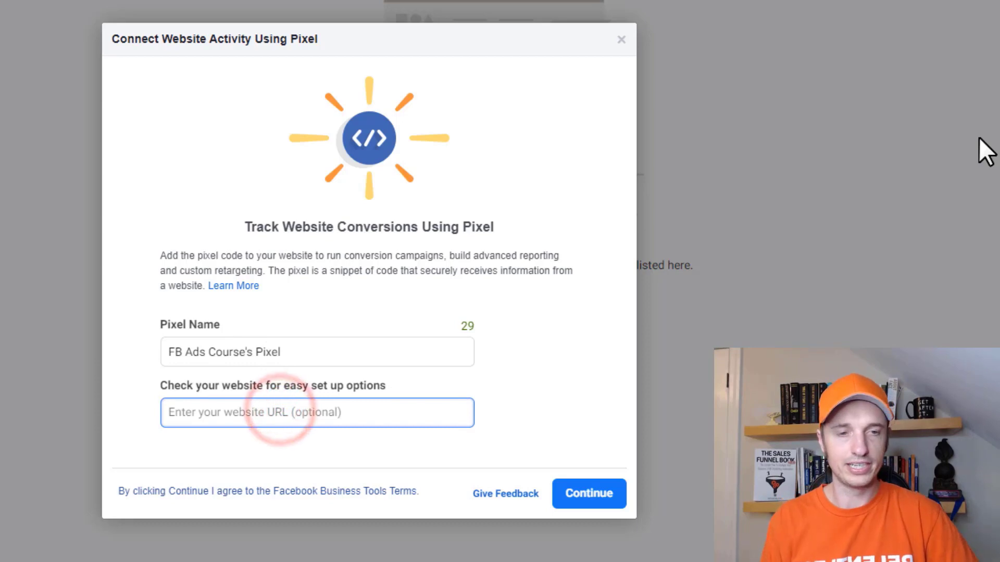
{"action": "type", "text": "https://www.crazye"}
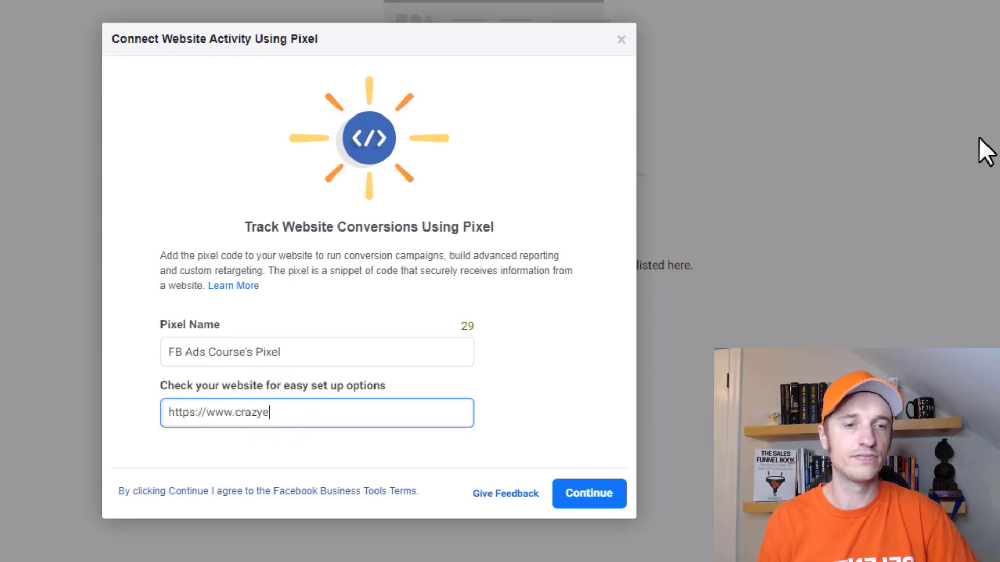
{"action": "key", "text": "BackSpace"}
{"action": "key", "text": "BackSpace"}
{"action": "type", "text": "eyemarketing.com"}
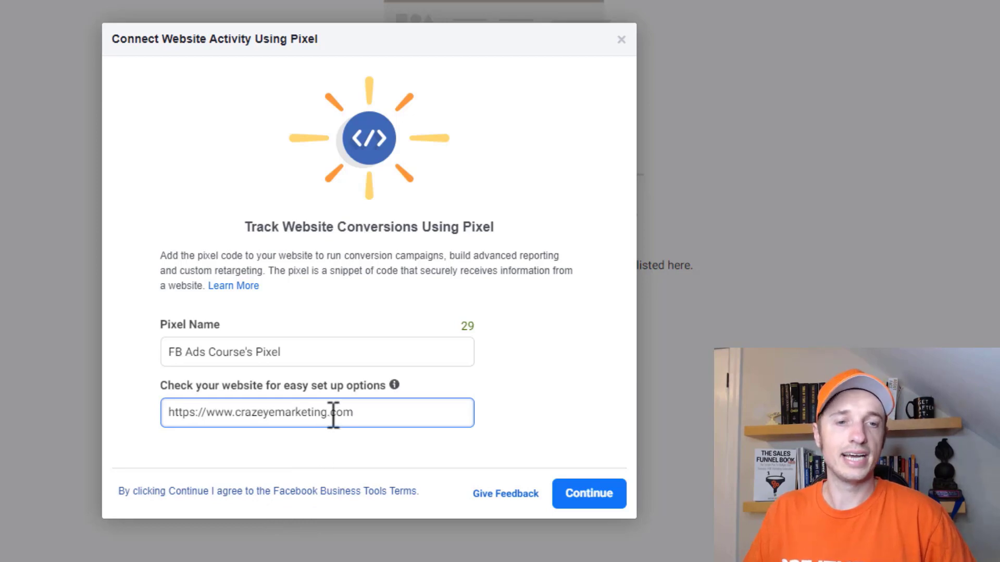
{"action": "left_click_drag", "start_coordinate": [357, 416], "coordinate": [158, 421]}
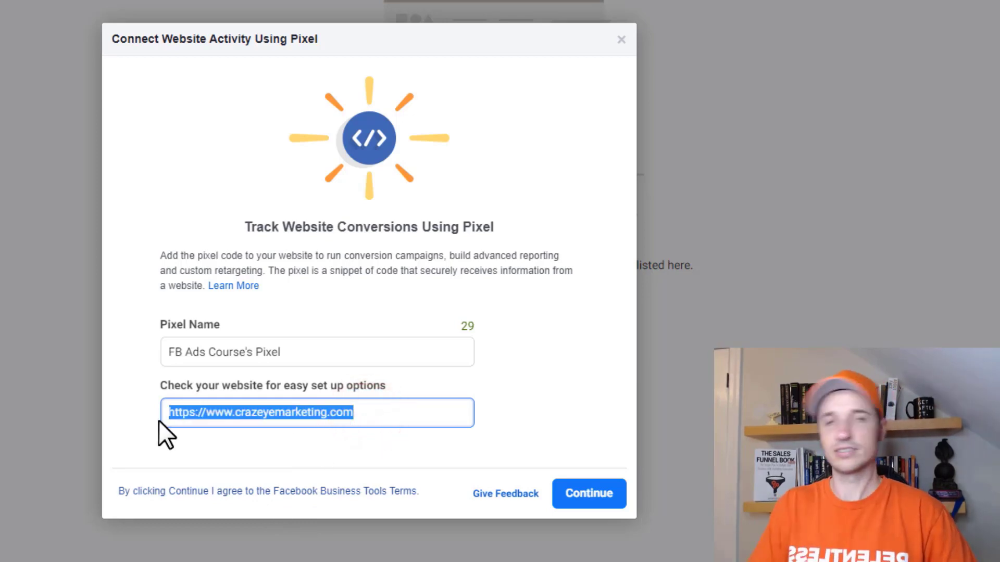
{"action": "left_click", "coordinate": [365, 414]}
{"action": "triple_click", "coordinate": [345, 413]}
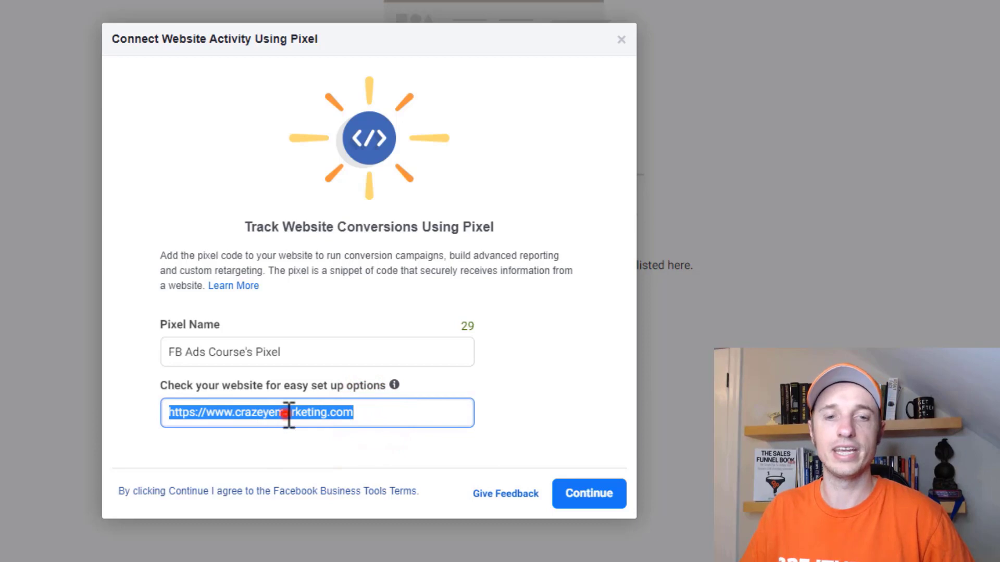
{"action": "left_click", "coordinate": [289, 414]}
{"action": "left_click_drag", "start_coordinate": [402, 412], "coordinate": [138, 409]}
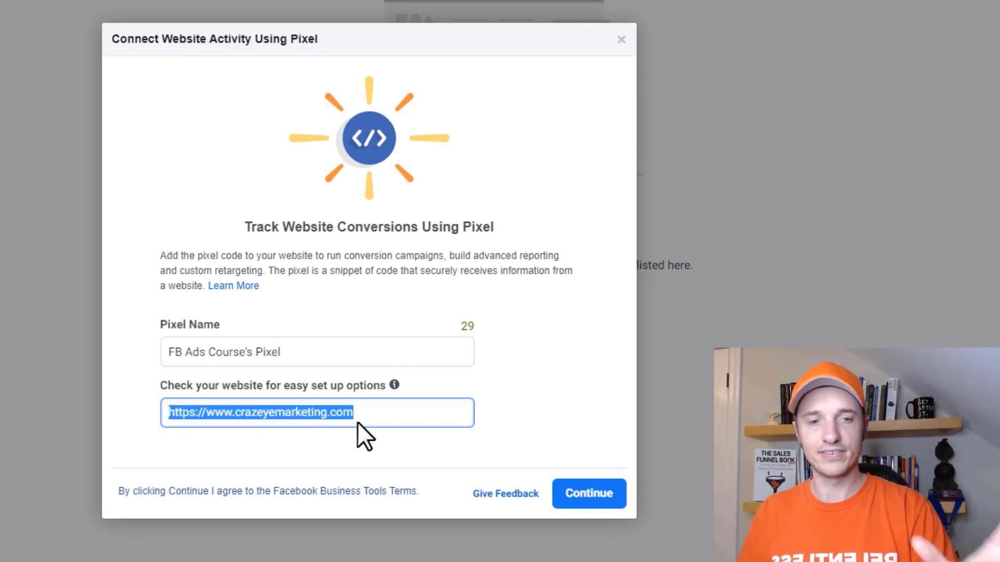
{"action": "left_click", "coordinate": [366, 412]}
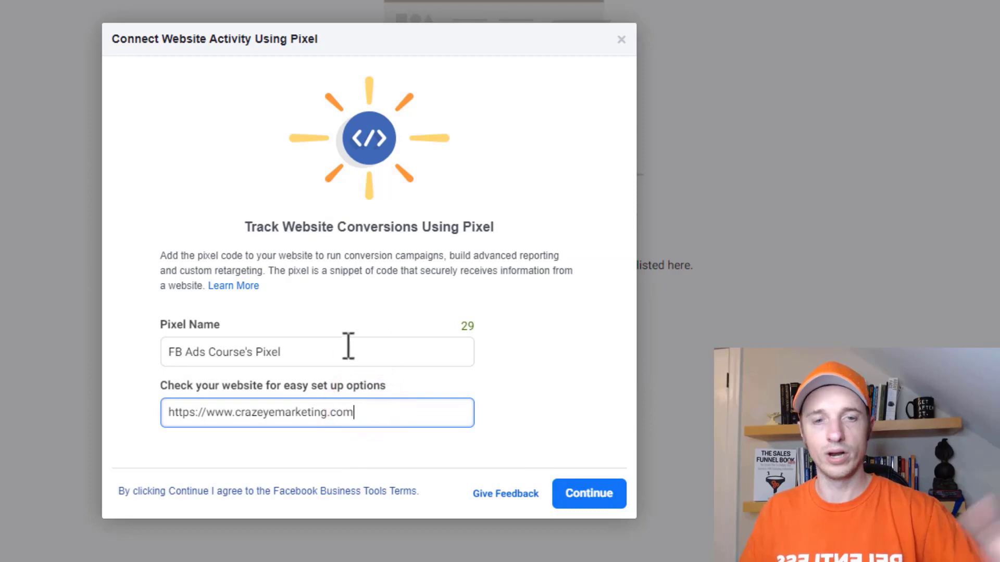
{"action": "triple_click", "coordinate": [383, 412]}
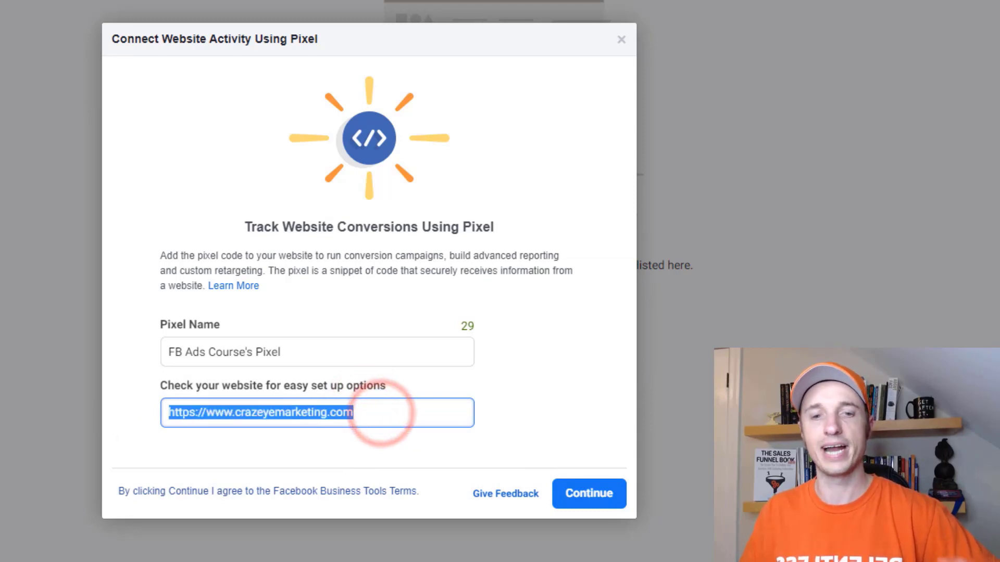
- Create the pixel and choose to continue managing the business instead of setting the pixel up now
{"action": "left_click", "coordinate": [599, 501]}
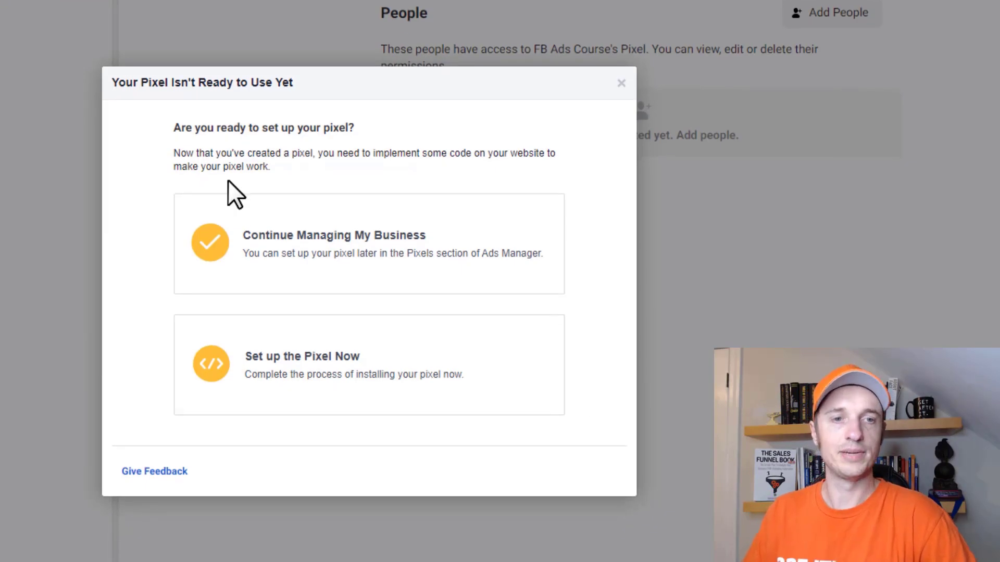
{"action": "left_click", "coordinate": [379, 260]}
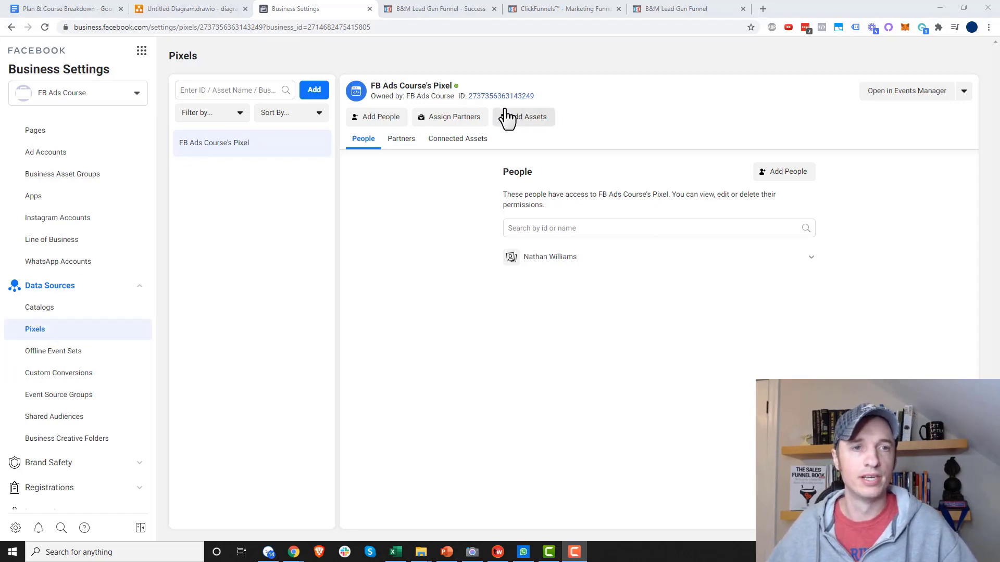
{"action": "left_click", "coordinate": [524, 121]}
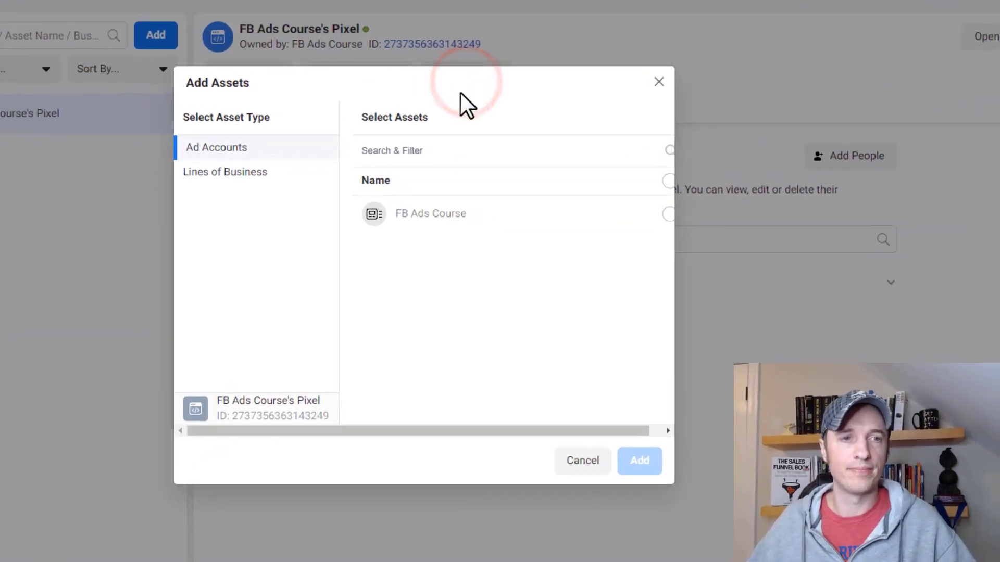
{"action": "left_click", "coordinate": [181, 145]}
{"action": "left_click", "coordinate": [459, 219]}
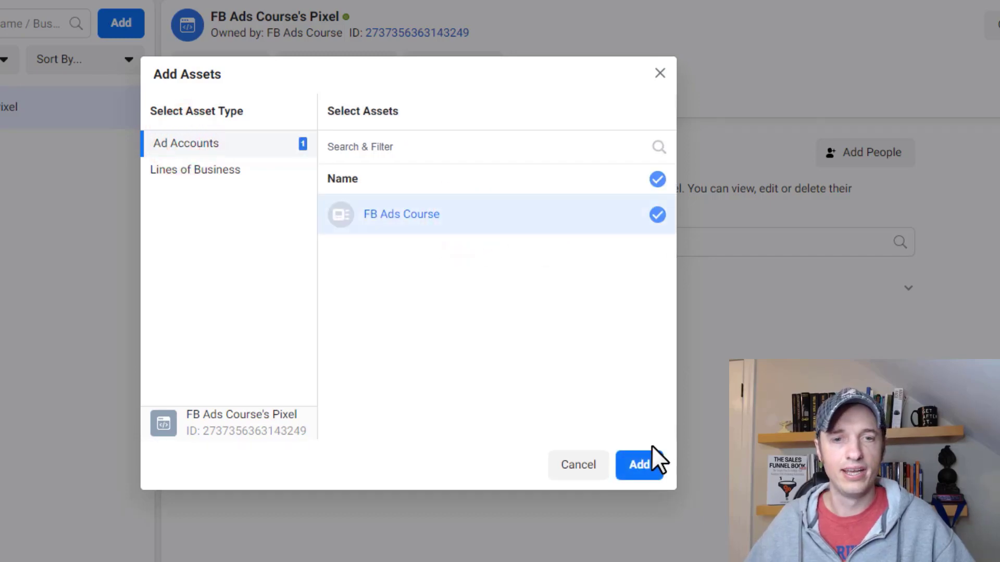
{"action": "left_click", "coordinate": [641, 465]}
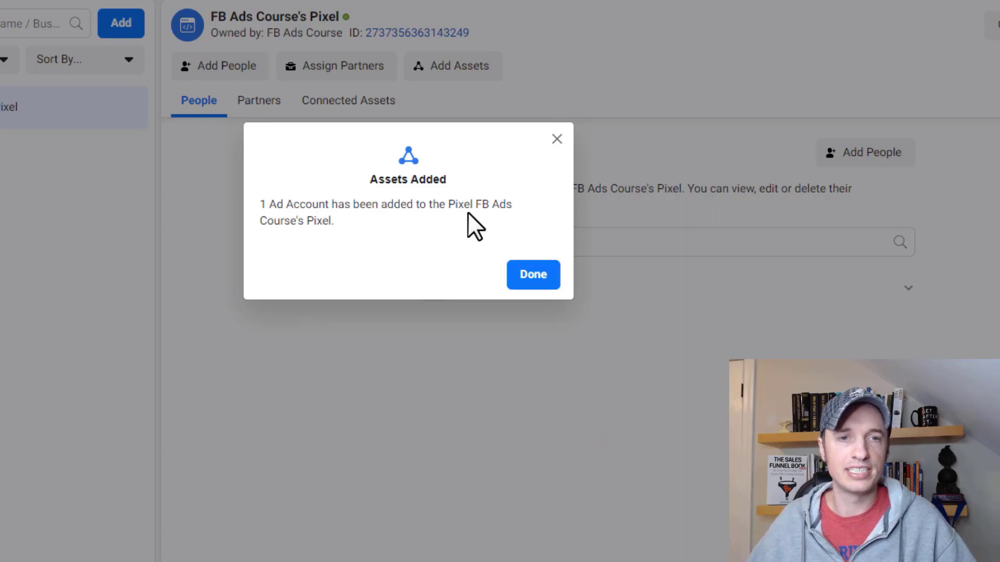
{"action": "left_click", "coordinate": [542, 283]}
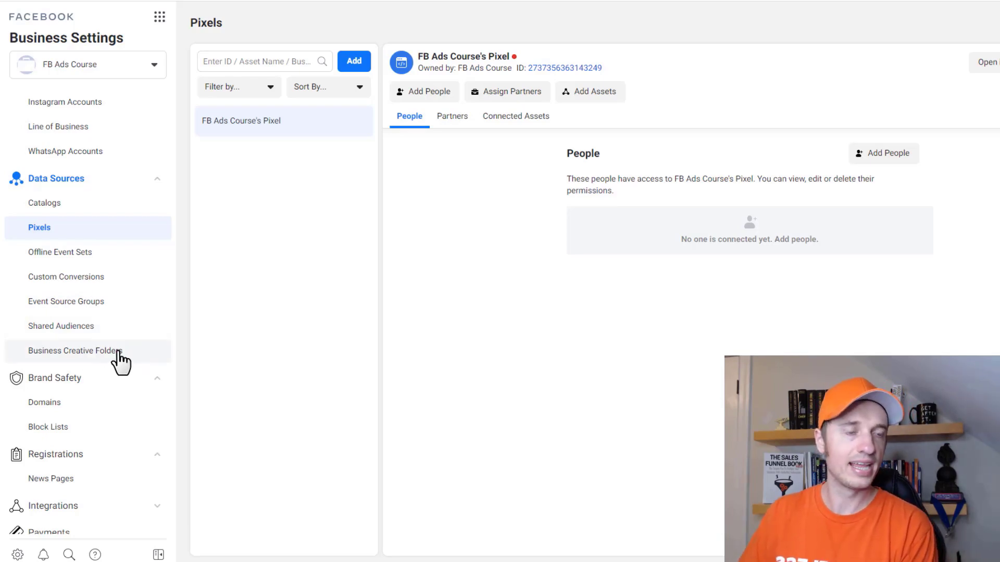
- Start a new business asset group and organize the work by separate brands or line of business
{"action": "scroll", "coordinate": [104, 312], "scroll_direction": "down", "scroll_amount": 1}
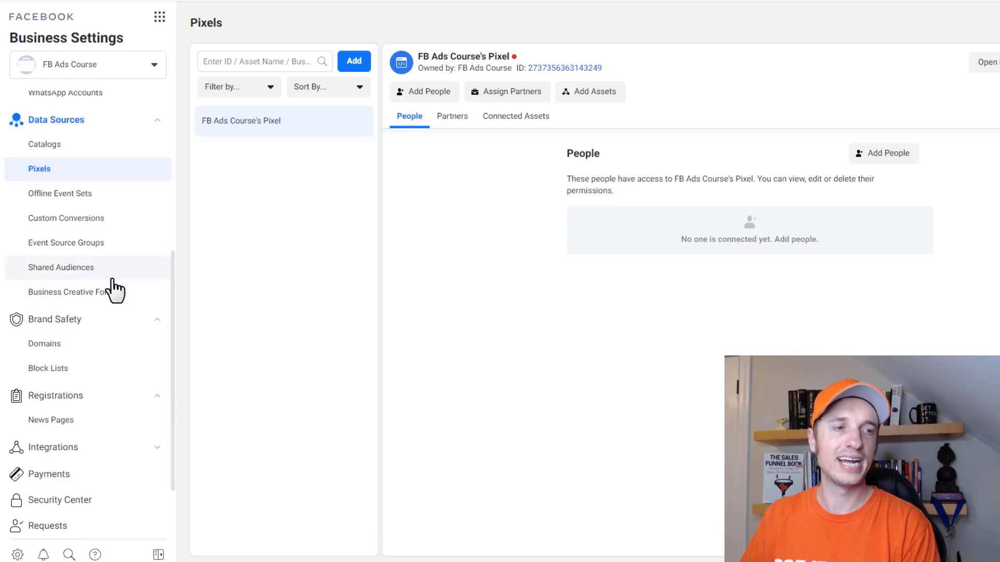
{"action": "scroll", "coordinate": [112, 290], "scroll_direction": "up", "scroll_amount": 2}
{"action": "scroll", "coordinate": [107, 301], "scroll_direction": "up", "scroll_amount": 1}
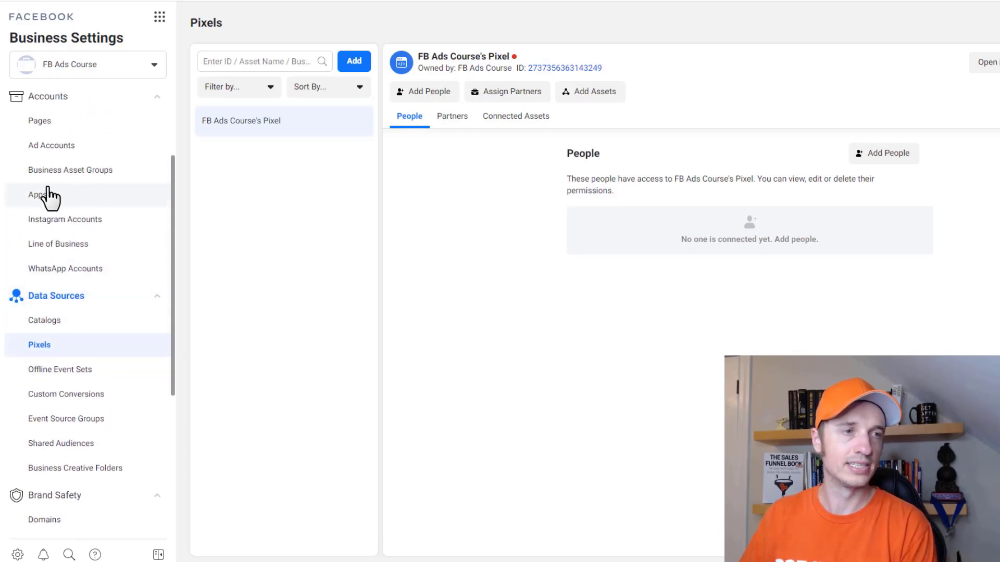
{"action": "left_click", "coordinate": [90, 176]}
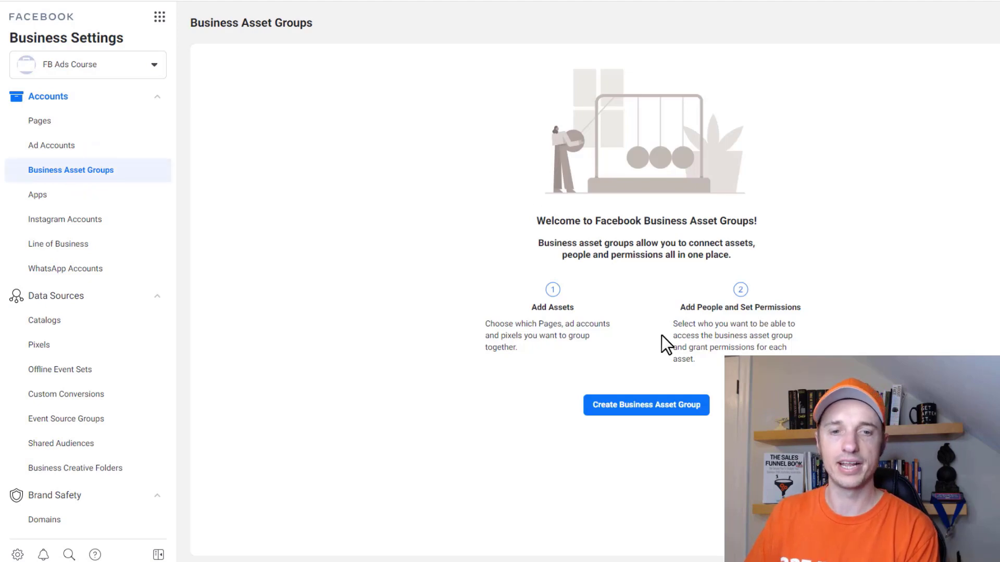
{"action": "left_click", "coordinate": [669, 409]}
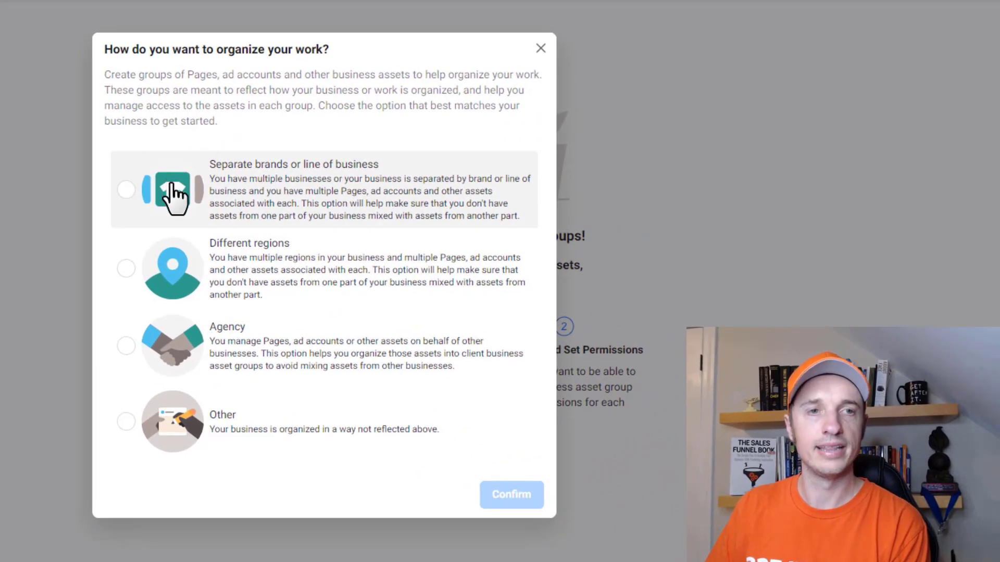
{"action": "left_click_drag", "start_coordinate": [173, 50], "coordinate": [304, 49]}
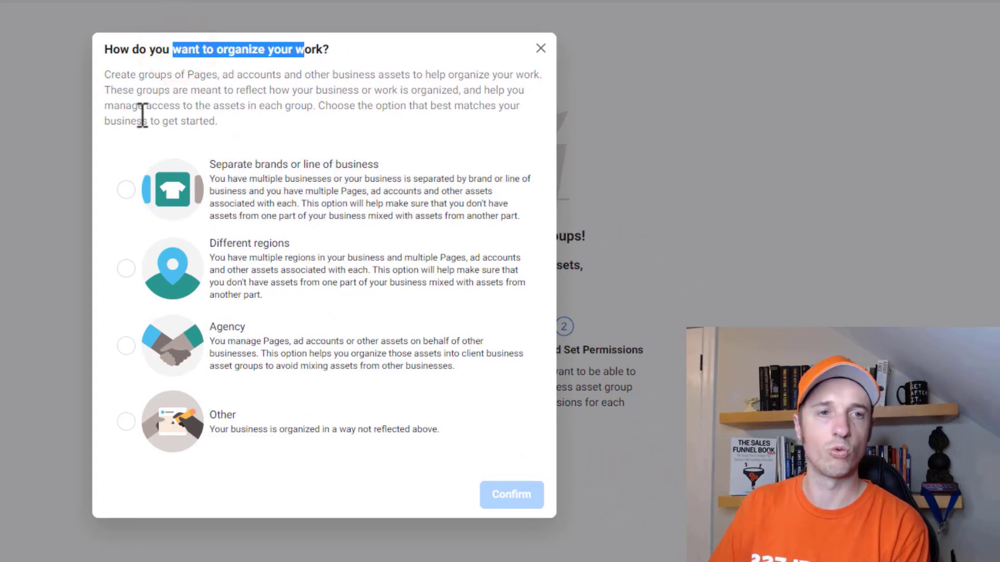
{"action": "left_click_drag", "start_coordinate": [121, 72], "coordinate": [515, 75]}
{"action": "left_click", "coordinate": [227, 74]}
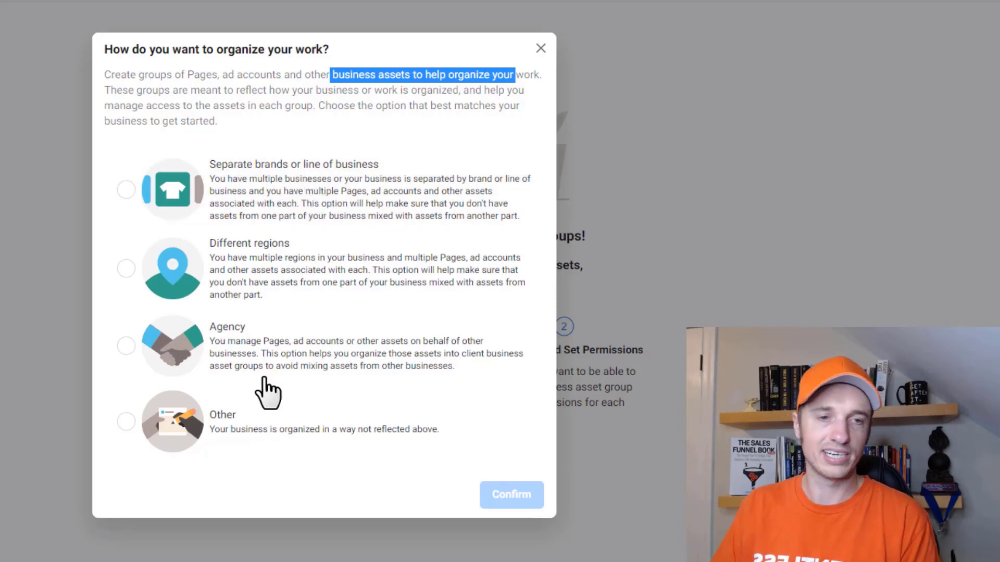
{"action": "left_click", "coordinate": [286, 198]}
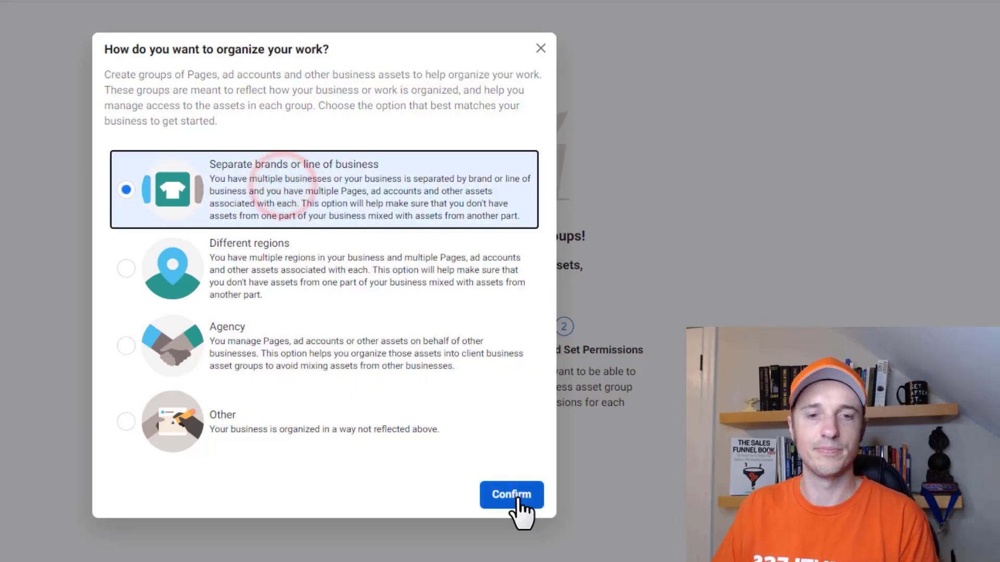
{"action": "left_click", "coordinate": [516, 498]}
- Name the business asset group "FB Ads Course" and continue to the asset selection
{"action": "left_click", "coordinate": [292, 292]}
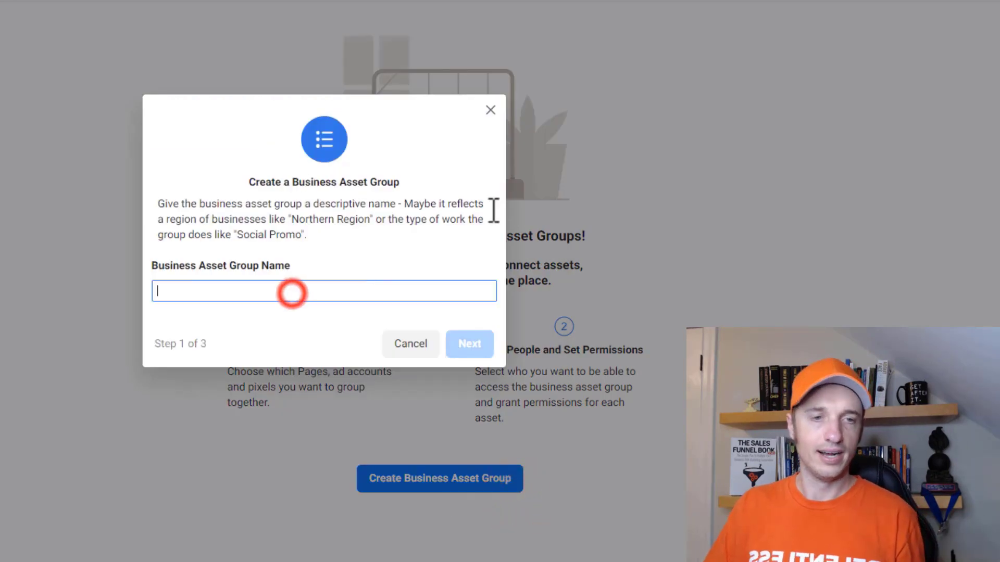
{"action": "type", "text": "FB"}
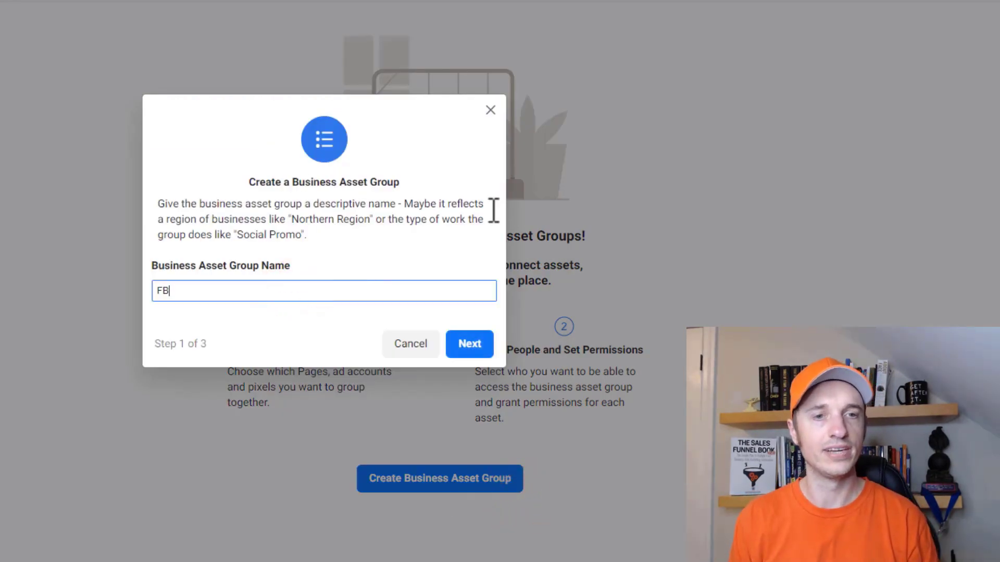
{"action": "type", "text": " Ads Course"}
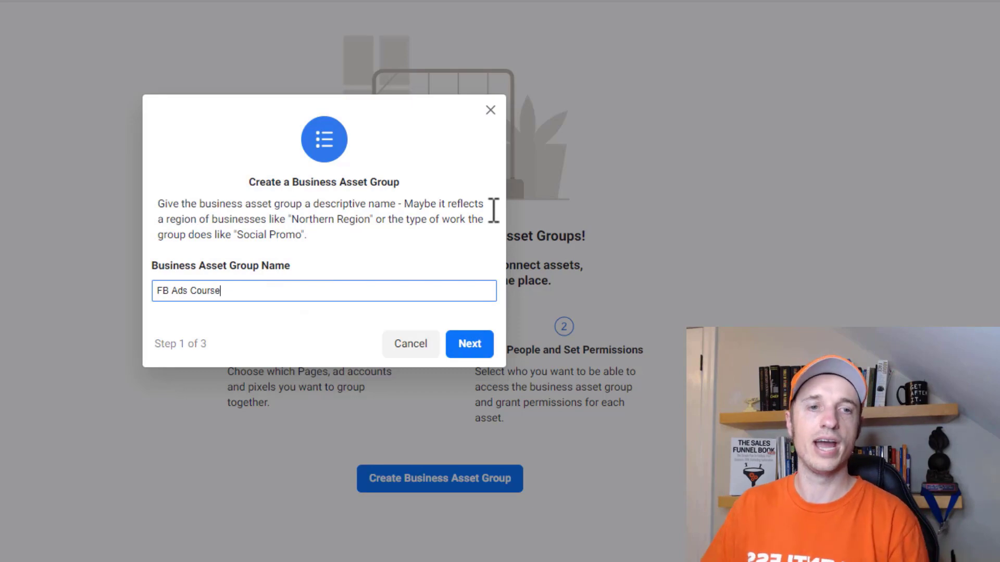
{"action": "left_click", "coordinate": [461, 345]}
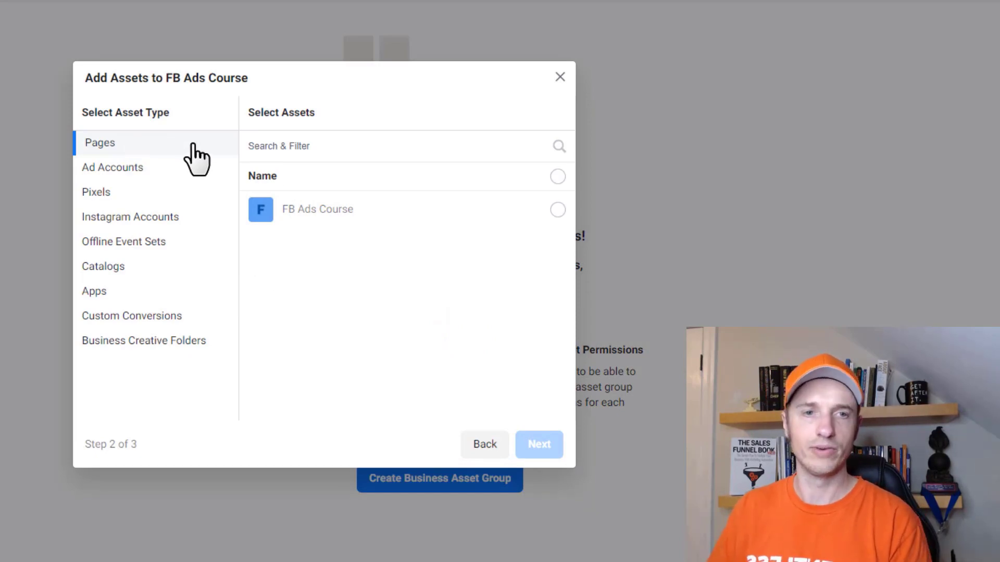
{"action": "left_click", "coordinate": [558, 209]}
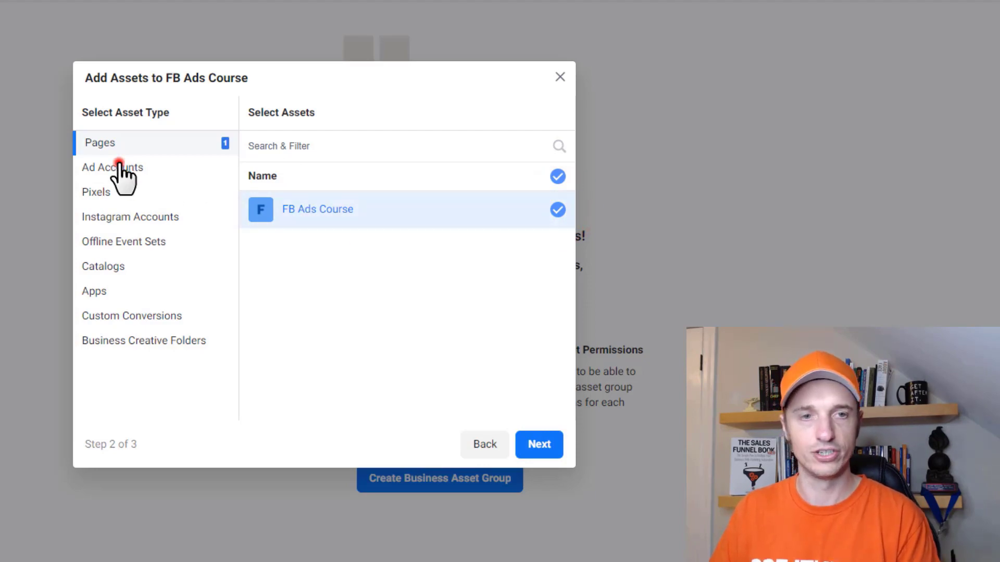
{"action": "left_click", "coordinate": [86, 166]}
{"action": "left_click", "coordinate": [556, 210]}
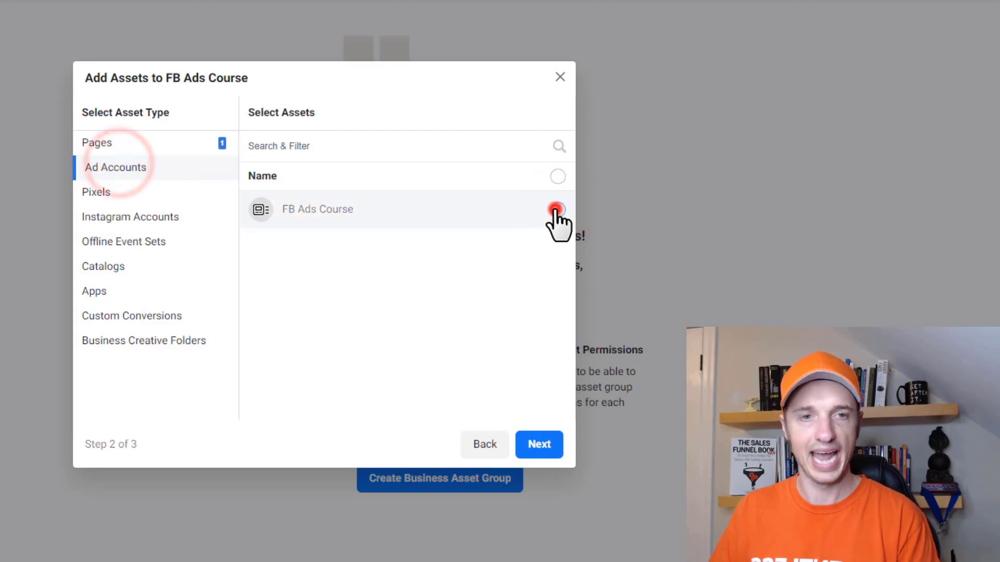
{"action": "left_click", "coordinate": [129, 192]}
{"action": "left_click", "coordinate": [547, 208]}
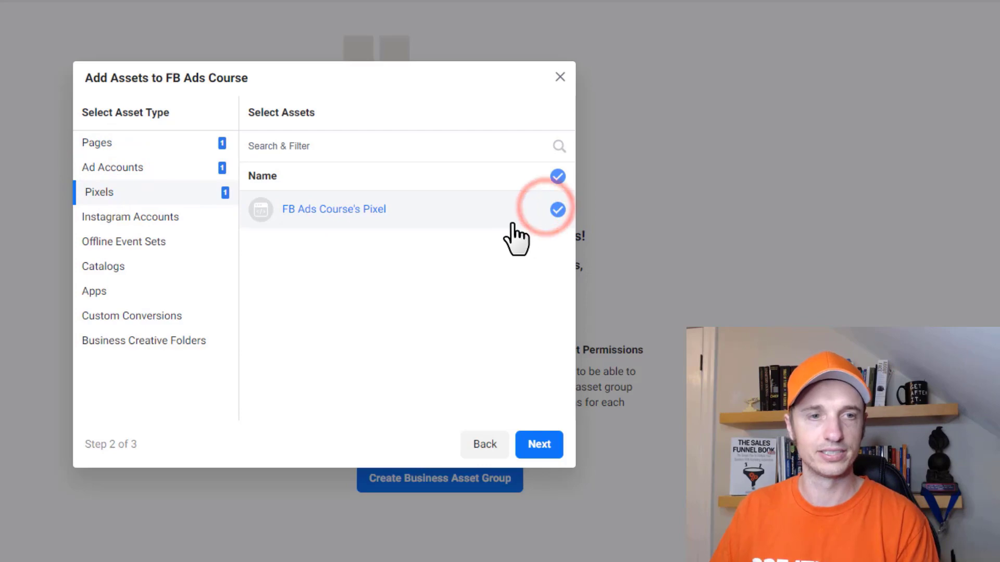
- Check the Instagram accounts and add the Default Offline Event Set For FB Ads Course to the group
{"action": "left_click", "coordinate": [127, 215]}
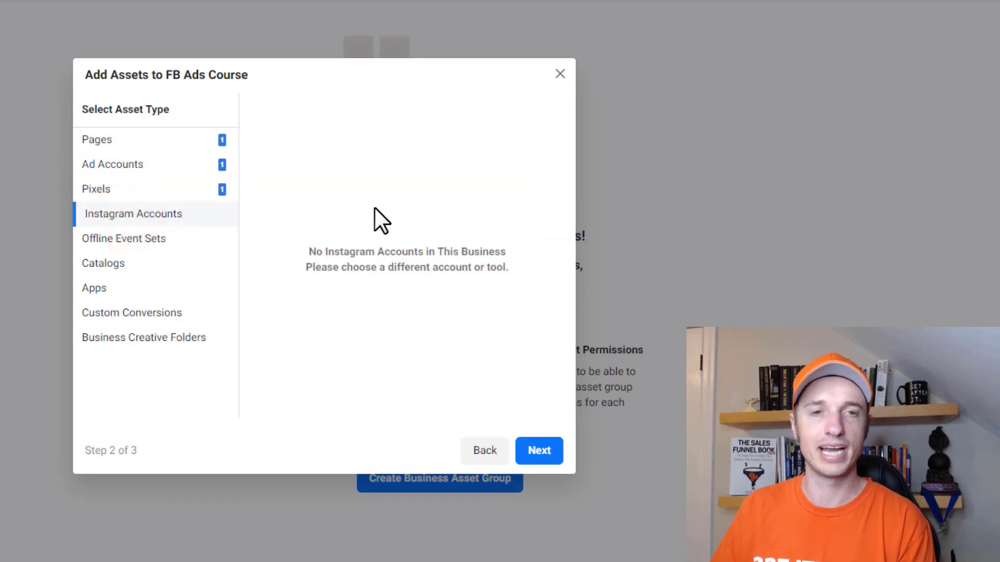
{"action": "left_click", "coordinate": [171, 240]}
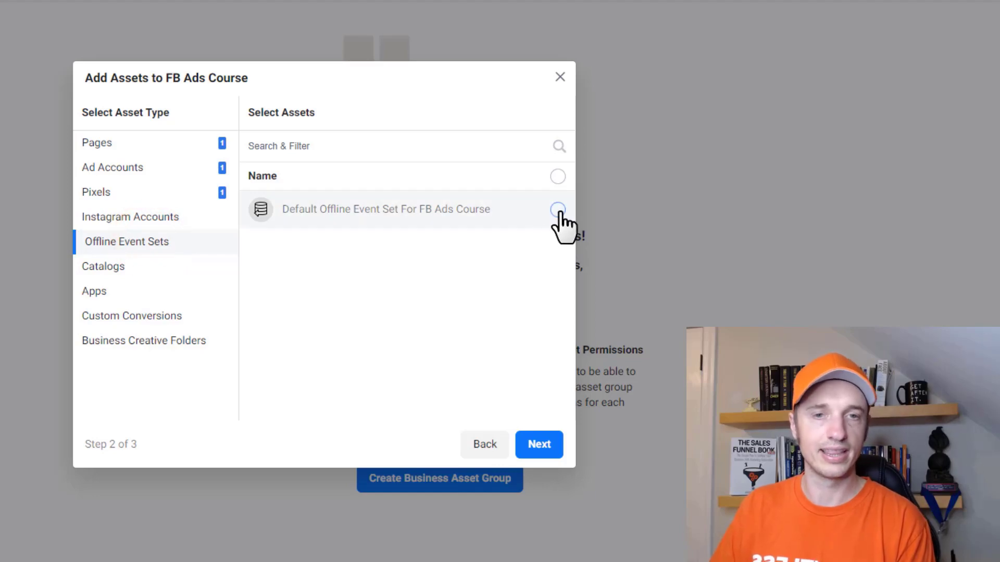
{"action": "left_click", "coordinate": [558, 210]}
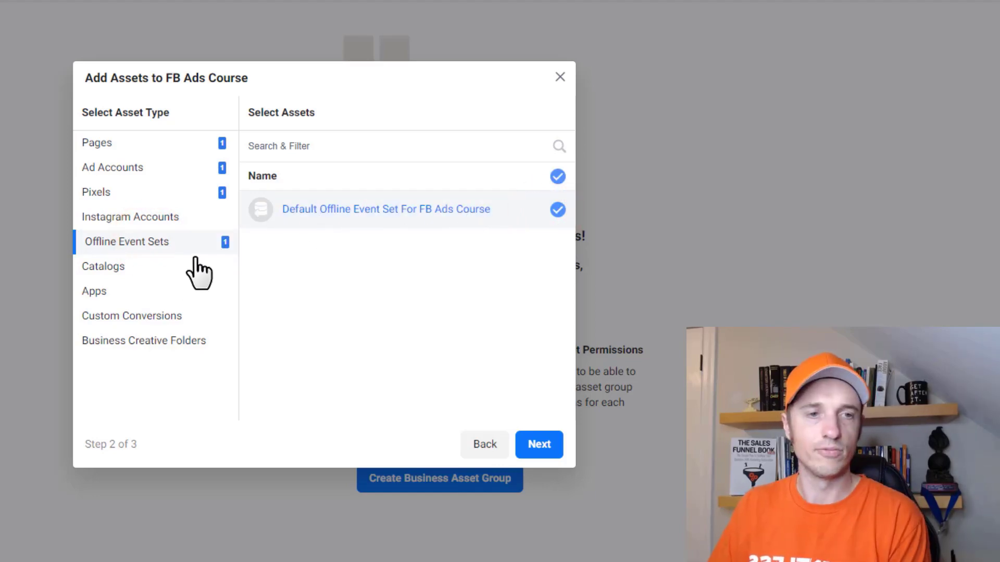
- Check catalogs, apps, custom conversions and business creative folders for further assets, and continue to the people and permissions
{"action": "left_click", "coordinate": [132, 268]}
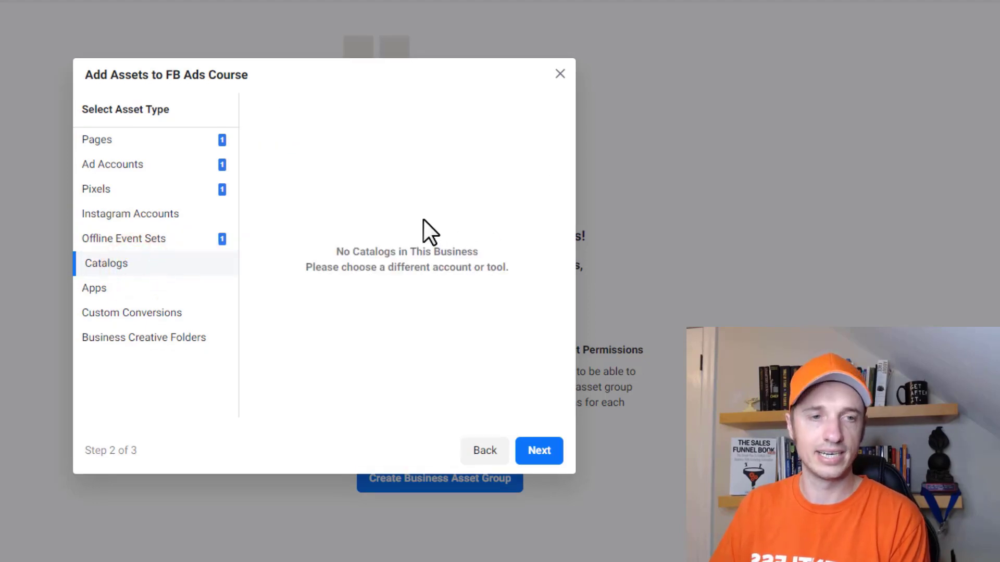
{"action": "left_click", "coordinate": [161, 286]}
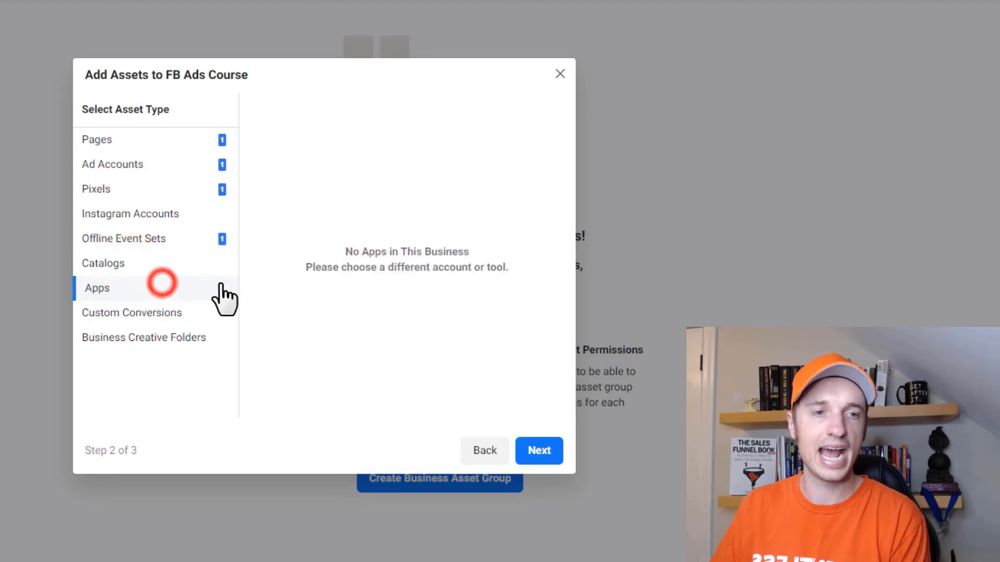
{"action": "left_click", "coordinate": [181, 312]}
{"action": "left_click", "coordinate": [173, 340]}
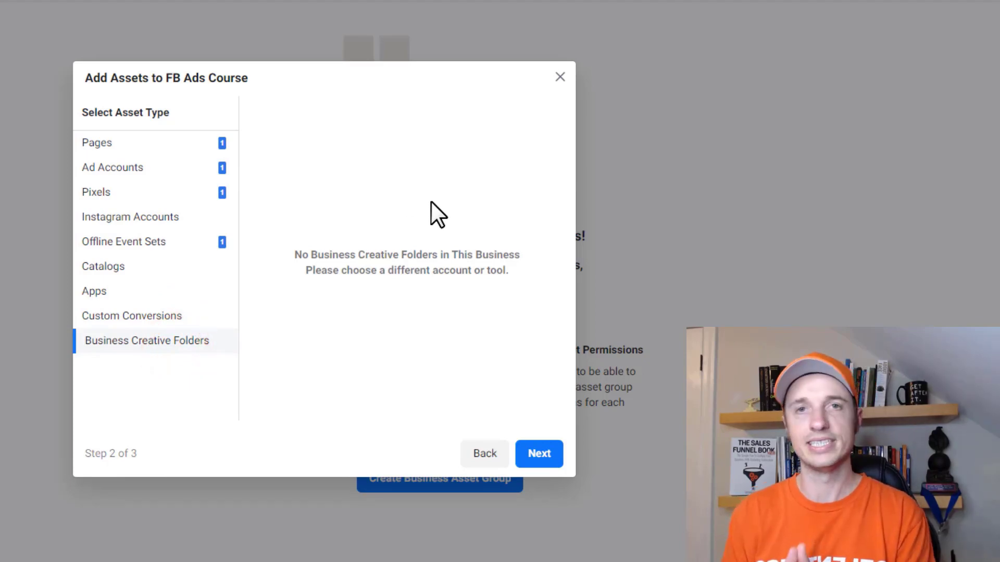
{"action": "left_click", "coordinate": [540, 456]}
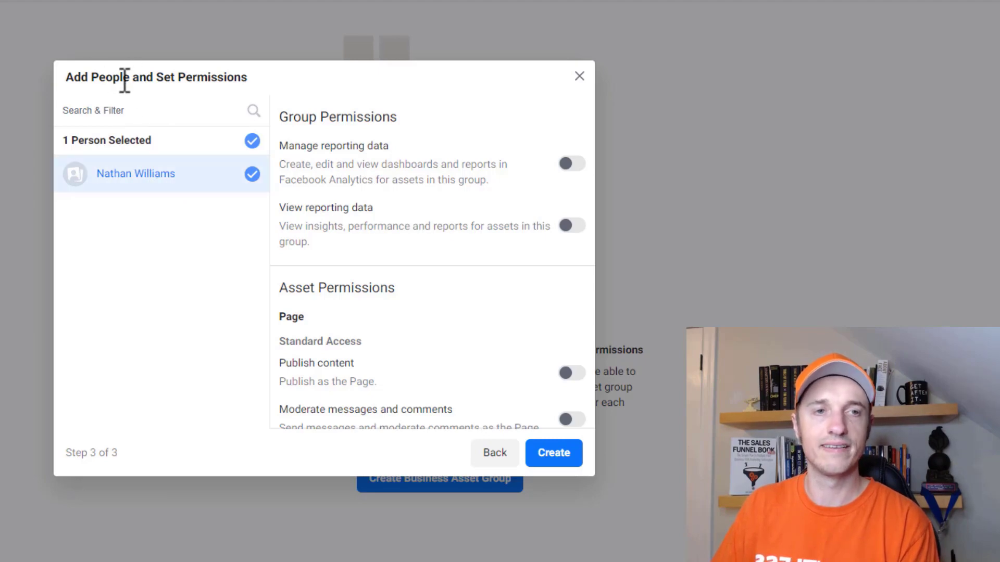
- Grant the selected person the Manage reporting data, Publish content, View Earnings Insights, Manage Ad Account and Manage Pixel permissions
{"action": "left_click", "coordinate": [567, 162]}
{"action": "scroll", "coordinate": [571, 235], "scroll_direction": "down", "scroll_amount": 3}
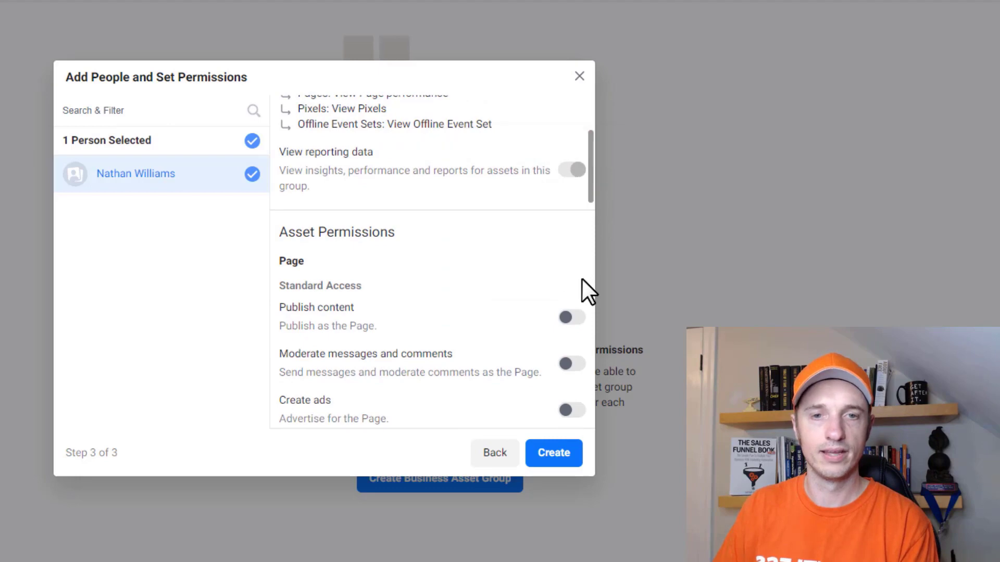
{"action": "left_click", "coordinate": [572, 318]}
{"action": "scroll", "coordinate": [534, 356], "scroll_direction": "down", "scroll_amount": 3}
{"action": "left_click", "coordinate": [576, 357]}
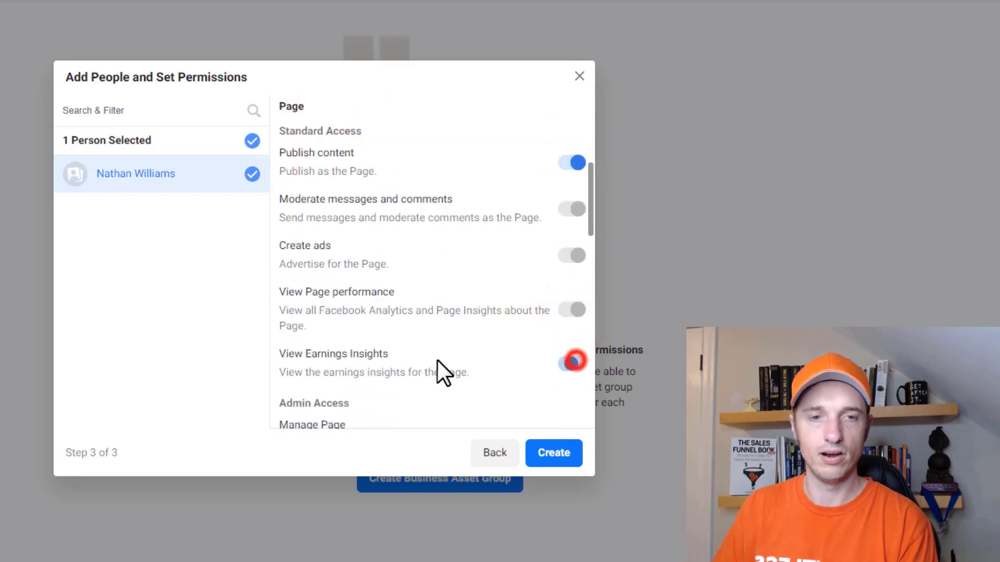
{"action": "scroll", "coordinate": [469, 364], "scroll_direction": "down", "scroll_amount": 8}
{"action": "scroll", "coordinate": [573, 288], "scroll_direction": "down", "scroll_amount": 10}
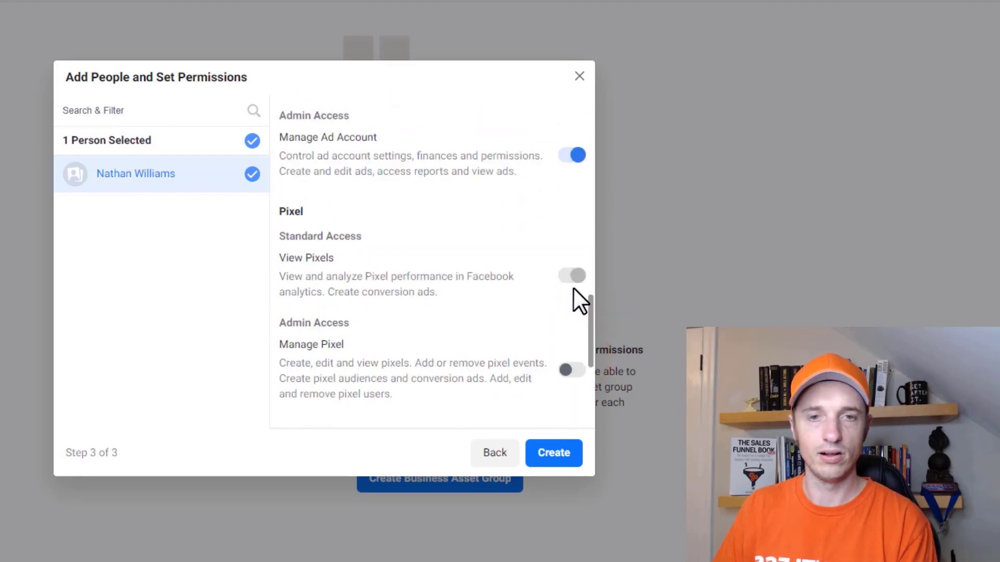
{"action": "left_click", "coordinate": [572, 215]}
{"action": "scroll", "coordinate": [560, 292], "scroll_direction": "down", "scroll_amount": 3}
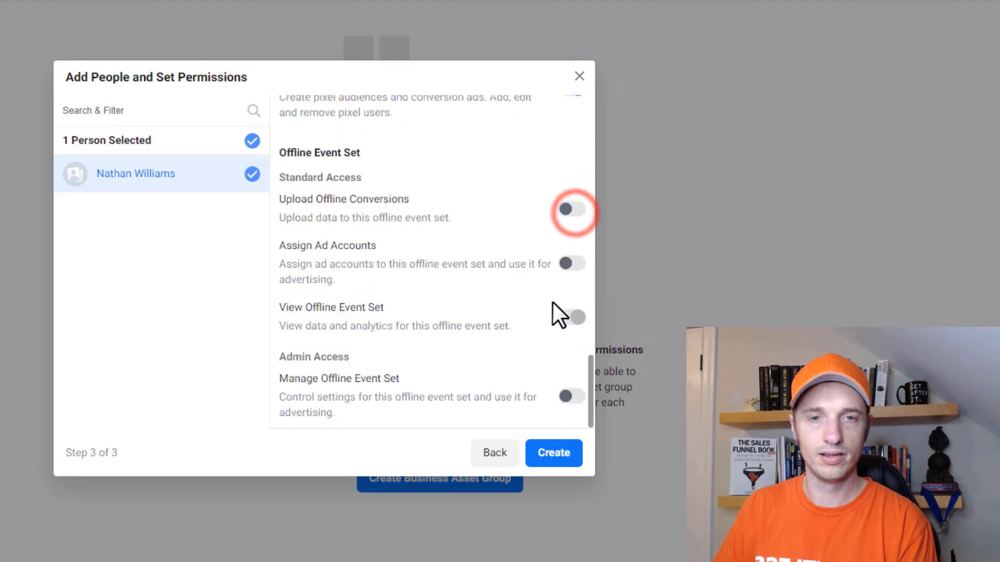
- Grant the Upload Offline Conversions, Assign Ad Accounts and Manage Offline Event Set permissions for the offline event set
{"action": "left_click", "coordinate": [572, 204]}
{"action": "left_click", "coordinate": [572, 256]}
{"action": "left_click", "coordinate": [571, 390]}
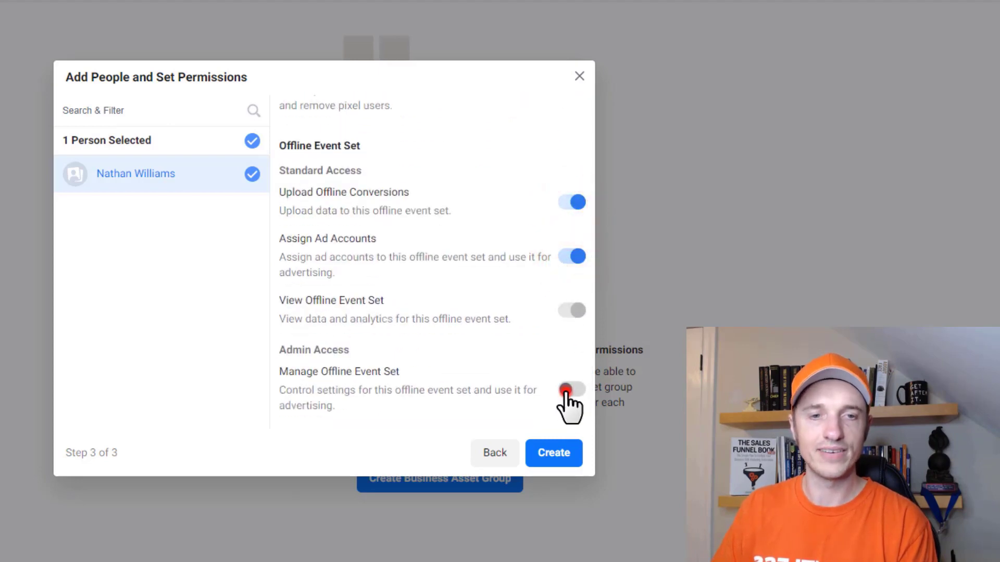
- Recheck the permission list and grant the Manage Page admin access for the Page
{"action": "scroll", "coordinate": [523, 398], "scroll_direction": "up", "scroll_amount": 15}
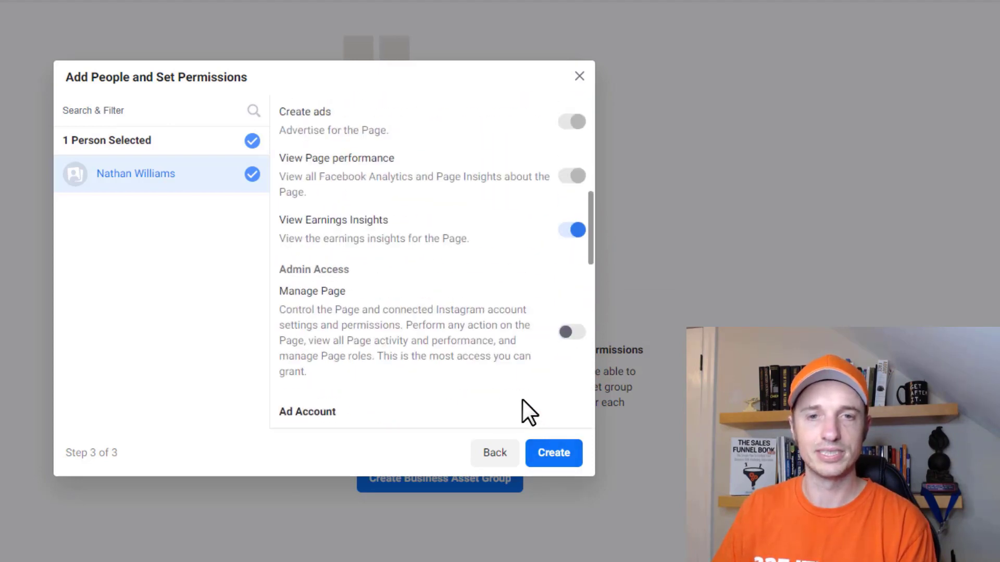
{"action": "scroll", "coordinate": [523, 399], "scroll_direction": "down", "scroll_amount": 15}
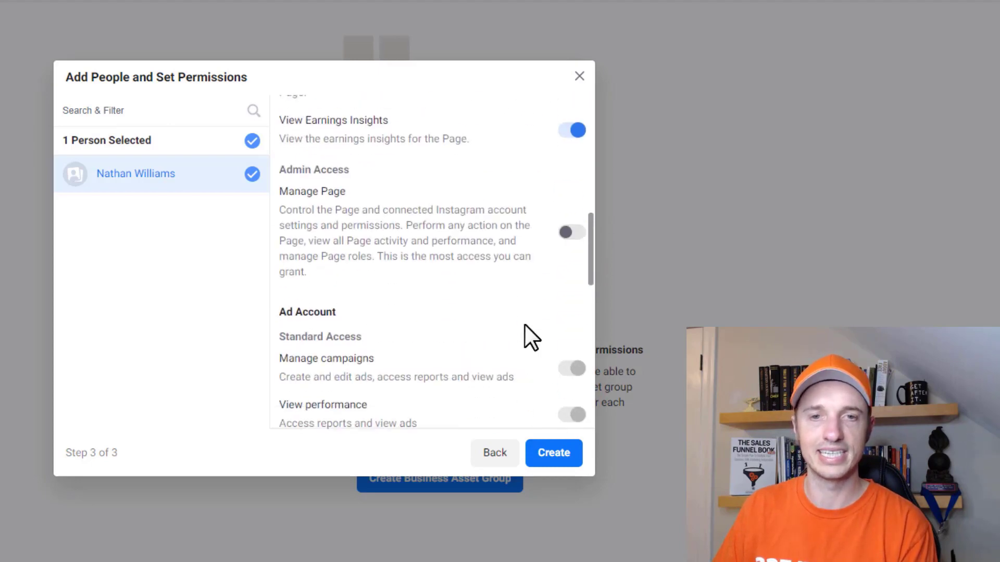
{"action": "scroll", "coordinate": [527, 318], "scroll_direction": "up", "scroll_amount": 3}
{"action": "left_click", "coordinate": [574, 229]}
{"action": "scroll", "coordinate": [485, 323], "scroll_direction": "down", "scroll_amount": 5}
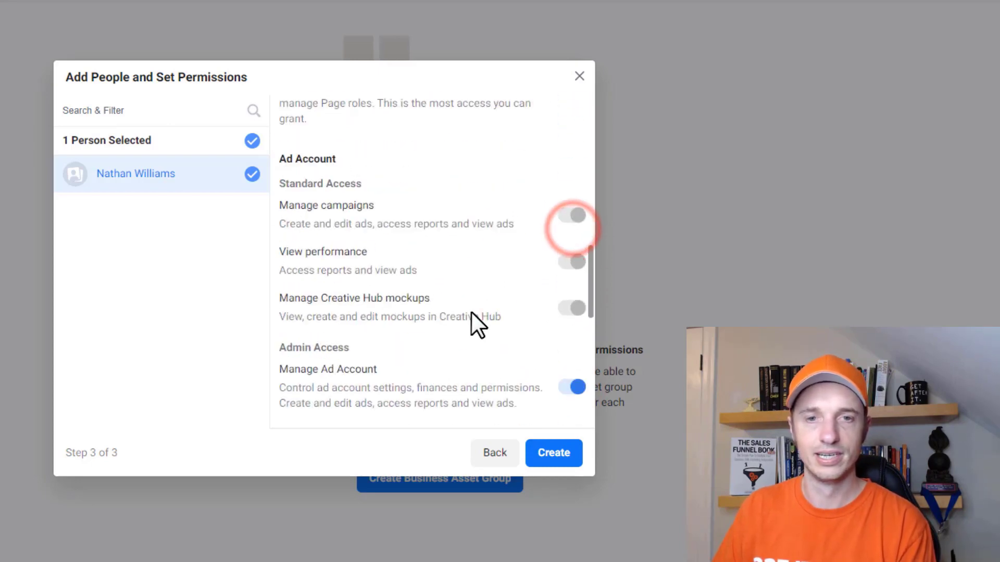
{"action": "scroll", "coordinate": [475, 315], "scroll_direction": "down", "scroll_amount": 10}
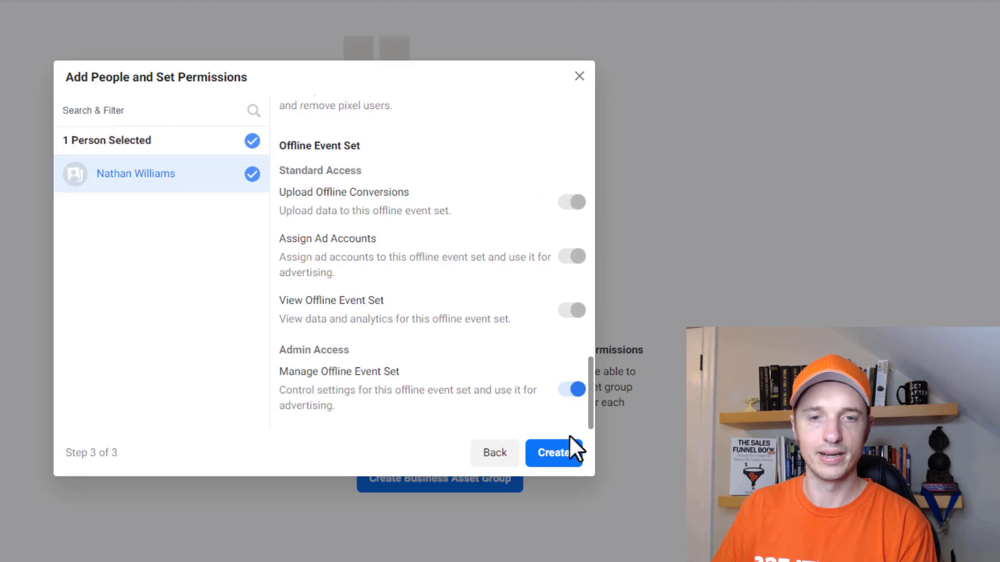
- Create the business asset group and close its creation summary
{"action": "left_click", "coordinate": [565, 454]}
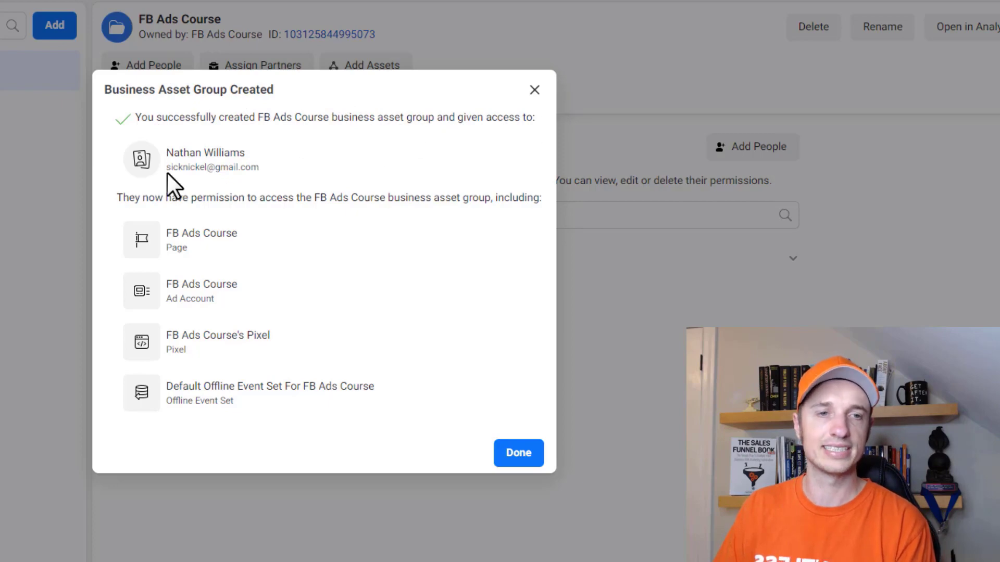
{"action": "left_click_drag", "start_coordinate": [122, 199], "coordinate": [107, 89]}
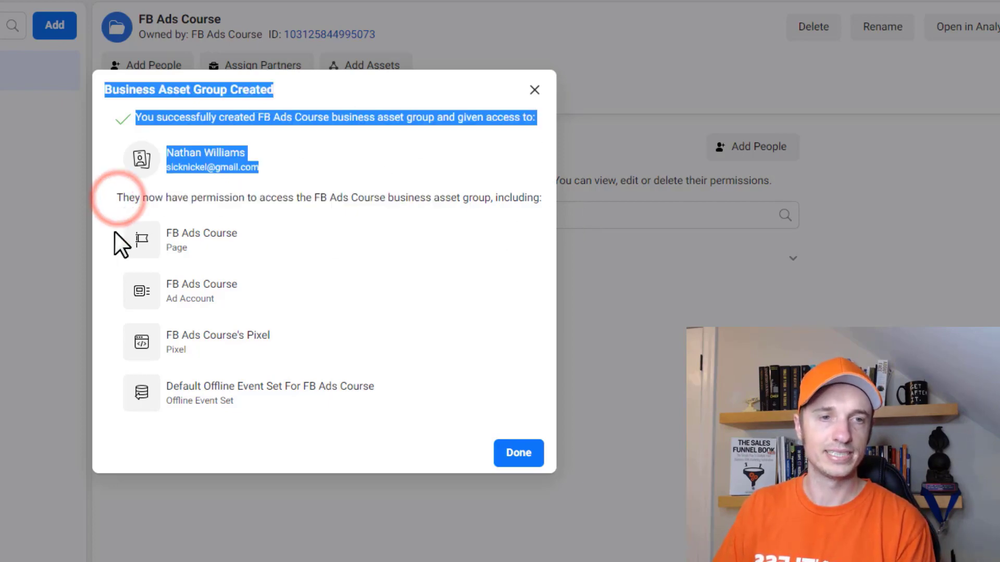
{"action": "left_click", "coordinate": [518, 454]}
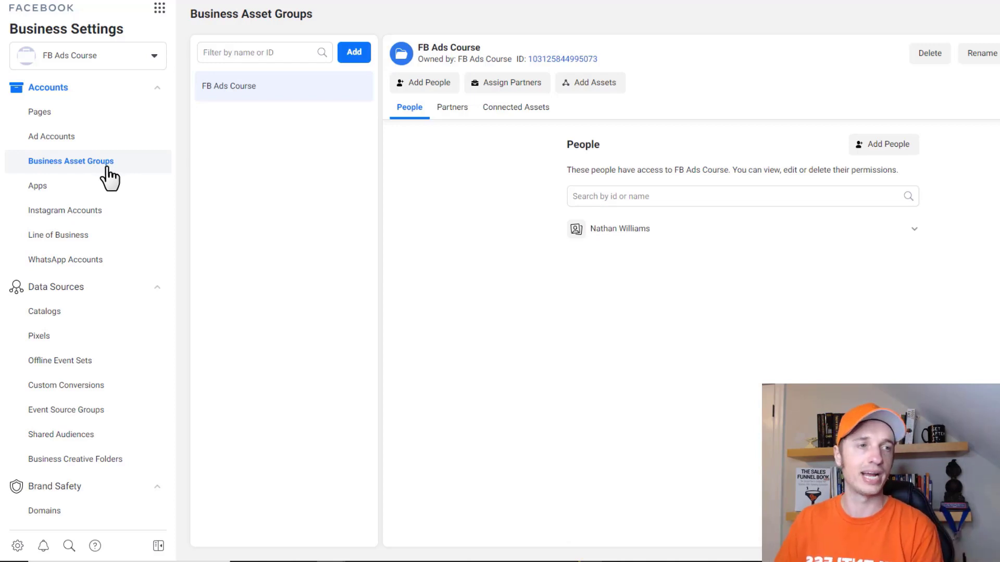
- Open the business's People section to review the assets assigned to the admin user
{"action": "scroll", "coordinate": [109, 178], "scroll_direction": "up", "scroll_amount": 2}
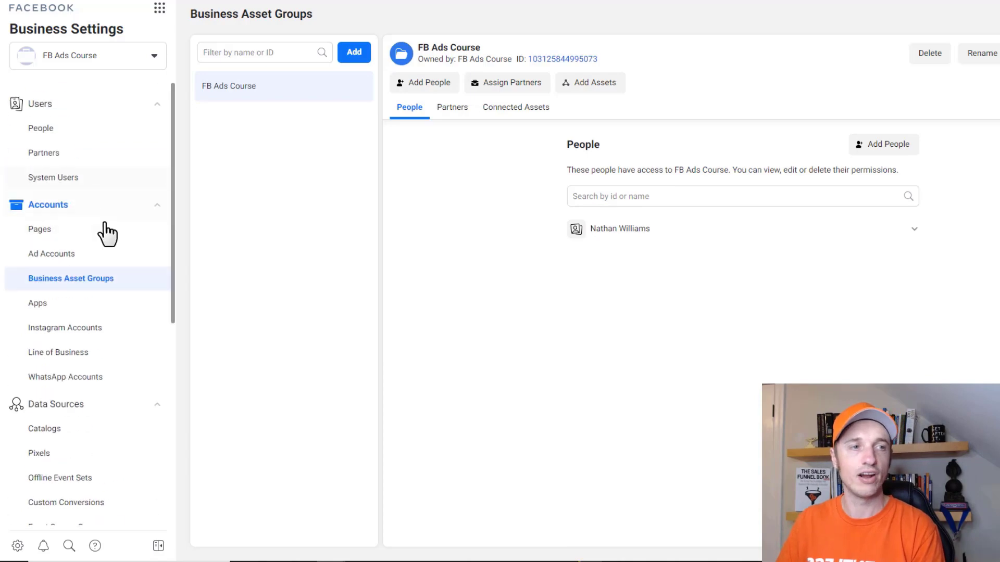
{"action": "left_click", "coordinate": [87, 131]}
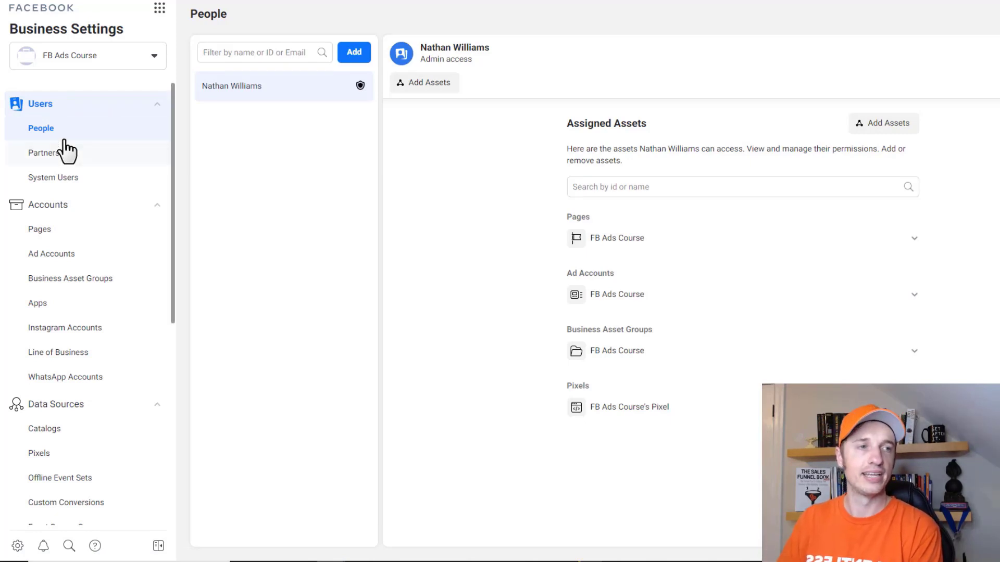
- Start inviting a new person by entering their e-mail address, and select the FB Ads Course Page to inspect its assignable permissions
{"action": "left_click", "coordinate": [355, 53]}
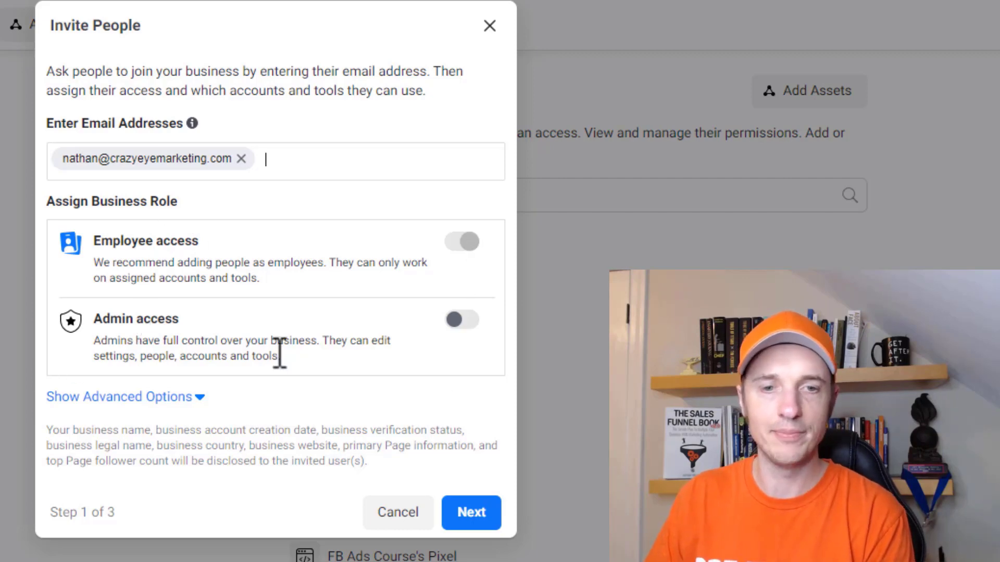
{"action": "left_click", "coordinate": [473, 513]}
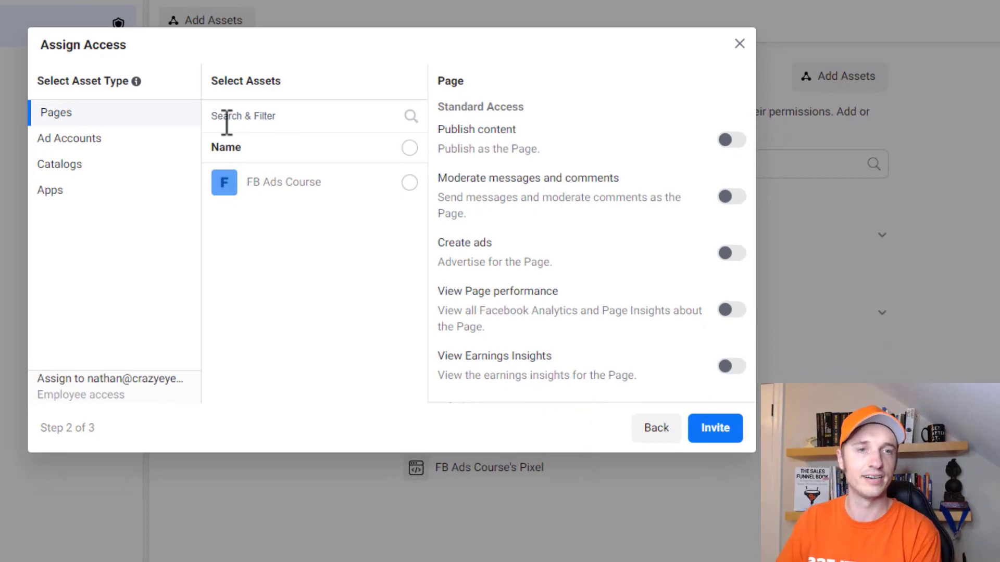
{"action": "left_click", "coordinate": [409, 183]}
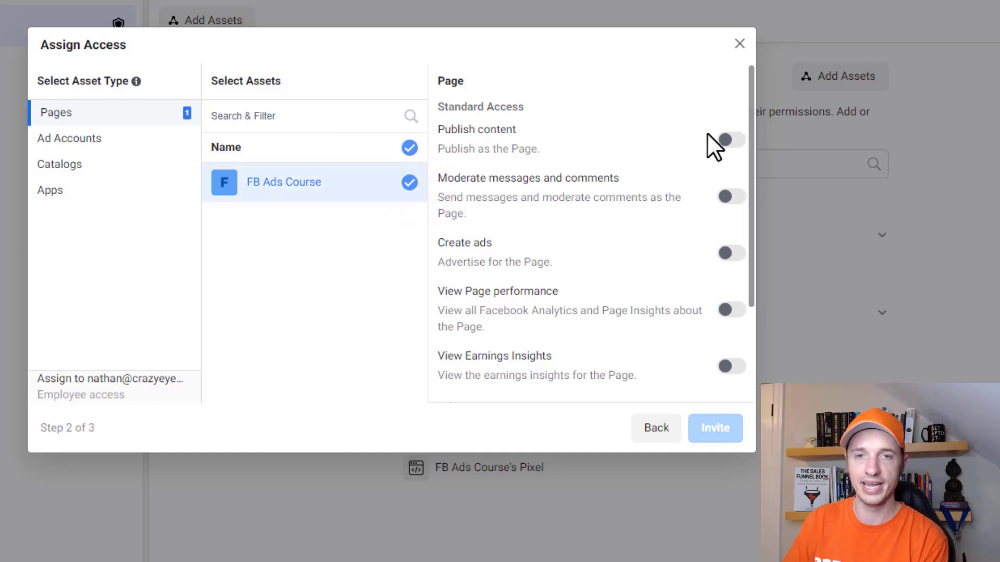
{"action": "scroll", "coordinate": [717, 292], "scroll_direction": "down", "scroll_amount": 3}
{"action": "scroll", "coordinate": [721, 290], "scroll_direction": "up", "scroll_amount": 3}
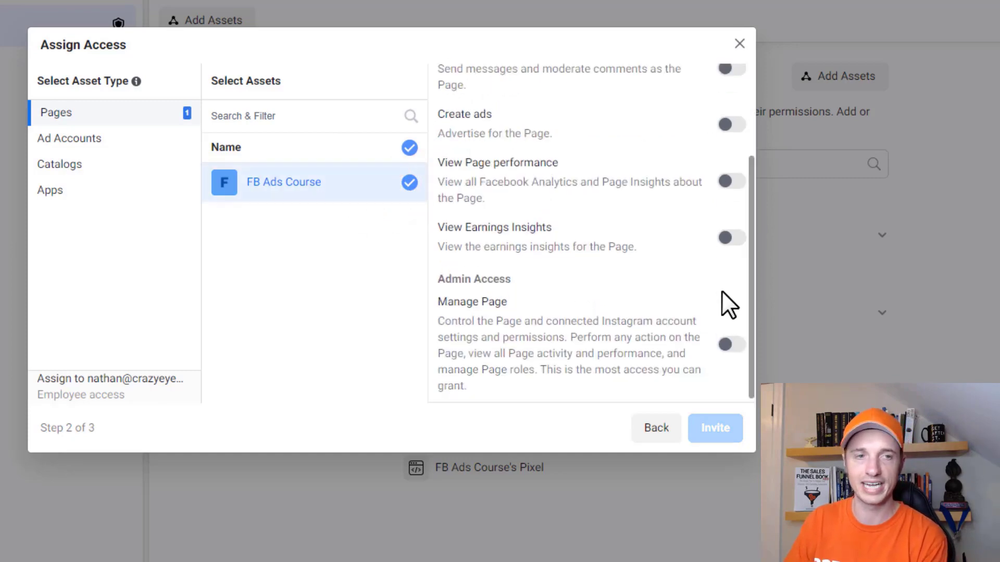
- Select the FB Ads Course ad account for the invitee and deselect the FB Ads Course Page
{"action": "left_click", "coordinate": [111, 138]}
{"action": "left_click", "coordinate": [294, 180]}
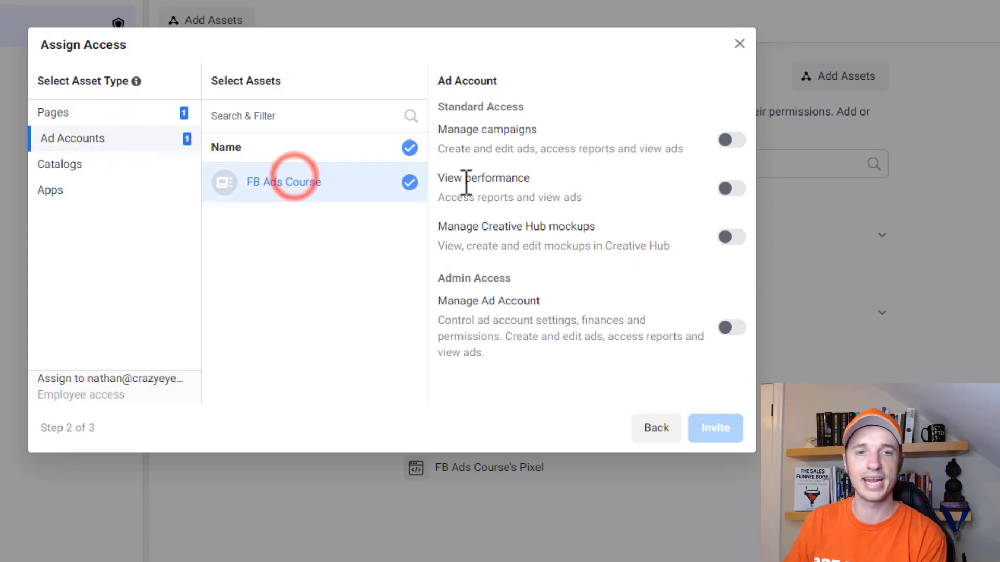
{"action": "left_click", "coordinate": [172, 112]}
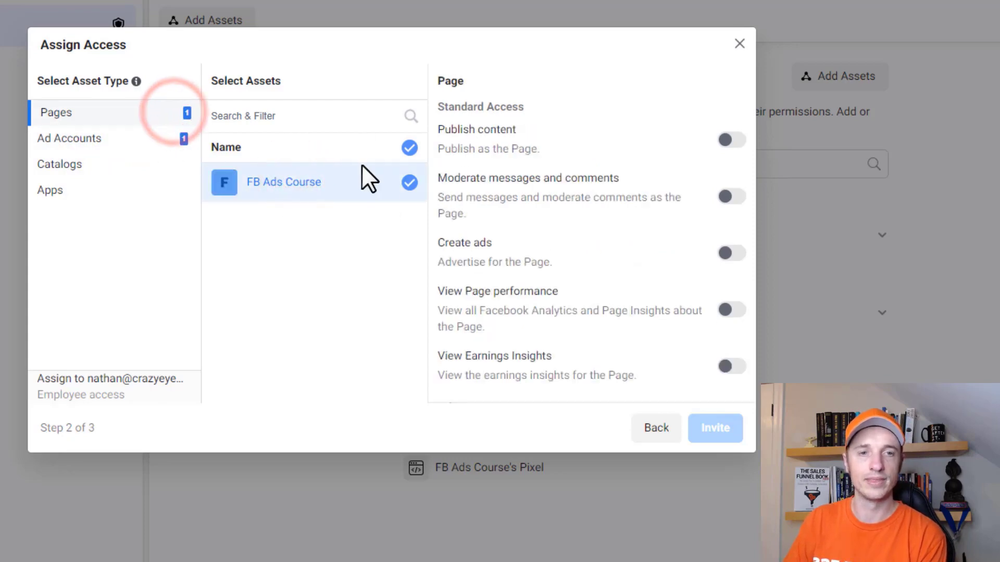
{"action": "left_click", "coordinate": [409, 182]}
{"action": "left_click", "coordinate": [108, 137]}
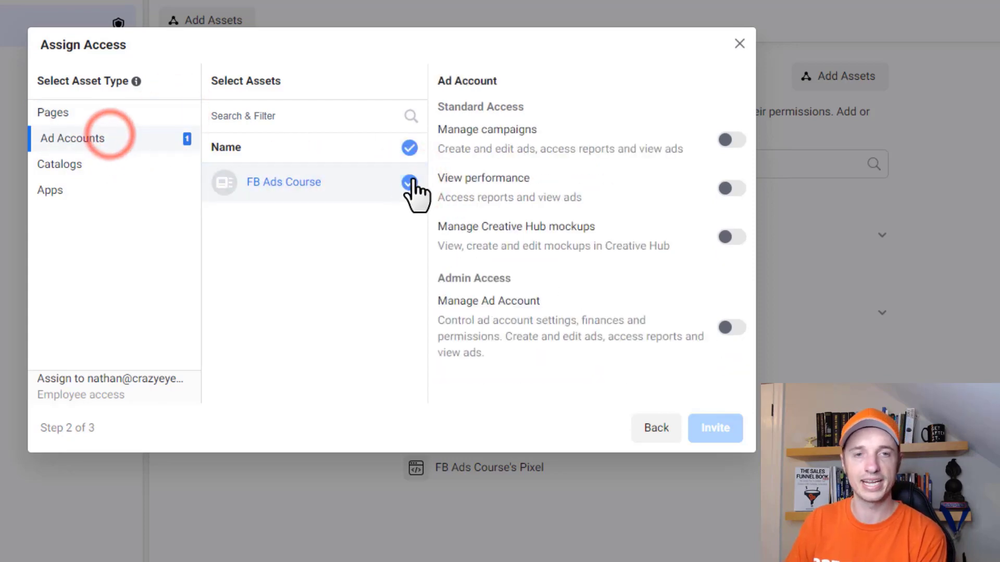
- Check the catalogs, apps and Pages available to the invitee, and close the invitation without sending it
{"action": "left_click", "coordinate": [52, 166]}
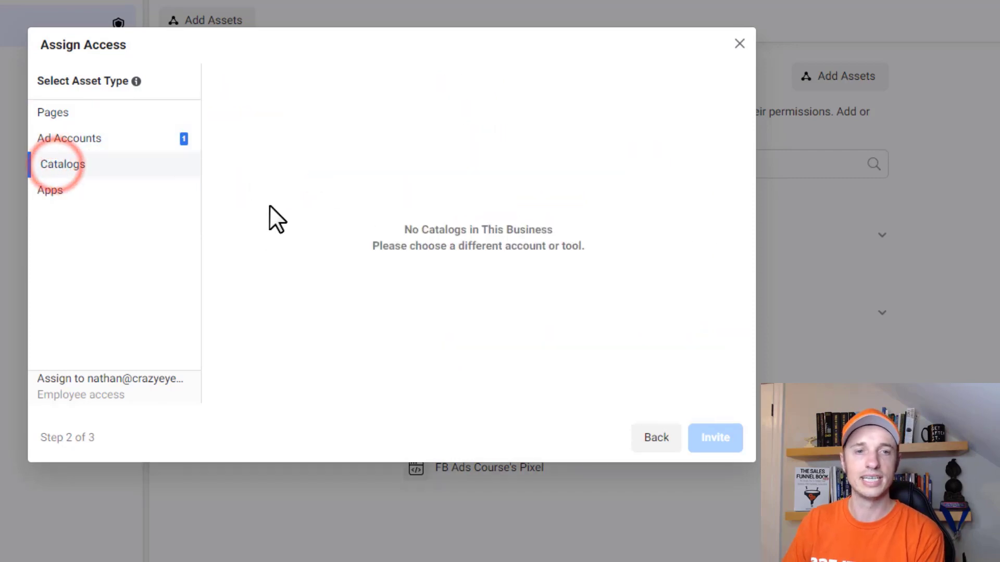
{"action": "left_click", "coordinate": [96, 181]}
{"action": "left_click", "coordinate": [39, 189]}
{"action": "left_click", "coordinate": [56, 113]}
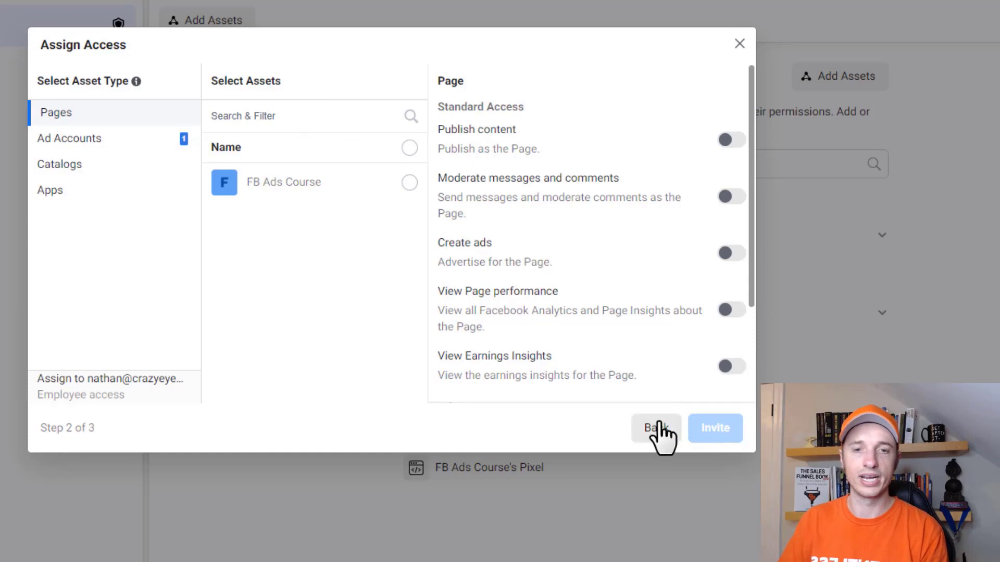
{"action": "left_click", "coordinate": [740, 44]}
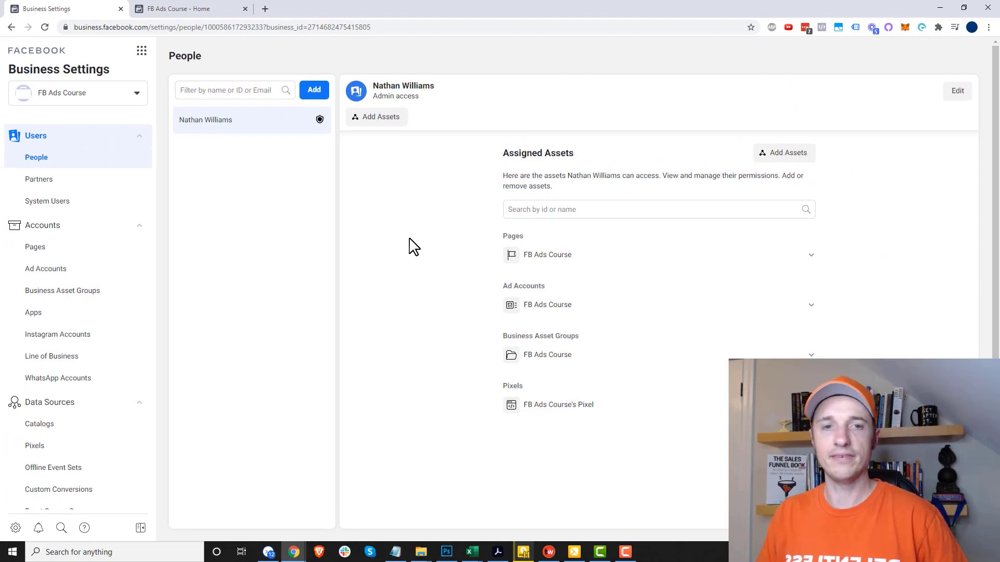
- Open the admin user's assigned assets and expand the FB Ads Course Page permissions for review
{"action": "left_click", "coordinate": [52, 161]}
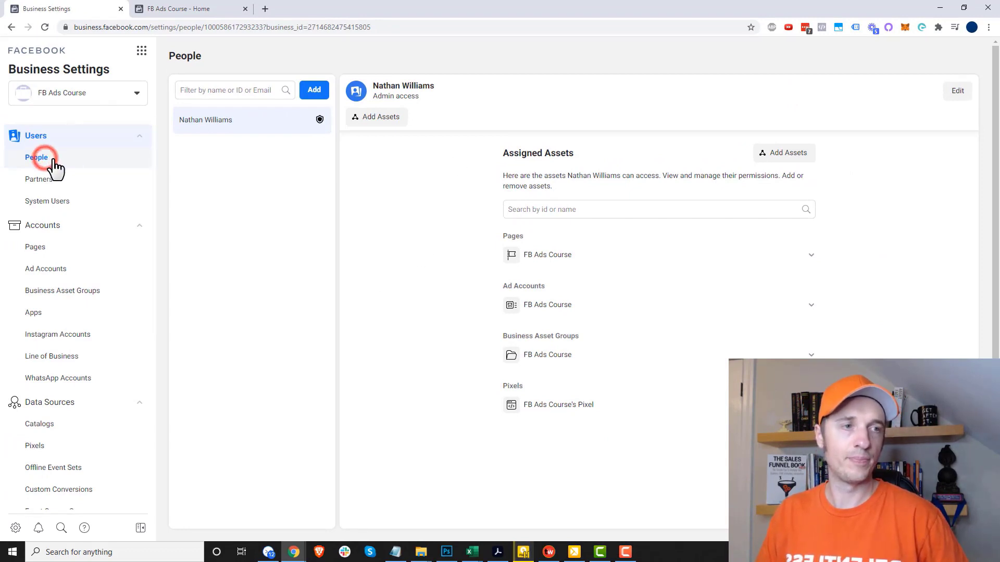
{"action": "left_click", "coordinate": [255, 120]}
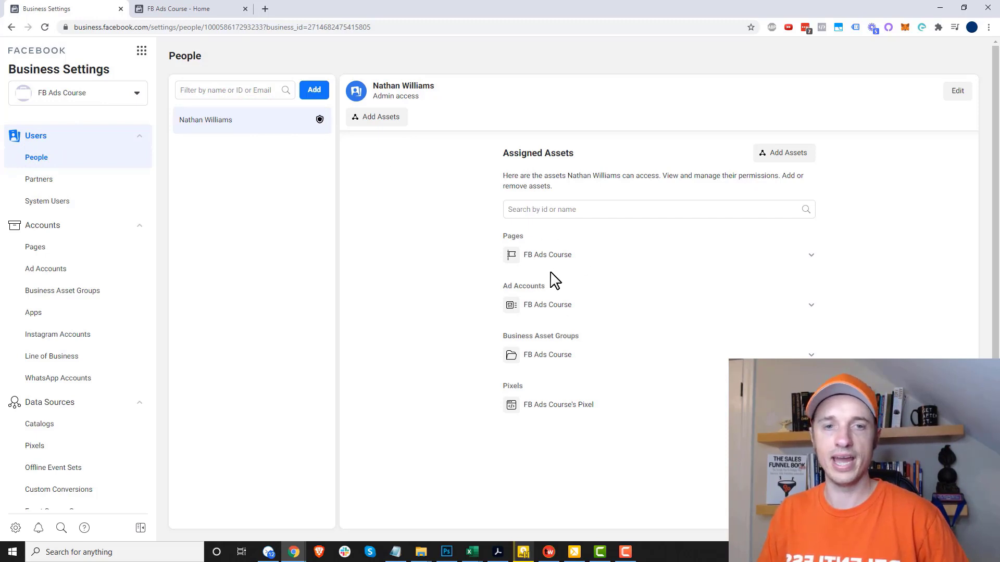
{"action": "left_click", "coordinate": [736, 259]}
{"action": "scroll", "coordinate": [692, 292], "scroll_direction": "down", "scroll_amount": 2}
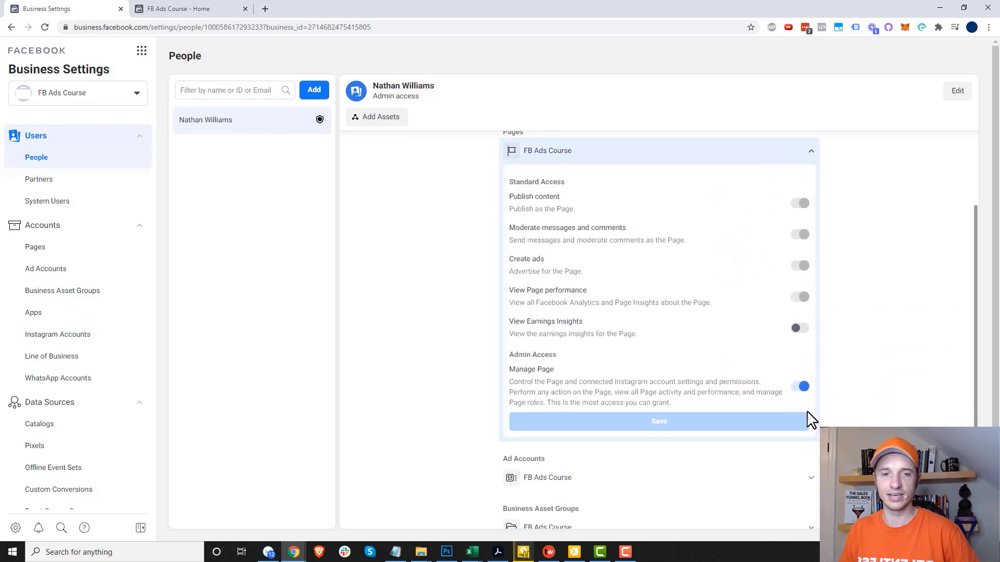
- Try toggling the Manage Page and View Earnings Insights permissions for the Page, and collapse the list without saving
{"action": "left_click", "coordinate": [800, 387]}
{"action": "left_click", "coordinate": [800, 387]}
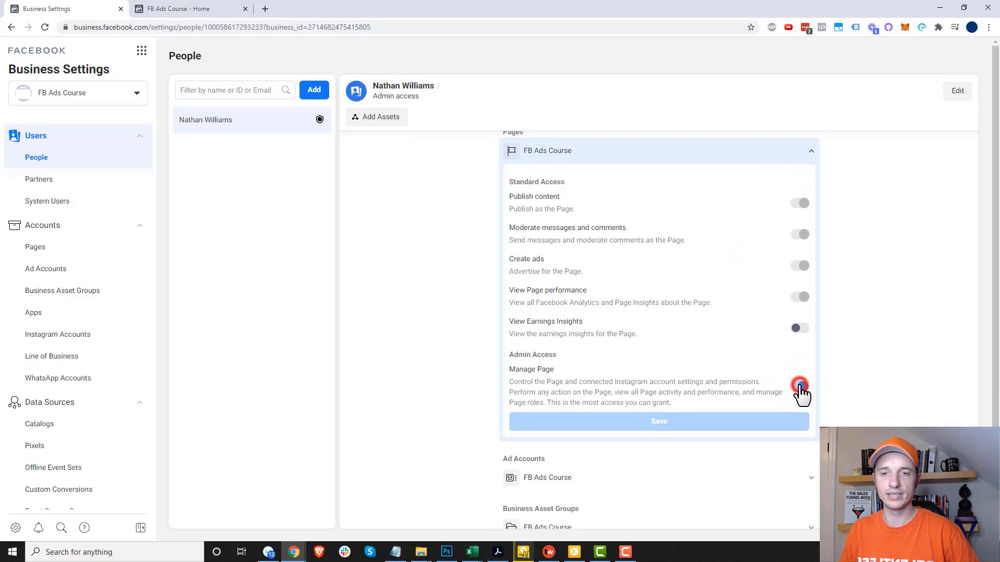
{"action": "left_click", "coordinate": [800, 328]}
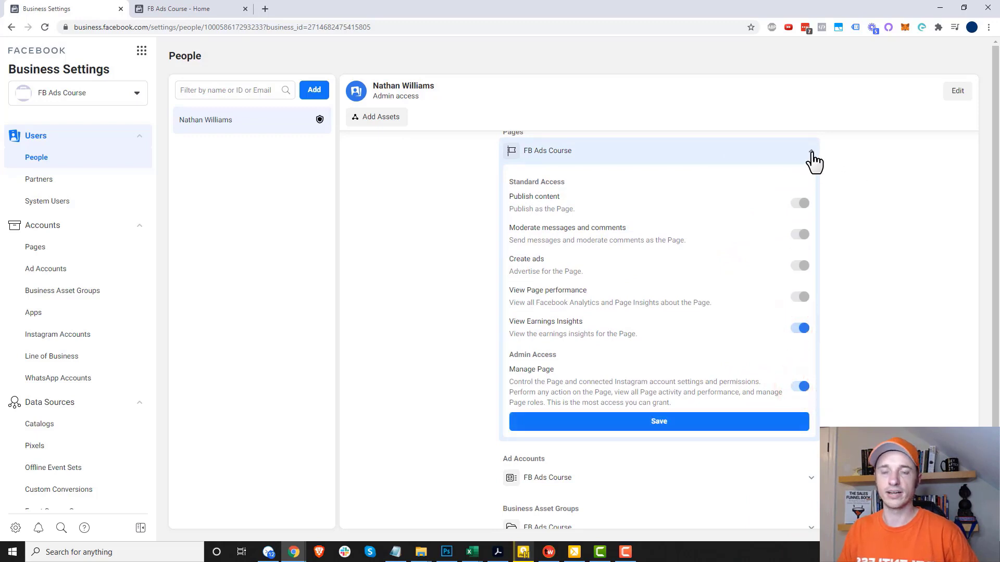
{"action": "left_click", "coordinate": [812, 153]}
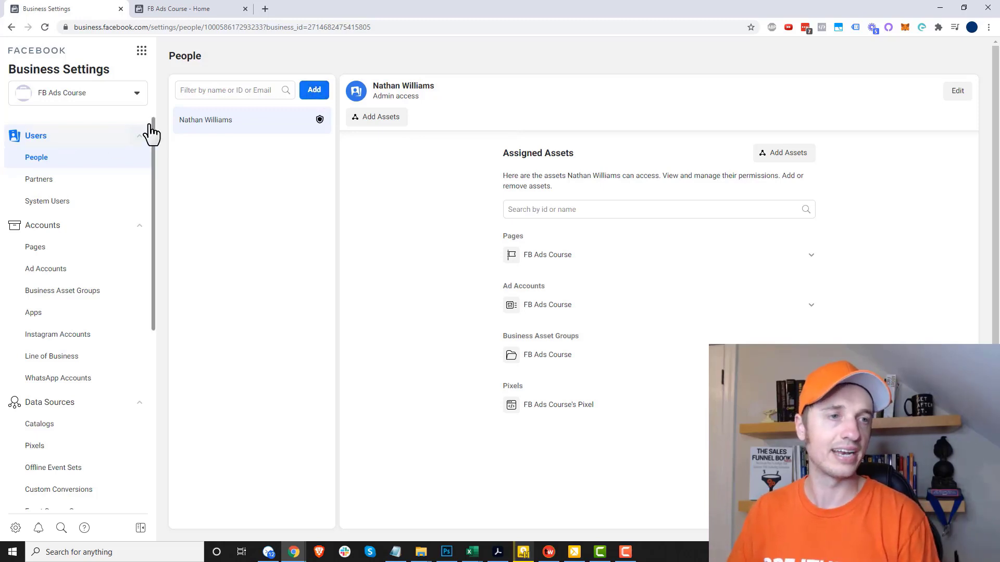
- Look through the Partners, brand safety Domains and Payments sections of the business settings
{"action": "left_click", "coordinate": [77, 183]}
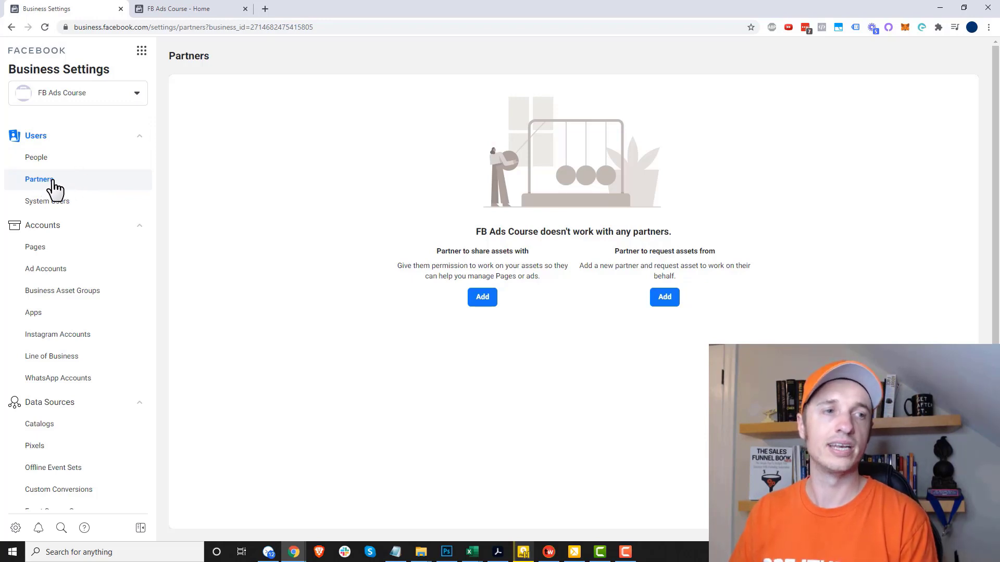
{"action": "scroll", "coordinate": [75, 206], "scroll_direction": "down", "scroll_amount": 2}
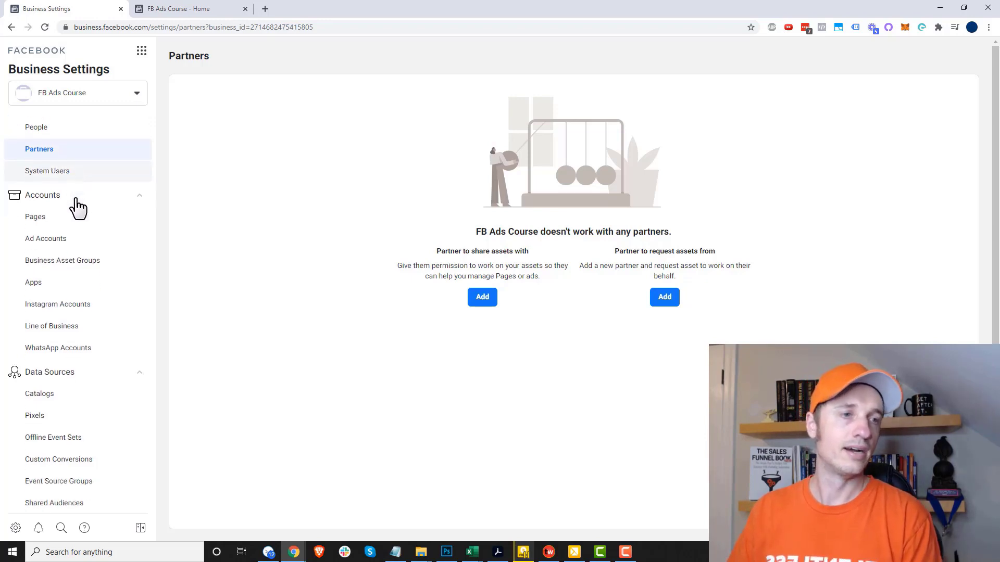
{"action": "scroll", "coordinate": [85, 166], "scroll_direction": "down", "scroll_amount": 4}
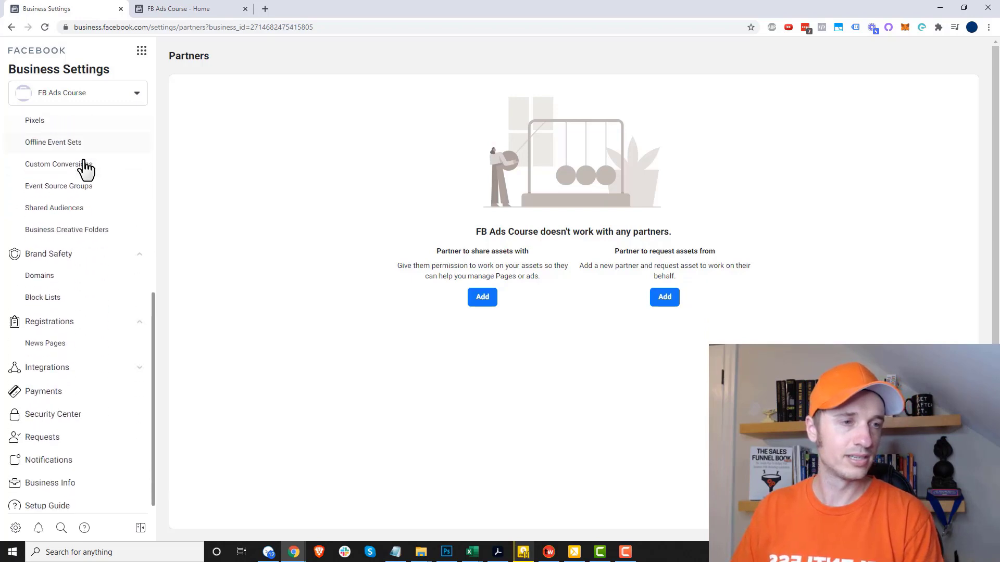
{"action": "left_click", "coordinate": [53, 270]}
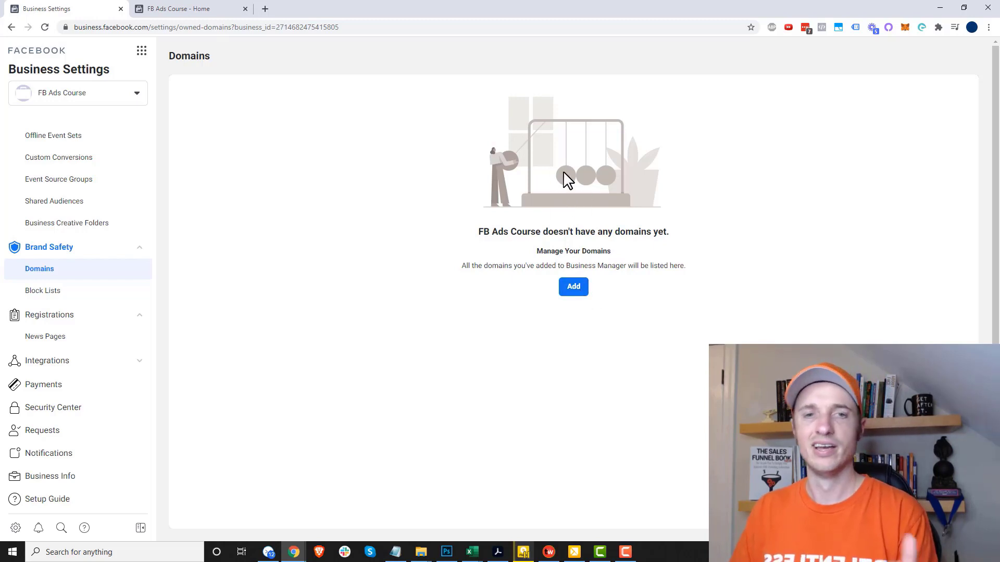
{"action": "left_click", "coordinate": [571, 288]}
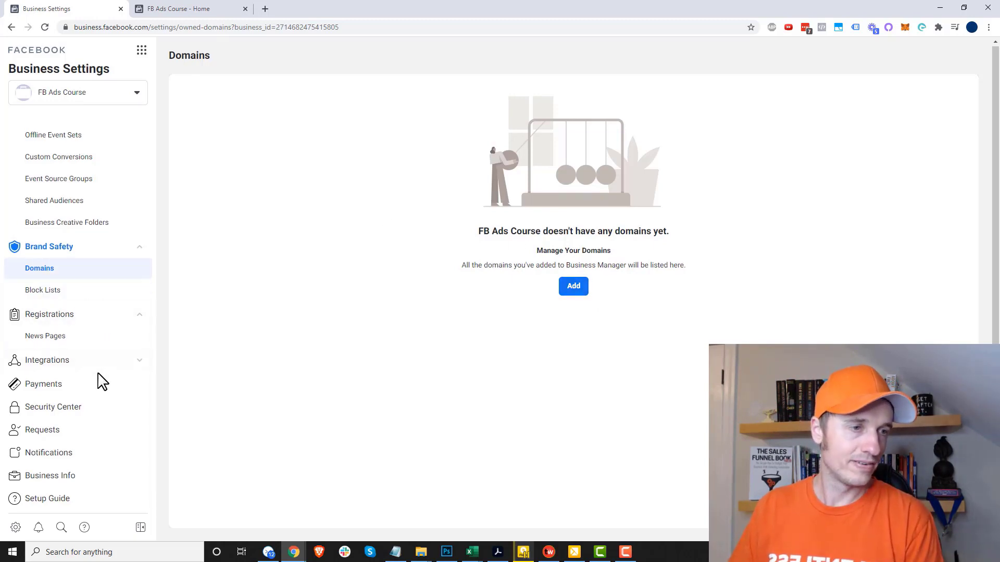
{"action": "left_click", "coordinate": [81, 384]}
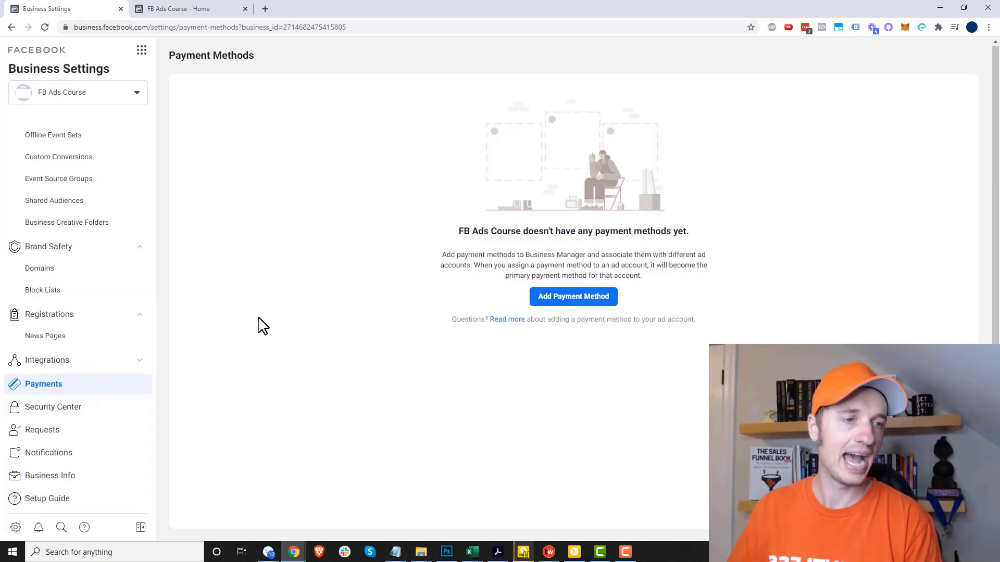
- Examine the Business Verification Status in the business information and view its verification details
{"action": "left_click", "coordinate": [68, 488]}
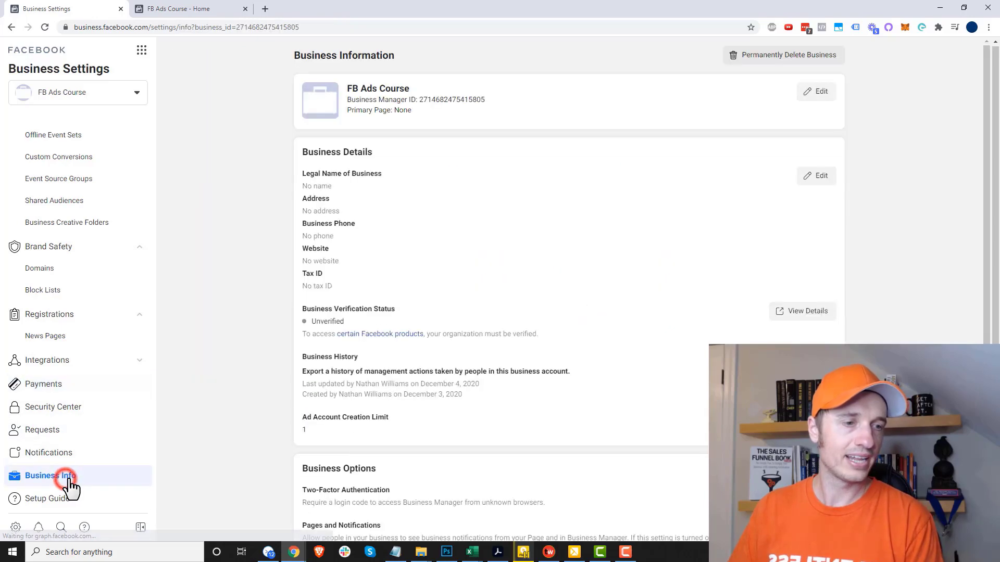
{"action": "scroll", "coordinate": [346, 290], "scroll_direction": "down", "scroll_amount": 4}
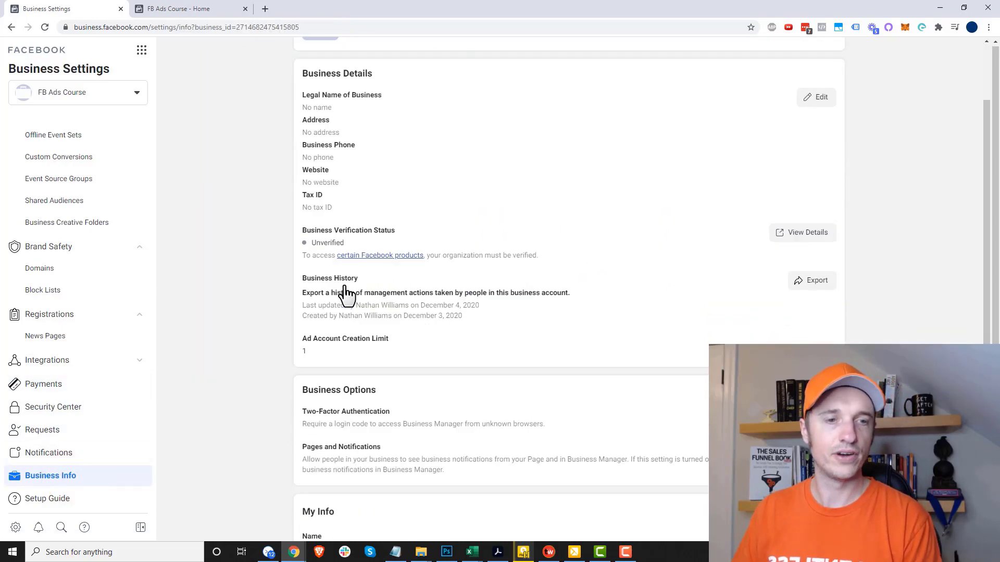
{"action": "scroll", "coordinate": [344, 305], "scroll_direction": "up", "scroll_amount": 3}
{"action": "scroll", "coordinate": [292, 288], "scroll_direction": "down", "scroll_amount": 1}
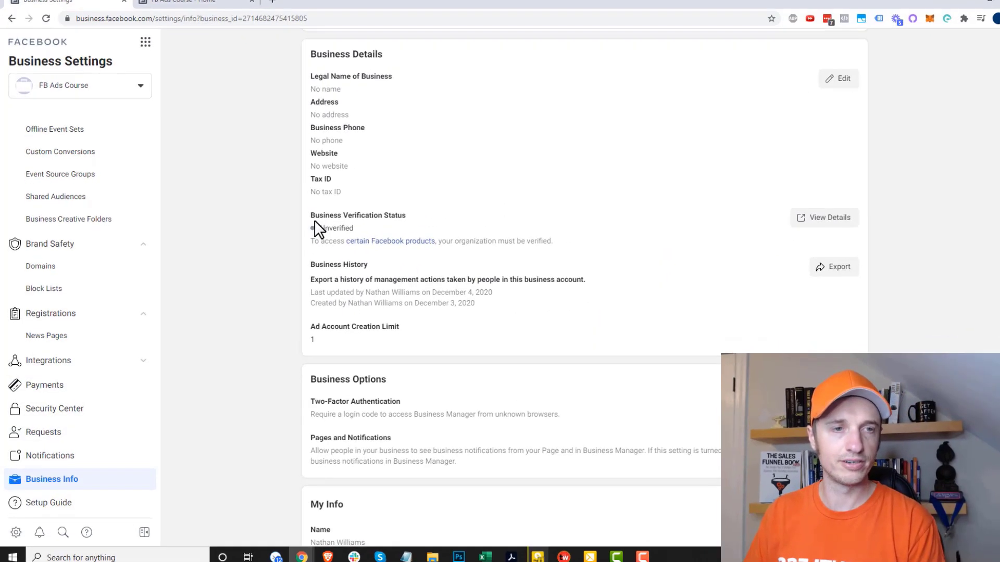
{"action": "left_click_drag", "start_coordinate": [299, 220], "coordinate": [337, 218]}
{"action": "left_click", "coordinate": [336, 216]}
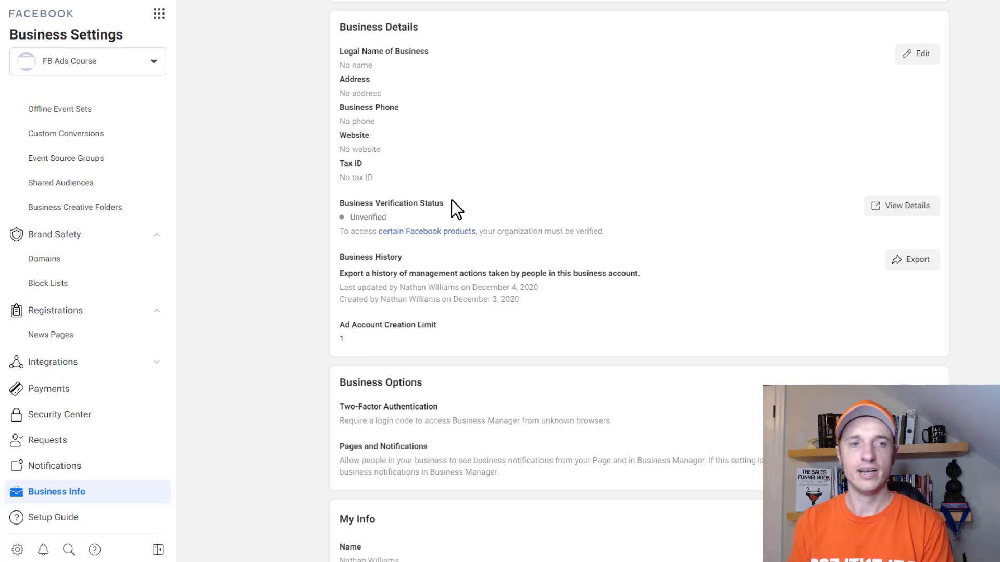
{"action": "left_click_drag", "start_coordinate": [342, 203], "coordinate": [445, 202]}
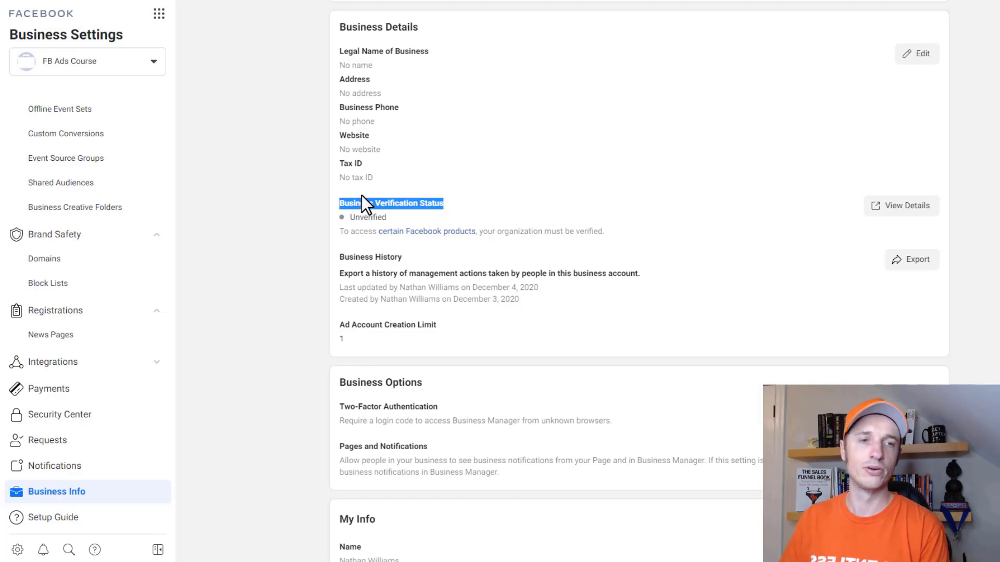
{"action": "left_click", "coordinate": [411, 201]}
{"action": "left_click", "coordinate": [451, 201]}
{"action": "left_click_drag", "start_coordinate": [451, 201], "coordinate": [348, 208]}
{"action": "left_click", "coordinate": [346, 206]}
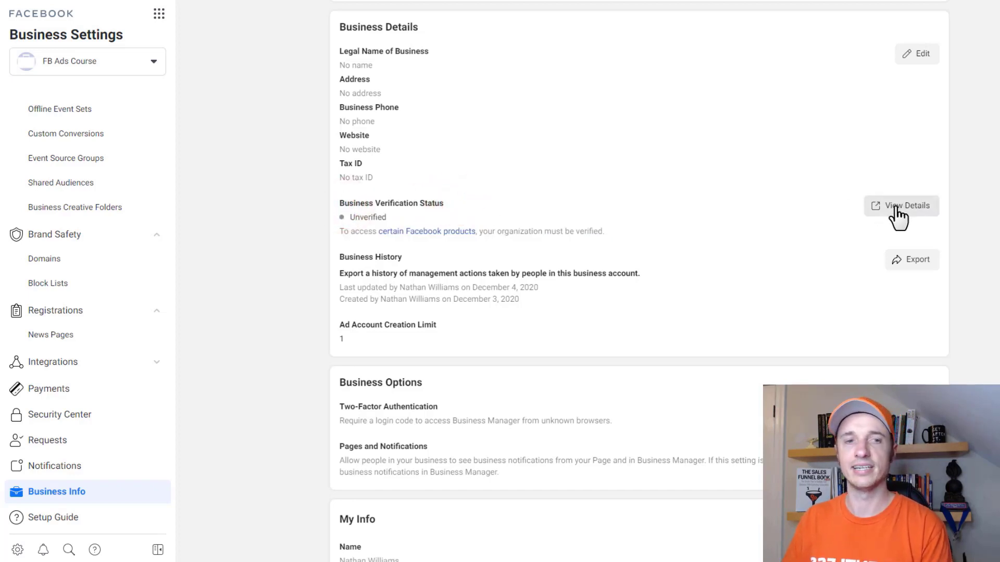
{"action": "left_click", "coordinate": [918, 209]}
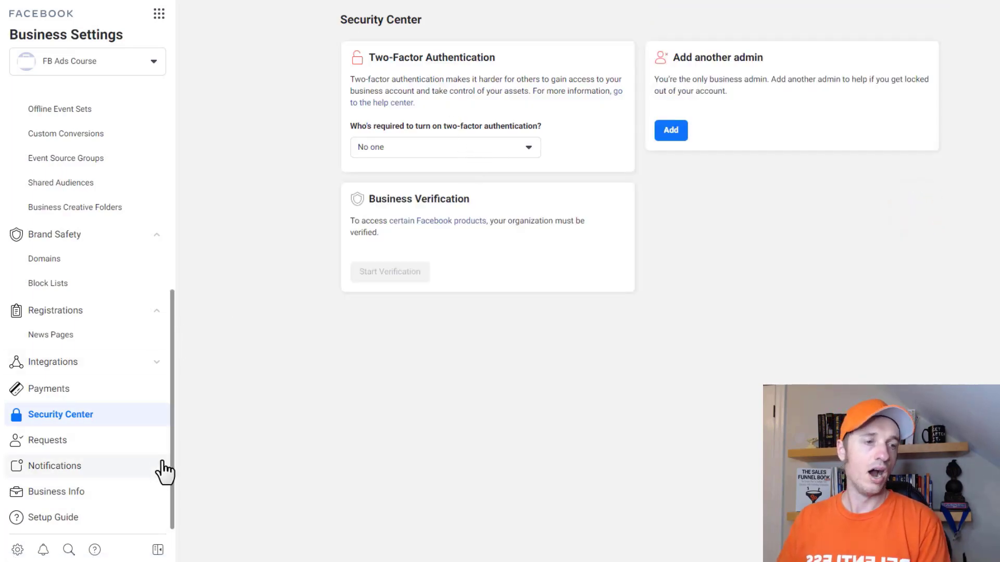
- Survey the list of settings sections and reopen the business information to review the business details
{"action": "scroll", "coordinate": [110, 339], "scroll_direction": "up", "scroll_amount": 7}
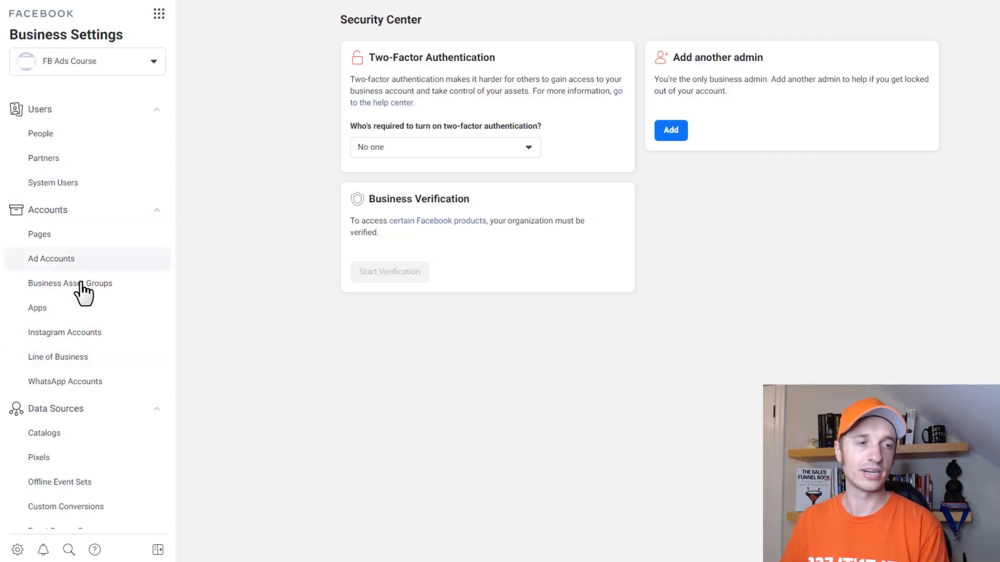
{"action": "scroll", "coordinate": [66, 339], "scroll_direction": "down", "scroll_amount": 3}
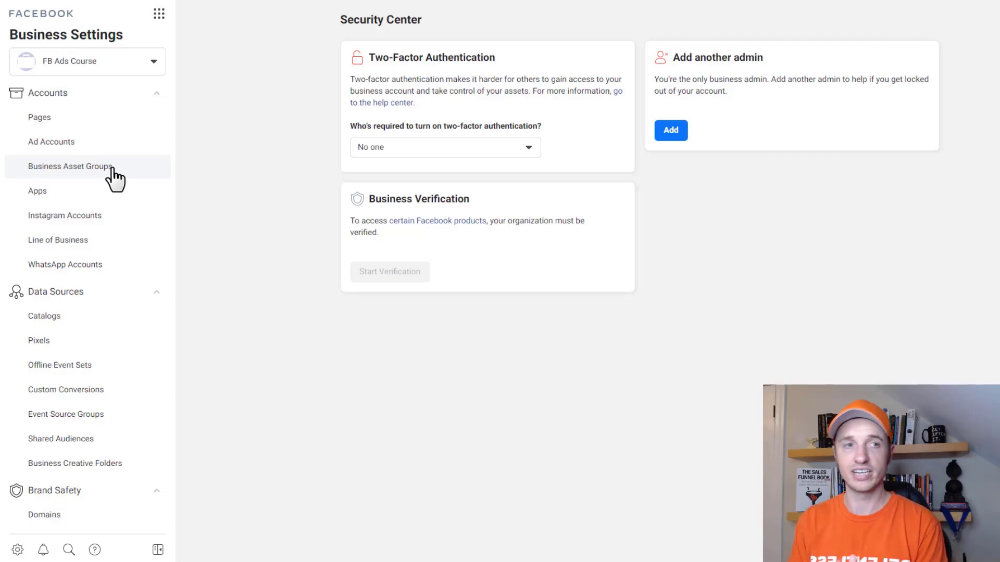
{"action": "scroll", "coordinate": [115, 180], "scroll_direction": "up", "scroll_amount": 3}
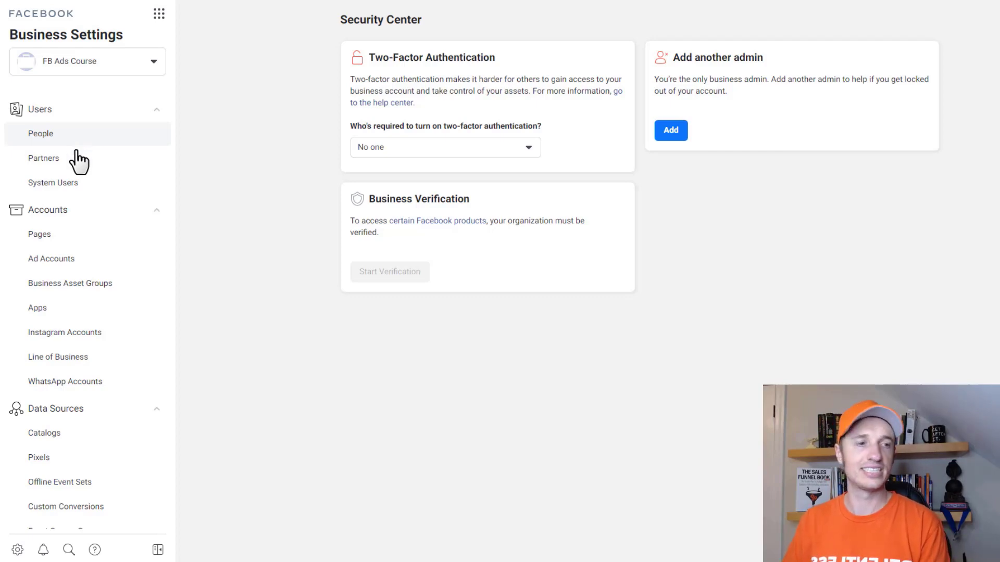
{"action": "scroll", "coordinate": [70, 169], "scroll_direction": "down", "scroll_amount": 4}
{"action": "scroll", "coordinate": [73, 171], "scroll_direction": "down", "scroll_amount": 2}
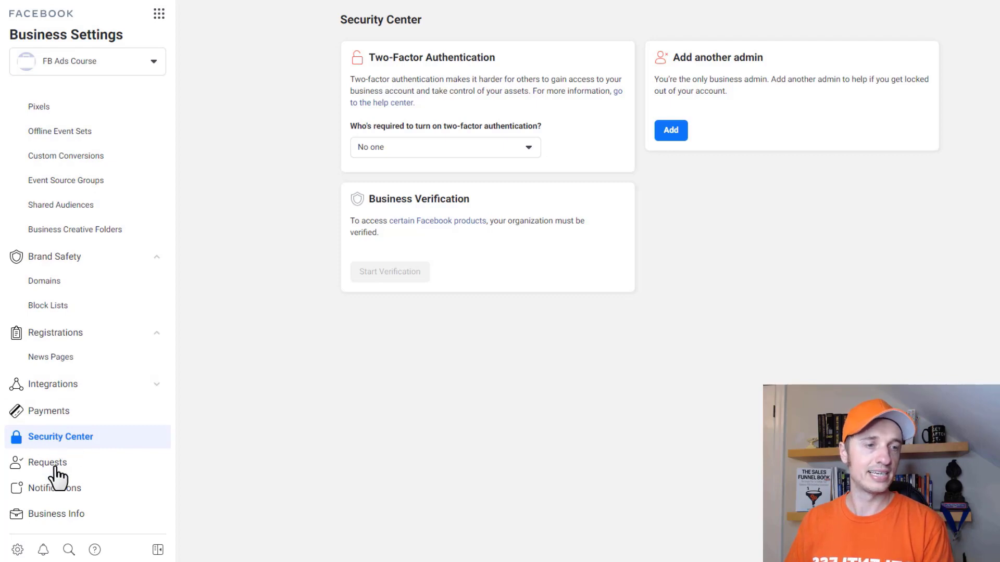
{"action": "left_click", "coordinate": [60, 514]}
{"action": "scroll", "coordinate": [335, 346], "scroll_direction": "down", "scroll_amount": 1}
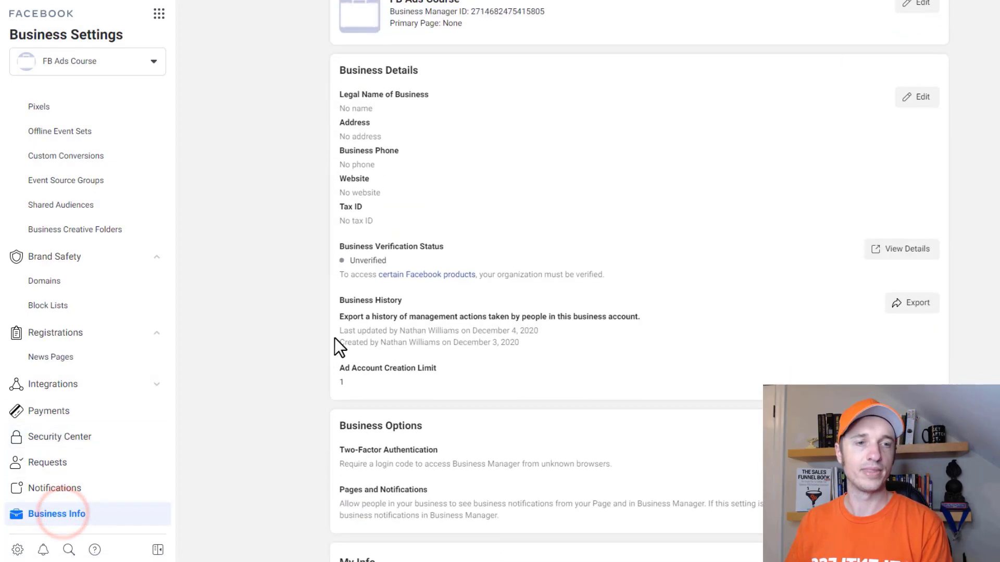
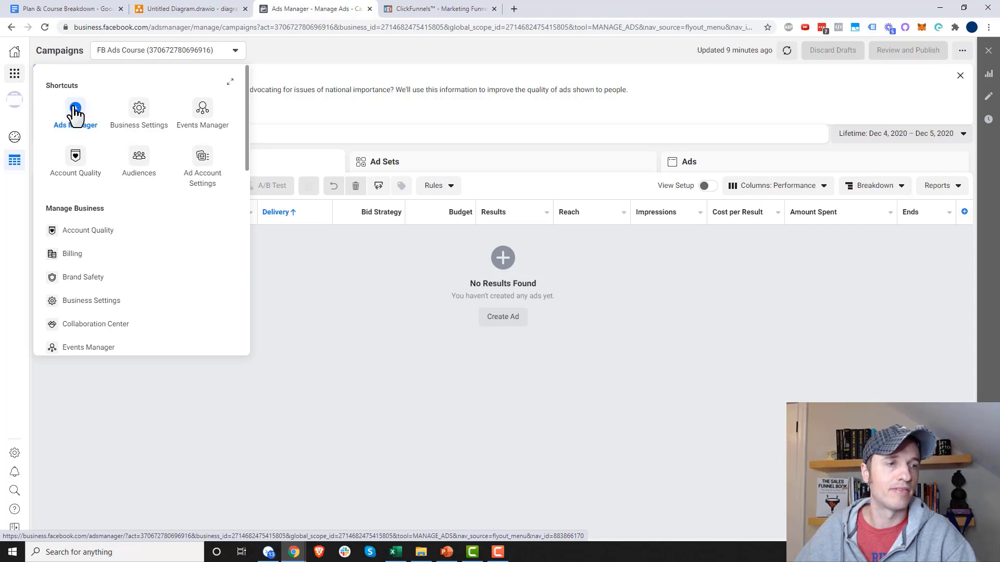
- Reload Ads Manager for the FB Ads Course ad account and go on to Events Manager
{"action": "left_click", "coordinate": [75, 114]}
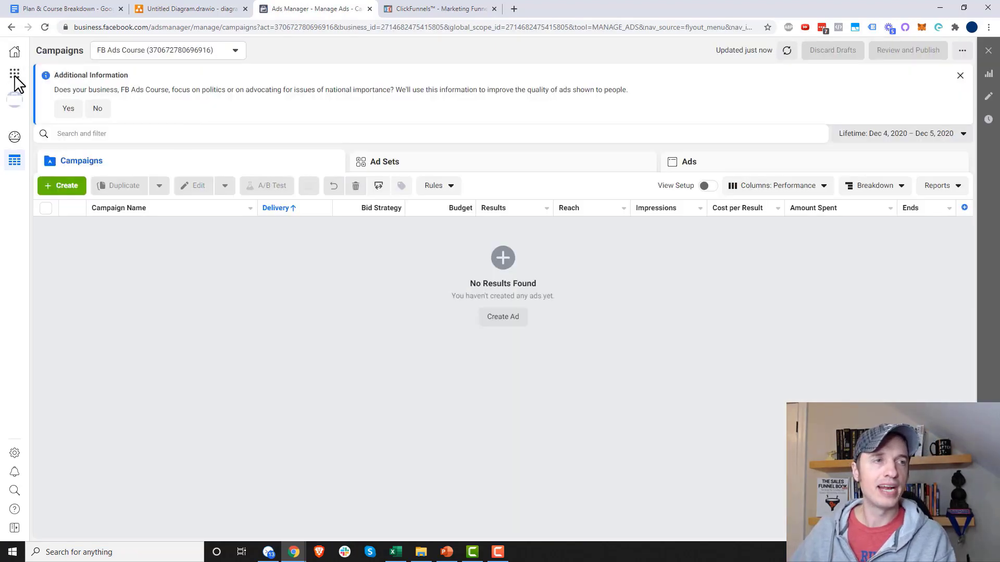
{"action": "left_click", "coordinate": [15, 76]}
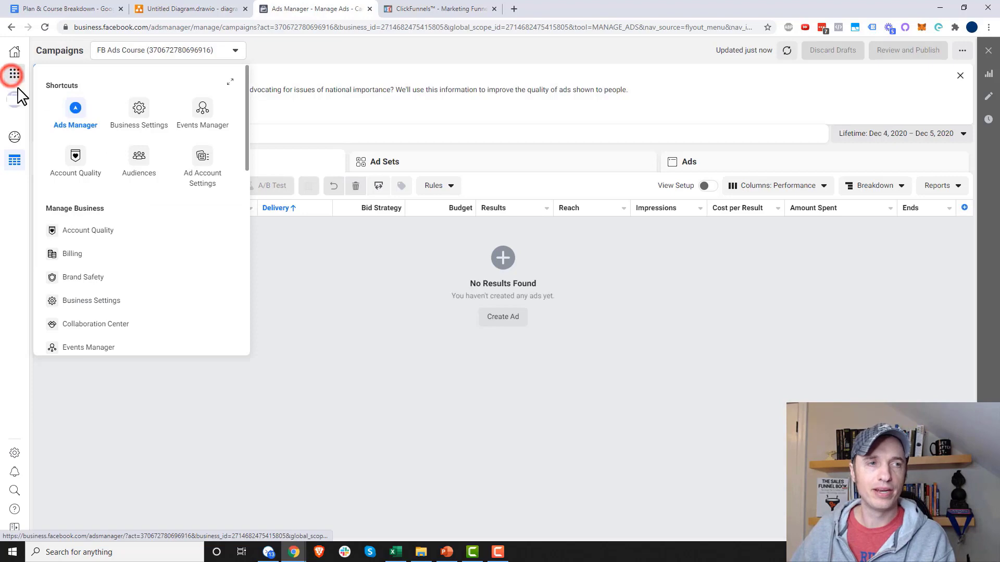
{"action": "left_click", "coordinate": [208, 121]}
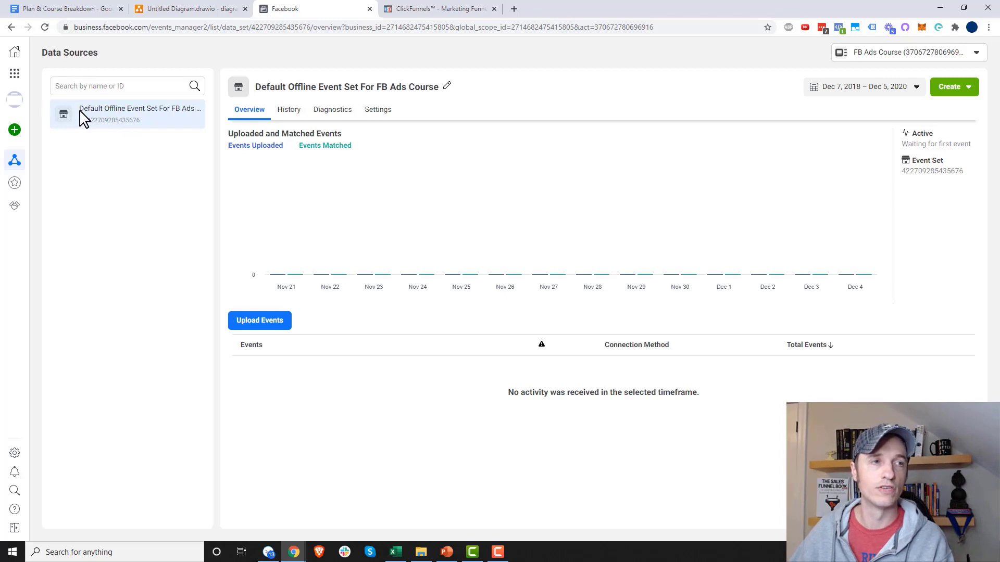
- Switch Events Manager to the FB Ads Course business asset group
{"action": "left_click", "coordinate": [14, 104]}
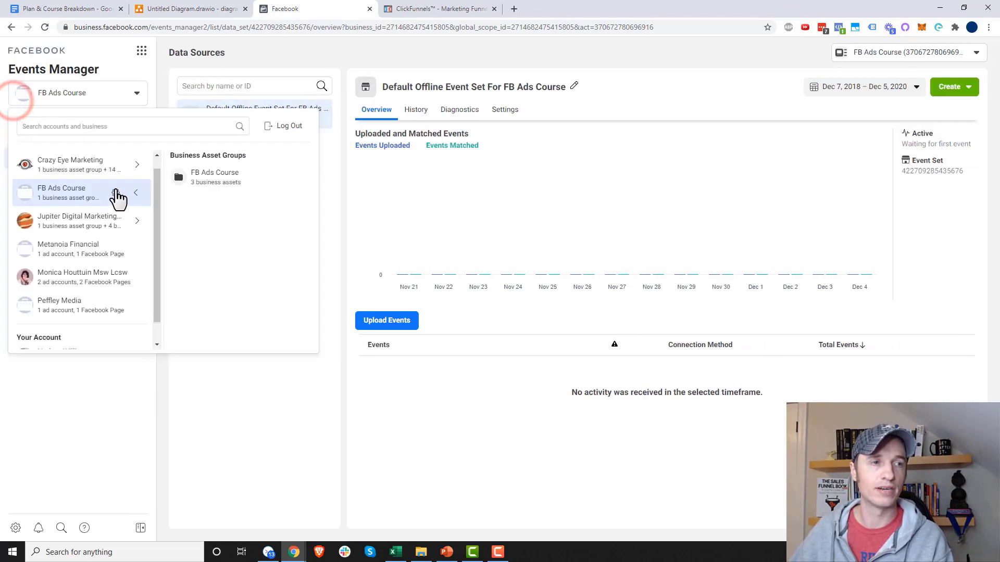
{"action": "left_click", "coordinate": [78, 183]}
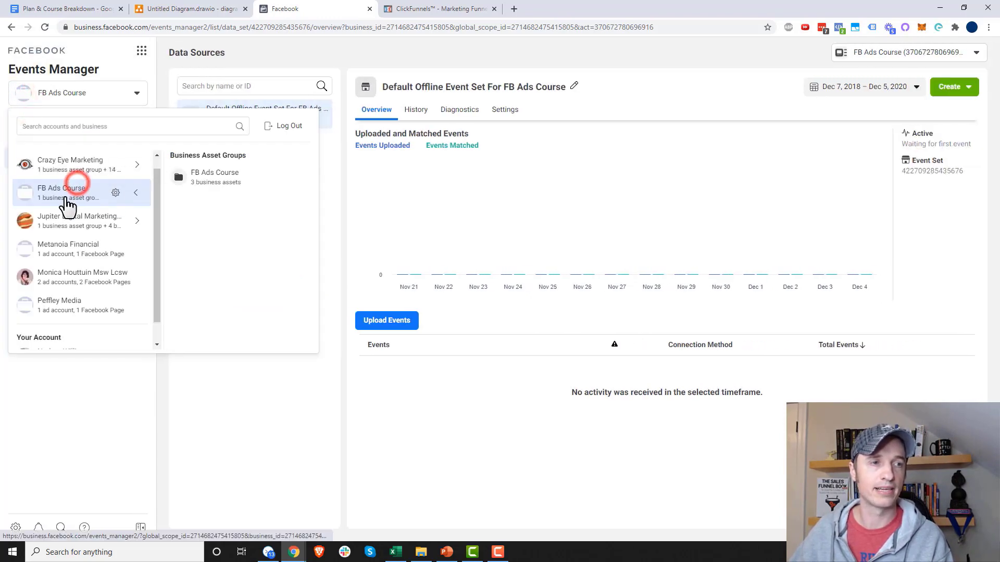
{"action": "left_click", "coordinate": [202, 180]}
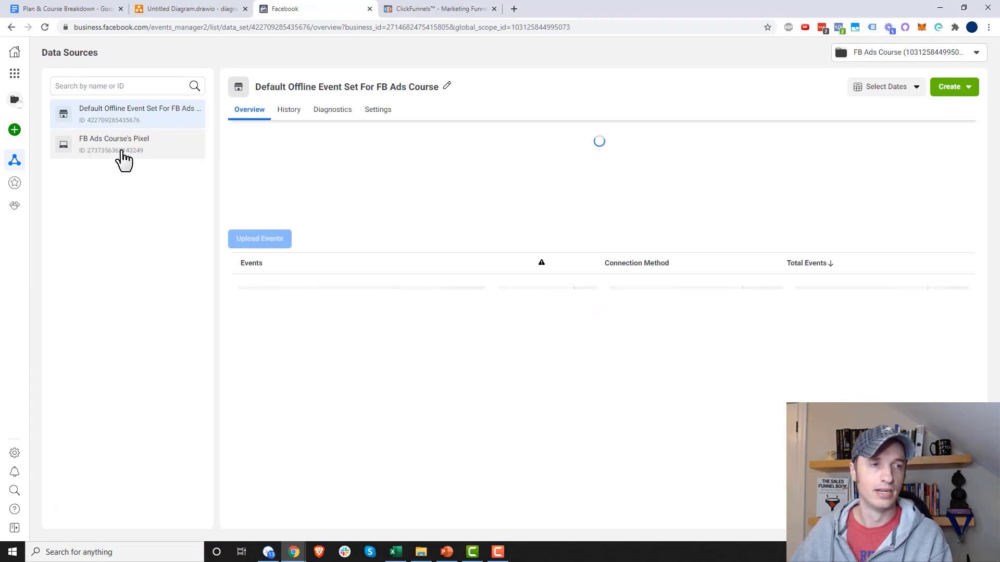
{"action": "left_click", "coordinate": [14, 100]}
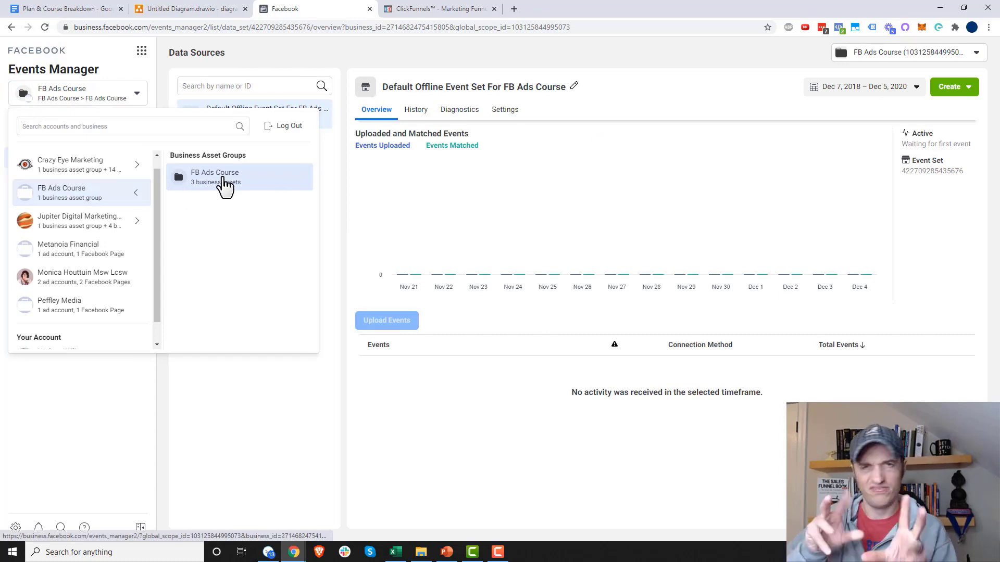
{"action": "mouse_move", "coordinate": [227, 185]}
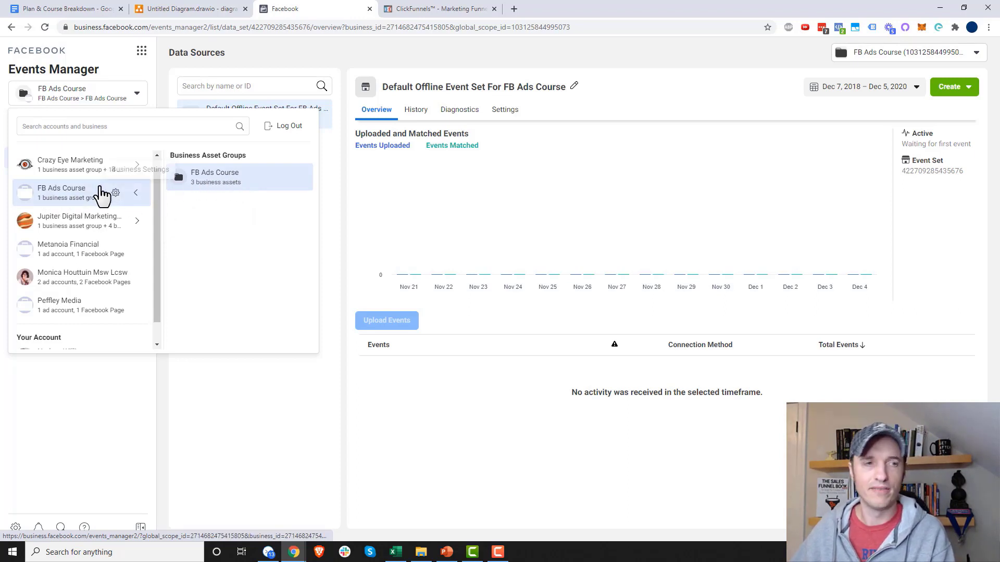
{"action": "left_click", "coordinate": [252, 397]}
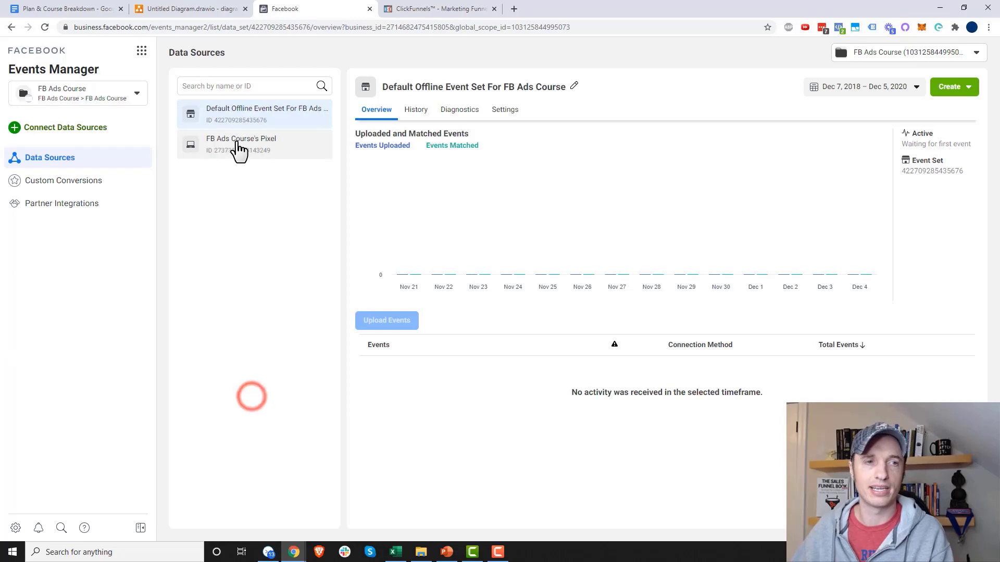
{"action": "left_click", "coordinate": [247, 148]}
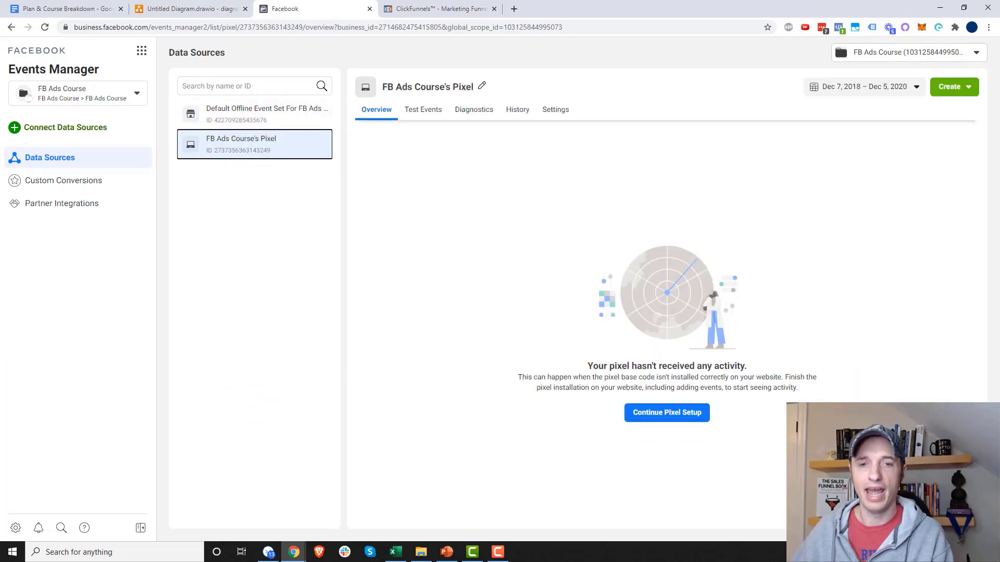
{"action": "left_click", "coordinate": [694, 417]}
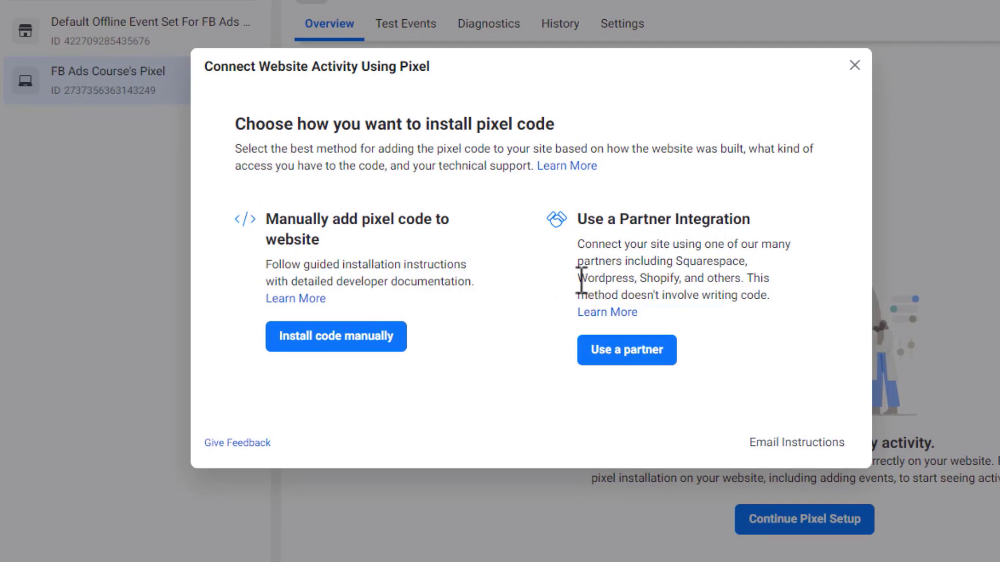
{"action": "double_click", "coordinate": [659, 278]}
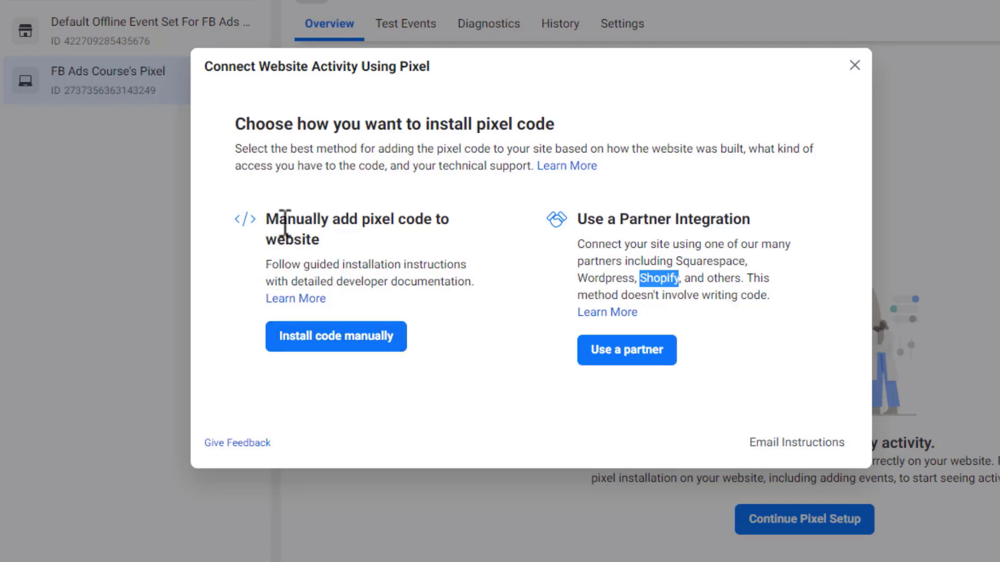
{"action": "left_click_drag", "start_coordinate": [266, 219], "coordinate": [450, 235]}
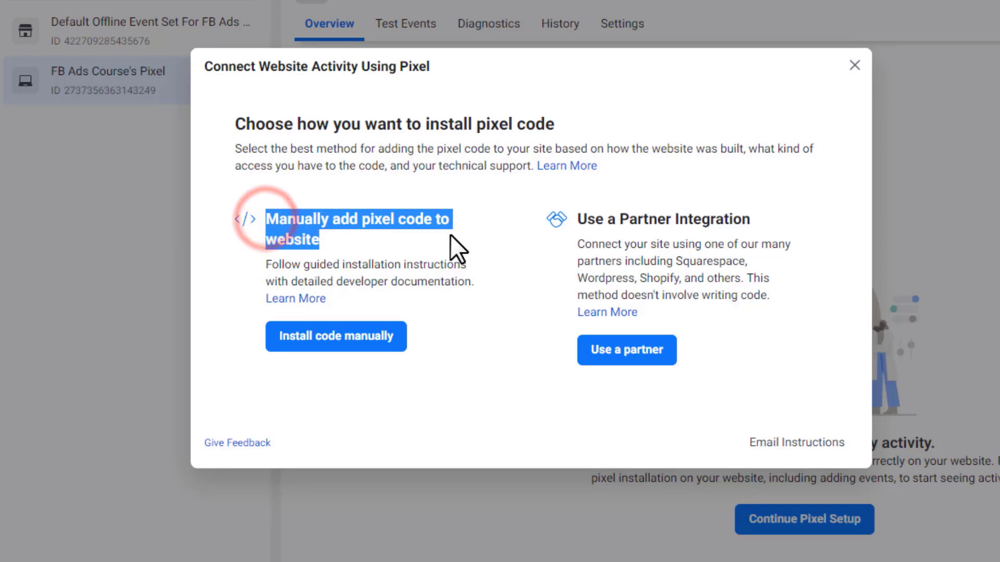
{"action": "left_click", "coordinate": [330, 341]}
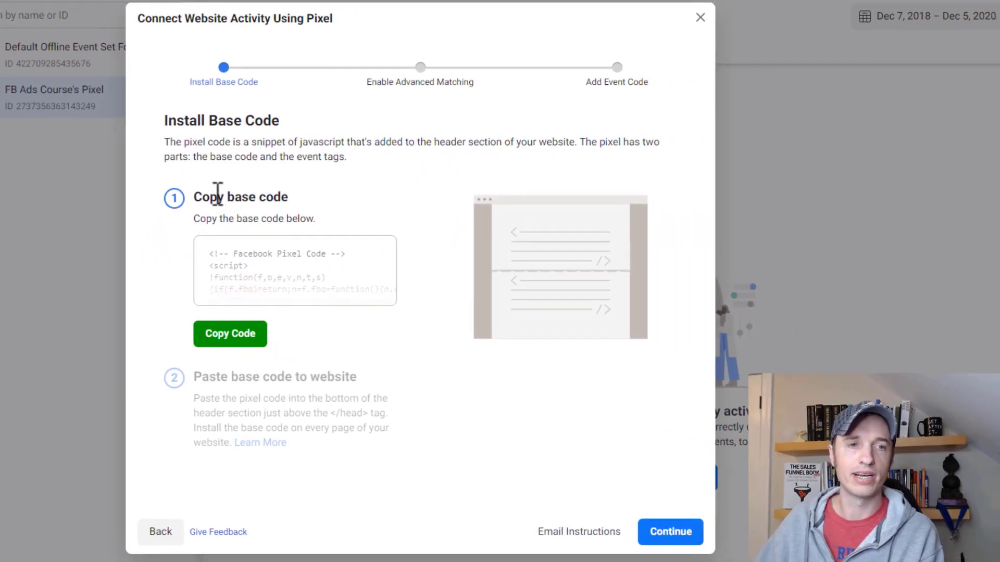
- Copy the pixel base code and read the instructions for pasting it into the website header
{"action": "left_click", "coordinate": [239, 341]}
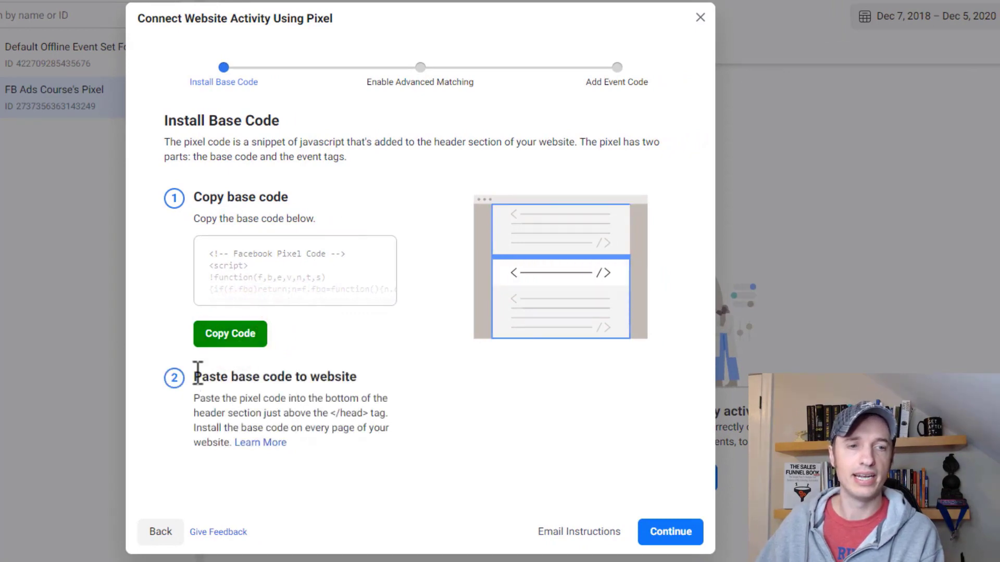
{"action": "left_click_drag", "start_coordinate": [291, 376], "coordinate": [368, 382]}
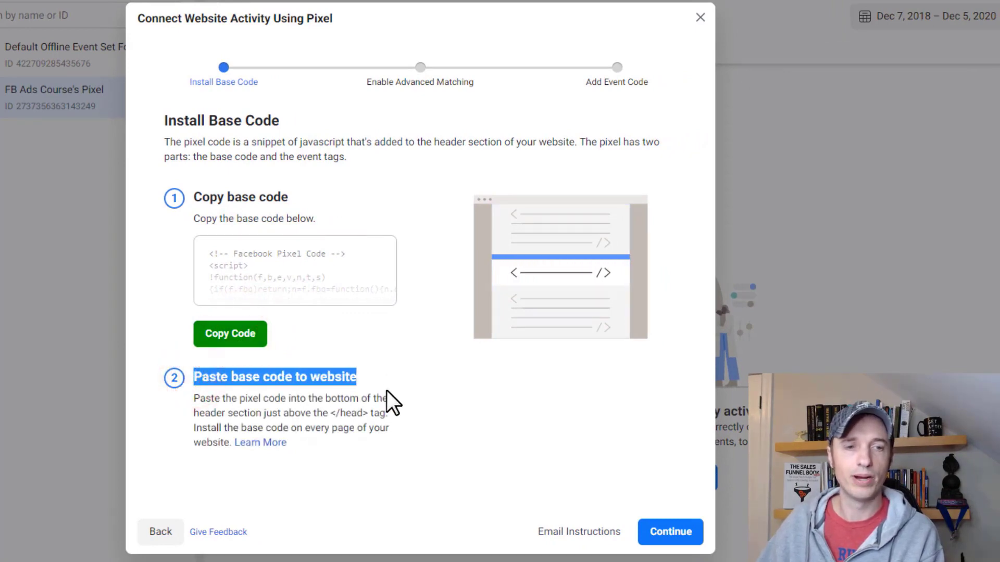
{"action": "left_click_drag", "start_coordinate": [216, 400], "coordinate": [417, 392]}
{"action": "left_click", "coordinate": [415, 393]}
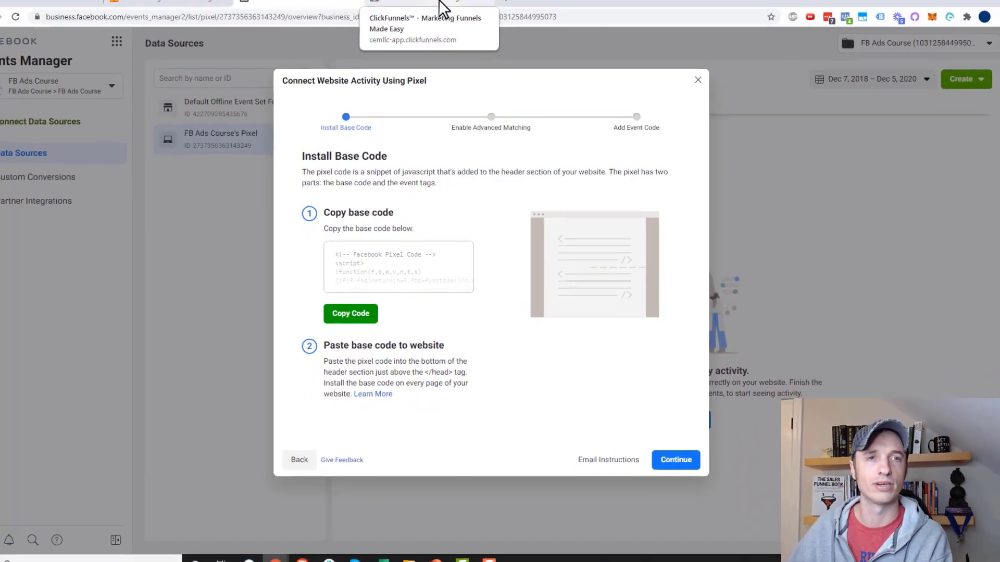
- Switch to ClickFunnels and paste the pixel base code into the B&M Lead Gen Funnel's Head Tracking Code, enlarging the field to show the code
{"action": "left_click", "coordinate": [451, 10]}
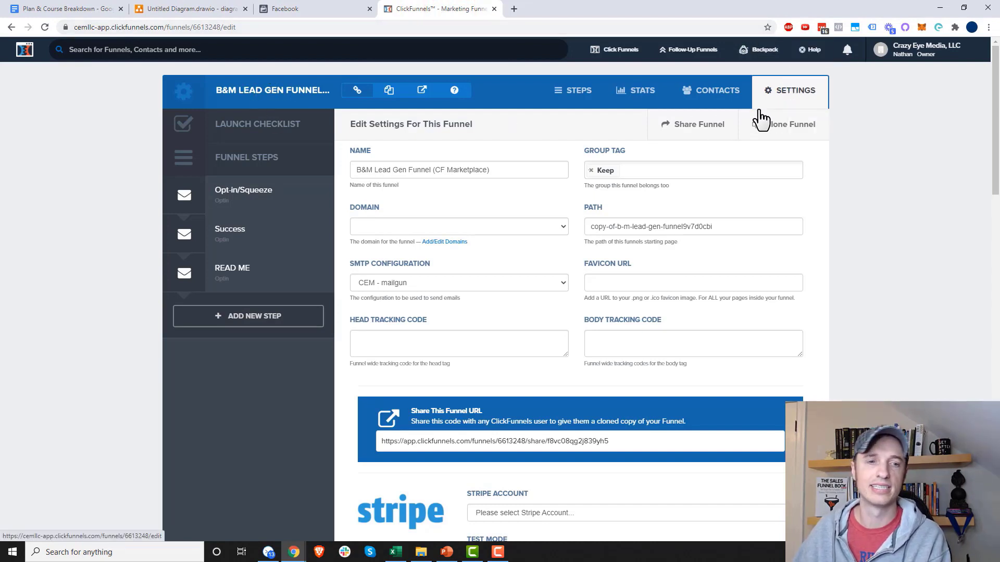
{"action": "left_click", "coordinate": [385, 336]}
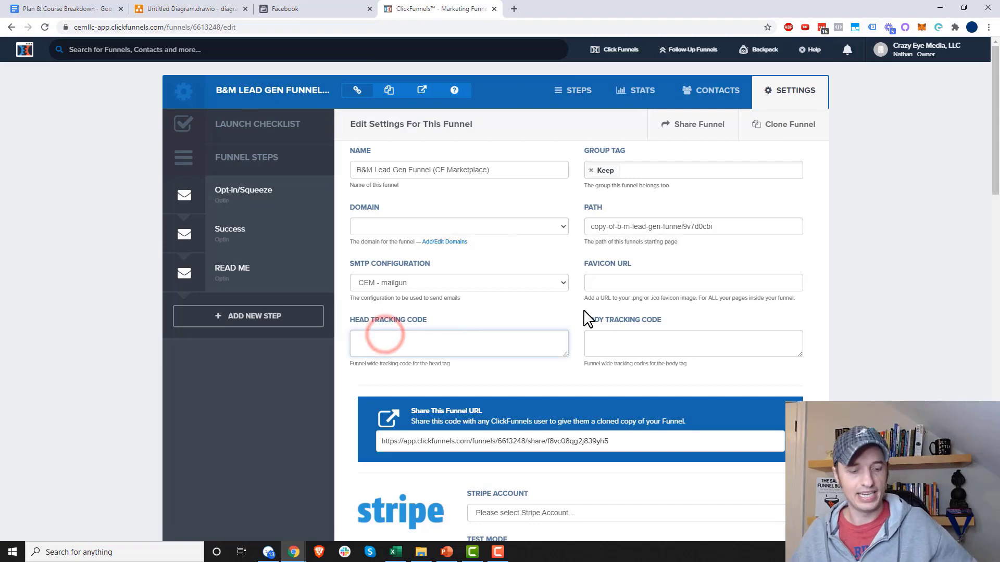
{"action": "key", "text": "ctrl+v"}
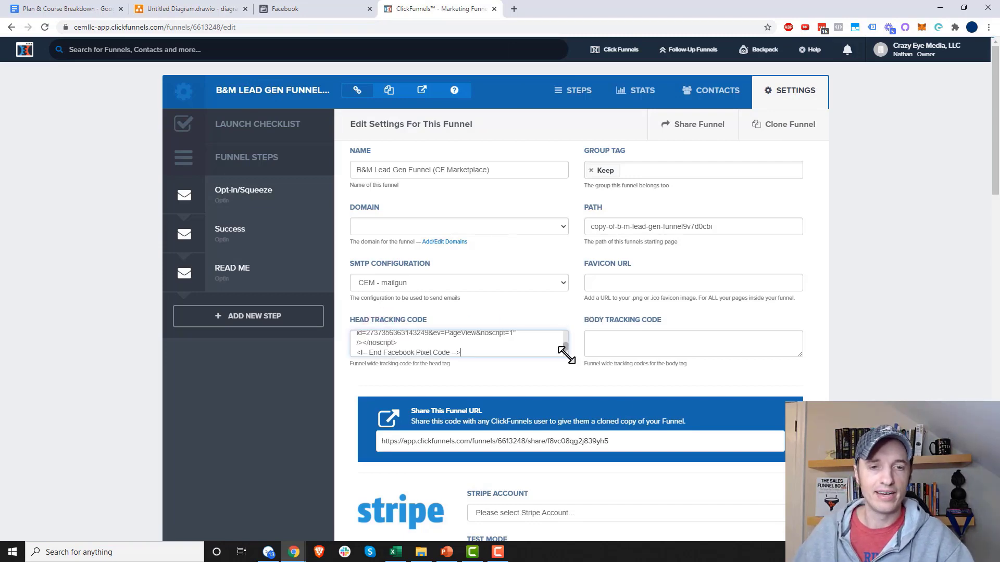
{"action": "left_click_drag", "start_coordinate": [565, 355], "coordinate": [571, 467]}
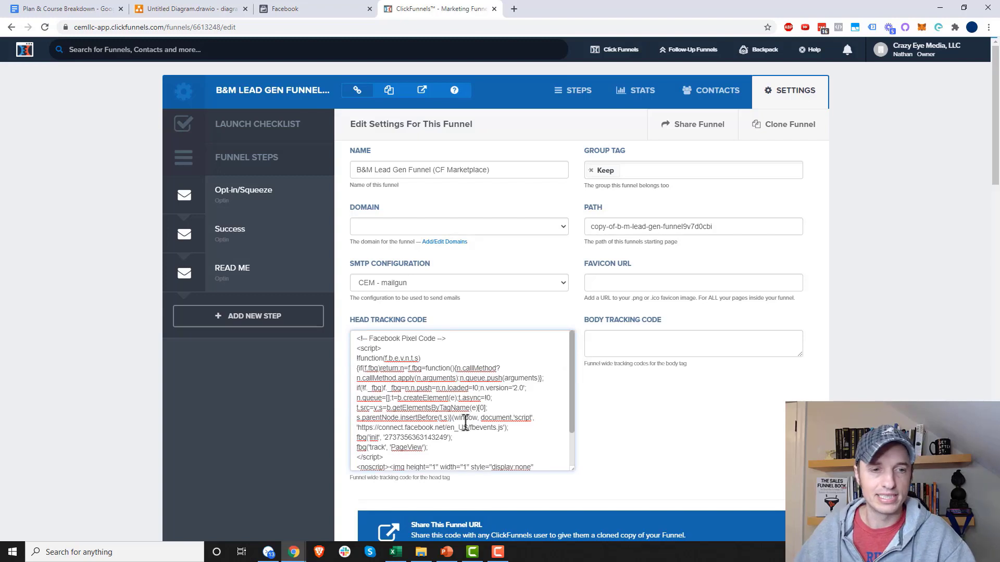
{"action": "scroll", "coordinate": [465, 423], "scroll_direction": "down", "scroll_amount": 2}
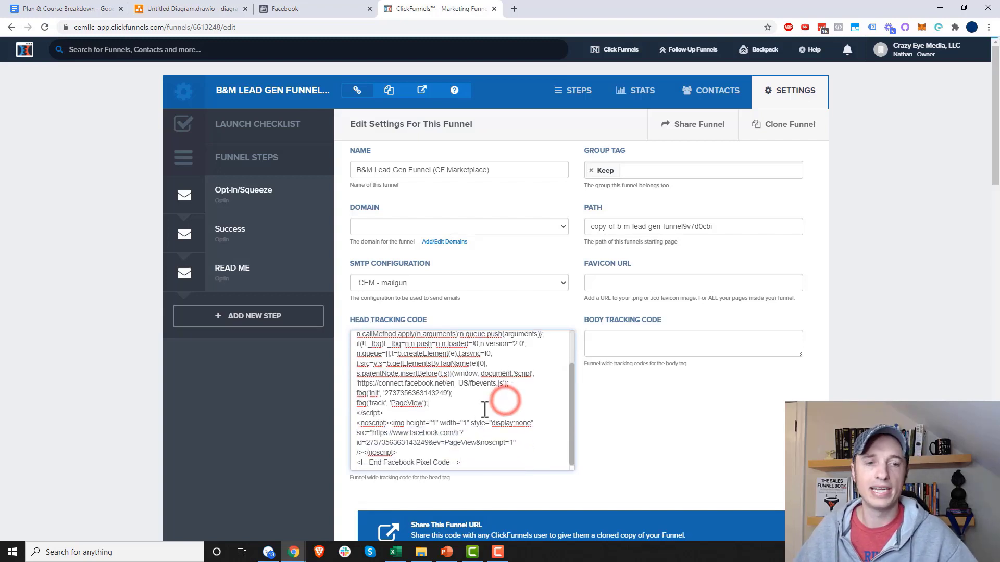
- Save the funnel settings and check the stored Head Tracking Code through to its last line
{"action": "scroll", "coordinate": [456, 383], "scroll_direction": "down", "scroll_amount": 2}
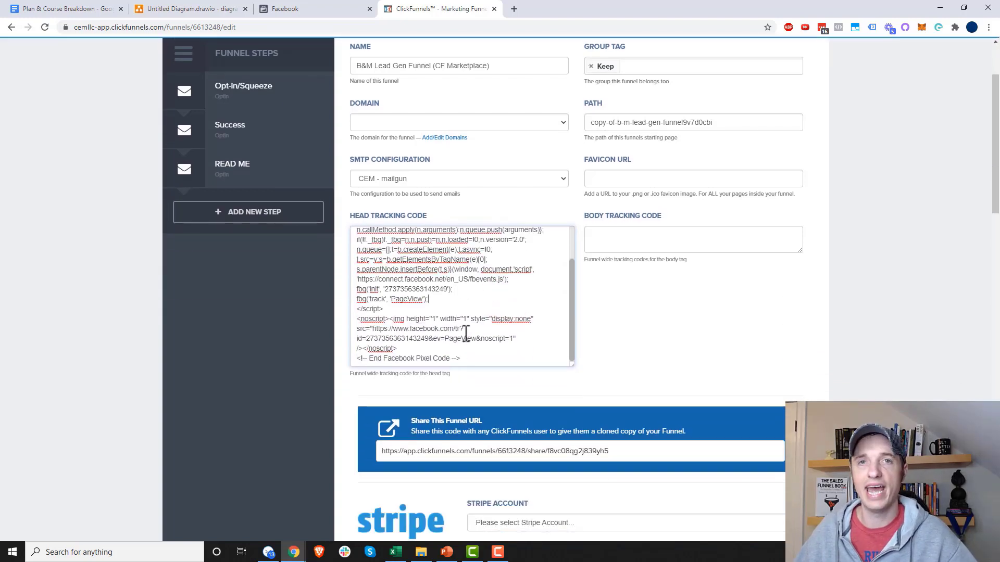
{"action": "scroll", "coordinate": [466, 341], "scroll_direction": "down", "scroll_amount": 2}
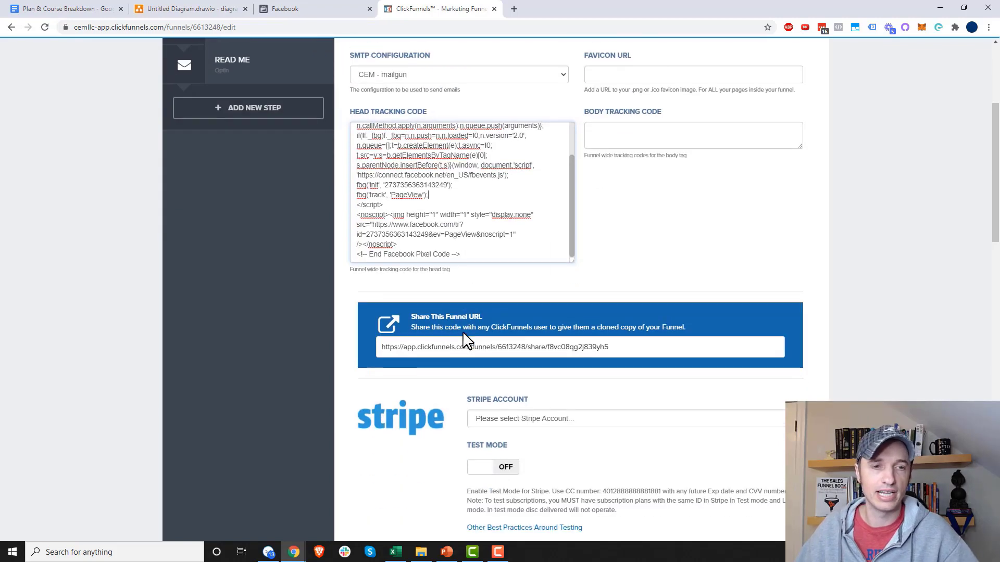
{"action": "scroll", "coordinate": [479, 278], "scroll_direction": "down", "scroll_amount": 20}
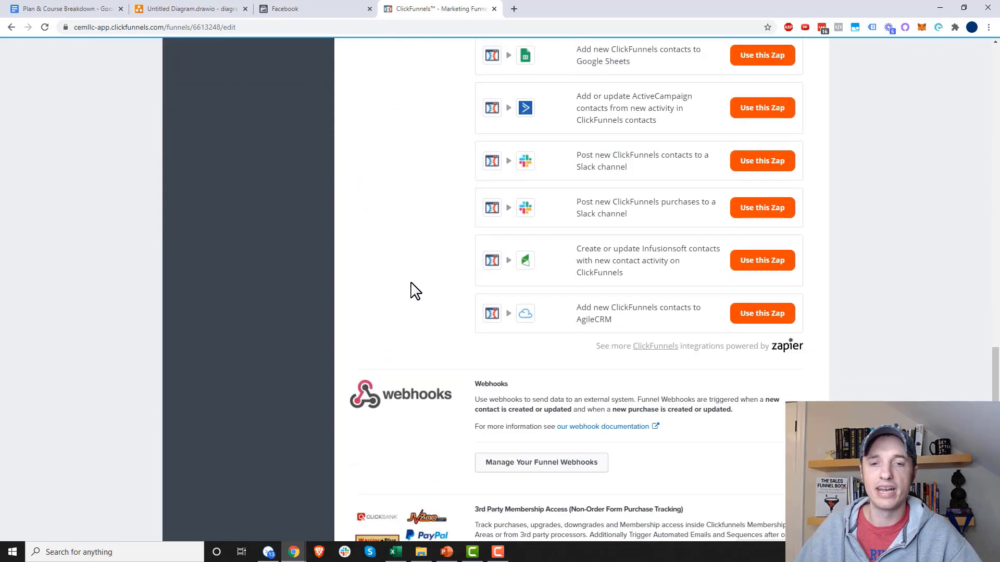
{"action": "left_click", "coordinate": [775, 456]}
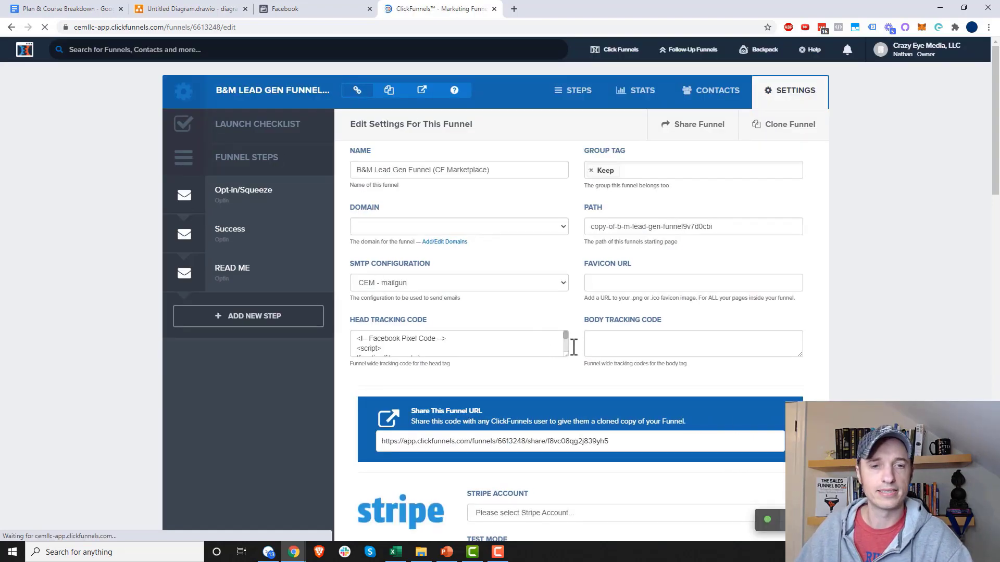
{"action": "left_click_drag", "start_coordinate": [567, 337], "coordinate": [567, 350]}
{"action": "scroll", "coordinate": [469, 350], "scroll_direction": "down", "scroll_amount": 2}
{"action": "left_click", "coordinate": [497, 245]}
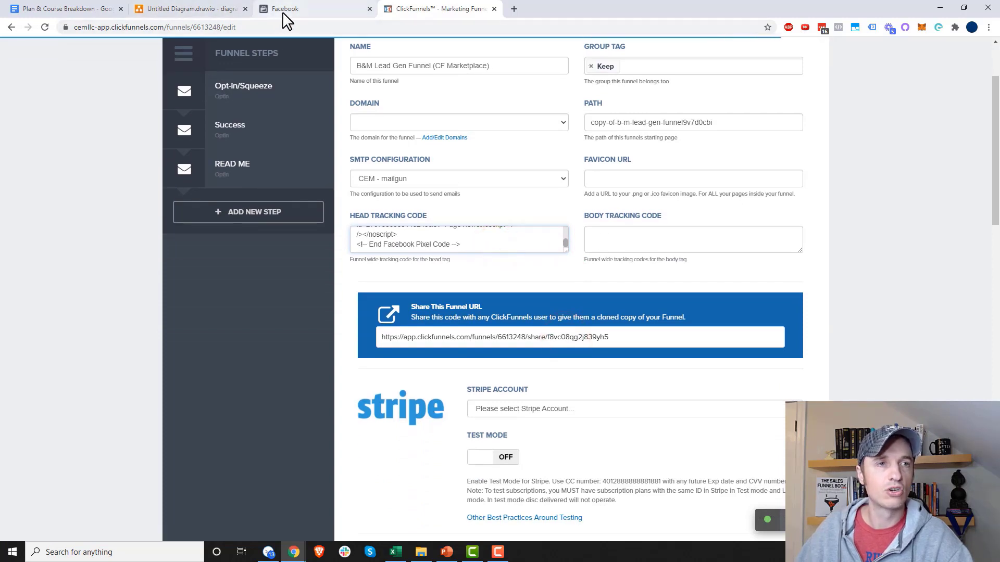
- Open the B&M Lead Gen Funnel's live opt-in page in a new tab
{"action": "scroll", "coordinate": [377, 125], "scroll_direction": "up", "scroll_amount": 2}
{"action": "left_click", "coordinate": [425, 94]}
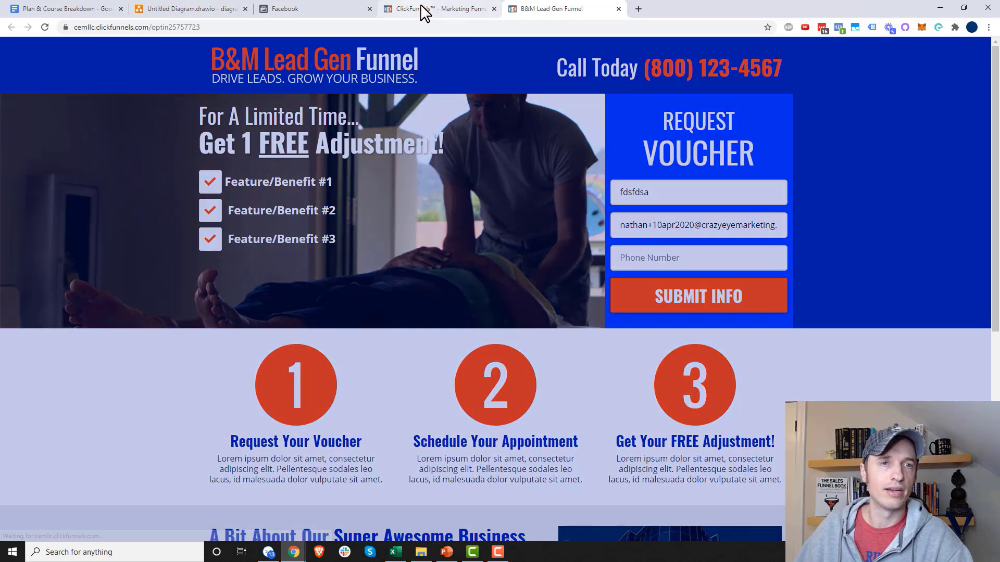
{"action": "mouse_move", "coordinate": [424, 11]}
{"action": "left_click", "coordinate": [679, 90]}
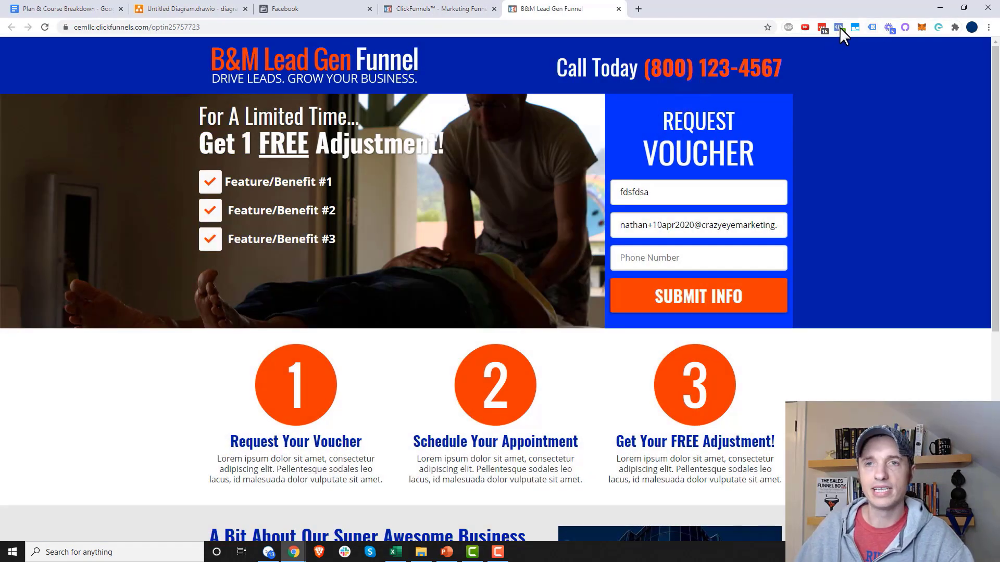
- Inspect the pixel on the opt-in page with Facebook Pixel Helper, expanding the PageView and Microdata Automatically Detected details
{"action": "left_click", "coordinate": [840, 27]}
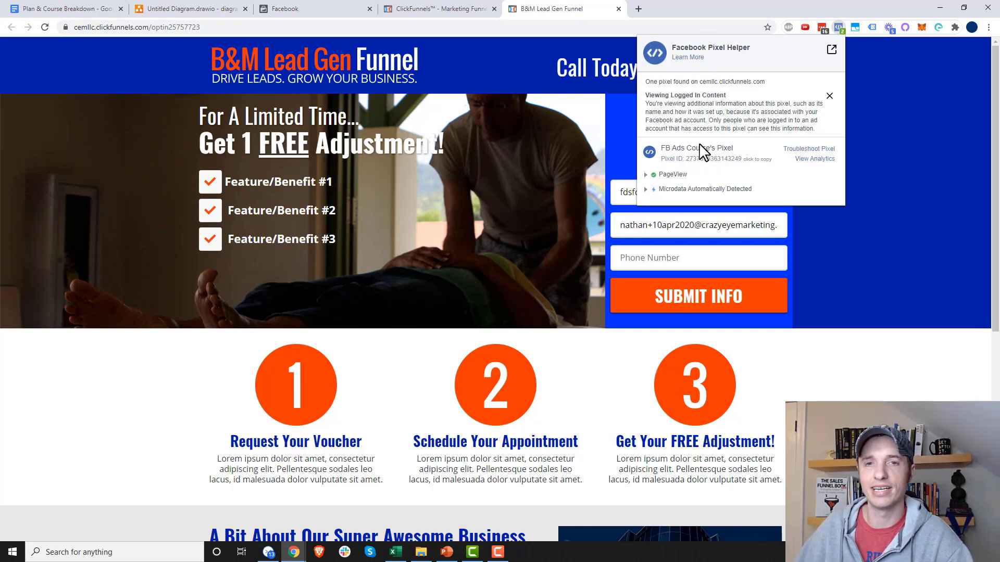
{"action": "left_click_drag", "start_coordinate": [660, 150], "coordinate": [736, 152]}
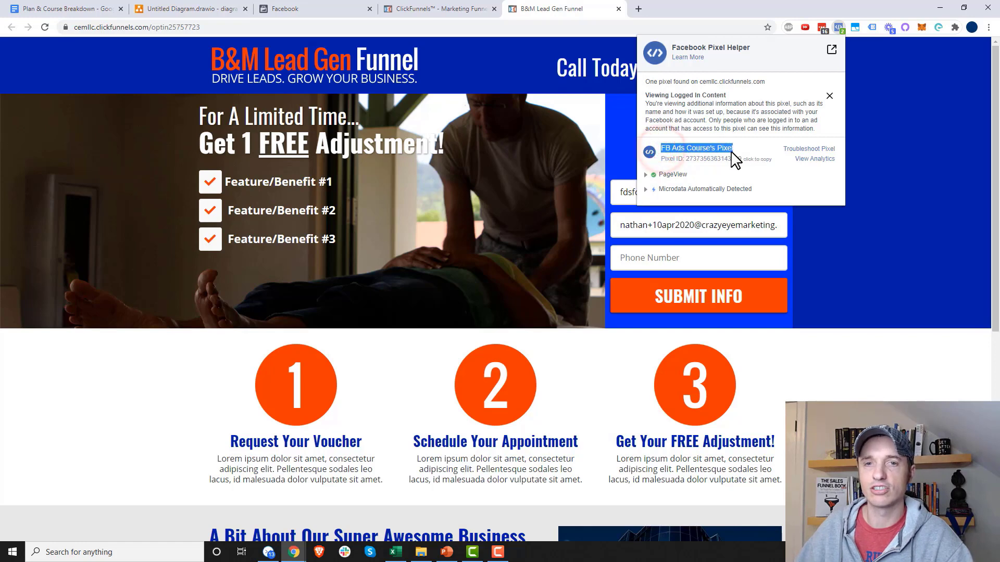
{"action": "left_click", "coordinate": [646, 175]}
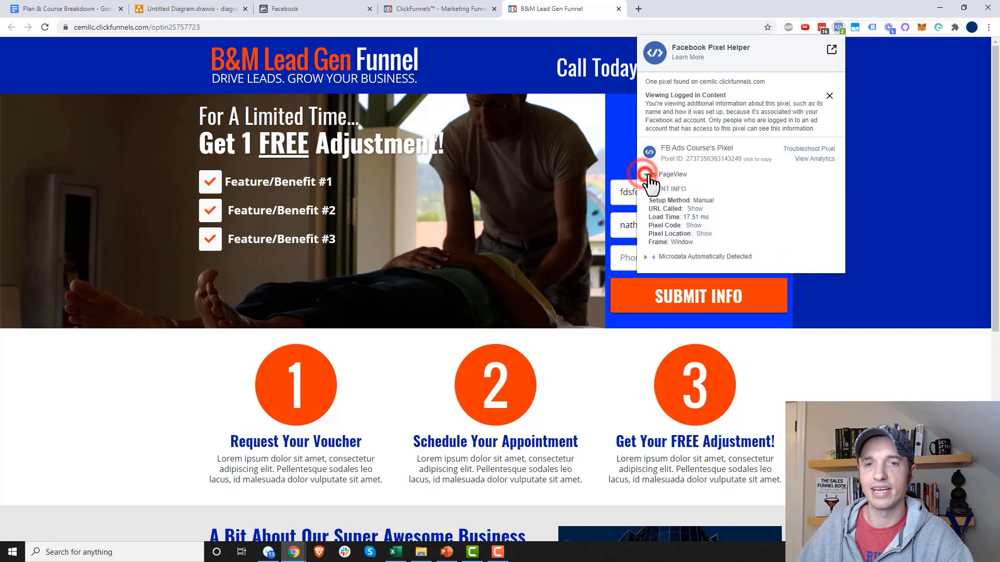
{"action": "left_click", "coordinate": [646, 257]}
{"action": "scroll", "coordinate": [737, 266], "scroll_direction": "down", "scroll_amount": 1}
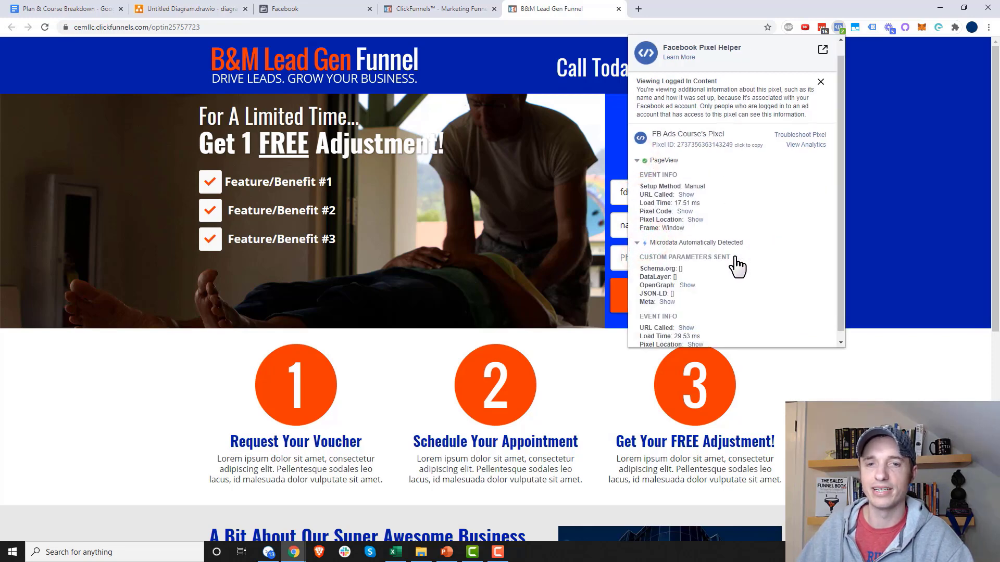
{"action": "scroll", "coordinate": [704, 283], "scroll_direction": "up", "scroll_amount": 1}
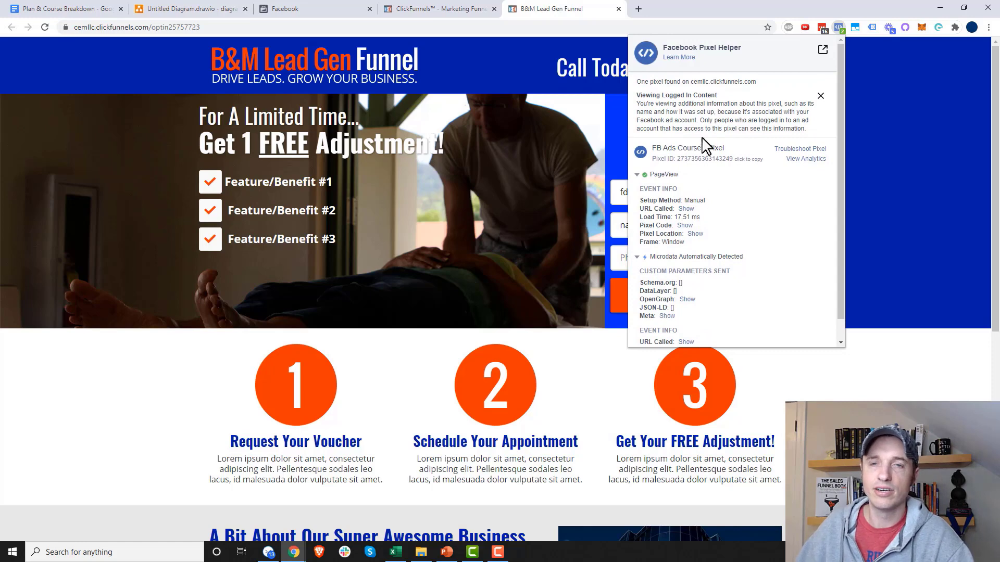
{"action": "left_click", "coordinate": [838, 27]}
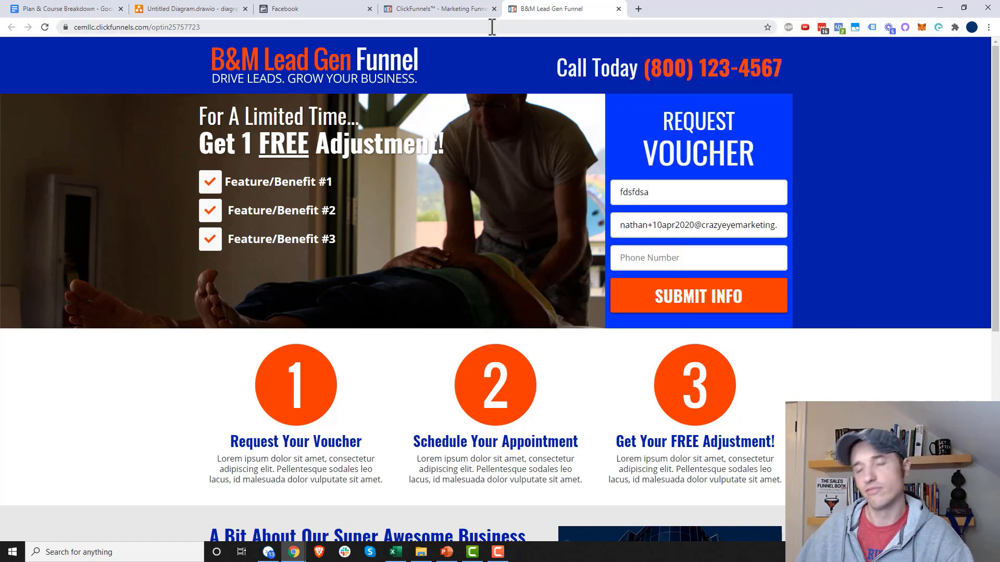
- Return to Facebook Events Manager, continue past the base code installation and turn on Automatic Advanced Matching for the pixel
{"action": "left_click", "coordinate": [462, 10]}
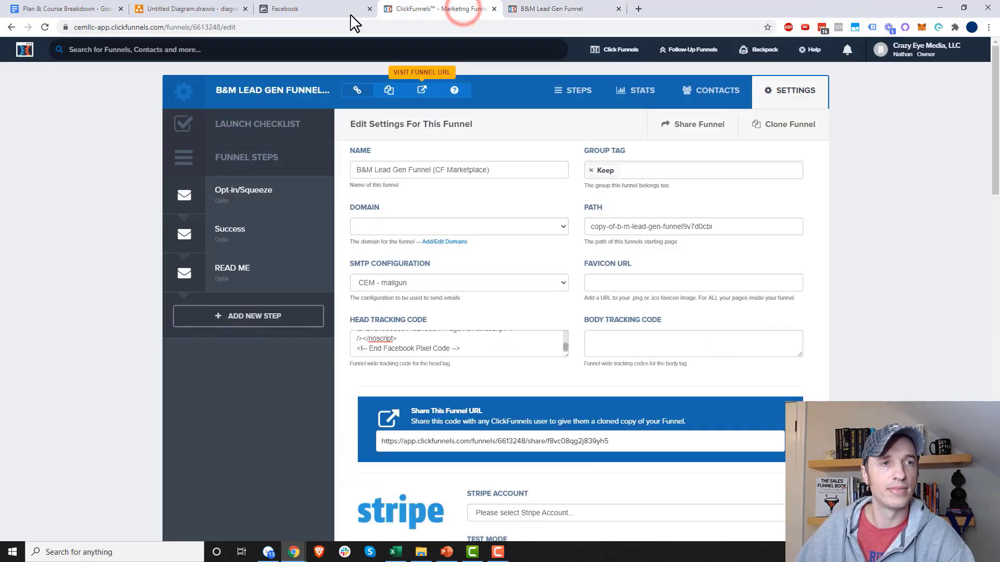
{"action": "left_click", "coordinate": [307, 10]}
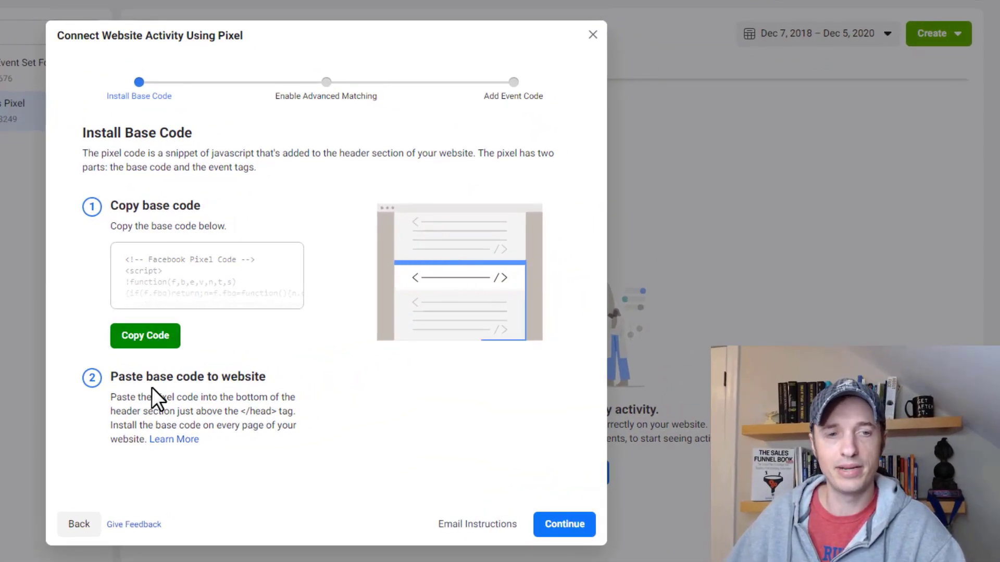
{"action": "left_click", "coordinate": [576, 527]}
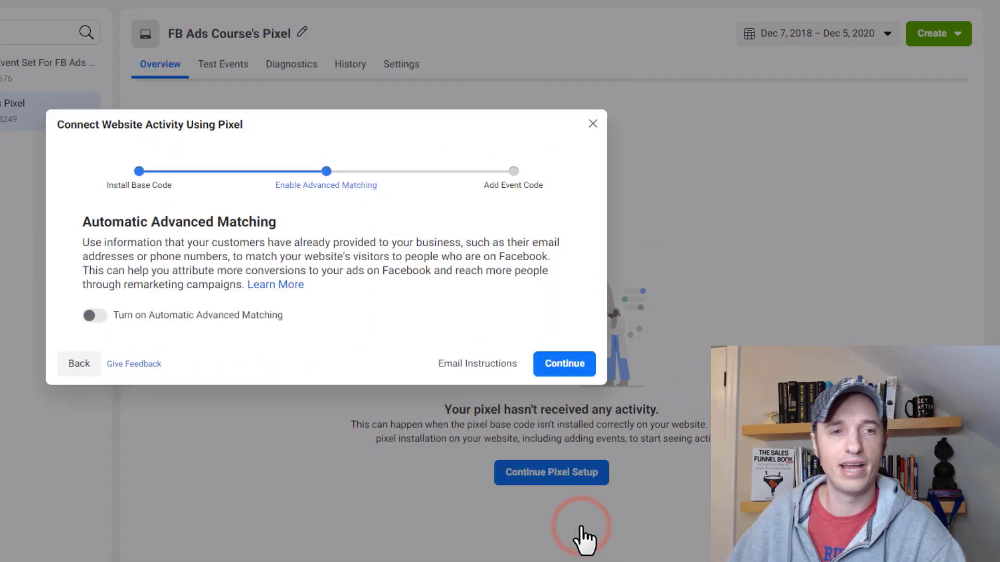
{"action": "left_click_drag", "start_coordinate": [90, 221], "coordinate": [321, 222]}
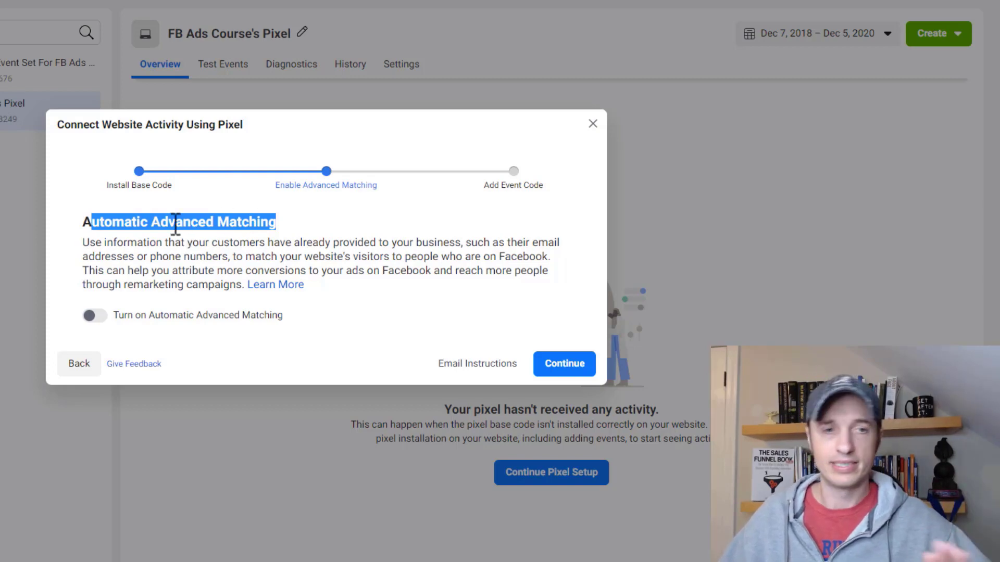
{"action": "left_click_drag", "start_coordinate": [84, 223], "coordinate": [331, 220]}
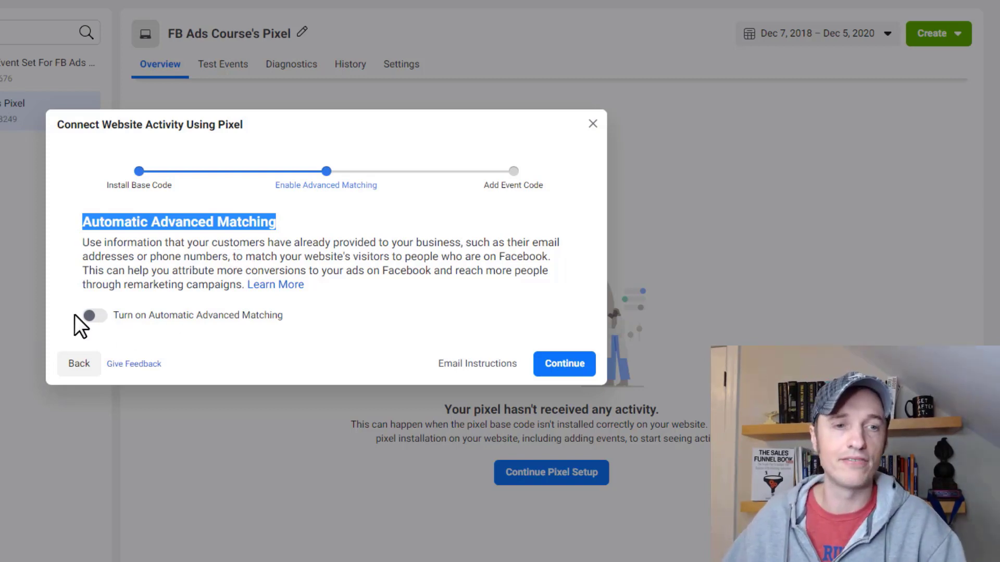
{"action": "left_click", "coordinate": [95, 315]}
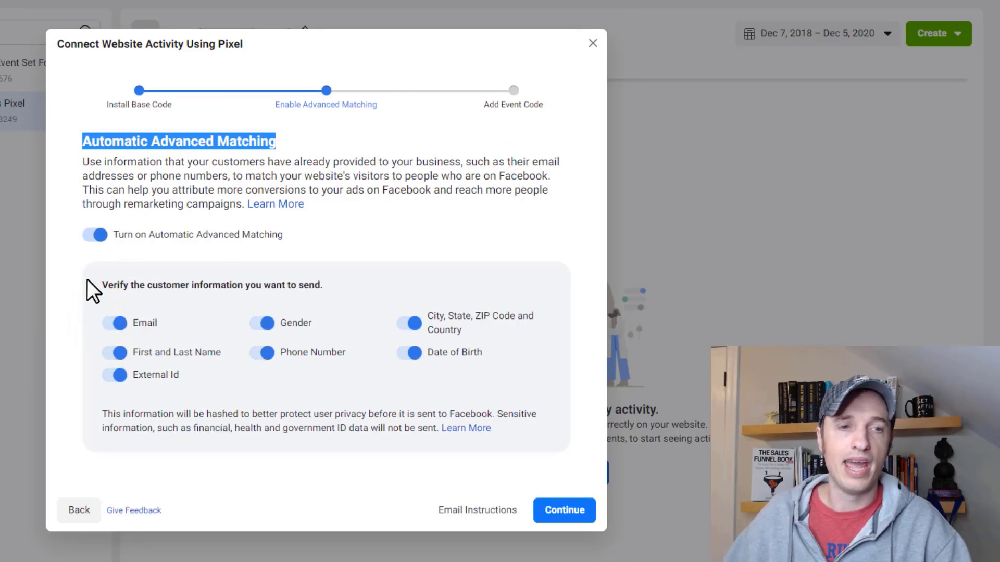
- Exclude Gender, Phone Number and Date of Birth from the customer information sent, keep City, State, ZIP Code and Country, and continue to Add Event Code
{"action": "left_click_drag", "start_coordinate": [102, 284], "coordinate": [314, 284]}
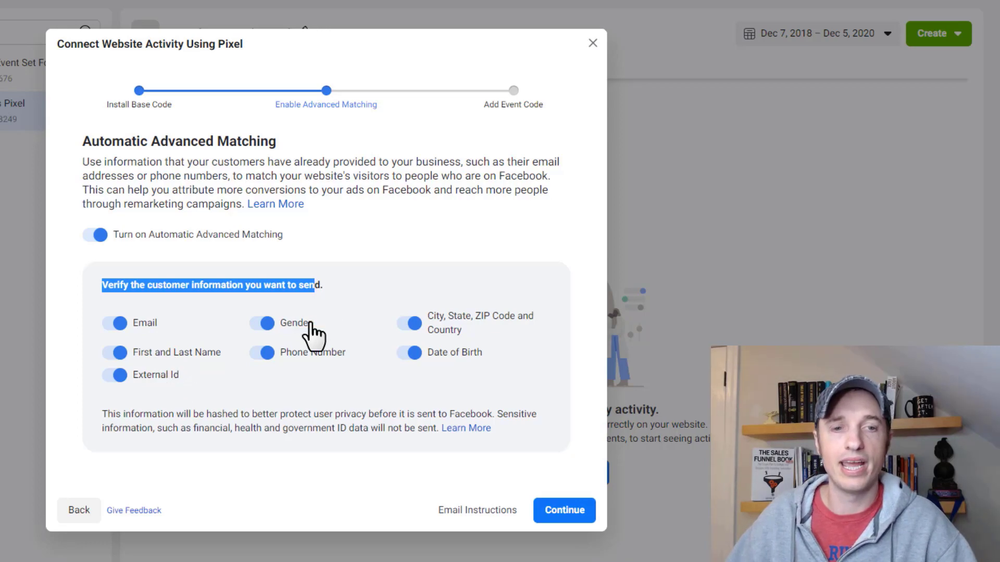
{"action": "left_click", "coordinate": [313, 324]}
{"action": "left_click", "coordinate": [313, 353]}
{"action": "left_click", "coordinate": [454, 315]}
{"action": "left_click", "coordinate": [445, 354]}
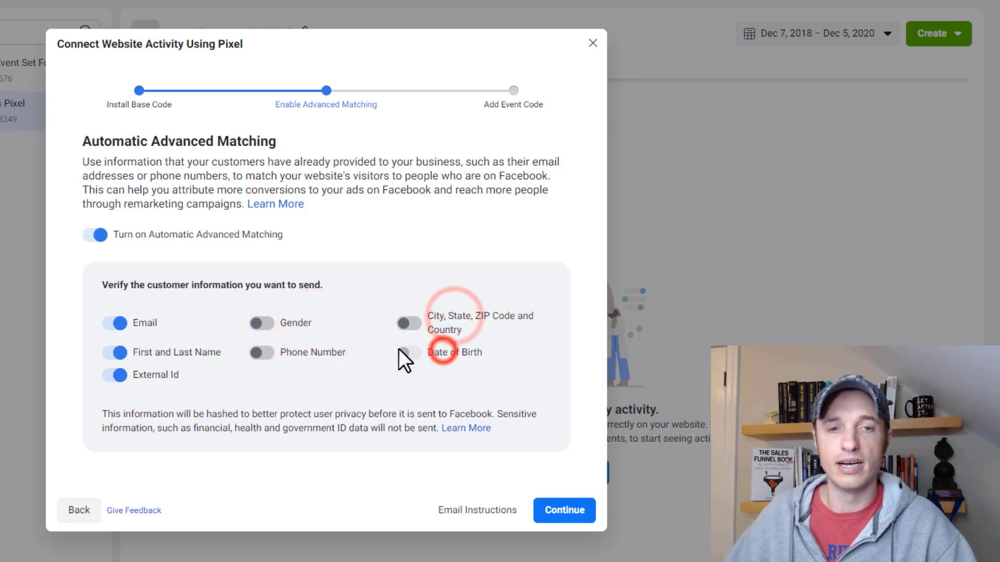
{"action": "left_click", "coordinate": [438, 320]}
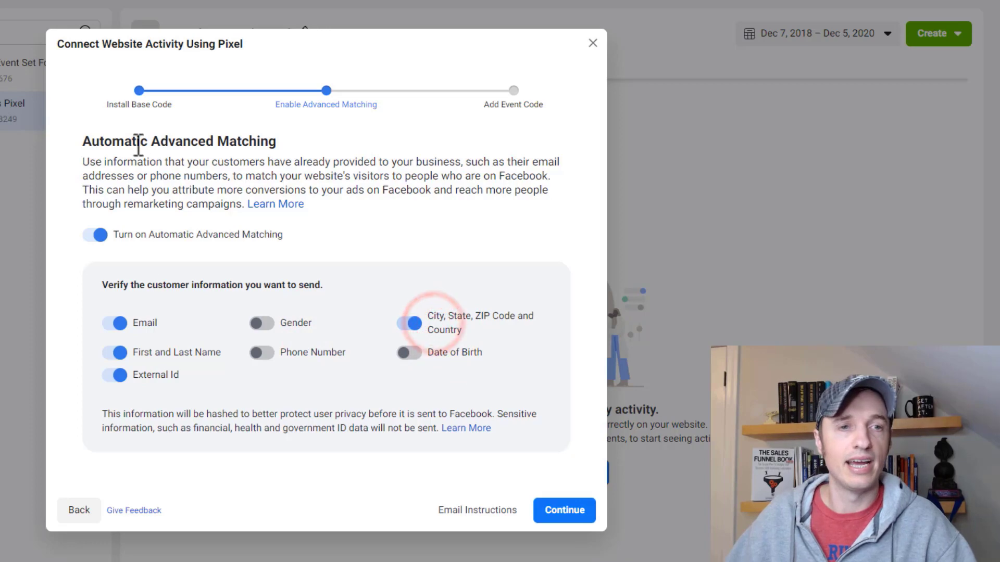
{"action": "left_click", "coordinate": [568, 507]}
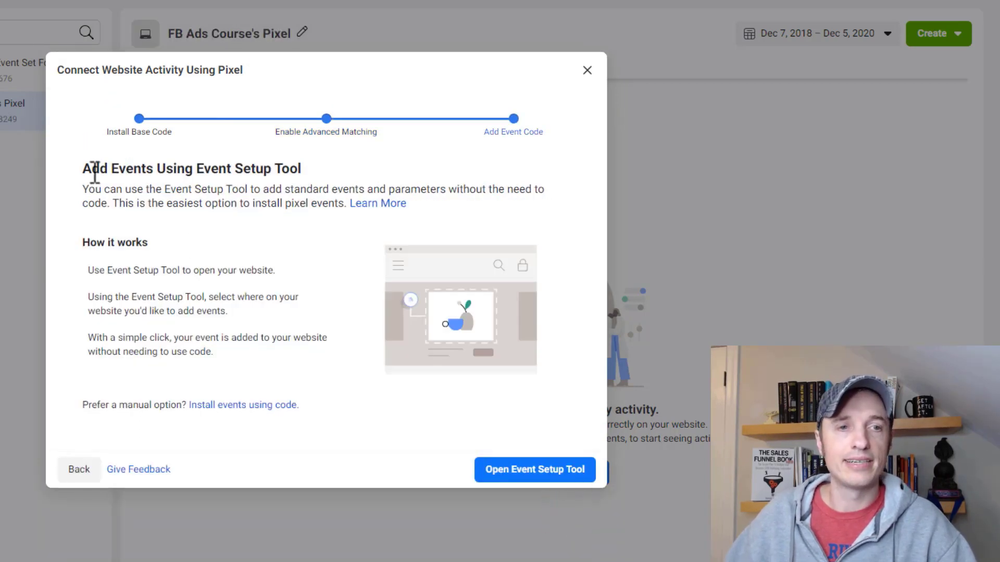
{"action": "left_click_drag", "start_coordinate": [91, 168], "coordinate": [302, 169]}
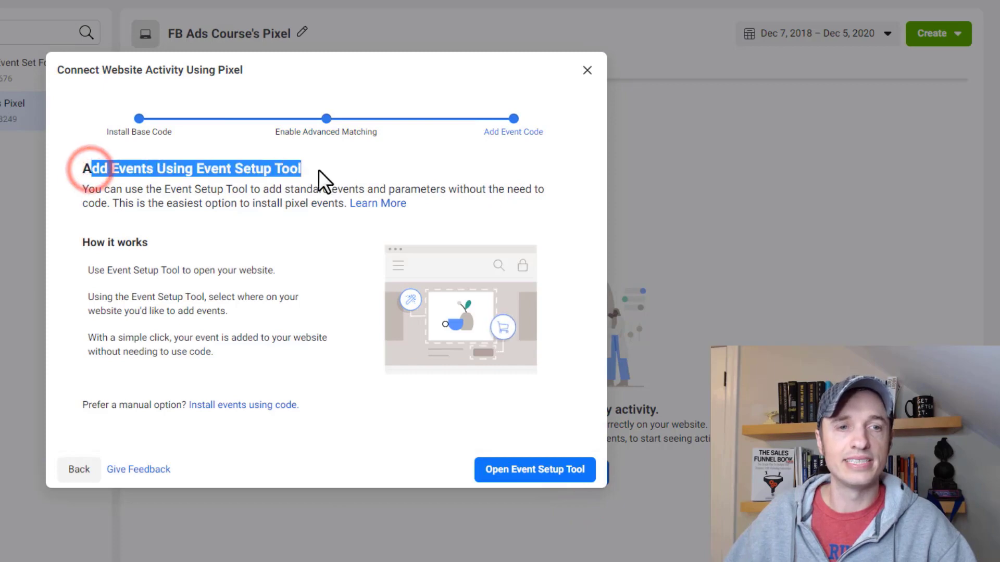
{"action": "left_click", "coordinate": [557, 471]}
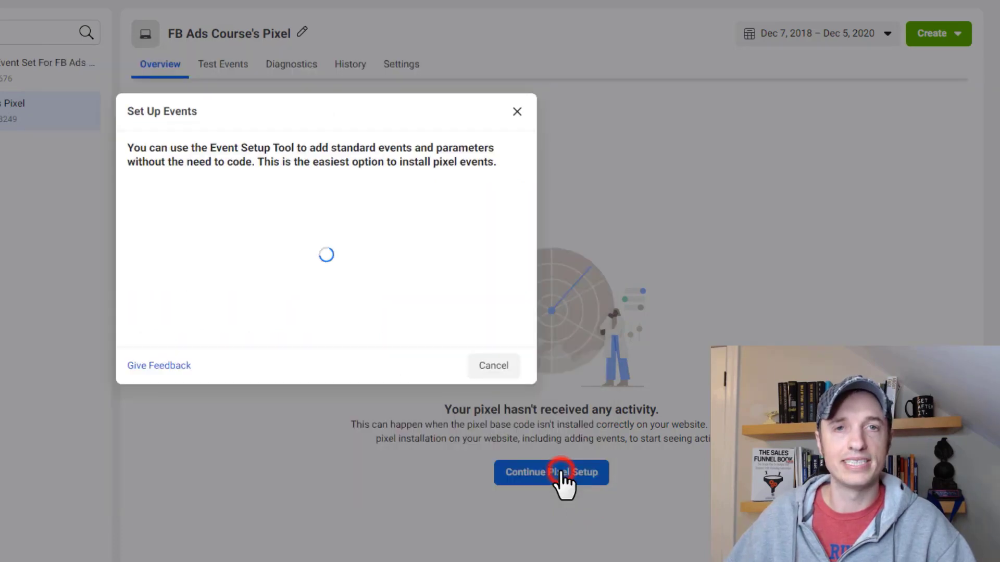
{"action": "left_click", "coordinate": [252, 227]}
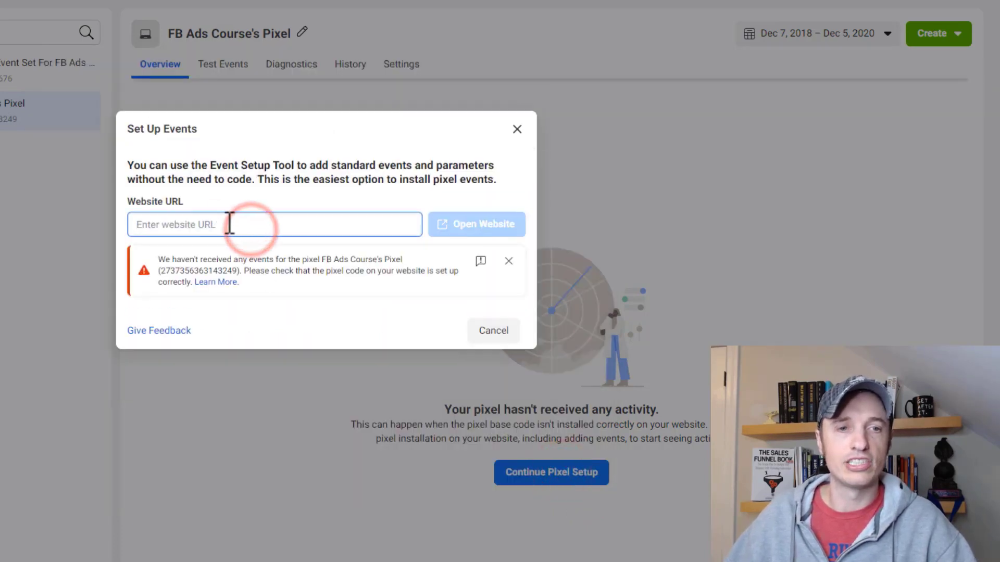
{"action": "left_click", "coordinate": [530, 11]}
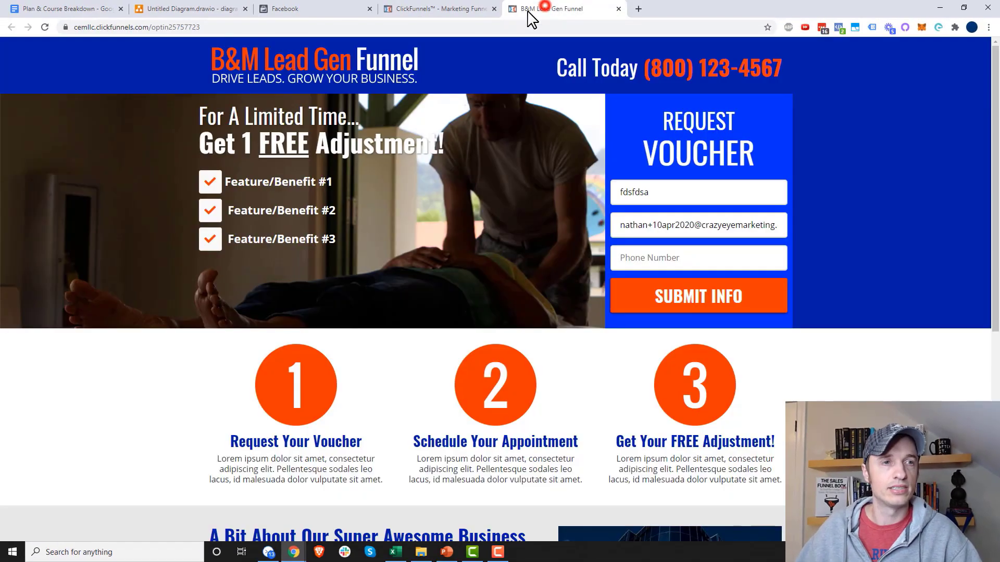
{"action": "left_click", "coordinate": [213, 27]}
{"action": "key", "text": "ctrl+c"}
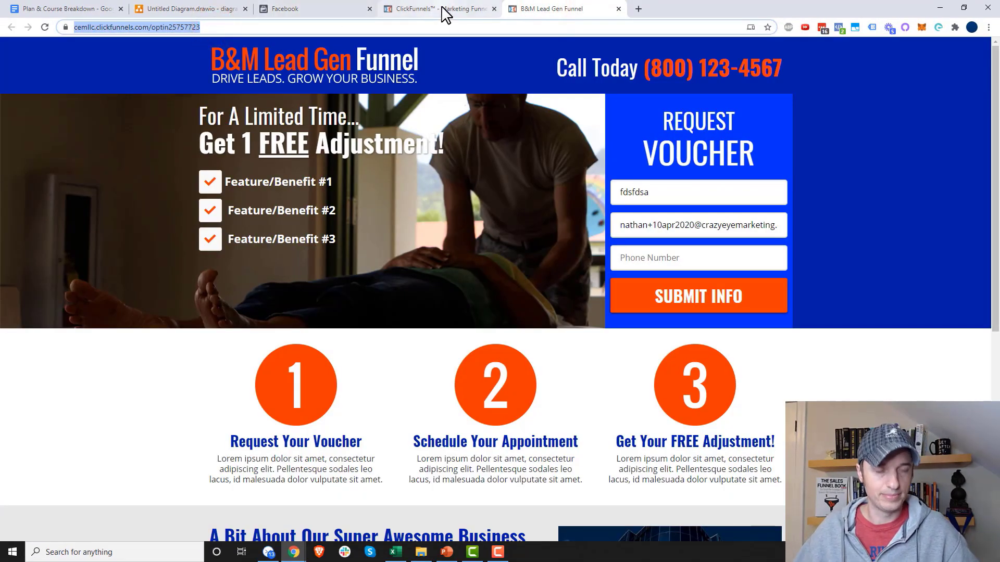
{"action": "left_click", "coordinate": [302, 9]}
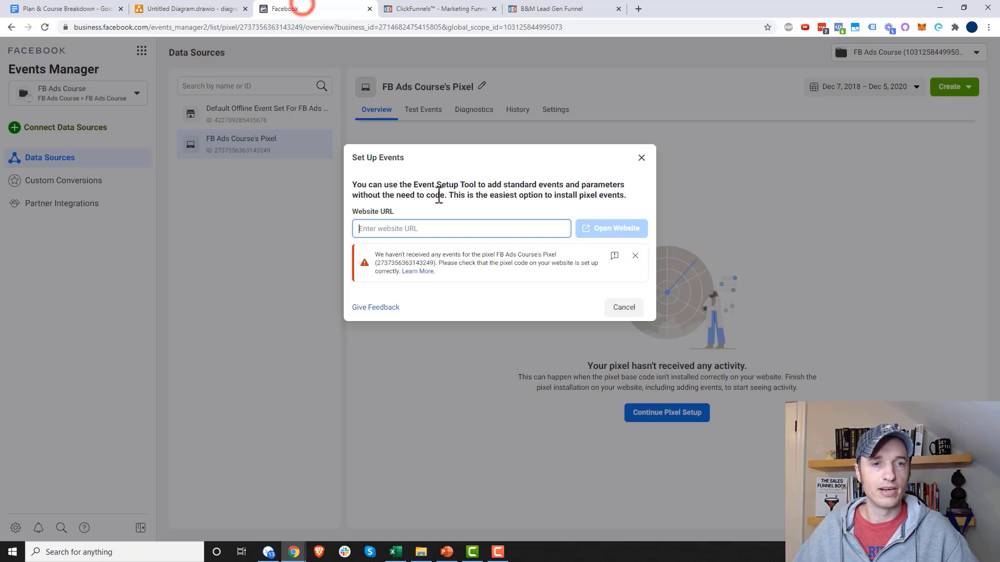
{"action": "left_click", "coordinate": [476, 229]}
{"action": "key", "text": "ctrl+v"}
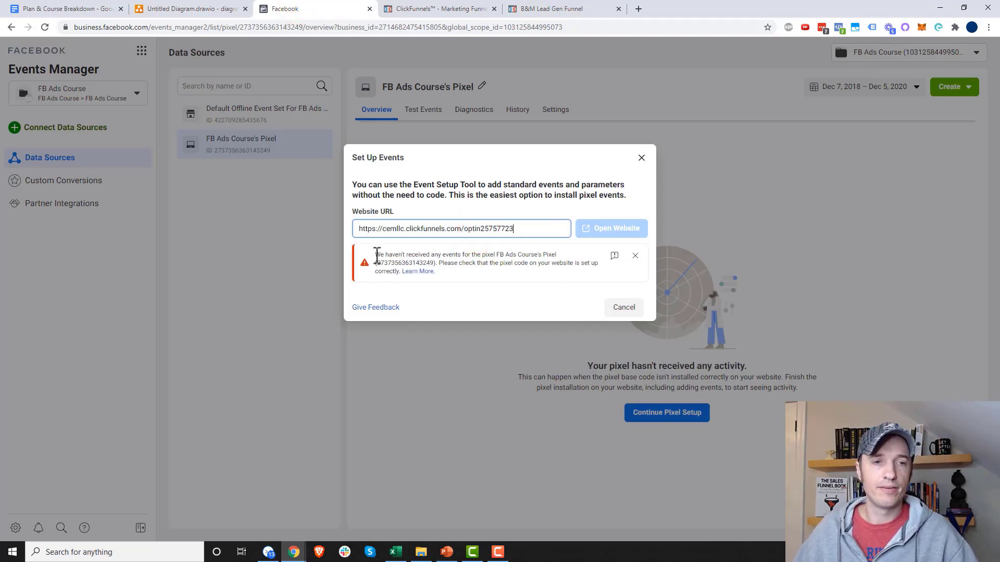
- Read the pixel warning in Set Up Events and recheck the opt-in page with Facebook Pixel Helper
{"action": "left_click_drag", "start_coordinate": [378, 255], "coordinate": [577, 263]}
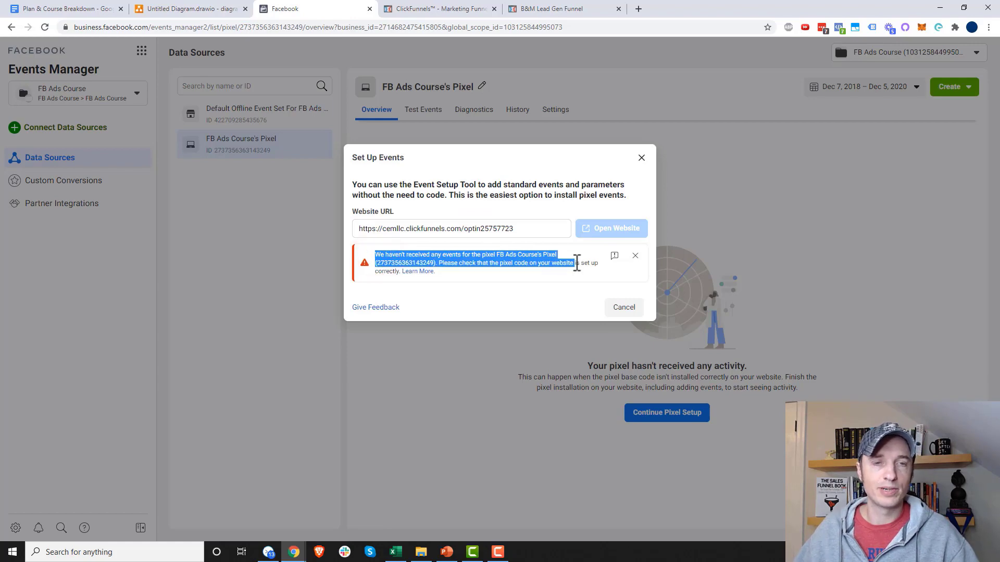
{"action": "left_click", "coordinate": [568, 9]}
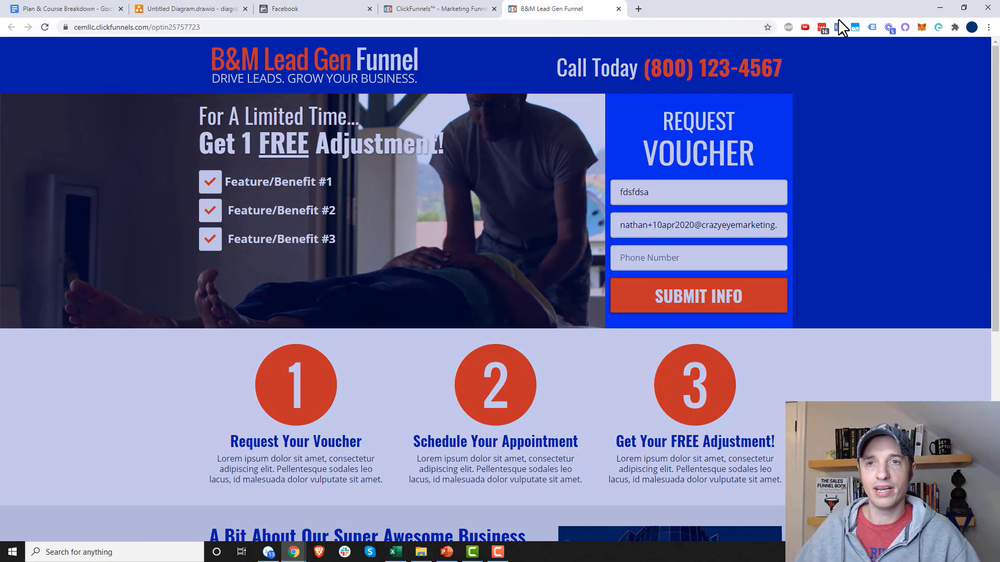
{"action": "left_click", "coordinate": [838, 27]}
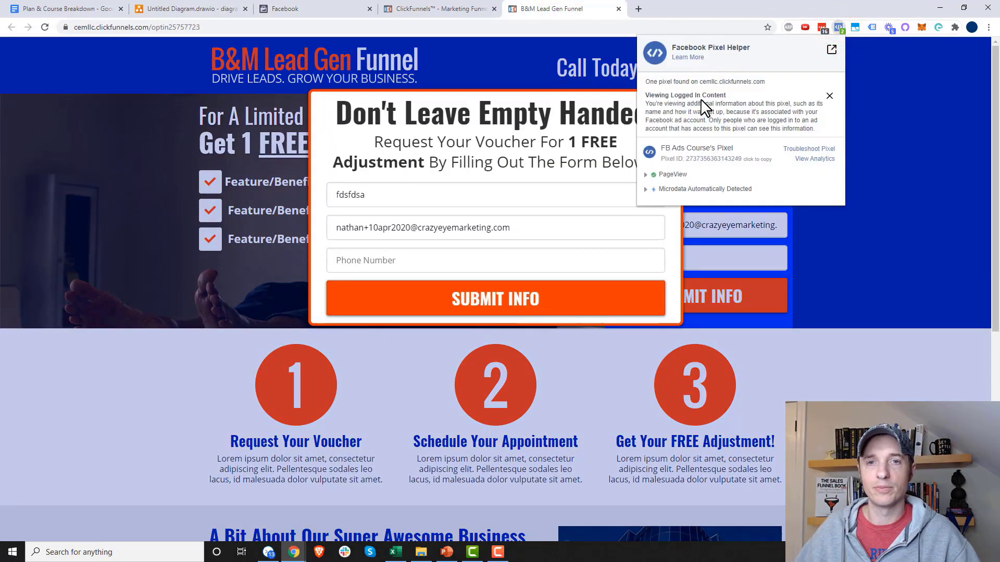
{"action": "left_click", "coordinate": [901, 130]}
- Copy the opt-in page's address, visit it in a new incognito window and close that window
{"action": "left_click", "coordinate": [216, 27]}
{"action": "key", "text": "ctrl+c"}
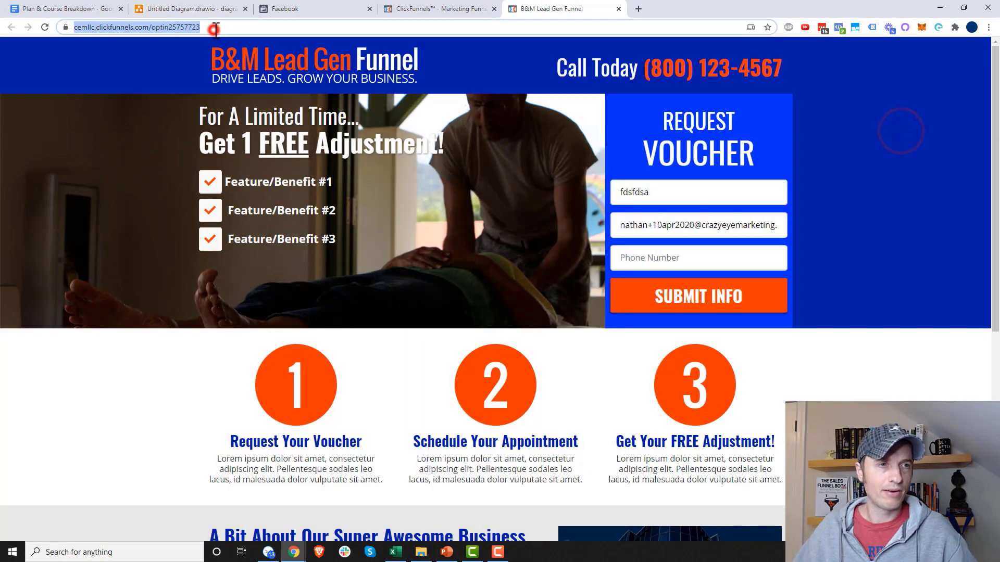
{"action": "left_click", "coordinate": [988, 28]}
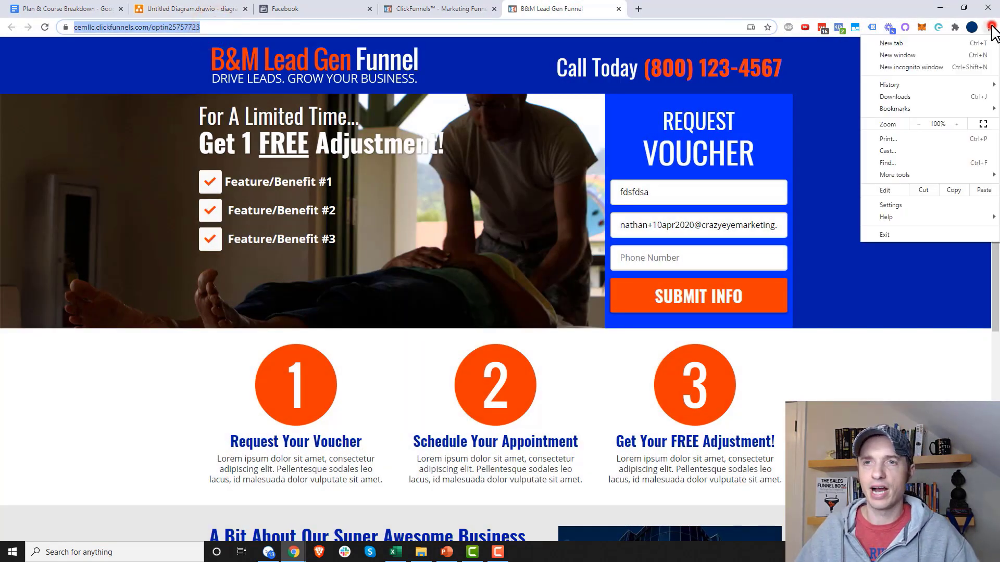
{"action": "left_click", "coordinate": [927, 68]}
{"action": "left_click", "coordinate": [604, 28]}
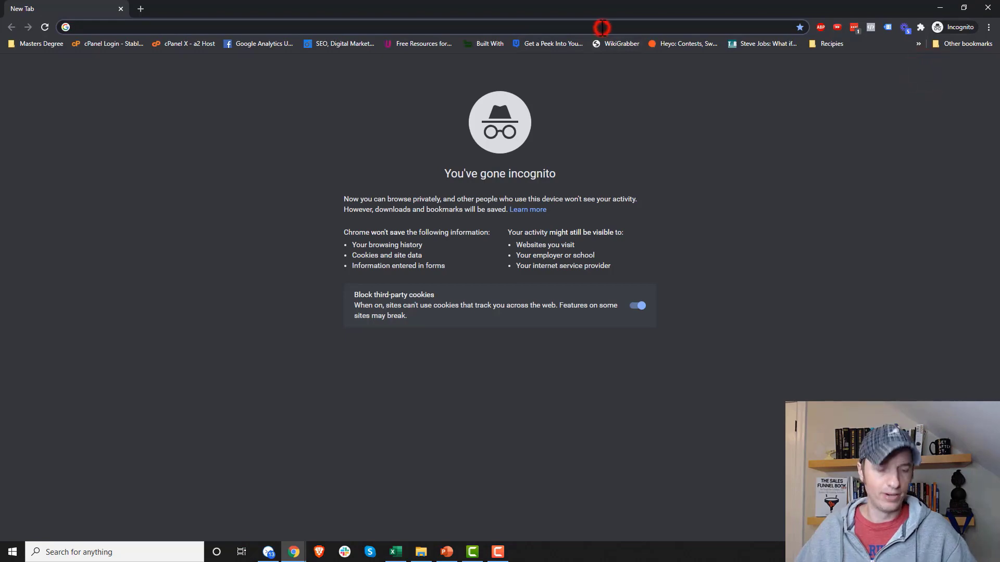
{"action": "key", "text": "ctrl+v"}
{"action": "key", "text": "Return"}
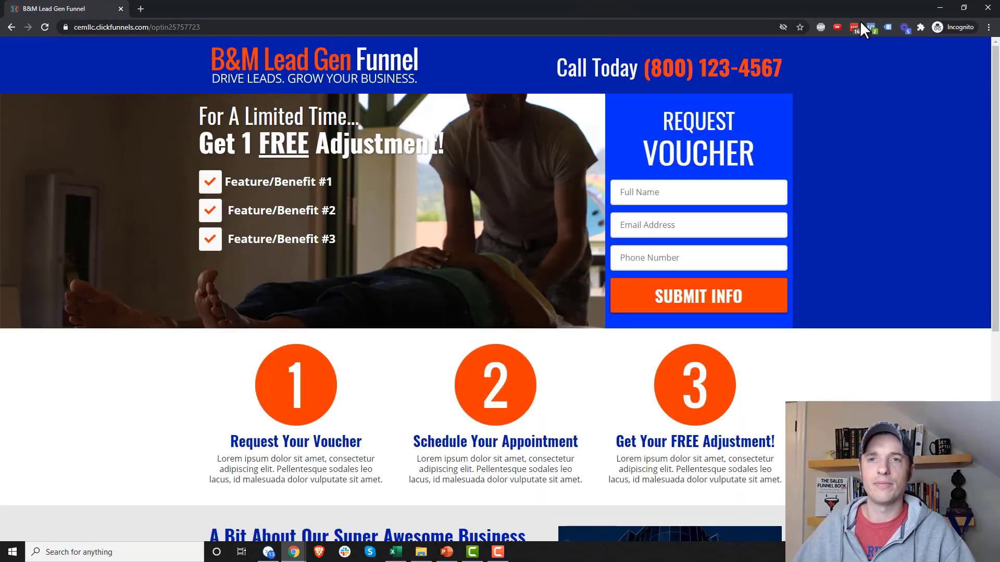
{"action": "left_click", "coordinate": [987, 7]}
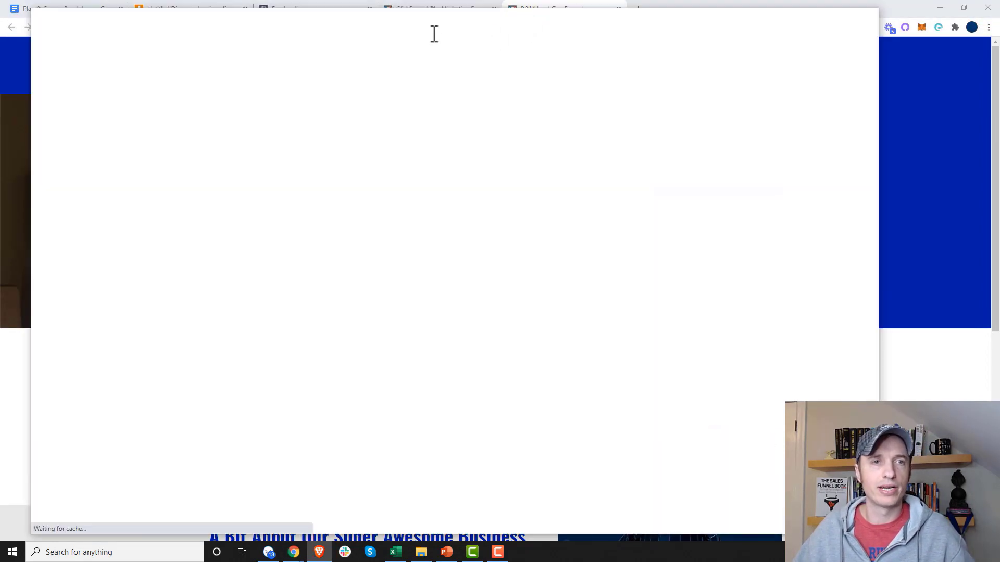
- Visit the copied opt-in page address in the Brave browser, dismiss the page overlay and close the window
{"action": "left_click", "coordinate": [432, 36]}
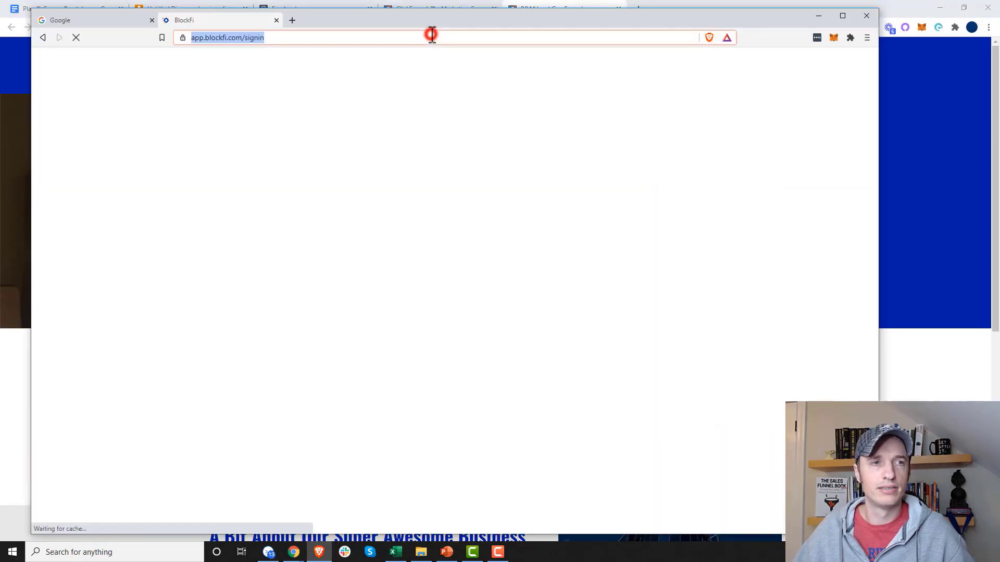
{"action": "key", "text": "ctrl+v"}
{"action": "key", "text": "Return"}
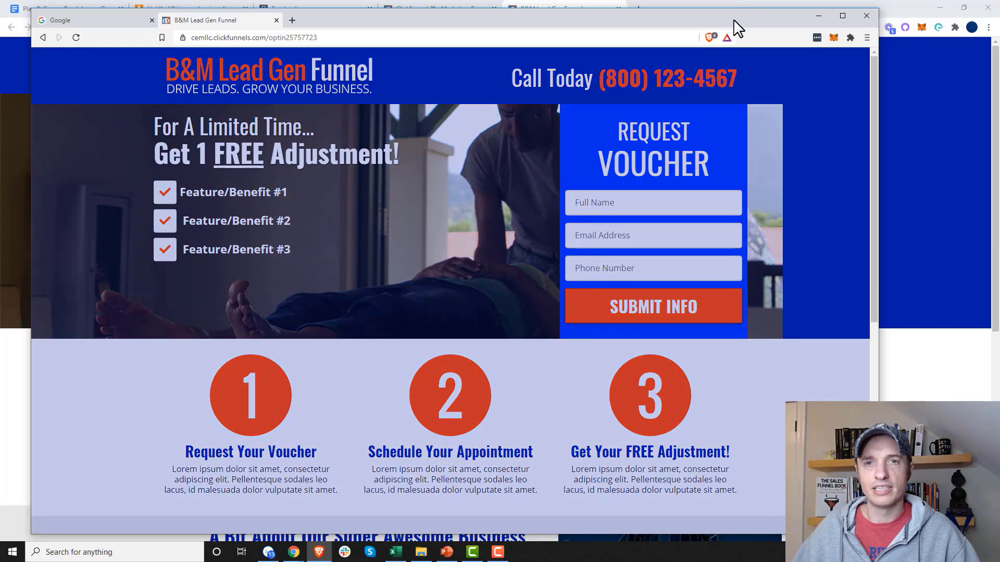
{"action": "left_click", "coordinate": [635, 100]}
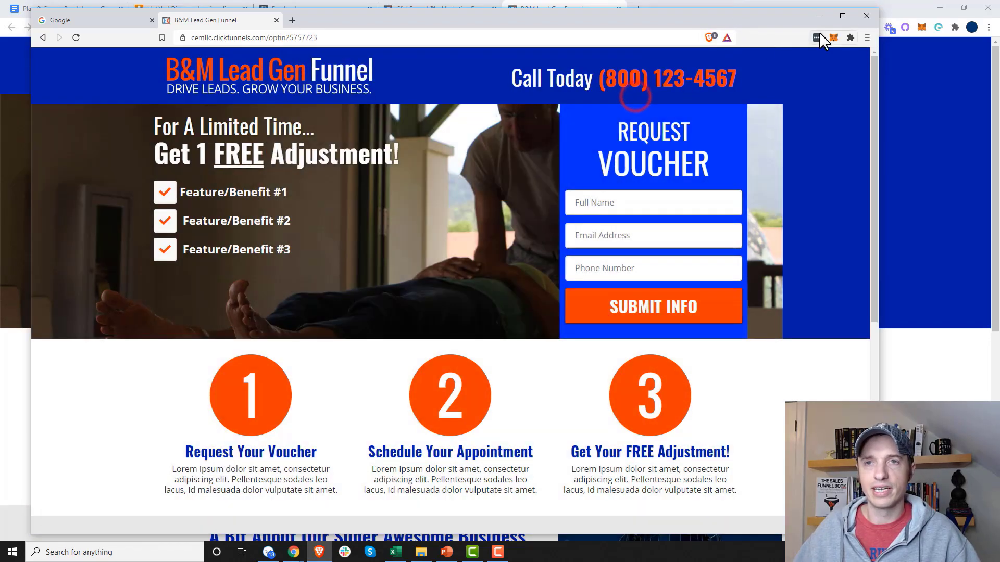
{"action": "left_click", "coordinate": [866, 16]}
- Return to Facebook Events Manager, copy the entered Website URL and cancel the Set Up Events dialog
{"action": "left_click", "coordinate": [321, 9]}
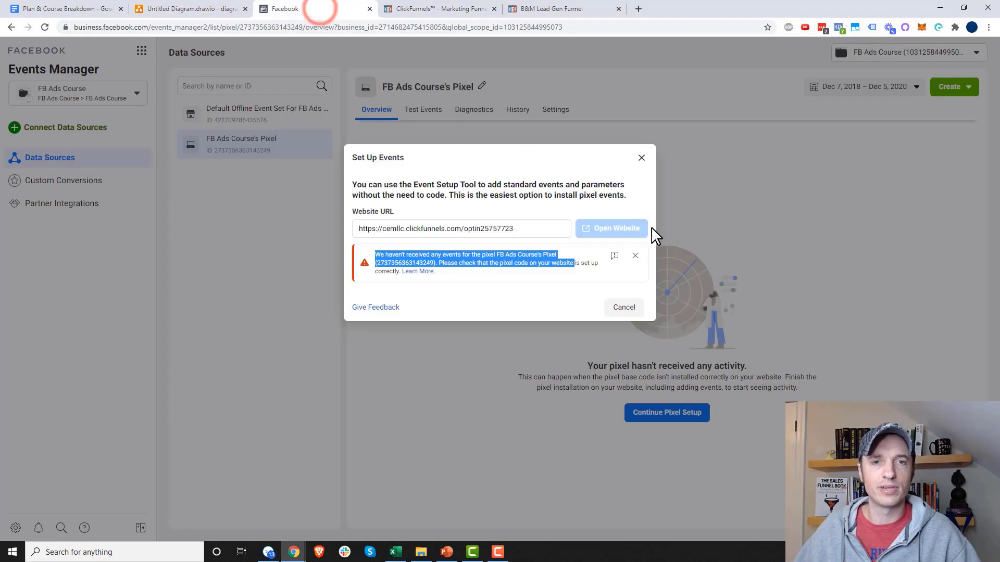
{"action": "triple_click", "coordinate": [539, 229]}
{"action": "key", "text": "ctrl+c"}
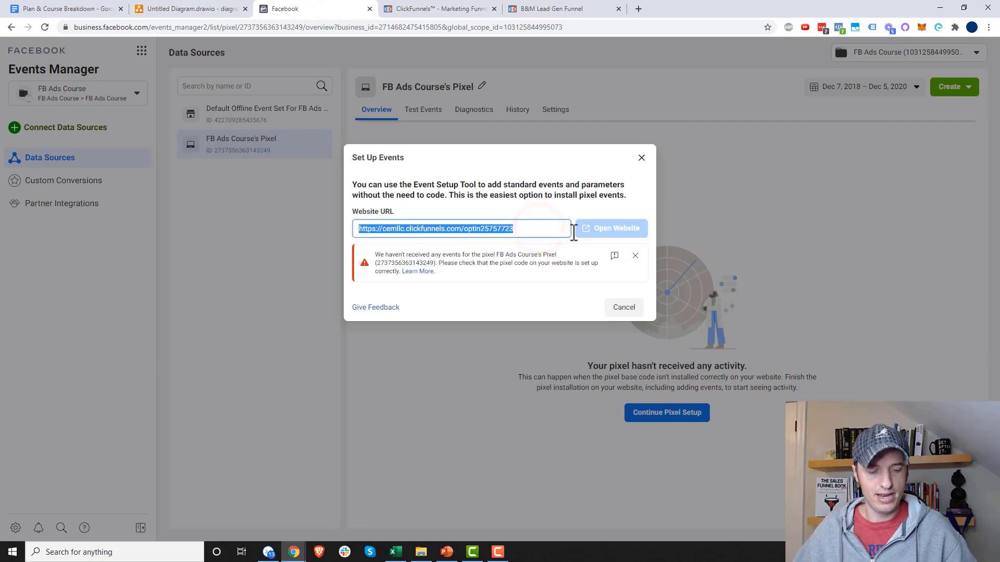
{"action": "left_click", "coordinate": [630, 312]}
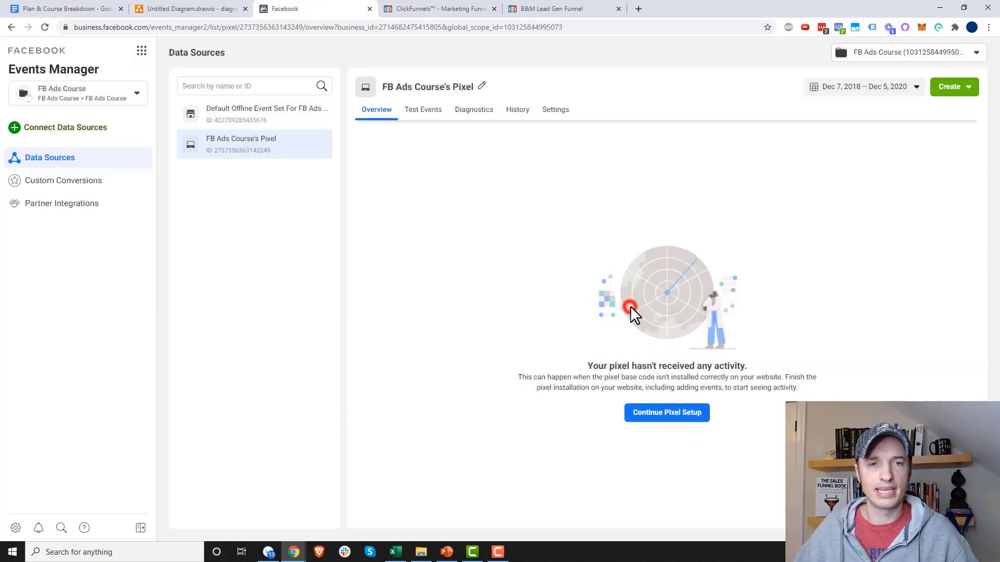
{"action": "left_click", "coordinate": [44, 27]}
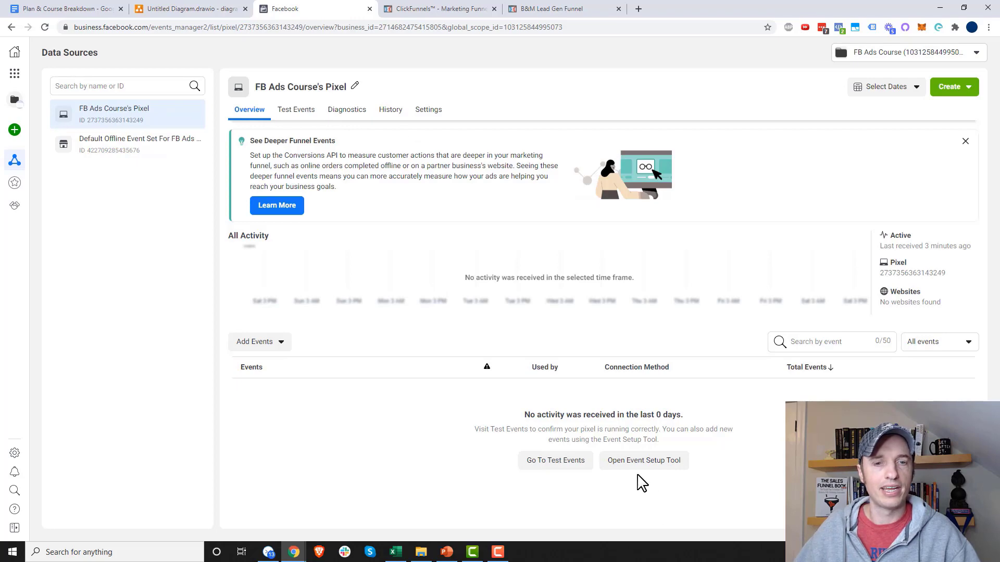
{"action": "left_click", "coordinate": [645, 464]}
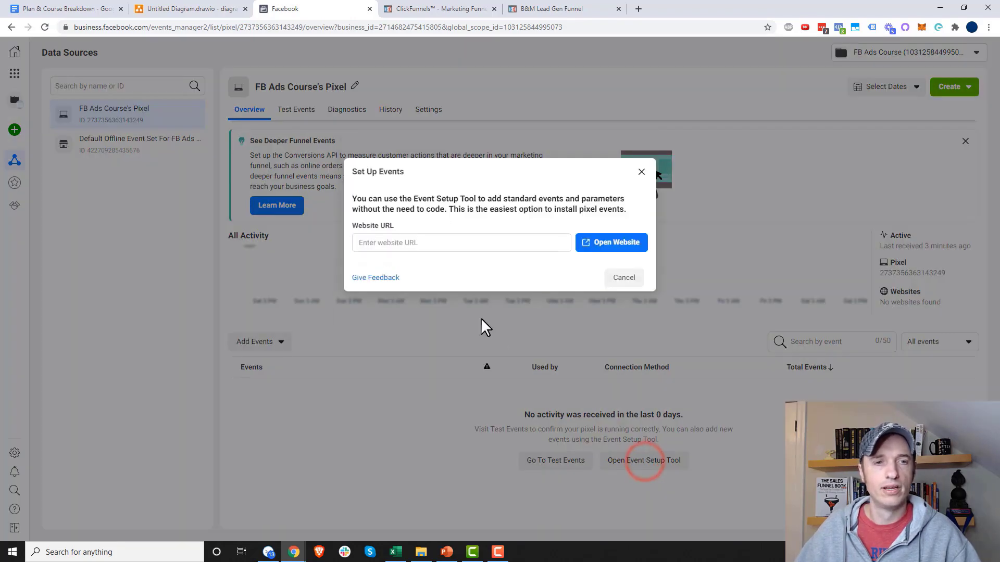
{"action": "left_click", "coordinate": [469, 242]}
{"action": "key", "text": "ctrl+v"}
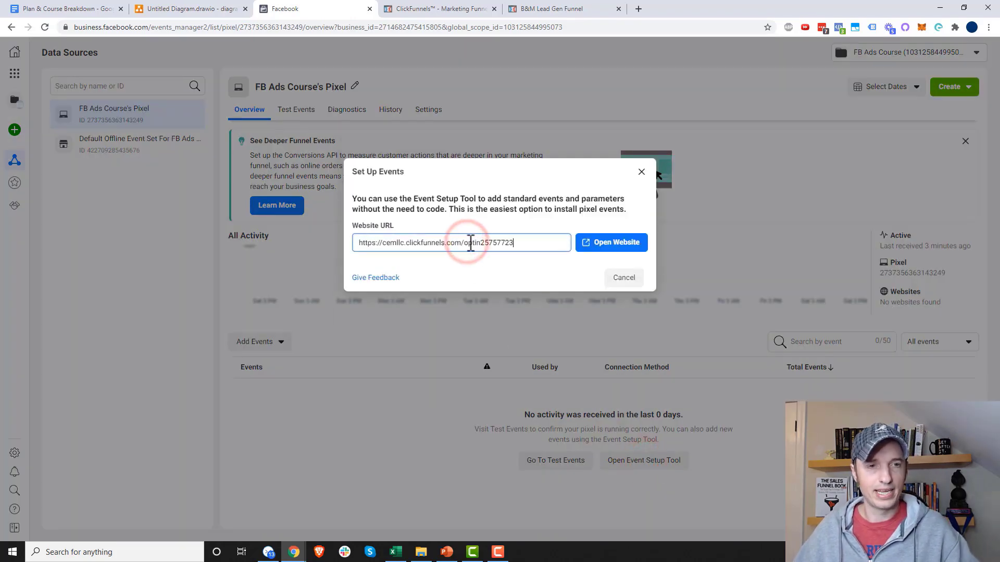
{"action": "left_click", "coordinate": [618, 253]}
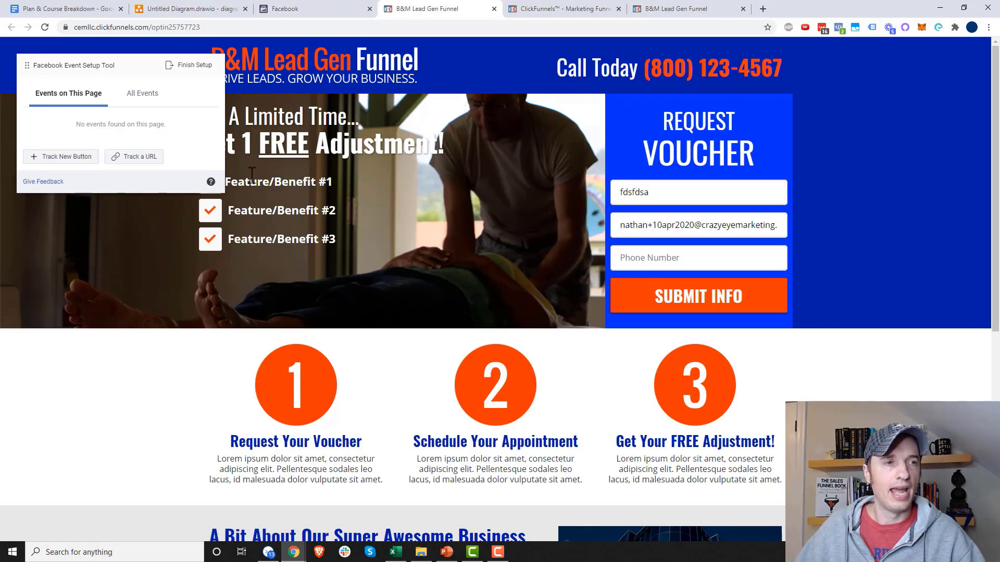
- Reposition the Event Setup Tool panel on the opt-in page and check its list of all events for the pixel
{"action": "left_click_drag", "start_coordinate": [52, 65], "coordinate": [145, 78]}
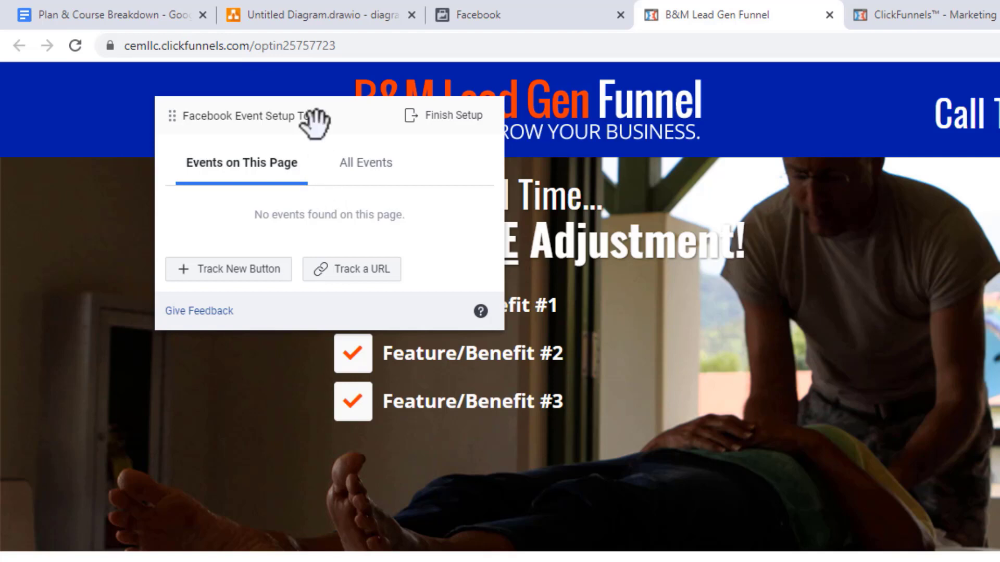
{"action": "left_click_drag", "start_coordinate": [317, 123], "coordinate": [371, 111]}
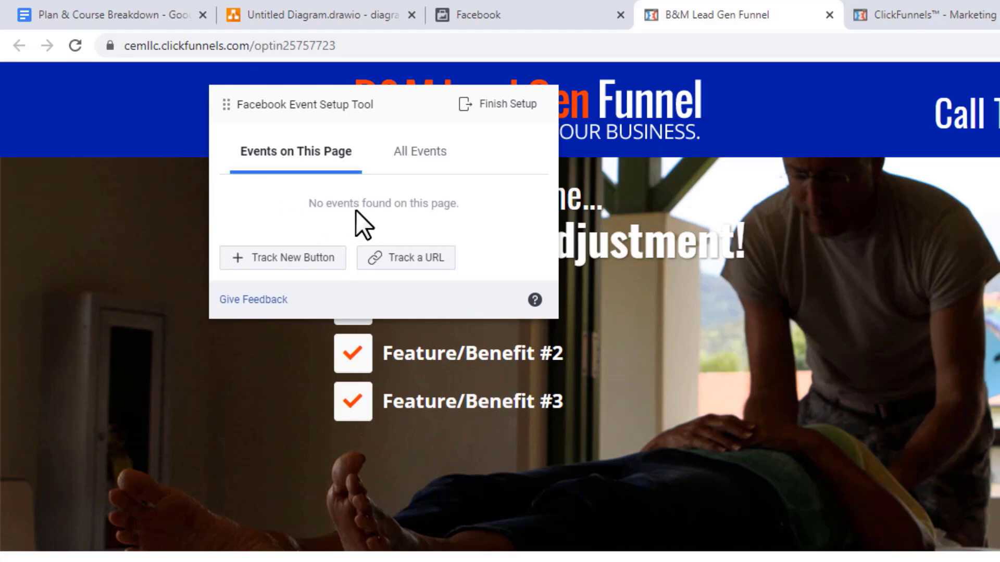
{"action": "left_click", "coordinate": [411, 152]}
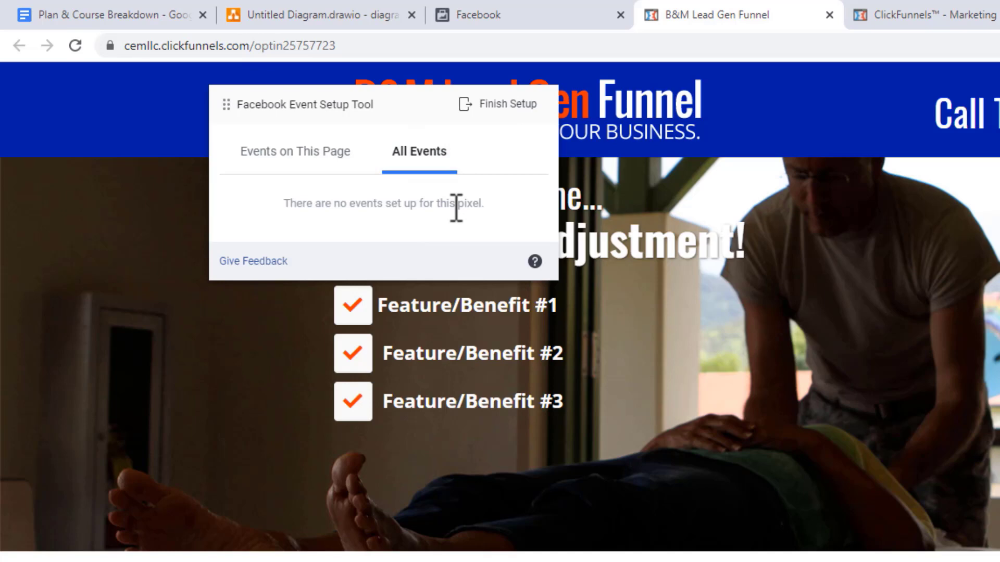
{"action": "left_click", "coordinate": [323, 156]}
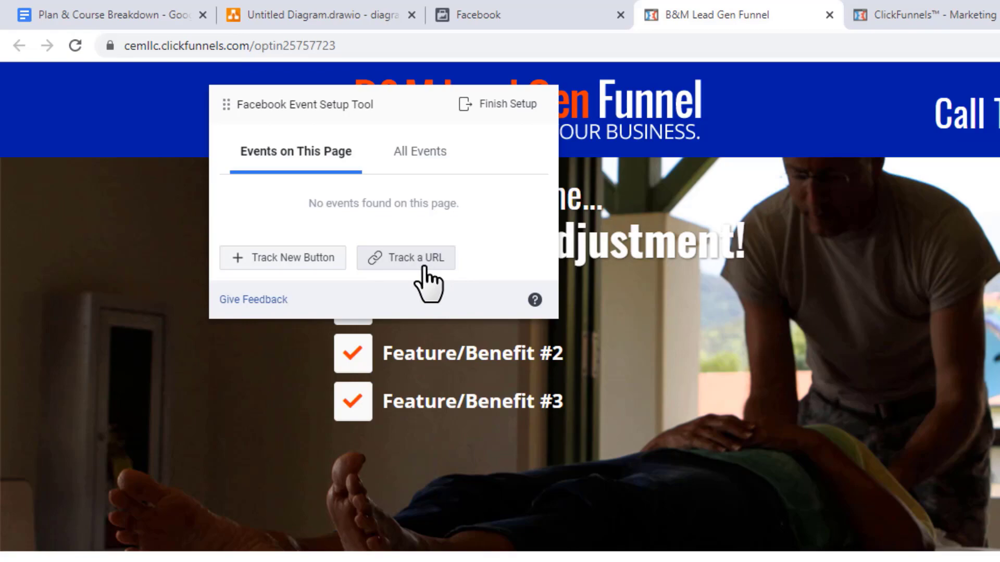
- Start tracking a new button on the opt-in page and choose the Submit Info button of the voucher form
{"action": "scroll", "coordinate": [885, 448], "scroll_direction": "down", "scroll_amount": 5}
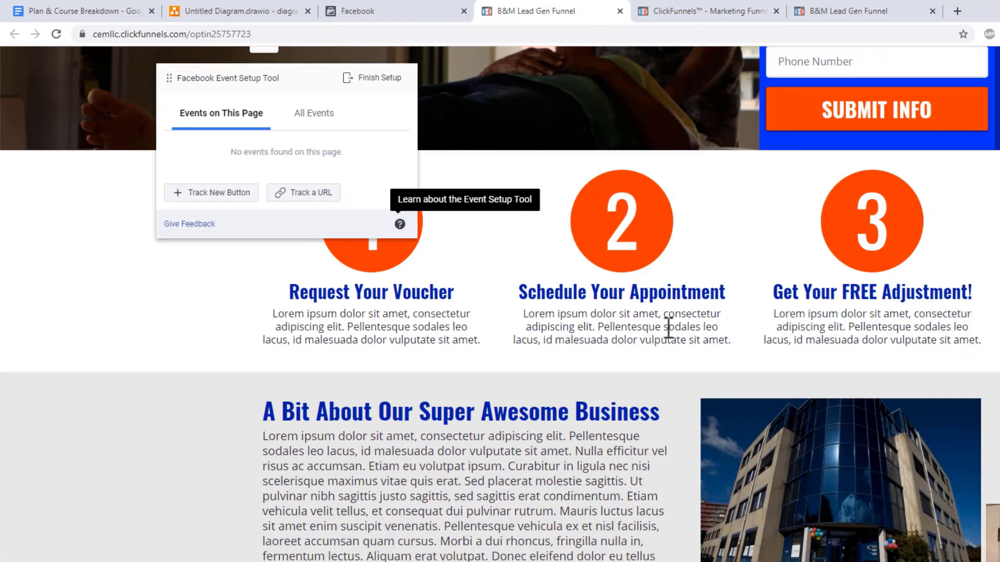
{"action": "scroll", "coordinate": [912, 497], "scroll_direction": "up", "scroll_amount": 4}
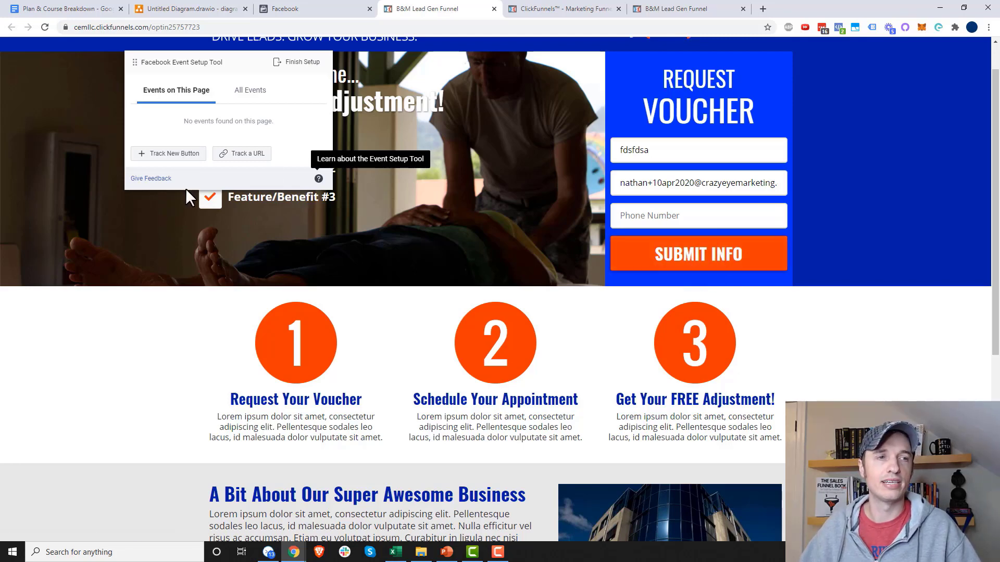
{"action": "left_click", "coordinate": [176, 156]}
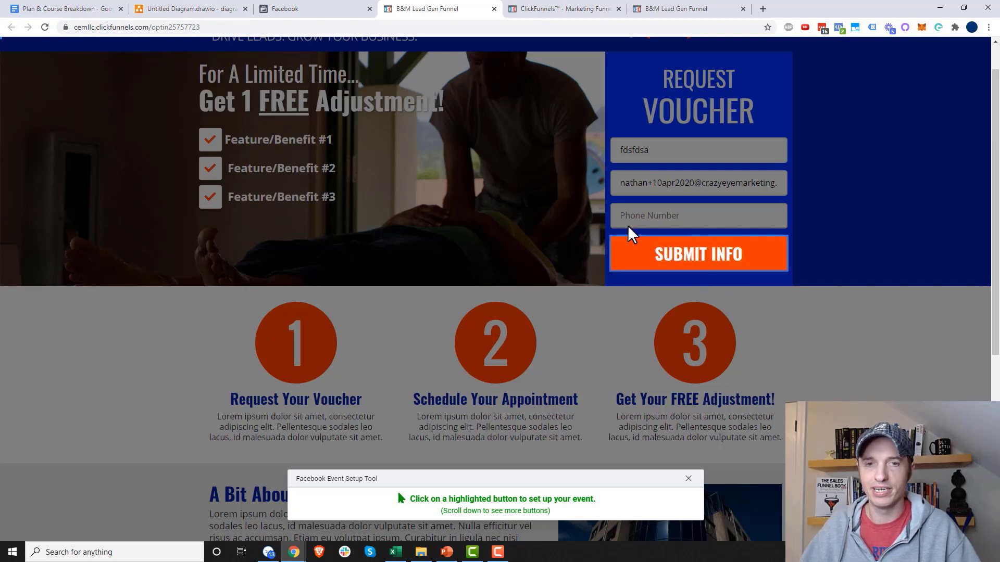
{"action": "scroll", "coordinate": [552, 254], "scroll_direction": "down", "scroll_amount": 5}
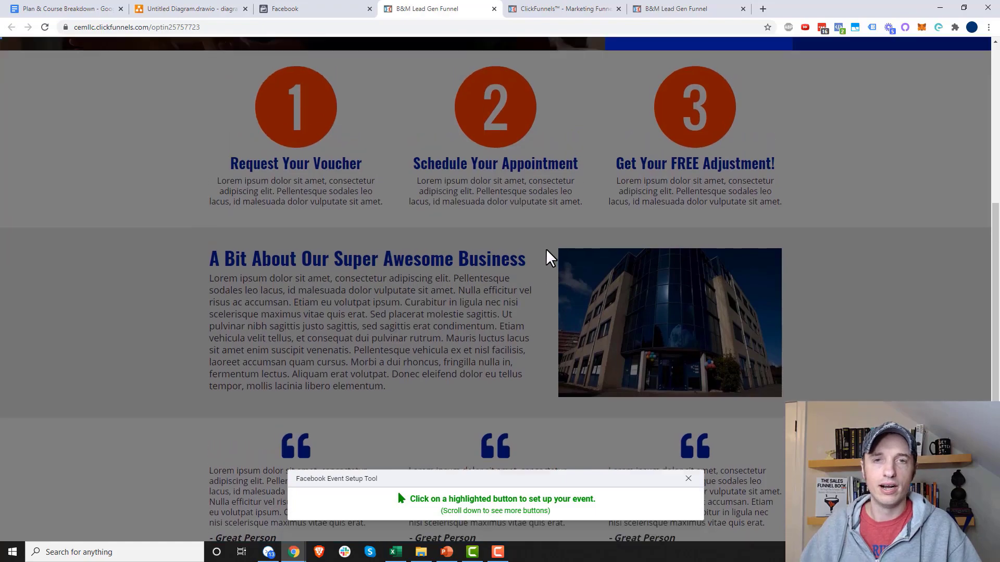
{"action": "scroll", "coordinate": [609, 111], "scroll_direction": "up", "scroll_amount": 3}
{"action": "scroll", "coordinate": [605, 163], "scroll_direction": "down", "scroll_amount": 5}
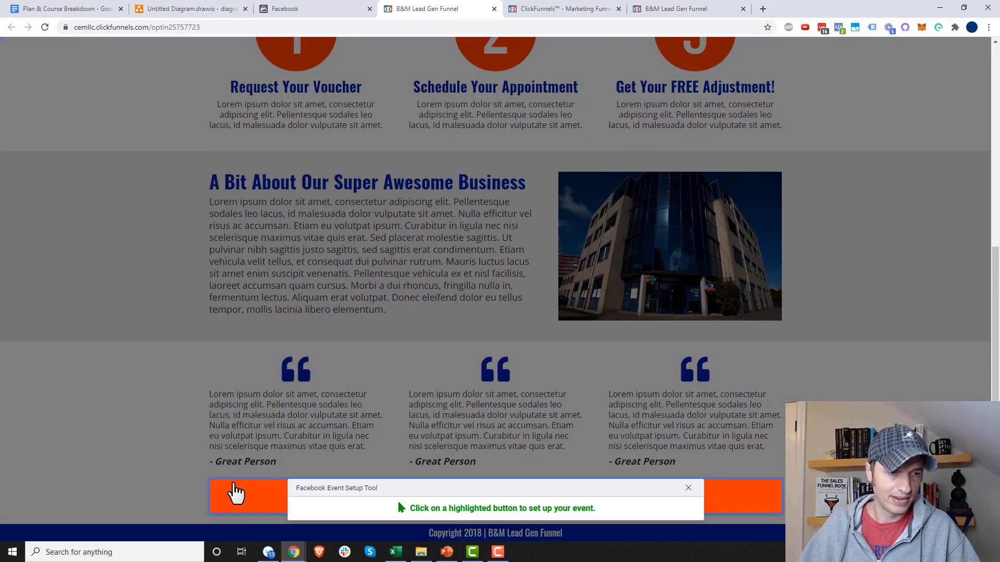
{"action": "scroll", "coordinate": [237, 502], "scroll_direction": "up", "scroll_amount": 1}
{"action": "scroll", "coordinate": [237, 505], "scroll_direction": "down", "scroll_amount": 2}
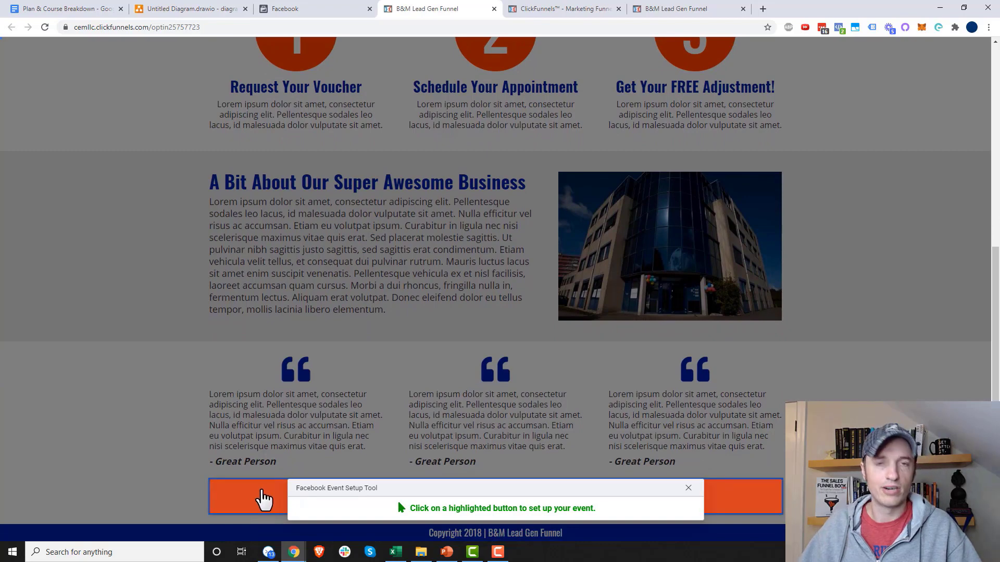
{"action": "scroll", "coordinate": [264, 500], "scroll_direction": "up", "scroll_amount": 6}
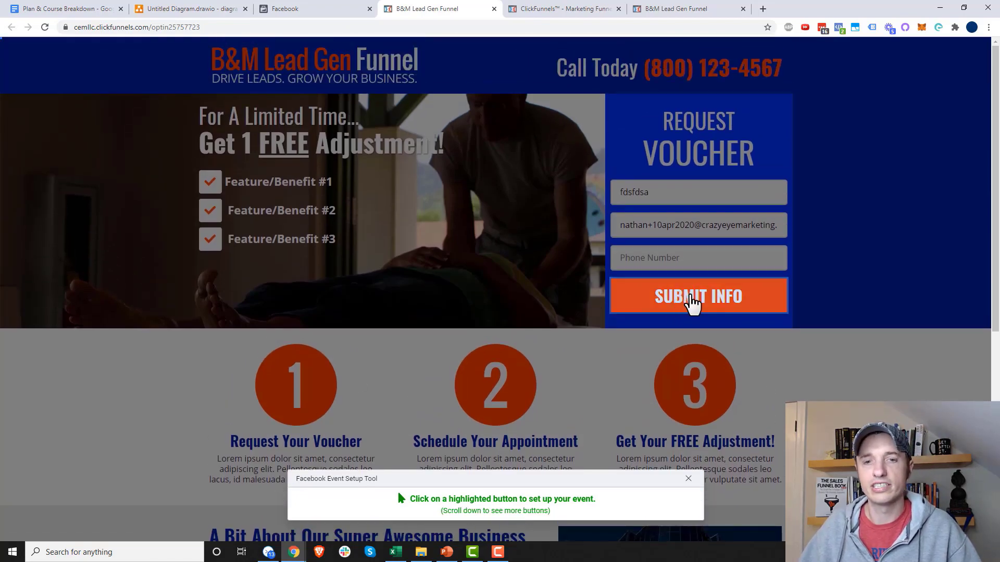
{"action": "left_click", "coordinate": [705, 297]}
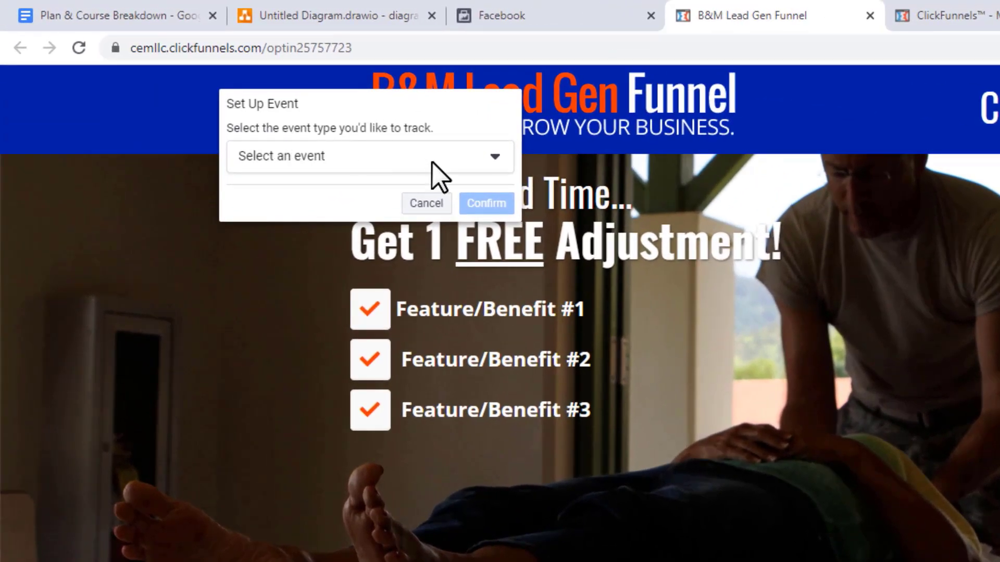
- Set the event type for the Submit Info button to Lead
{"action": "left_click", "coordinate": [432, 163]}
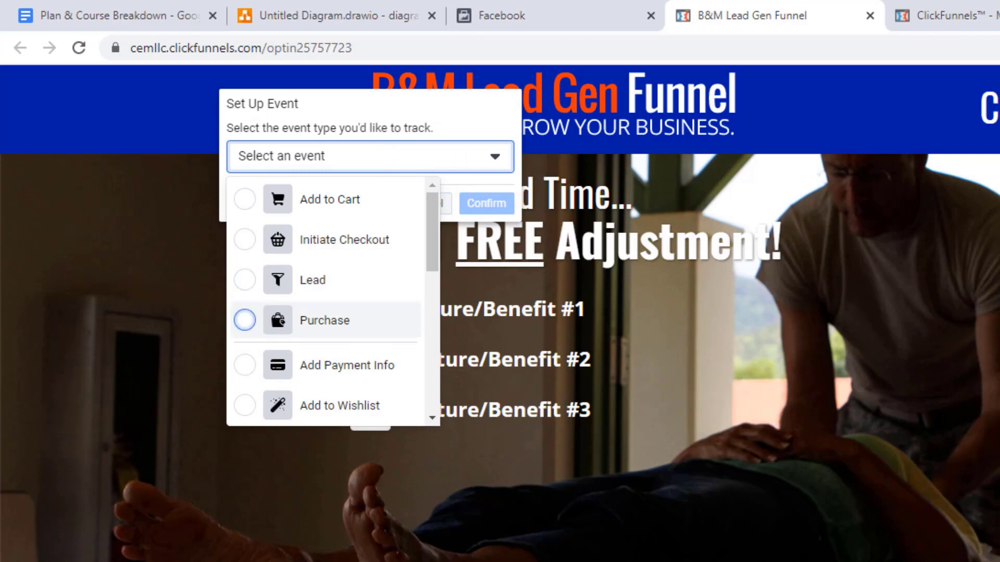
{"action": "left_click", "coordinate": [245, 280]}
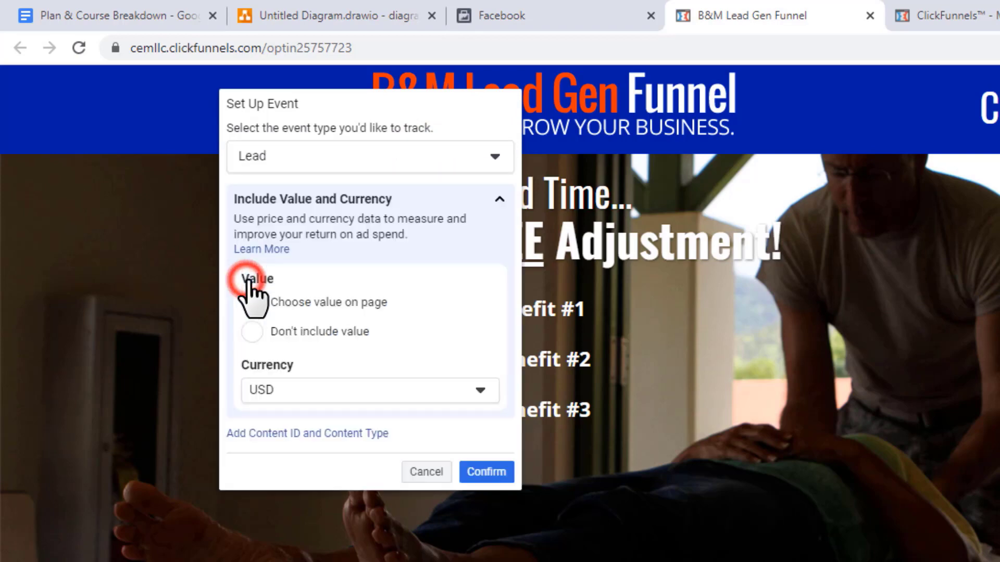
{"action": "left_click", "coordinate": [365, 157]}
{"action": "left_click_drag", "start_coordinate": [434, 222], "coordinate": [451, 196]}
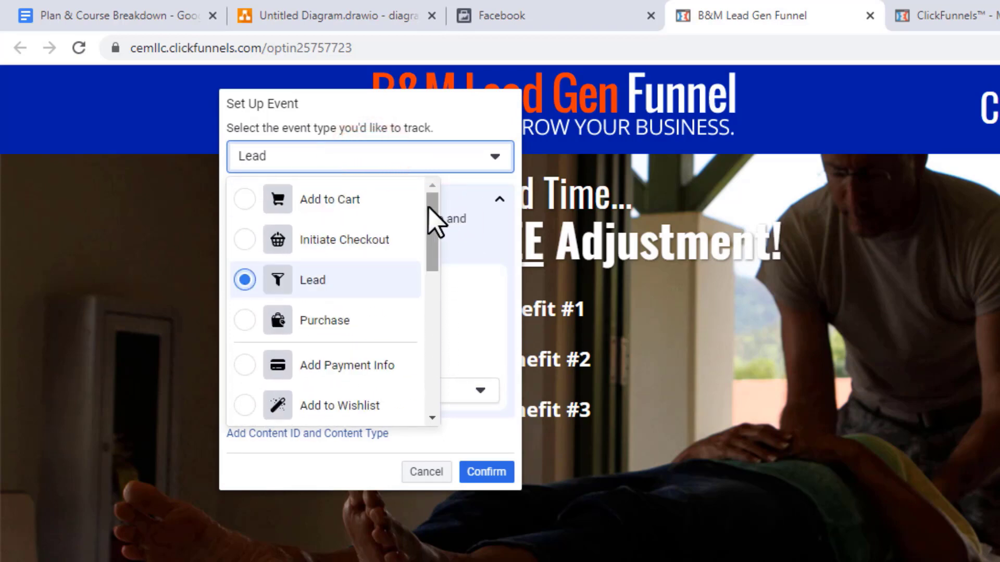
{"action": "left_click", "coordinate": [313, 280]}
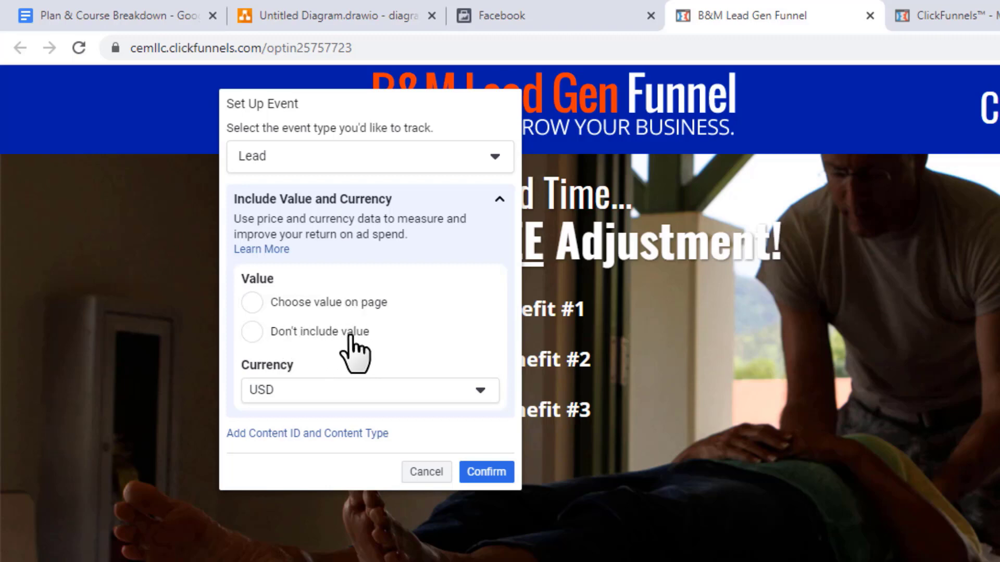
- Set the Lead event to not include a value, confirm it and check the events on the page
{"action": "left_click", "coordinate": [346, 301]}
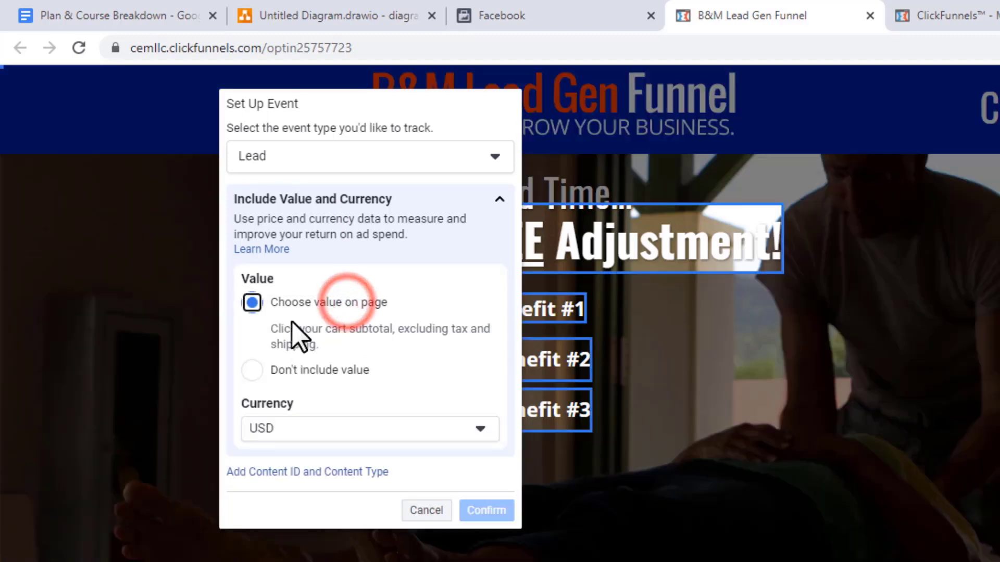
{"action": "left_click", "coordinate": [252, 370]}
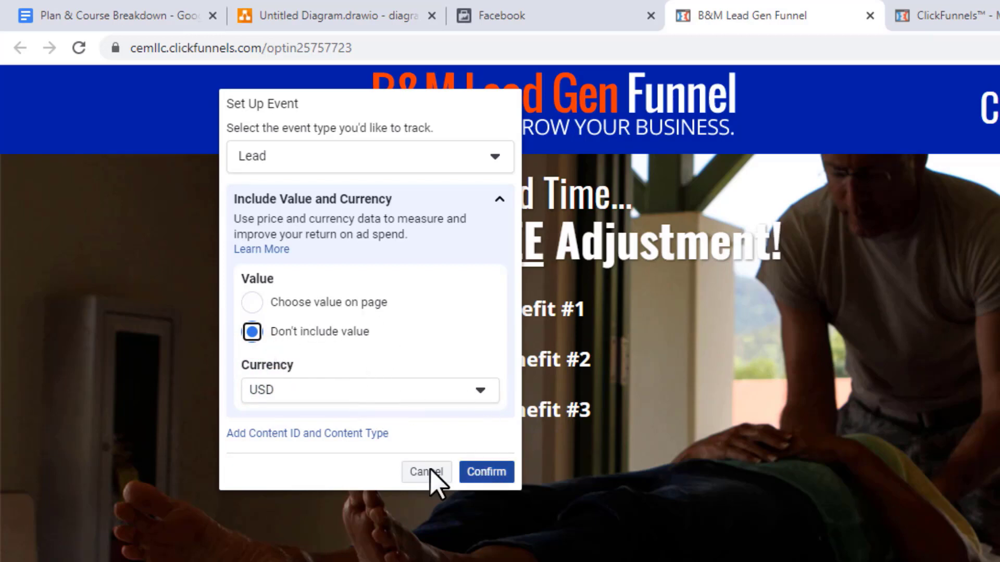
{"action": "left_click", "coordinate": [498, 473]}
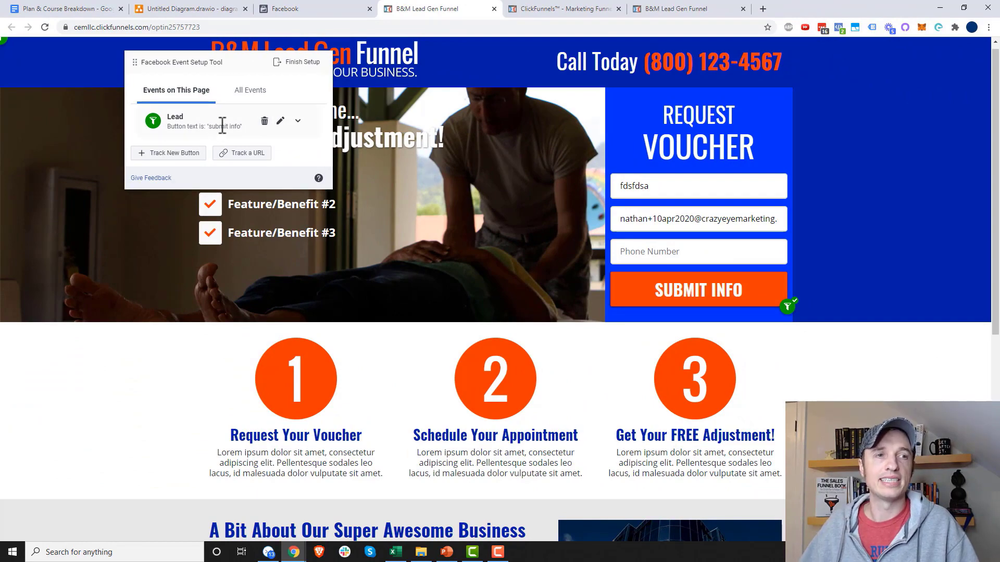
{"action": "scroll", "coordinate": [446, 204], "scroll_direction": "down", "scroll_amount": 3}
{"action": "scroll", "coordinate": [417, 189], "scroll_direction": "up", "scroll_amount": 3}
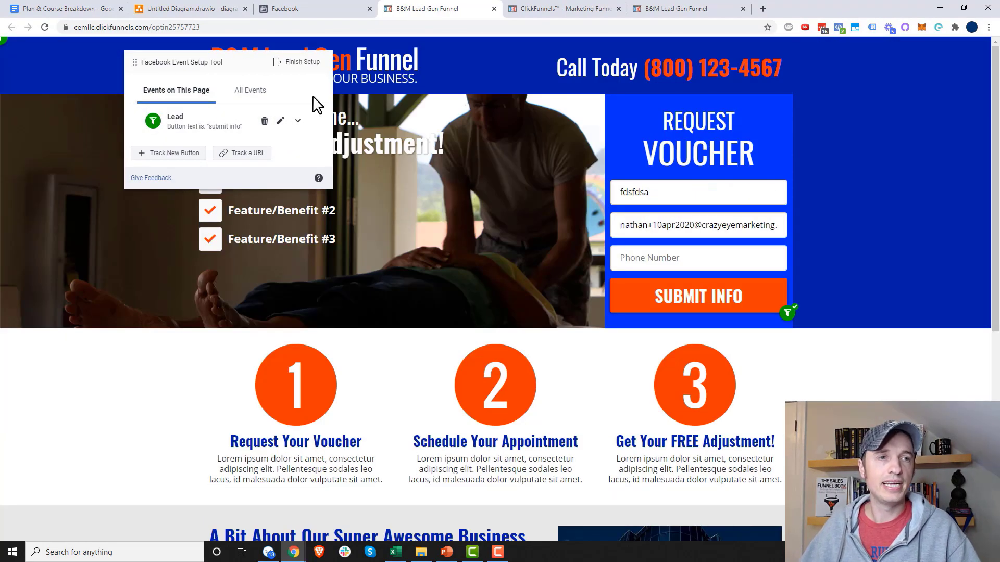
- Finish the event setup and submit the feedback as helpful with "Don't ask me again" enabled
{"action": "left_click", "coordinate": [311, 66]}
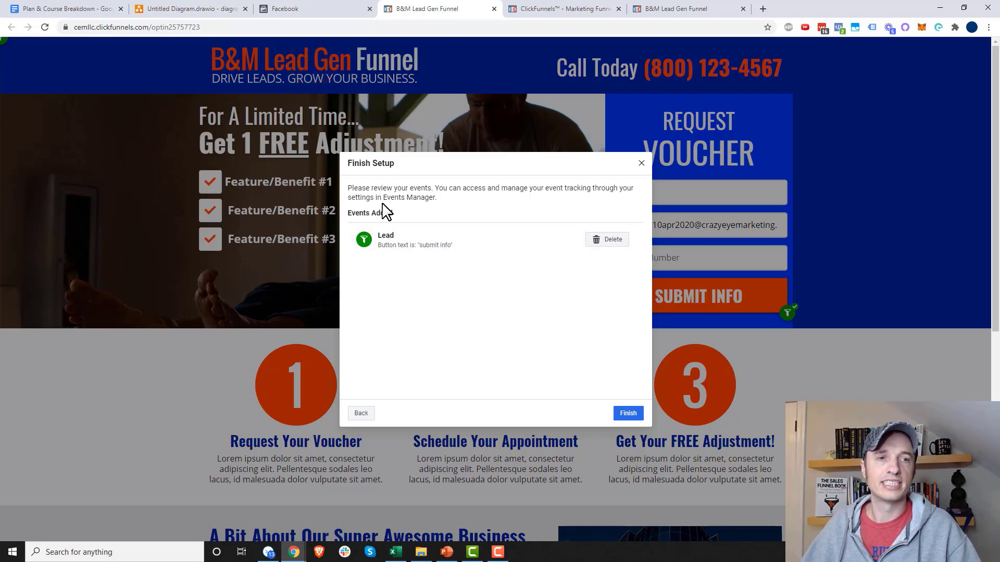
{"action": "left_click", "coordinate": [630, 415]}
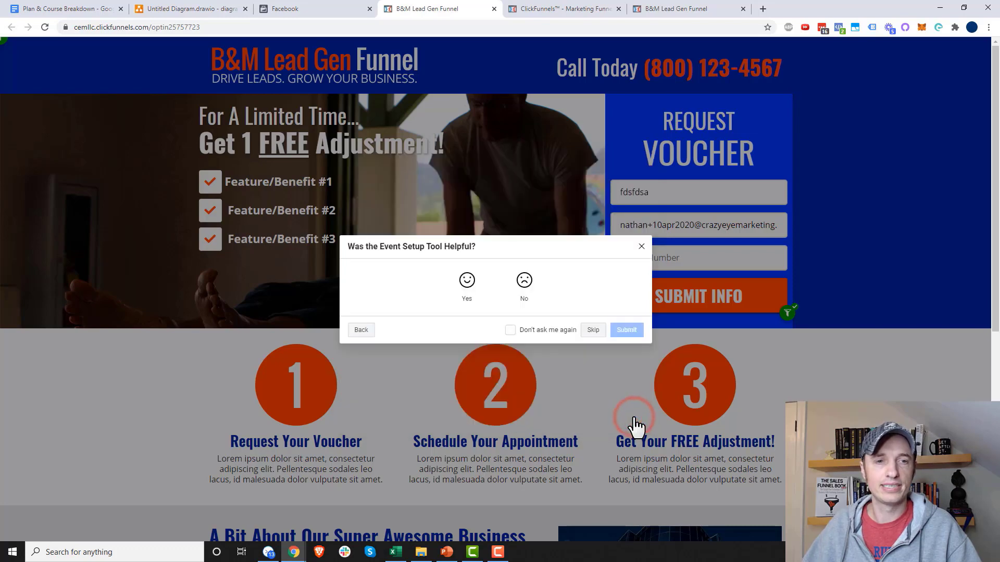
{"action": "left_click", "coordinate": [466, 284]}
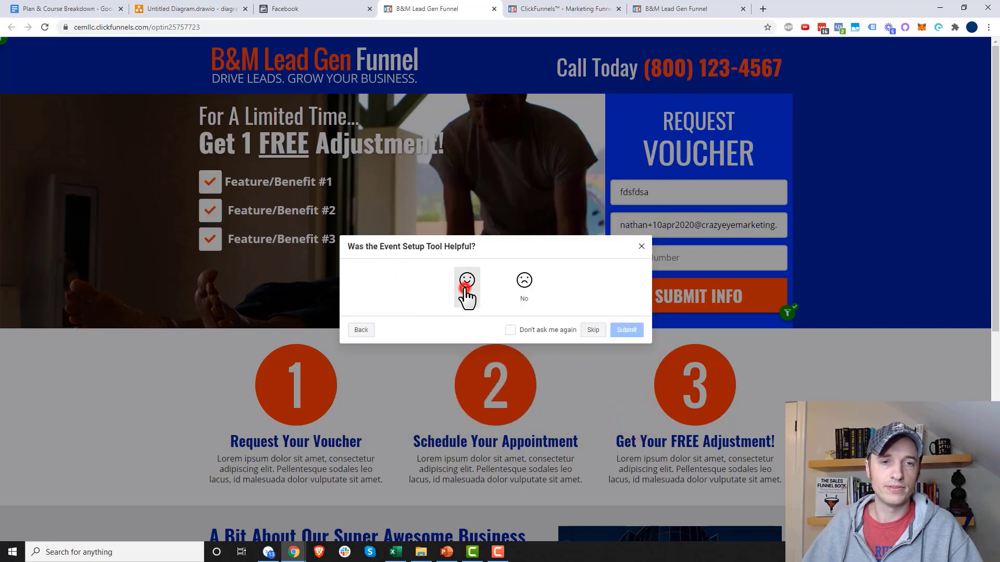
{"action": "left_click", "coordinate": [510, 364]}
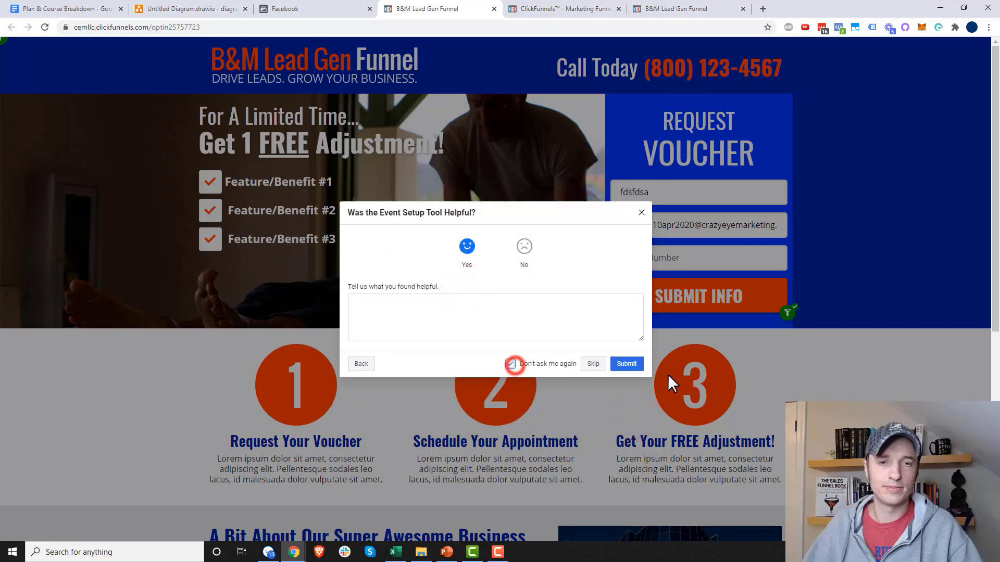
{"action": "left_click", "coordinate": [629, 364]}
{"action": "left_click", "coordinate": [633, 350]}
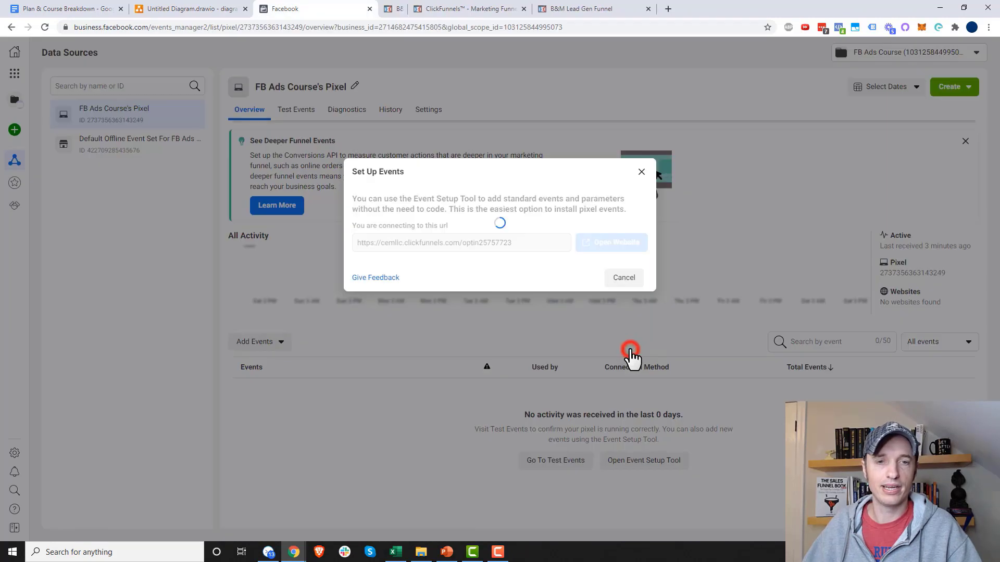
- Reload the pixel overview and copy the URL of the funnel's Success step in ClickFunnels
{"action": "left_click", "coordinate": [44, 29]}
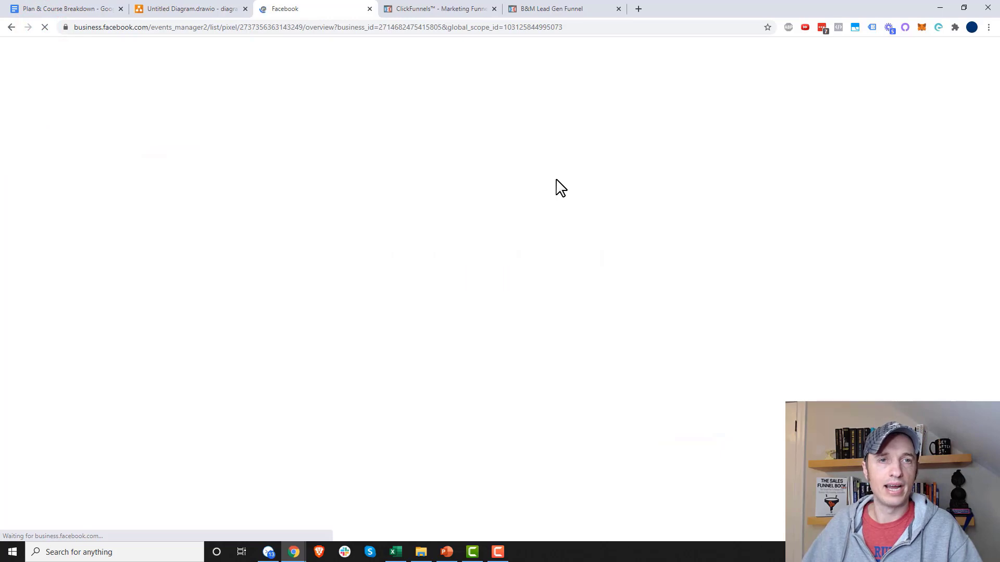
{"action": "left_click", "coordinate": [438, 9]}
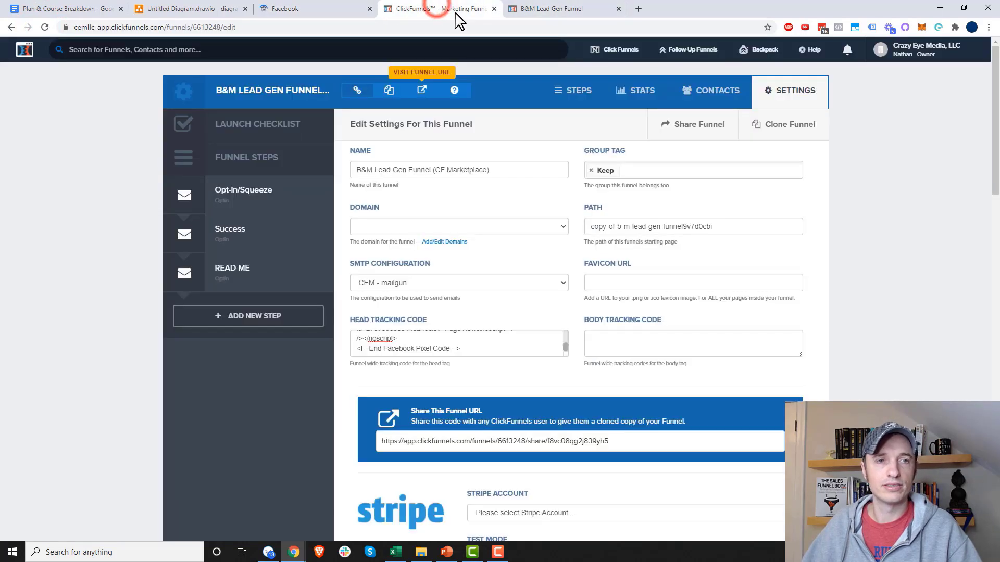
{"action": "left_click", "coordinate": [253, 247]}
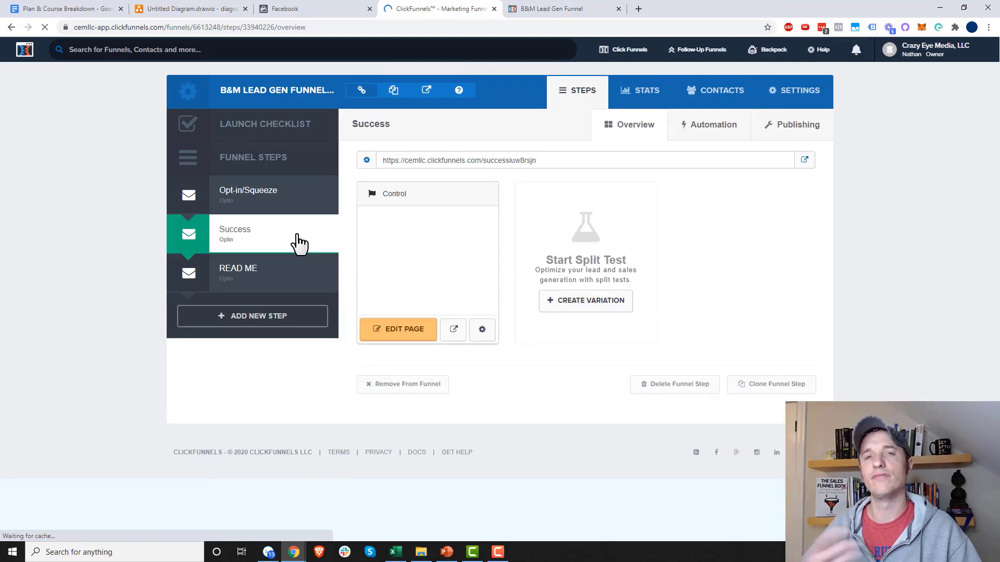
{"action": "left_click_drag", "start_coordinate": [584, 162], "coordinate": [373, 167]}
{"action": "key", "text": "ctrl+c"}
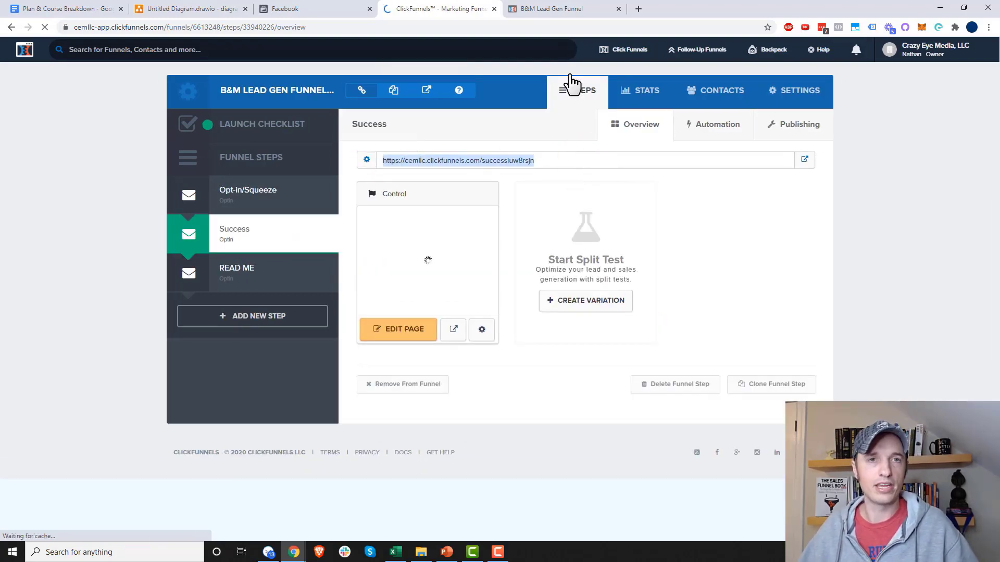
- Return to Facebook Events Manager and launch the Event Setup Tool from the pixel on the copied Success page URL
{"action": "left_click", "coordinate": [310, 9]}
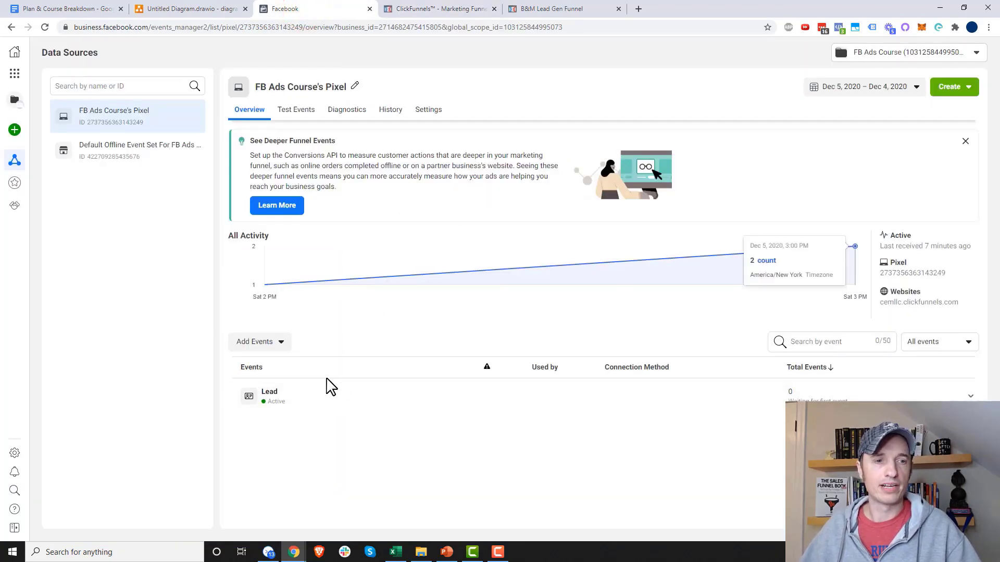
{"action": "left_click", "coordinate": [275, 344]}
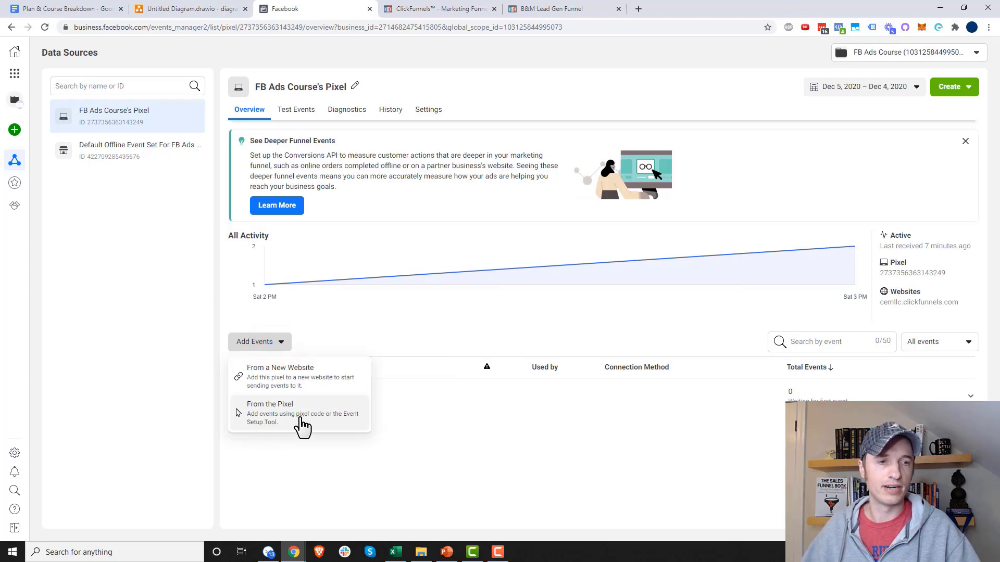
{"action": "left_click", "coordinate": [302, 426]}
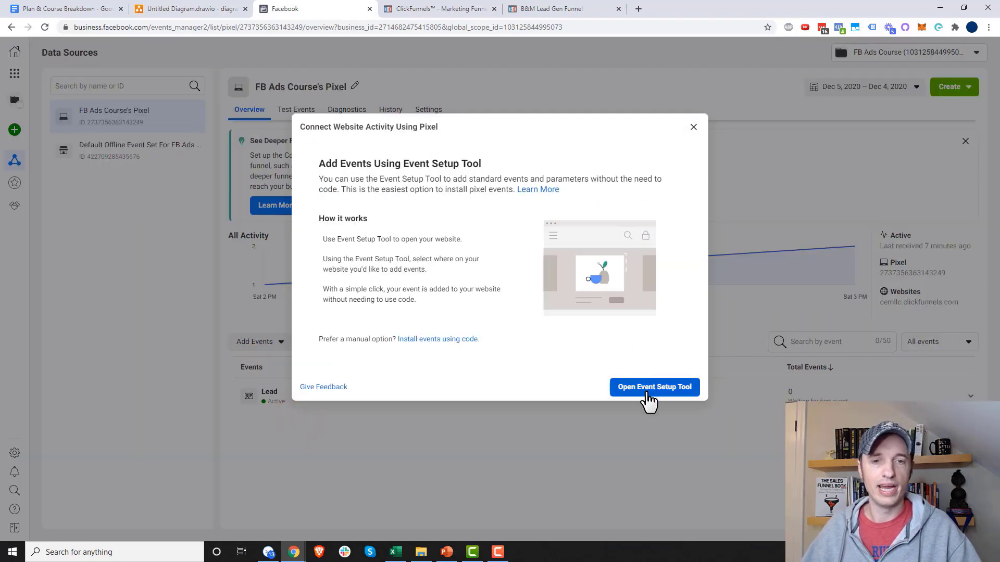
{"action": "left_click", "coordinate": [648, 401]}
{"action": "left_click", "coordinate": [432, 241]}
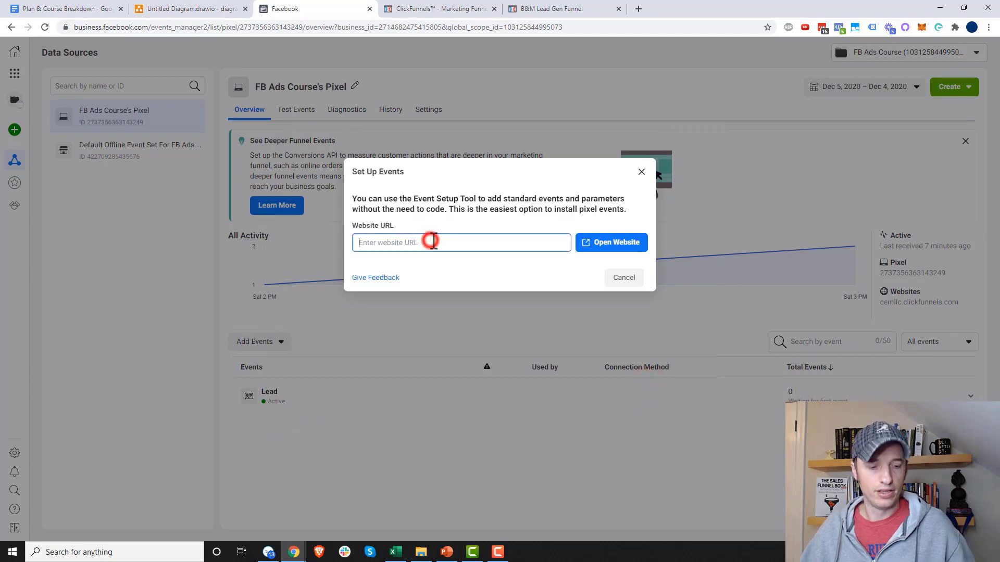
{"action": "key", "text": "ctrl+v"}
{"action": "left_click", "coordinate": [610, 245]}
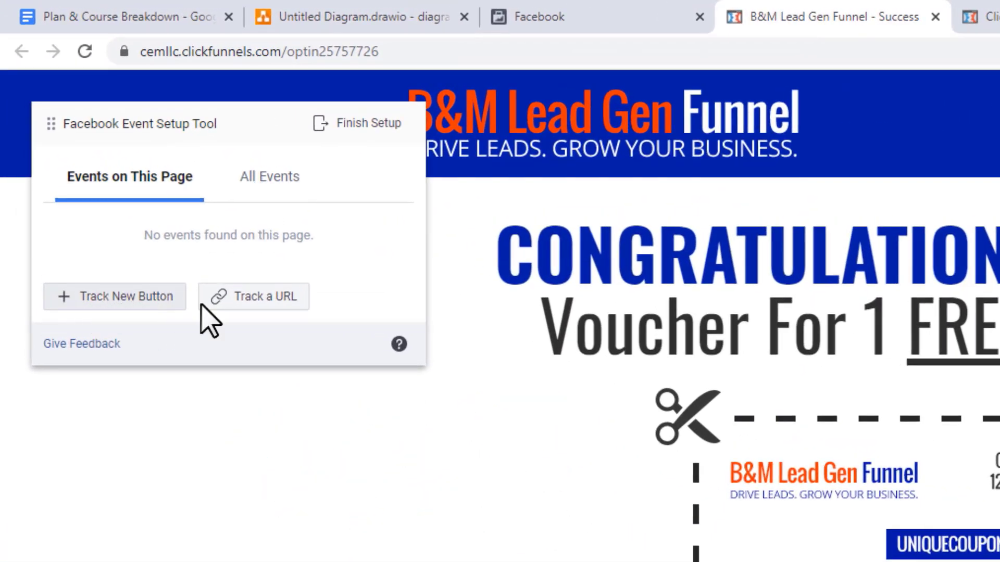
- Add a URL-based event on the Success page and choose Lead as the event to track
{"action": "left_click", "coordinate": [282, 319]}
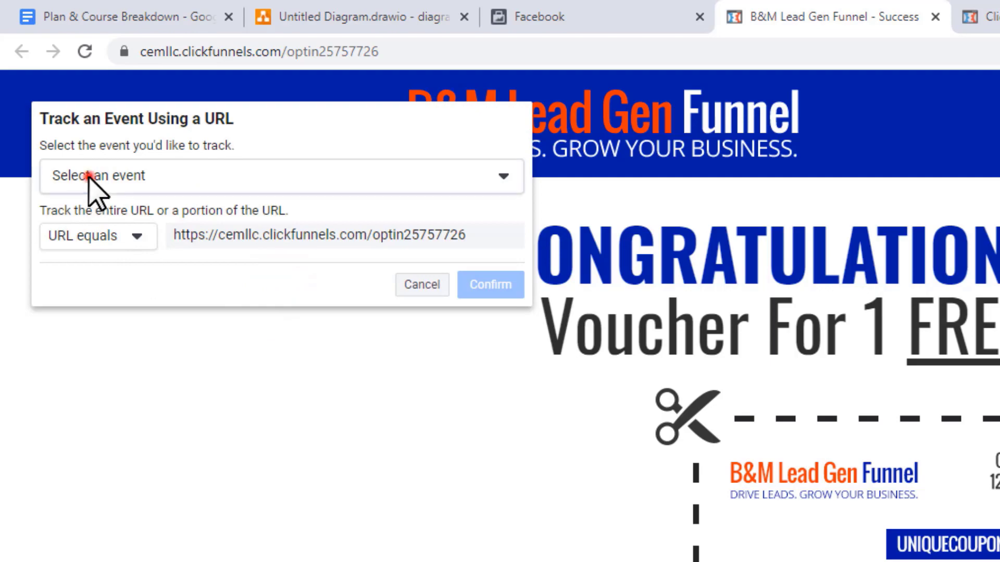
{"action": "left_click", "coordinate": [89, 176]}
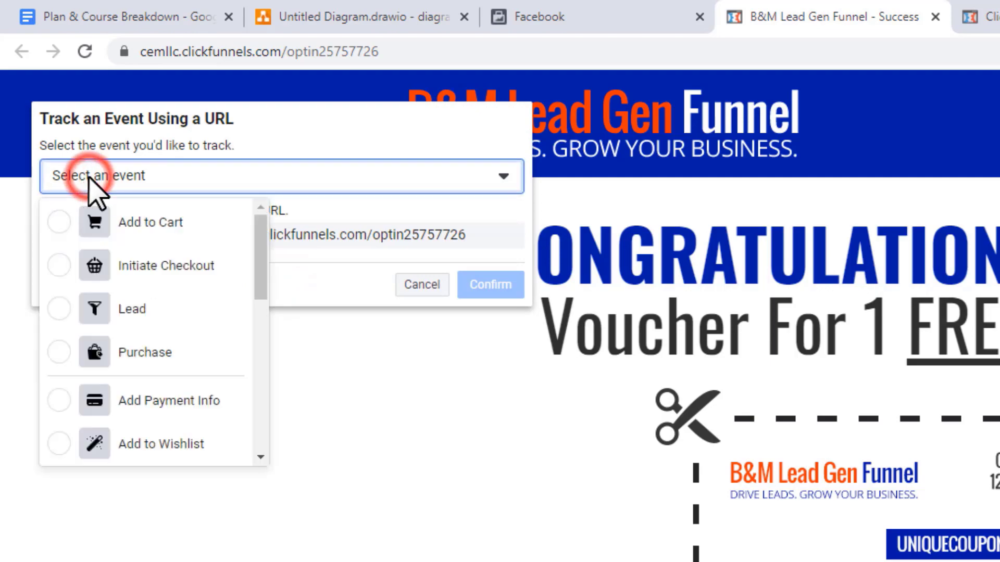
{"action": "left_click", "coordinate": [134, 309]}
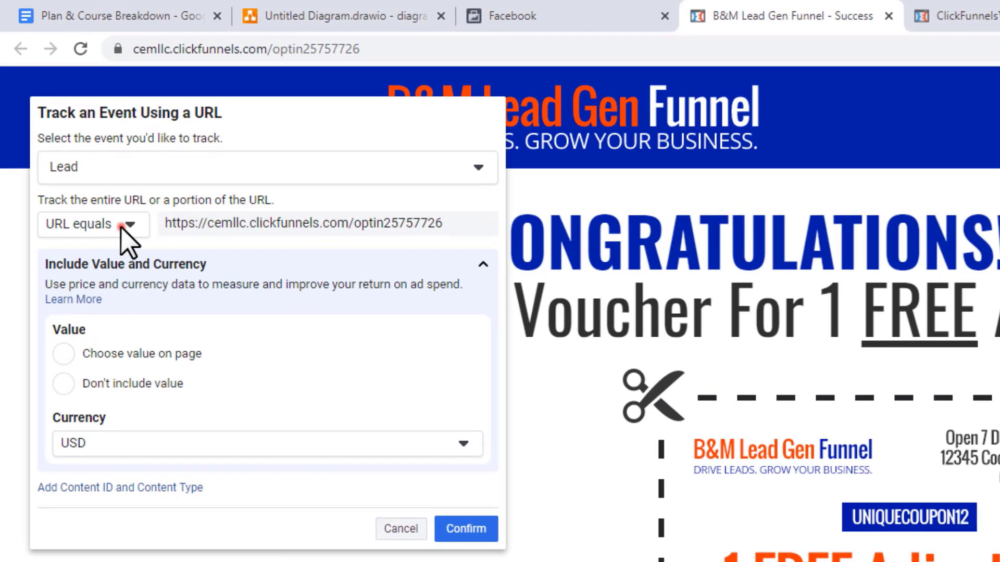
- Set the Lead event's rule to "URL contains" and shorten the tracked URL to optin25757726
{"action": "left_click", "coordinate": [72, 125]}
{"action": "left_click", "coordinate": [125, 286]}
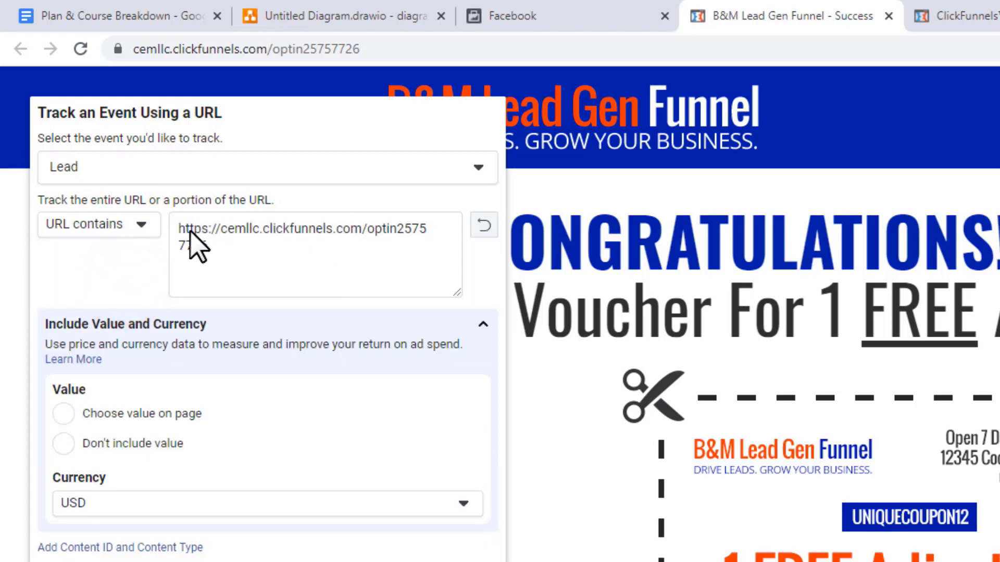
{"action": "left_click_drag", "start_coordinate": [179, 229], "coordinate": [213, 233]}
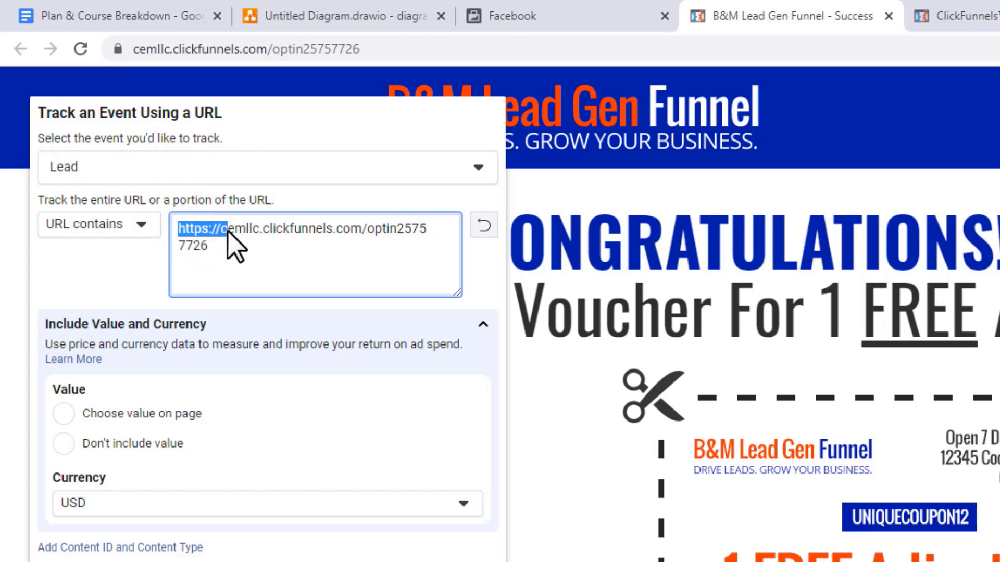
{"action": "left_click", "coordinate": [337, 230]}
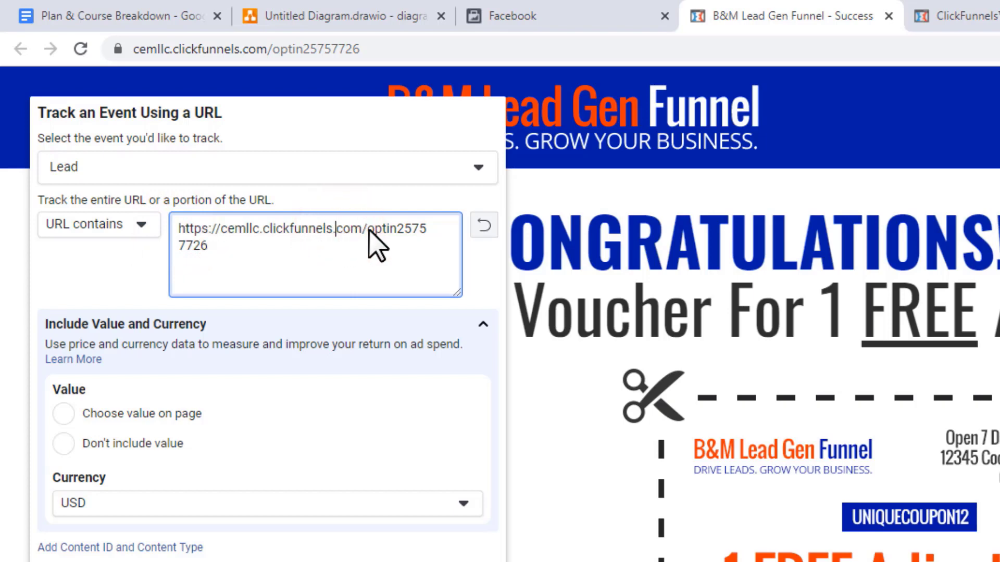
{"action": "left_click_drag", "start_coordinate": [366, 230], "coordinate": [152, 241]}
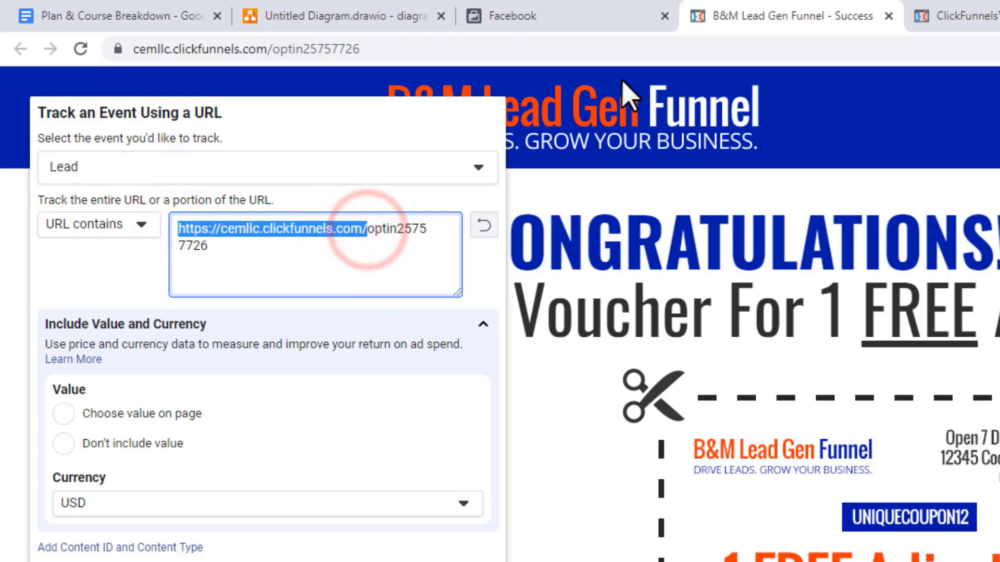
{"action": "key", "text": "BackSpace"}
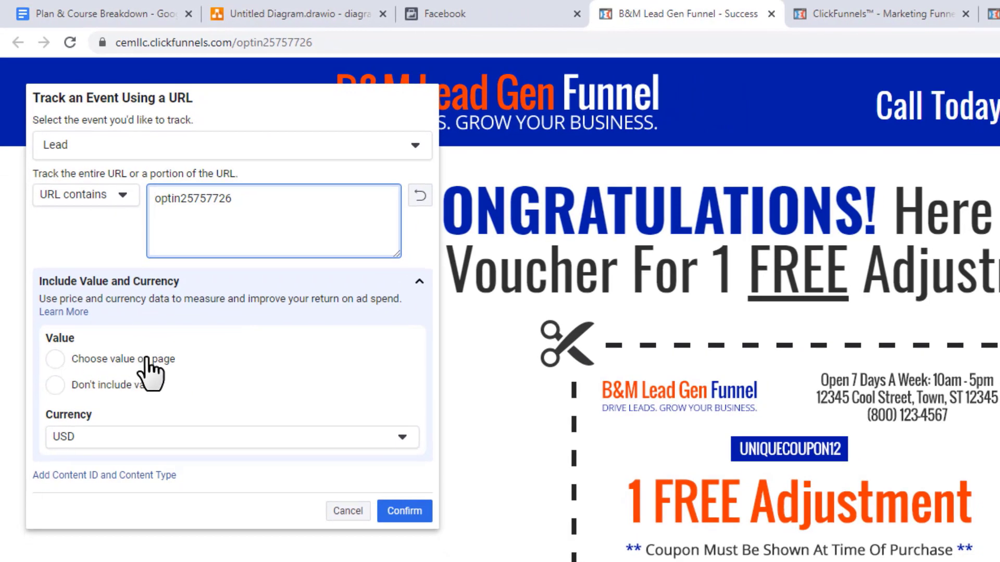
- Exclude the value from the Lead event, confirm it and review all of the pixel's events
{"action": "left_click", "coordinate": [132, 384]}
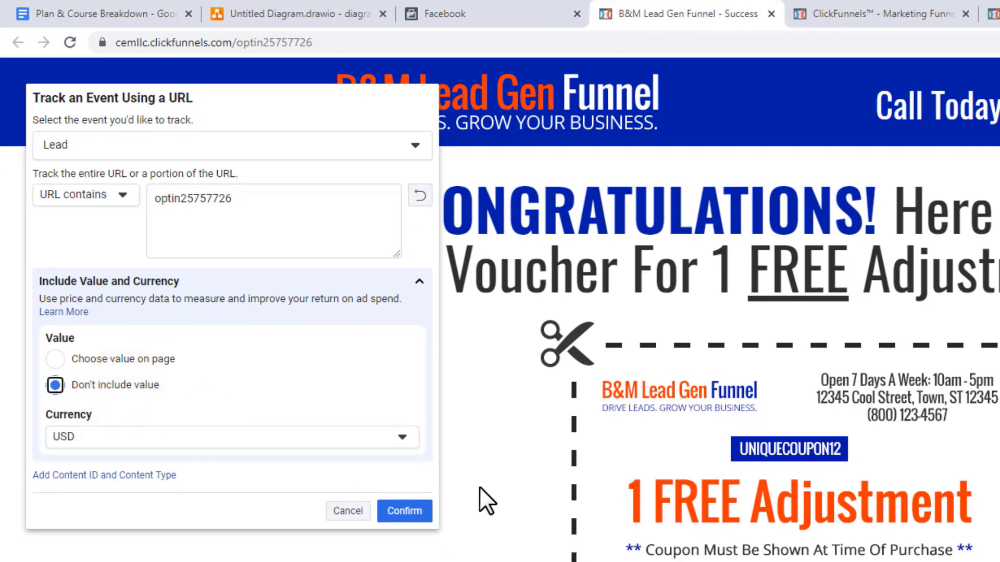
{"action": "left_click", "coordinate": [416, 508]}
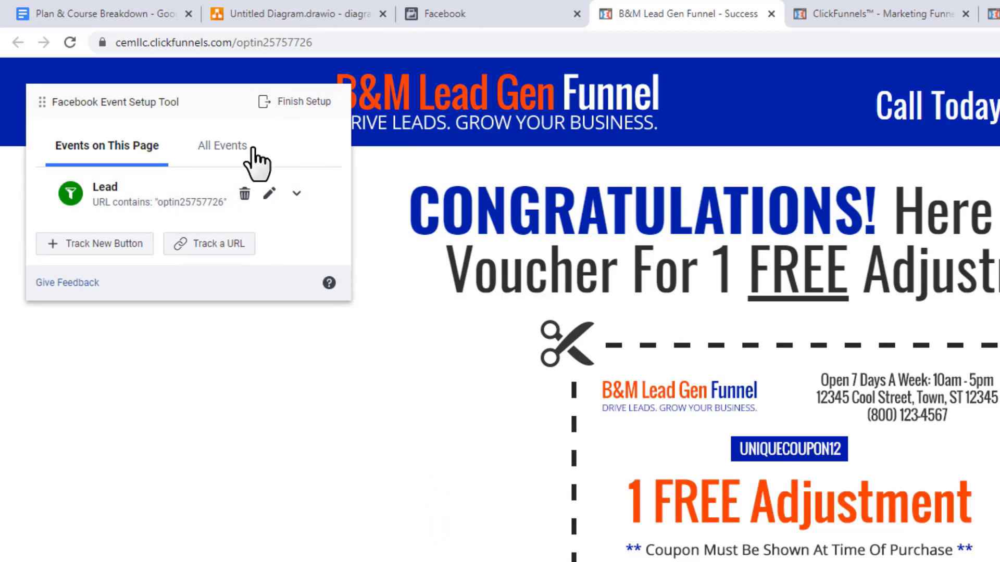
{"action": "left_click", "coordinate": [222, 147]}
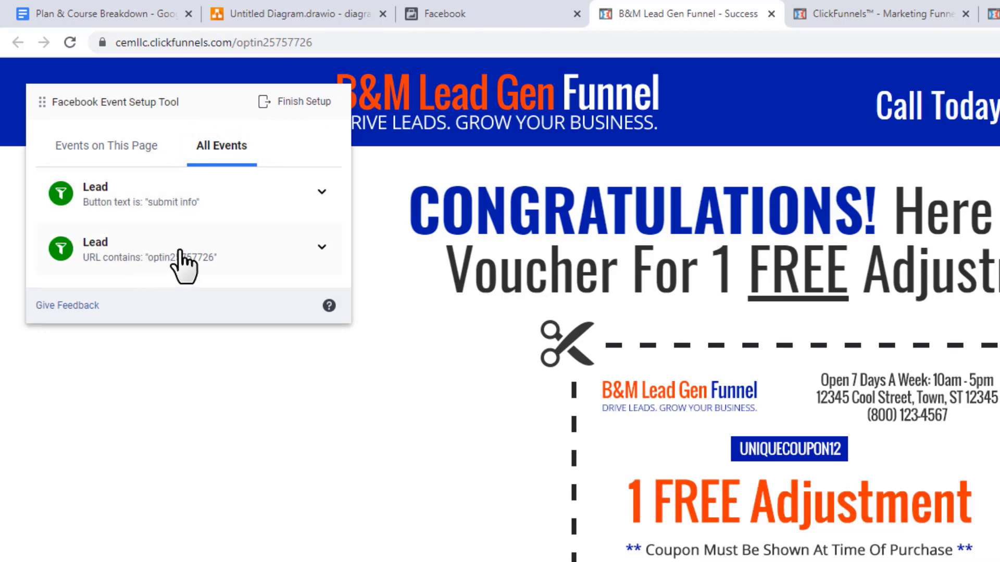
- Finish the event setup, skip the feedback with "Don't ask me again" enabled, close the Success page and reload the pixel overview
{"action": "left_click", "coordinate": [294, 102]}
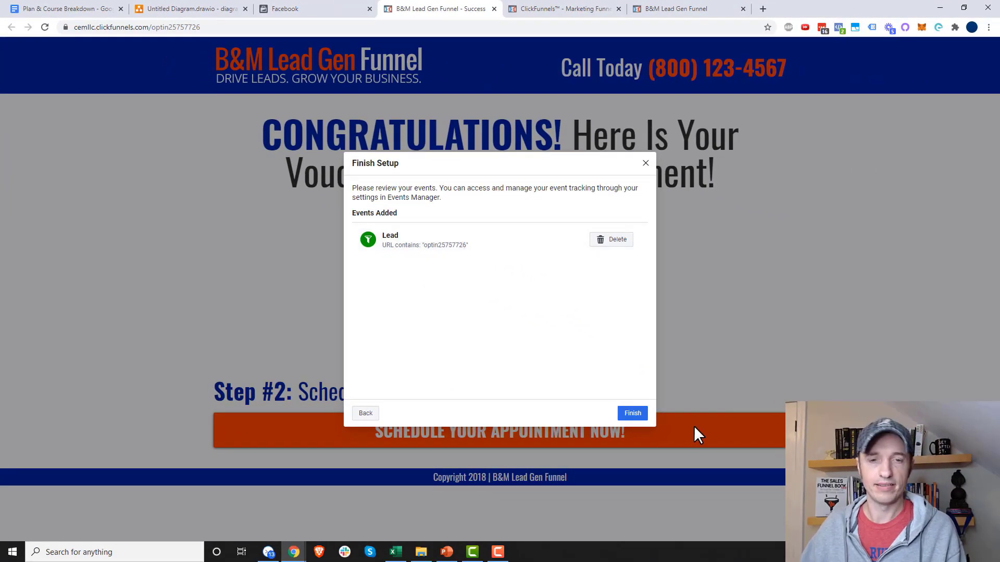
{"action": "left_click", "coordinate": [634, 414]}
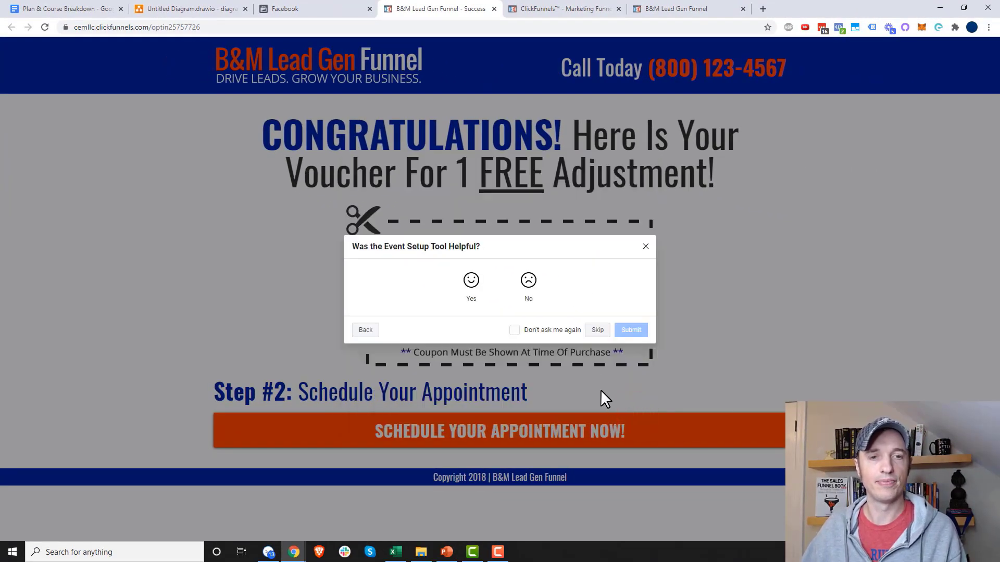
{"action": "left_click", "coordinate": [531, 332]}
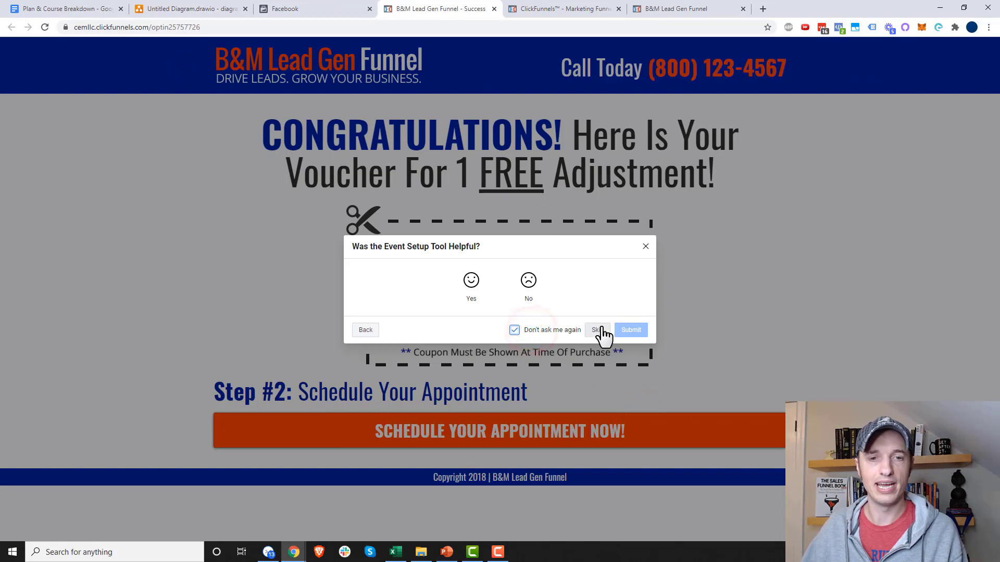
{"action": "left_click", "coordinate": [598, 332]}
{"action": "key", "text": "ctrl+w"}
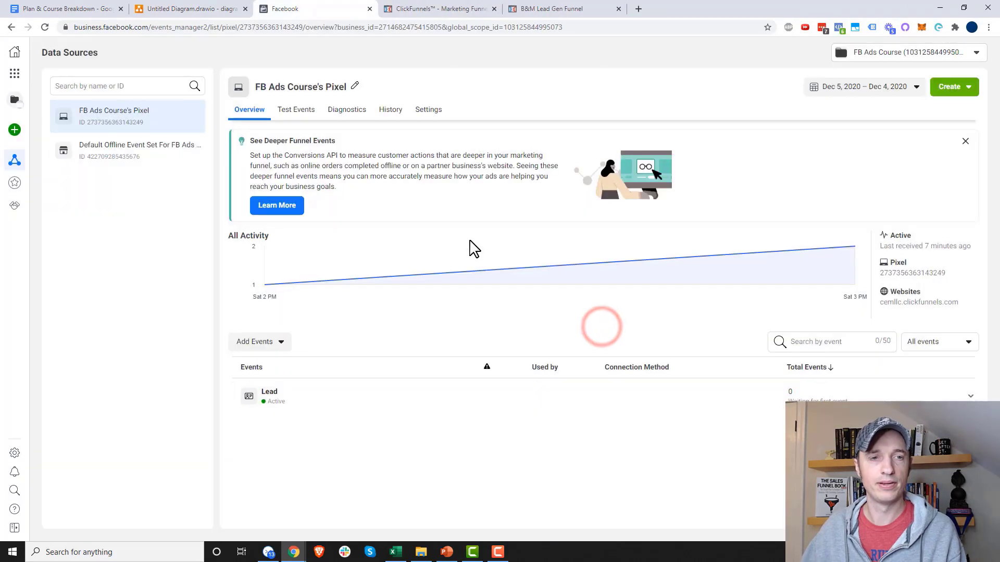
{"action": "left_click", "coordinate": [45, 28]}
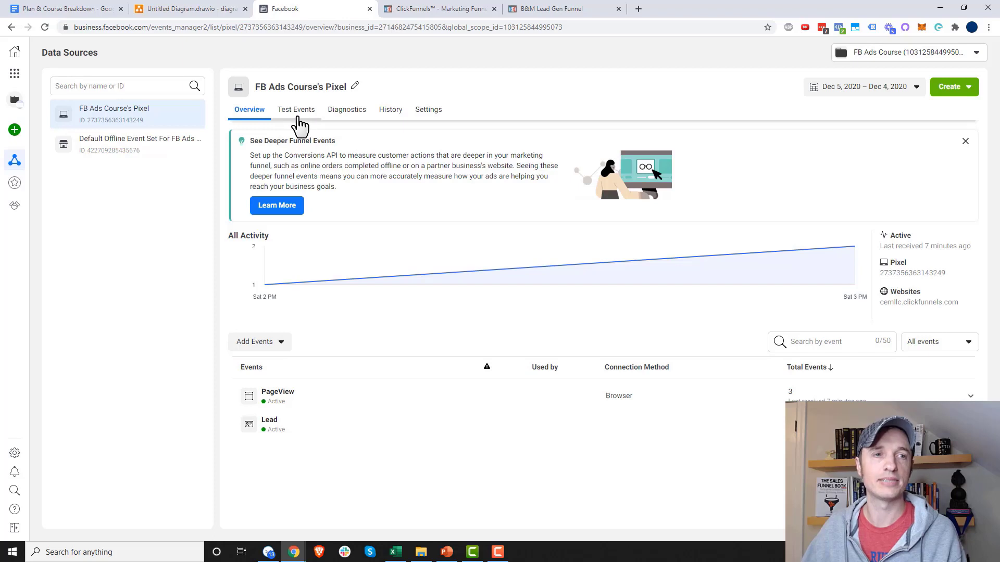
- Open Test Events for the FB Ads Course pixel and copy the B&M lead gen funnel's URL from ClickFunnels
{"action": "left_click", "coordinate": [295, 112]}
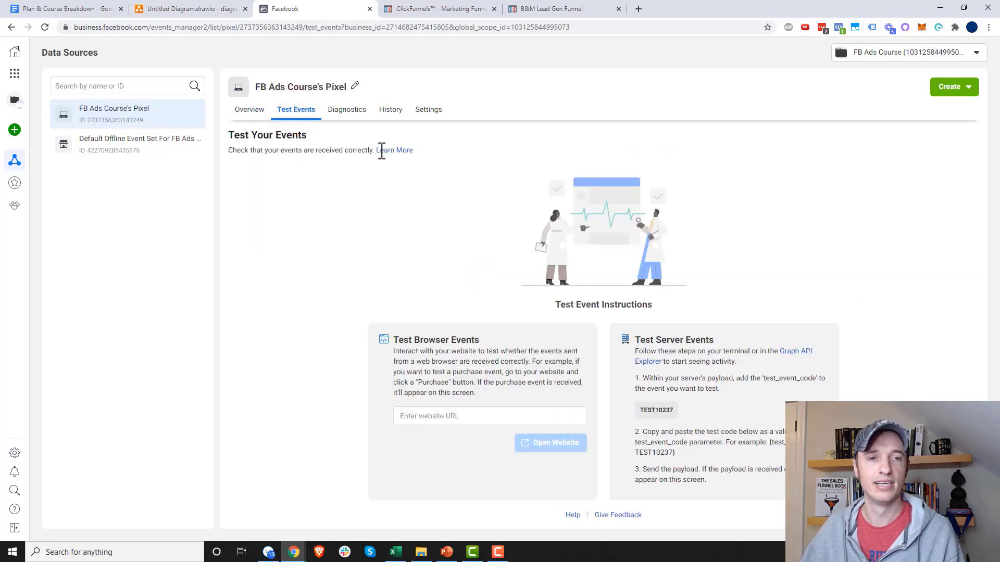
{"action": "left_click_drag", "start_coordinate": [400, 340], "coordinate": [550, 341]}
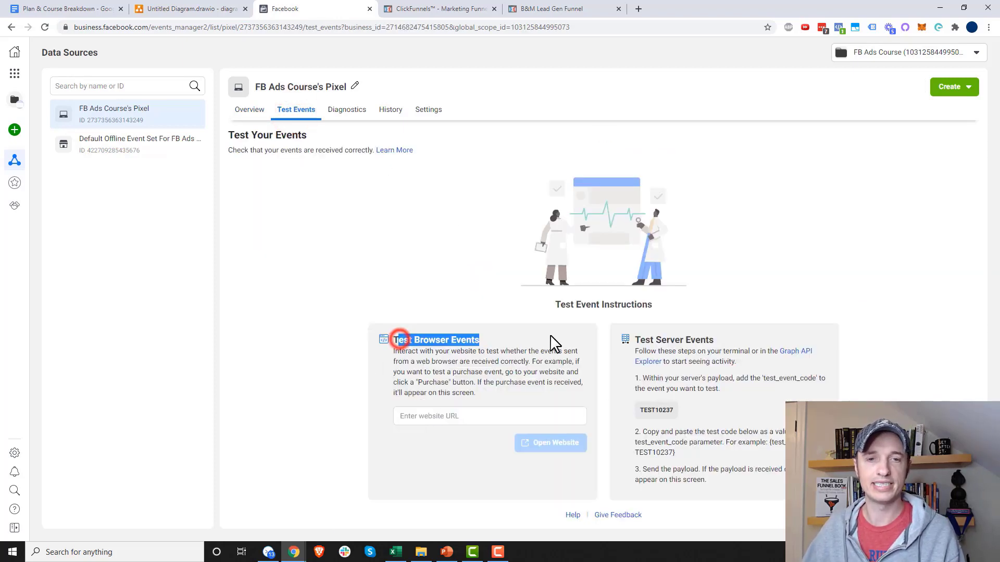
{"action": "left_click", "coordinate": [466, 415]}
{"action": "left_click", "coordinate": [440, 9]}
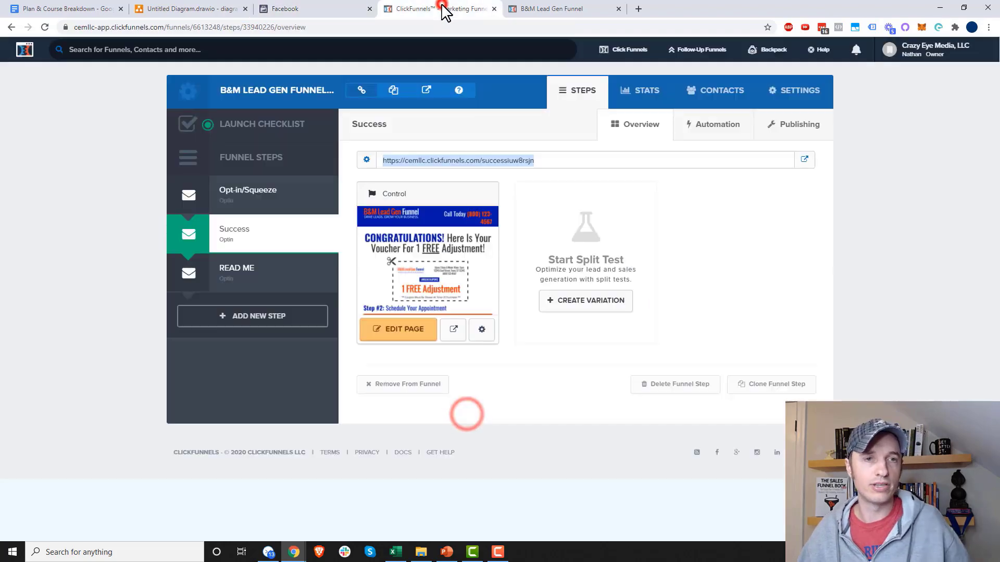
{"action": "left_click", "coordinate": [396, 91]}
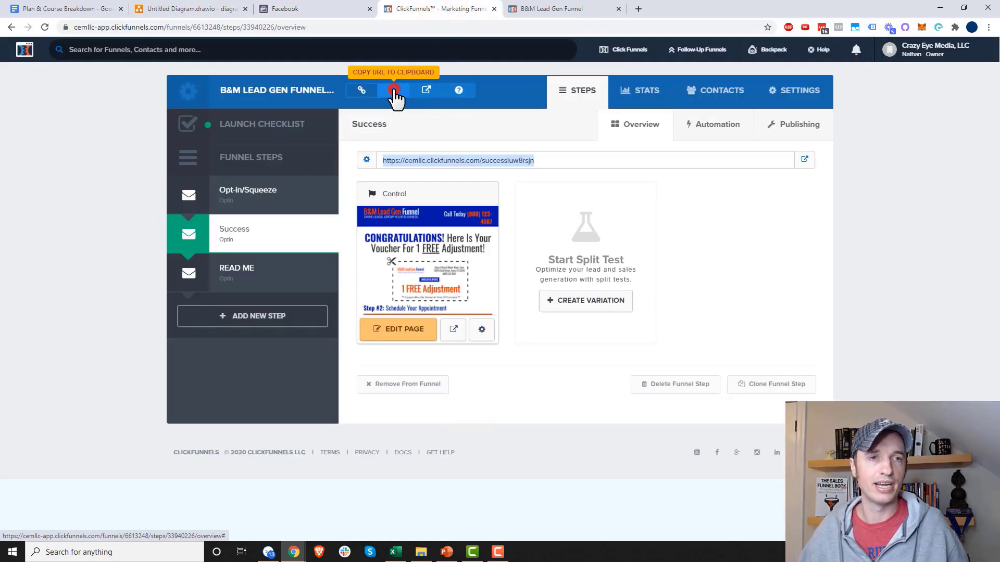
- Return to Facebook Events Manager and open the copied funnel URL for testing browser events
{"action": "left_click", "coordinate": [316, 9]}
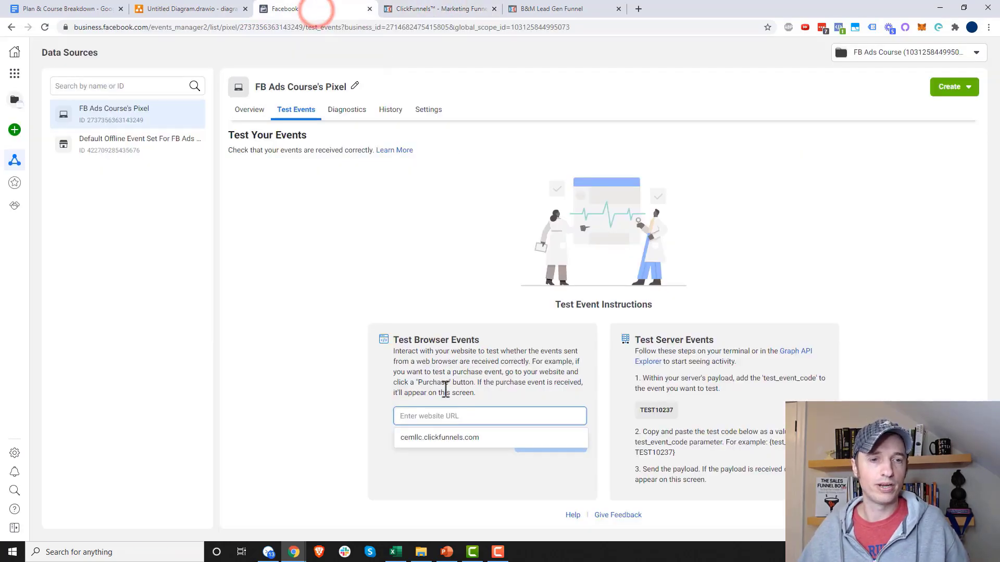
{"action": "type", "text": "https://cemllc.clickfunnels.com/copy-of-b-m-lead-gen-funnel9v7d0cbi"}
{"action": "left_click", "coordinate": [560, 446]}
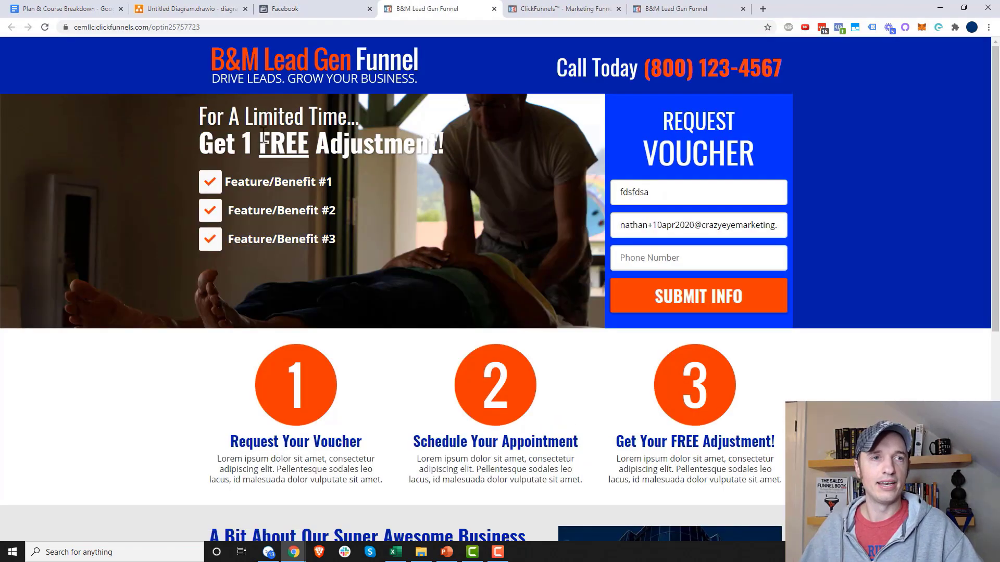
- Check the received test events in Events Manager and inspect the opt-in page with Facebook Pixel Helper
{"action": "mouse_move", "coordinate": [312, 21]}
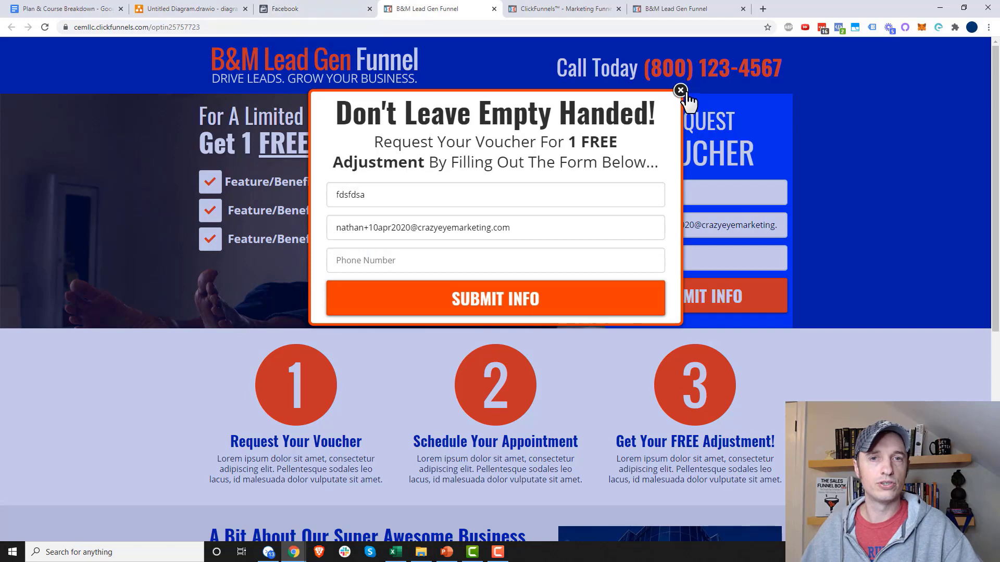
{"action": "left_click", "coordinate": [285, 8]}
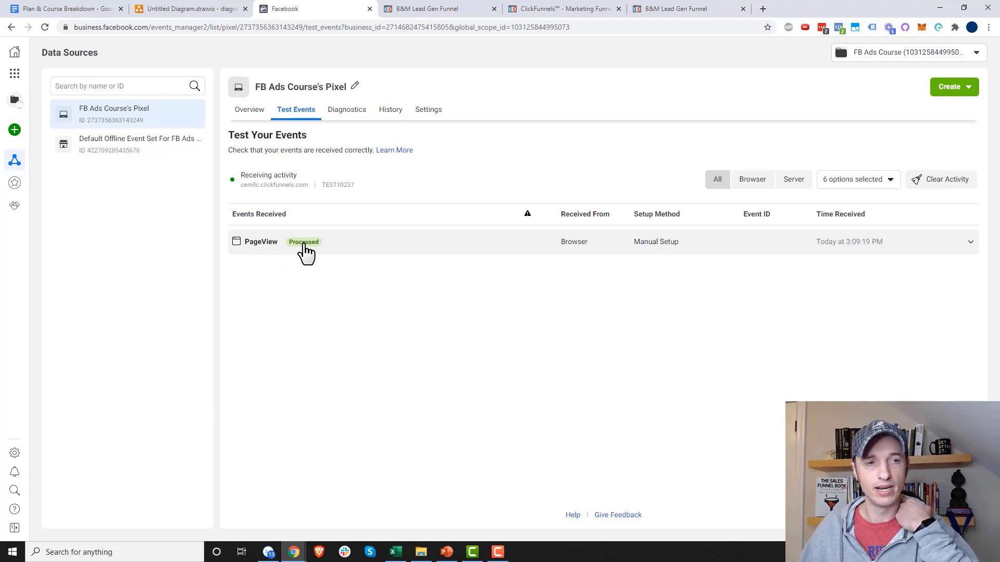
{"action": "left_click", "coordinate": [425, 9]}
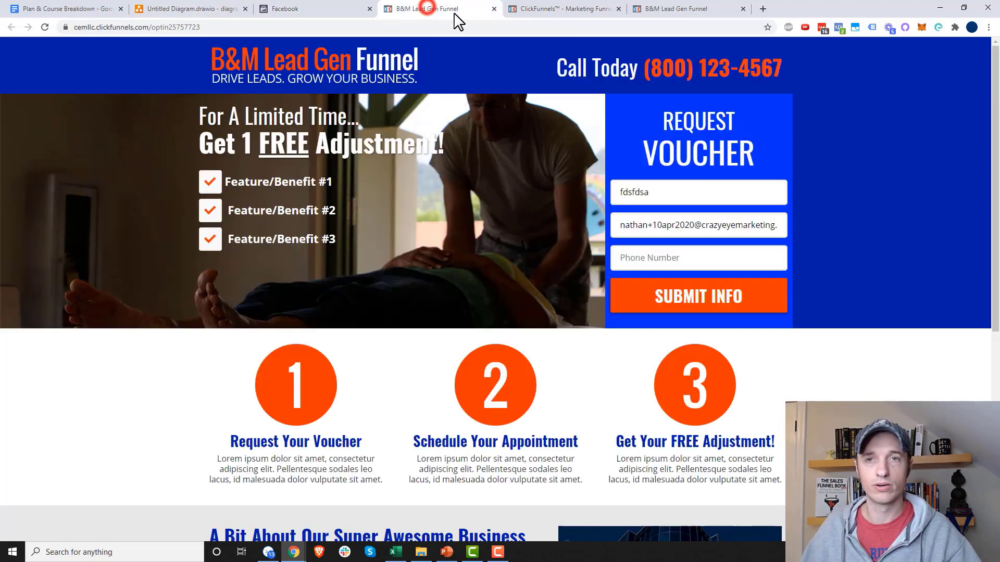
{"action": "left_click", "coordinate": [839, 28]}
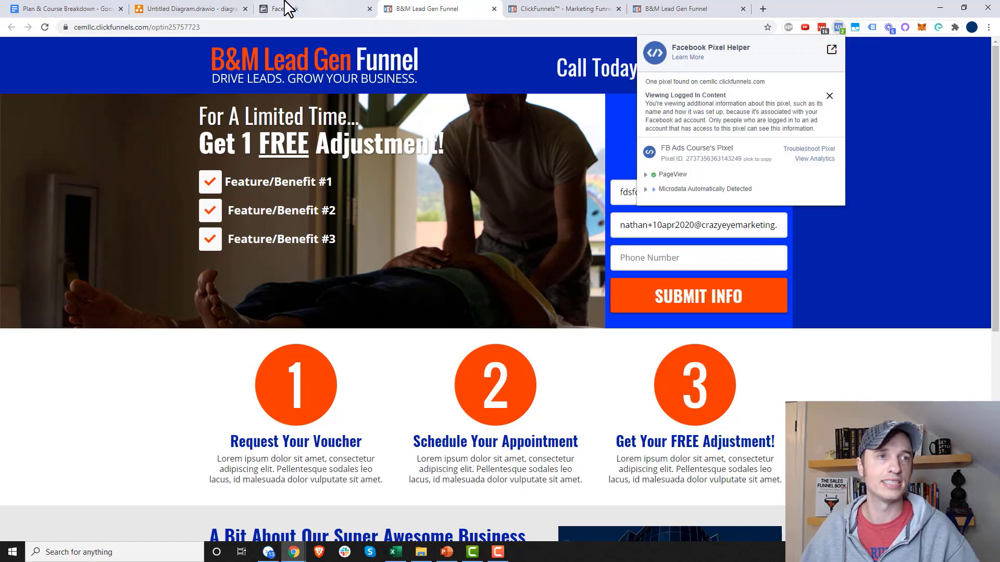
{"action": "left_click", "coordinate": [902, 259]}
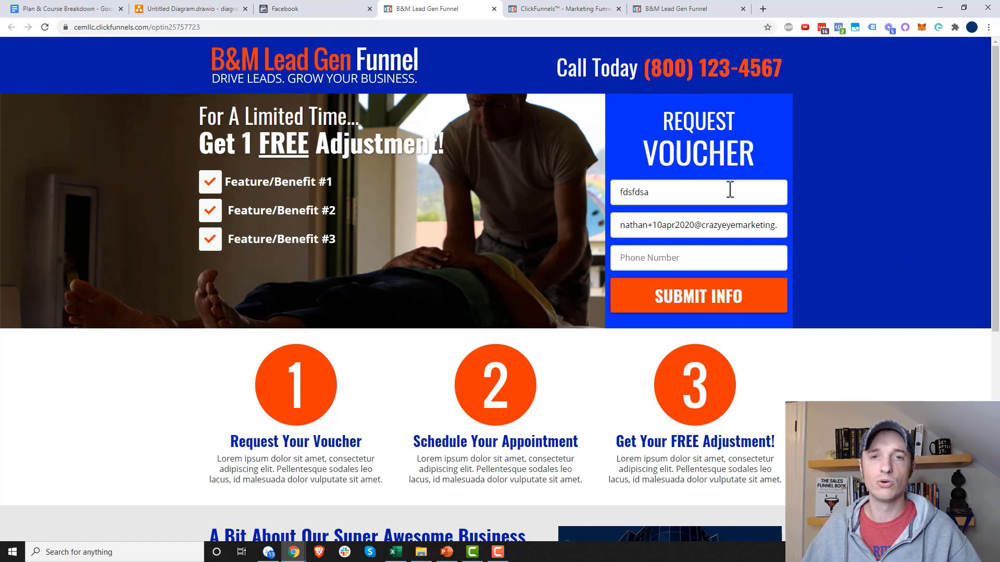
- Fill in the voucher request form with the name "Test Lead", a test e-mail address and a phone number, and submit it
{"action": "double_click", "coordinate": [710, 188]}
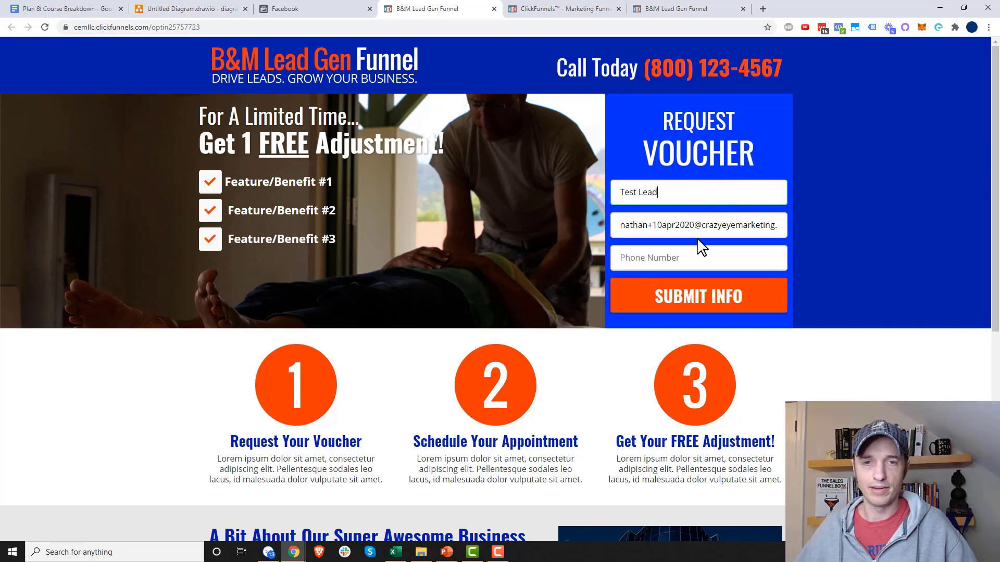
{"action": "left_click_drag", "start_coordinate": [695, 226], "coordinate": [655, 229]}
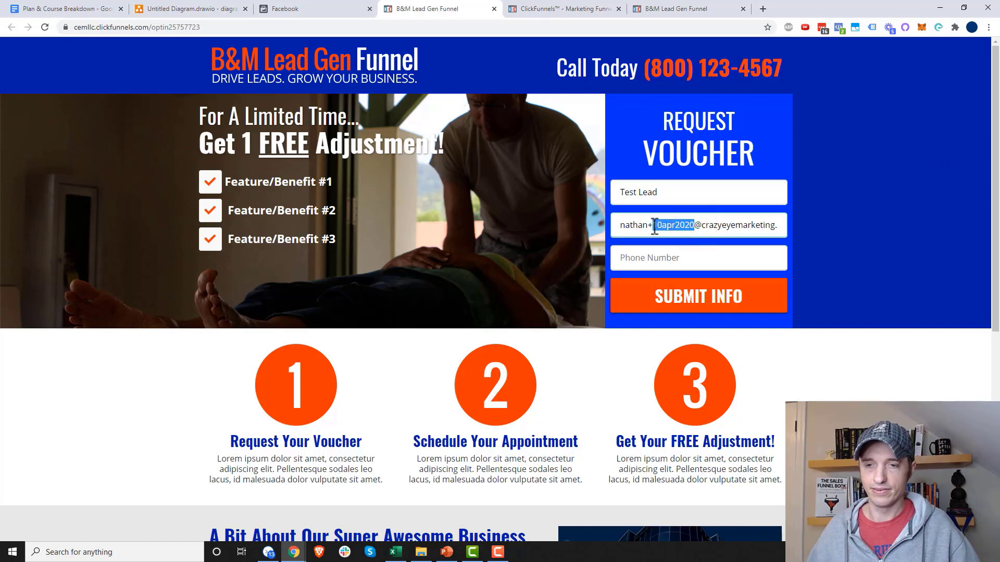
{"action": "type", "text": "05DEC2020"}
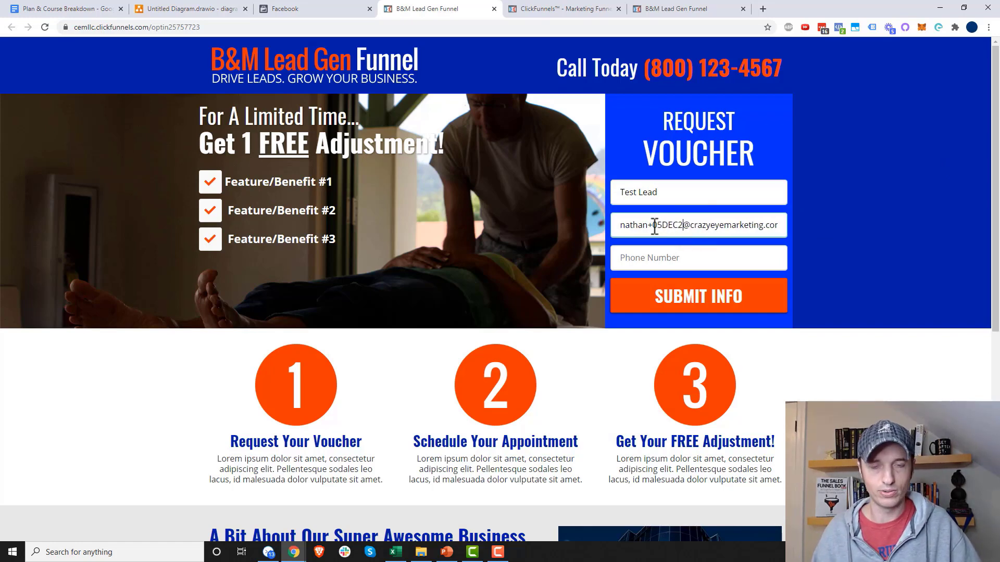
{"action": "left_click", "coordinate": [697, 259]}
{"action": "type", "text": "1234567890"}
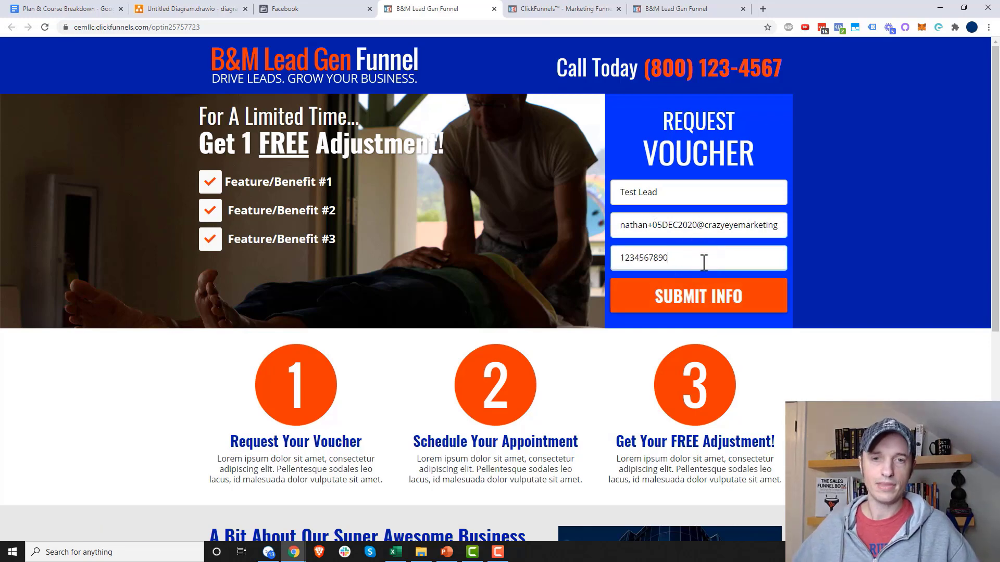
{"action": "left_click", "coordinate": [742, 305]}
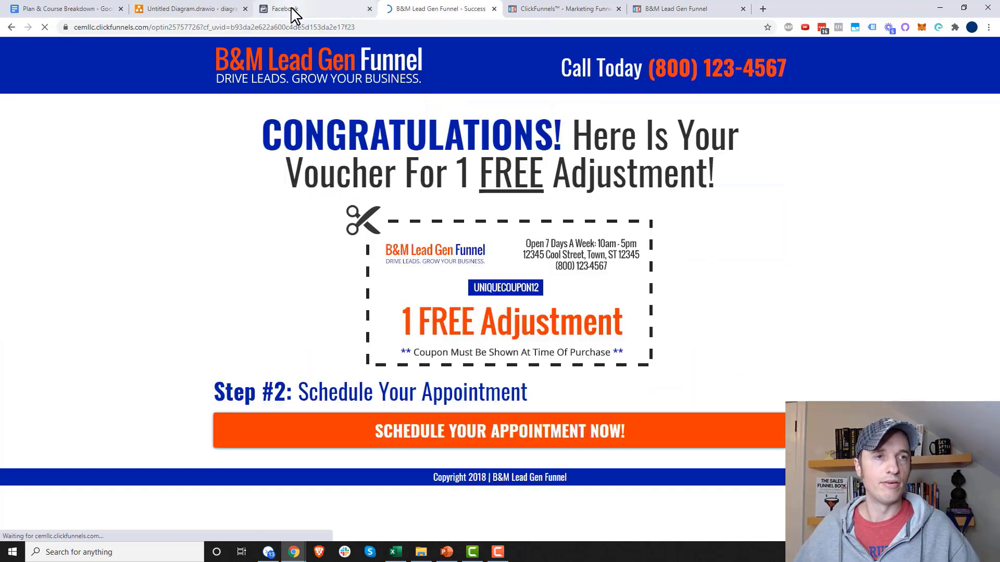
- Check the test events received after the form submission and inspect the Success page with Facebook Pixel Helper
{"action": "left_click", "coordinate": [293, 9]}
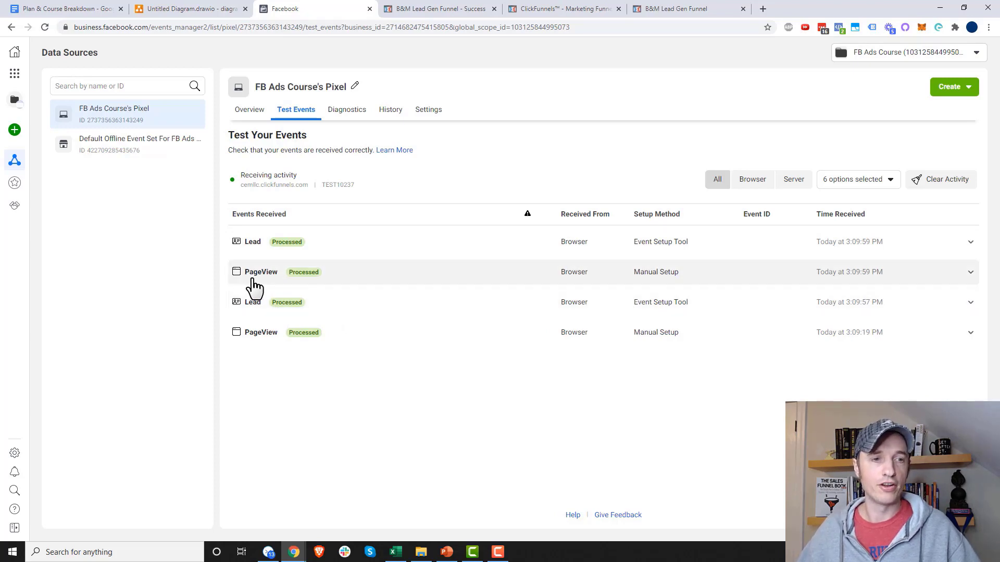
{"action": "left_click", "coordinate": [452, 9]}
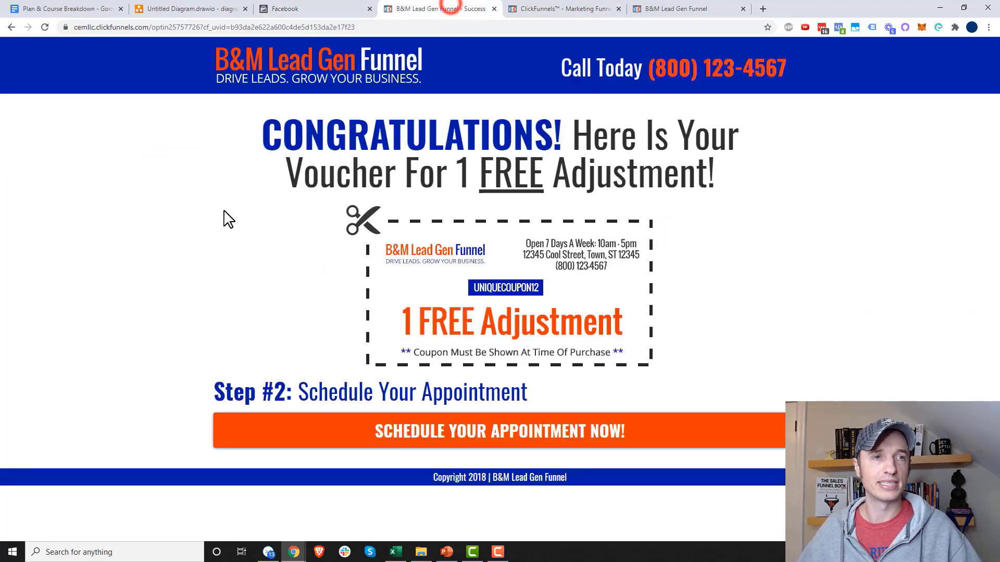
{"action": "left_click", "coordinate": [838, 27]}
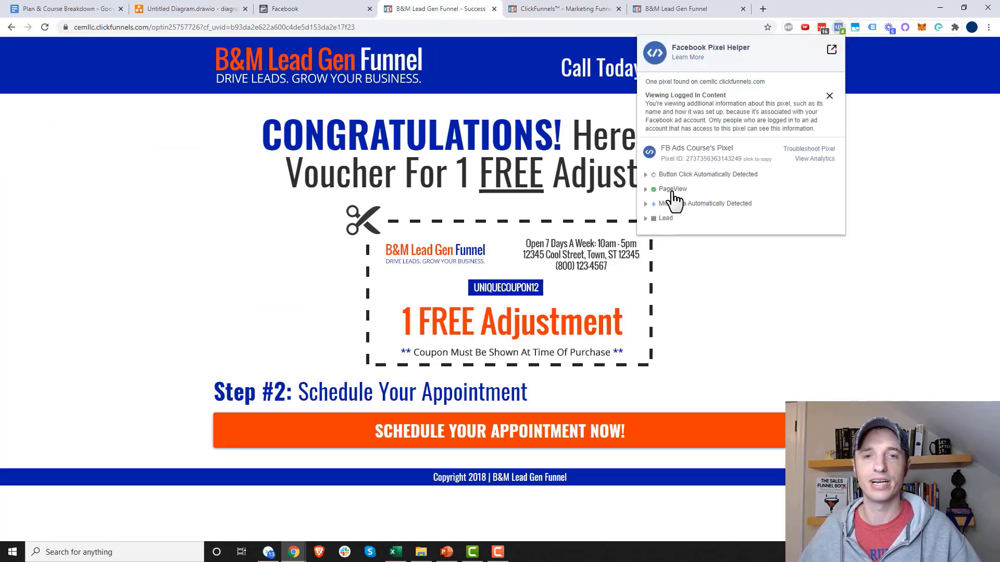
- Return to Events Manager and compare the URLs and triggers of the two received Lead events
{"action": "left_click", "coordinate": [324, 9]}
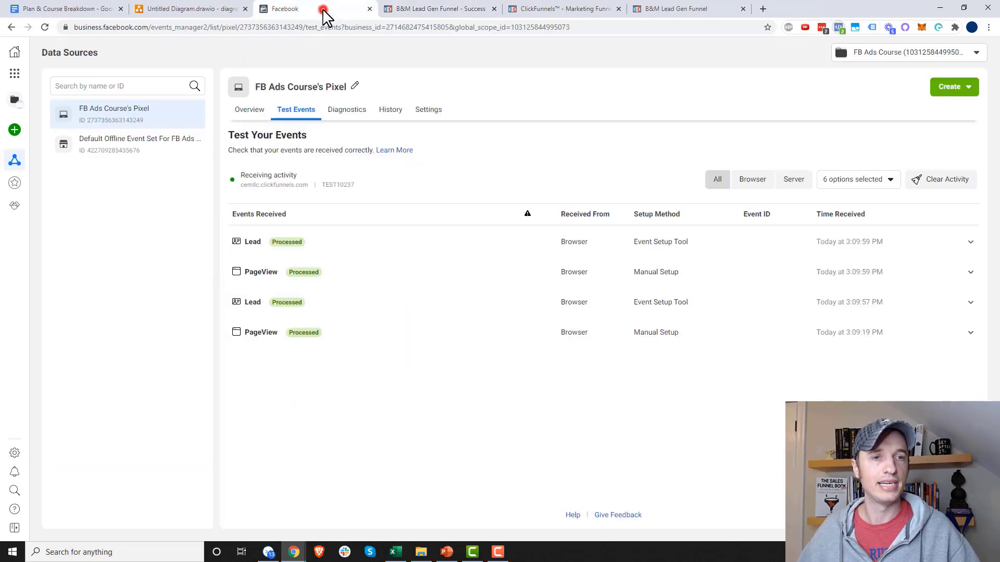
{"action": "left_click", "coordinate": [258, 247]}
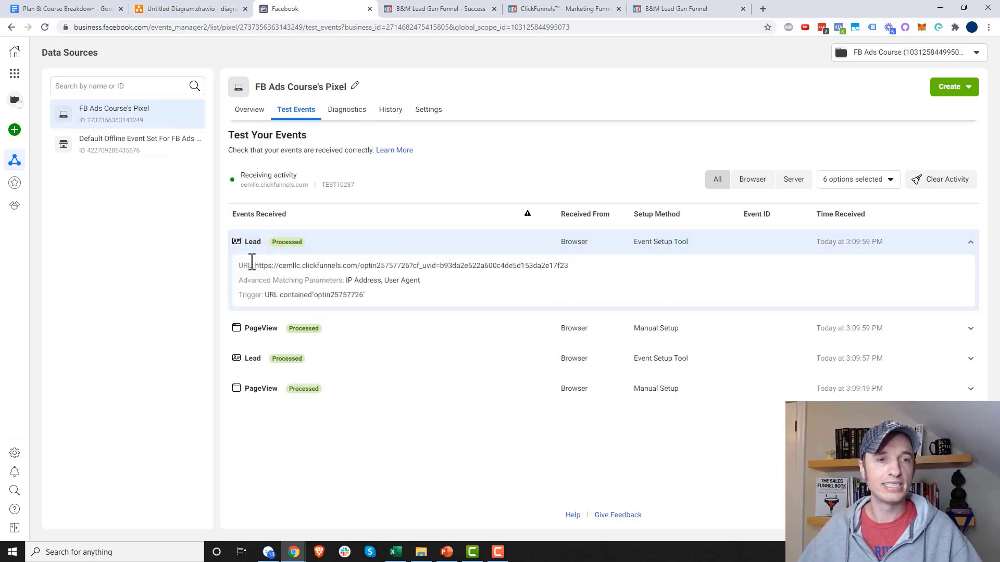
{"action": "left_click_drag", "start_coordinate": [256, 267], "coordinate": [583, 272]}
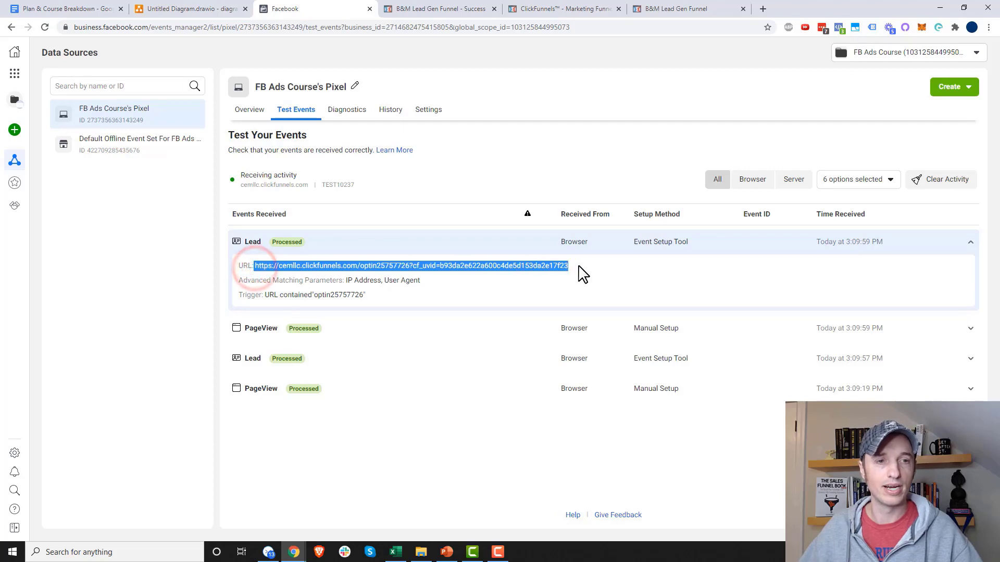
{"action": "left_click", "coordinate": [255, 360]}
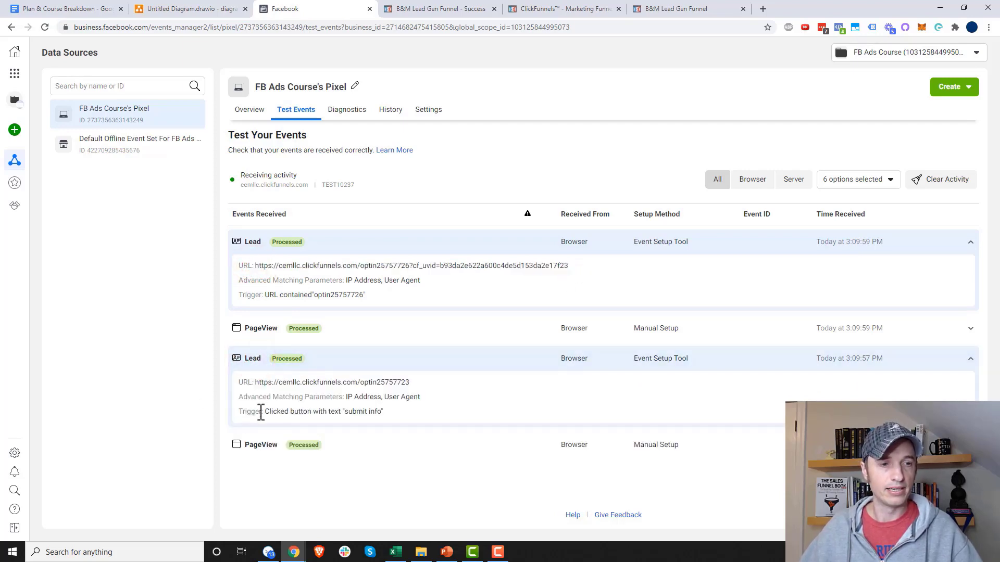
{"action": "mouse_move", "coordinate": [266, 412]}
{"action": "left_mouse_down"}
{"action": "mouse_move", "coordinate": [409, 417]}
{"action": "mouse_move", "coordinate": [264, 413]}
{"action": "left_mouse_up"}
{"action": "left_click", "coordinate": [391, 413]}
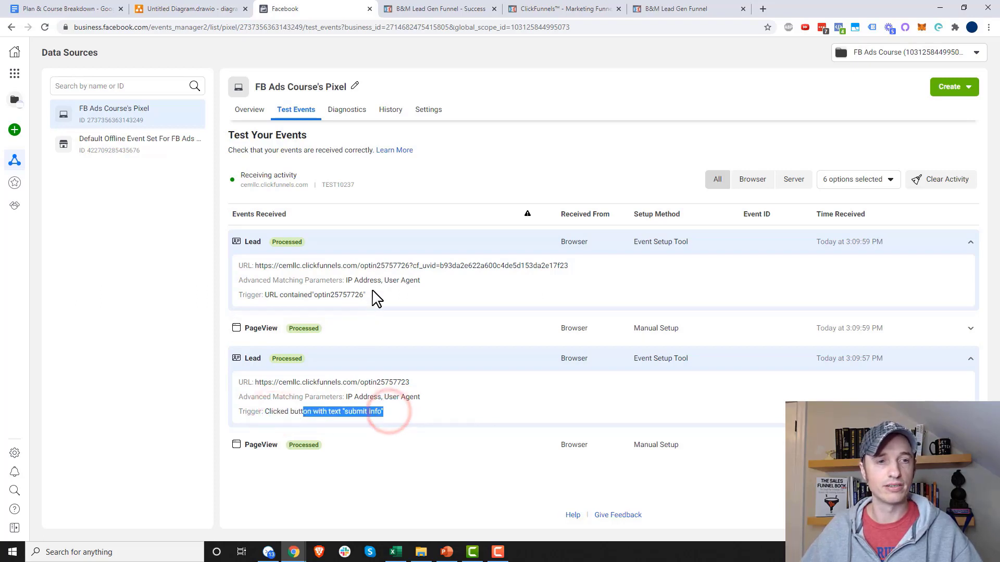
{"action": "left_click_drag", "start_coordinate": [373, 295], "coordinate": [244, 299]}
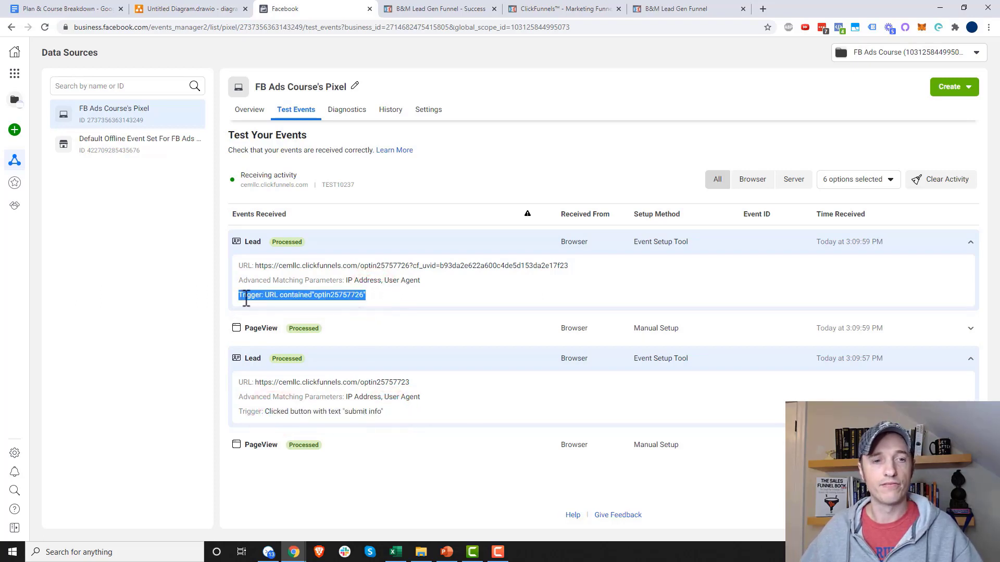
{"action": "left_click_drag", "start_coordinate": [384, 414], "coordinate": [247, 413]}
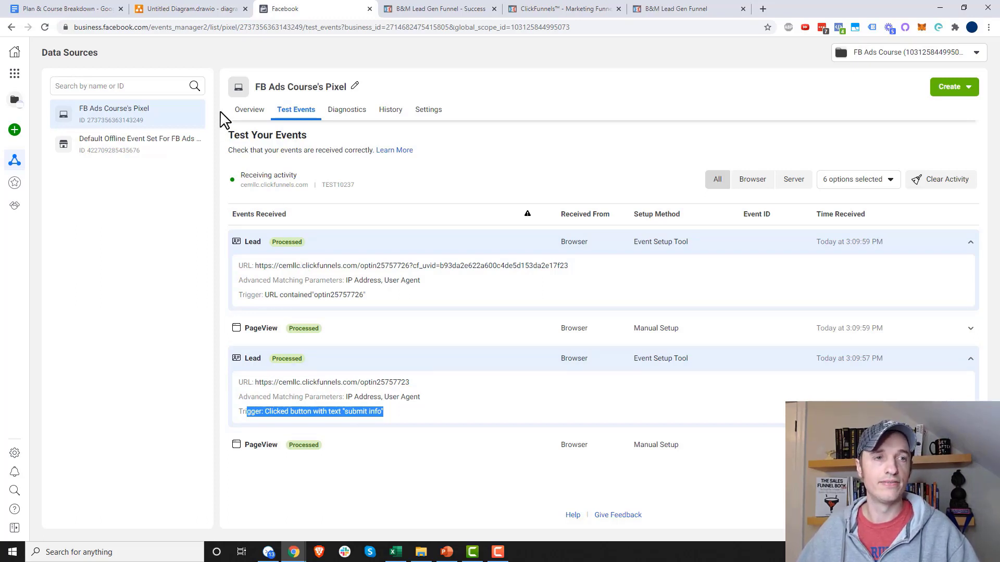
- Start adding events from the pixel's overview and open the Event Setup Tool
{"action": "left_click", "coordinate": [253, 115]}
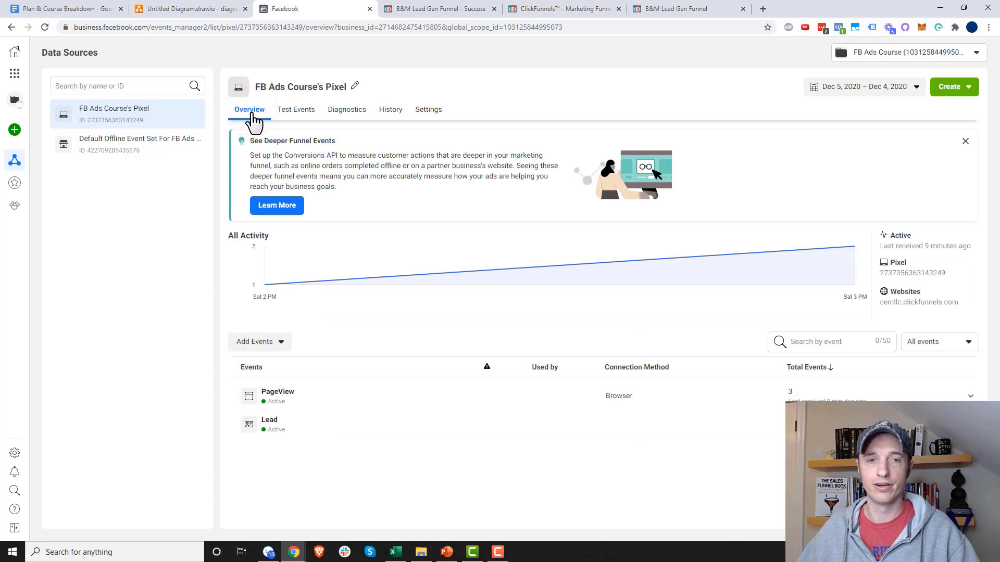
{"action": "left_click", "coordinate": [275, 347]}
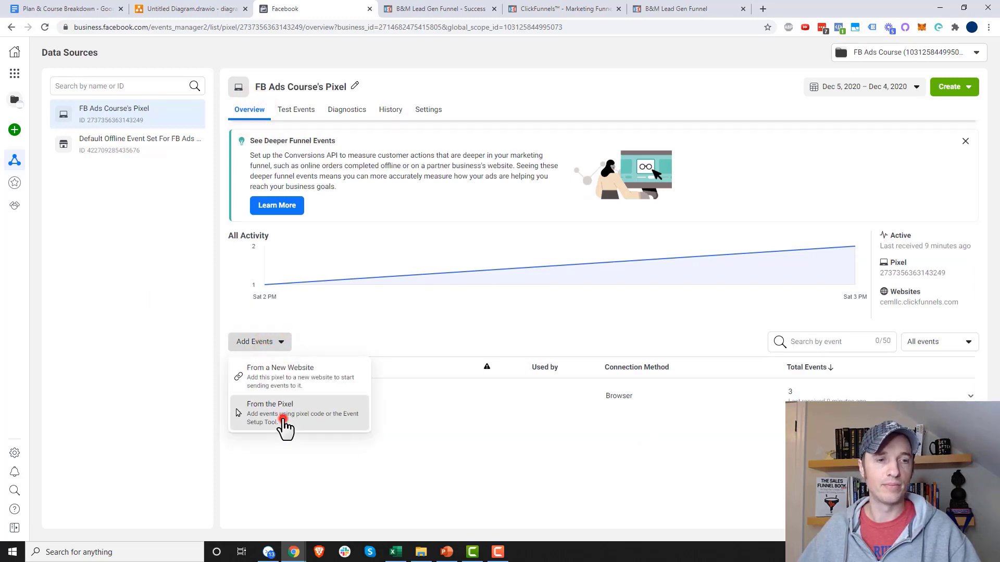
{"action": "left_click", "coordinate": [286, 425]}
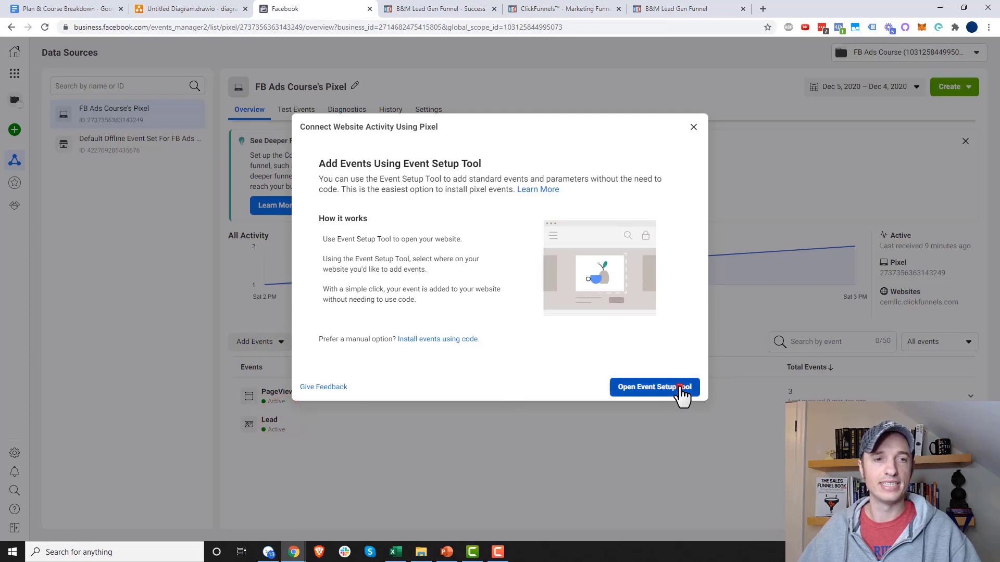
{"action": "left_click", "coordinate": [679, 388]}
- Switch to ClickFunnels, select the Opt-in/Squeeze step and copy the funnel URL
{"action": "left_click", "coordinate": [440, 9]}
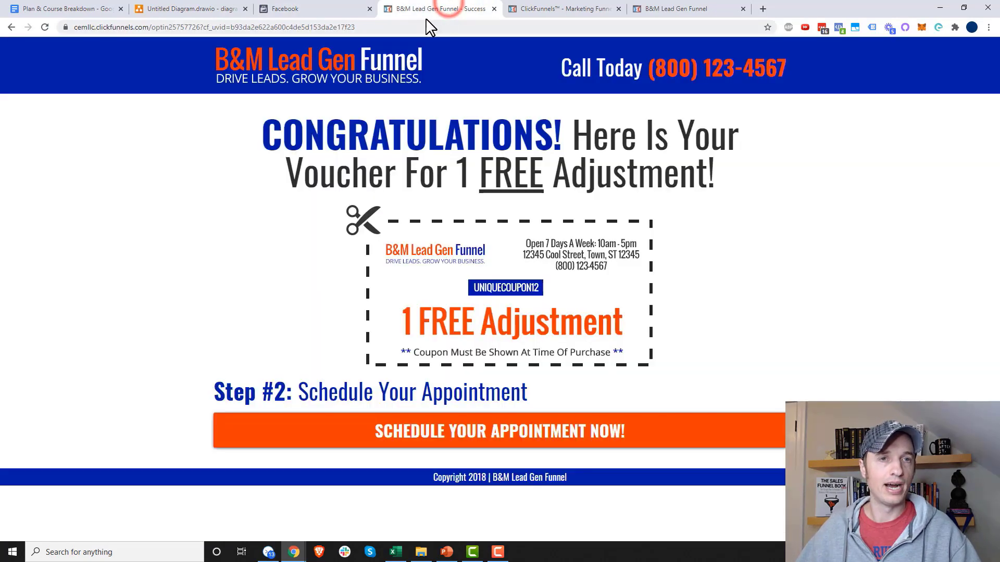
{"action": "left_click", "coordinate": [558, 9]}
{"action": "left_click", "coordinate": [266, 195]}
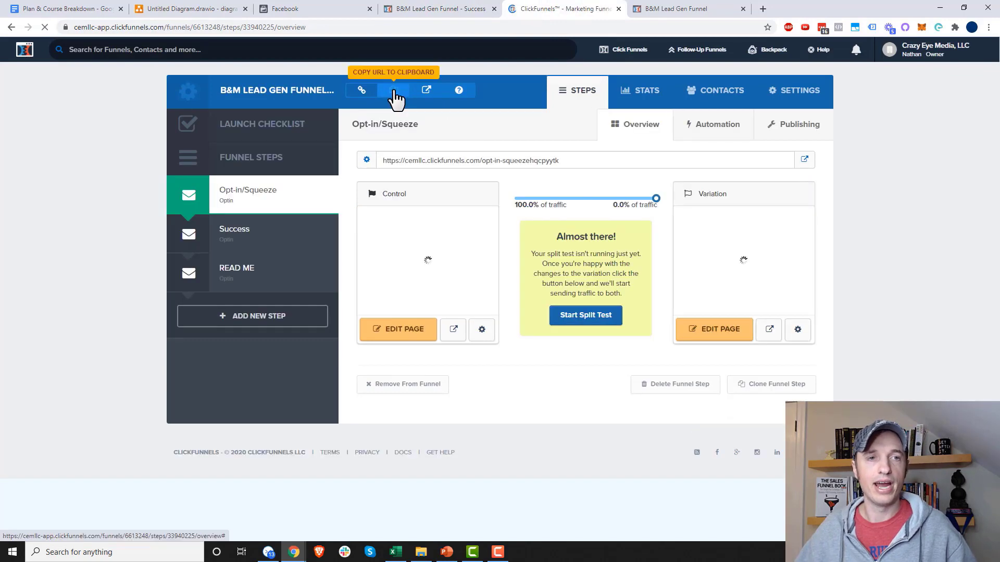
{"action": "left_click", "coordinate": [394, 91]}
- Return to Events Manager, enter the copied funnel URL in the Event Setup Tool and open the website
{"action": "left_click", "coordinate": [440, 8]}
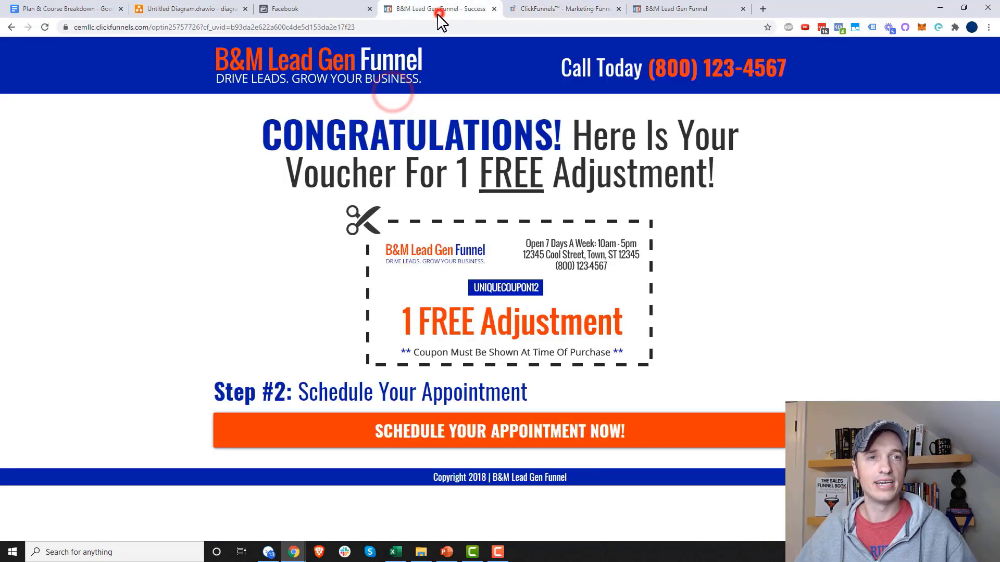
{"action": "left_click", "coordinate": [336, 9]}
{"action": "left_click", "coordinate": [431, 242]}
{"action": "key", "text": "ctrl+v"}
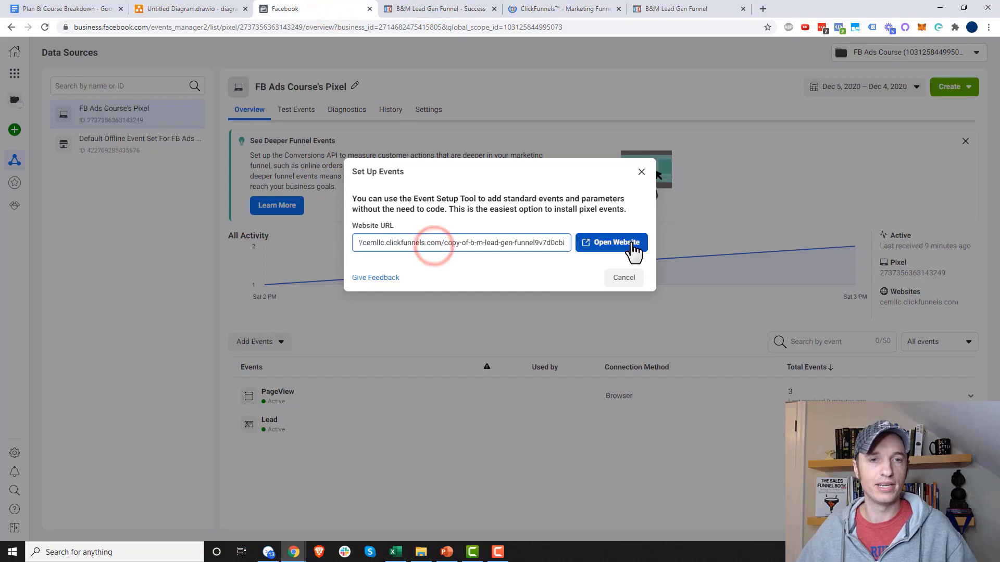
{"action": "left_click", "coordinate": [632, 243]}
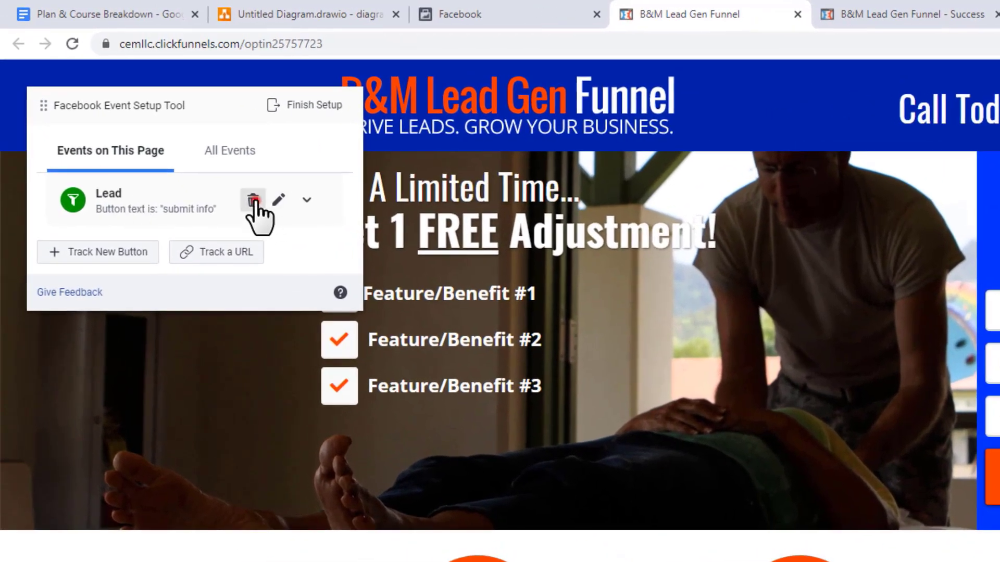
- Delete the opt-in page's Lead event for the "submit info" button and review all remaining events
{"action": "left_click", "coordinate": [217, 172]}
{"action": "left_click", "coordinate": [214, 198]}
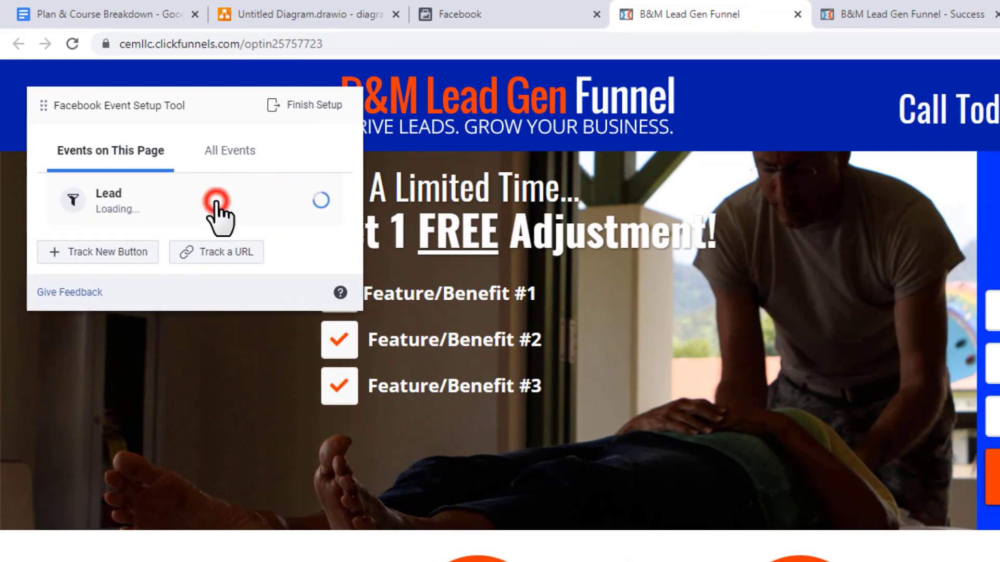
{"action": "left_click", "coordinate": [227, 149]}
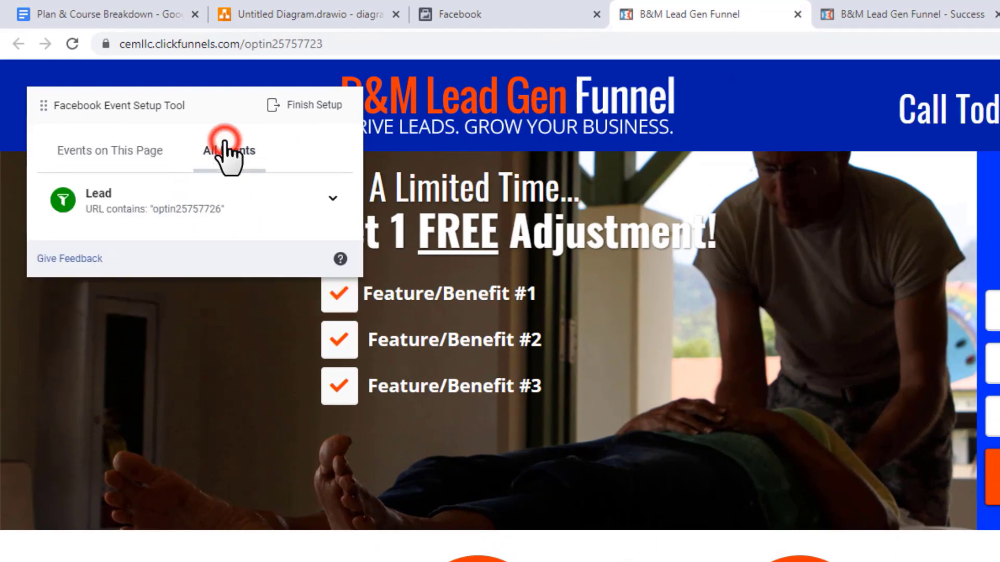
{"action": "left_click", "coordinate": [110, 150]}
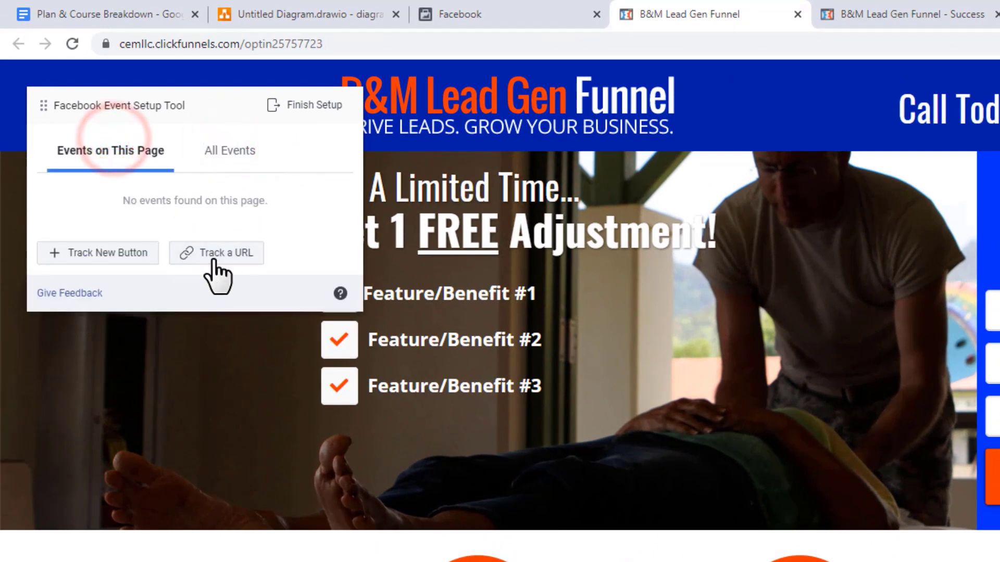
- Start tracking a URL on the opt-in page and choose View Content as its event
{"action": "left_click", "coordinate": [224, 254]}
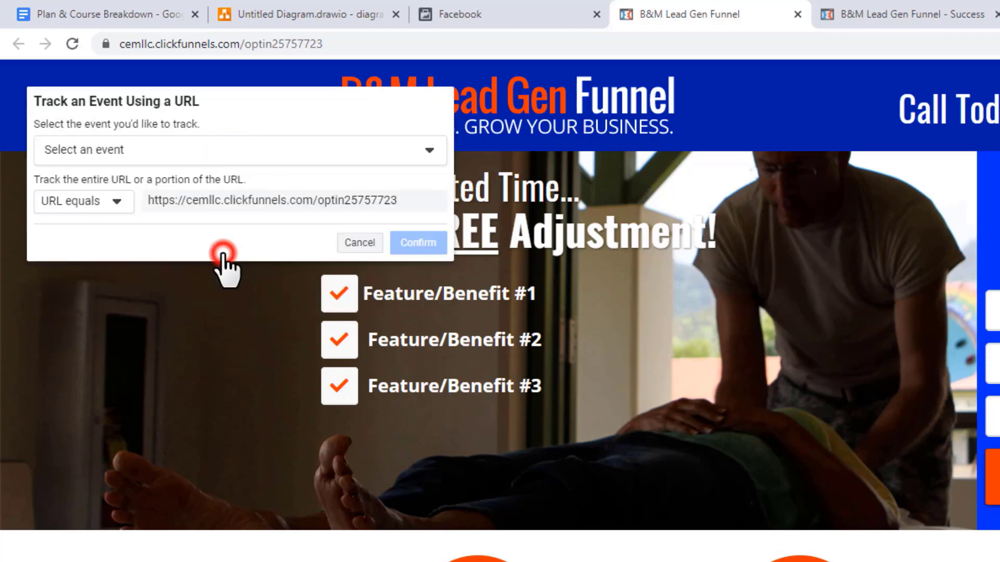
{"action": "left_click", "coordinate": [142, 153]}
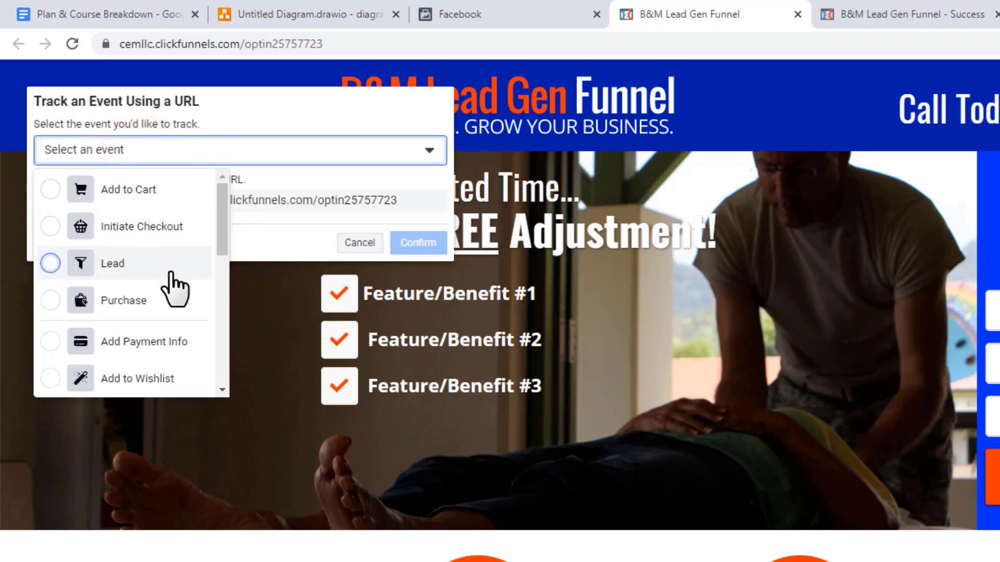
{"action": "scroll", "coordinate": [175, 289], "scroll_direction": "down", "scroll_amount": 2}
{"action": "scroll", "coordinate": [175, 289], "scroll_direction": "down", "scroll_amount": 7}
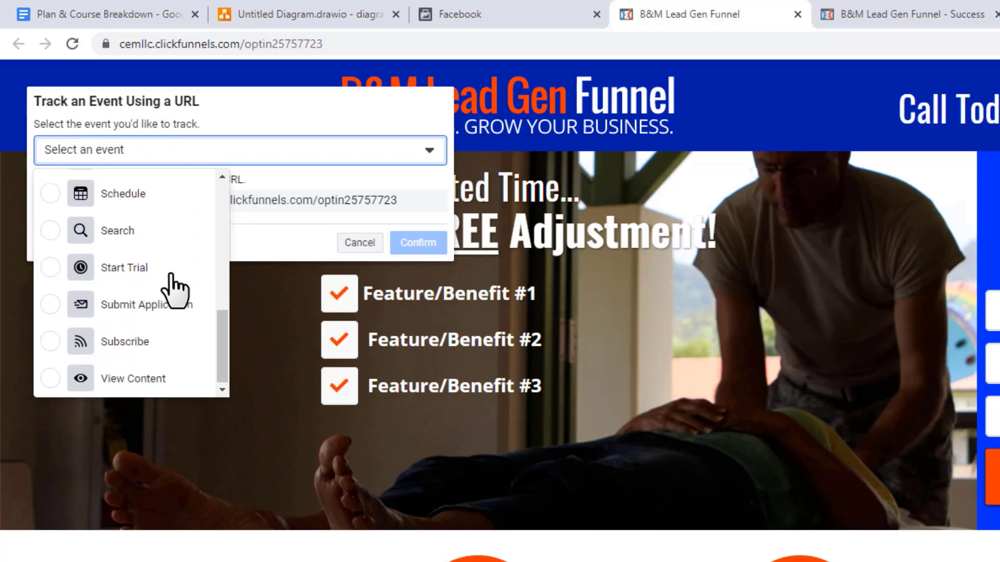
{"action": "left_click", "coordinate": [134, 380]}
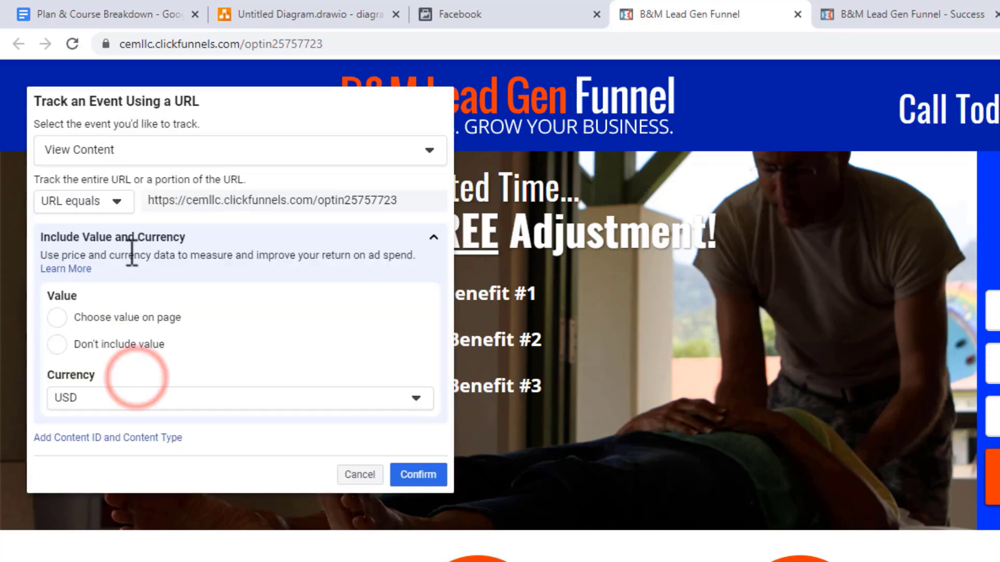
- Set the View Content rule to URL contains "optin25757723", choose not to include a value, and confirm the event
{"action": "left_click", "coordinate": [69, 199]}
{"action": "left_click", "coordinate": [101, 258]}
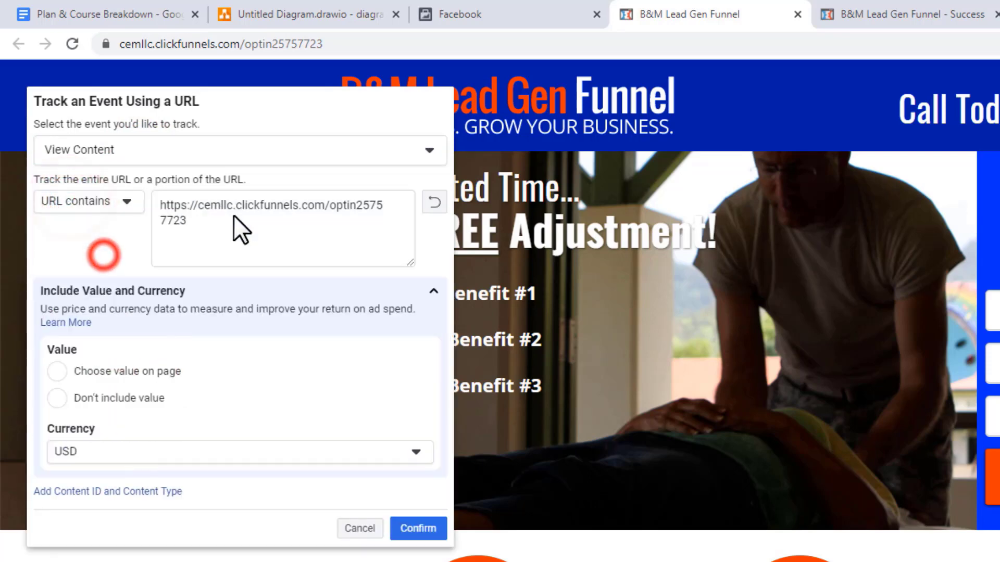
{"action": "left_click", "coordinate": [332, 203]}
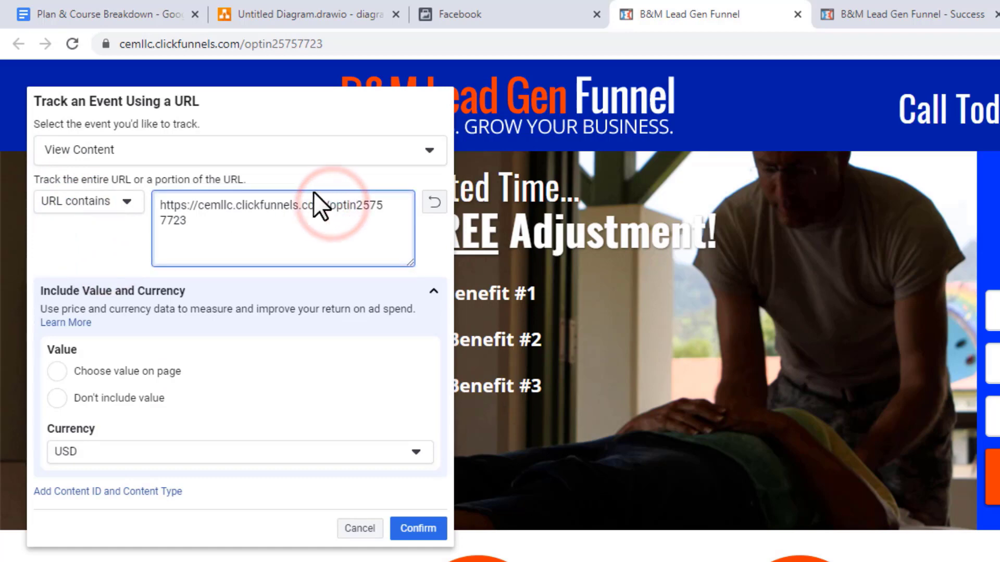
{"action": "left_click", "coordinate": [325, 203], "text": "shift"}
{"action": "key", "text": "BackSpace"}
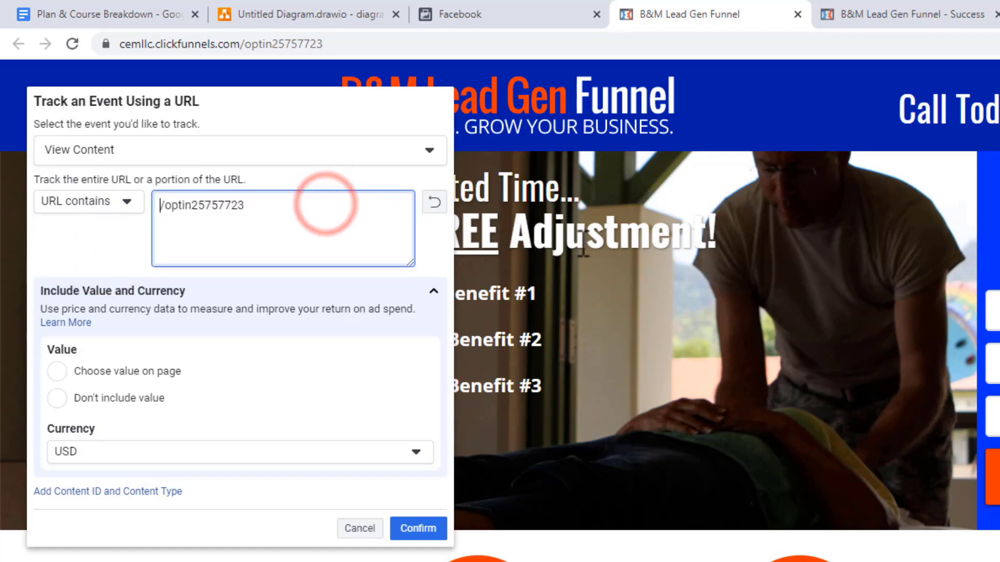
{"action": "left_click", "coordinate": [97, 395]}
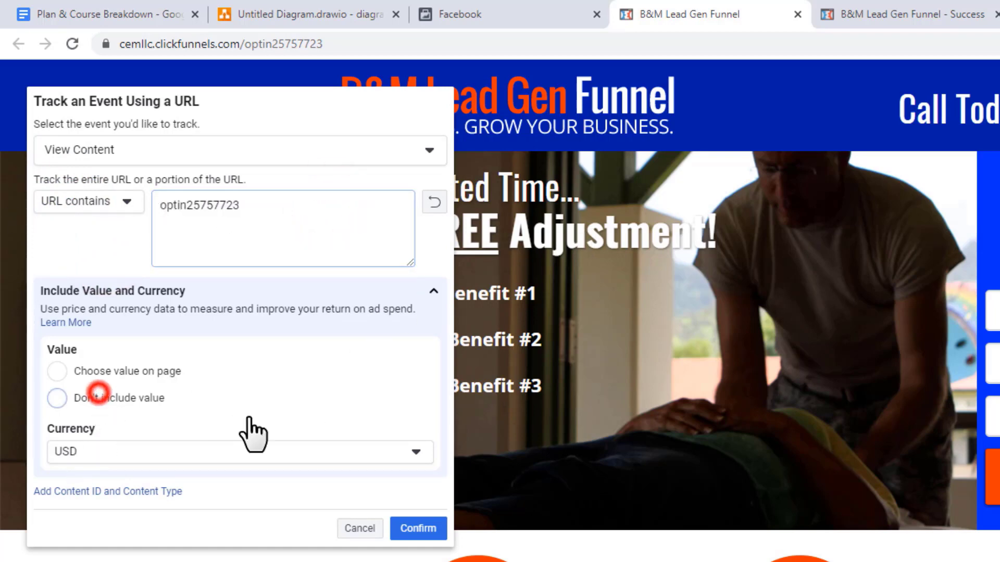
{"action": "left_click", "coordinate": [433, 529]}
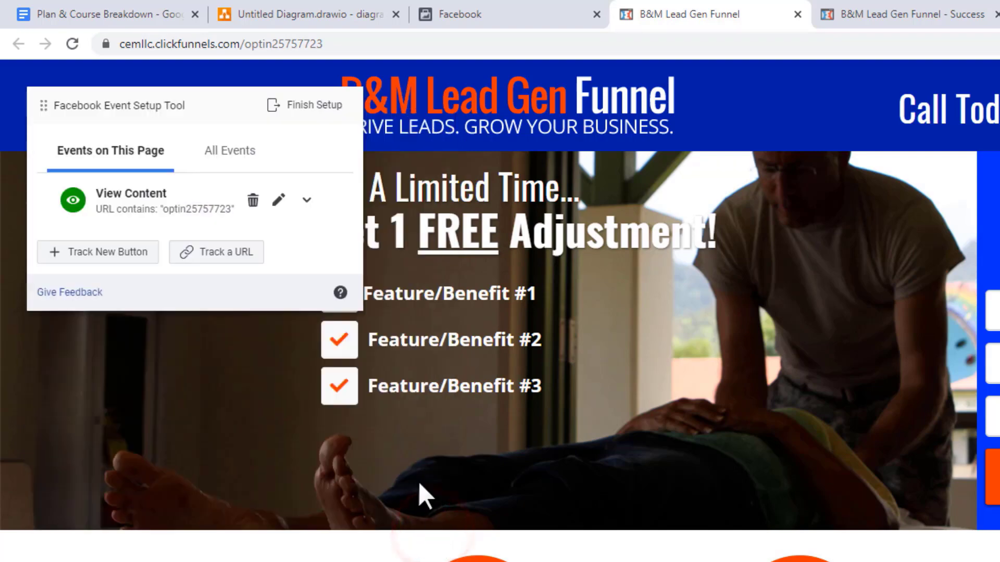
- Finish the event setup and skip the feedback survey with "Don't ask me again" enabled
{"action": "left_click", "coordinate": [337, 107]}
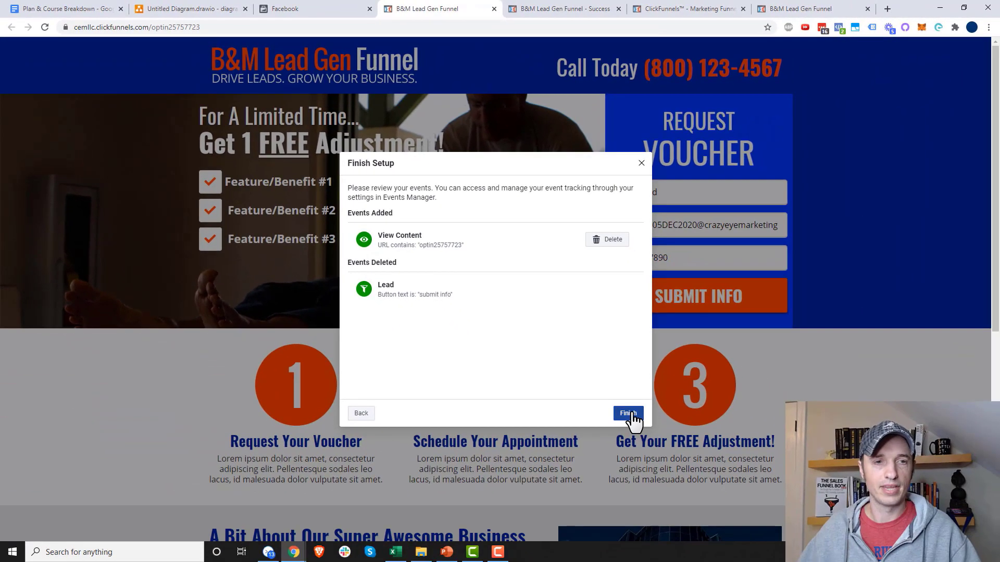
{"action": "left_click", "coordinate": [629, 414]}
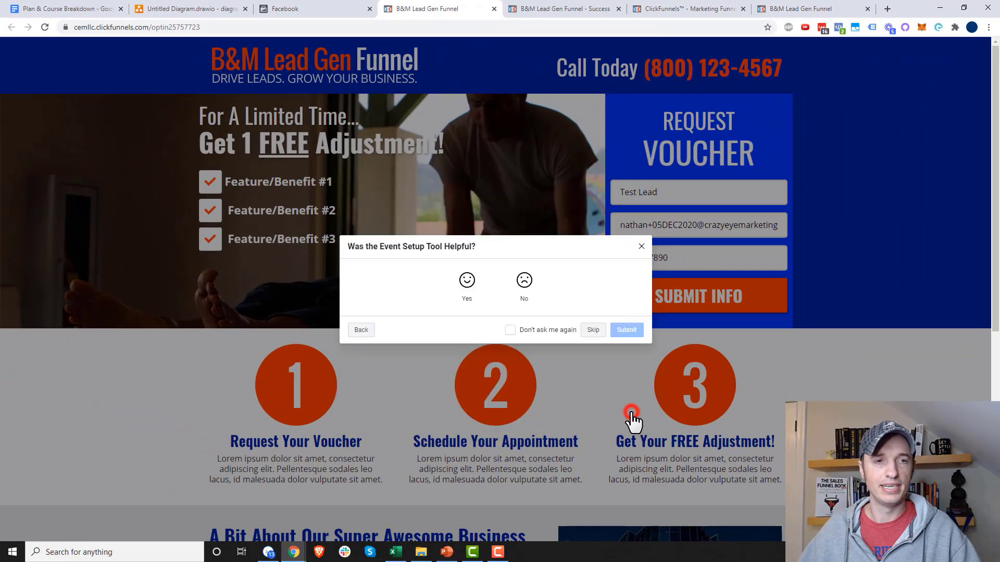
{"action": "left_click", "coordinate": [512, 331]}
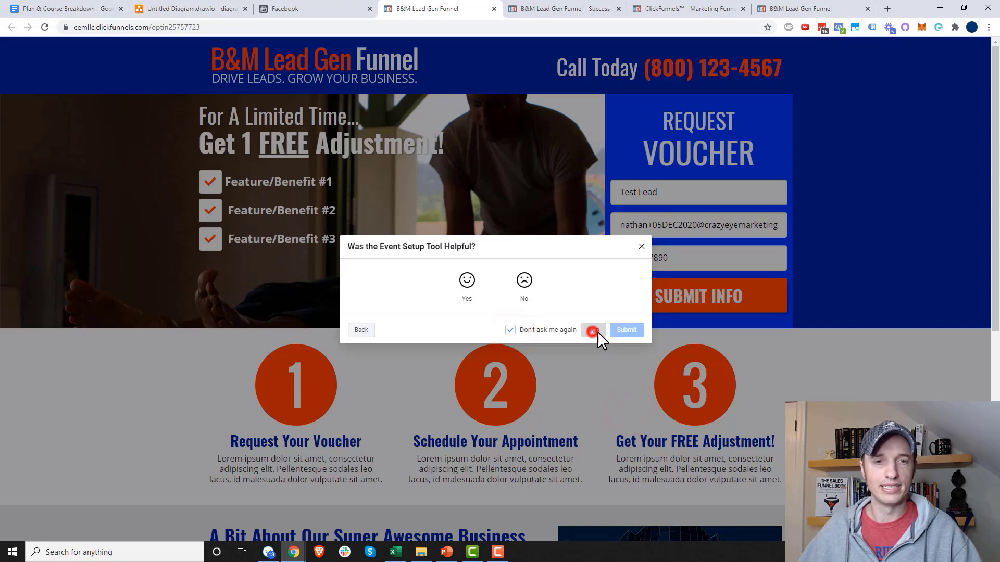
{"action": "left_click", "coordinate": [593, 330]}
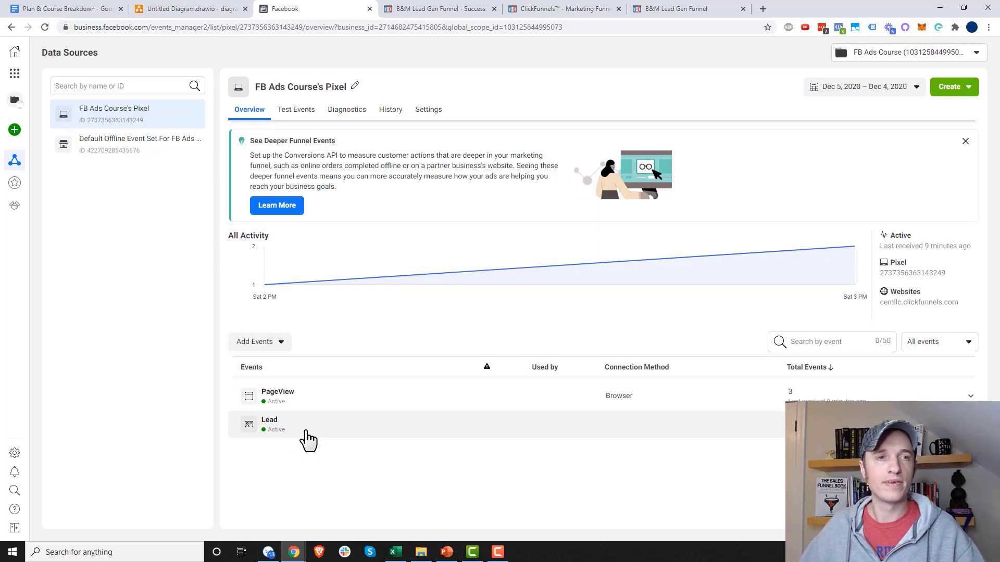
- Clear the FB Ads Course pixel's recorded test session activity and check the website address for testing browser events
{"action": "left_click", "coordinate": [297, 111]}
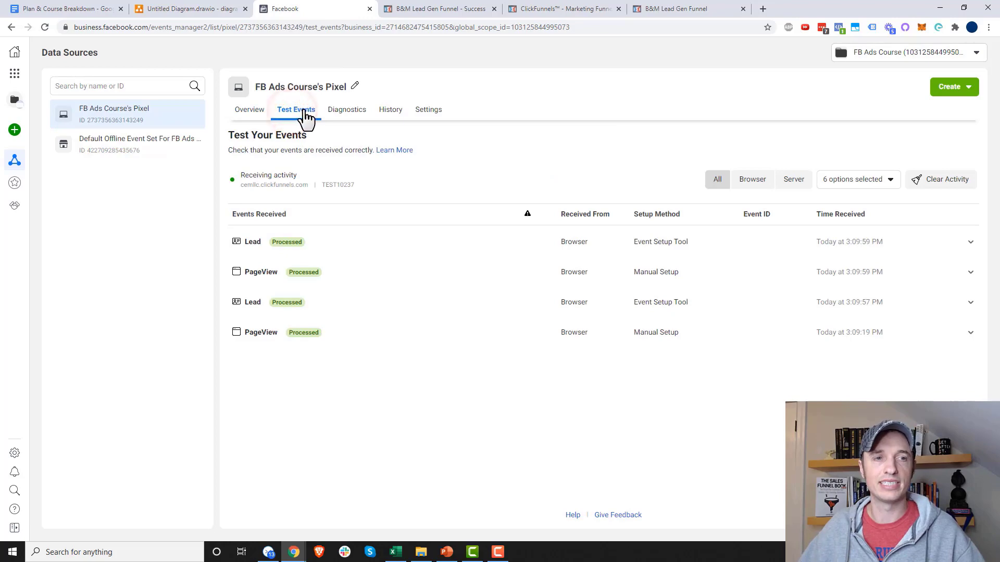
{"action": "left_click", "coordinate": [943, 179]}
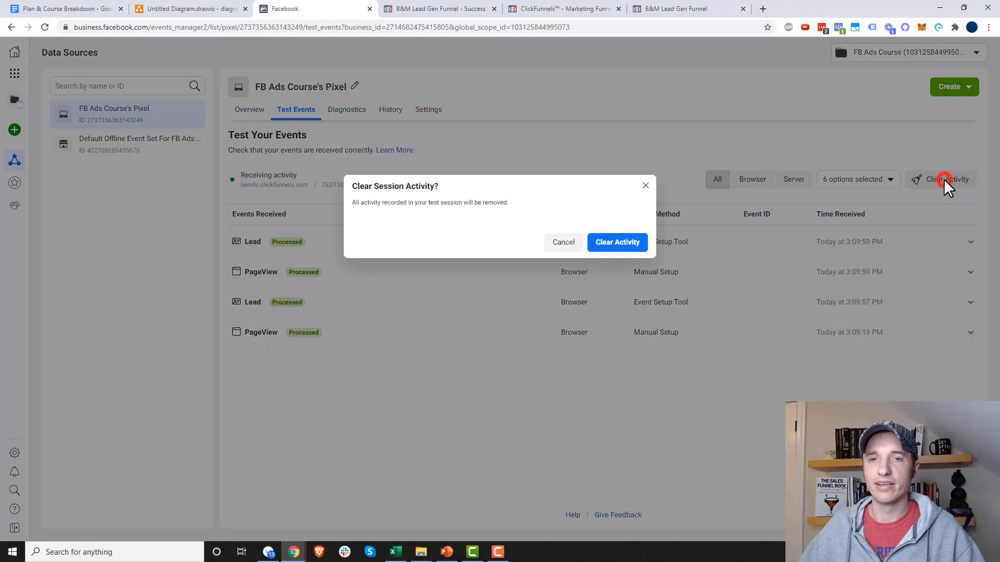
{"action": "left_click", "coordinate": [618, 245]}
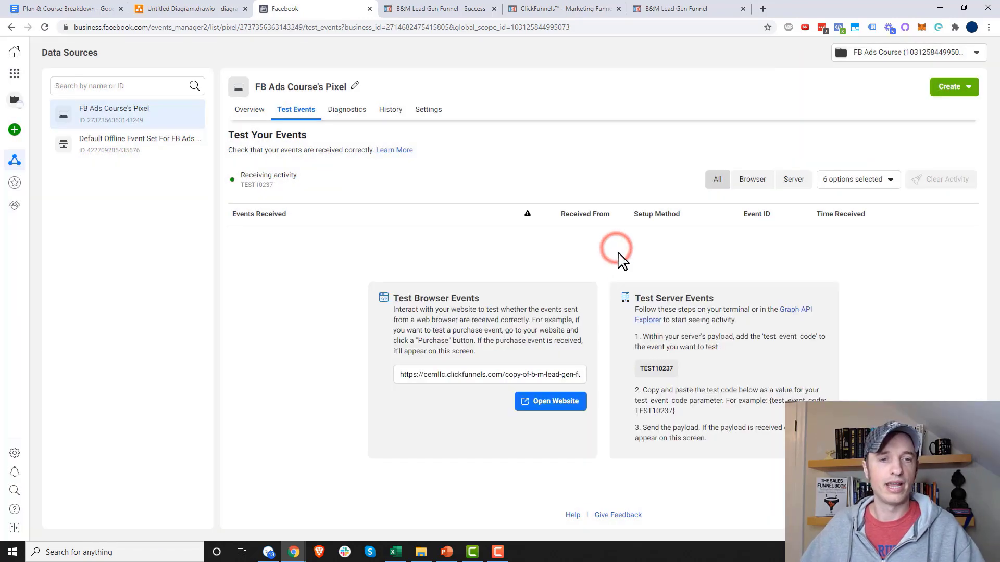
{"action": "left_click", "coordinate": [409, 381]}
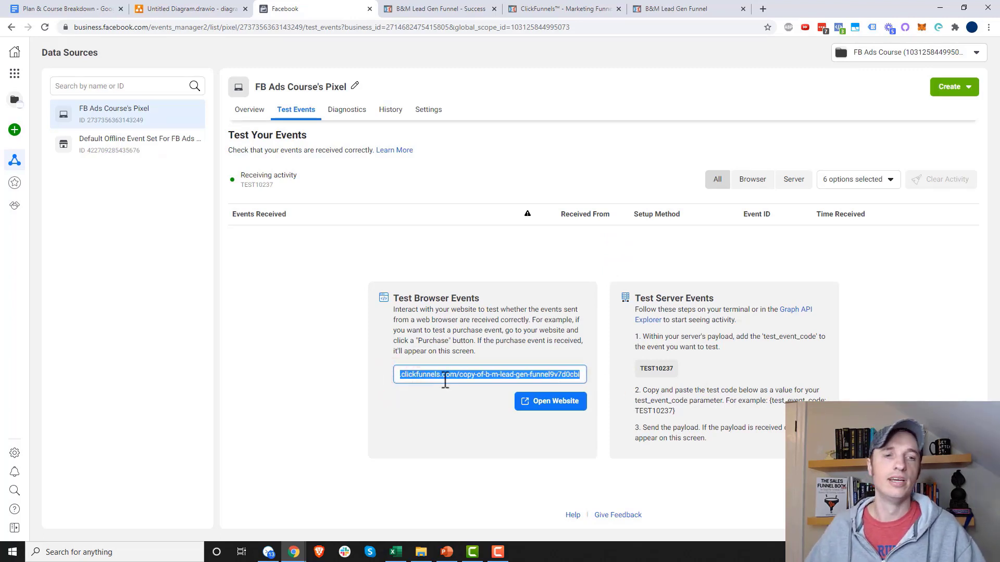
{"action": "left_click", "coordinate": [460, 373]}
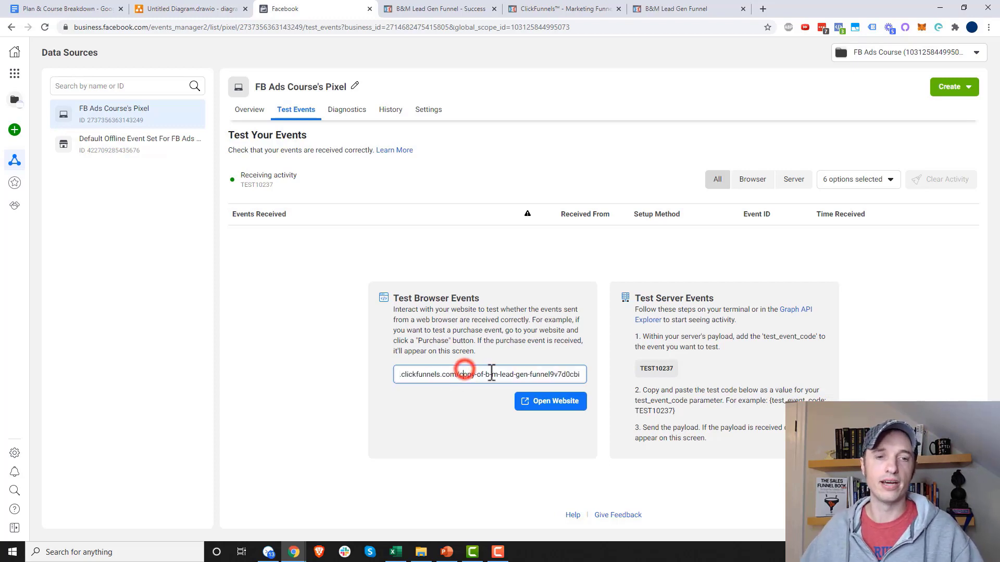
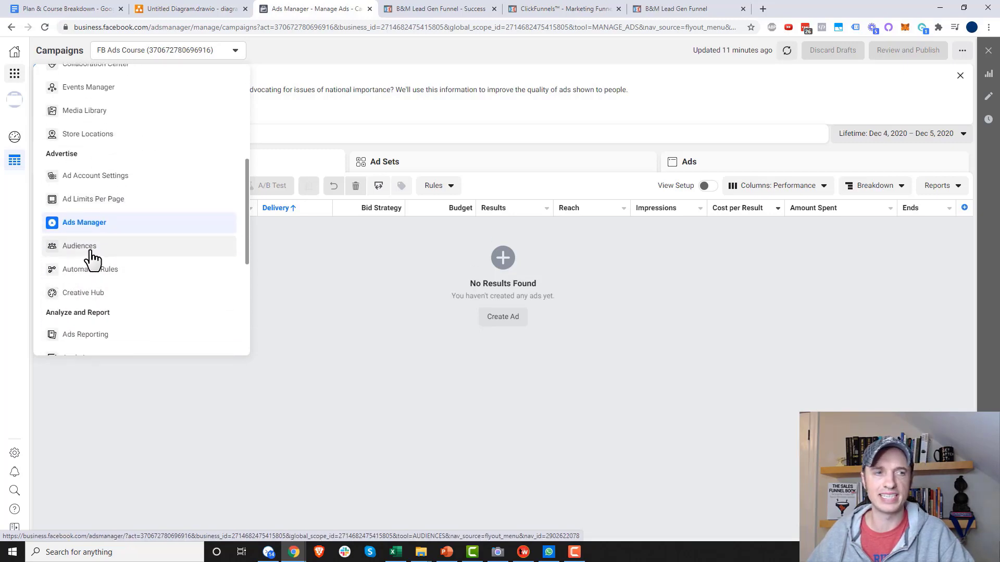
- Open the Audiences page for the FB Ads Course ad account
{"action": "scroll", "coordinate": [88, 250], "scroll_direction": "up", "scroll_amount": 4}
{"action": "left_click", "coordinate": [81, 164]}
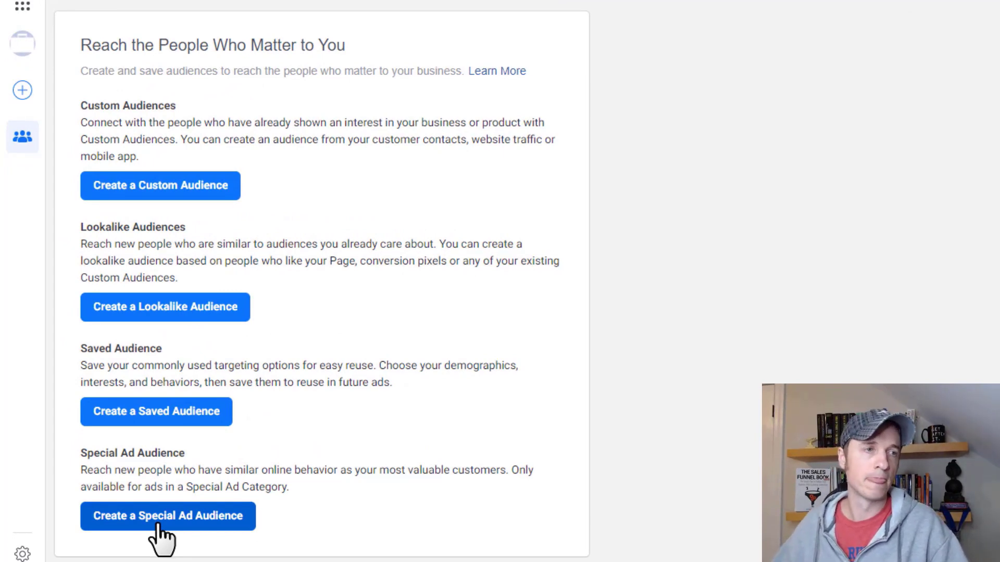
- Examine the descriptions of Custom Audiences and Lookalike Audiences and compare the two types
{"action": "left_click_drag", "start_coordinate": [78, 106], "coordinate": [219, 105]}
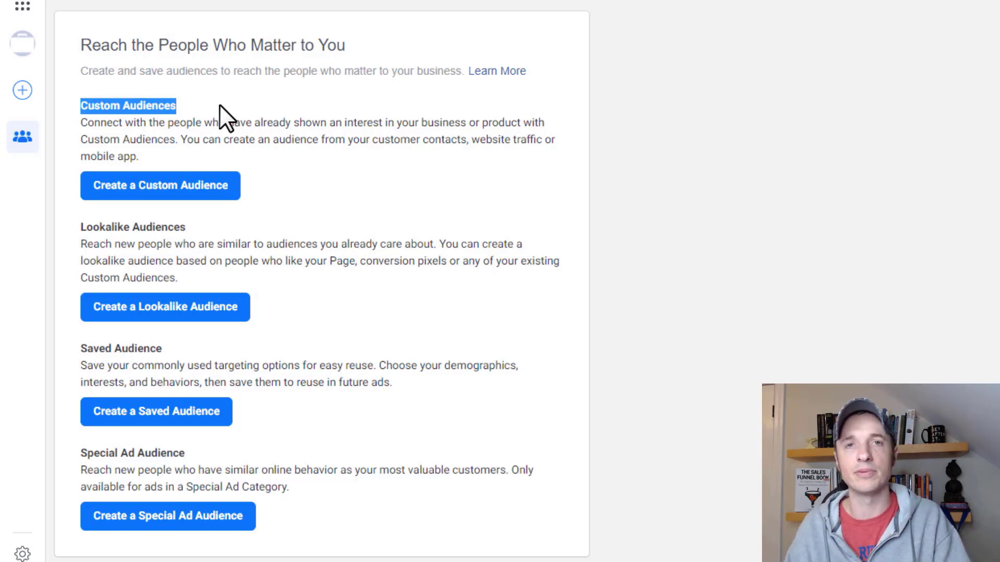
{"action": "left_click", "coordinate": [143, 105]}
{"action": "left_click_drag", "start_coordinate": [78, 105], "coordinate": [225, 94]}
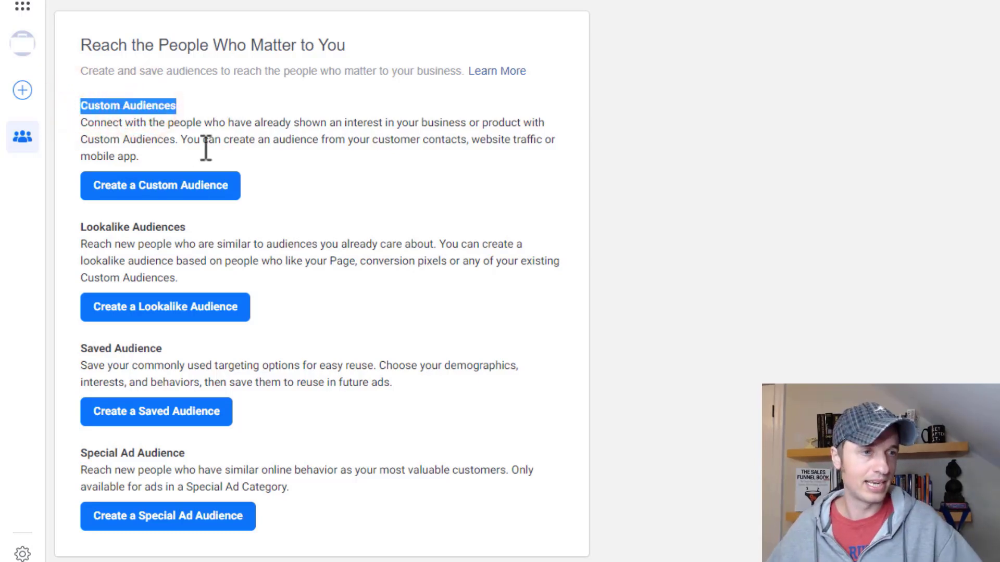
{"action": "left_click_drag", "start_coordinate": [198, 226], "coordinate": [80, 227]}
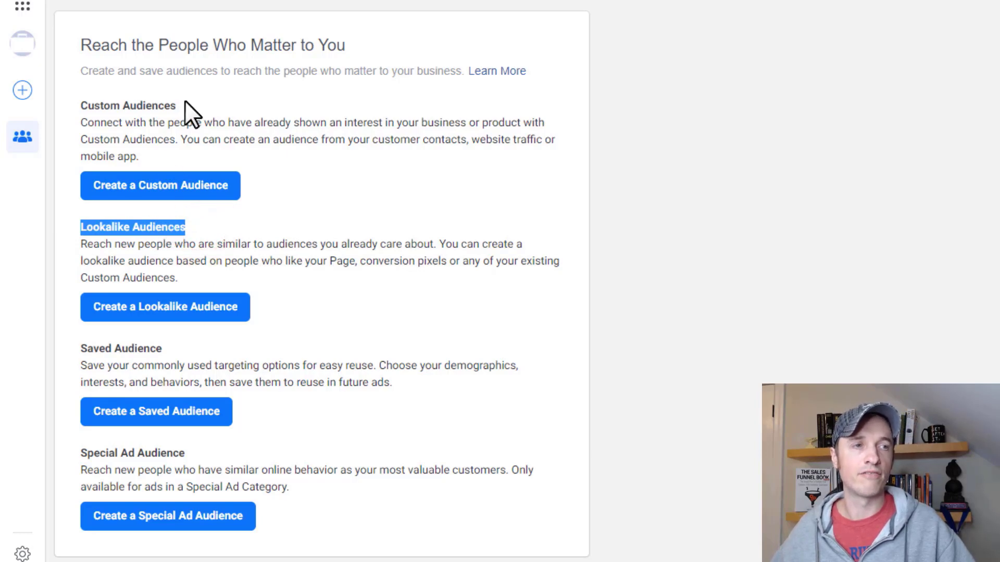
{"action": "left_click_drag", "start_coordinate": [184, 100], "coordinate": [76, 103]}
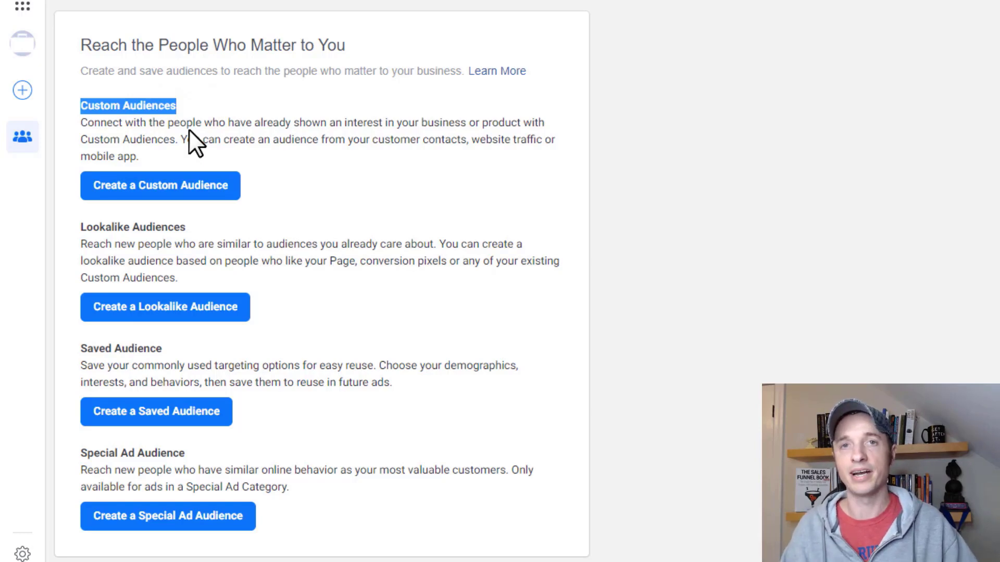
{"action": "left_click_drag", "start_coordinate": [186, 106], "coordinate": [84, 107]}
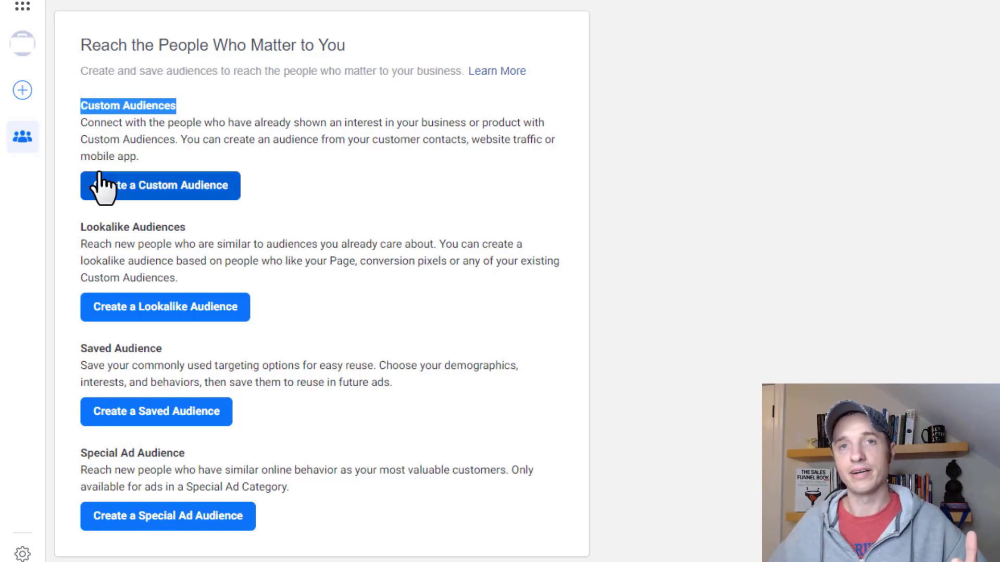
{"action": "left_click", "coordinate": [97, 231]}
{"action": "left_click_drag", "start_coordinate": [95, 231], "coordinate": [199, 237]}
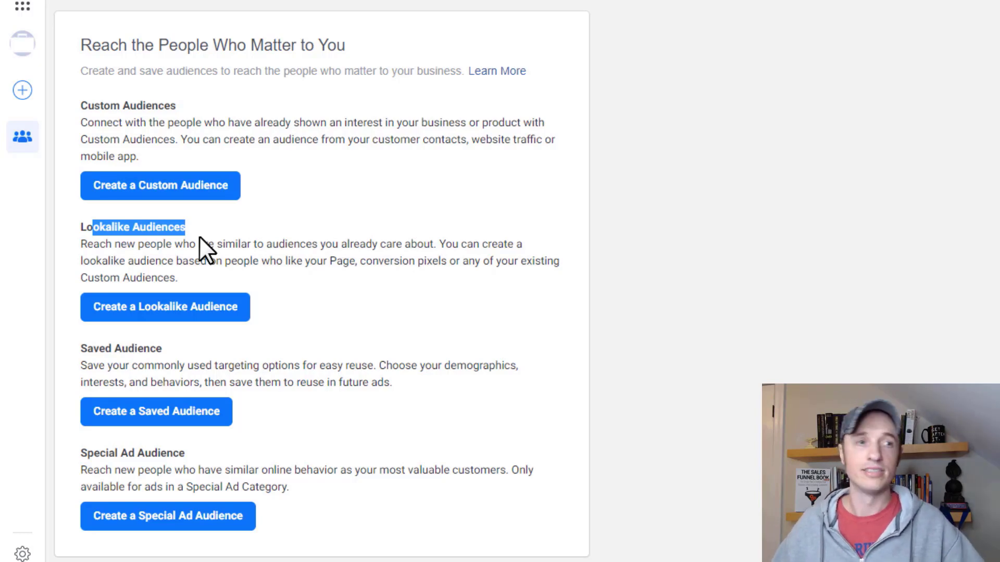
{"action": "left_click", "coordinate": [183, 256]}
{"action": "left_click_drag", "start_coordinate": [134, 230], "coordinate": [189, 224]}
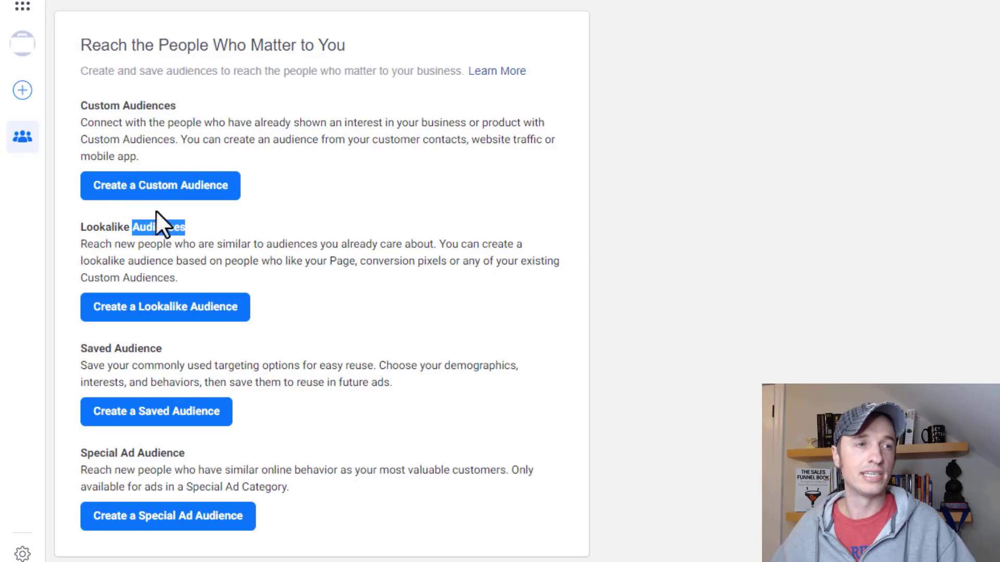
{"action": "left_click_drag", "start_coordinate": [138, 105], "coordinate": [193, 105]}
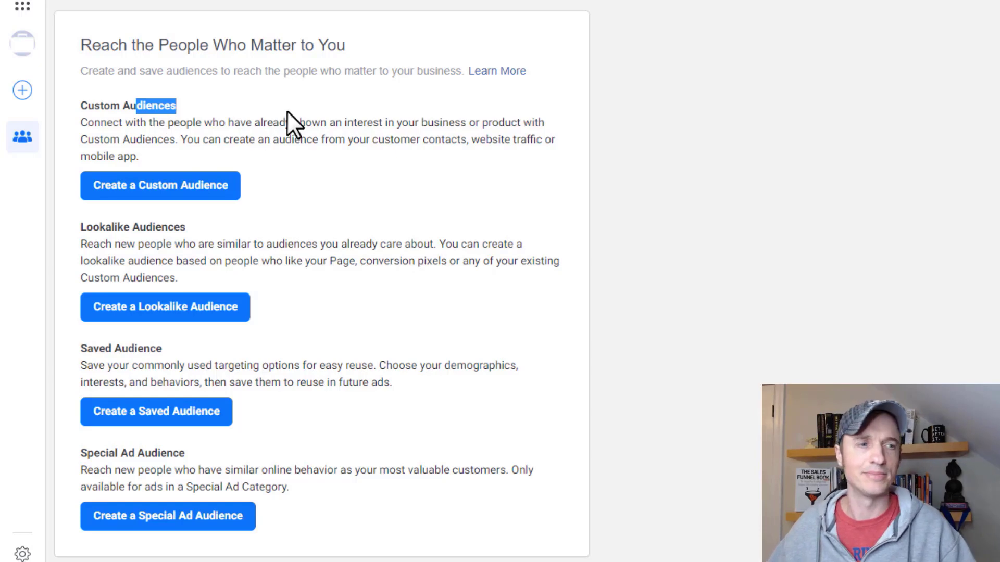
- Examine the descriptions of Saved Audience and Special Ad Audience, including the reusable targeting options
{"action": "left_click", "coordinate": [137, 362]}
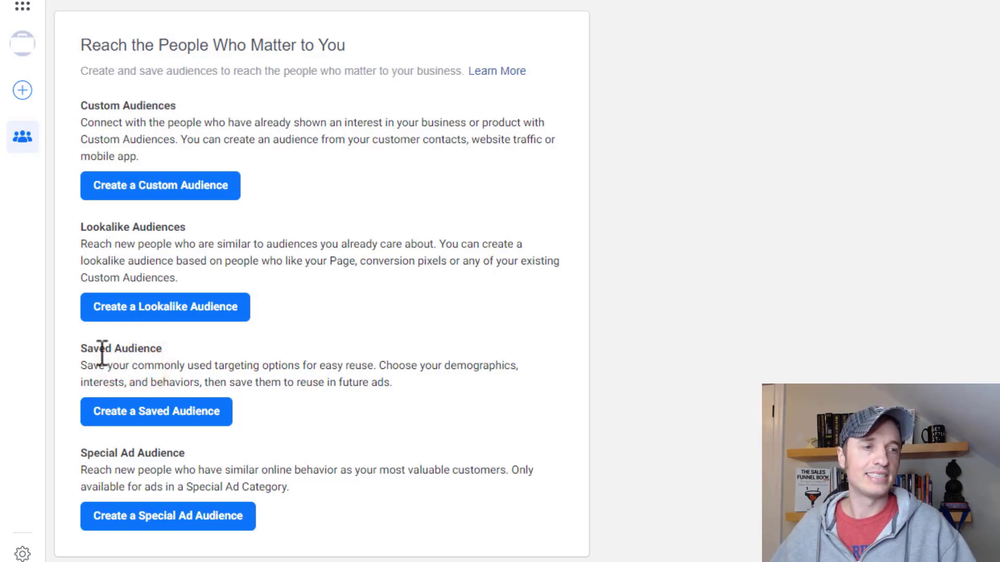
{"action": "left_click_drag", "start_coordinate": [82, 349], "coordinate": [201, 349]}
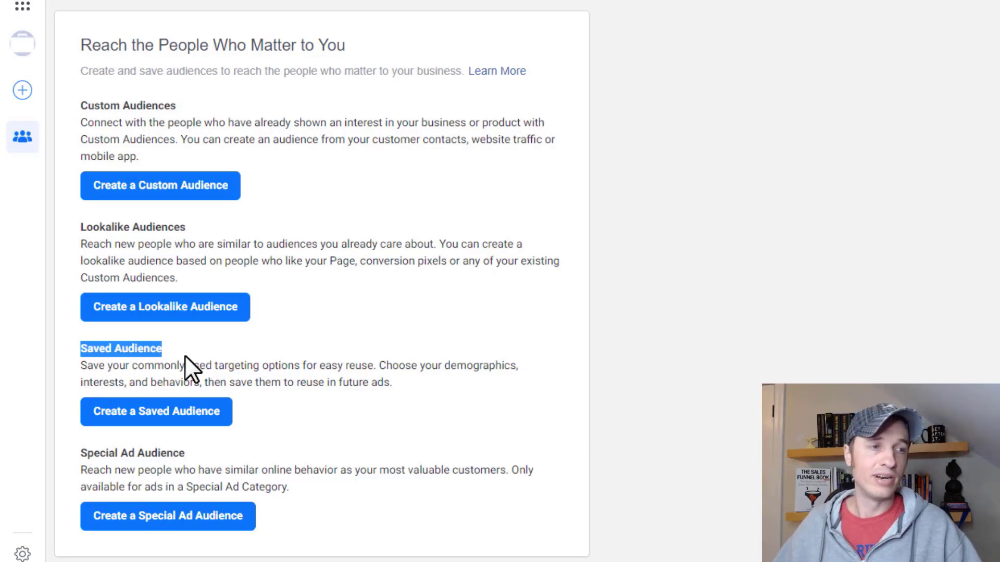
{"action": "left_click", "coordinate": [189, 360]}
{"action": "double_click", "coordinate": [123, 348]}
{"action": "left_click", "coordinate": [166, 347]}
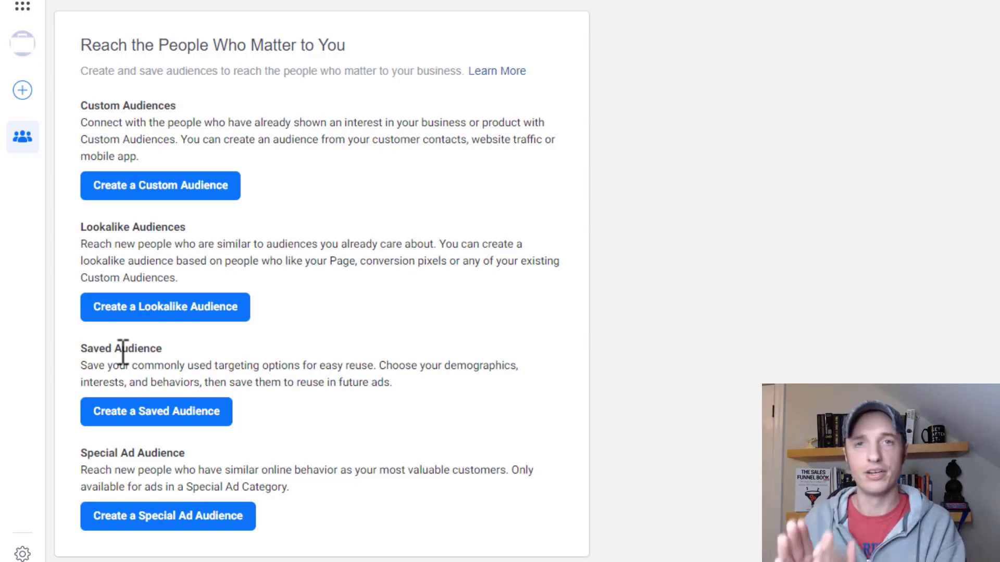
{"action": "left_click_drag", "start_coordinate": [81, 348], "coordinate": [174, 362]}
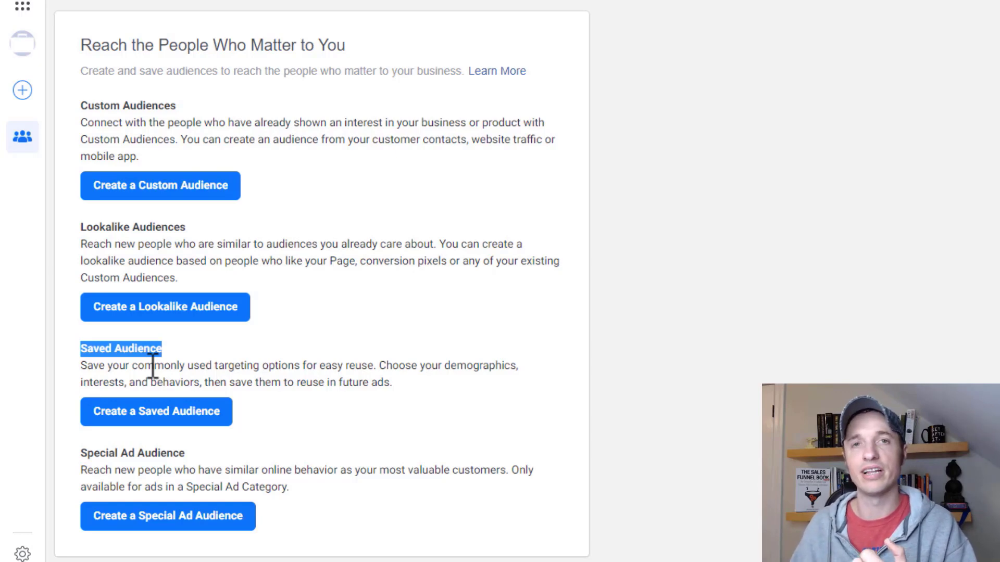
{"action": "left_click", "coordinate": [151, 364]}
{"action": "left_click_drag", "start_coordinate": [168, 347], "coordinate": [119, 349]}
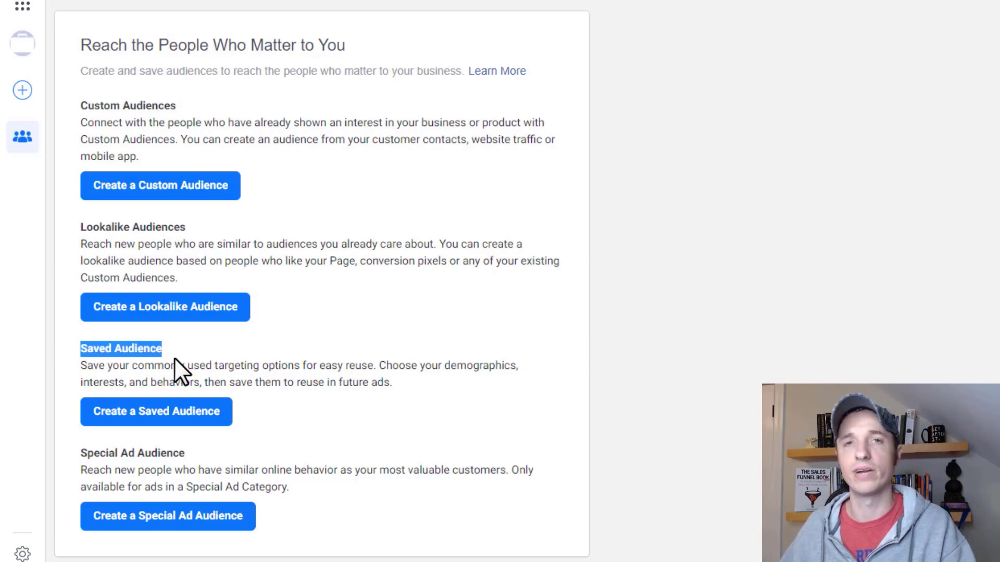
{"action": "left_click", "coordinate": [187, 371]}
{"action": "left_click_drag", "start_coordinate": [82, 346], "coordinate": [261, 352]}
{"action": "left_click", "coordinate": [261, 352]}
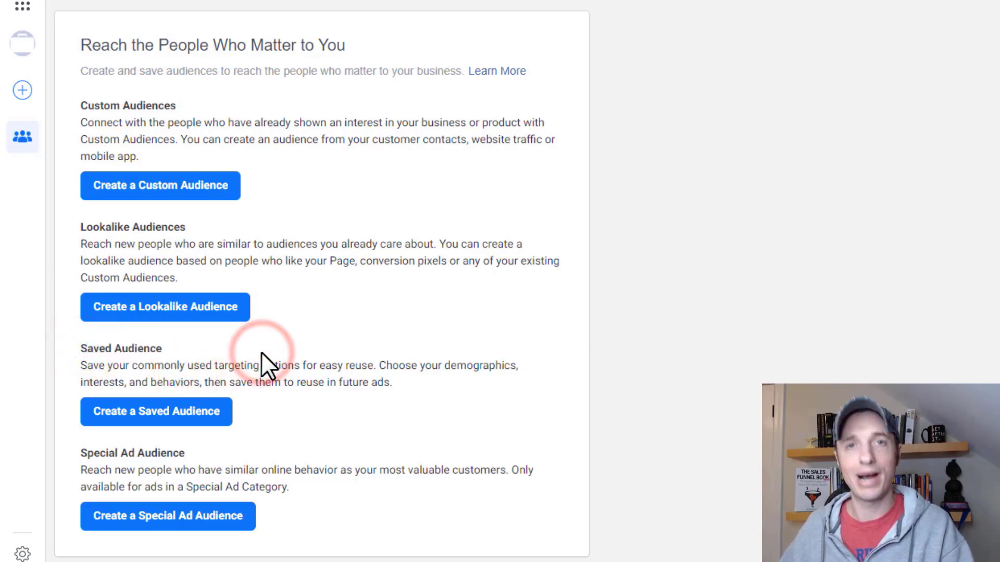
{"action": "left_click", "coordinate": [307, 363]}
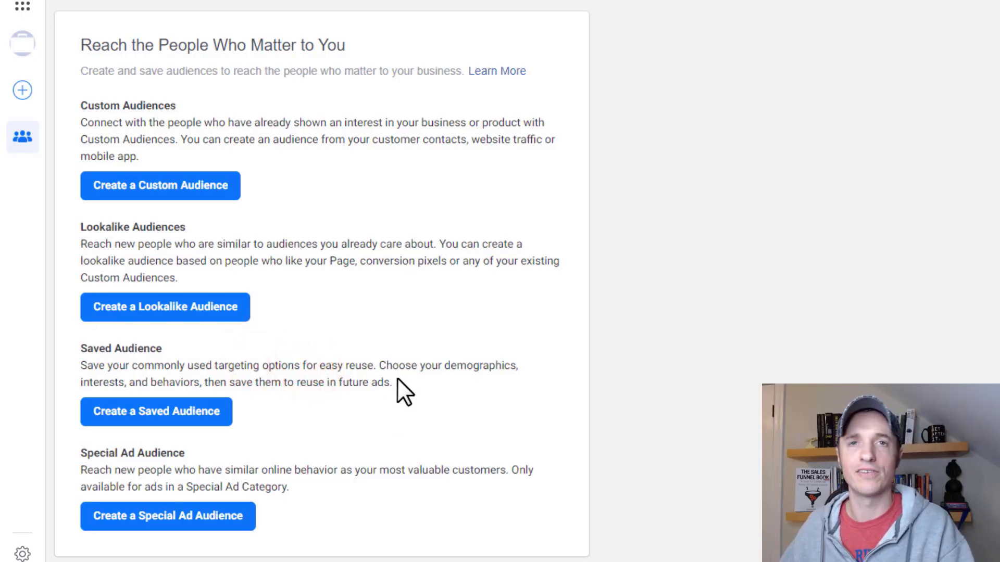
{"action": "left_click_drag", "start_coordinate": [408, 379], "coordinate": [1, 365]}
{"action": "left_click", "coordinate": [521, 355]}
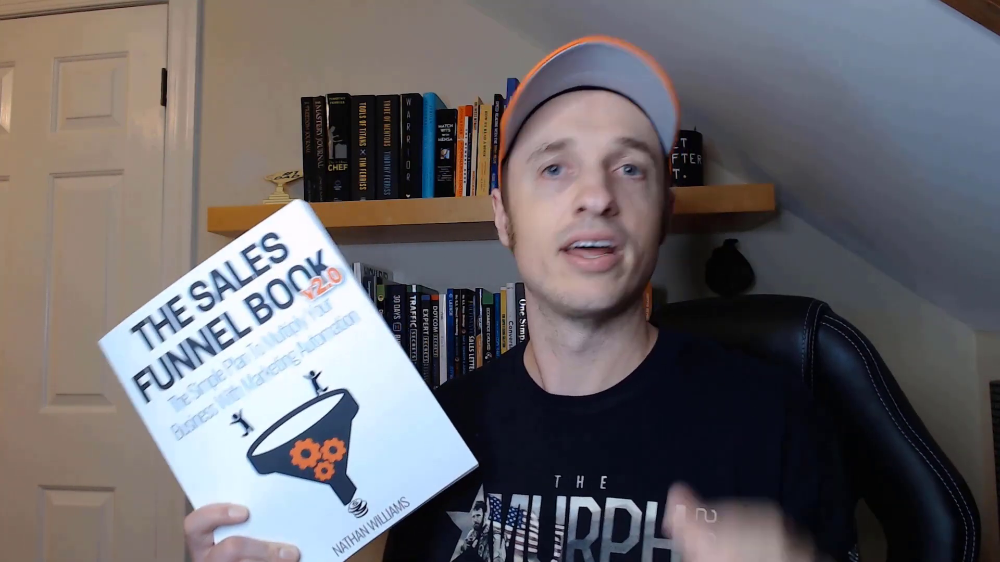
{"action": "left_click_drag", "start_coordinate": [81, 454], "coordinate": [212, 461]}
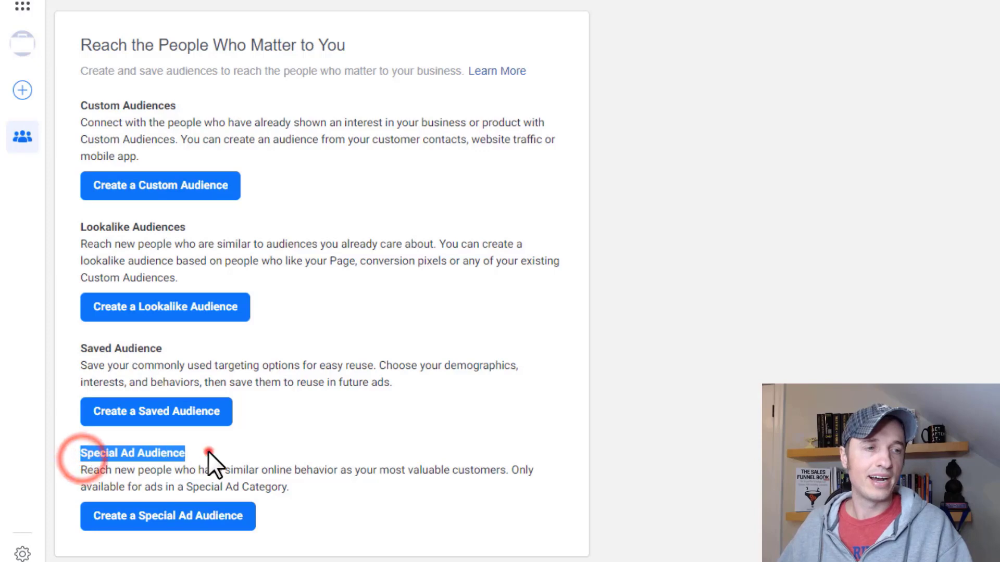
{"action": "left_click", "coordinate": [210, 457]}
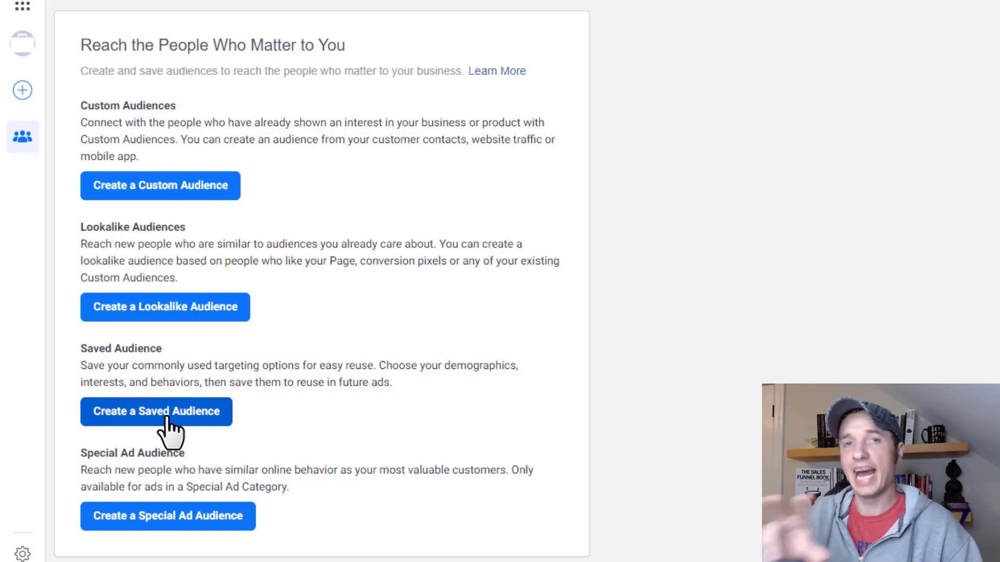
- Start a new custom audience, review the available sources, and choose Website as its source
{"action": "left_click", "coordinate": [180, 193]}
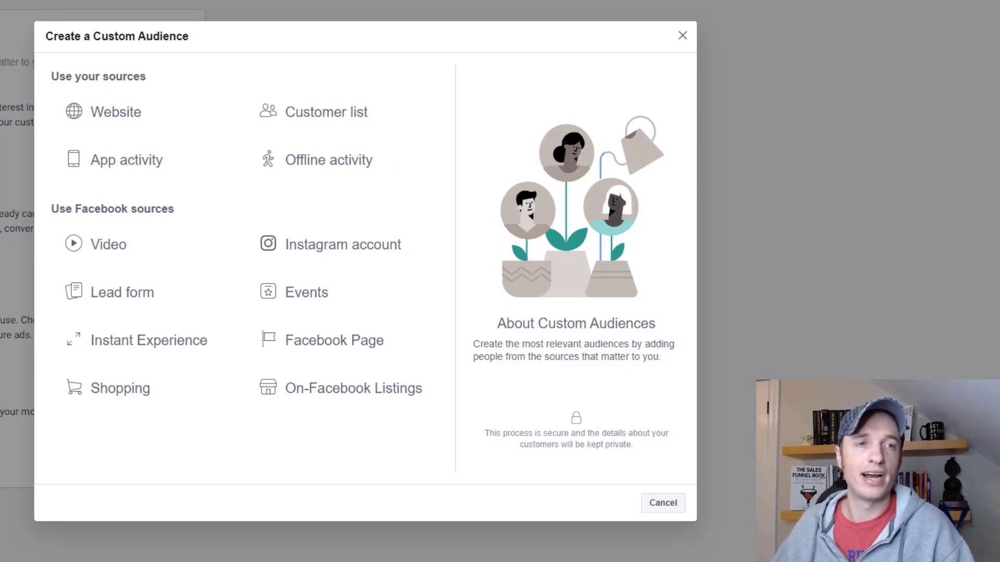
{"action": "mouse_move", "coordinate": [91, 125]}
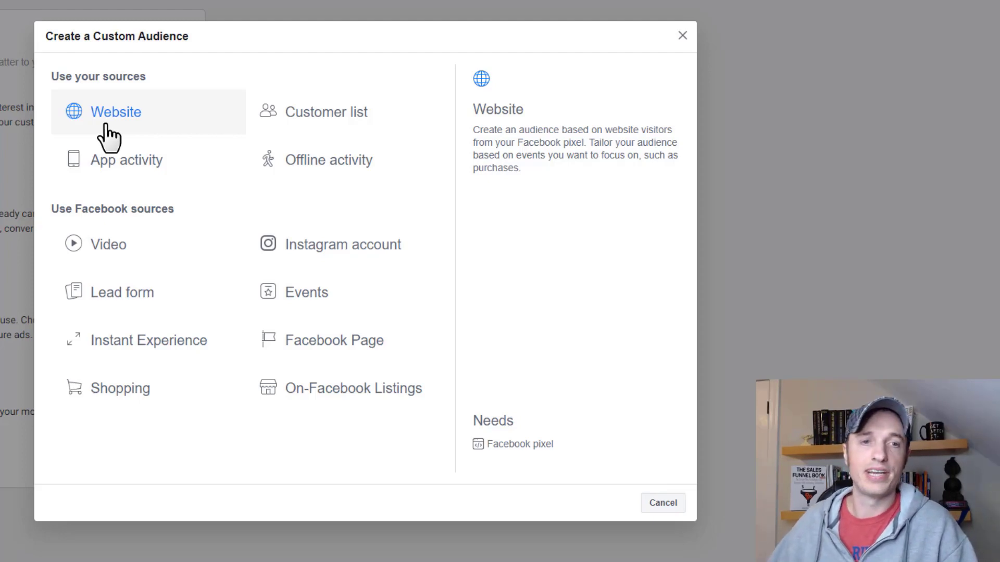
{"action": "mouse_move", "coordinate": [335, 125]}
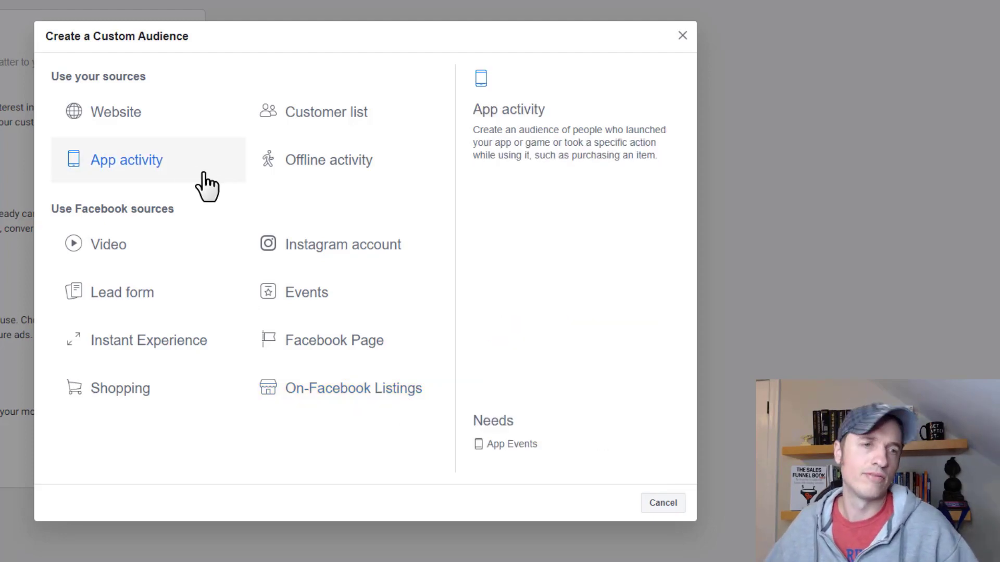
{"action": "left_click", "coordinate": [141, 118]}
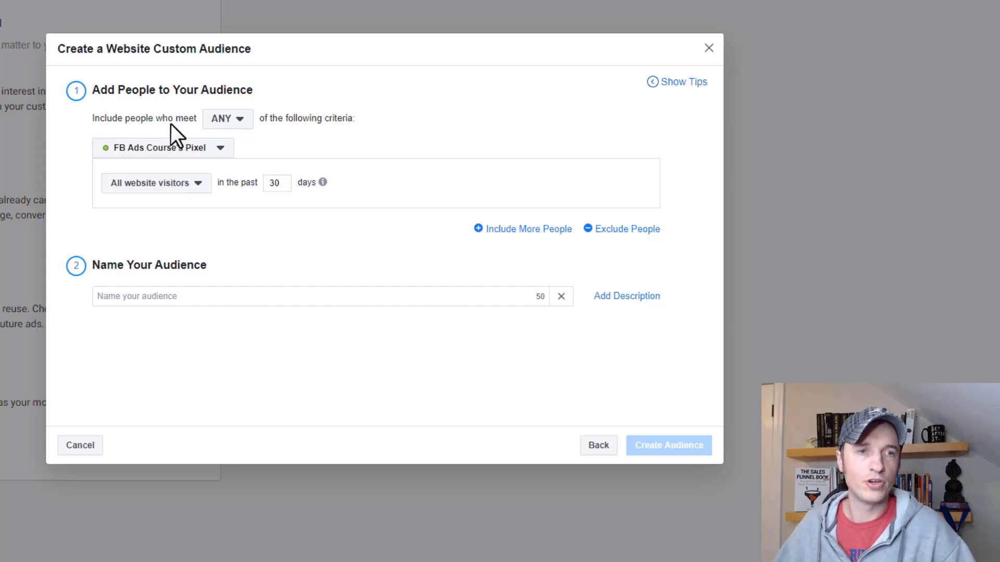
{"action": "left_click", "coordinate": [226, 120]}
{"action": "mouse_move", "coordinate": [249, 161]}
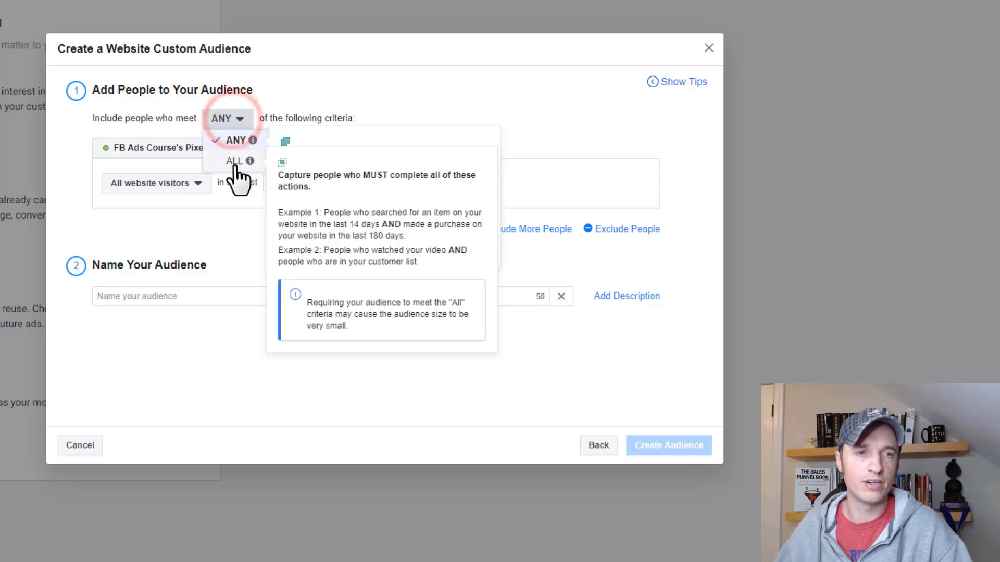
{"action": "left_click", "coordinate": [507, 98]}
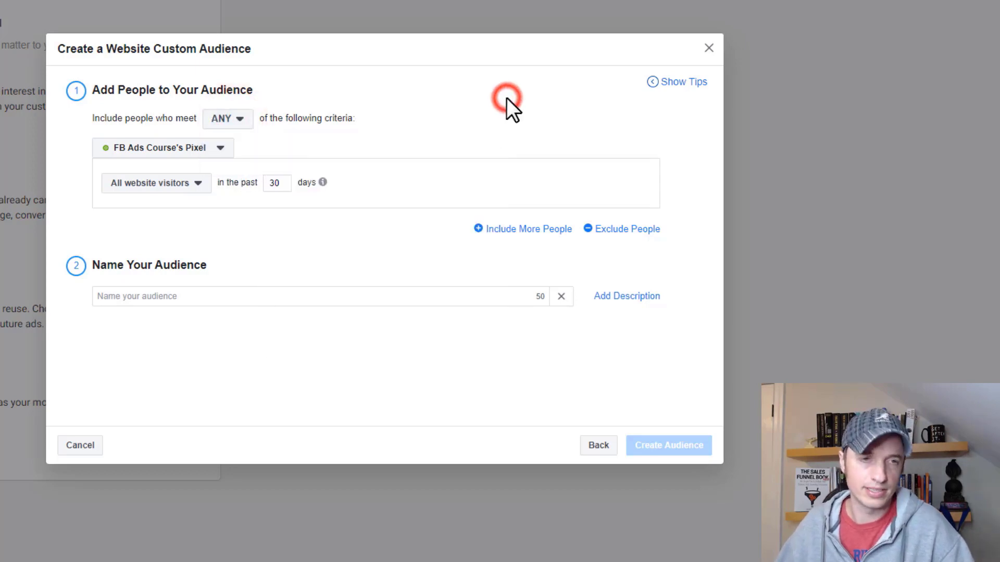
{"action": "left_click", "coordinate": [202, 148]}
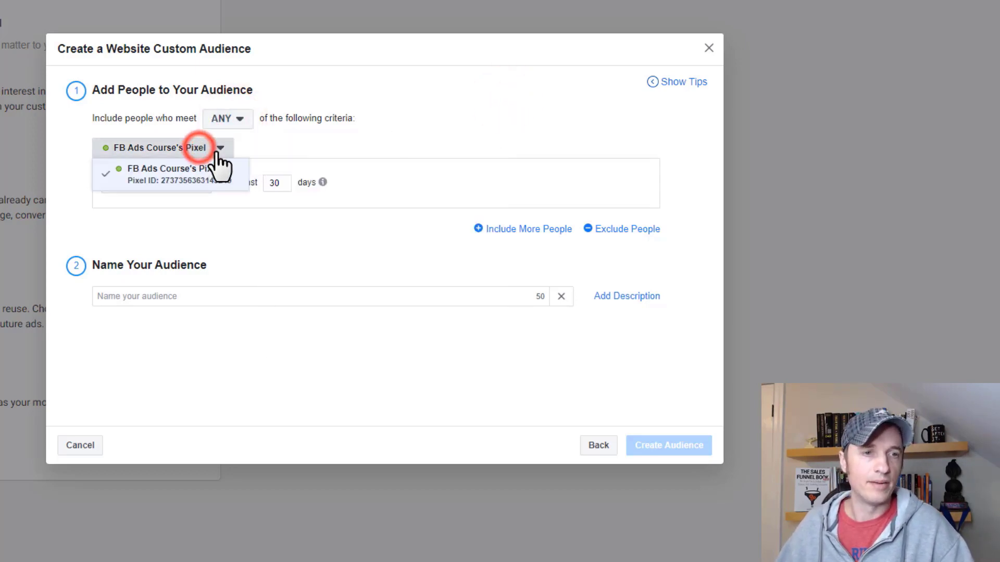
{"action": "left_click", "coordinate": [158, 182]}
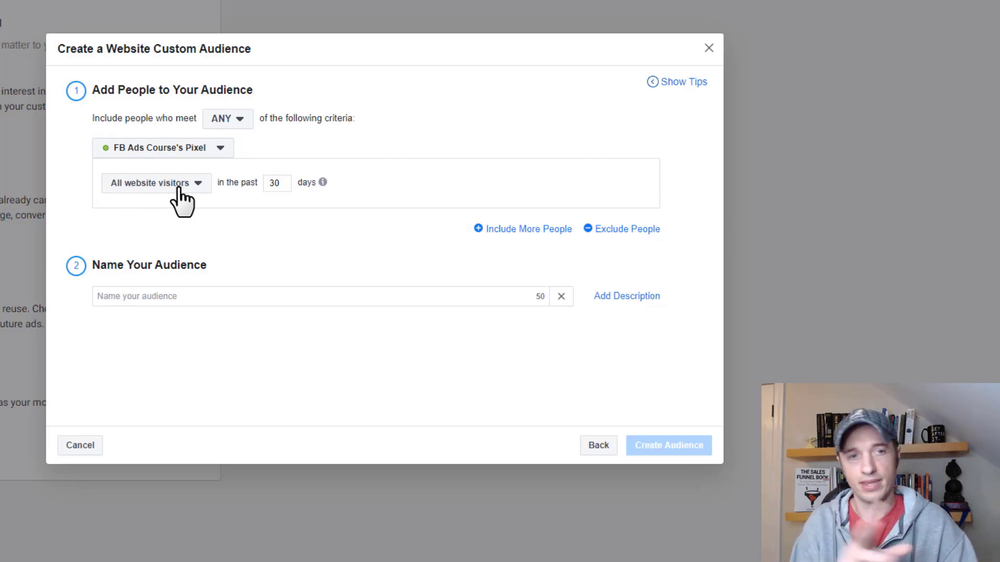
- Target people who visited specific web pages in the past 180 days
{"action": "double_click", "coordinate": [281, 183]}
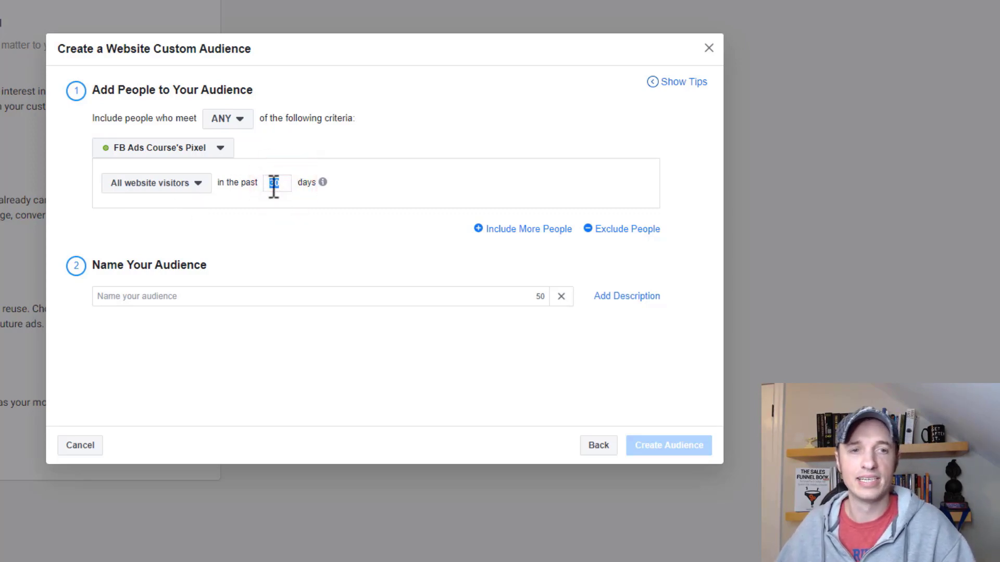
{"action": "left_click", "coordinate": [183, 187]}
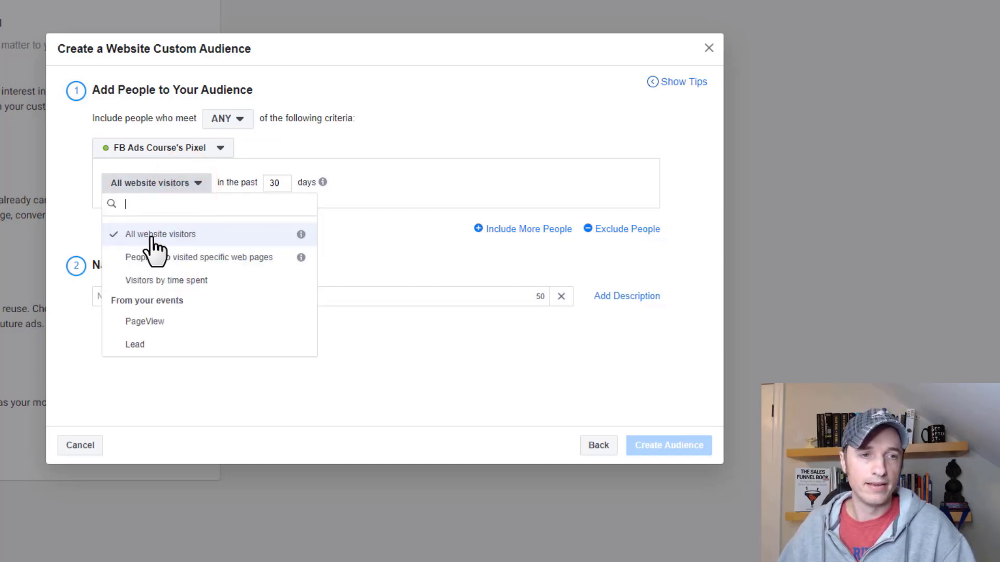
{"action": "left_click", "coordinate": [220, 257]}
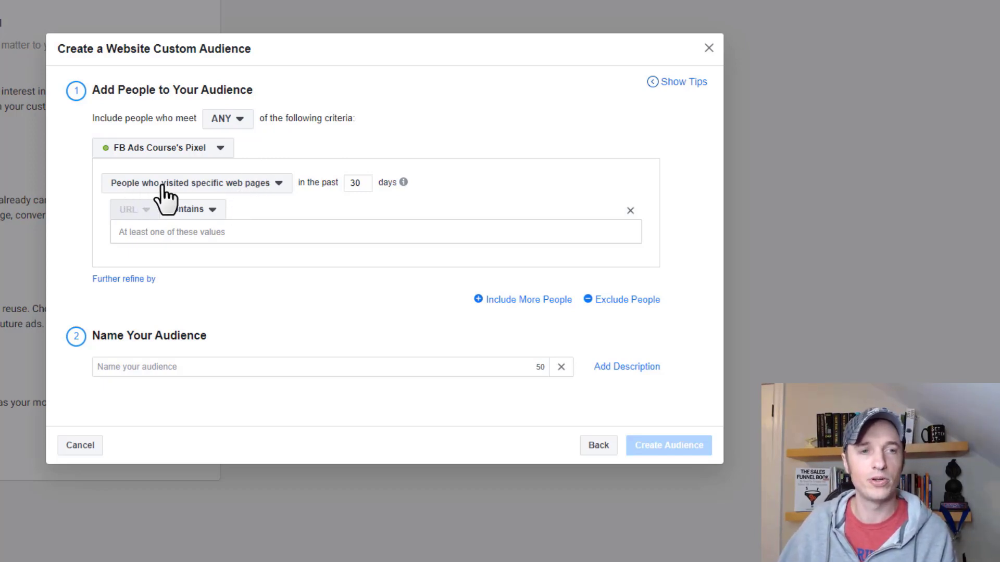
{"action": "double_click", "coordinate": [360, 184]}
{"action": "type", "text": "180"}
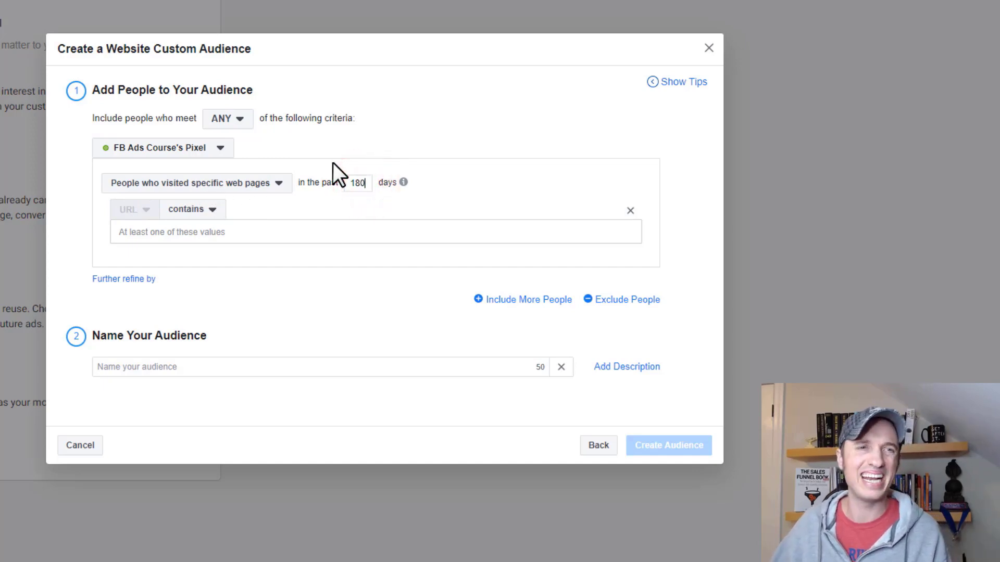
- Copy cemllc.clickfunnels.com/optin25757726 from the B&M Lead Gen Funnel success page's address and add it as a URL contains value in the audience
{"action": "left_click", "coordinate": [620, 5]}
{"action": "left_click", "coordinate": [405, 38]}
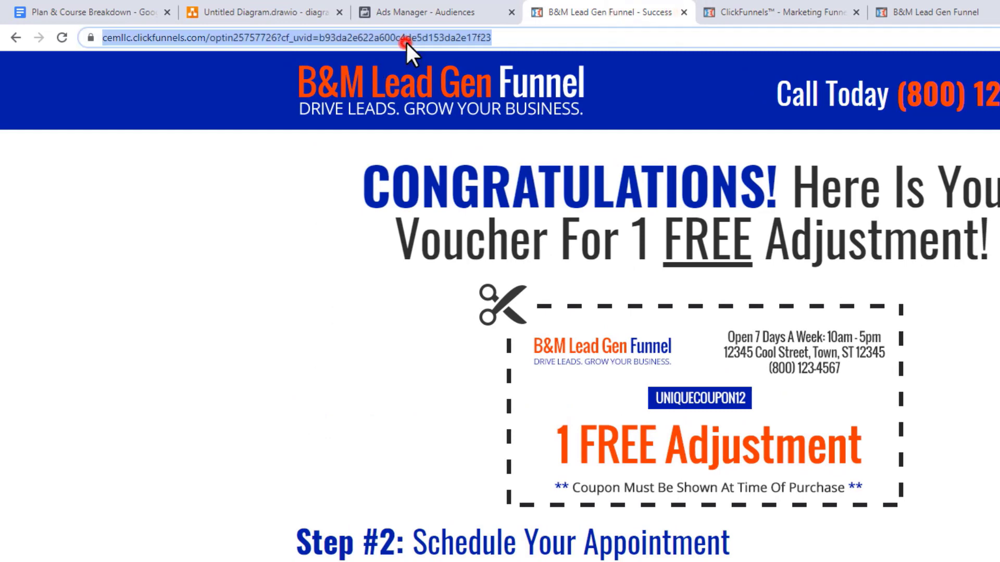
{"action": "left_click", "coordinate": [266, 38]}
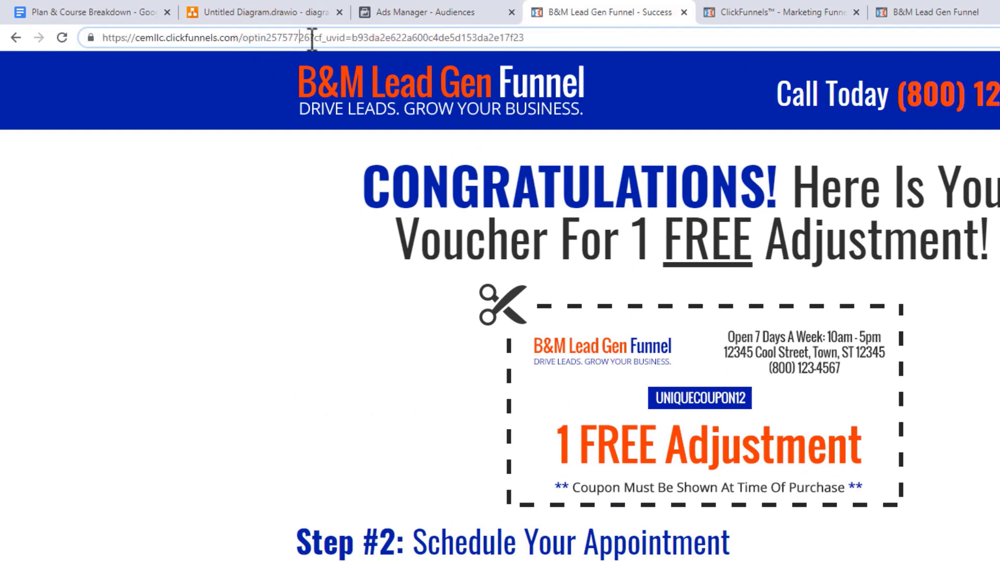
{"action": "left_click_drag", "start_coordinate": [310, 38], "coordinate": [134, 38]}
{"action": "key", "text": "ctrl+c"}
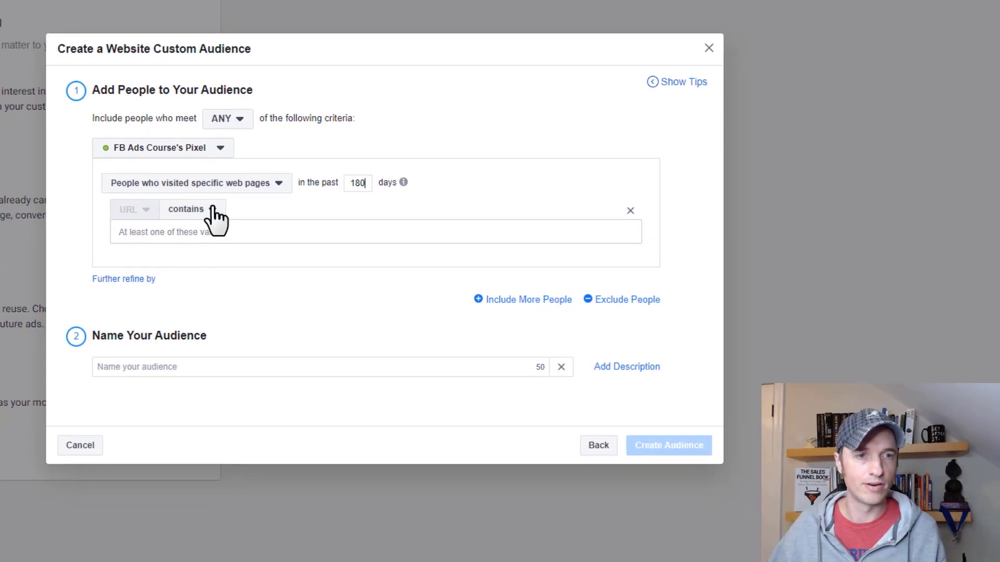
{"action": "left_click", "coordinate": [203, 232]}
{"action": "key", "text": "ctrl+v"}
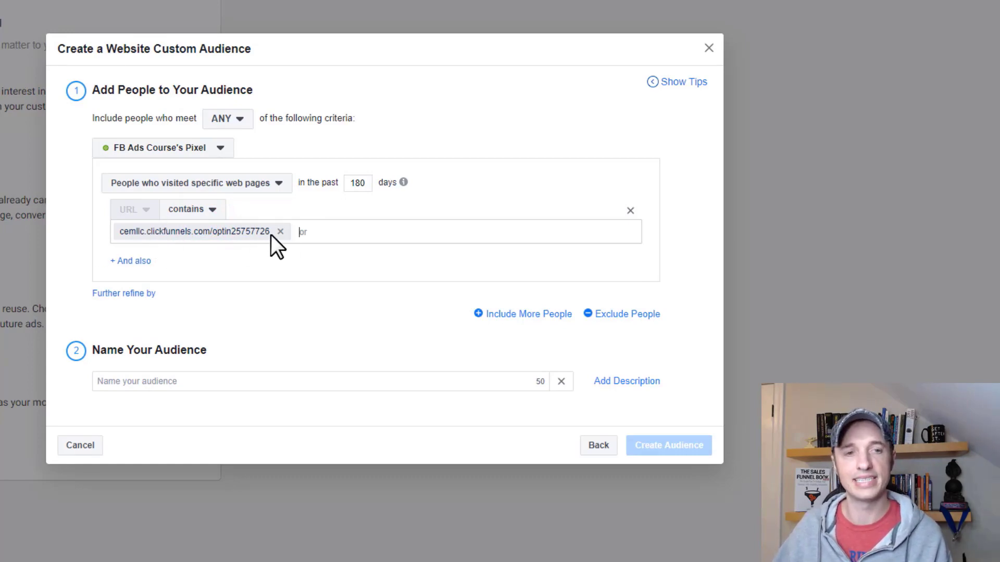
- Add "success" as an alternative URL value and insert a second URL condition that the same URL must also match
{"action": "left_click", "coordinate": [315, 235]}
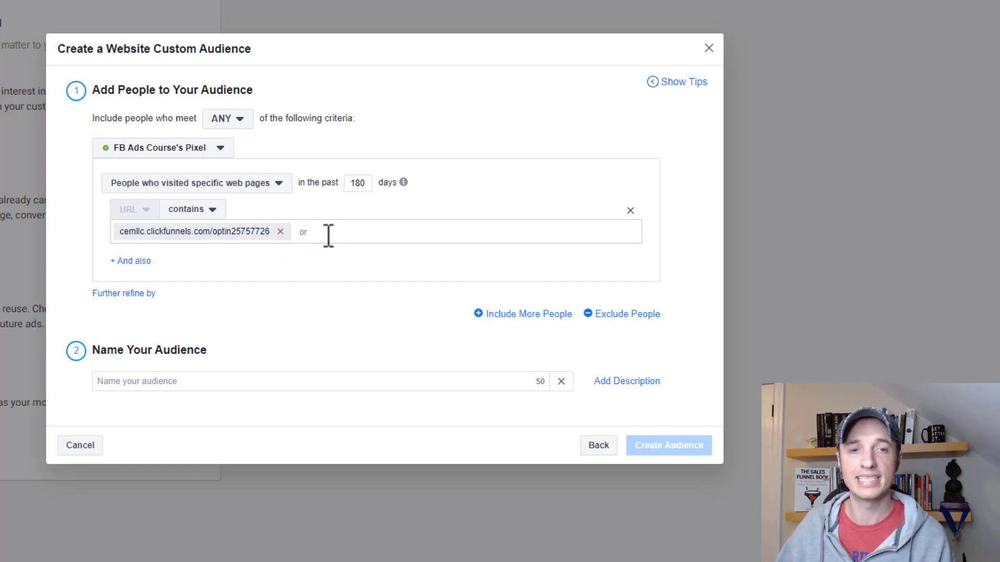
{"action": "left_click", "coordinate": [324, 232]}
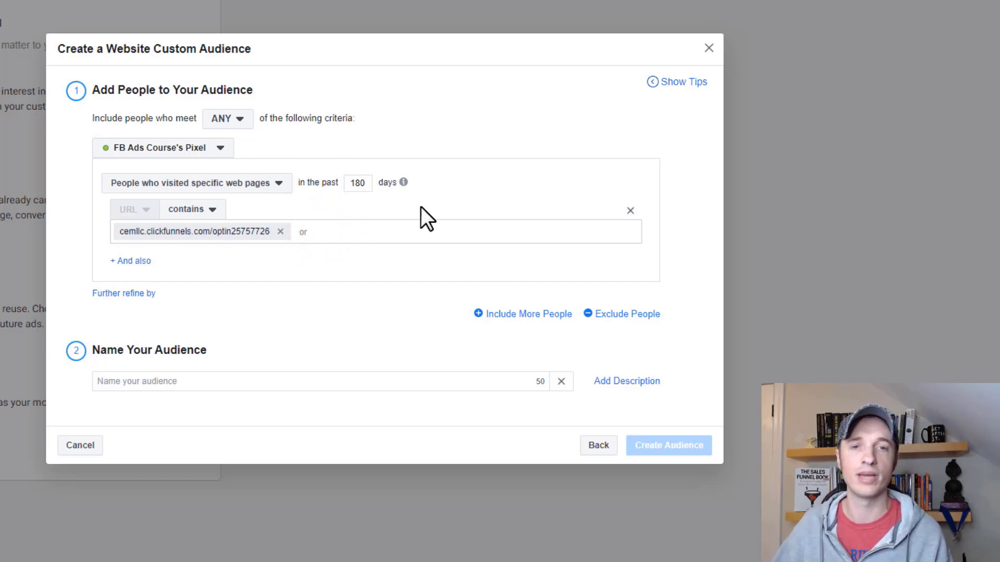
{"action": "type", "text": "success"}
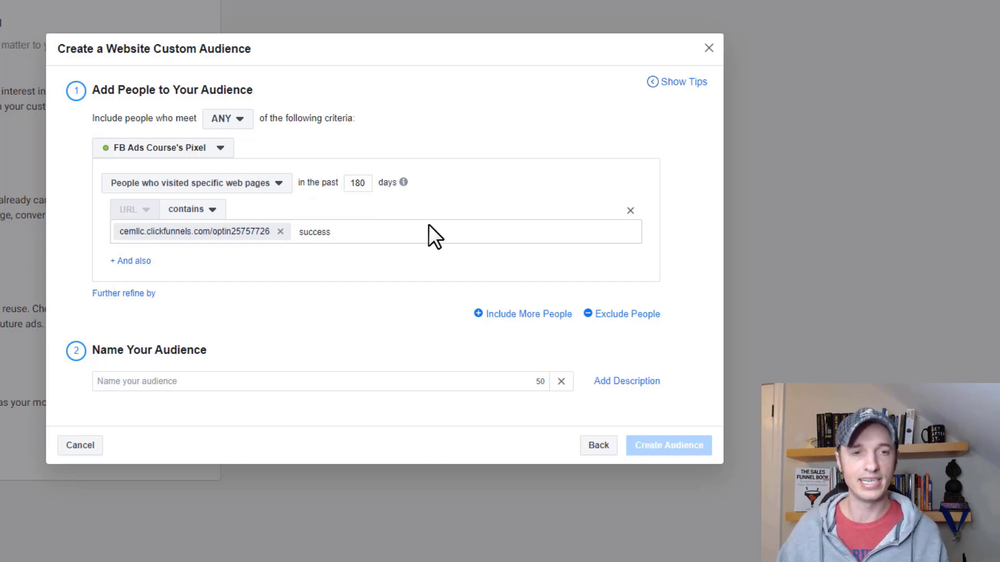
{"action": "key", "text": "Return"}
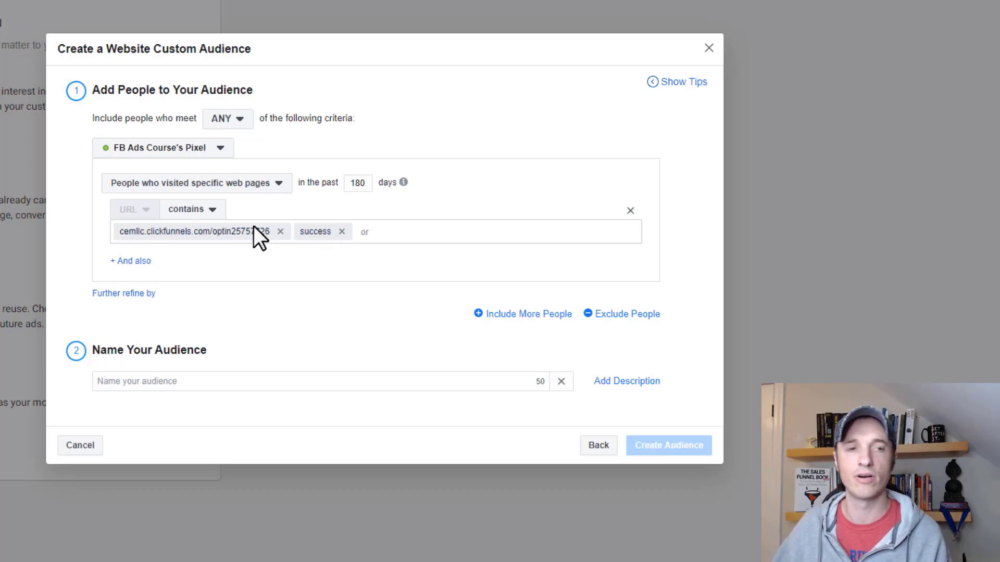
{"action": "left_click", "coordinate": [132, 262]}
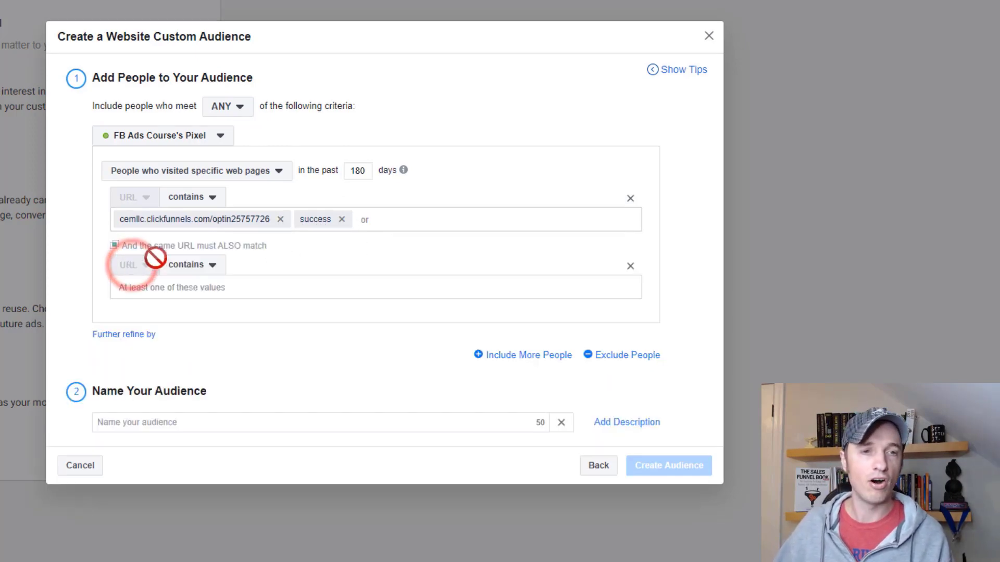
- Check the match operators of the additional URL condition, and remove that second condition from the audience rule
{"action": "left_click", "coordinate": [213, 266]}
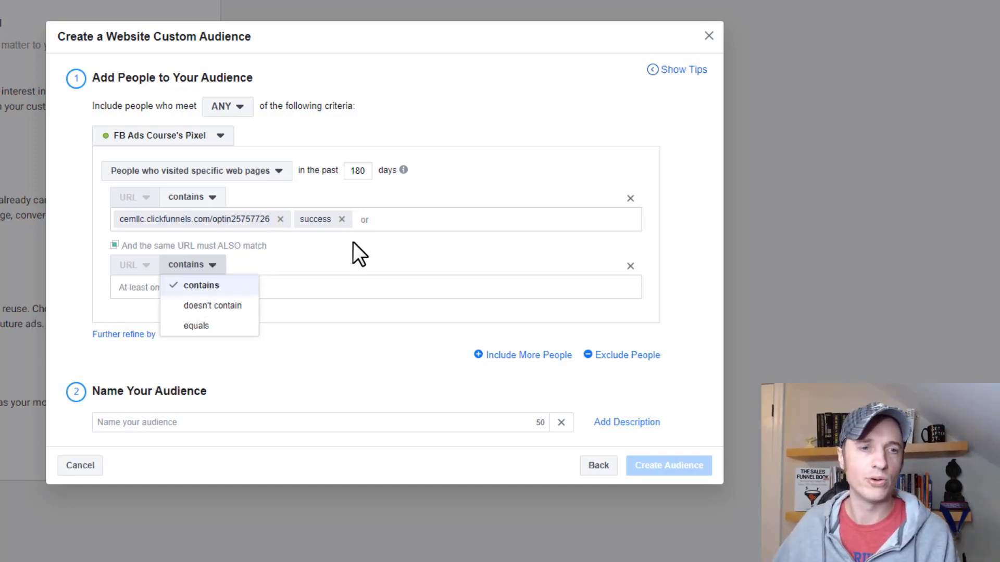
{"action": "left_click", "coordinate": [271, 260]}
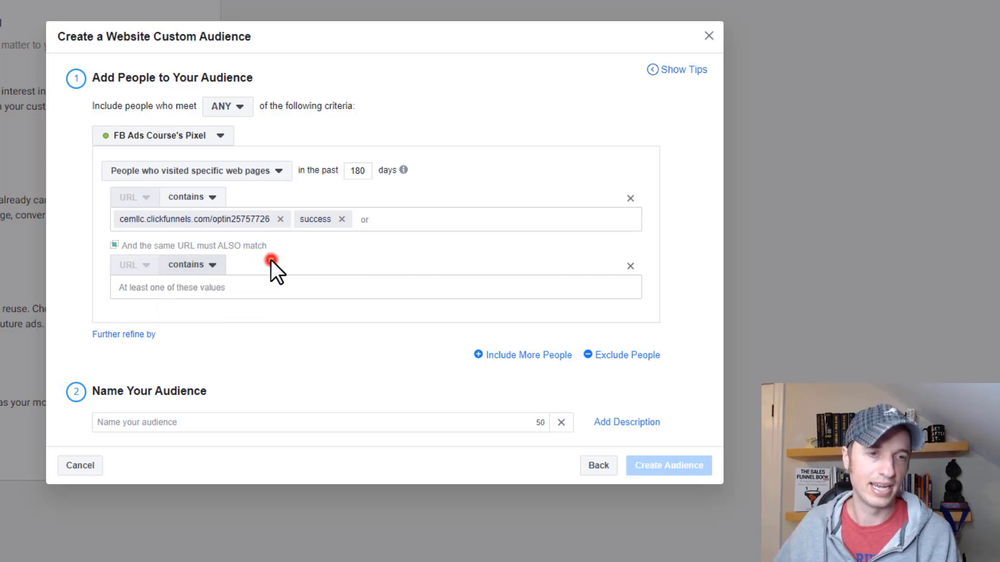
{"action": "left_click", "coordinate": [212, 263]}
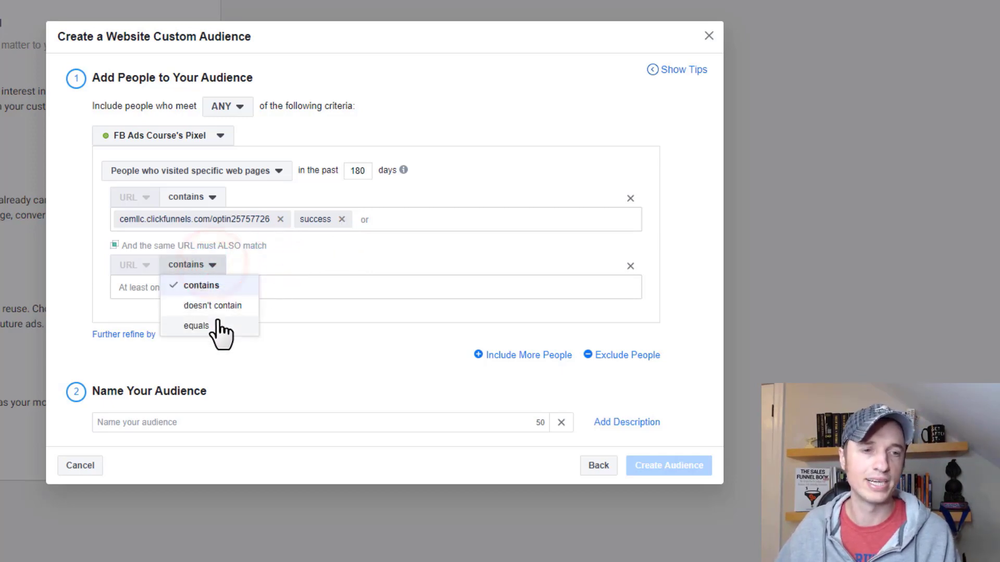
{"action": "left_click", "coordinate": [282, 255]}
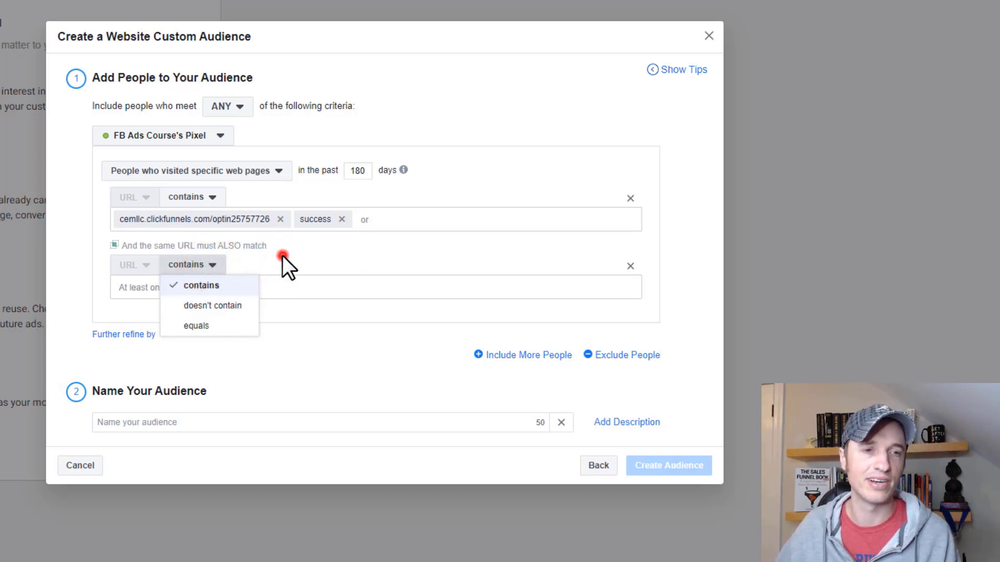
{"action": "left_click", "coordinate": [630, 266]}
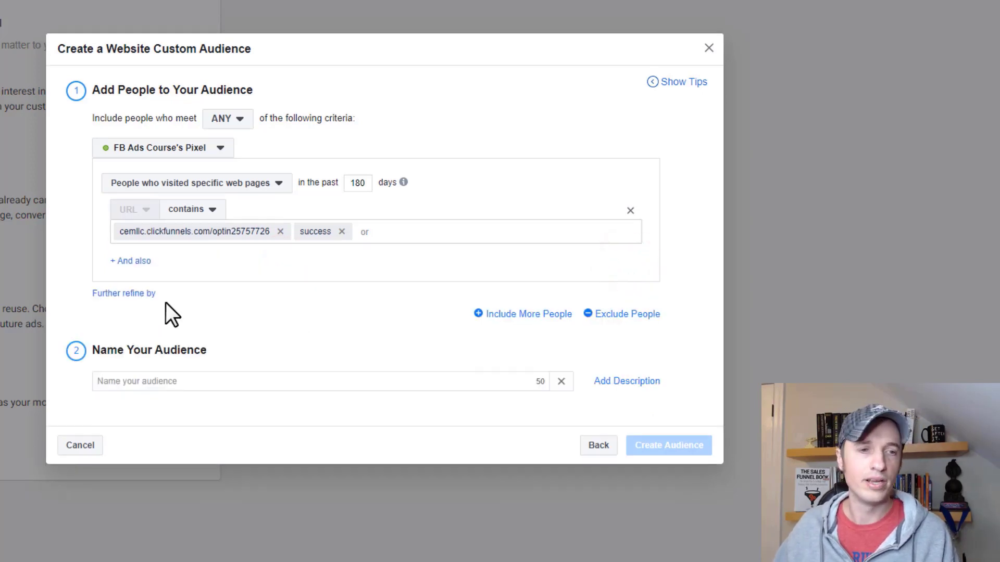
- Check the further refinement options and try adding an exclusion group for all website visitors
{"action": "left_click", "coordinate": [136, 295]}
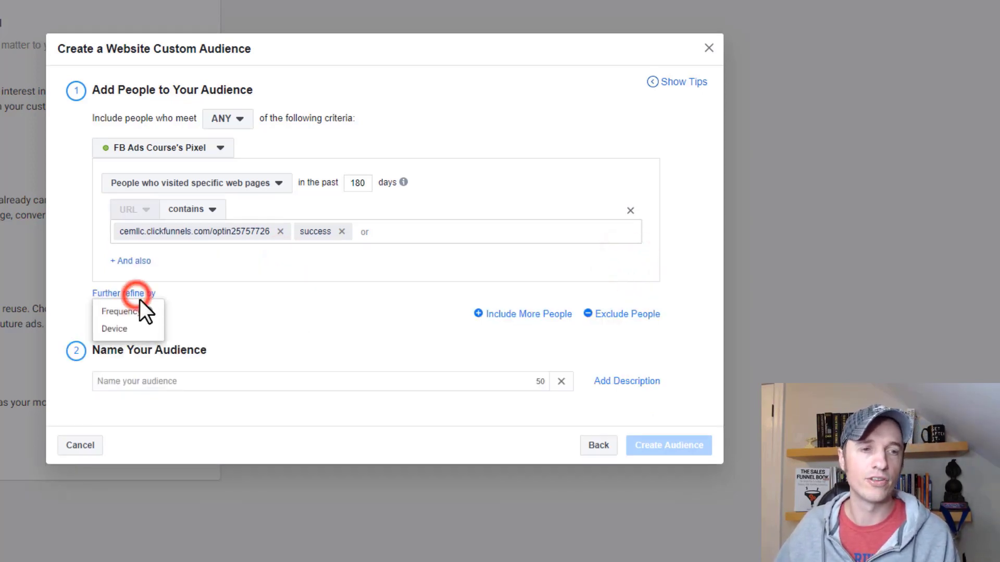
{"action": "left_click", "coordinate": [286, 312]}
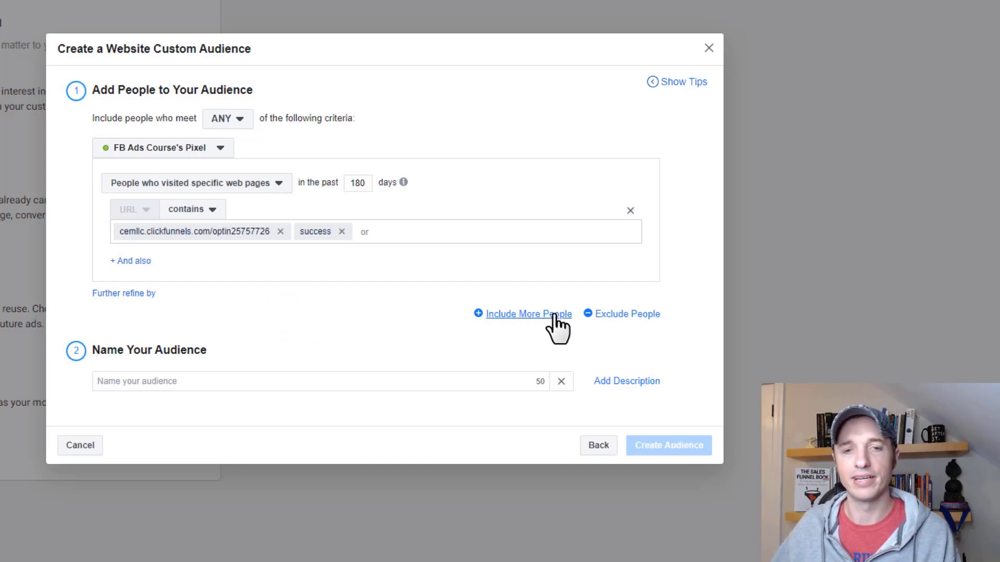
{"action": "left_click", "coordinate": [622, 315]}
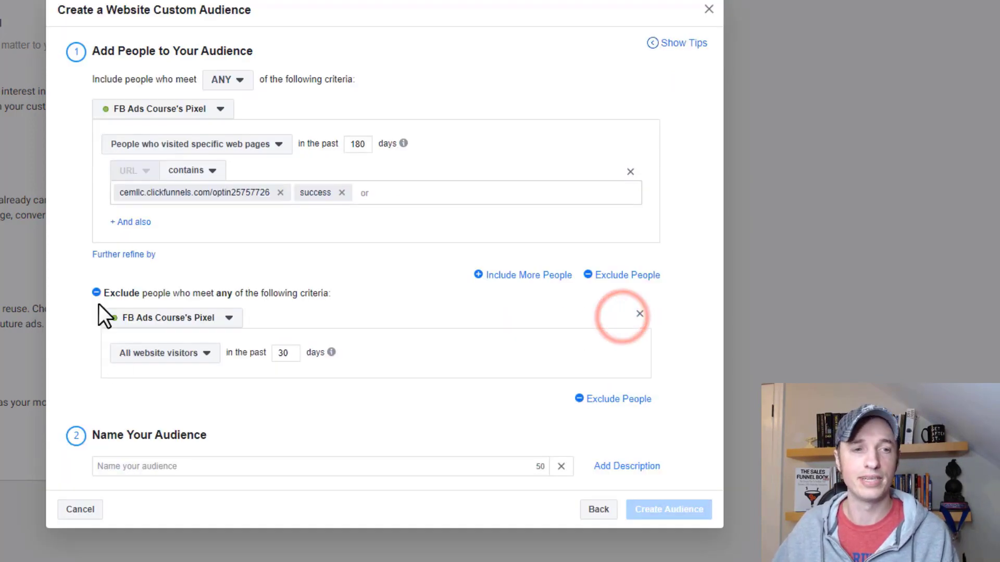
{"action": "left_click", "coordinate": [183, 365]}
{"action": "left_click", "coordinate": [492, 346]}
{"action": "left_click", "coordinate": [640, 314]}
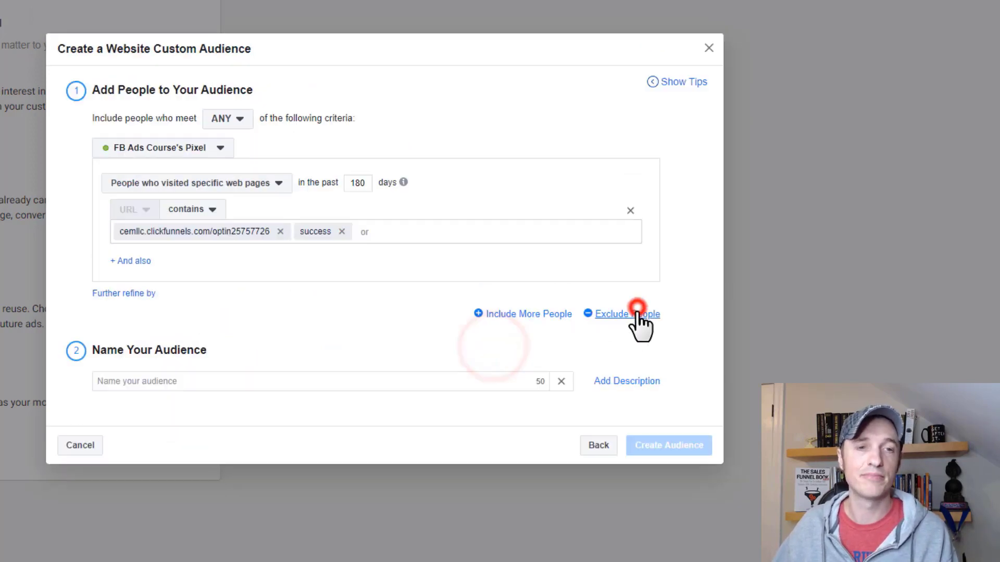
- Remove the "success" value from the URL condition and create the audience under the name "Leads (180 Days)"
{"action": "left_click", "coordinate": [342, 232]}
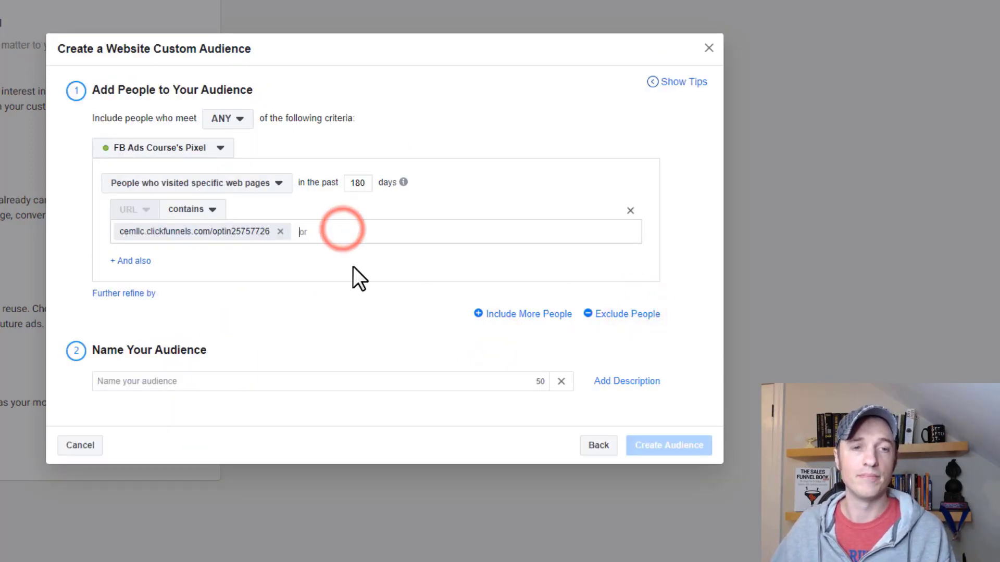
{"action": "left_click", "coordinate": [323, 380]}
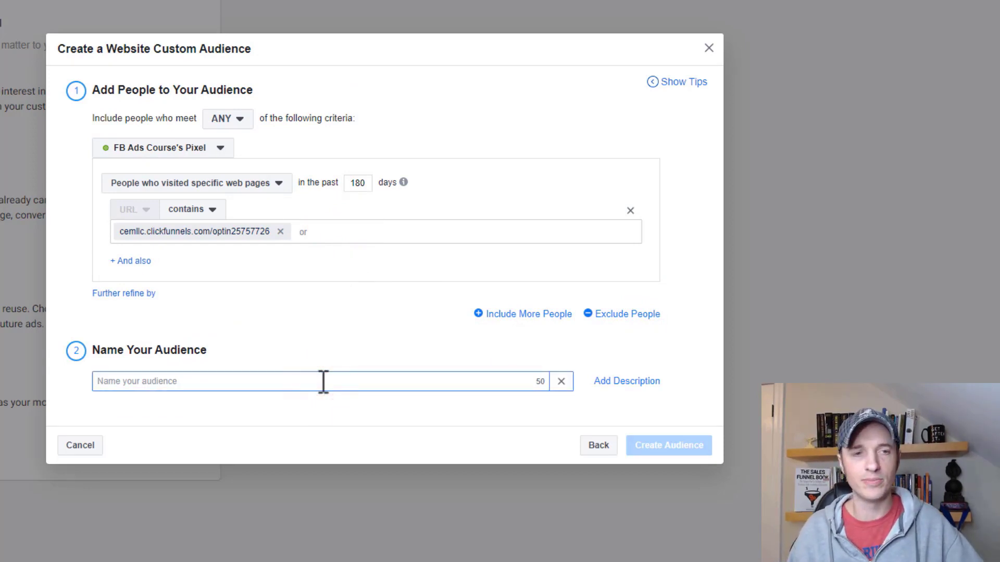
{"action": "type", "text": "Lead"}
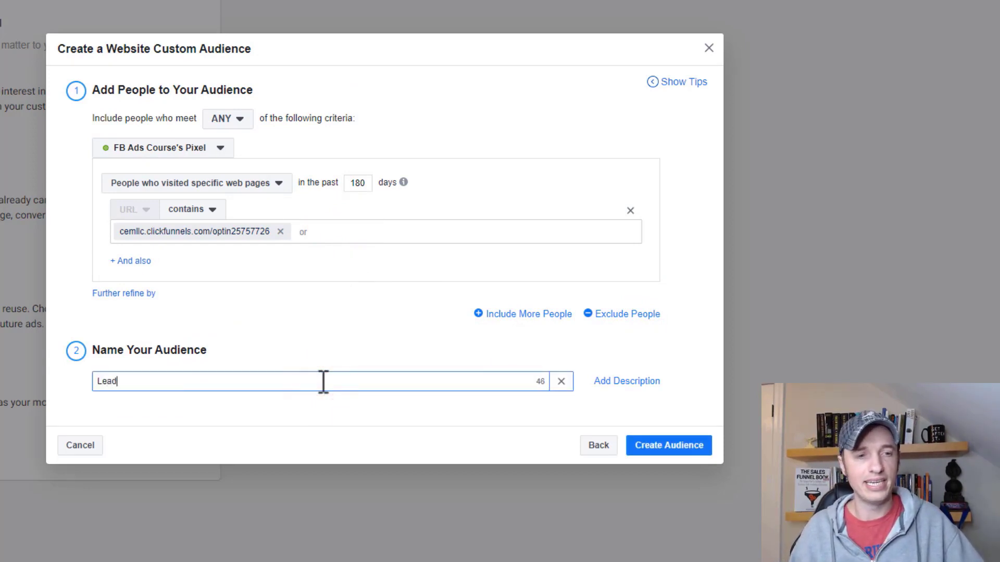
{"action": "type", "text": "s (180 Days"}
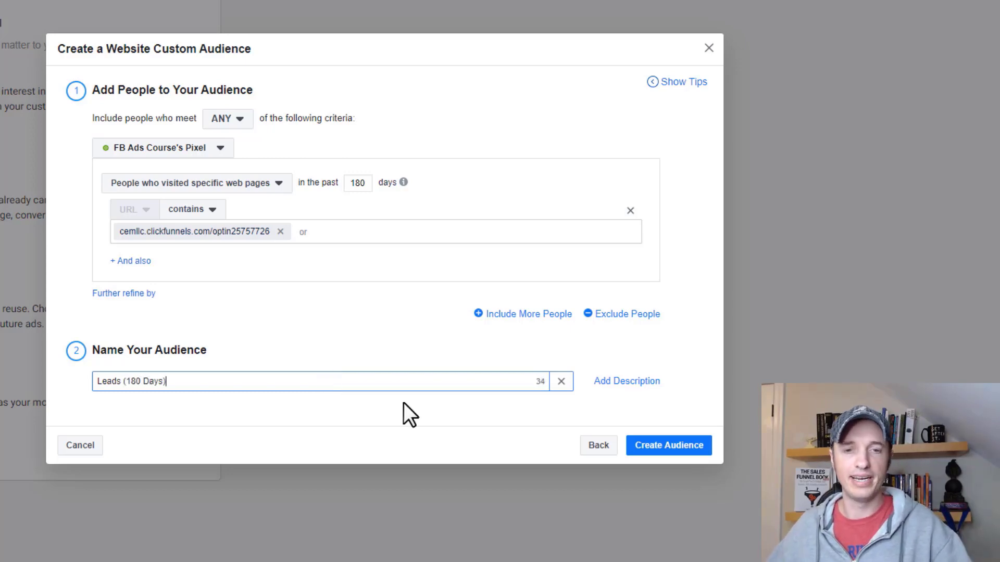
{"action": "left_click", "coordinate": [655, 445]}
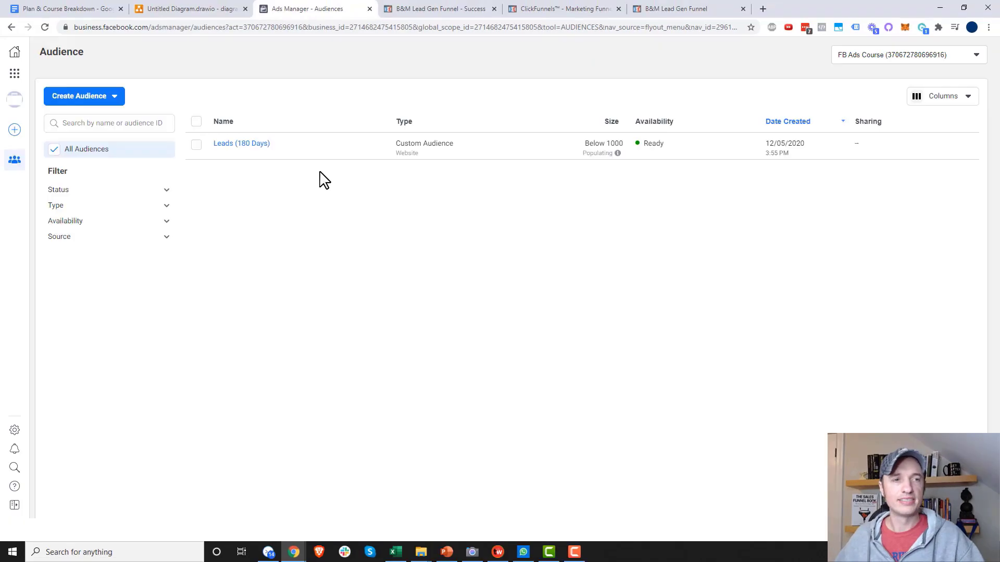
{"action": "mouse_move", "coordinate": [234, 155]}
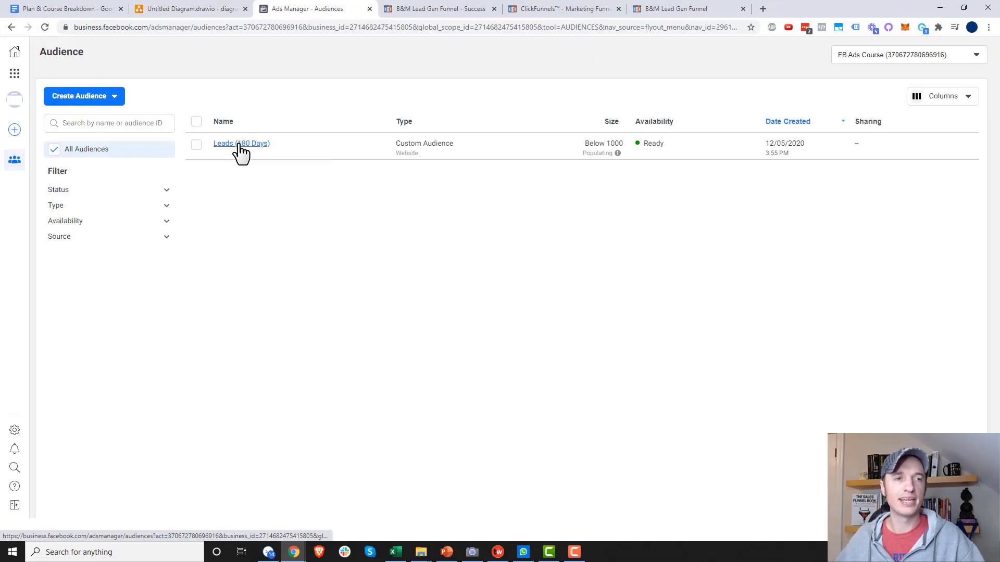
- Start a new website custom audience of people who visited specific web pages in the past 7 days
{"action": "left_click", "coordinate": [102, 98]}
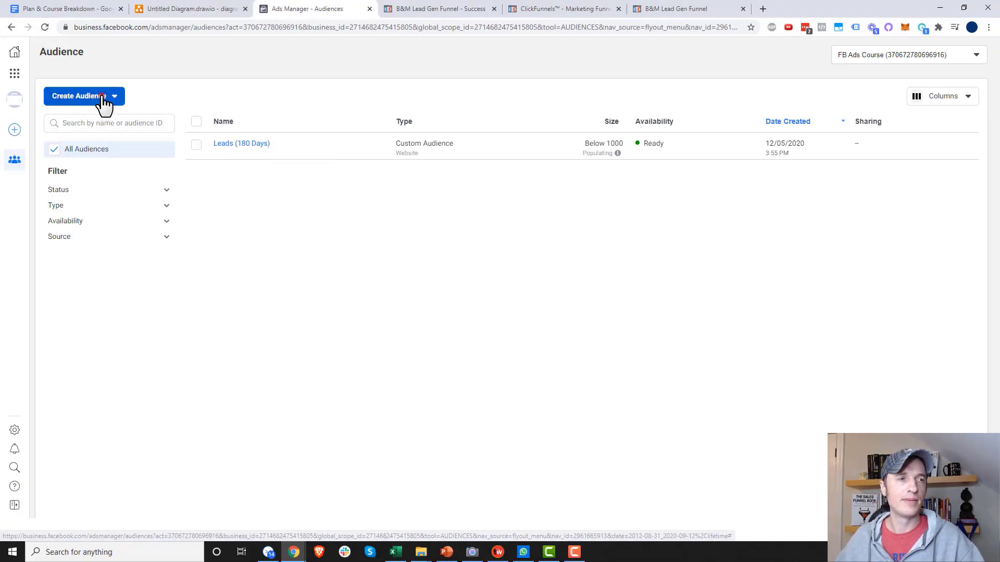
{"action": "left_click", "coordinate": [107, 127]}
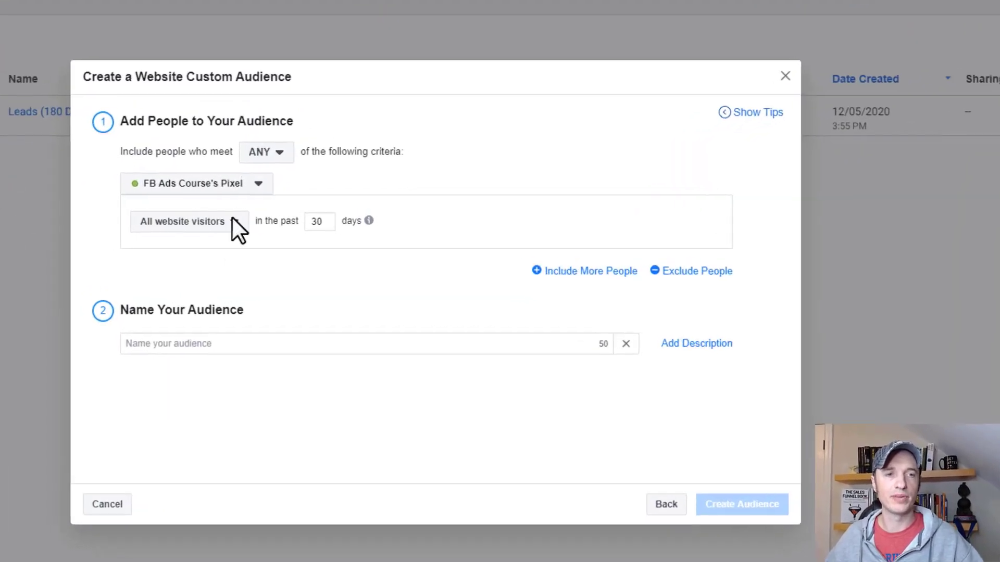
{"action": "left_click", "coordinate": [206, 223]}
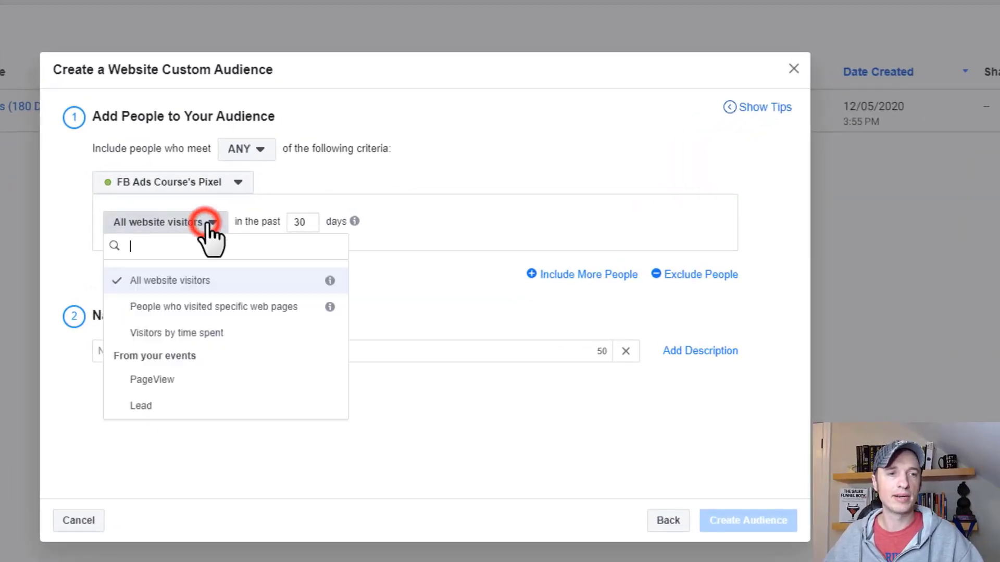
{"action": "left_click", "coordinate": [264, 308]}
{"action": "double_click", "coordinate": [399, 221]}
{"action": "type", "text": "7"}
- Set the URL condition to contain "crazyeyemarketing.com"
{"action": "type", "text": "crazyeyemar"}
{"action": "type", "text": "keting"}
{"action": "key", "text": "Return"}
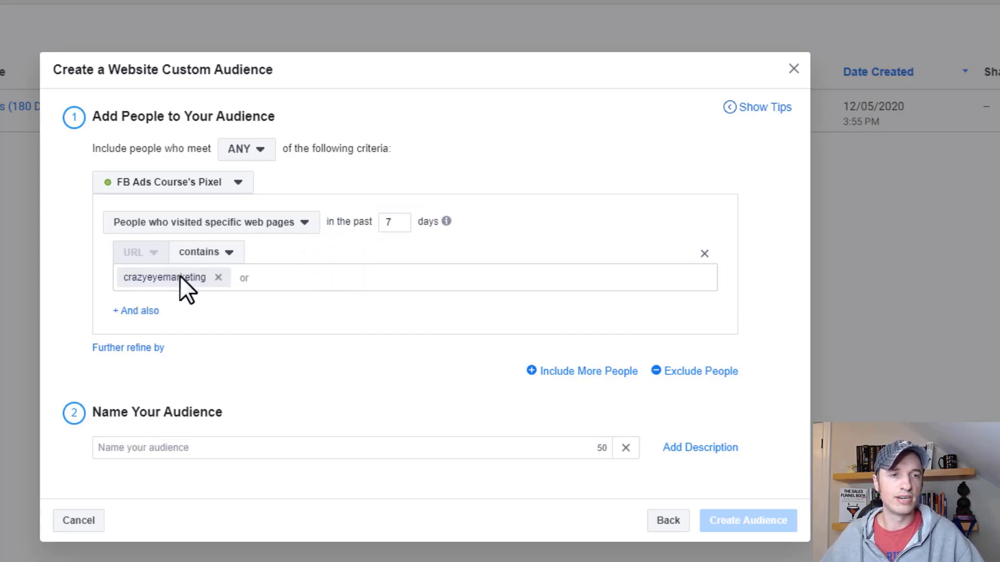
{"action": "left_click", "coordinate": [245, 275]}
{"action": "key", "text": "BackSpace"}
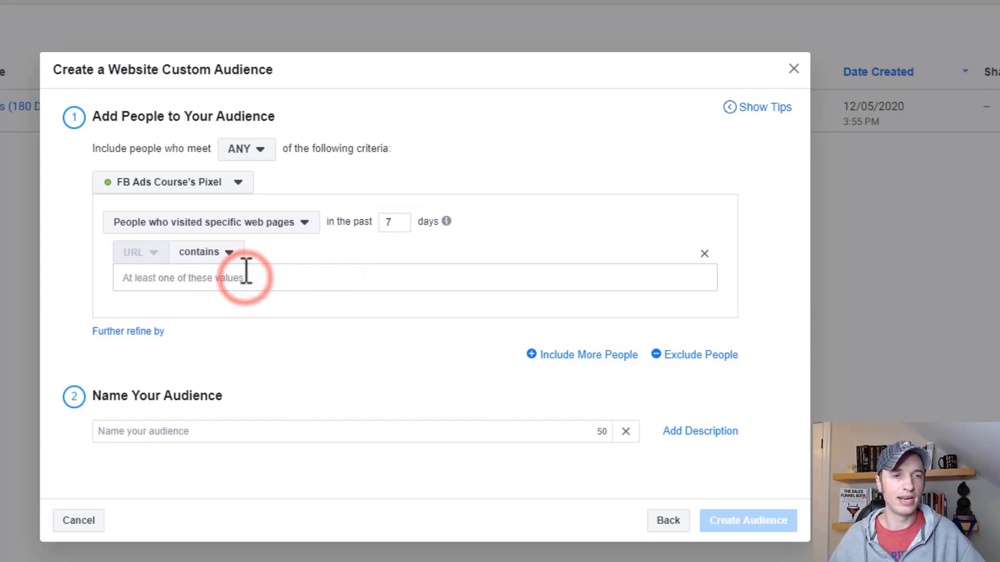
{"action": "type", "text": "crazyeyemarketing.com"}
{"action": "key", "text": "Return"}
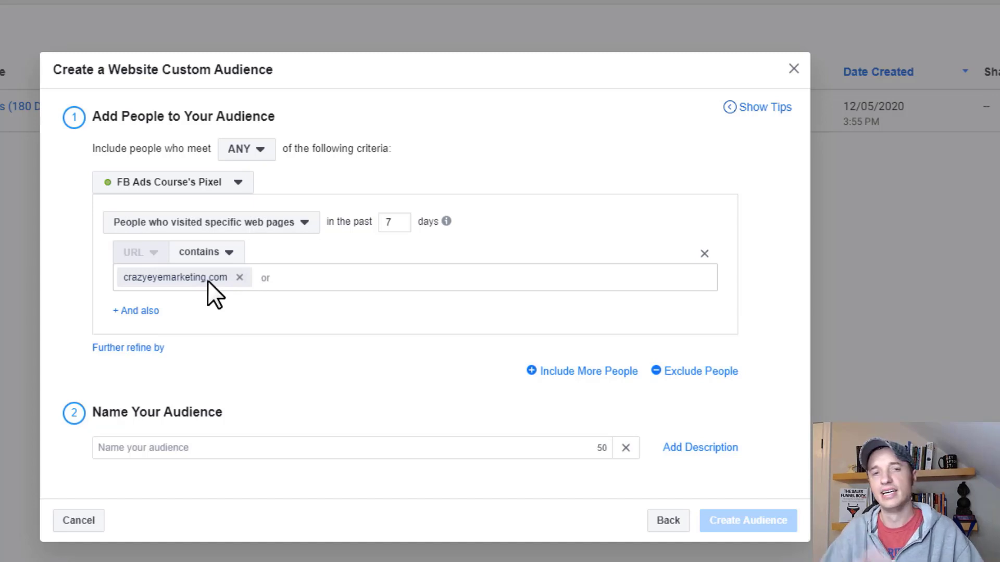
- Name the audience "Visitors (7 Days)" and finish creating it
{"action": "left_click", "coordinate": [366, 447]}
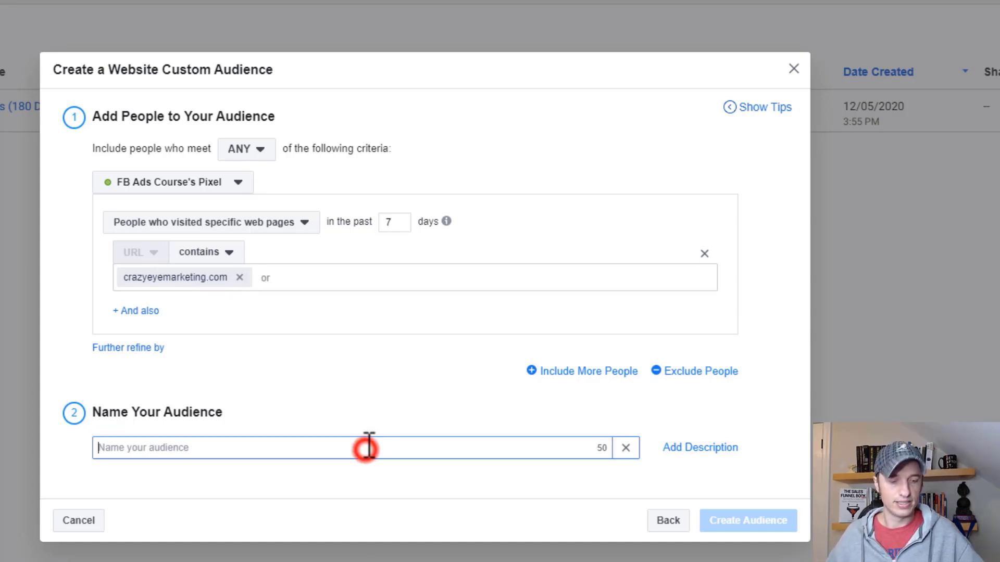
{"action": "type", "text": "Visitors (7 Days)"}
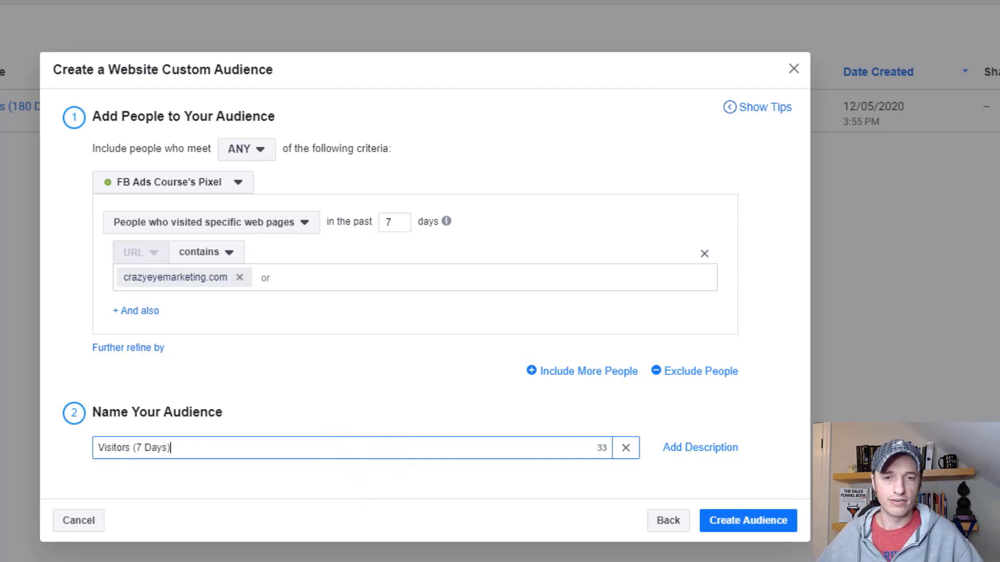
{"action": "left_click", "coordinate": [779, 521]}
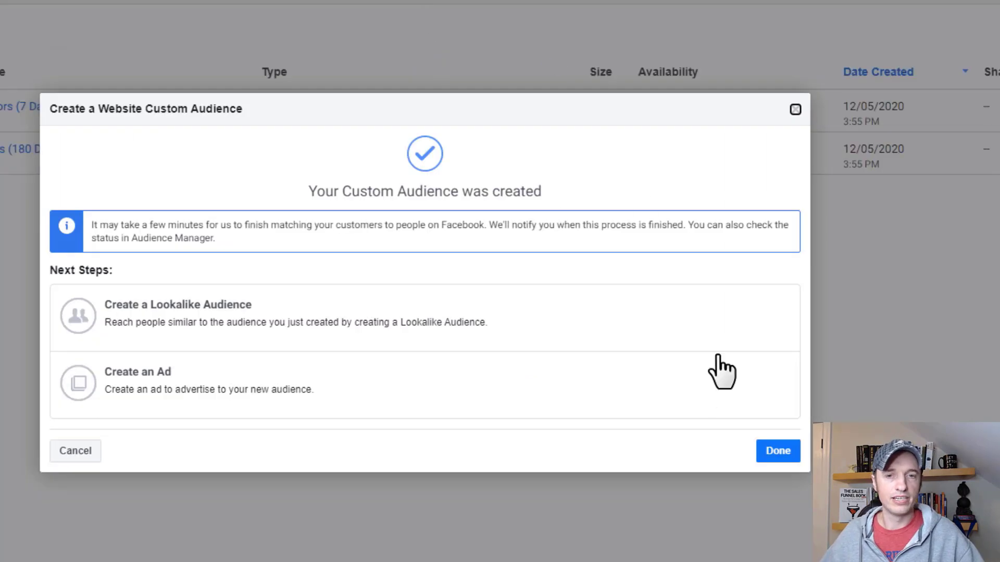
{"action": "left_click", "coordinate": [779, 453]}
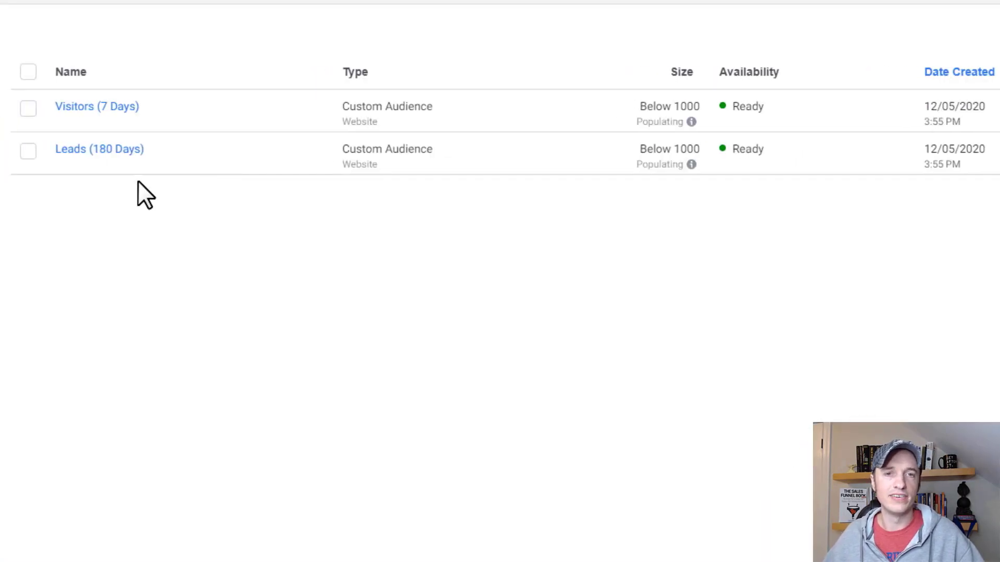
{"action": "mouse_move", "coordinate": [67, 115]}
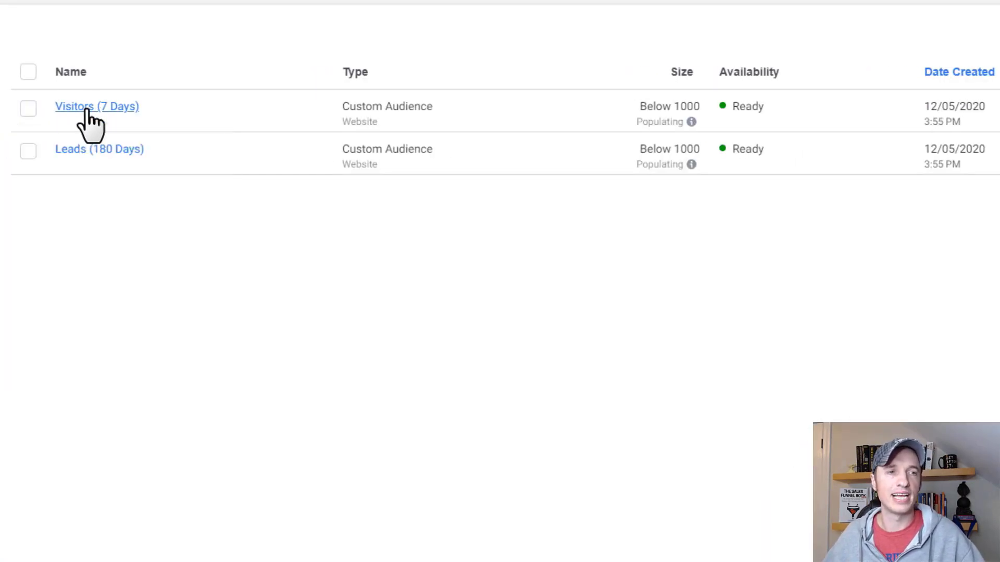
{"action": "mouse_move", "coordinate": [99, 157]}
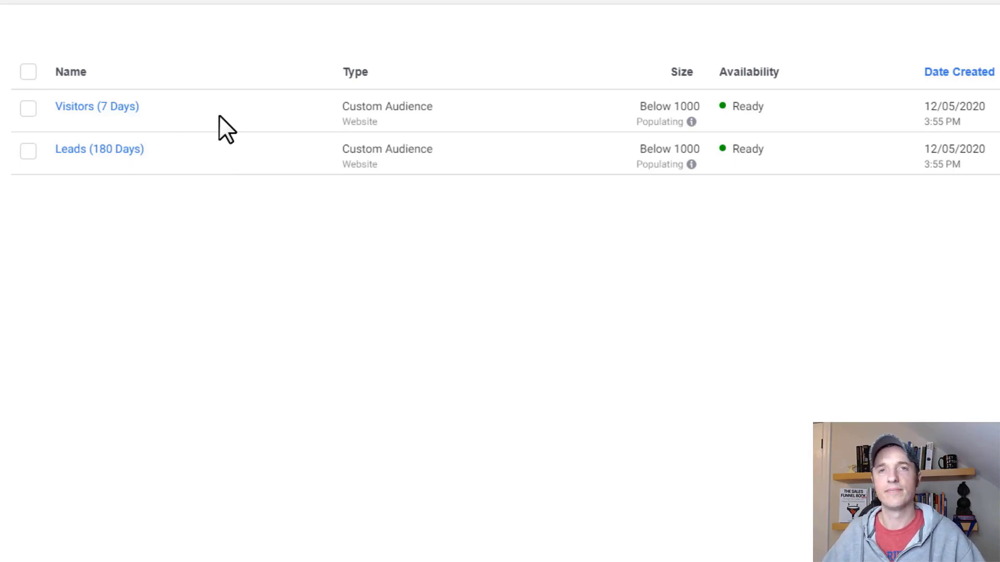
- Examine the identifiers accepted for a customer-list custom audience, and return to the choice of audience sources
{"action": "left_click", "coordinate": [109, 95]}
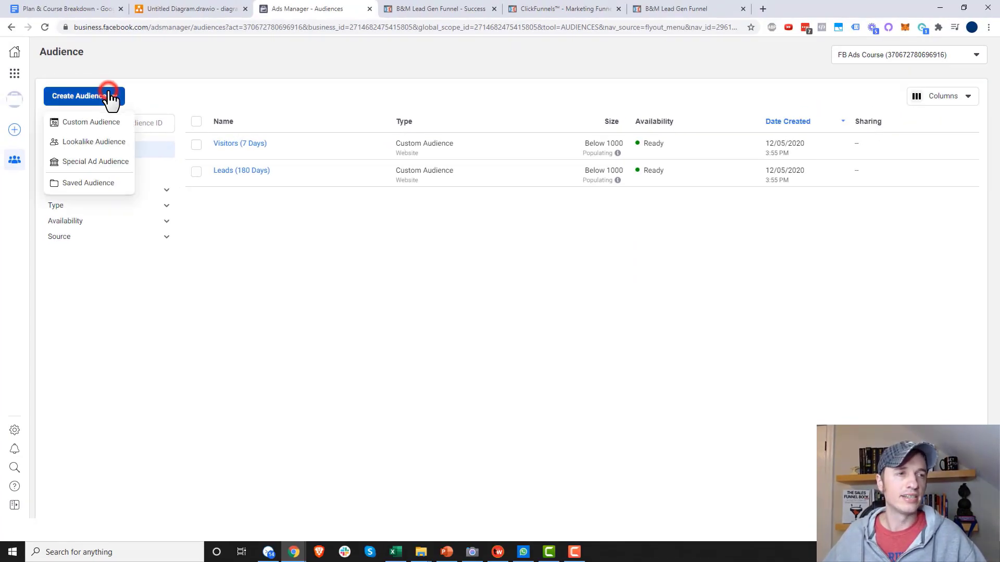
{"action": "left_click", "coordinate": [102, 124]}
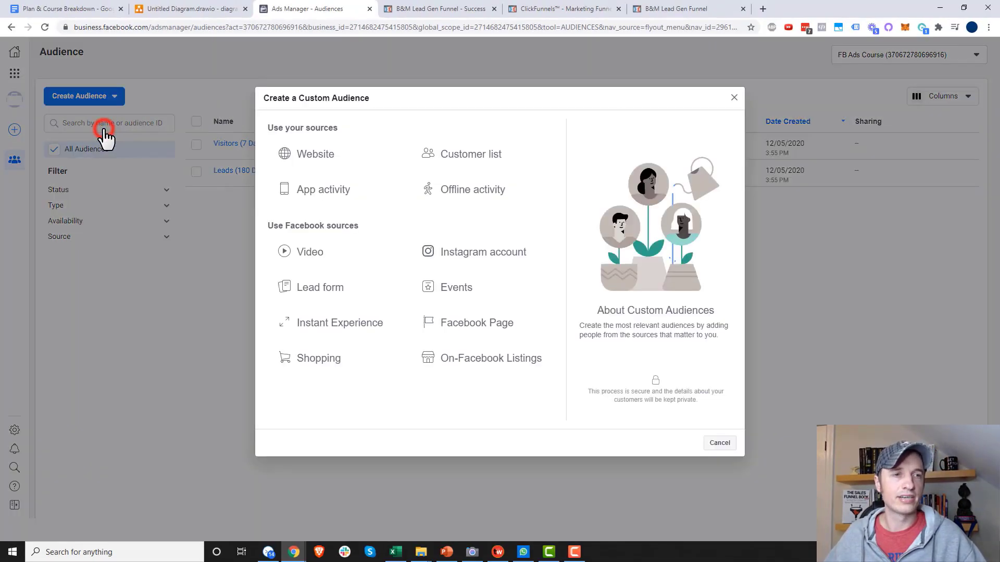
{"action": "left_click", "coordinate": [469, 155]}
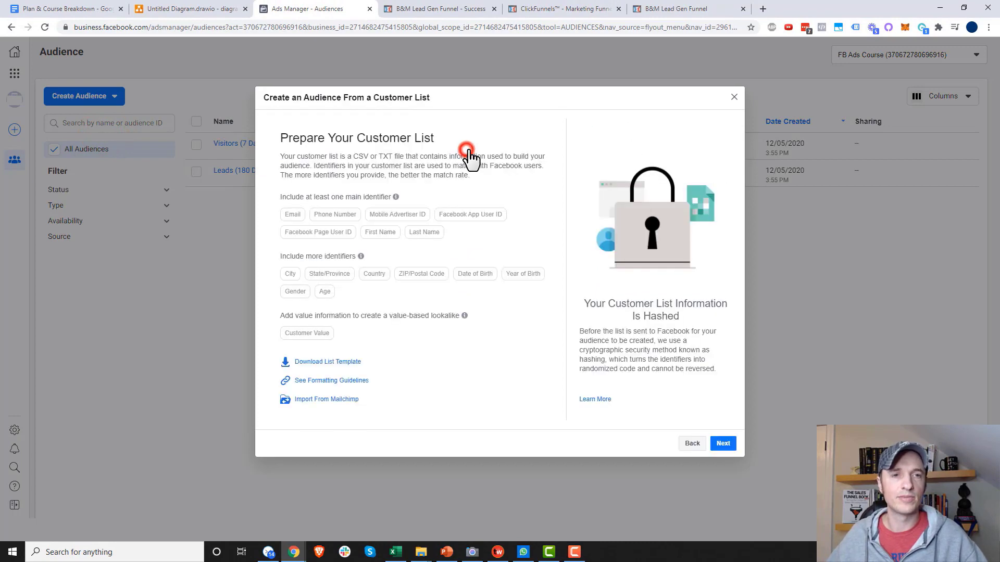
{"action": "left_click_drag", "start_coordinate": [149, 136], "coordinate": [497, 146]}
{"action": "left_click", "coordinate": [477, 150]}
{"action": "mouse_move", "coordinate": [156, 209]}
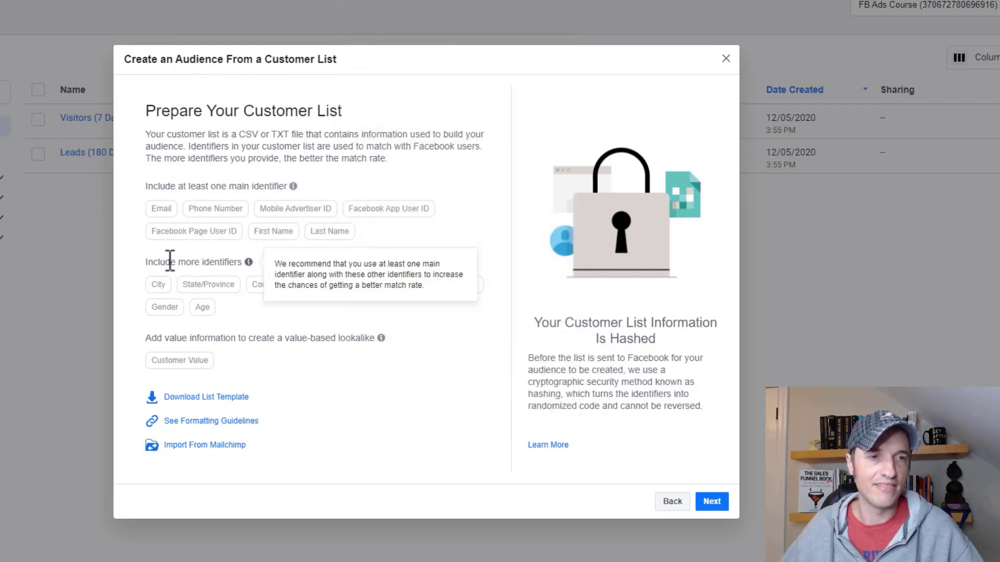
{"action": "mouse_move", "coordinate": [271, 236]}
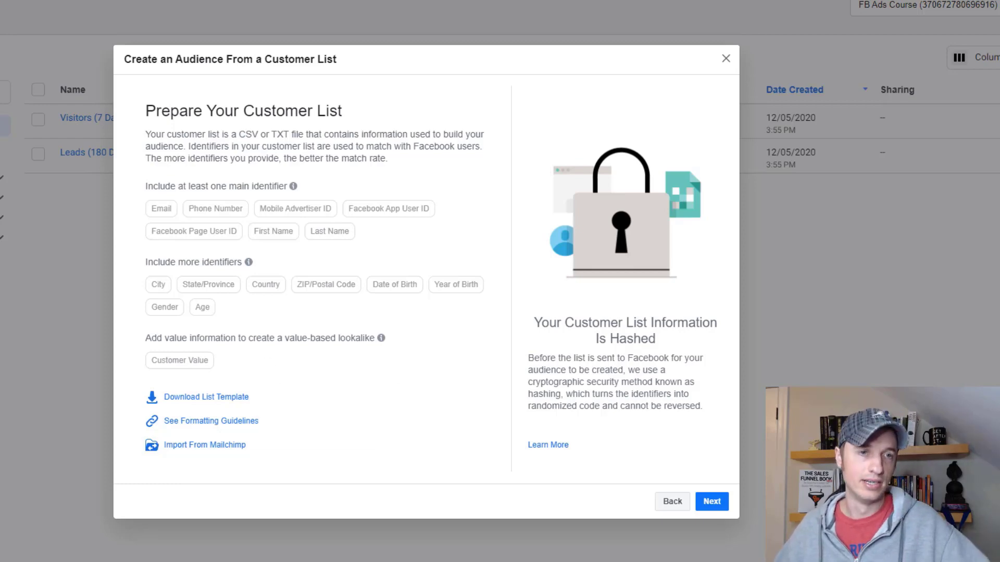
{"action": "left_click", "coordinate": [674, 502]}
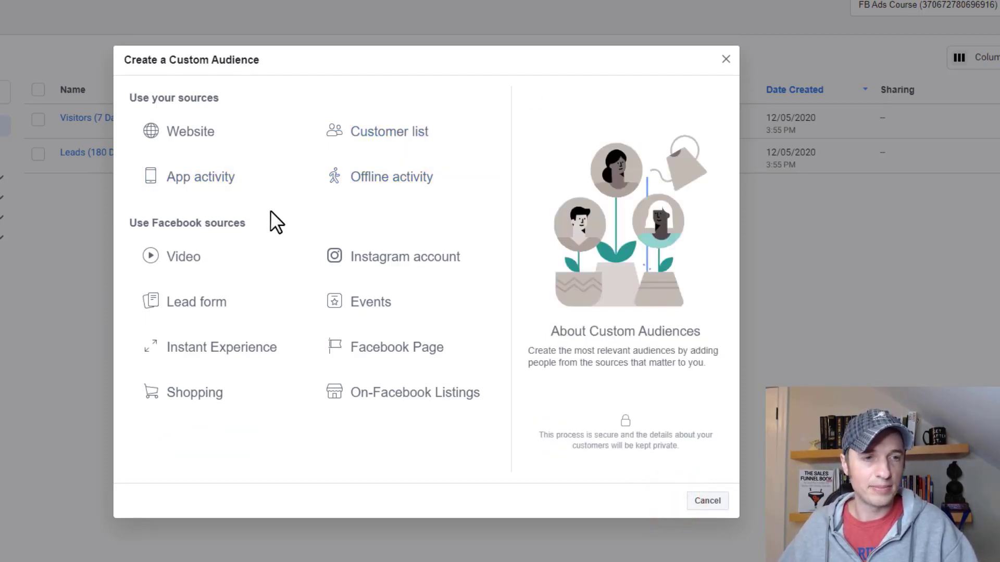
- Start a video engagement custom audience of people who completed or viewed at least 15 seconds of a video (ThruPlay)
{"action": "left_click", "coordinate": [210, 262]}
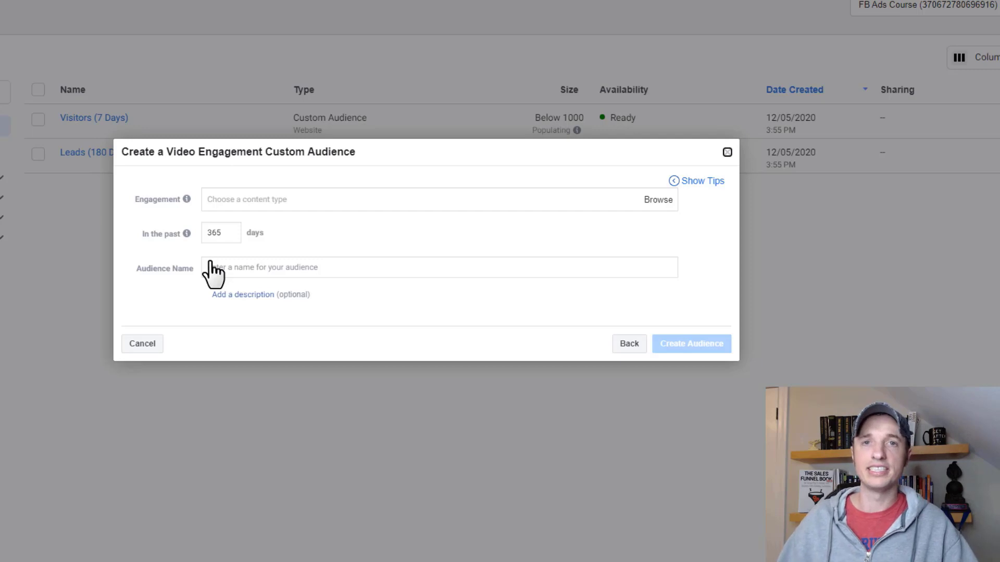
{"action": "left_click", "coordinate": [223, 200]}
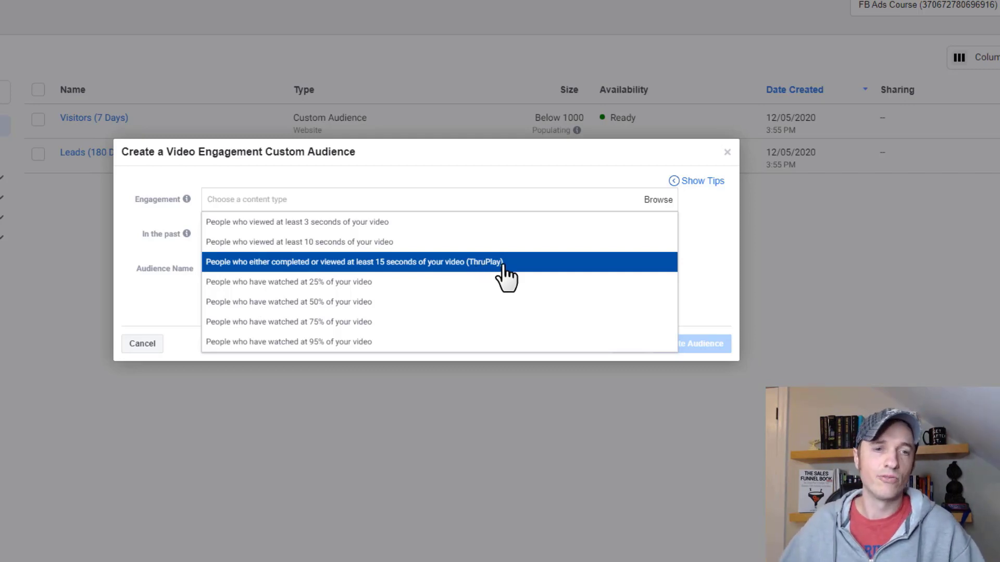
{"action": "left_click", "coordinate": [412, 266]}
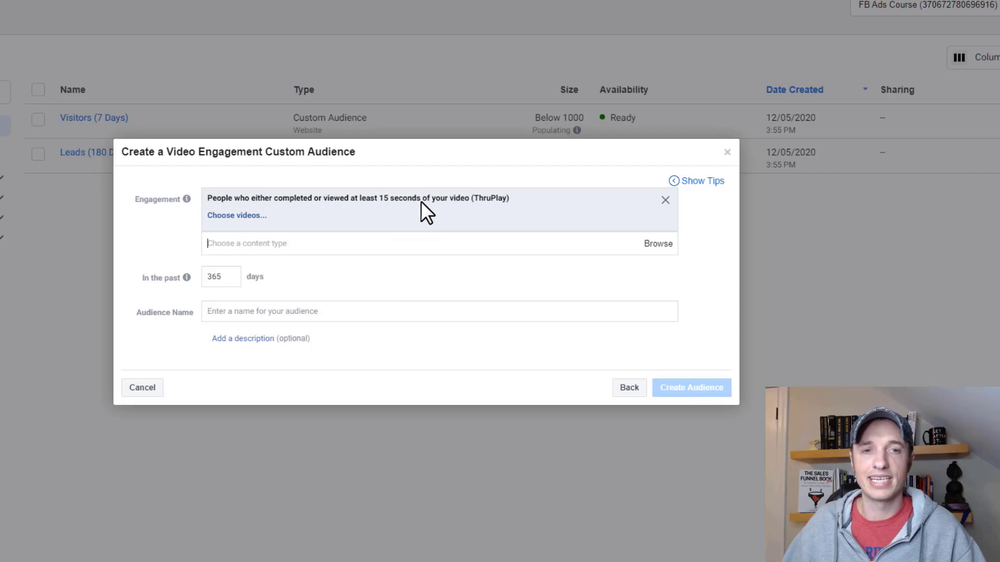
- Start choosing videos for the ThruPlay condition and set the source Facebook Page to Crazy Eye Marketing
{"action": "left_click", "coordinate": [245, 218]}
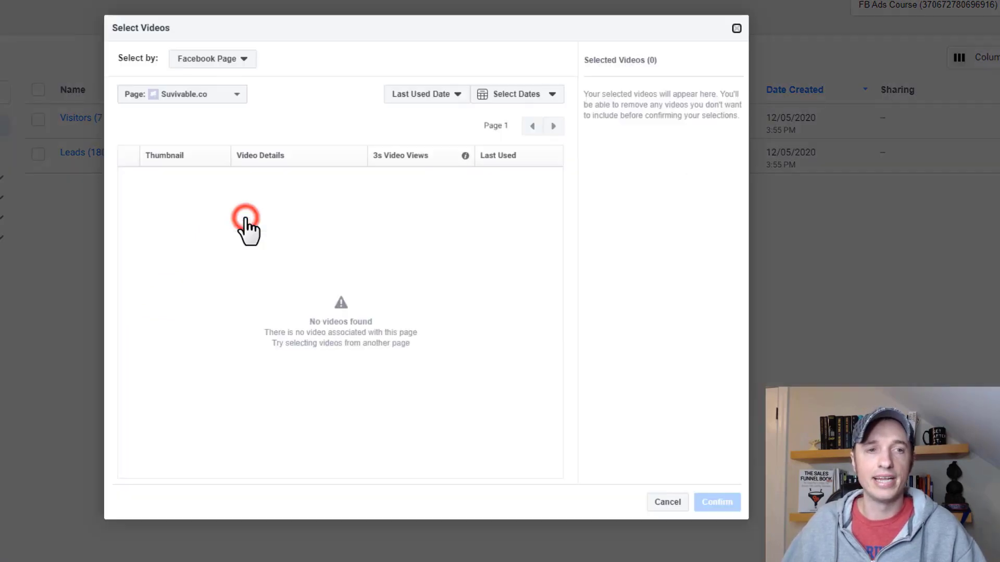
{"action": "left_click", "coordinate": [229, 59]}
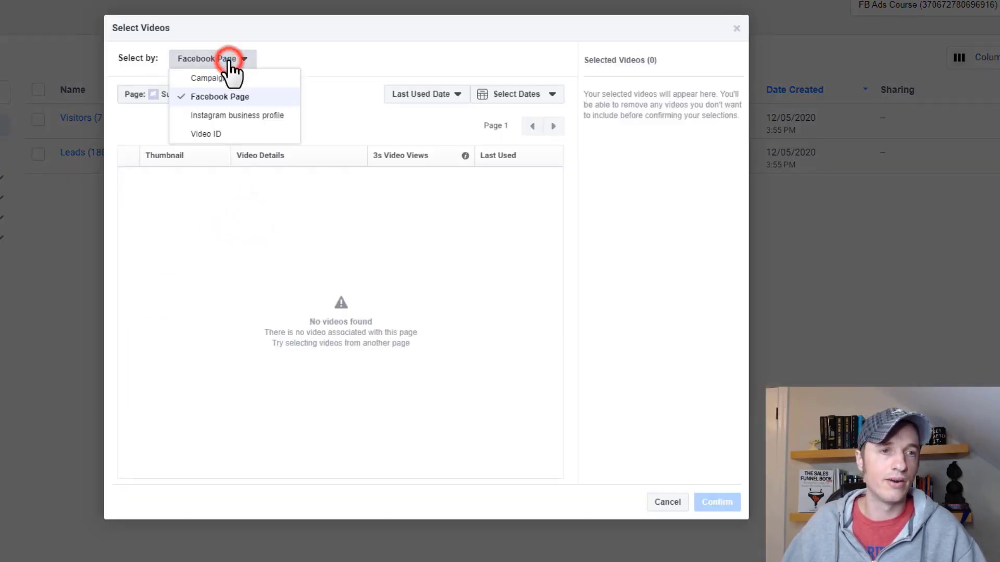
{"action": "left_click", "coordinate": [396, 52]}
{"action": "left_click", "coordinate": [177, 95]}
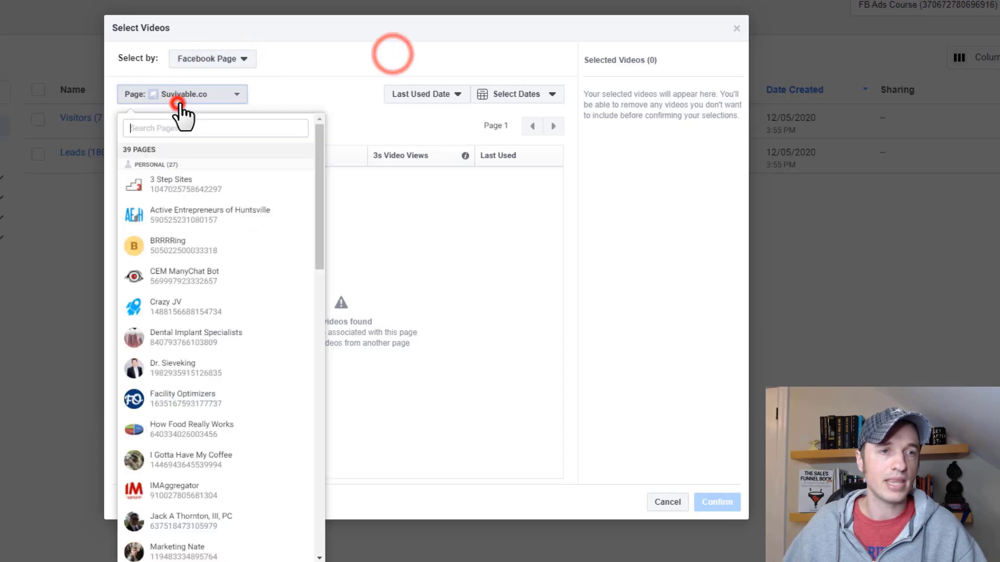
{"action": "left_click", "coordinate": [212, 130]}
{"action": "type", "text": "cra"}
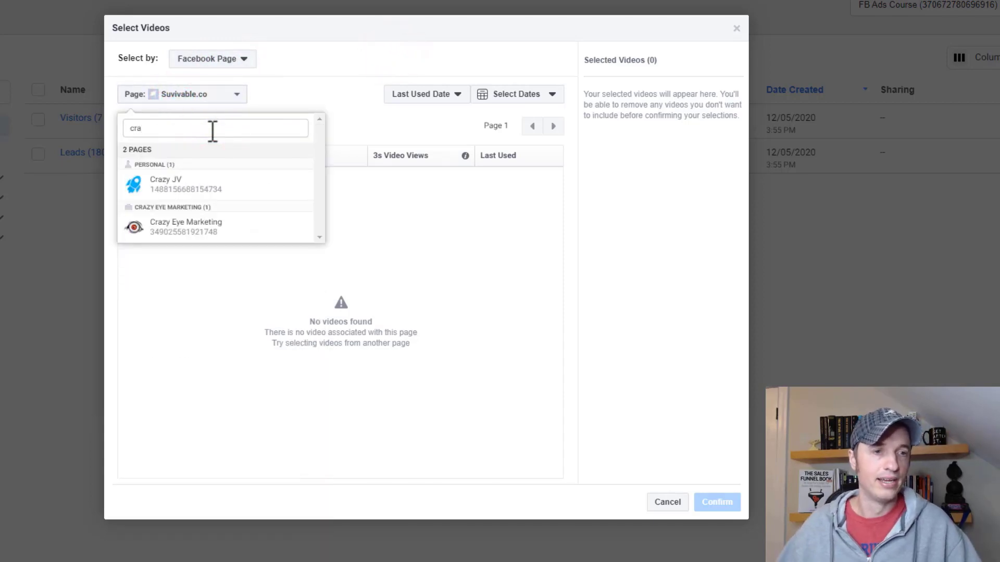
{"action": "left_click", "coordinate": [204, 225]}
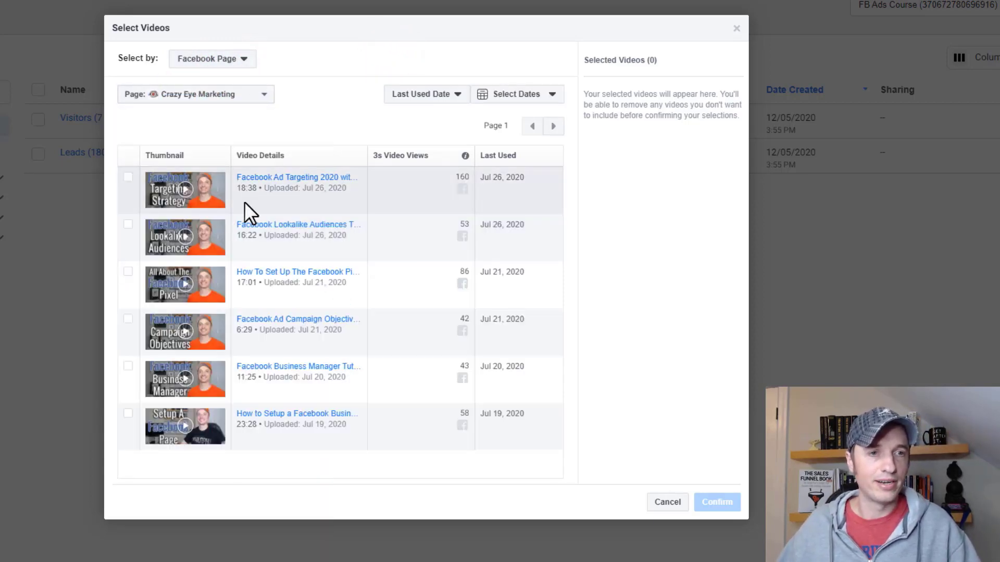
- Select the four videos on ad targeting, lookalike audiences, the Facebook pixel and campaign objectives, and confirm the selection
{"action": "left_click", "coordinate": [127, 177]}
{"action": "left_click", "coordinate": [128, 224]}
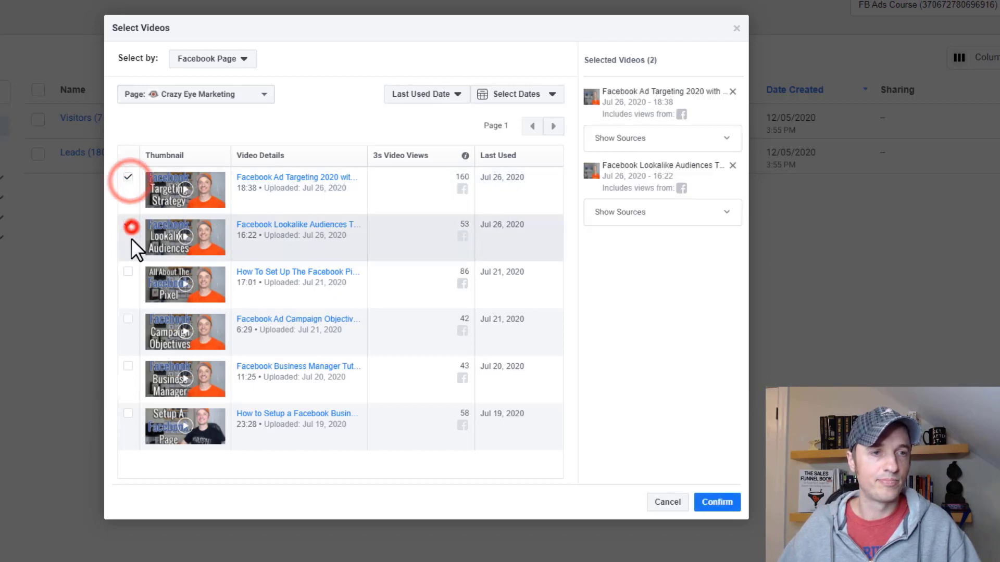
{"action": "left_click", "coordinate": [128, 272]}
{"action": "left_click", "coordinate": [128, 319]}
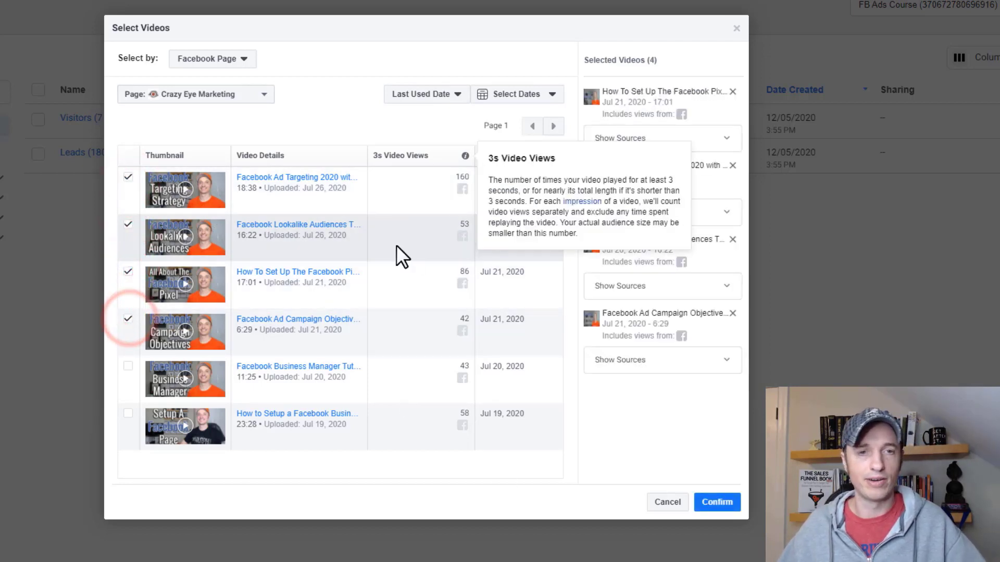
{"action": "left_click", "coordinate": [729, 504]}
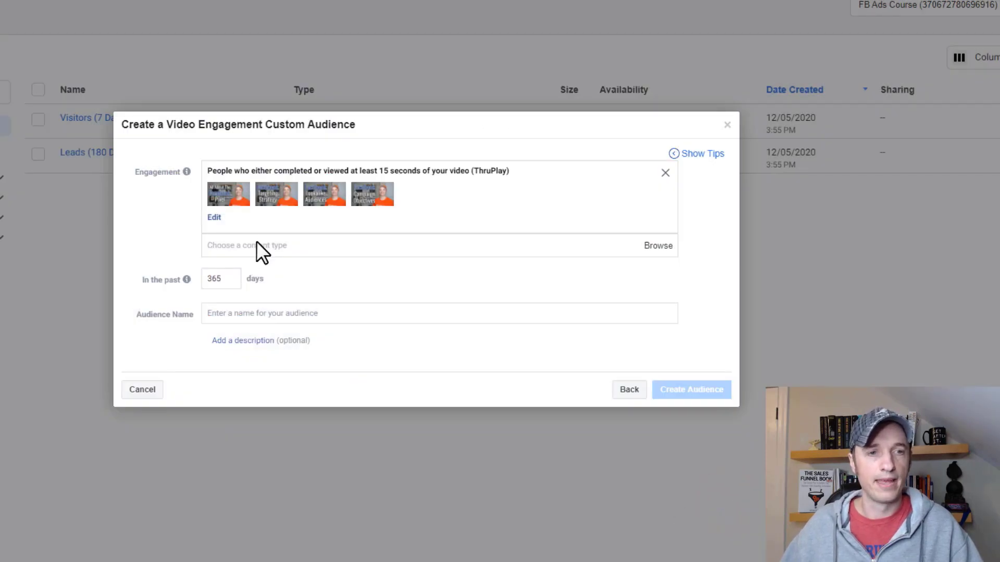
- Set the video engagement audience's time window to the past 30 days
{"action": "mouse_move", "coordinate": [204, 283]}
{"action": "left_click", "coordinate": [140, 231]}
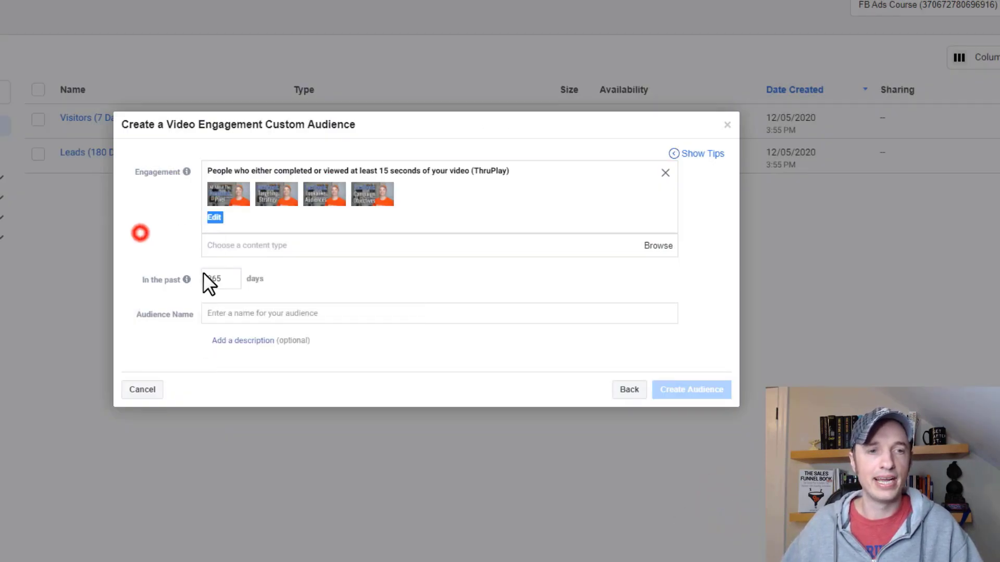
{"action": "double_click", "coordinate": [228, 279]}
{"action": "type", "text": "30"}
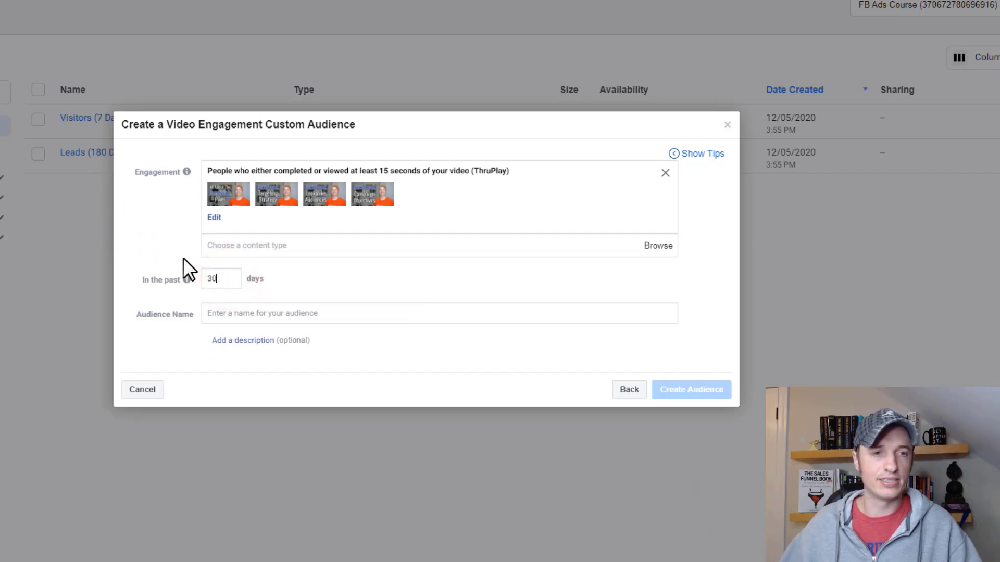
- Name the audience "Viewed 15+ Seconds of Video (30 Days)" and finish creating it
{"action": "left_click", "coordinate": [281, 314]}
{"action": "type", "text": "Viewed 15 "}
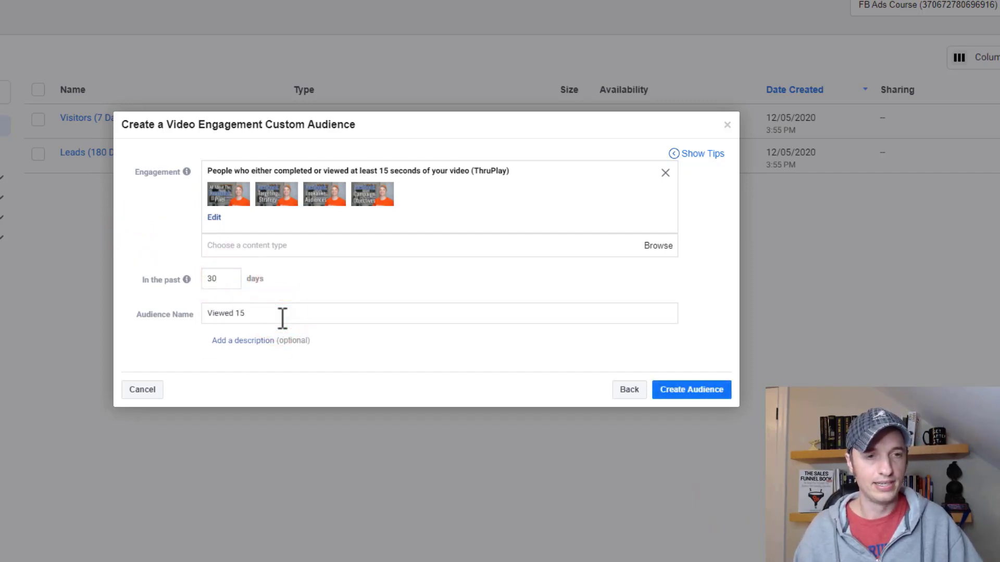
{"action": "type", "text": "+ Seconds of"}
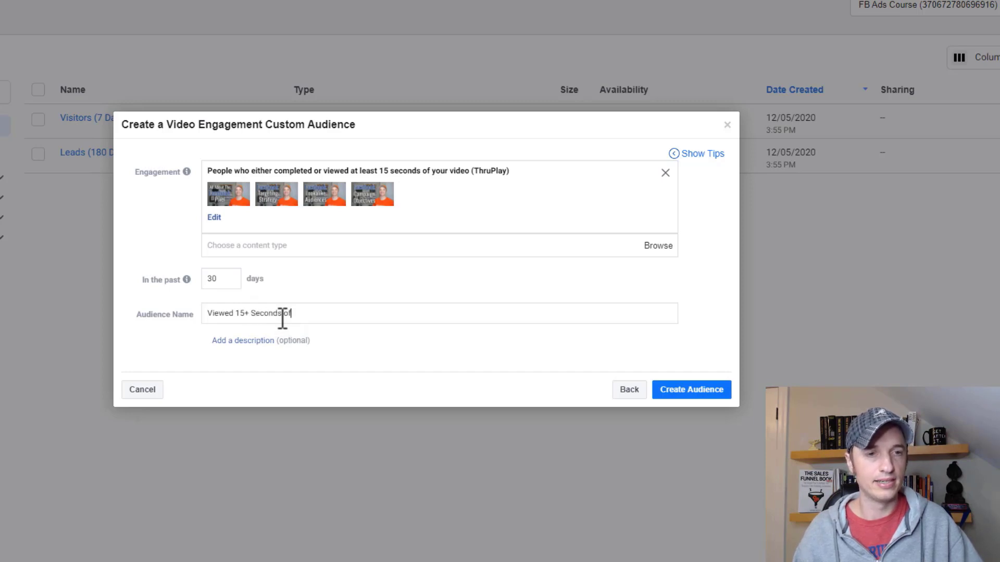
{"action": "type", "text": " Video (3"}
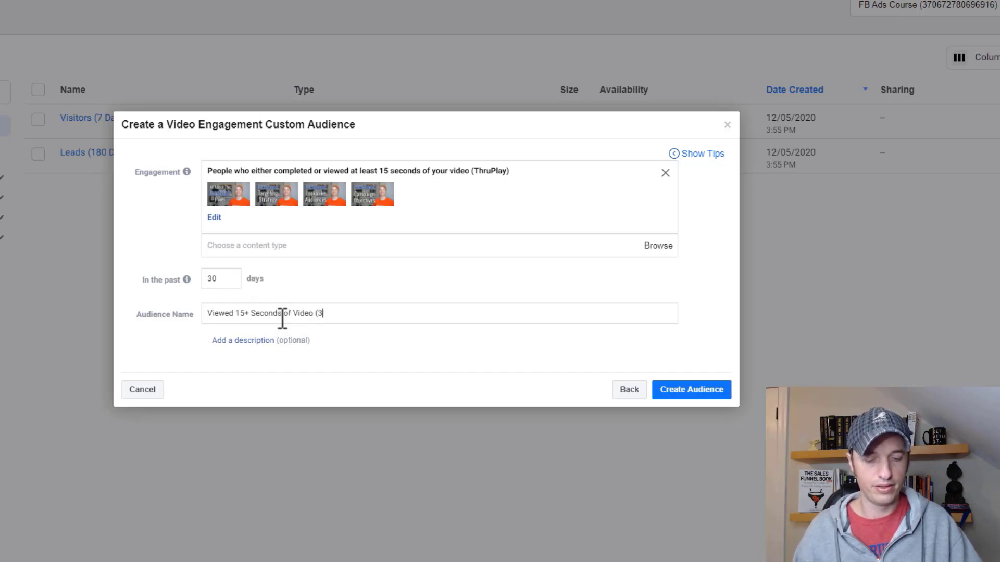
{"action": "type", "text": "0 Days)"}
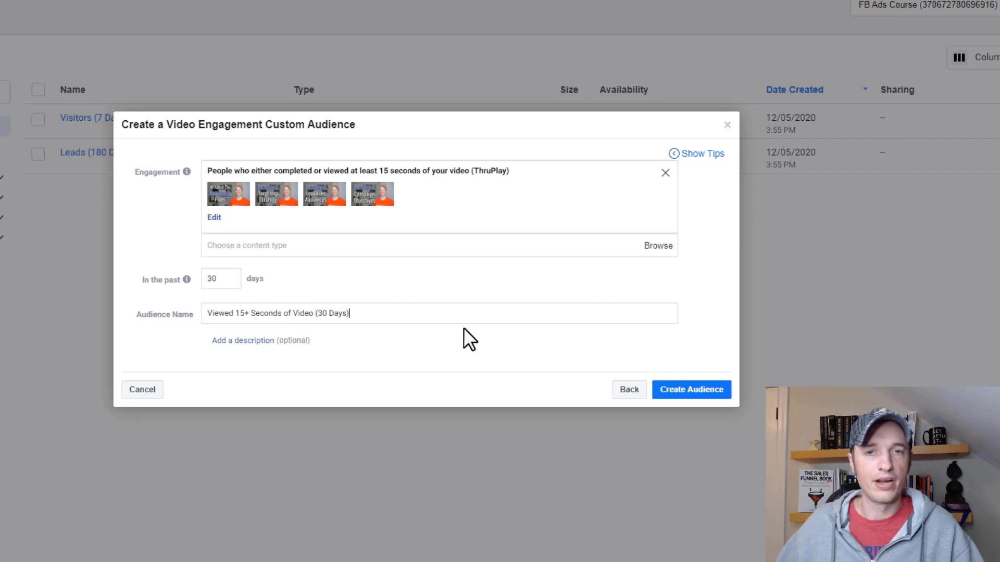
{"action": "left_click", "coordinate": [698, 392]}
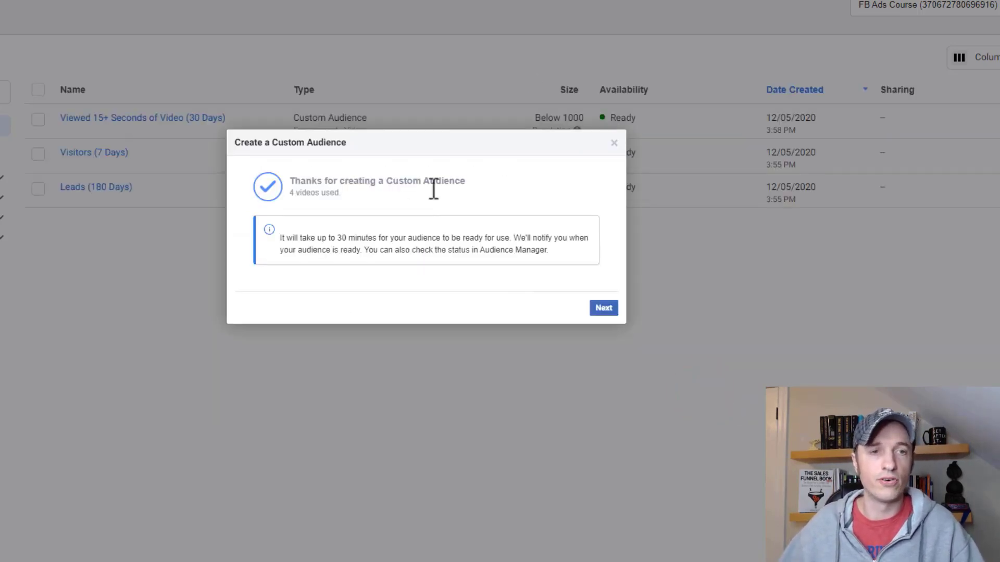
{"action": "left_click", "coordinate": [600, 308]}
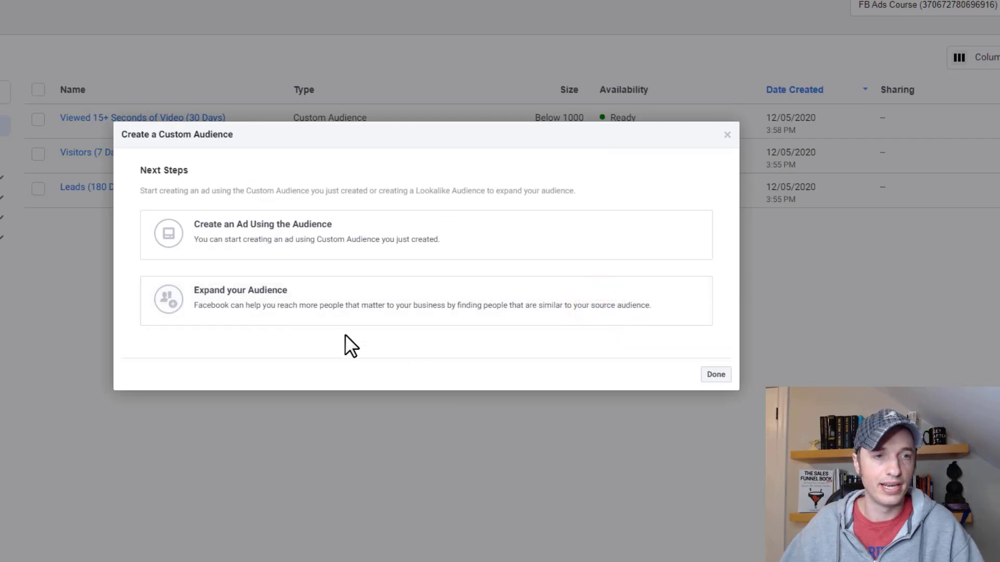
{"action": "left_click", "coordinate": [717, 376]}
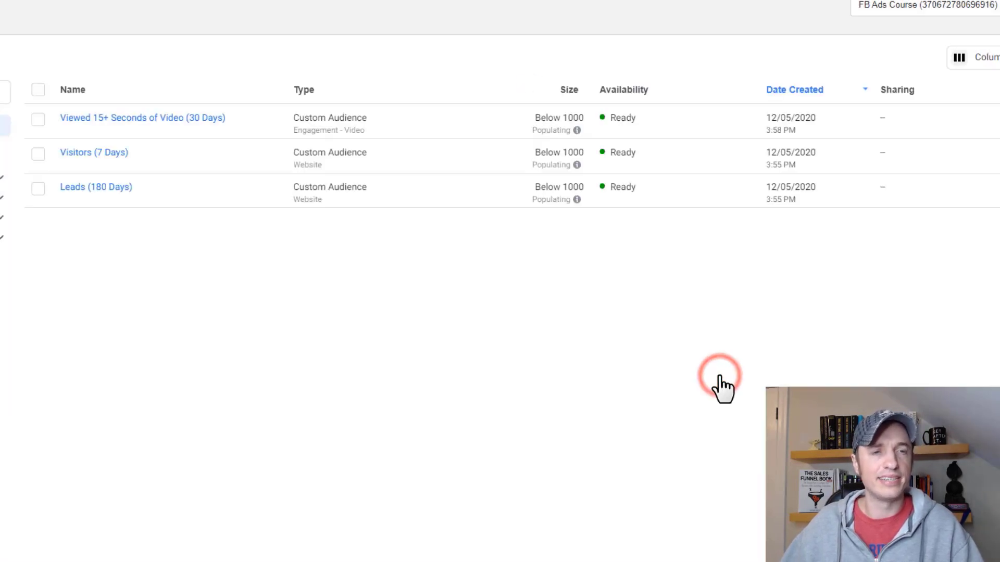
- Review the summary, usage and history details of the "Viewed 15+ Seconds of Video (30 Days)" audience
{"action": "left_click", "coordinate": [146, 120]}
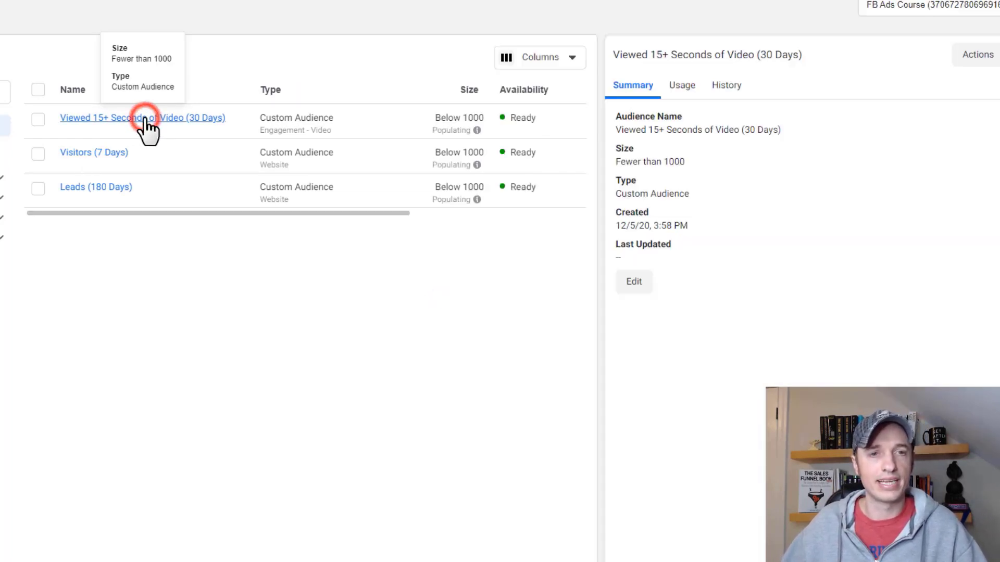
{"action": "left_click", "coordinate": [683, 86]}
{"action": "left_click", "coordinate": [737, 86]}
{"action": "left_click", "coordinate": [636, 85]}
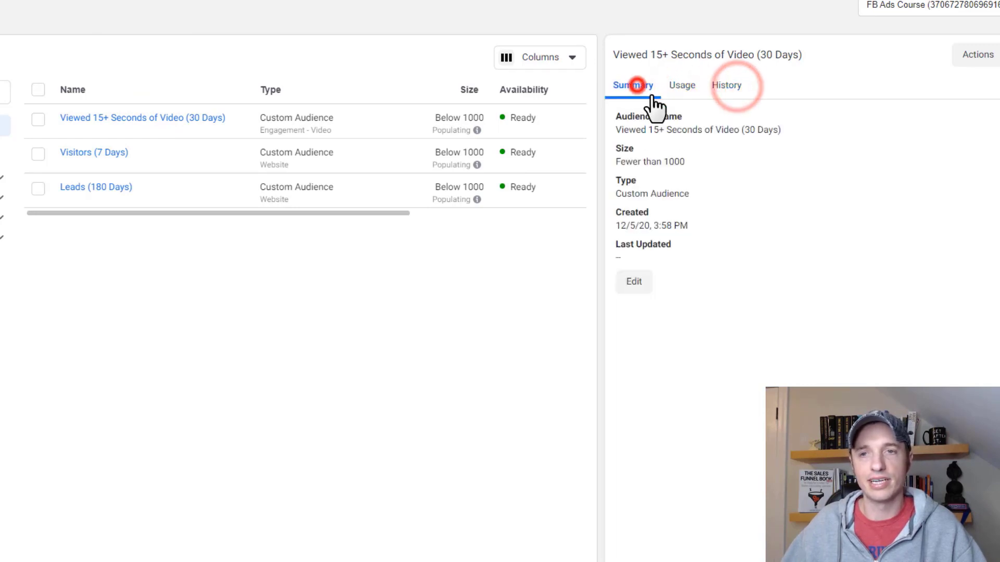
- Edit the video audience to add the Business Manager and page setup videos, and update the audience
{"action": "left_click", "coordinate": [638, 283]}
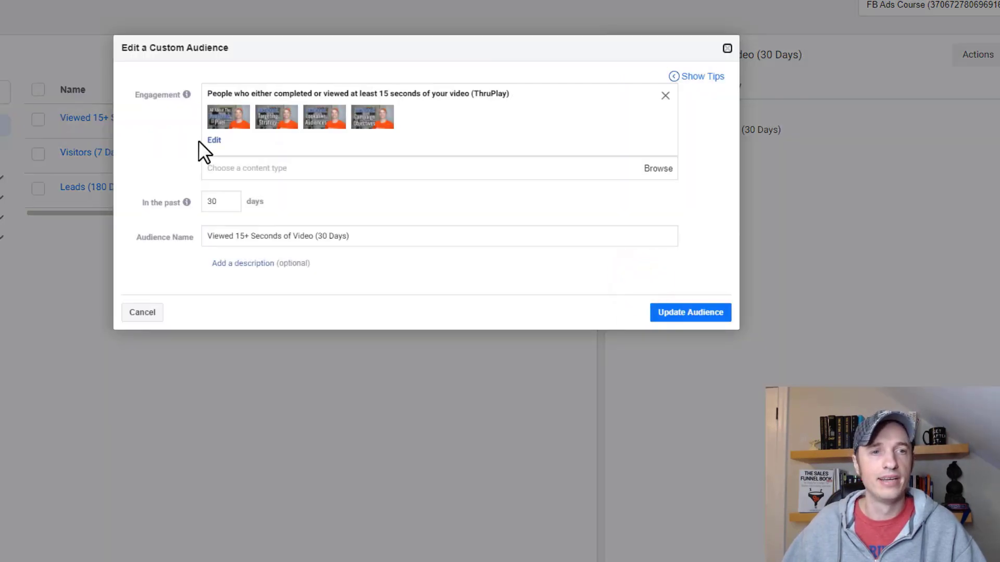
{"action": "left_click", "coordinate": [213, 140]}
{"action": "left_click", "coordinate": [127, 366]}
{"action": "left_click", "coordinate": [128, 413]}
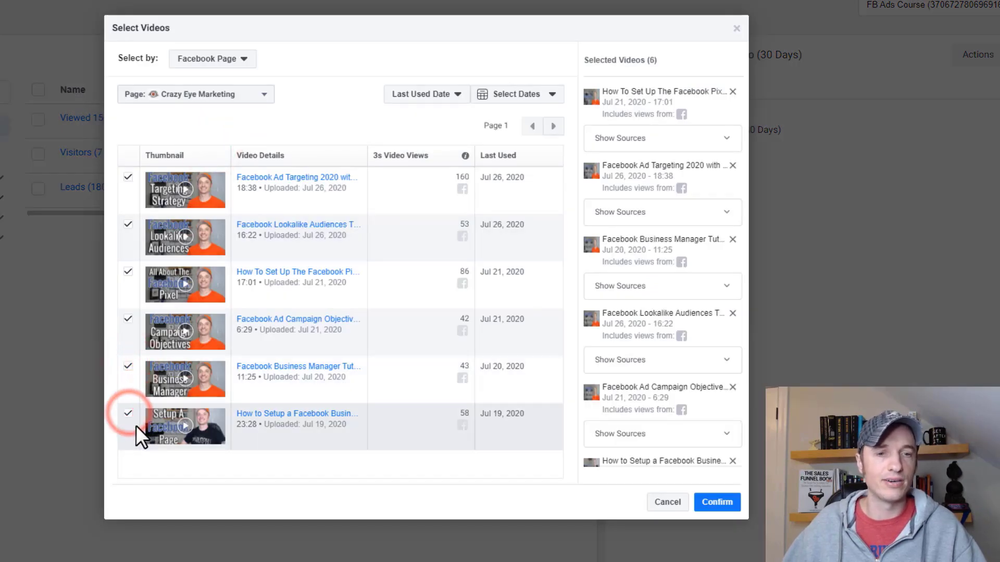
{"action": "left_click", "coordinate": [722, 503]}
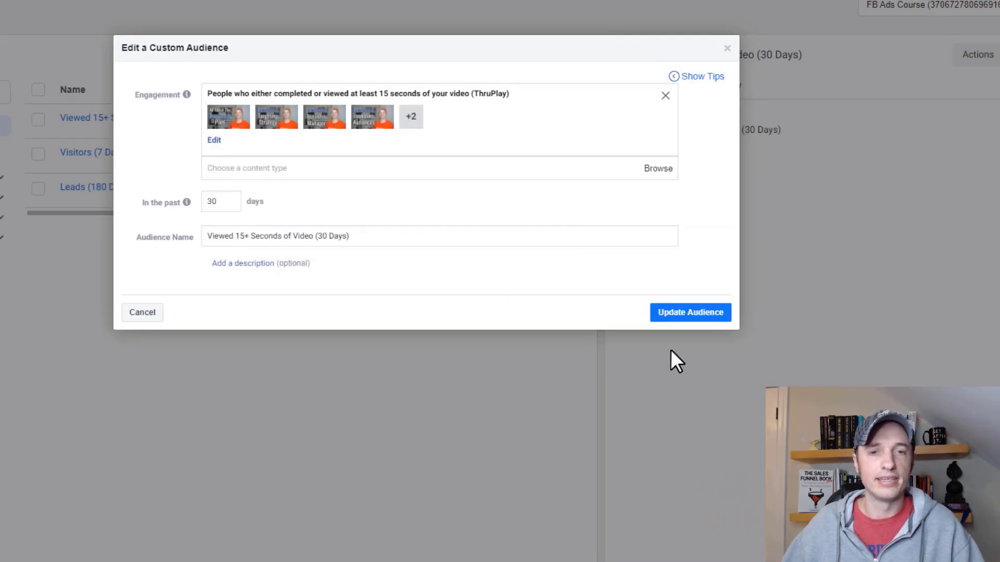
{"action": "left_click", "coordinate": [687, 314]}
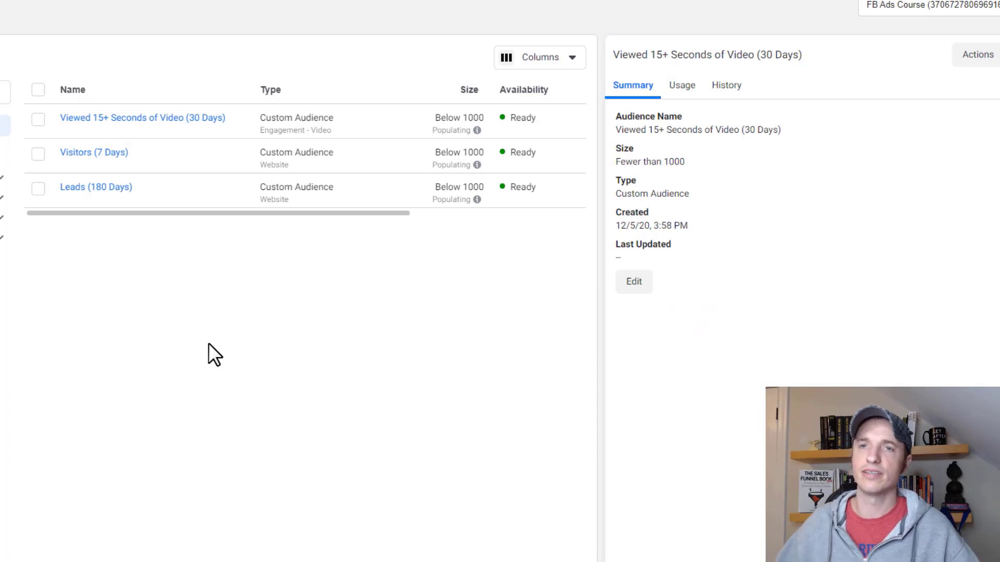
- Start another custom audience and look at the criteria of the Events source, returning to the choice of sources
{"action": "left_click", "coordinate": [986, 66]}
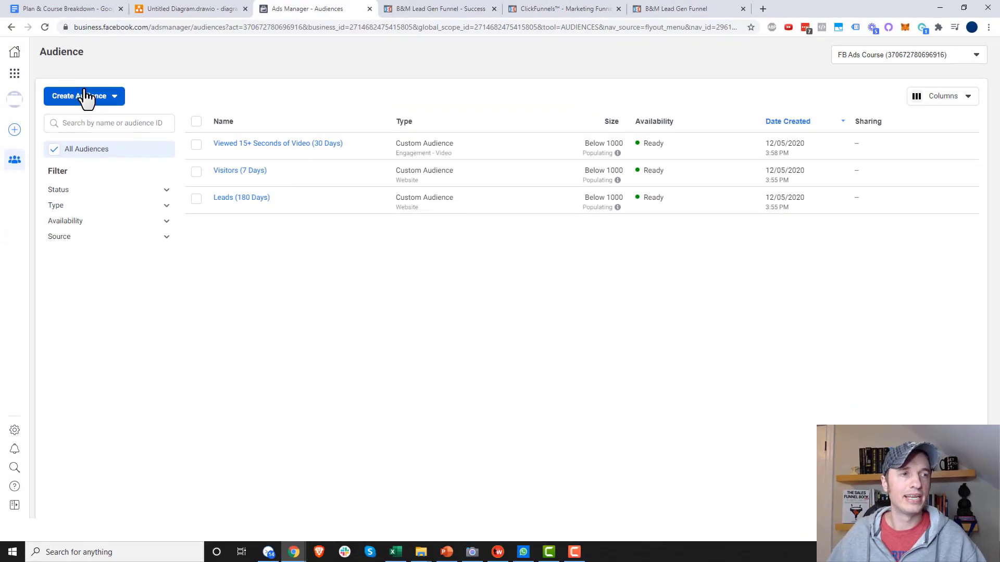
{"action": "left_click", "coordinate": [85, 93]}
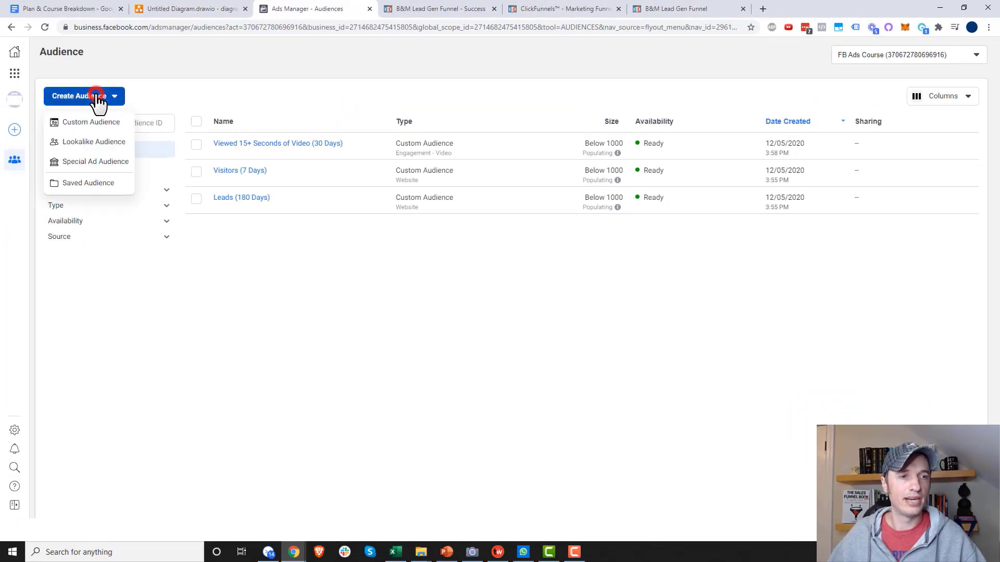
{"action": "left_click", "coordinate": [91, 123]}
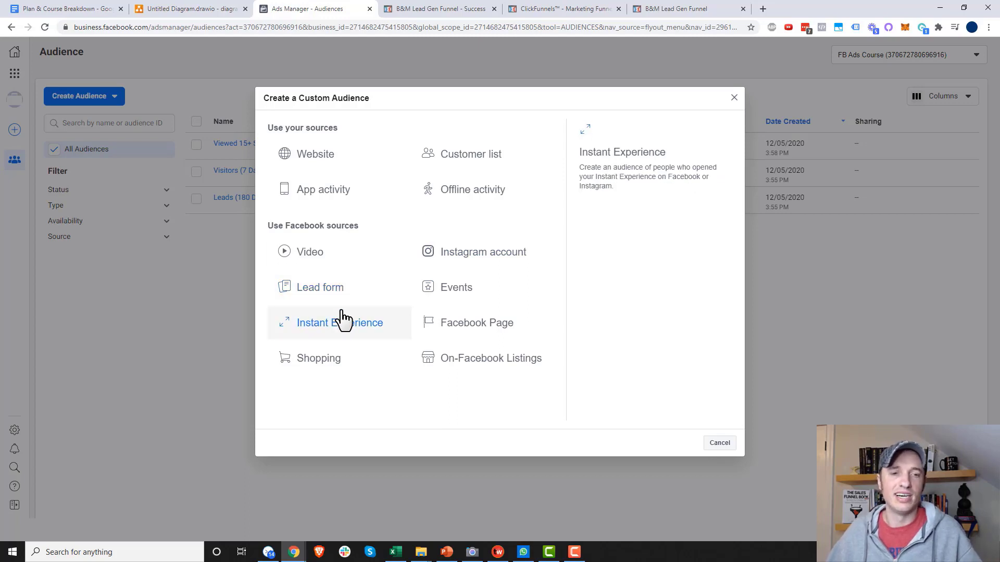
{"action": "left_click", "coordinate": [452, 296]}
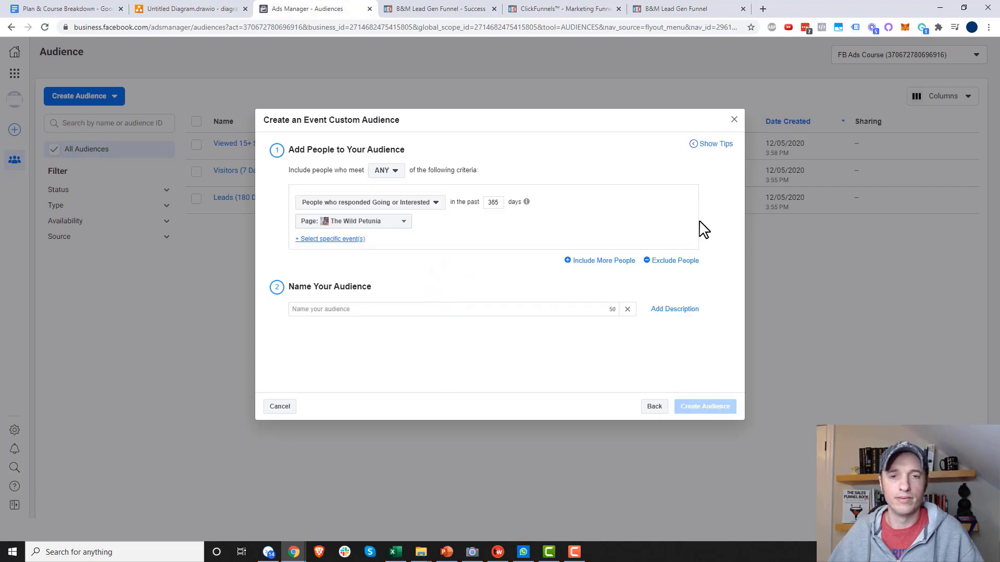
{"action": "left_click", "coordinate": [655, 407]}
- Choose Facebook Page as the new custom audience's source and set its page to FB Ads Course
{"action": "left_click", "coordinate": [452, 325]}
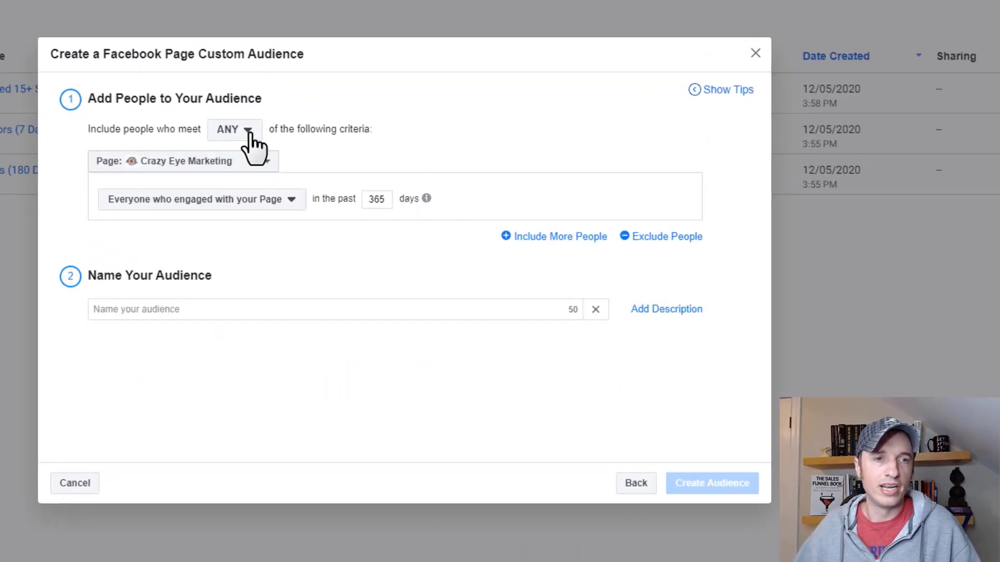
{"action": "left_click", "coordinate": [260, 160]}
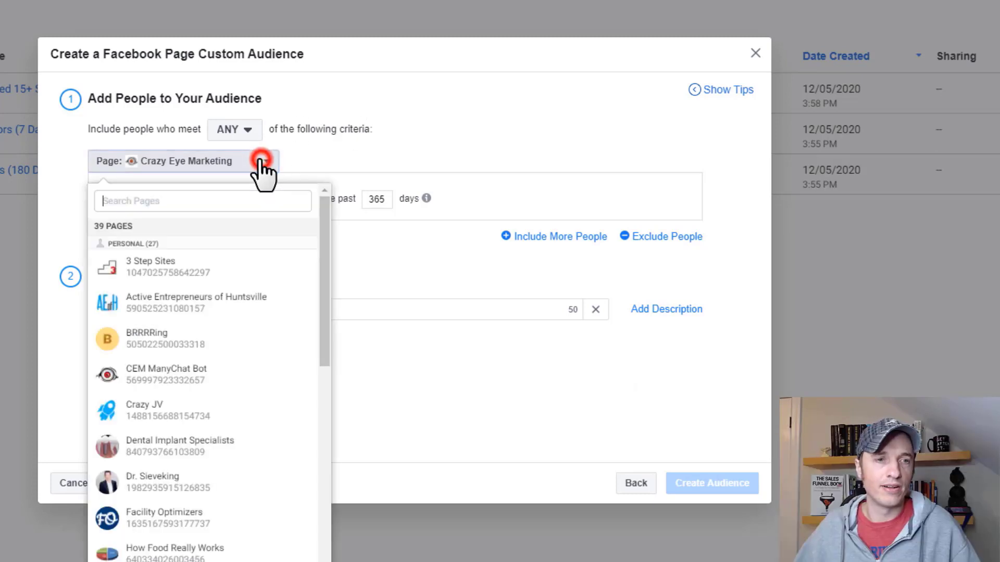
{"action": "left_click", "coordinate": [245, 207]}
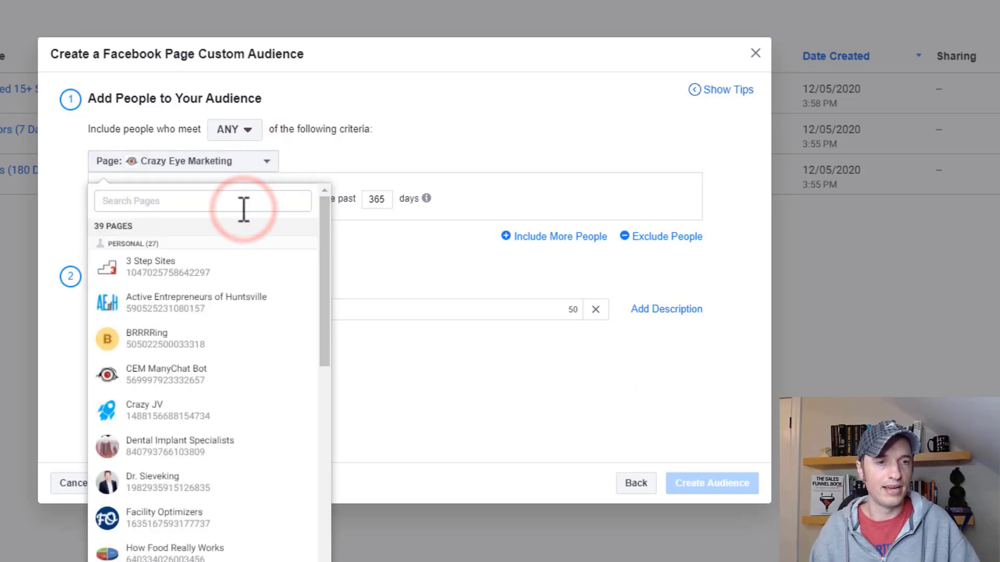
{"action": "type", "text": "Course"}
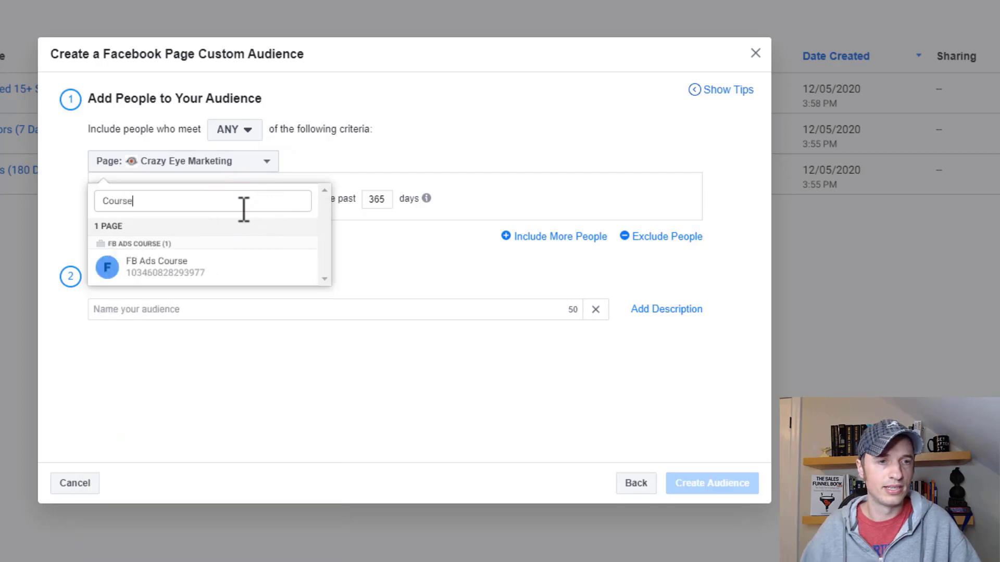
{"action": "left_click", "coordinate": [172, 263]}
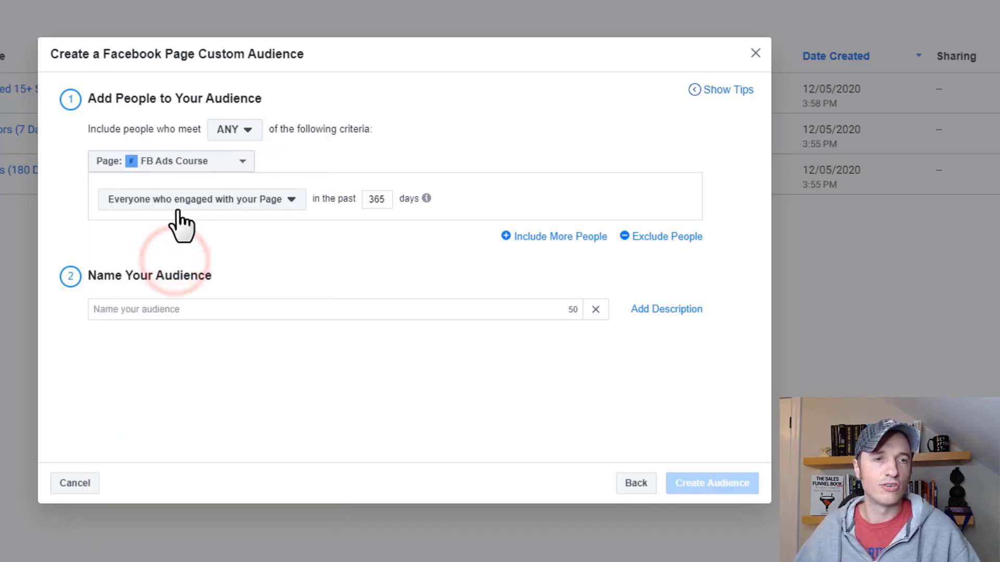
- Set the audience criteria to anyone who visited the Page in the past 30 days
{"action": "left_click", "coordinate": [192, 202]}
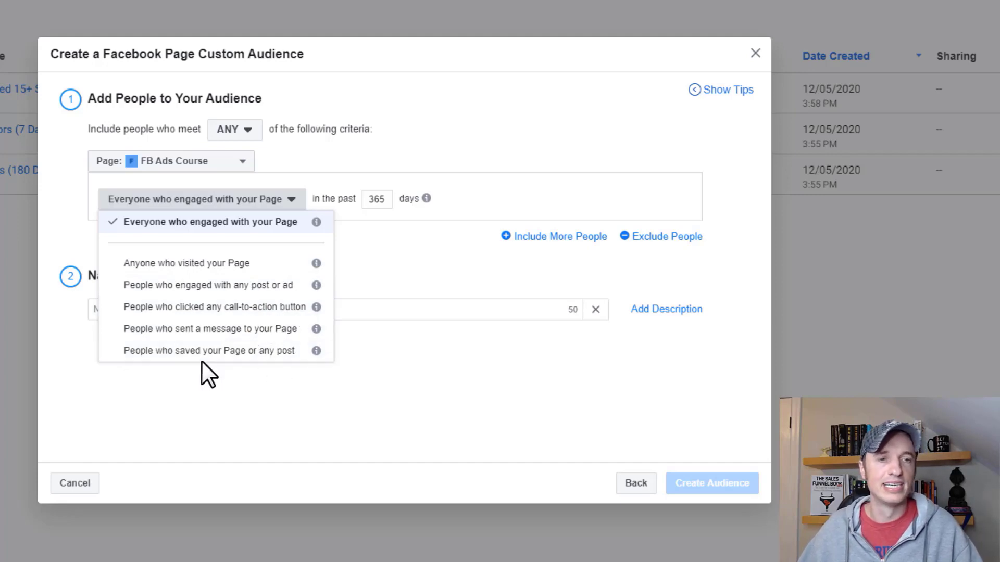
{"action": "left_click", "coordinate": [233, 266]}
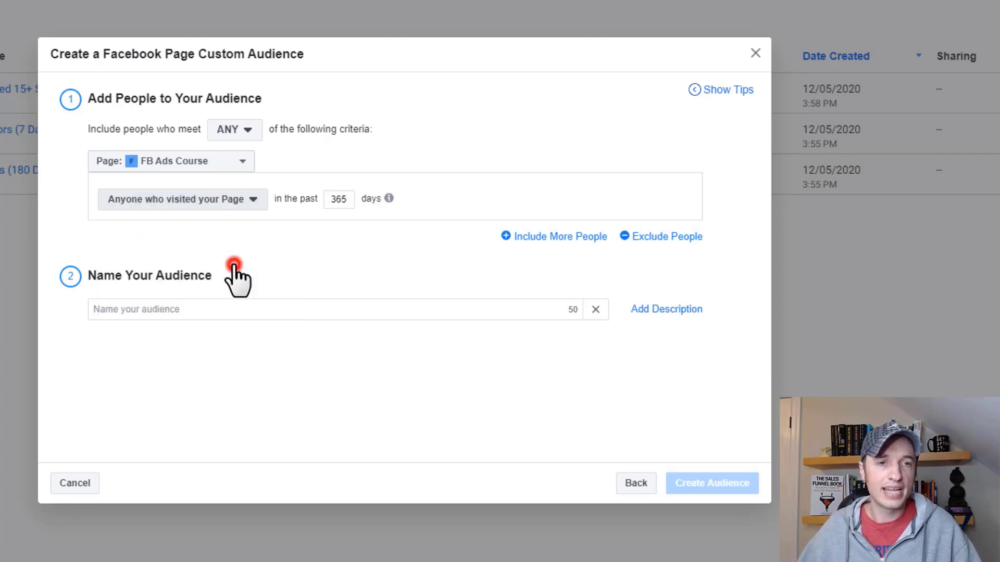
{"action": "double_click", "coordinate": [342, 199]}
{"action": "type", "text": "30"}
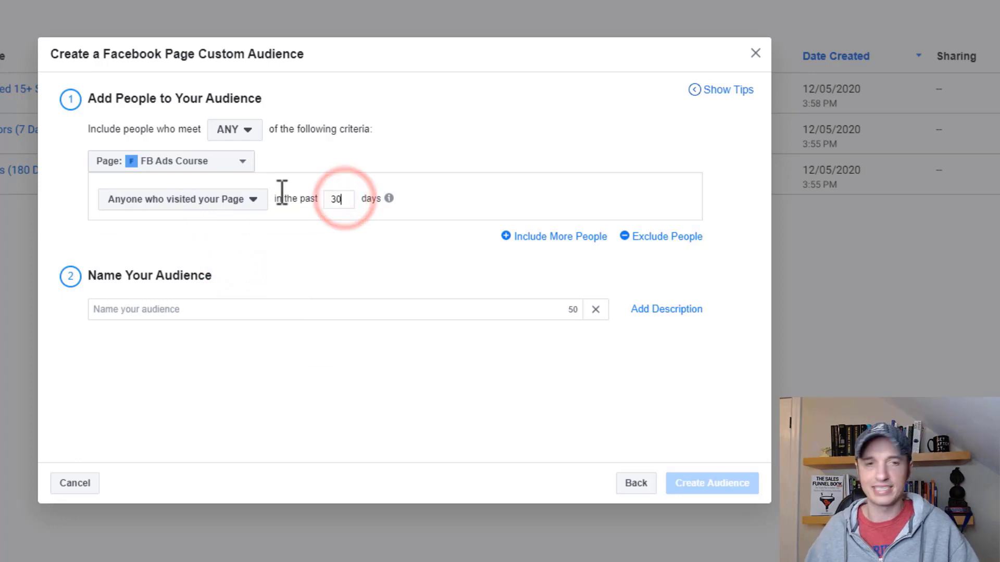
- Name the audience "FB Page Visitors (30 Days)", create it and finish without creating a lookalike or an ad
{"action": "left_click", "coordinate": [290, 307]}
{"action": "type", "text": "FB "}
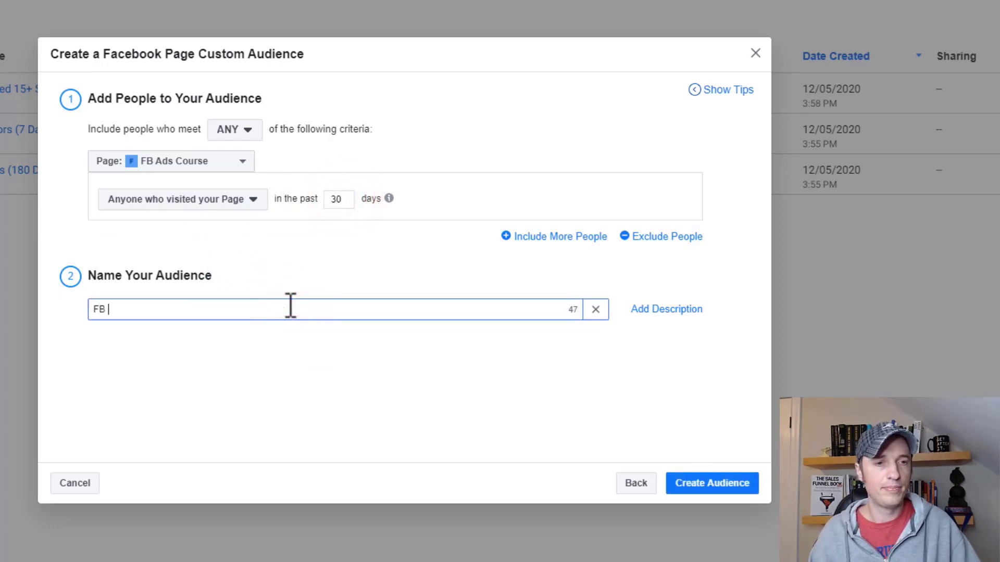
{"action": "type", "text": "Page Visotors"}
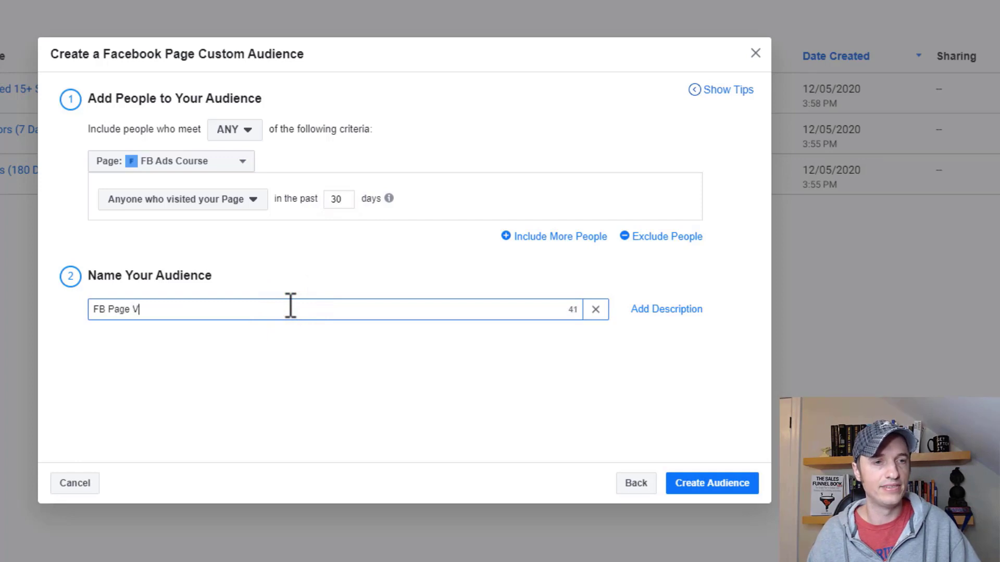
{"action": "key", "text": "BackSpace"}
{"action": "key", "text": "BackSpace"}
{"action": "key", "text": "BackSpace"}
{"action": "key", "text": "BackSpace"}
{"action": "key", "text": "BackSpace"}
{"action": "key", "text": "BackSpace"}
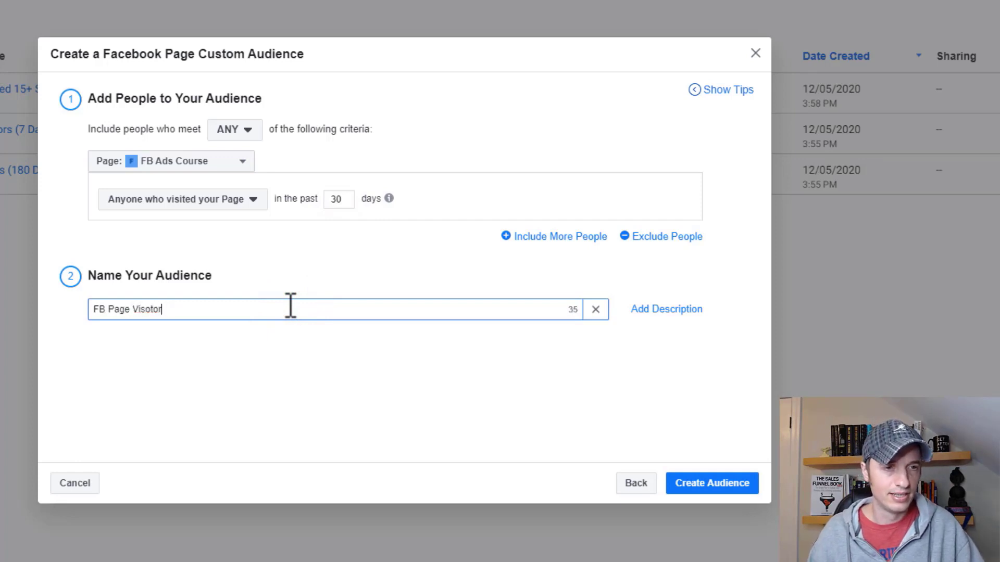
{"action": "type", "text": "sitors (30 Days)"}
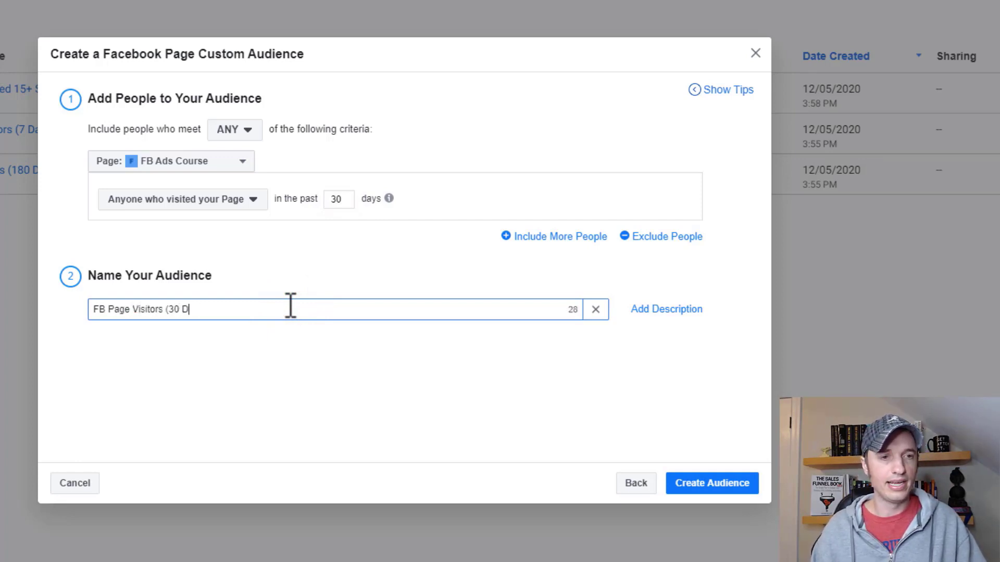
{"action": "left_click", "coordinate": [704, 482]}
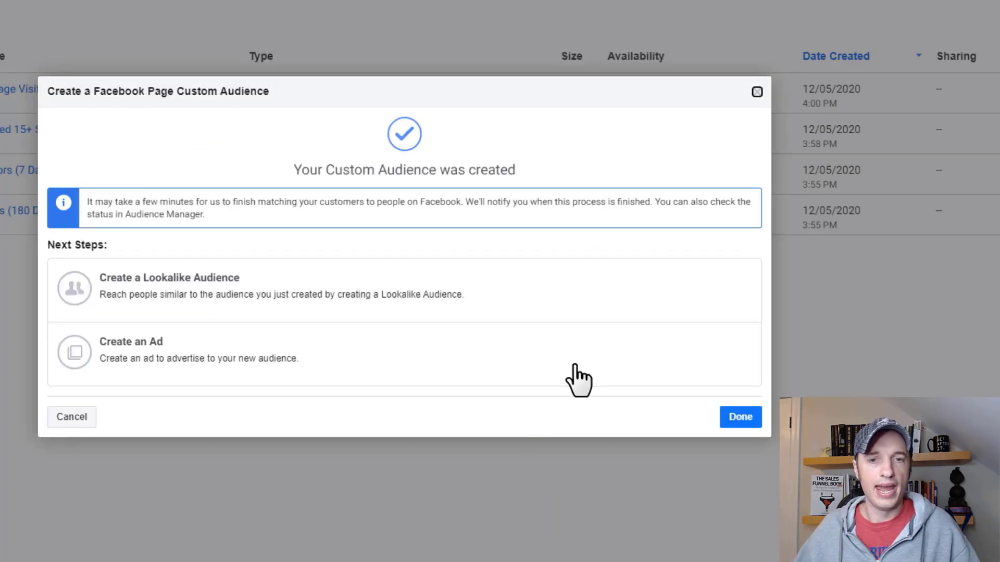
{"action": "left_click", "coordinate": [738, 417]}
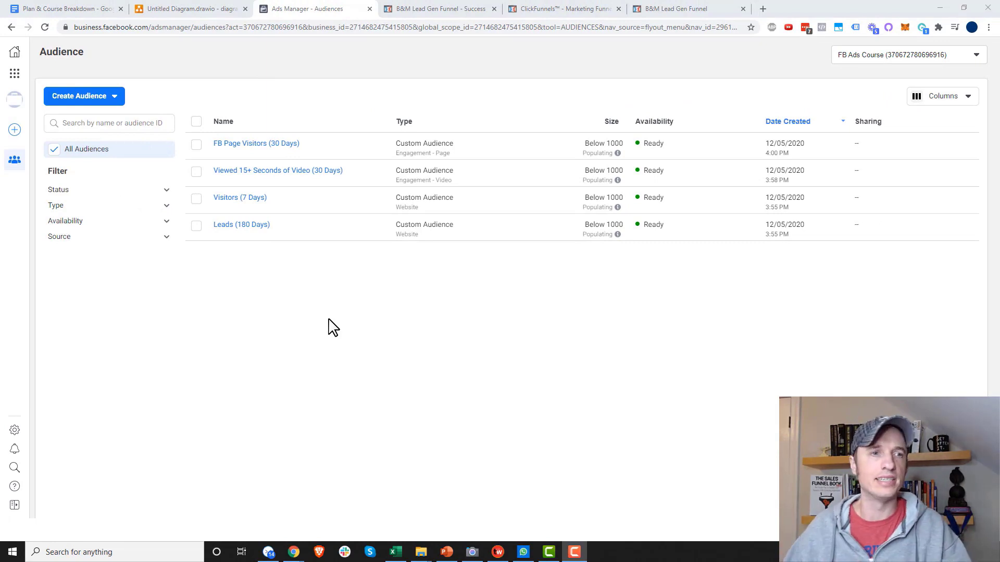
- Start a lookalike audience, look at its value-based and other source lists, and leave without creating it
{"action": "left_click", "coordinate": [107, 97]}
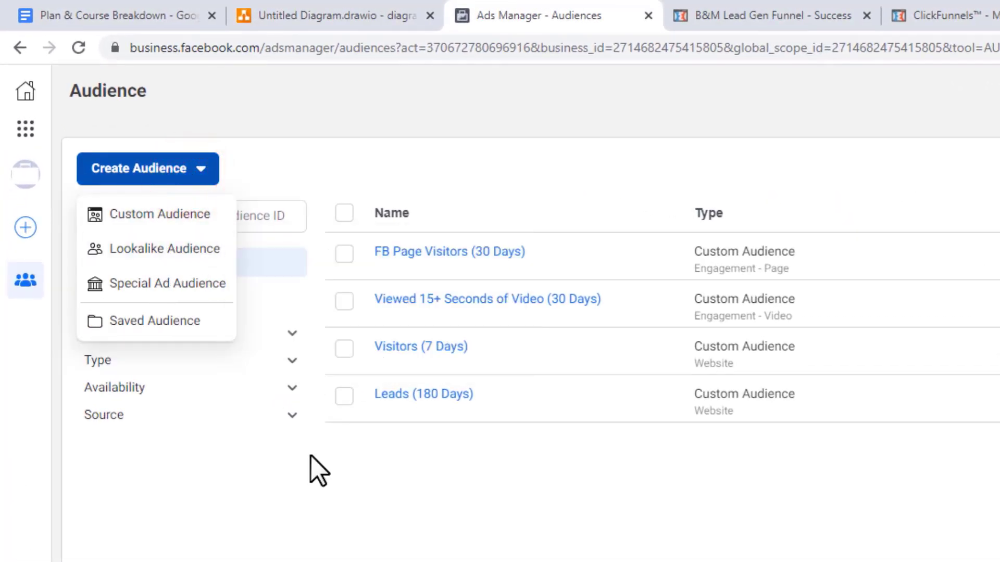
{"action": "left_click", "coordinate": [186, 259]}
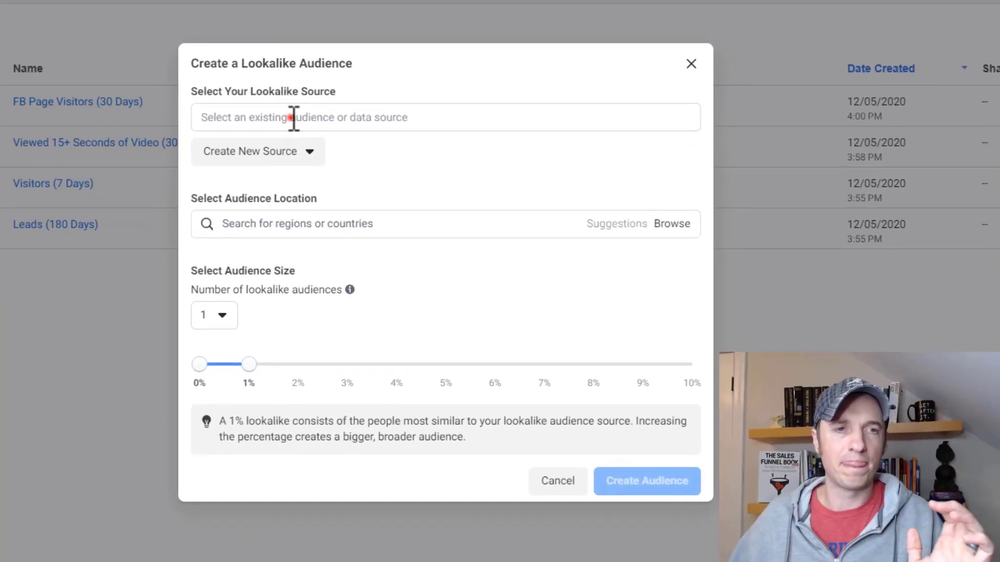
{"action": "left_click", "coordinate": [292, 118]}
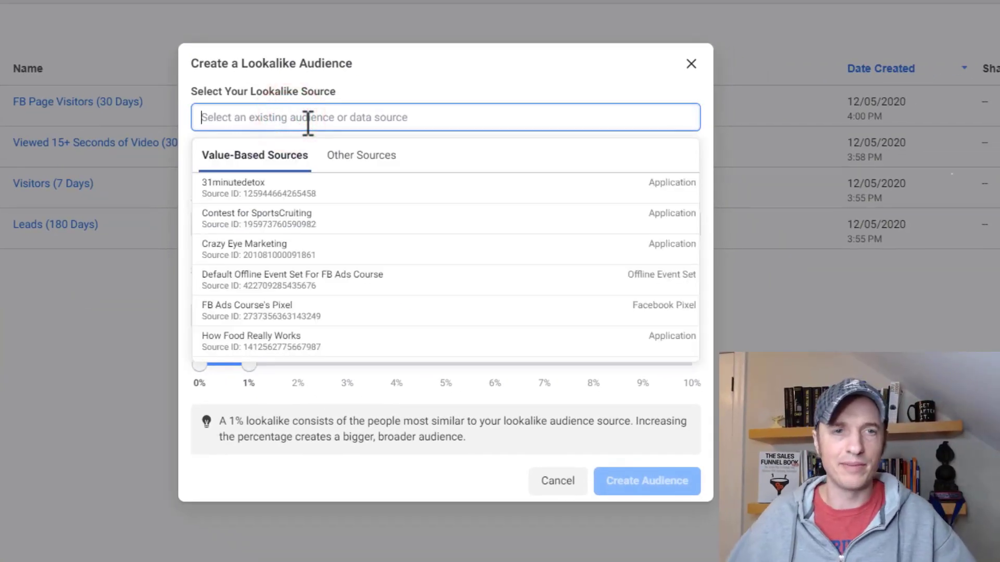
{"action": "left_click", "coordinate": [364, 155]}
{"action": "left_click", "coordinate": [252, 164]}
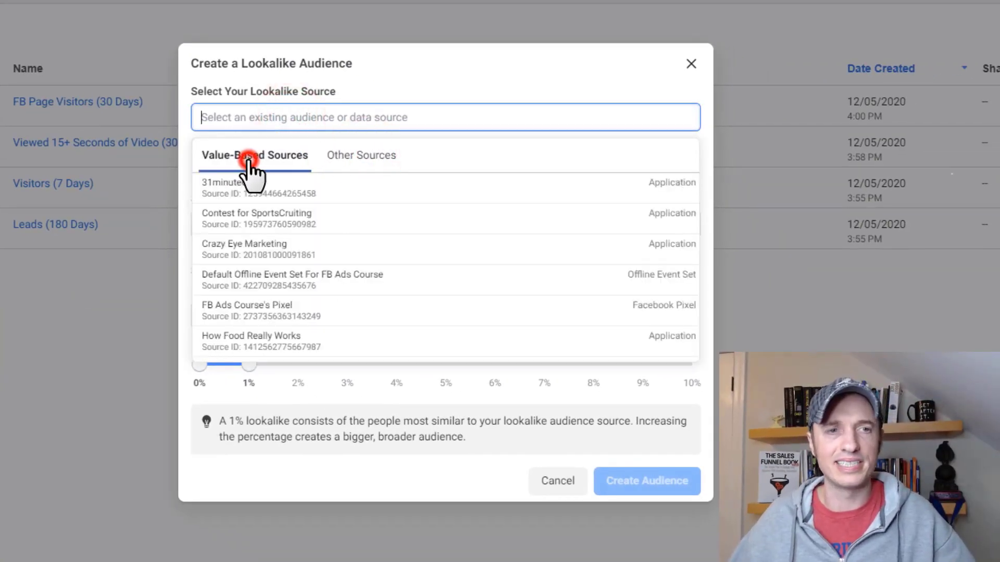
{"action": "left_click", "coordinate": [691, 64]}
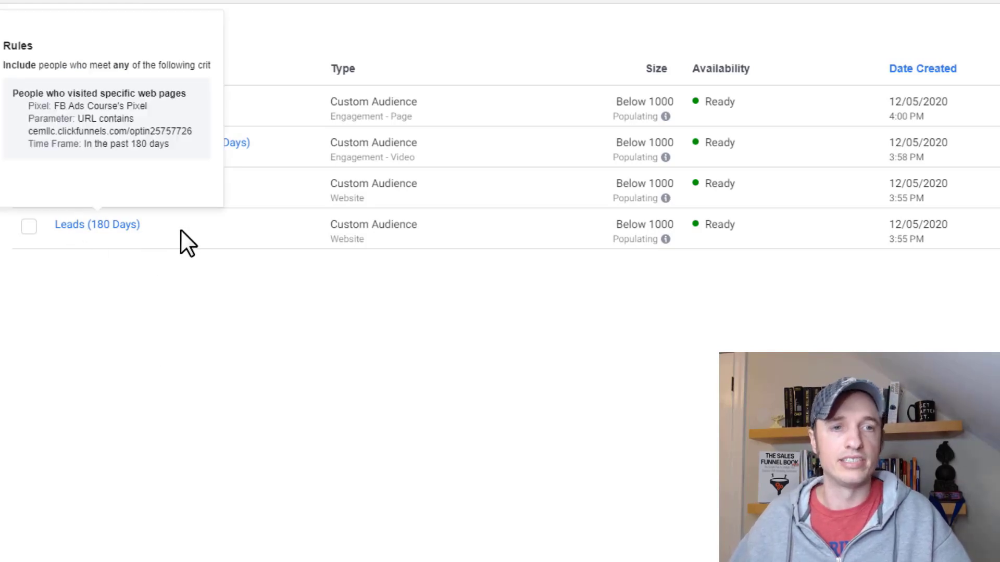
- Open the "Leads (180 Days)" audience and start creating a lookalike audience from it
{"action": "mouse_move", "coordinate": [97, 223]}
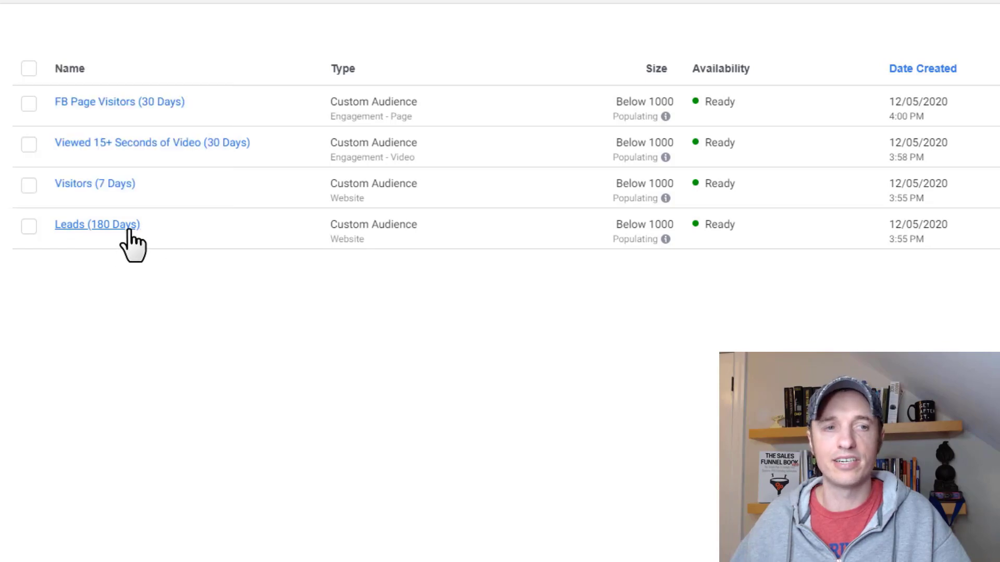
{"action": "left_click", "coordinate": [77, 225]}
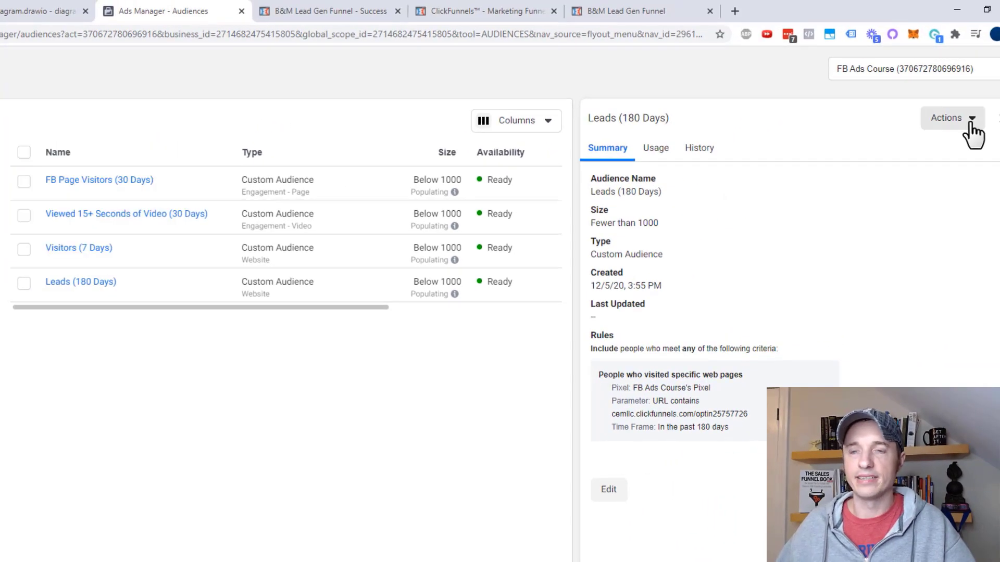
{"action": "left_click", "coordinate": [970, 128]}
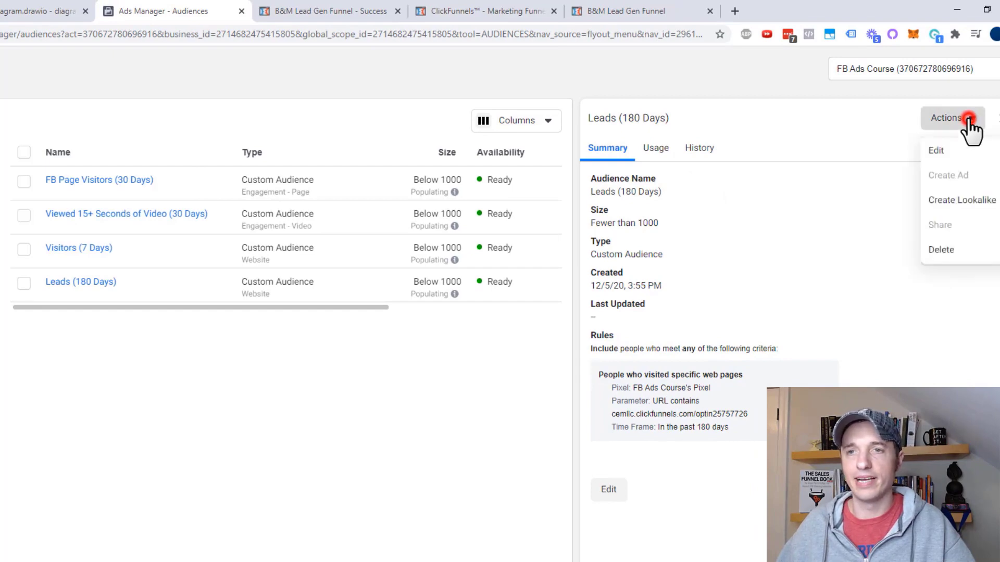
{"action": "left_click", "coordinate": [974, 211]}
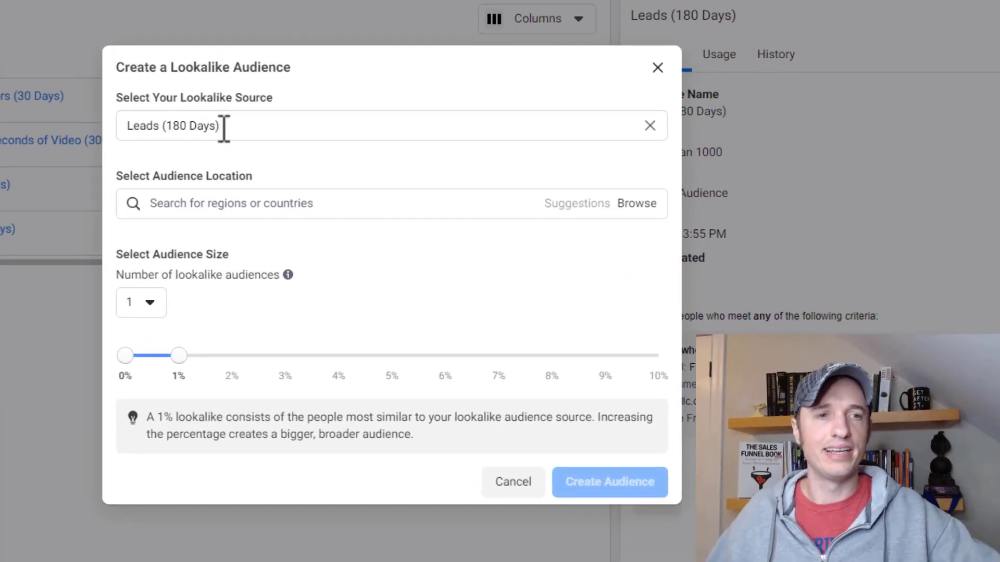
- Set the lookalike audience's location to United States
{"action": "left_click_drag", "start_coordinate": [129, 177], "coordinate": [383, 178]}
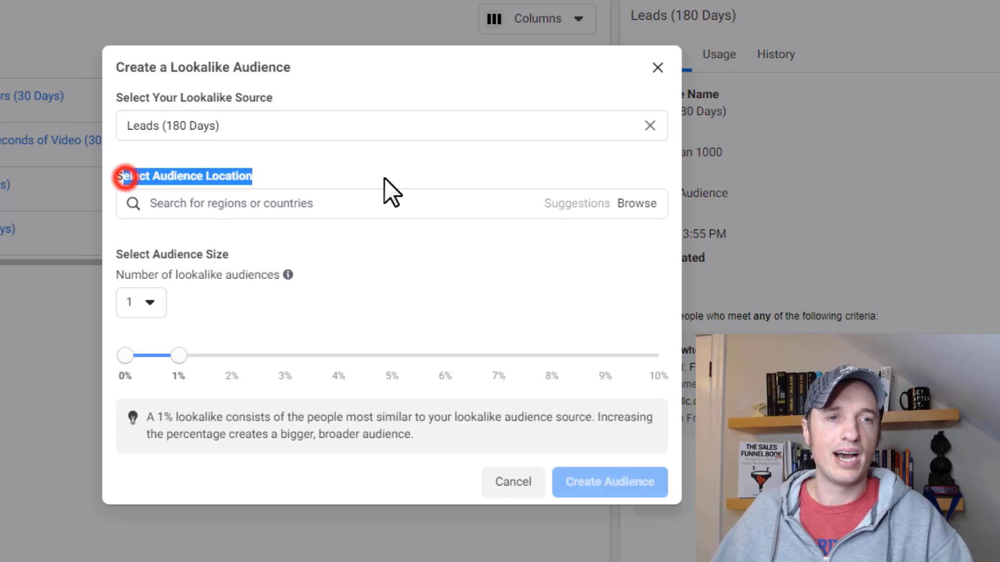
{"action": "left_click", "coordinate": [328, 204]}
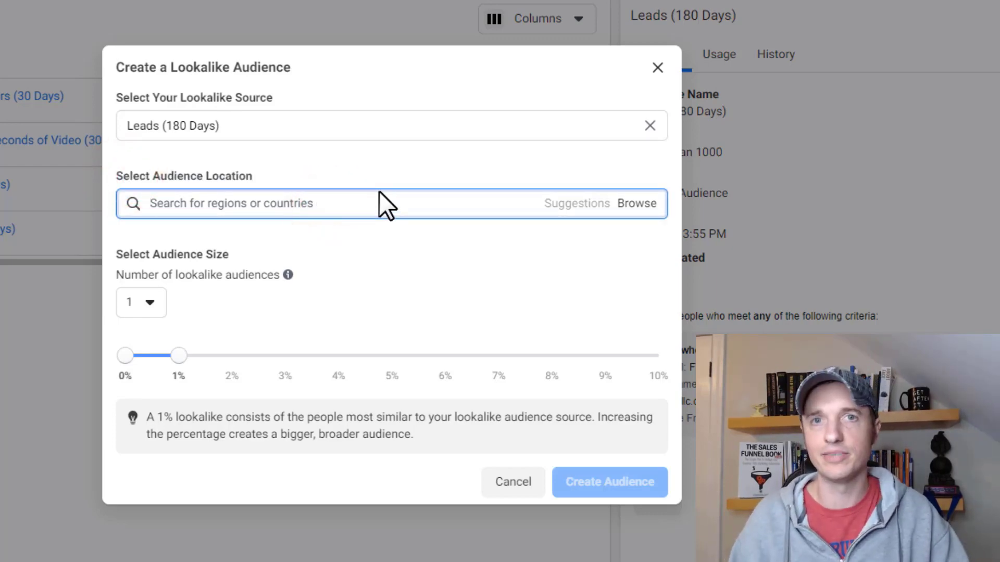
{"action": "type", "text": "united"}
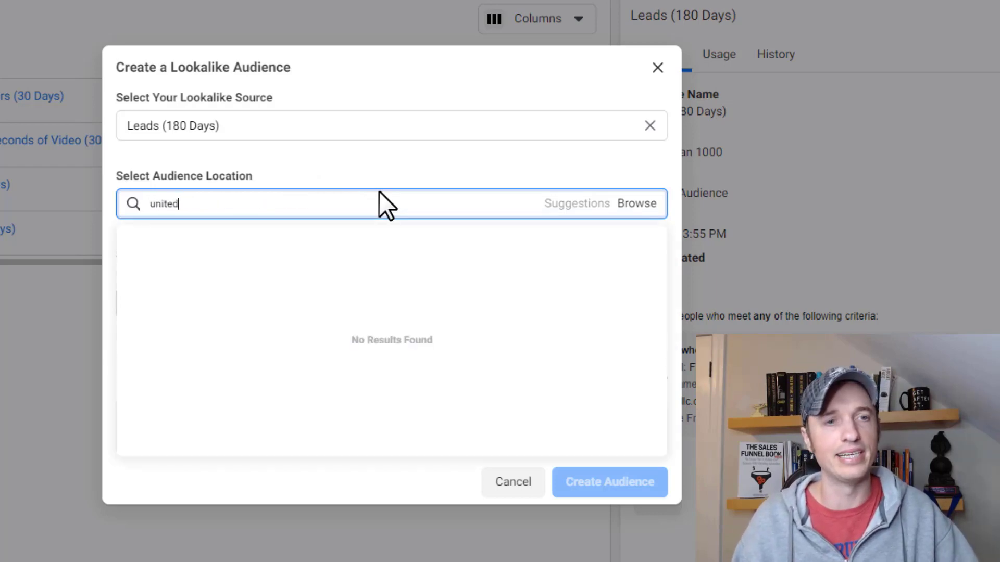
{"action": "type", "text": " states"}
{"action": "left_click", "coordinate": [179, 240]}
- Try adding United Kingdom as a second location, and restore United States as the only location
{"action": "left_click", "coordinate": [219, 238]}
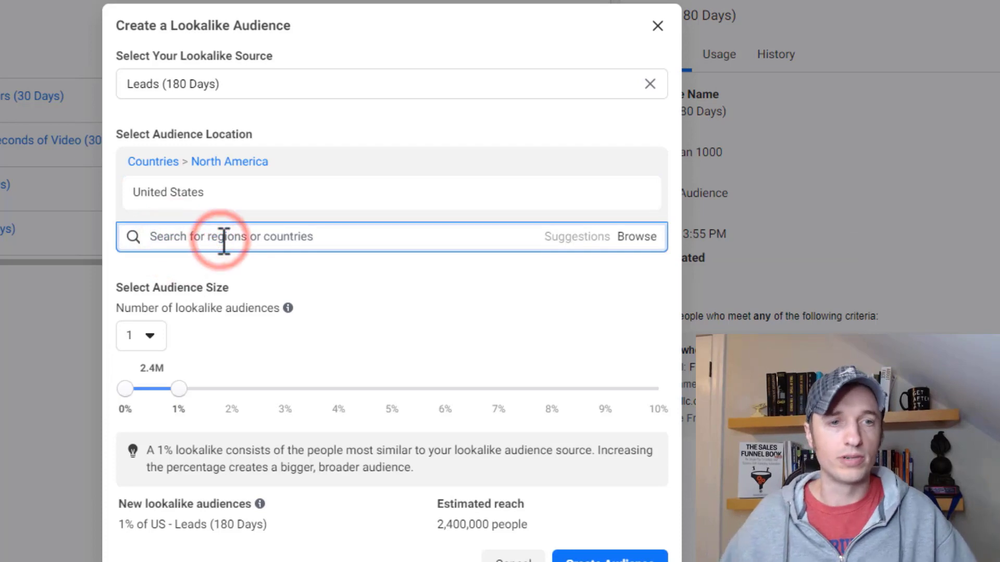
{"action": "type", "text": "united"}
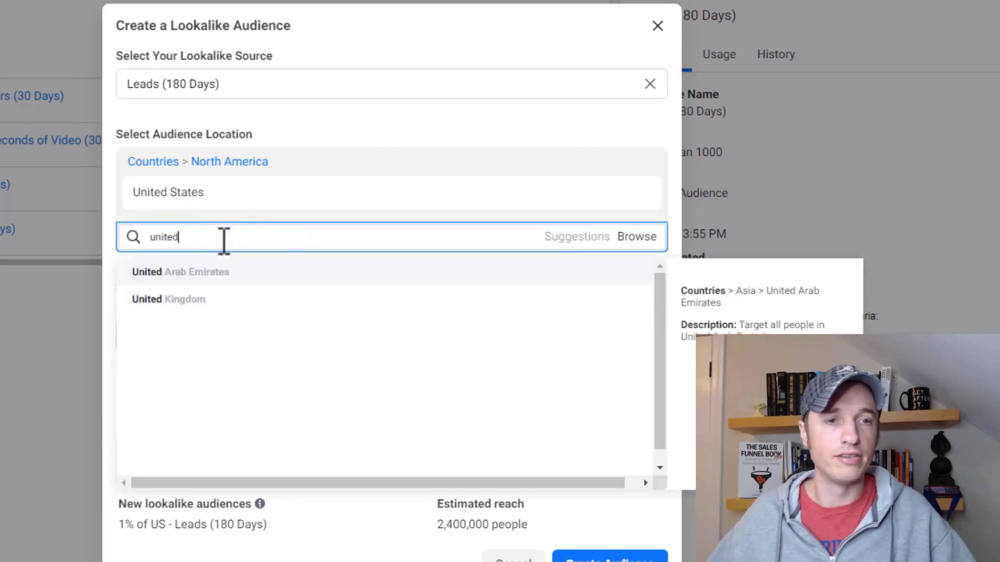
{"action": "left_click", "coordinate": [204, 299]}
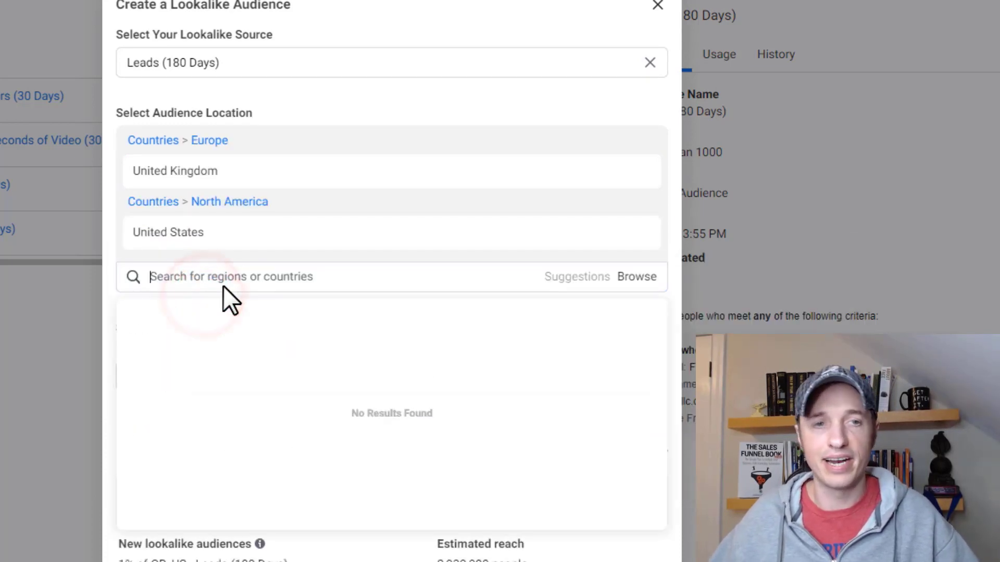
{"action": "left_click", "coordinate": [637, 233]}
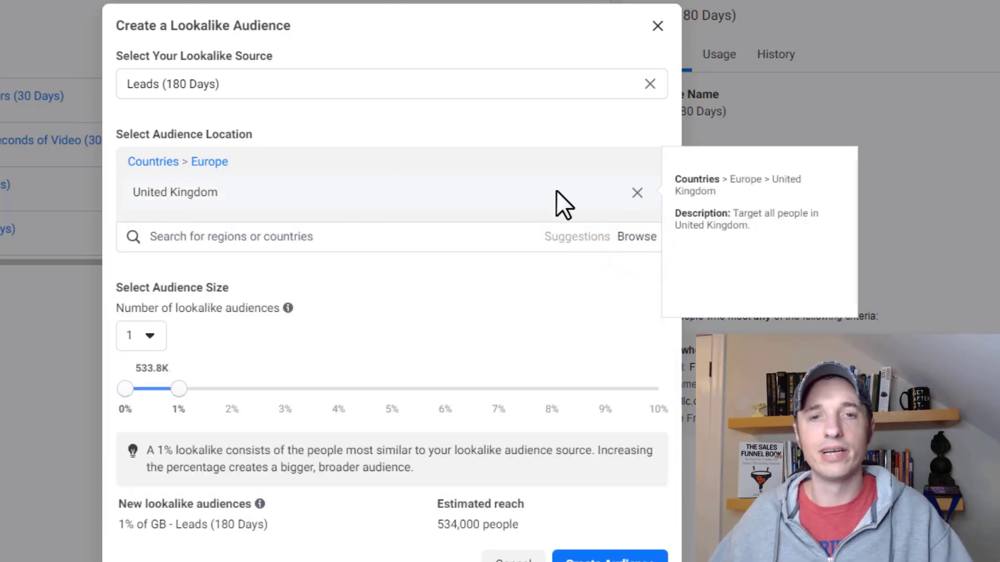
{"action": "left_click", "coordinate": [638, 193]}
{"action": "left_click", "coordinate": [422, 202]}
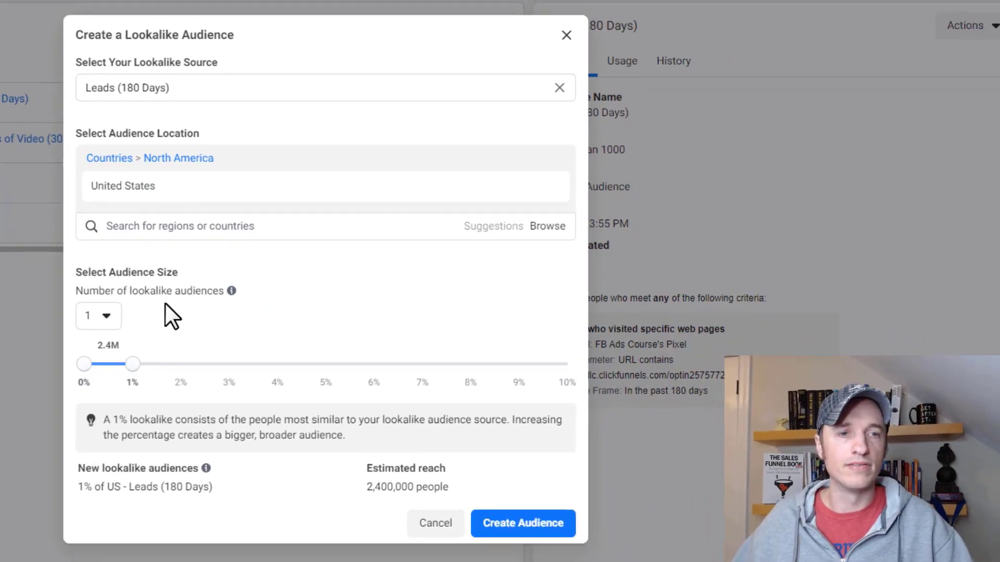
- View the options for the number of lookalikes, and try an audience size of 4% before returning it to 1%
{"action": "left_click", "coordinate": [110, 319]}
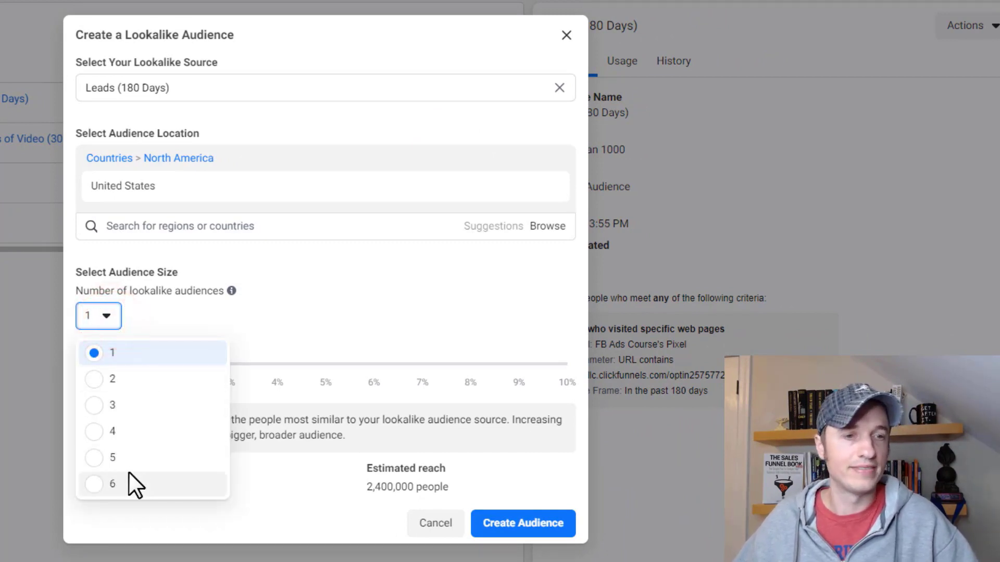
{"action": "left_click", "coordinate": [309, 313]}
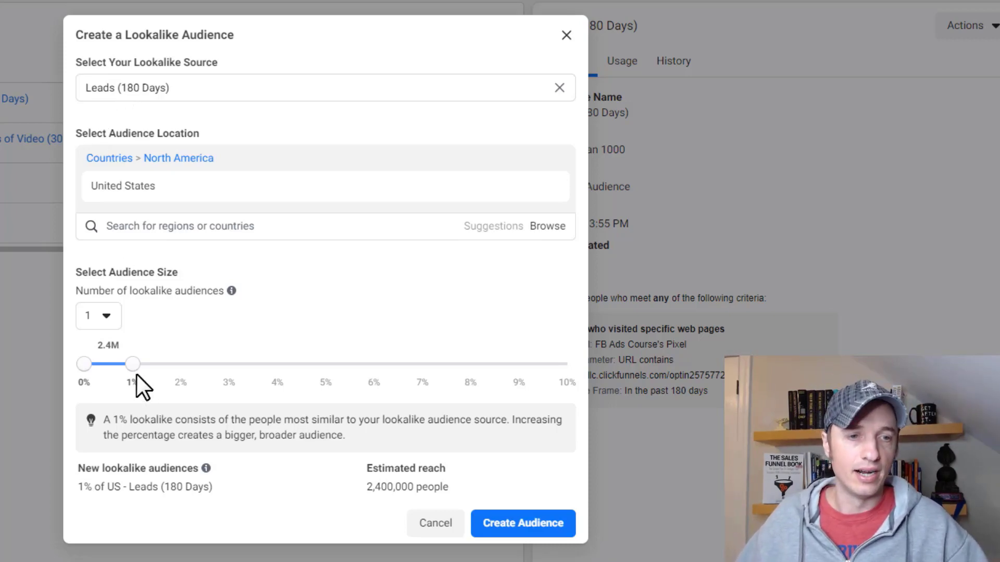
{"action": "left_click_drag", "start_coordinate": [134, 364], "coordinate": [287, 364]}
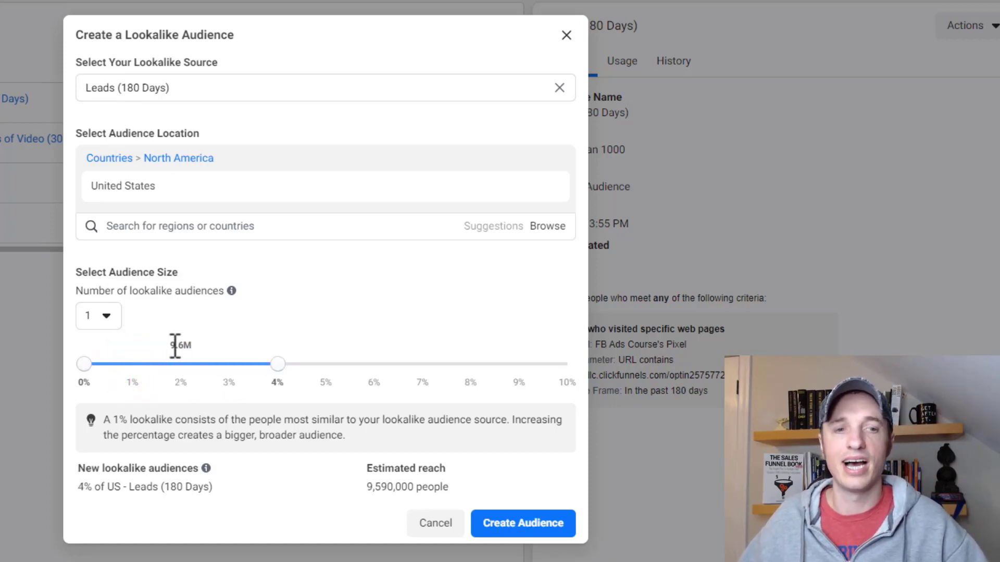
{"action": "left_click_drag", "start_coordinate": [278, 365], "coordinate": [125, 370]}
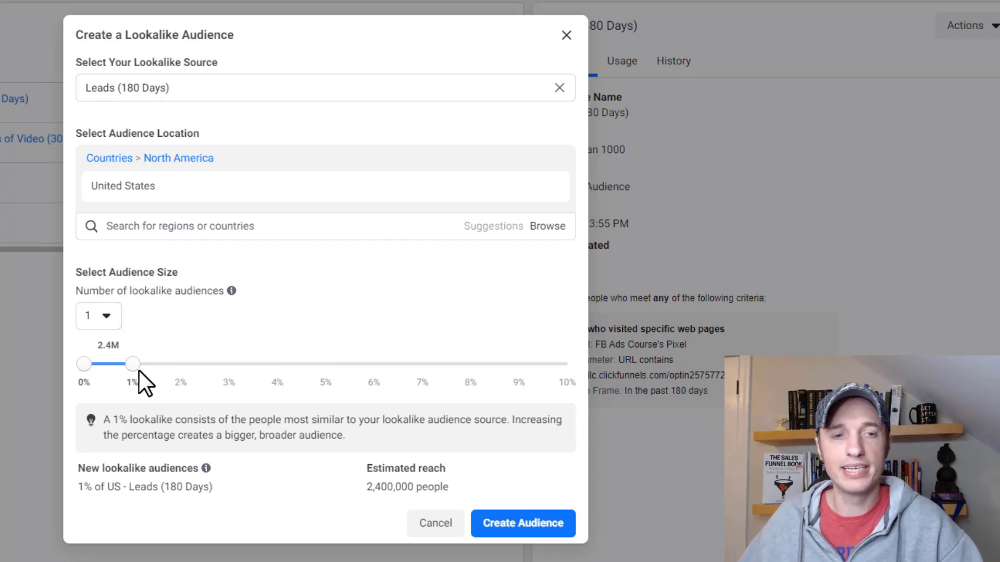
- Set the number of lookalike audiences to 3 and extend the third one's range to 4%
{"action": "left_click", "coordinate": [98, 316]}
{"action": "left_click", "coordinate": [99, 406]}
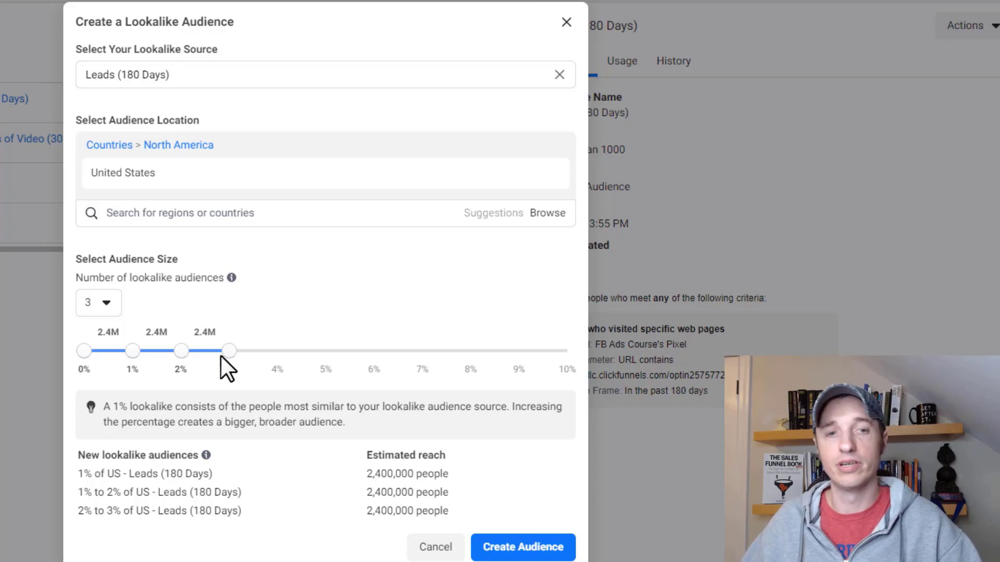
{"action": "left_click_drag", "start_coordinate": [231, 354], "coordinate": [279, 357]}
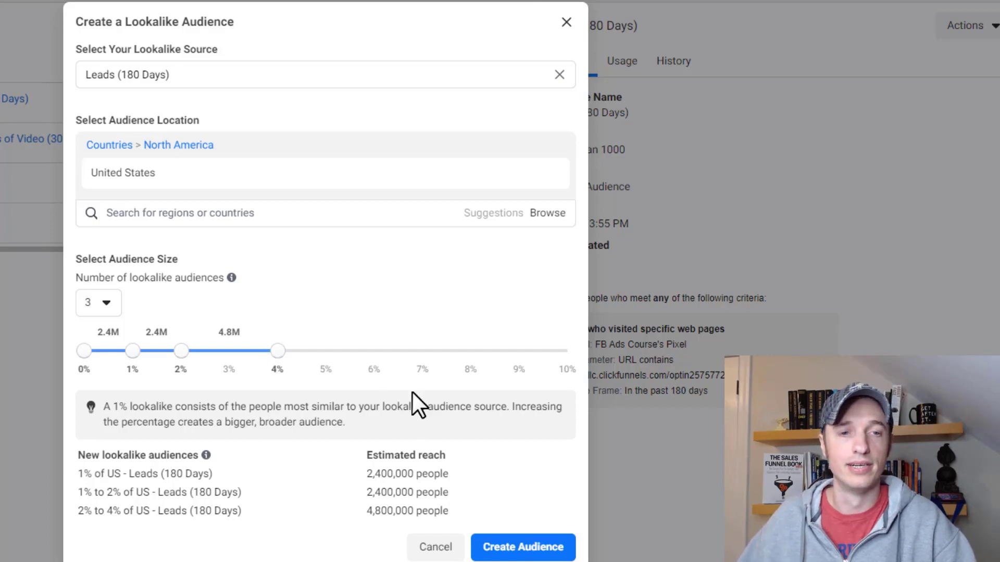
- Set the number of lookalike audiences to 1 and create the 1% United States lookalike of the leads
{"action": "left_click", "coordinate": [104, 305]}
{"action": "left_click", "coordinate": [114, 334]}
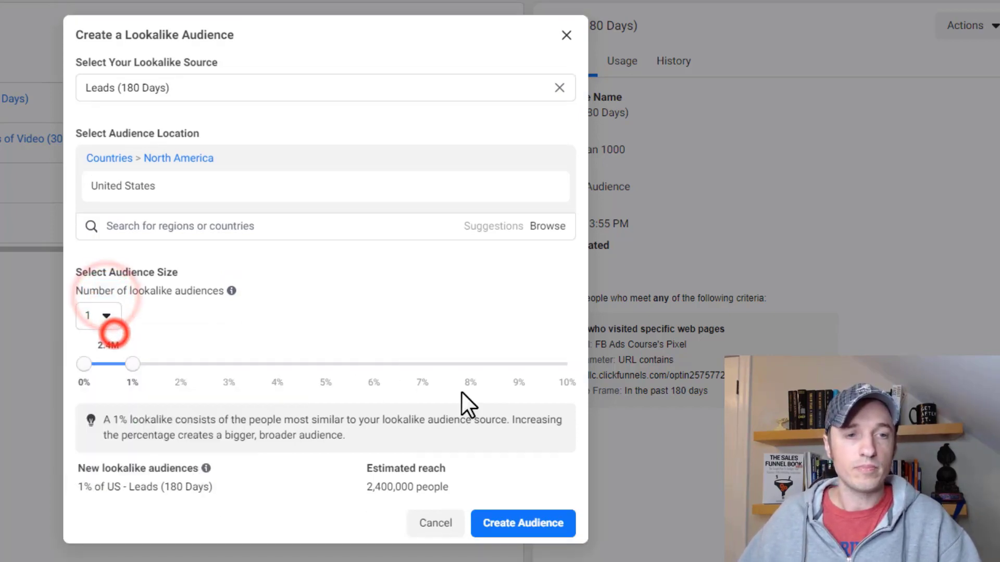
{"action": "left_click", "coordinate": [534, 526]}
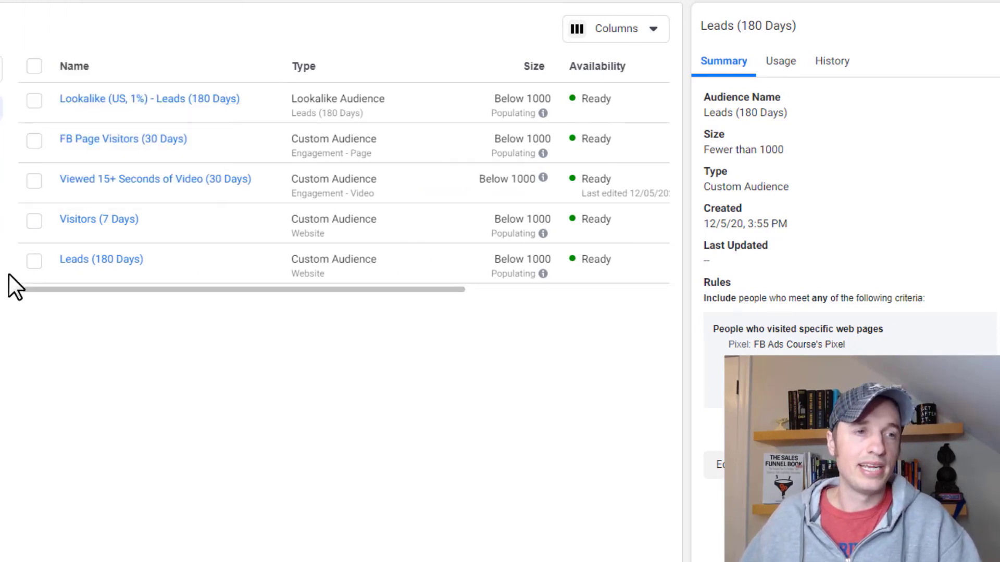
{"action": "left_click", "coordinate": [35, 180]}
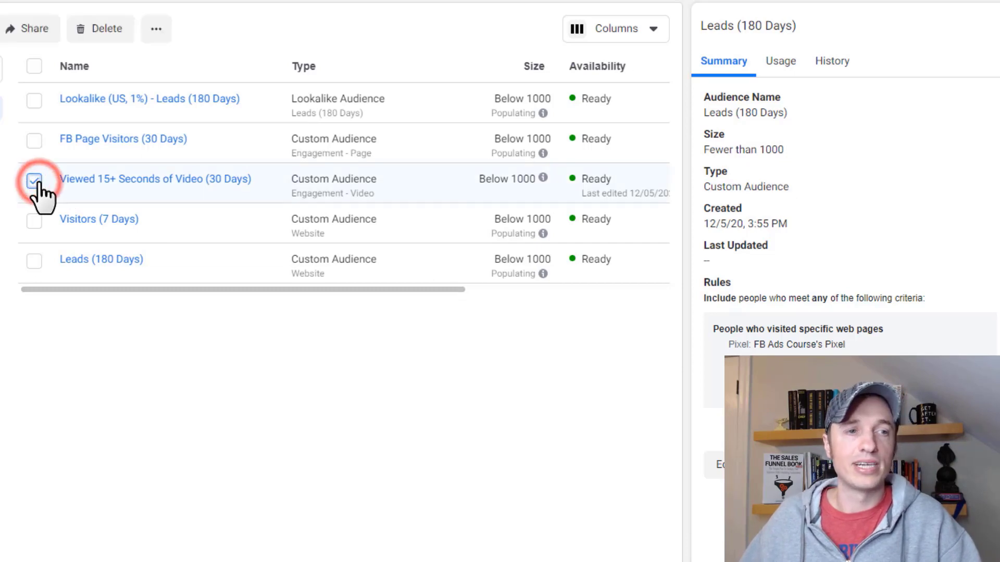
{"action": "left_click", "coordinate": [110, 179]}
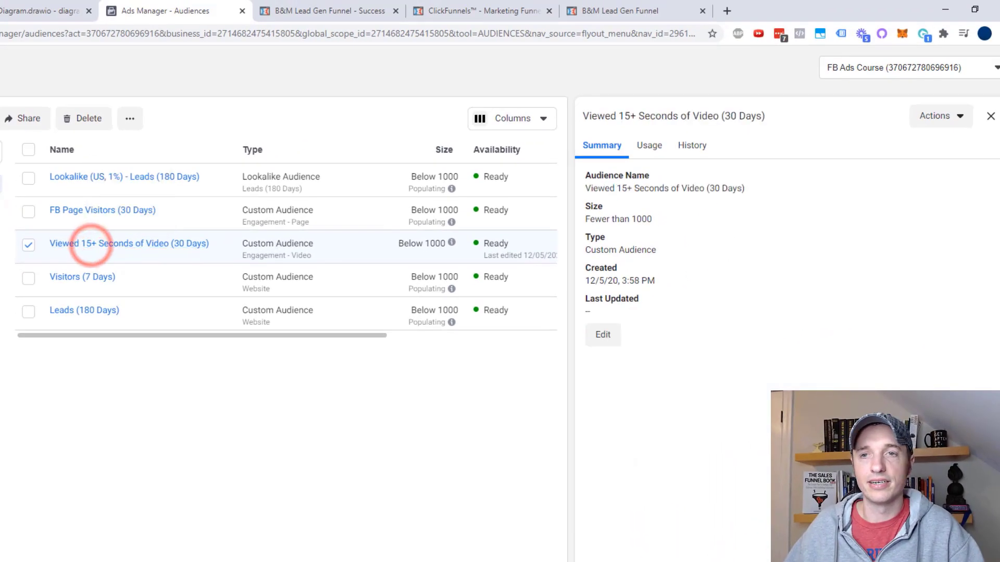
{"action": "left_click", "coordinate": [958, 120]}
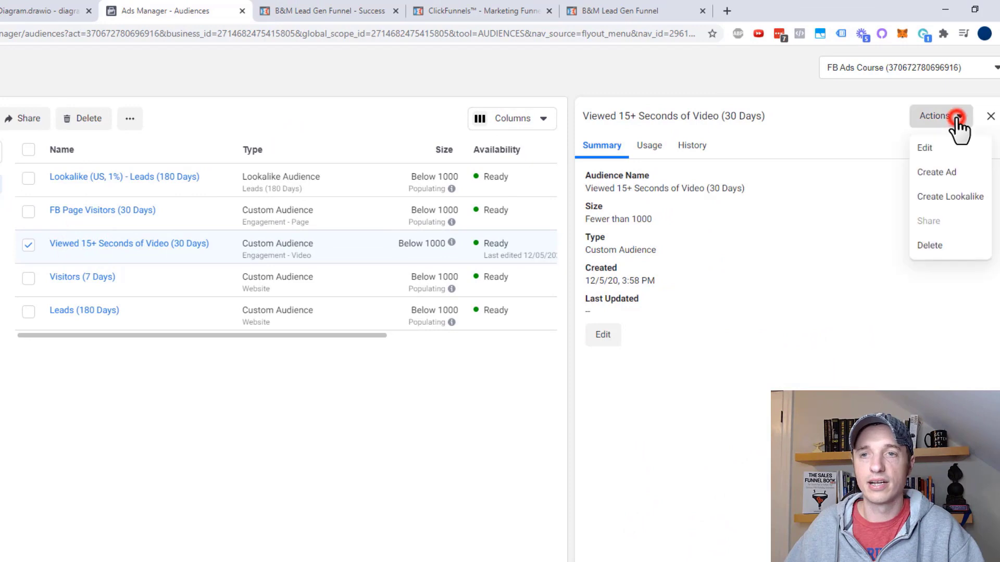
{"action": "left_click", "coordinate": [958, 201]}
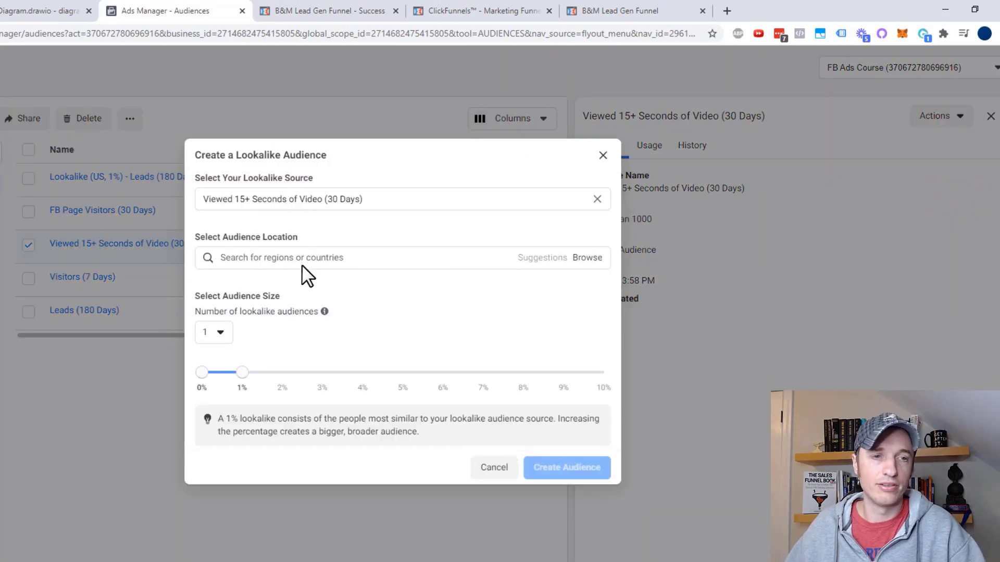
{"action": "left_click", "coordinate": [603, 155]}
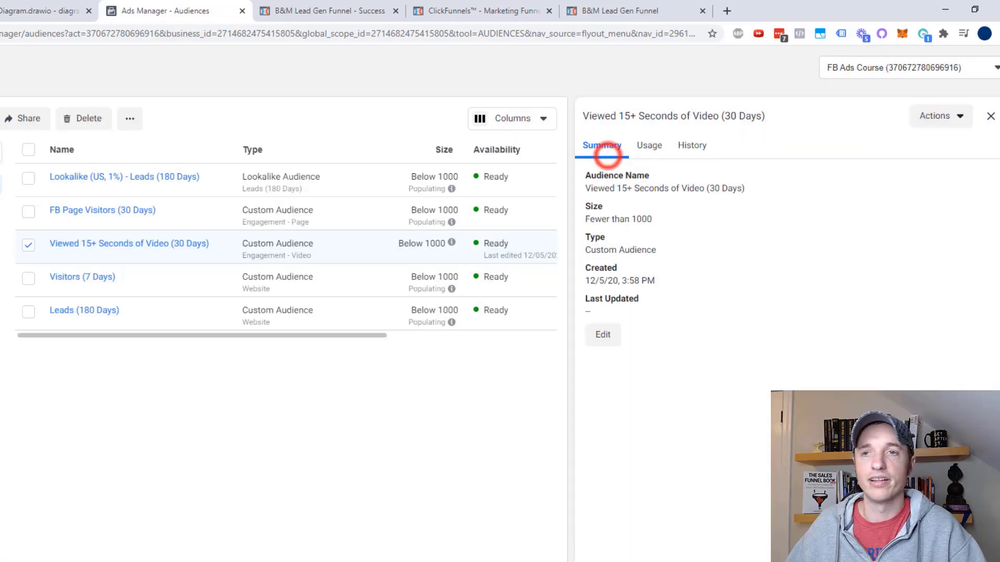
{"action": "left_click", "coordinate": [990, 116]}
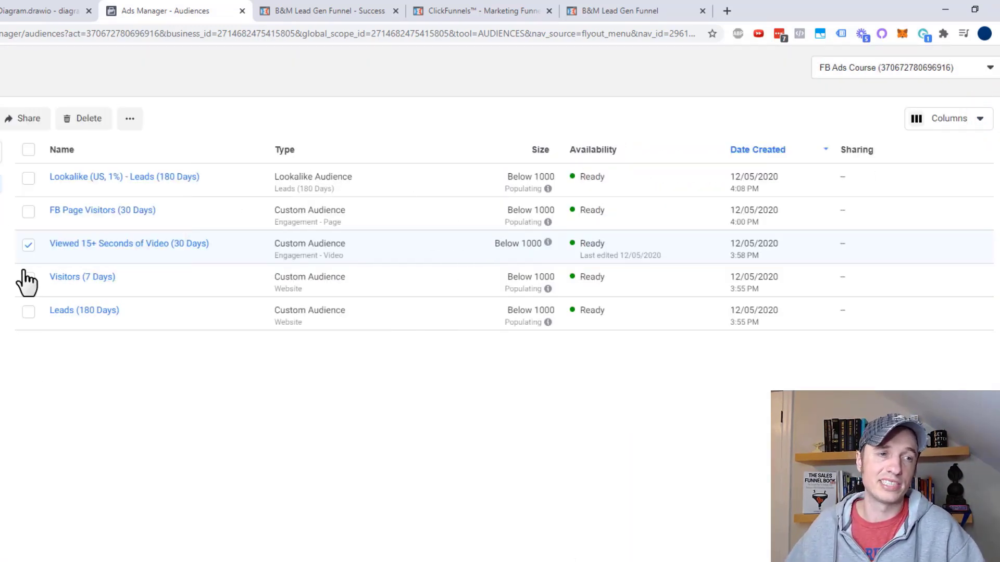
{"action": "left_click", "coordinate": [29, 245]}
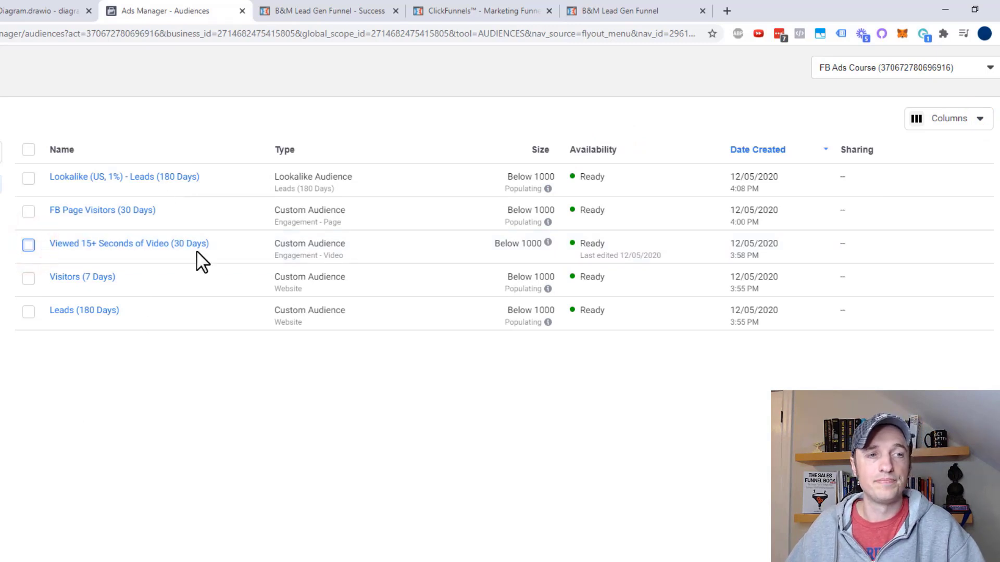
{"action": "mouse_move", "coordinate": [85, 216]}
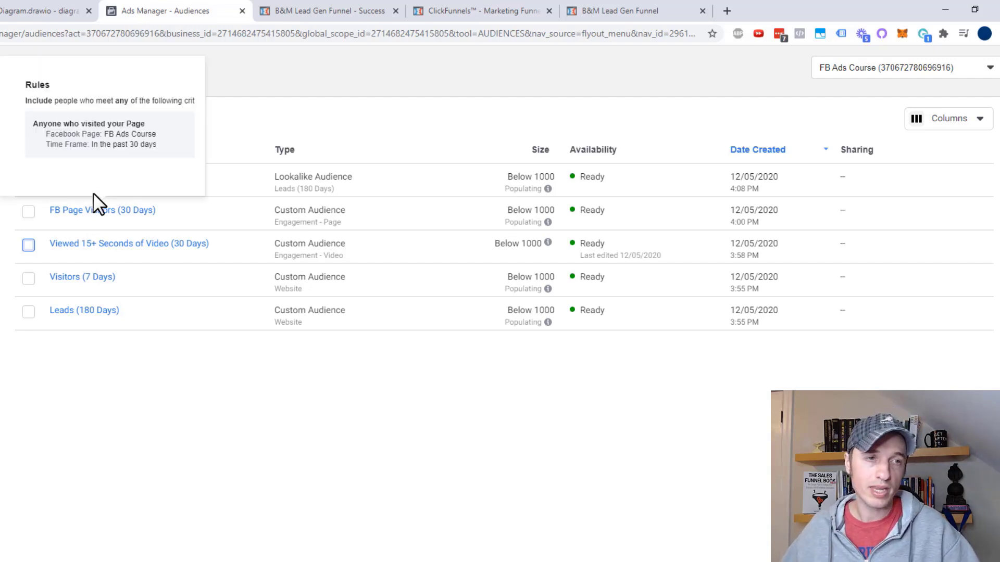
{"action": "mouse_move", "coordinate": [181, 190]}
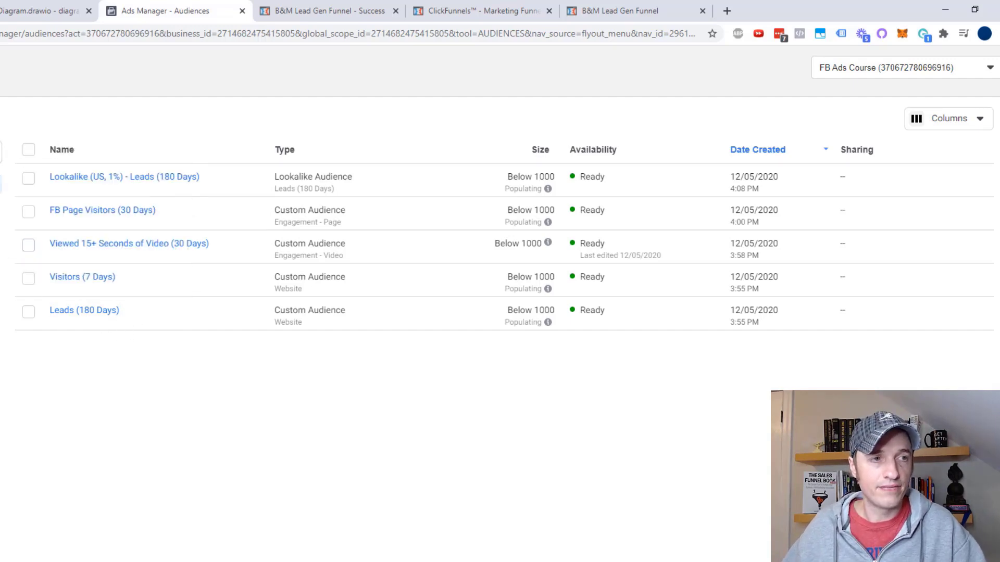
{"action": "left_click", "coordinate": [84, 97]}
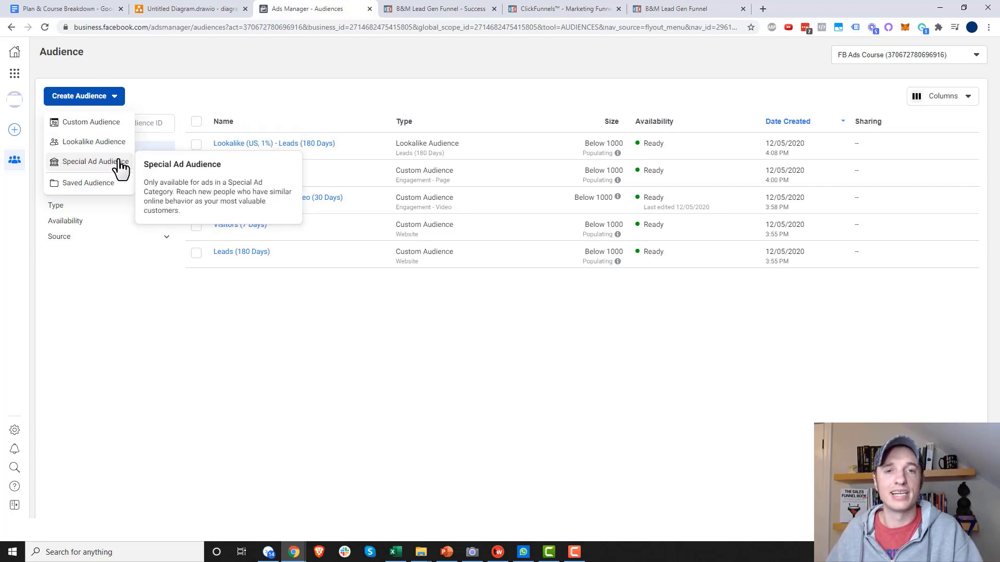
{"action": "left_click", "coordinate": [347, 319]}
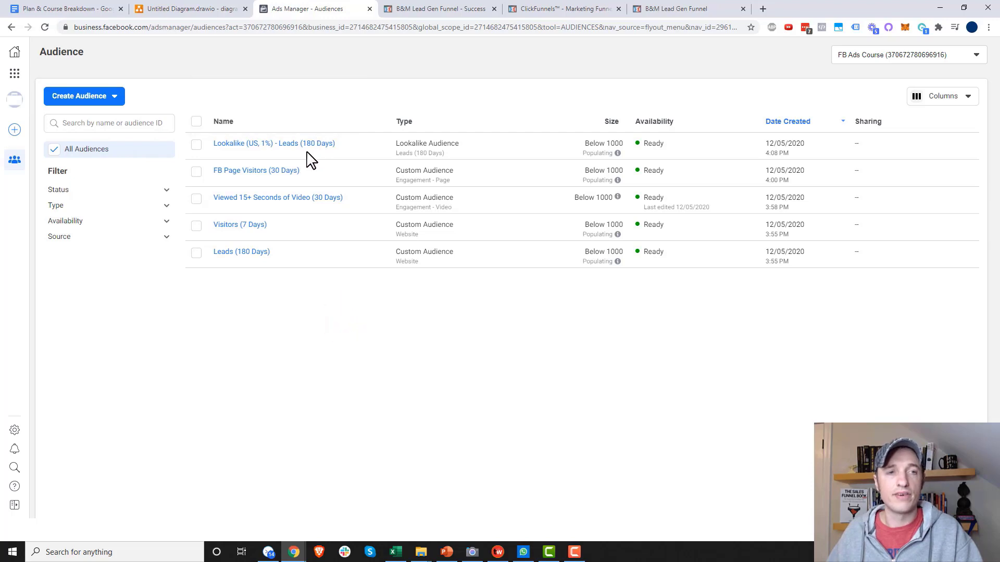
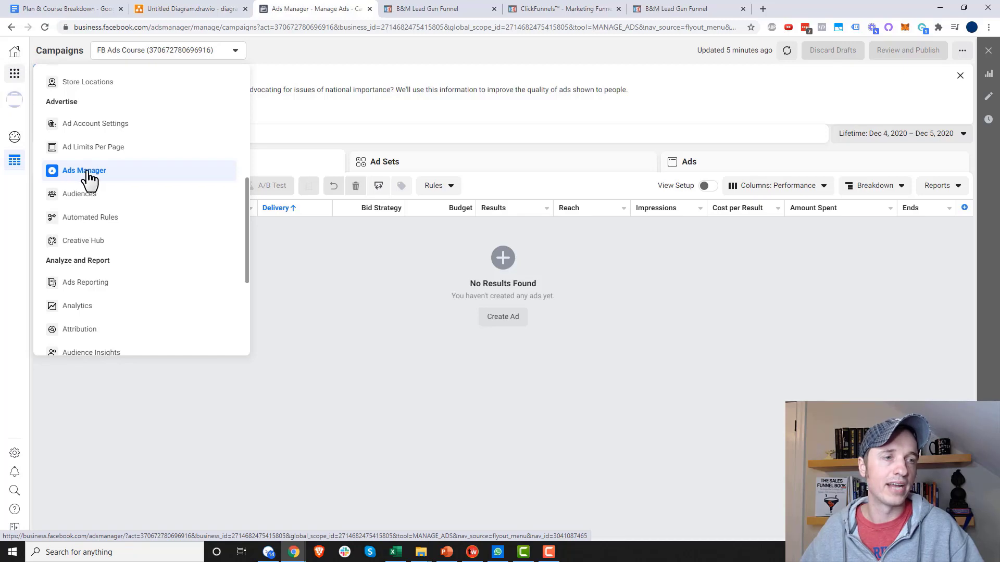
- Start creating a new campaign and choose Conversions as its objective
{"action": "left_click", "coordinate": [368, 109]}
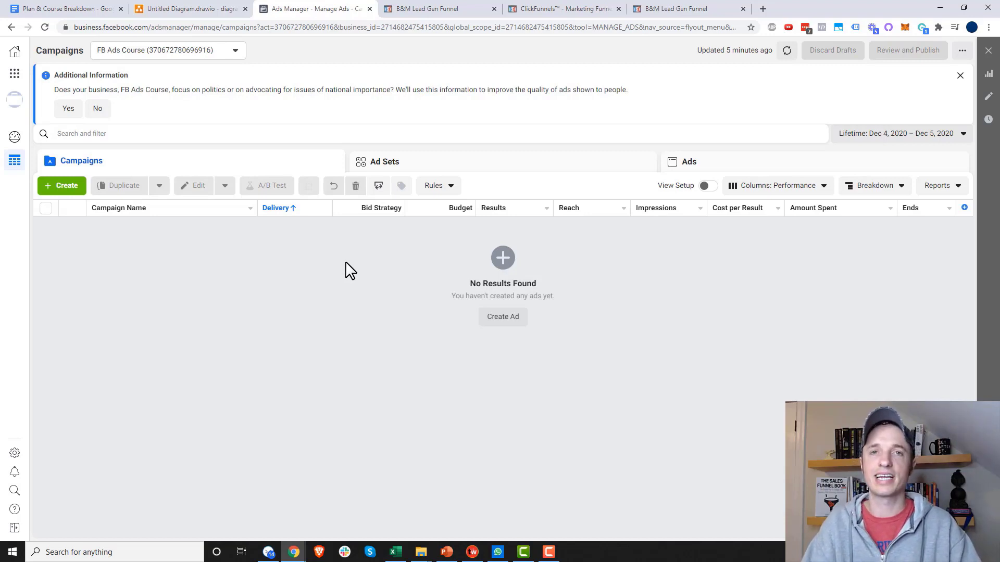
{"action": "left_click", "coordinate": [68, 190]}
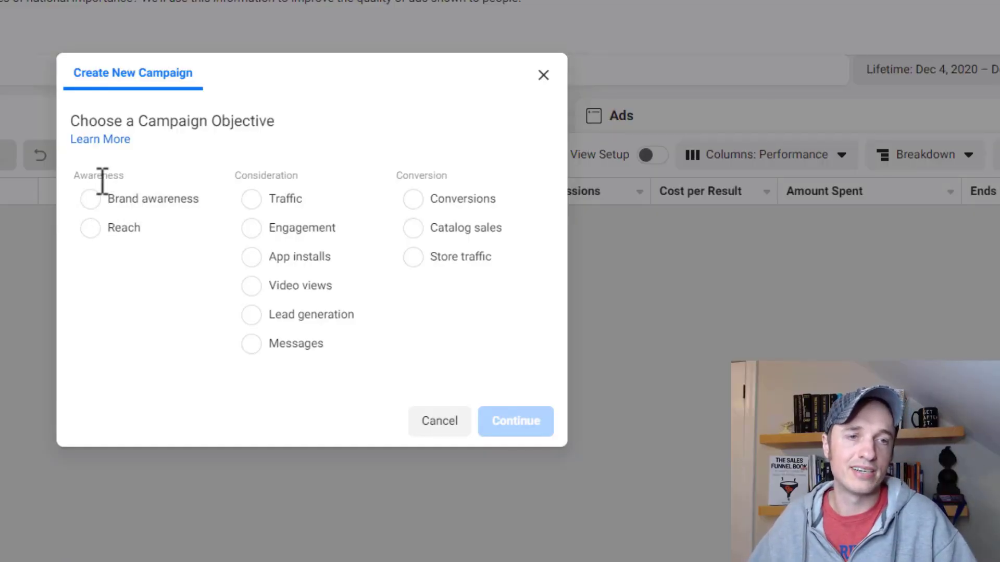
{"action": "mouse_move", "coordinate": [218, 203]}
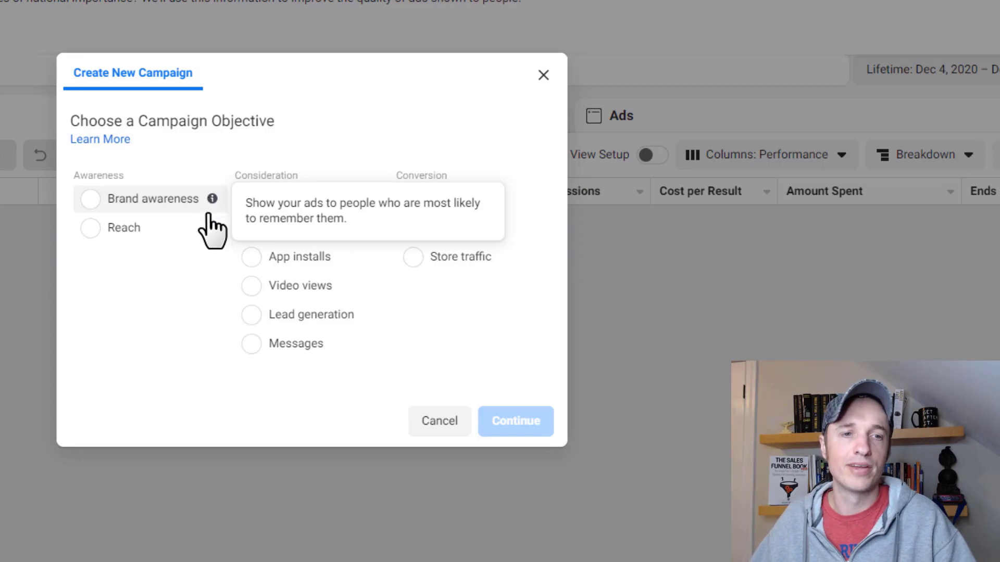
{"action": "mouse_move", "coordinate": [375, 199]}
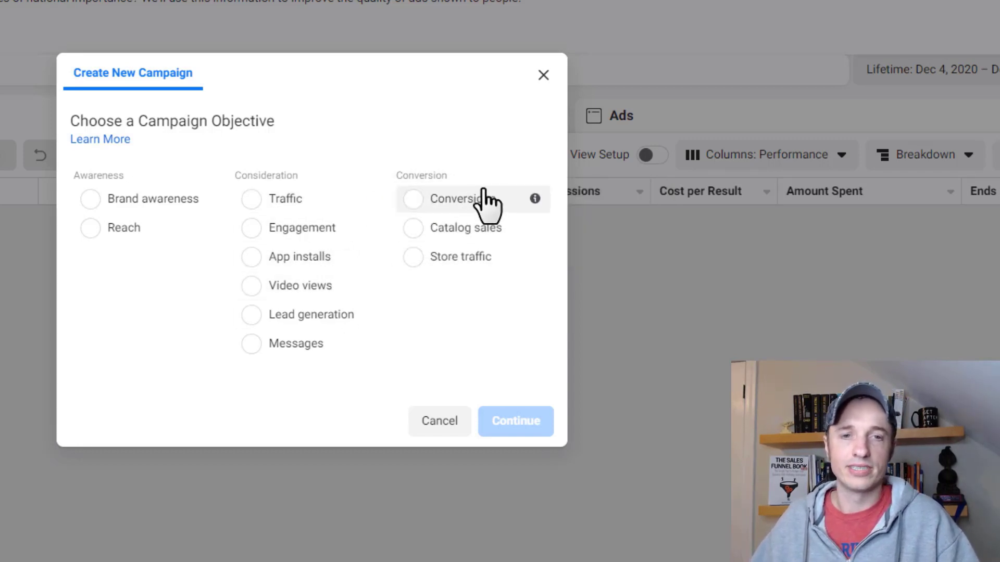
{"action": "mouse_move", "coordinate": [537, 206]}
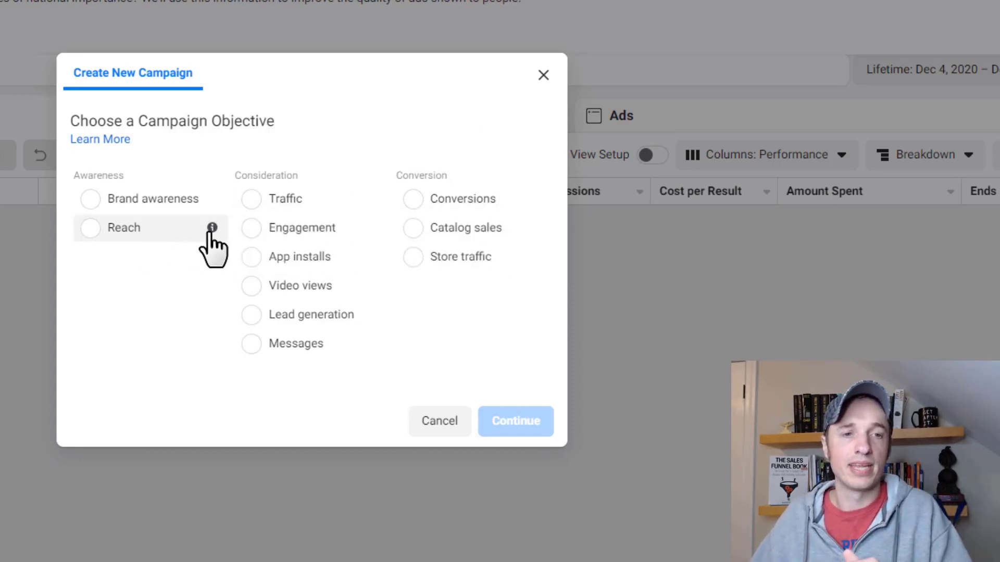
{"action": "mouse_move", "coordinate": [207, 227]}
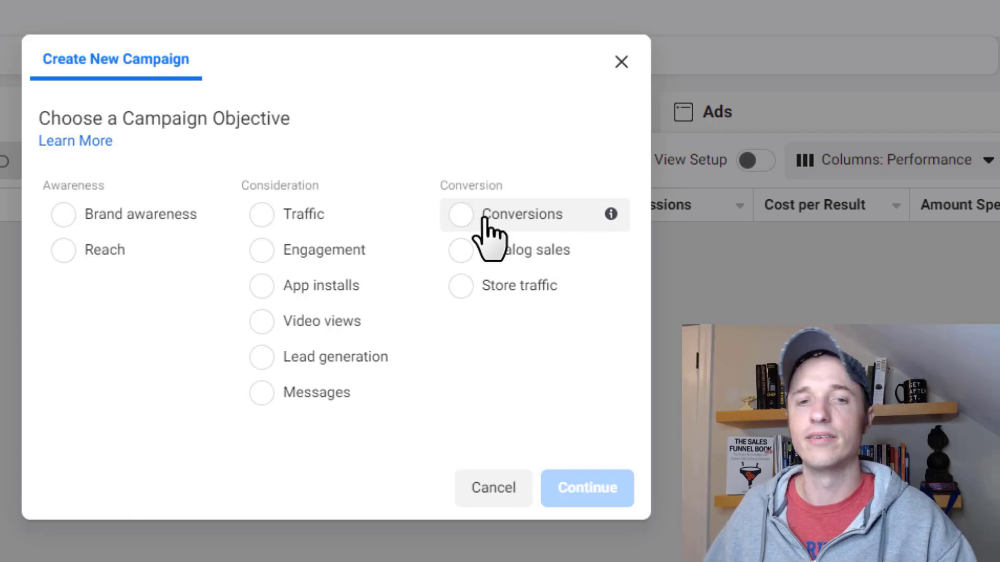
{"action": "left_click", "coordinate": [461, 214]}
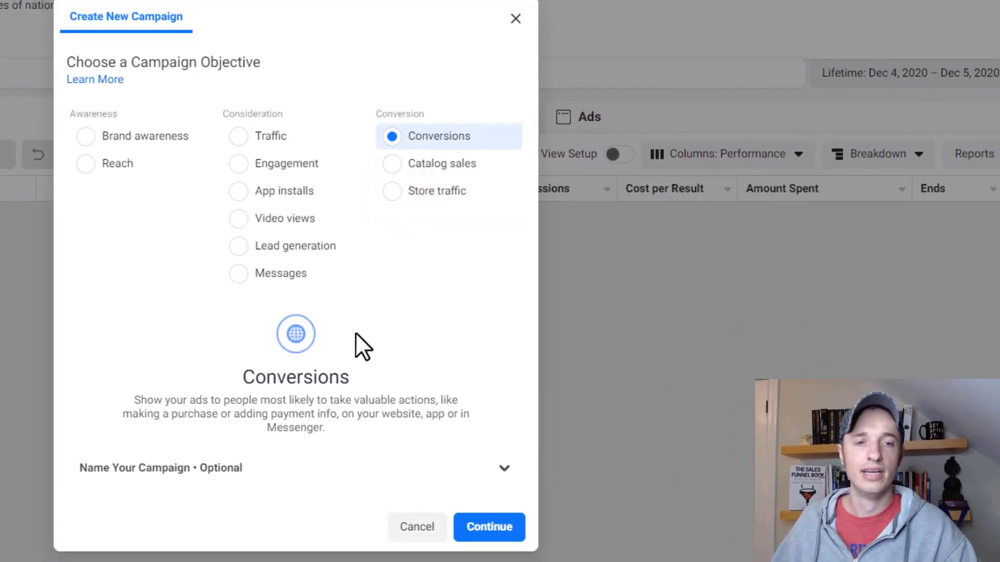
- Show the optional naming fields for the new campaign and name the campaign Lead Generation
{"action": "left_click", "coordinate": [263, 469]}
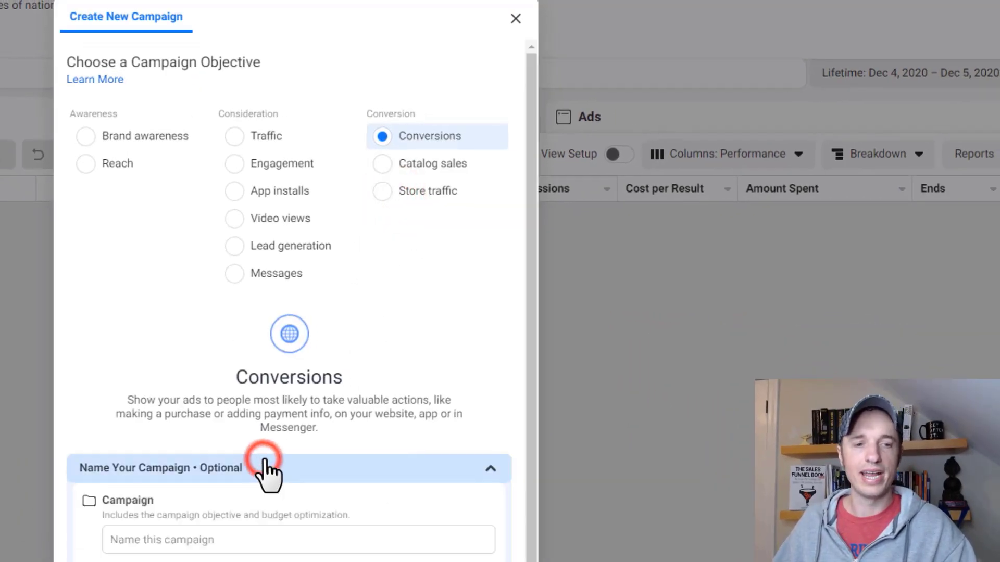
{"action": "scroll", "coordinate": [342, 373], "scroll_direction": "down", "scroll_amount": 1}
{"action": "scroll", "coordinate": [342, 373], "scroll_direction": "down", "scroll_amount": 3}
{"action": "scroll", "coordinate": [272, 467], "scroll_direction": "down", "scroll_amount": 4}
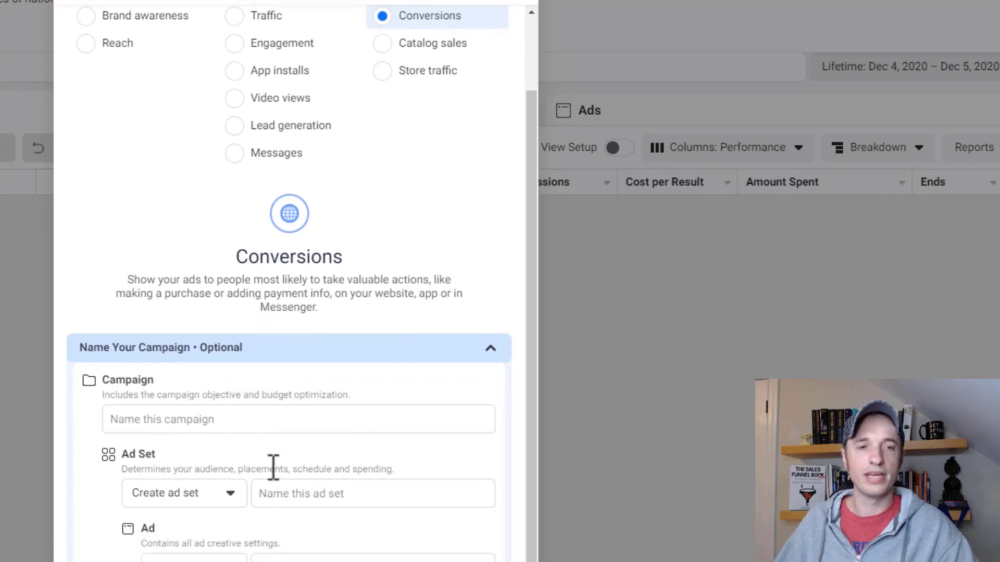
{"action": "left_click", "coordinate": [286, 334]}
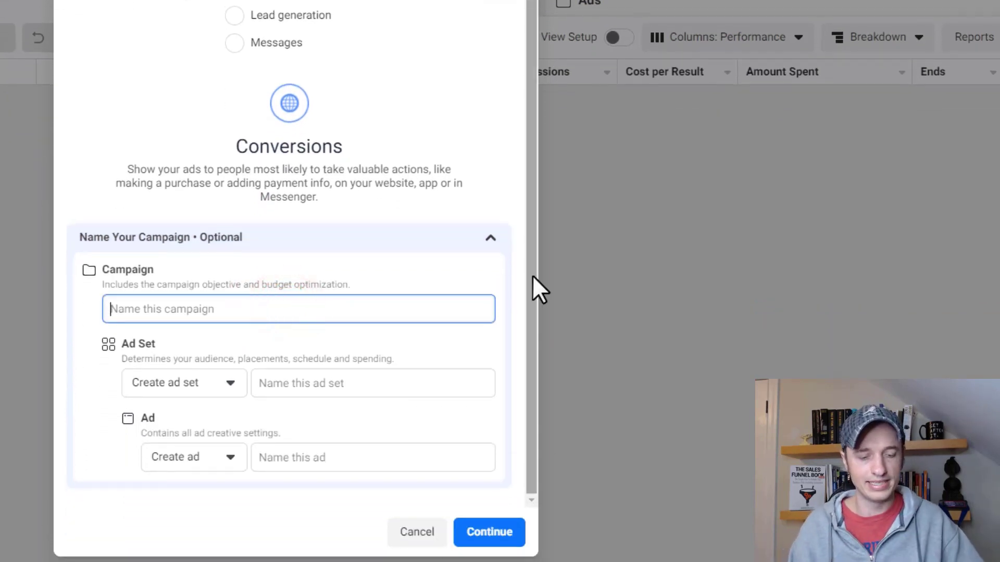
{"action": "type", "text": "Lead Generation"}
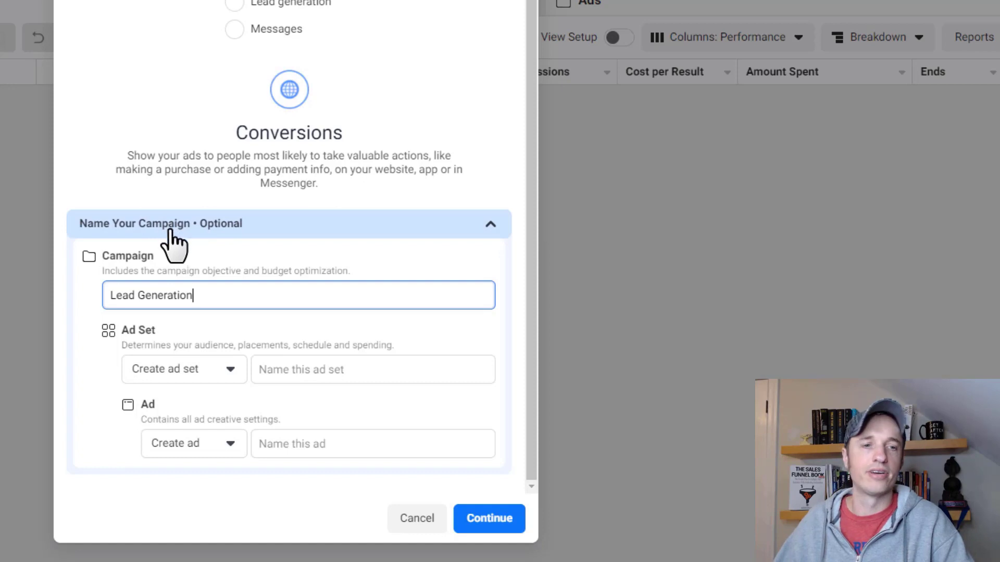
- Read the descriptions of what the campaign, ad set and ad levels each control
{"action": "left_click_drag", "start_coordinate": [113, 257], "coordinate": [197, 255]}
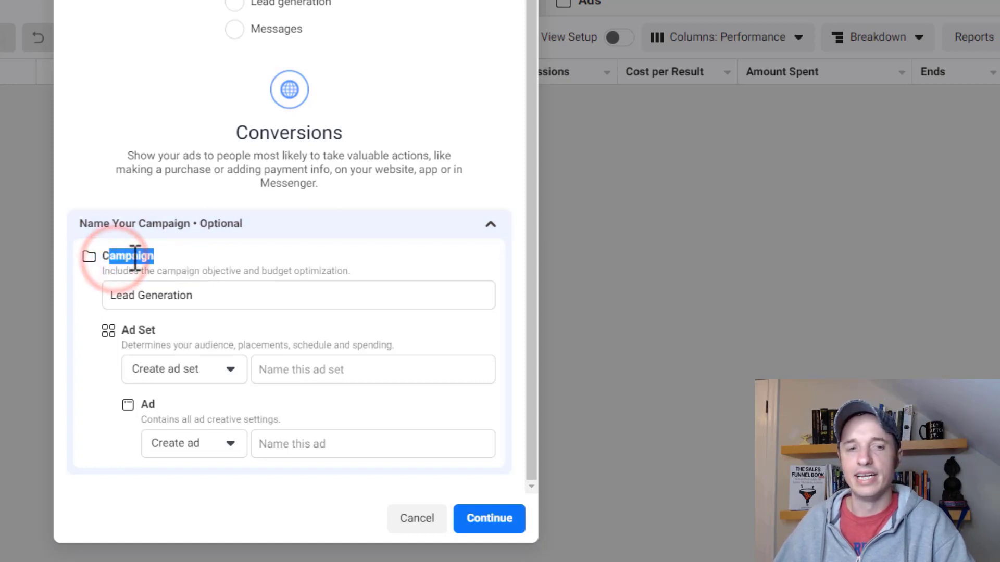
{"action": "left_click_drag", "start_coordinate": [128, 329], "coordinate": [155, 330]}
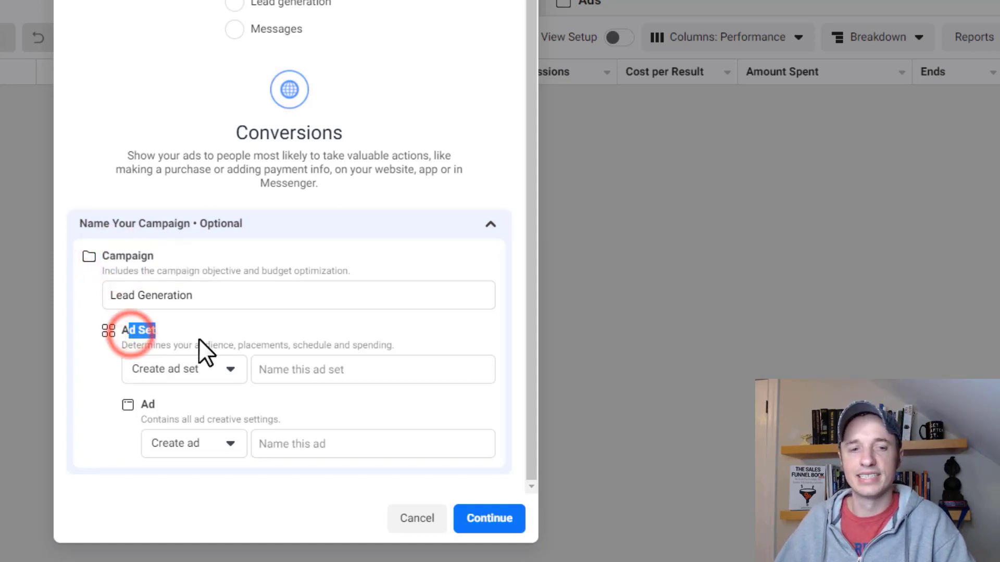
{"action": "left_click", "coordinate": [157, 403]}
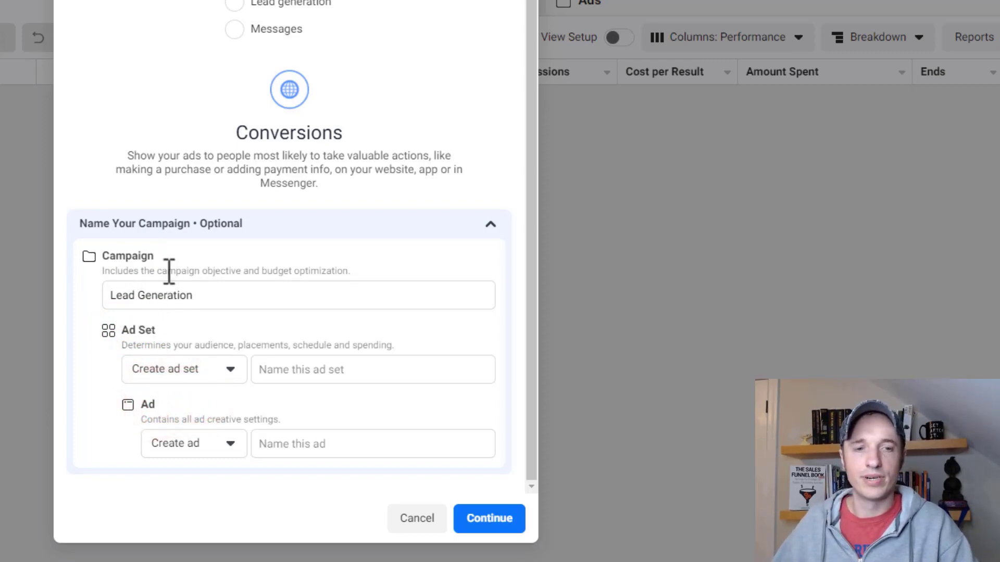
{"action": "left_click_drag", "start_coordinate": [168, 271], "coordinate": [359, 270]}
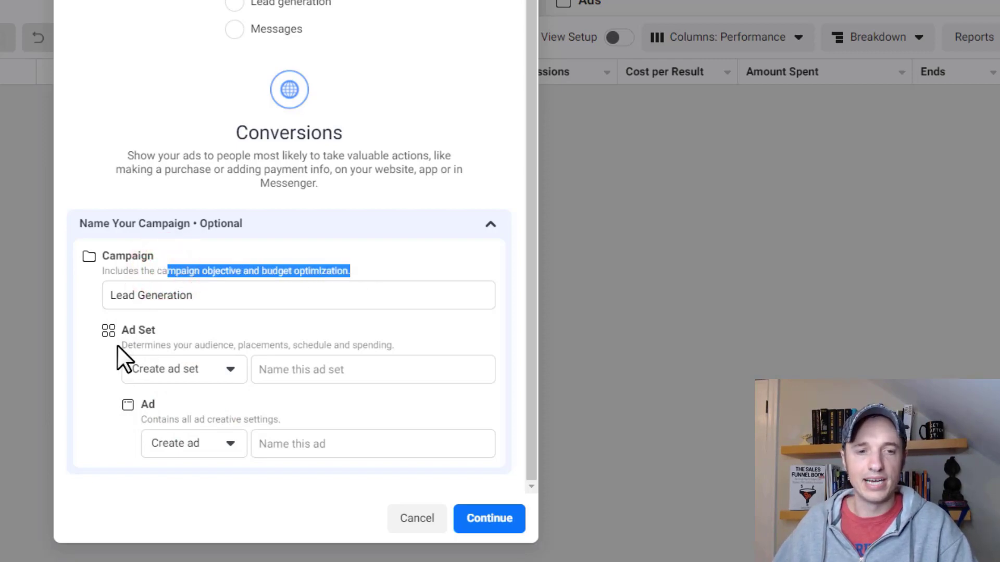
{"action": "left_click_drag", "start_coordinate": [117, 345], "coordinate": [393, 343]}
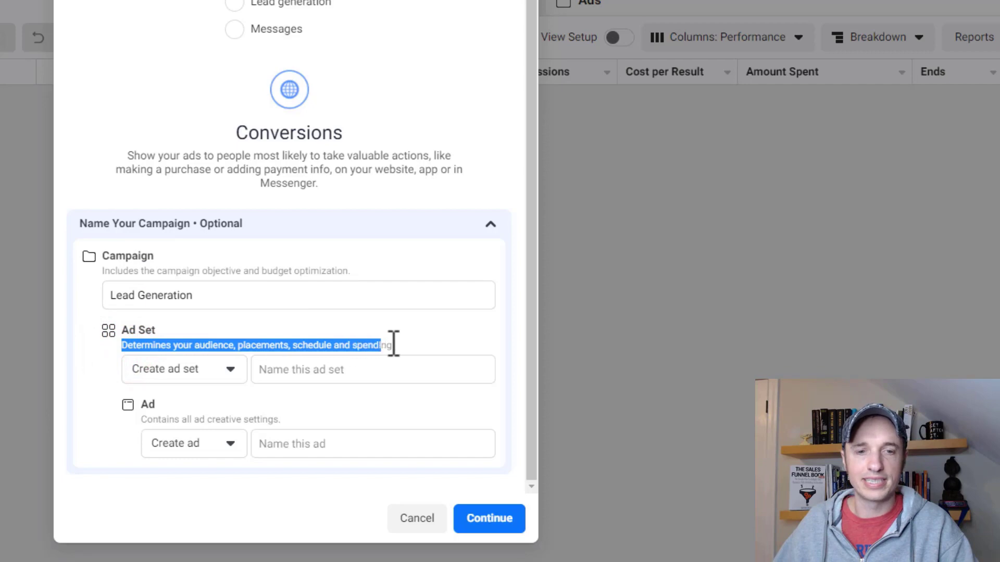
{"action": "left_click", "coordinate": [141, 412]}
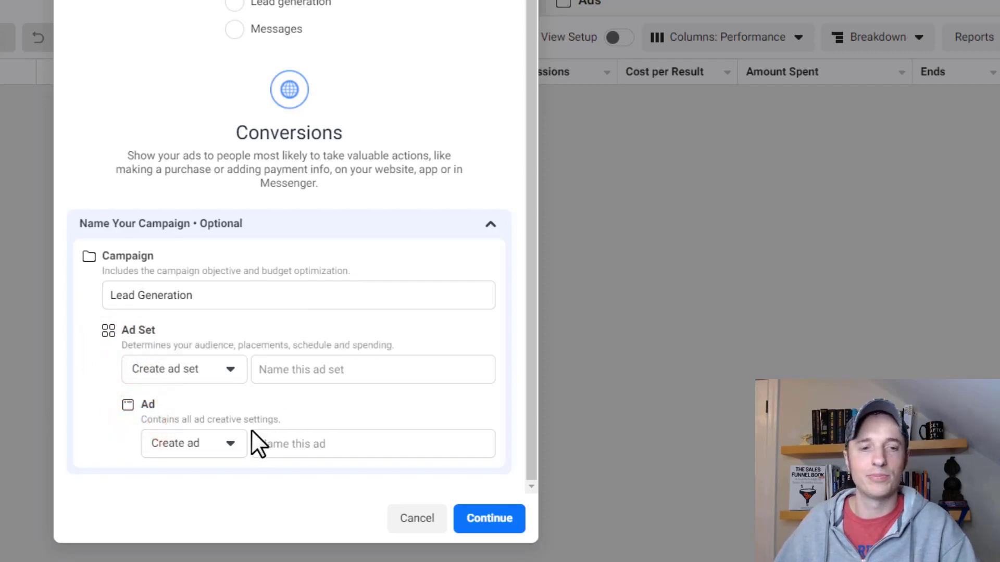
- Keep the option to create an ad set and name it Ad Set 1
{"action": "left_click", "coordinate": [220, 375]}
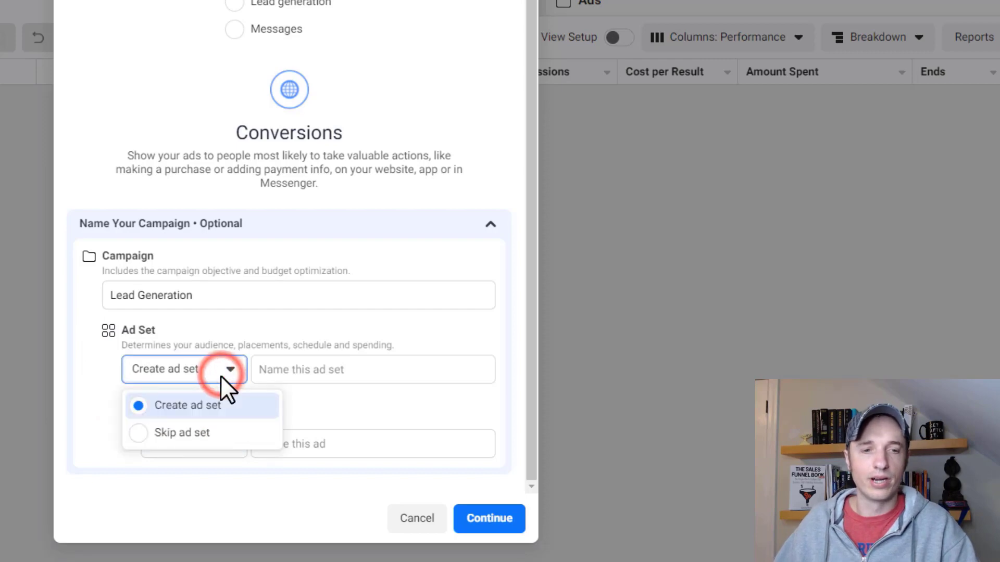
{"action": "left_click", "coordinate": [206, 404]}
{"action": "left_click", "coordinate": [331, 371]}
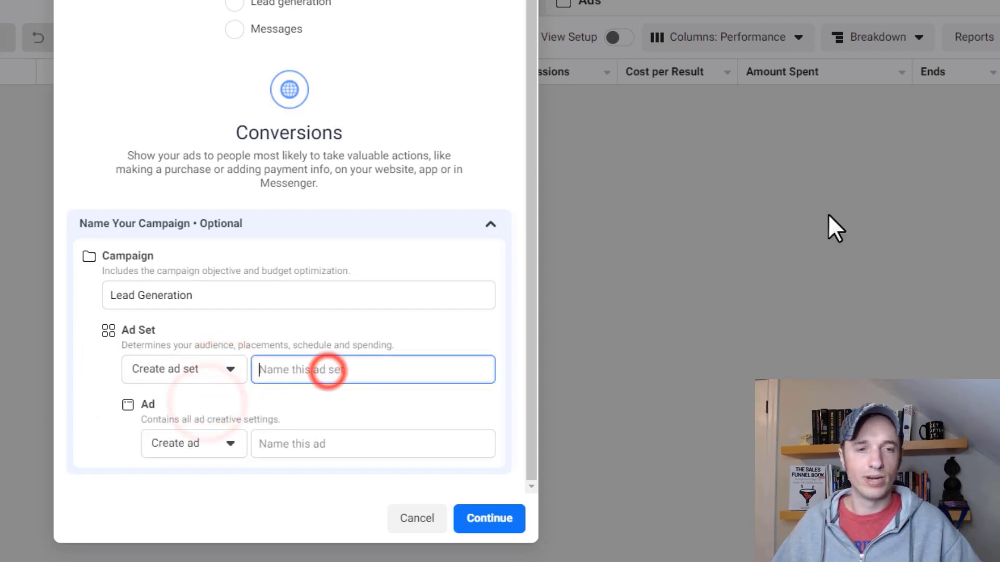
{"action": "type", "text": "Ad Set"}
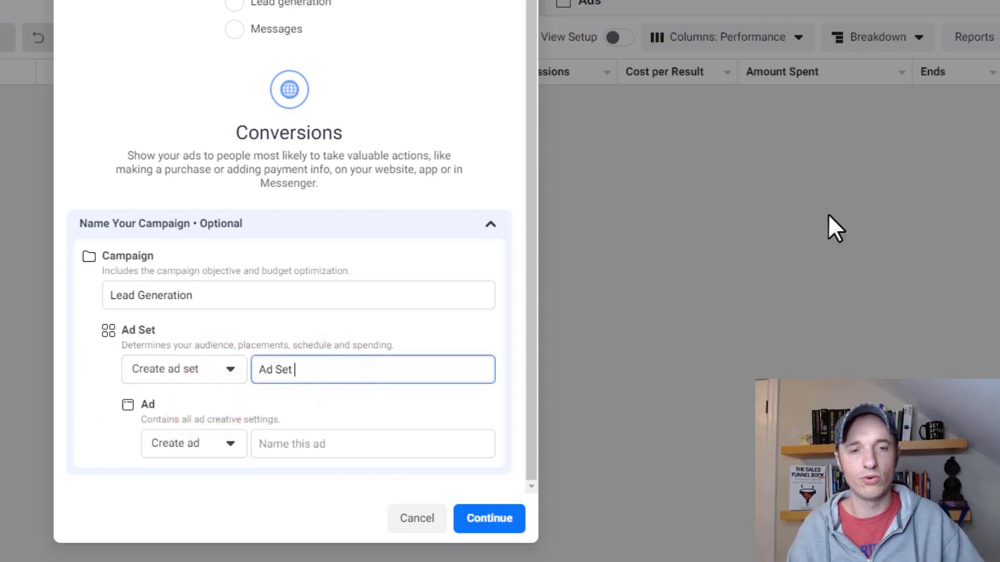
{"action": "type", "text": " 1"}
- Keep the option to create an ad and name it Ad 1
{"action": "left_click", "coordinate": [202, 445]}
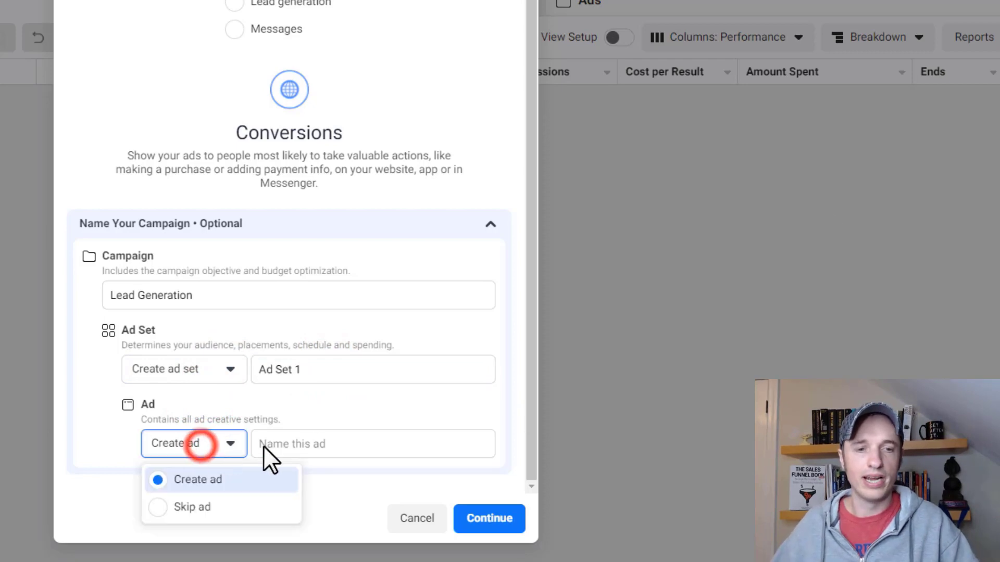
{"action": "left_click", "coordinate": [312, 444]}
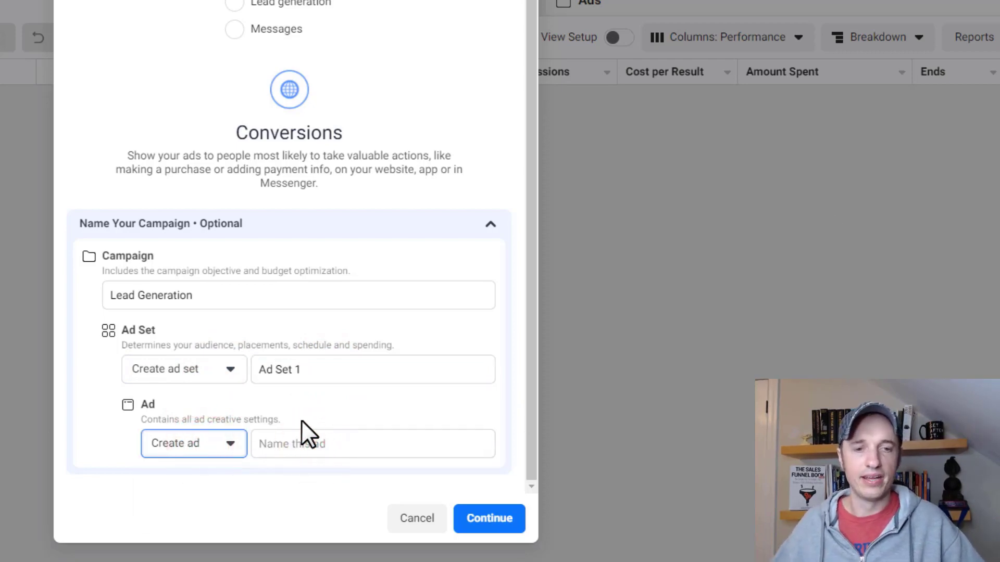
{"action": "left_click", "coordinate": [319, 441]}
{"action": "type", "text": "Ad 1"}
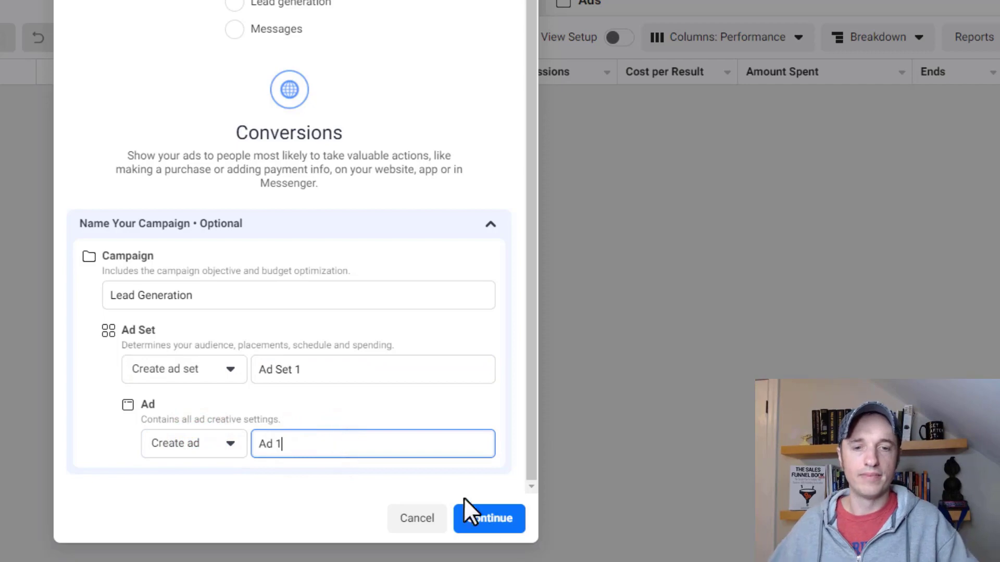
- Create the campaign draft and review its campaign name and the Special Ad Categories declaration
{"action": "left_click", "coordinate": [482, 518]}
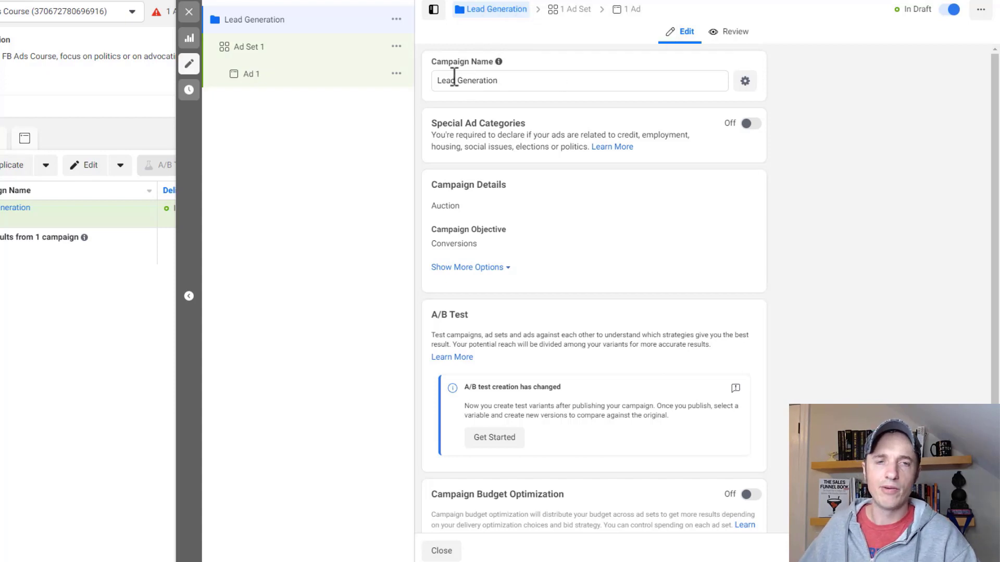
{"action": "left_click_drag", "start_coordinate": [503, 80], "coordinate": [415, 84]}
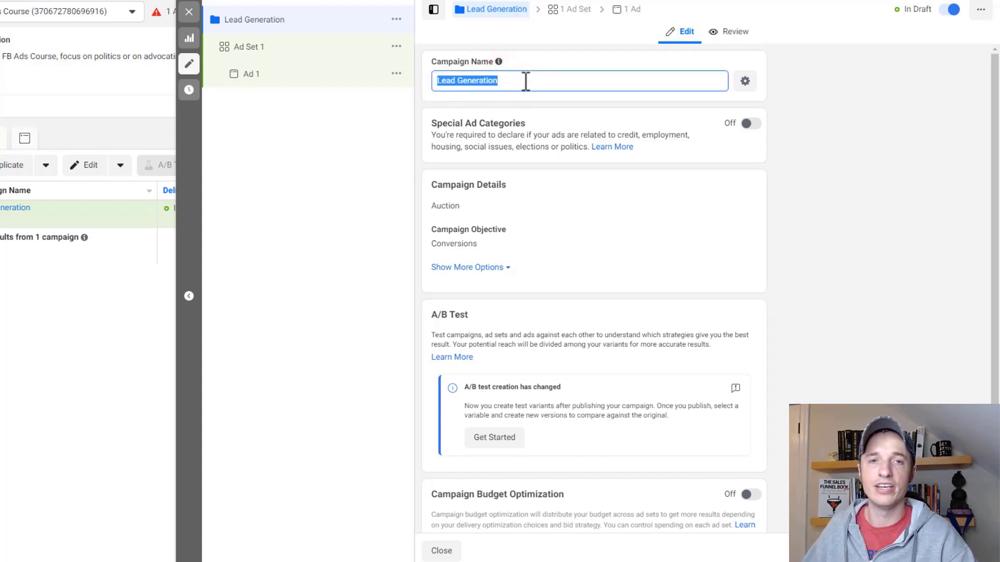
{"action": "scroll", "coordinate": [526, 111], "scroll_direction": "down", "scroll_amount": 1}
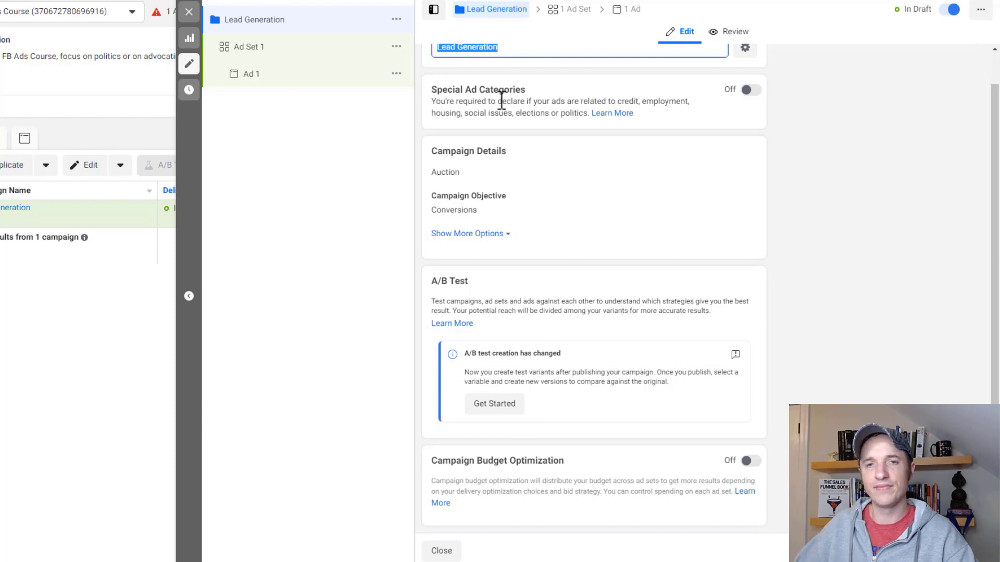
{"action": "left_click_drag", "start_coordinate": [643, 101], "coordinate": [687, 99]}
{"action": "double_click", "coordinate": [567, 113]}
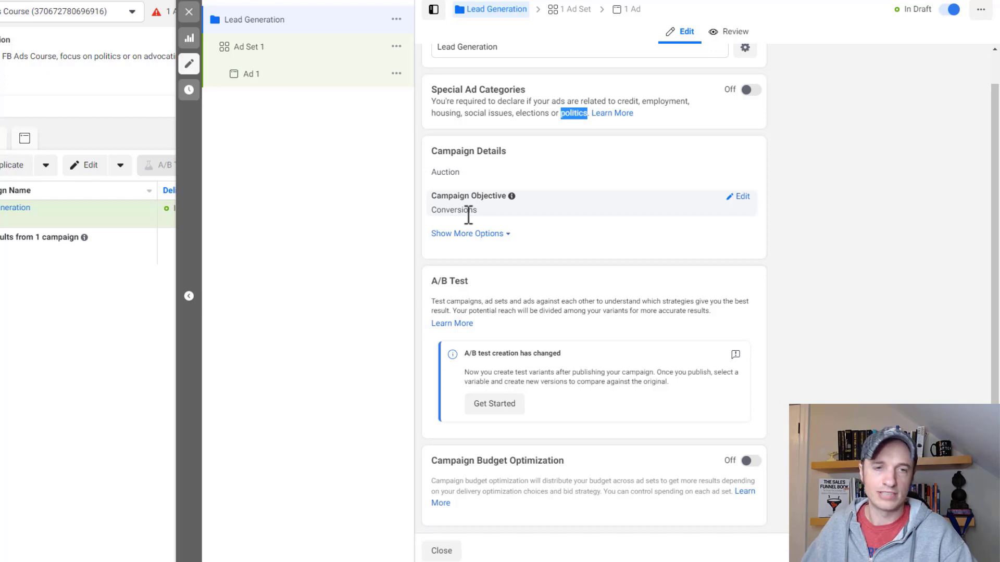
- Show the additional campaign details and review the optional campaign spending limit and the A/B Test section
{"action": "left_click", "coordinate": [497, 233]}
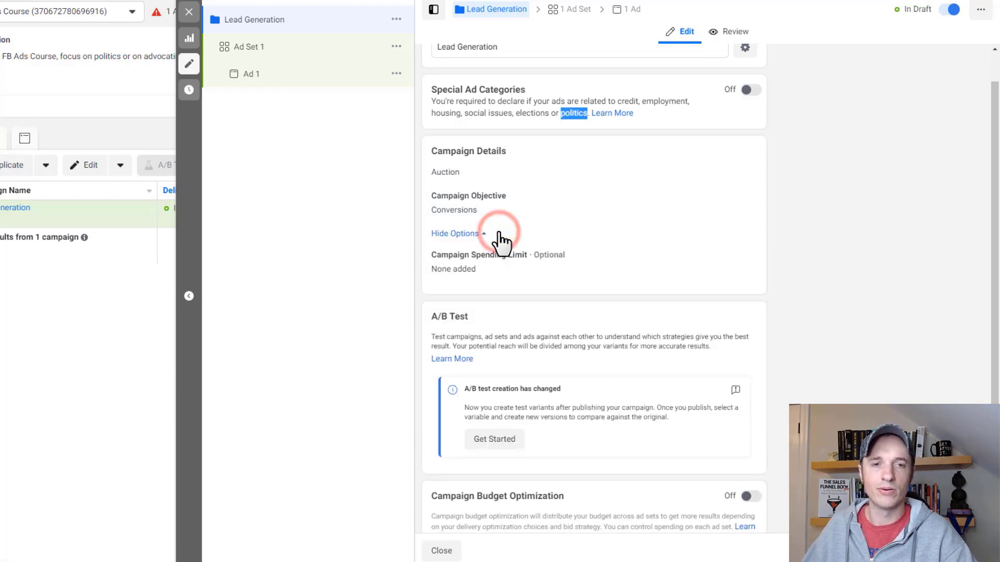
{"action": "left_click_drag", "start_coordinate": [453, 270], "coordinate": [455, 255]}
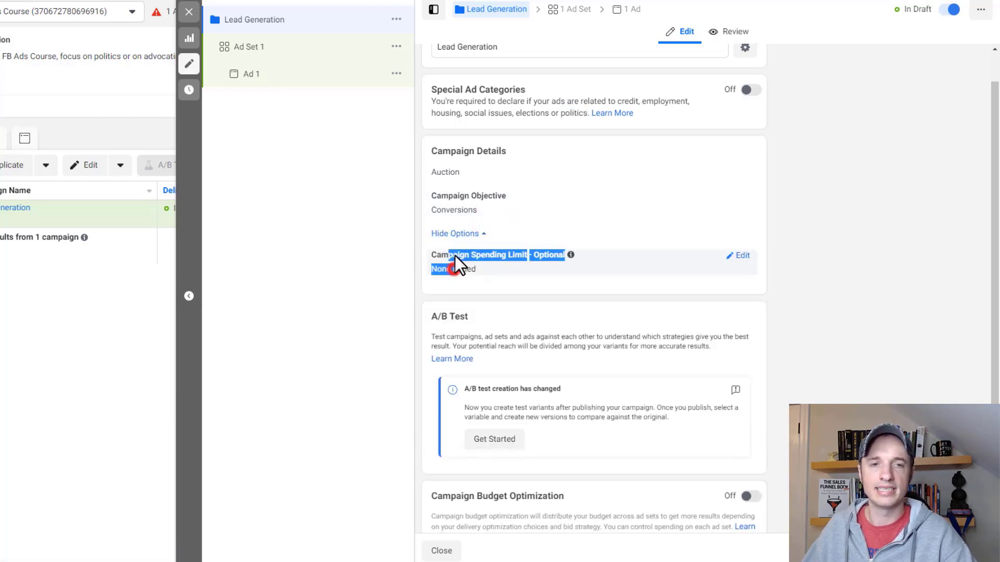
{"action": "left_click", "coordinate": [455, 257]}
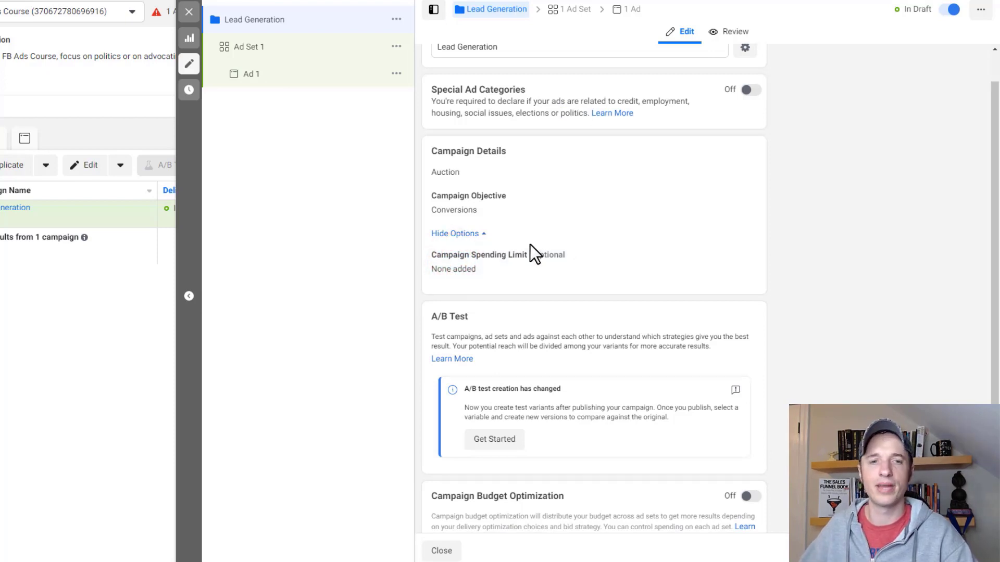
{"action": "scroll", "coordinate": [479, 280], "scroll_direction": "down", "scroll_amount": 1}
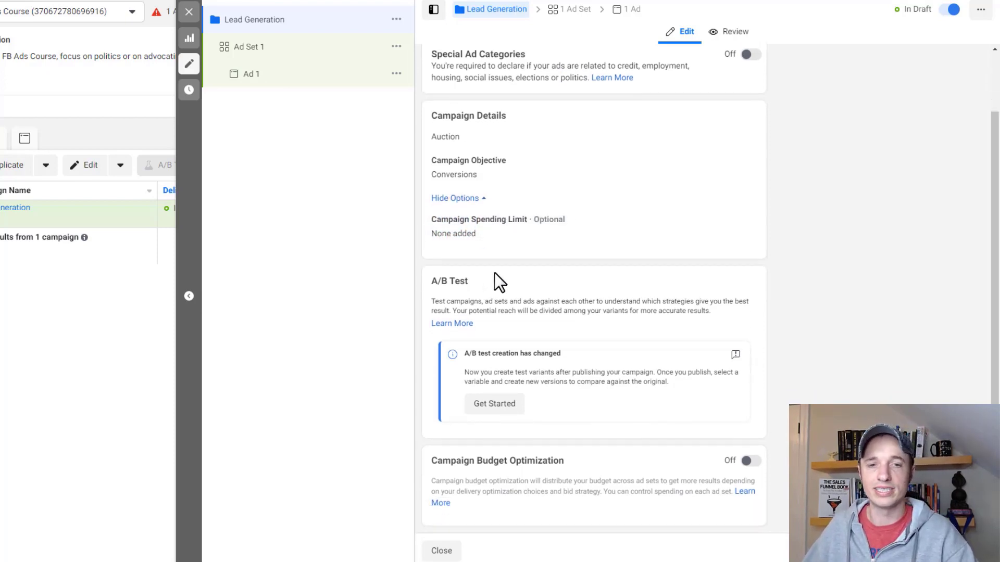
{"action": "left_click", "coordinate": [647, 214]}
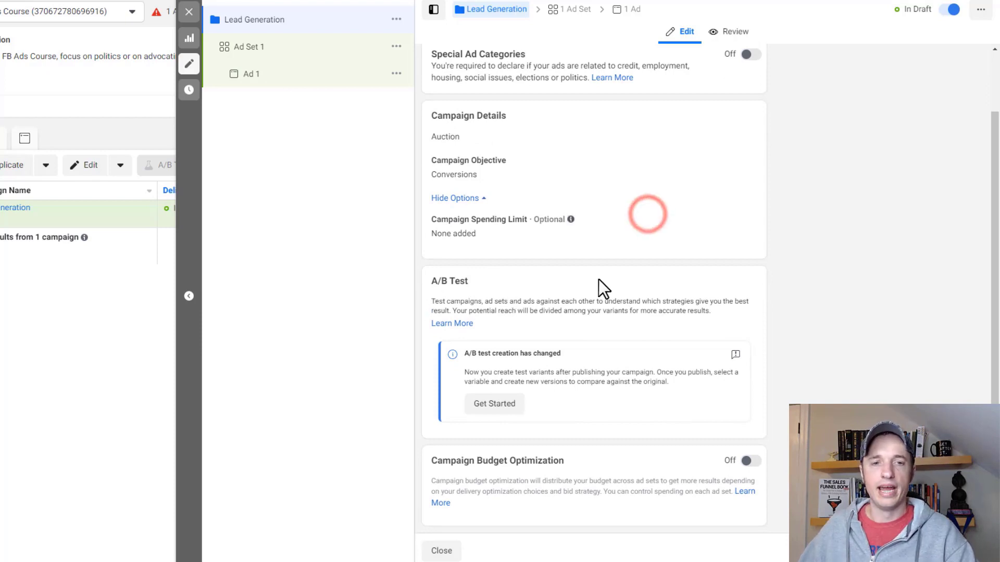
{"action": "left_click_drag", "start_coordinate": [432, 282], "coordinate": [471, 281]}
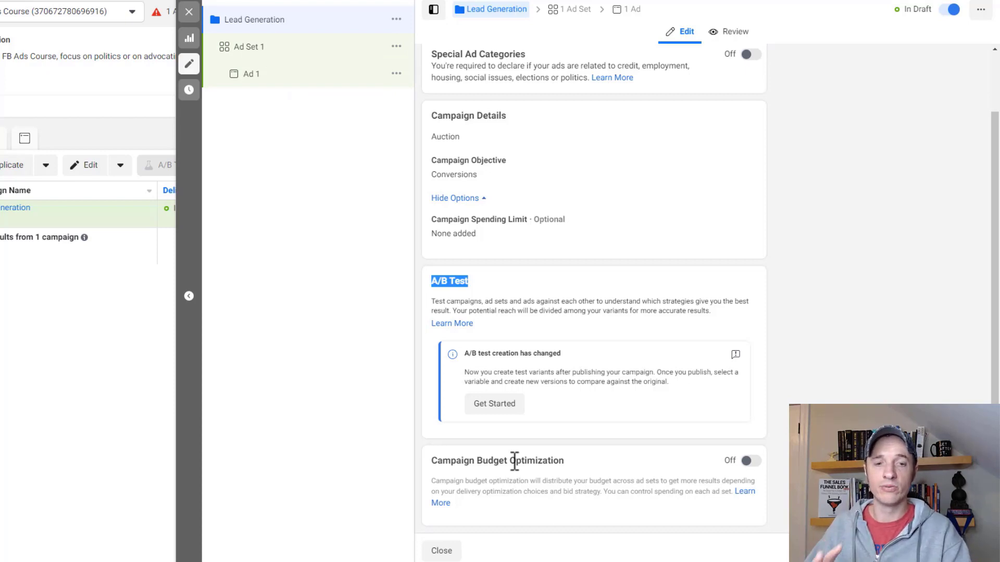
- Examine the Campaign Budget Optimization setting and its description
{"action": "left_click_drag", "start_coordinate": [431, 461], "coordinate": [611, 460]}
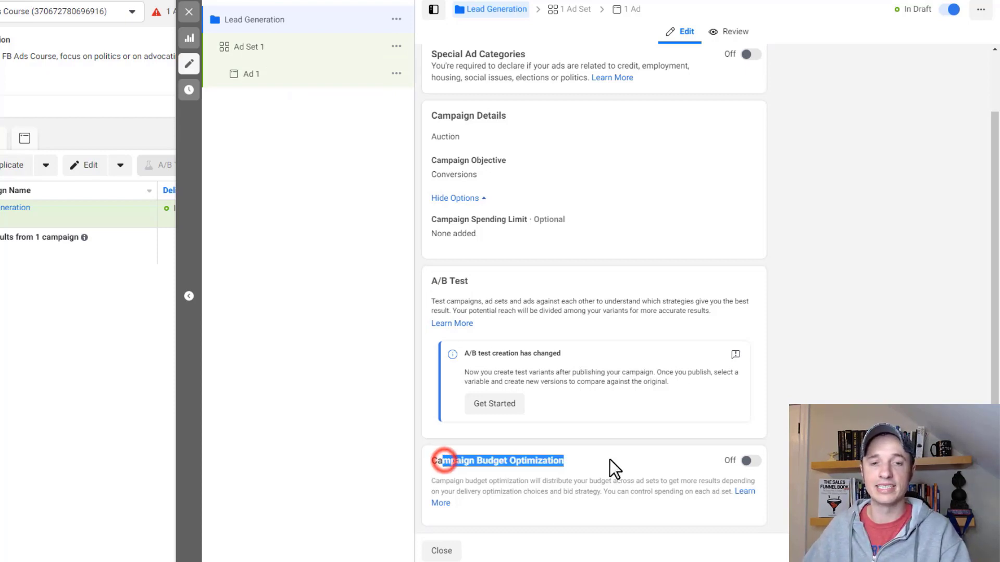
{"action": "left_click", "coordinate": [609, 459]}
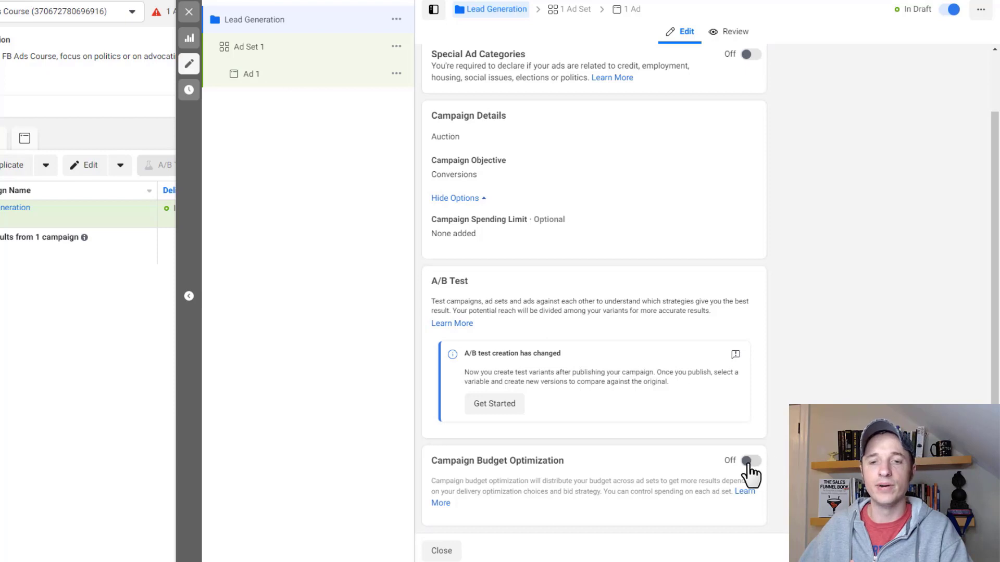
{"action": "left_click_drag", "start_coordinate": [437, 461], "coordinate": [645, 464]}
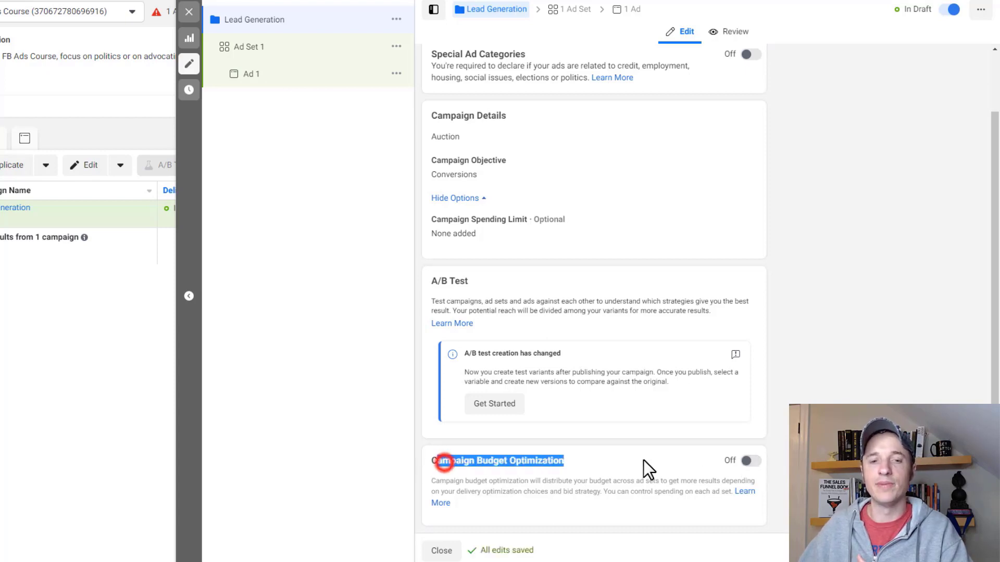
{"action": "left_click", "coordinate": [561, 461]}
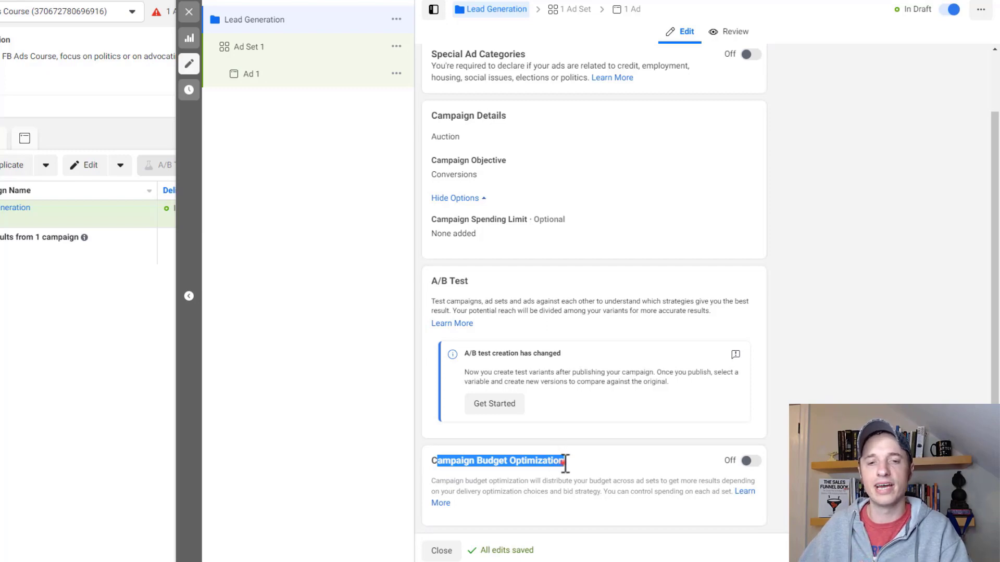
{"action": "left_click_drag", "start_coordinate": [571, 462], "coordinate": [409, 463]}
{"action": "left_click", "coordinate": [572, 463]}
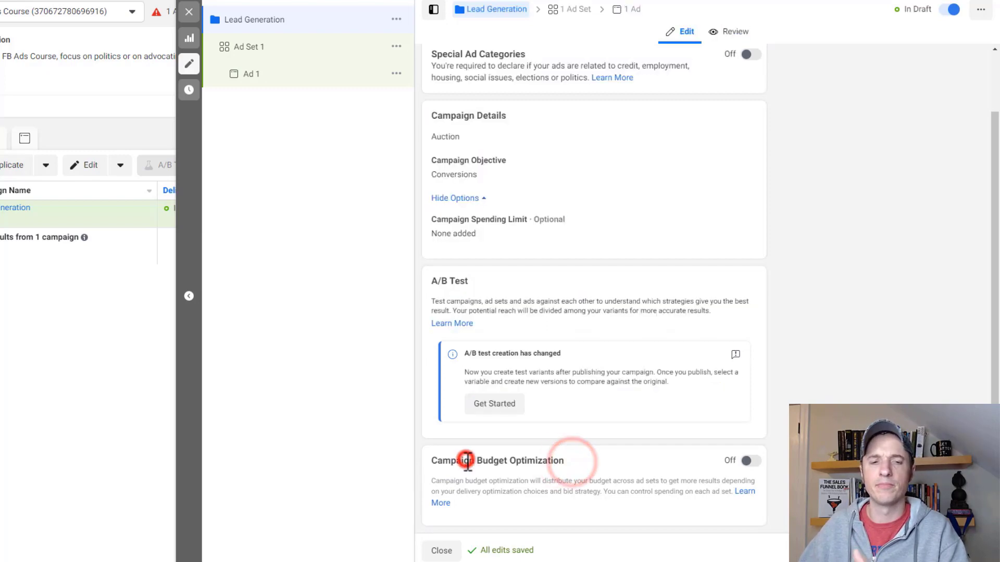
{"action": "left_click_drag", "start_coordinate": [577, 461], "coordinate": [430, 461]}
{"action": "left_click", "coordinate": [538, 462]}
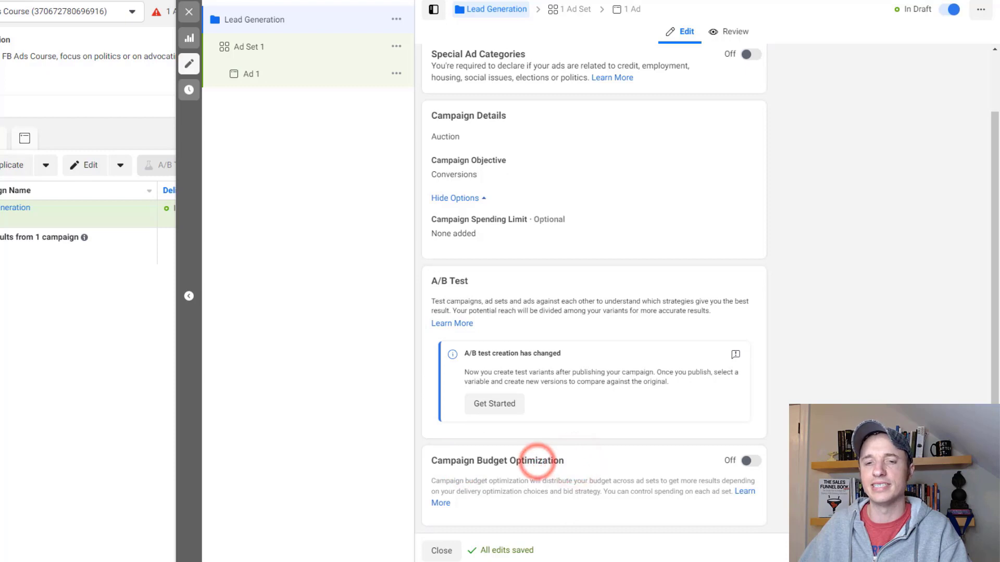
- Continue to the ad set settings and choose Lead as the pixel's conversion event
{"action": "left_click", "coordinate": [973, 551]}
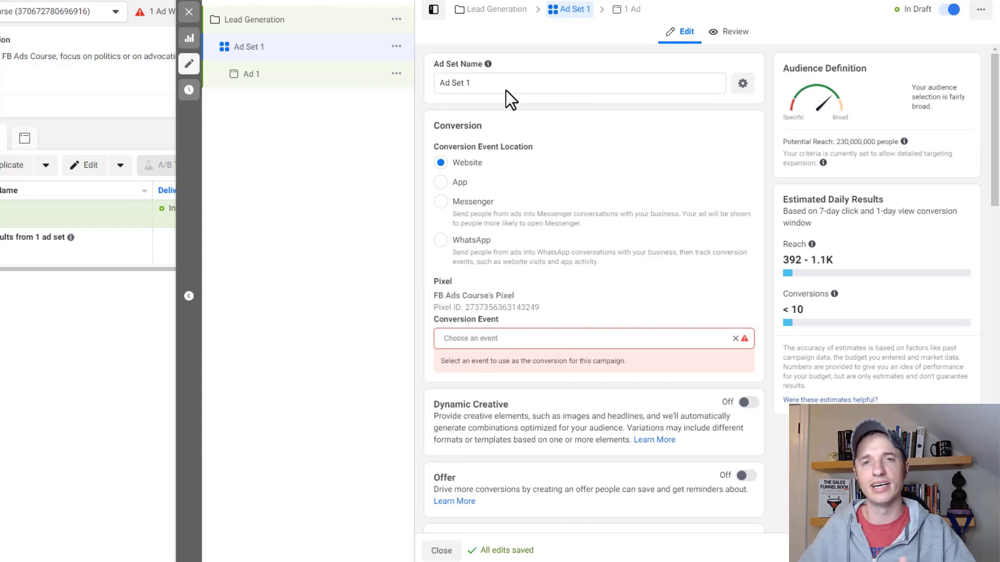
{"action": "triple_click", "coordinate": [479, 85]}
{"action": "scroll", "coordinate": [504, 83], "scroll_direction": "down", "scroll_amount": 1}
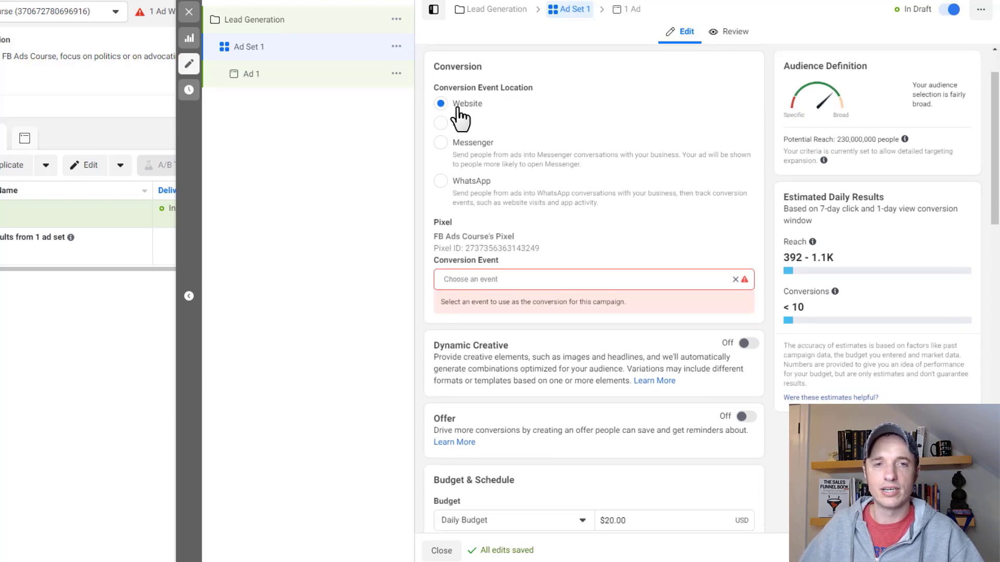
{"action": "scroll", "coordinate": [514, 213], "scroll_direction": "down", "scroll_amount": 1}
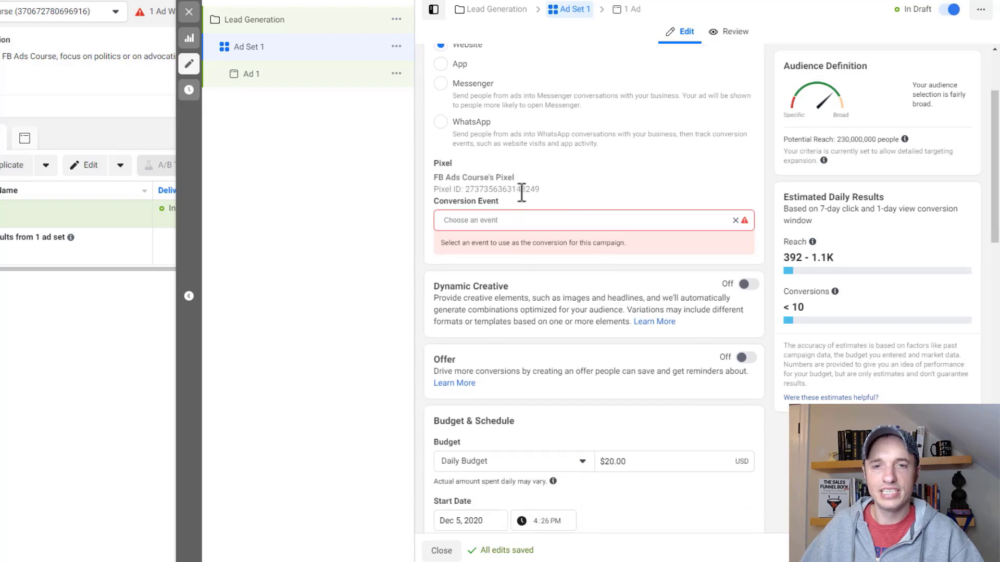
{"action": "left_click", "coordinate": [555, 217]}
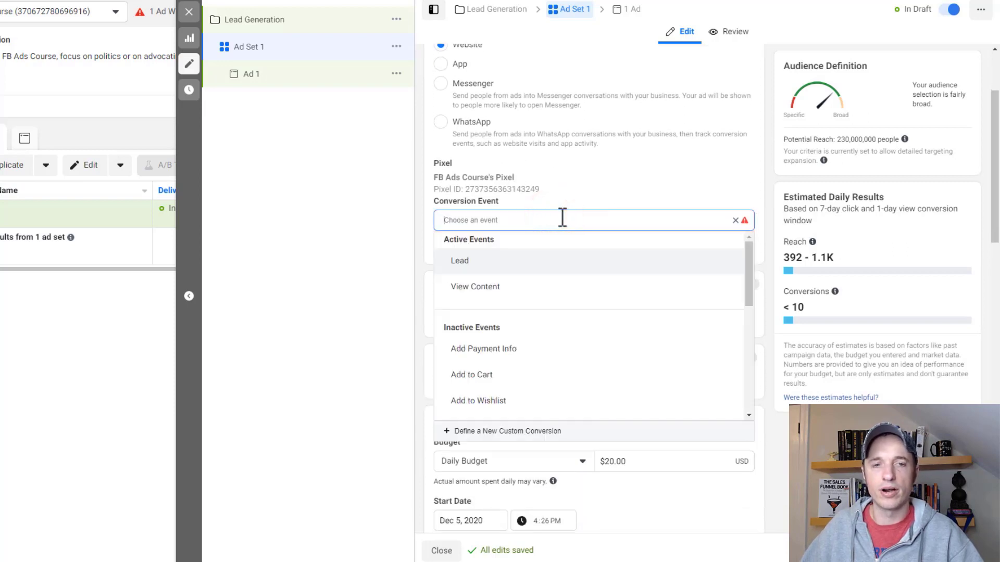
{"action": "left_click", "coordinate": [482, 263]}
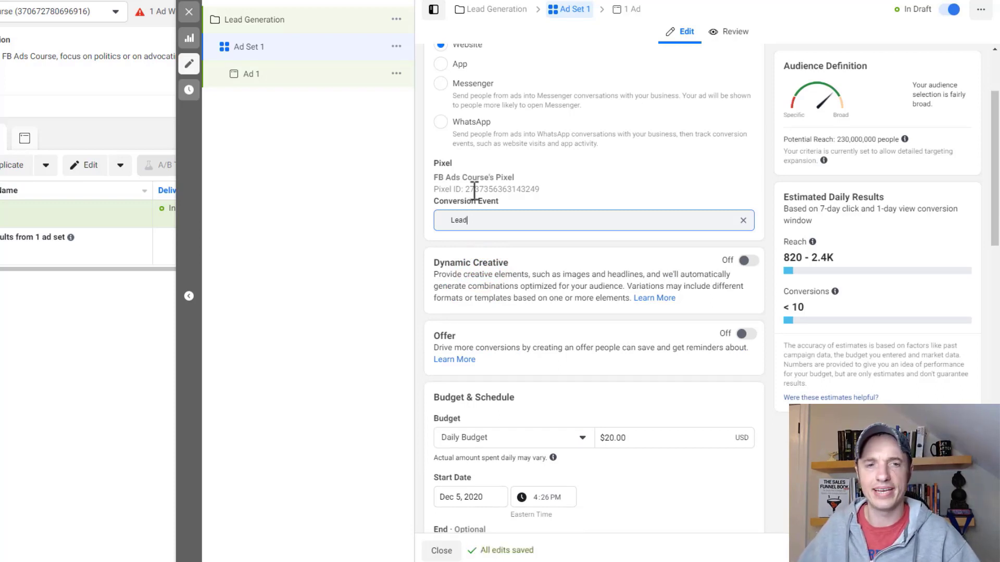
- Look over the ad set's Dynamic Creative, Offer, and Budget & Schedule settings, including the extra ad scheduling options
{"action": "scroll", "coordinate": [471, 199], "scroll_direction": "down", "scroll_amount": 1}
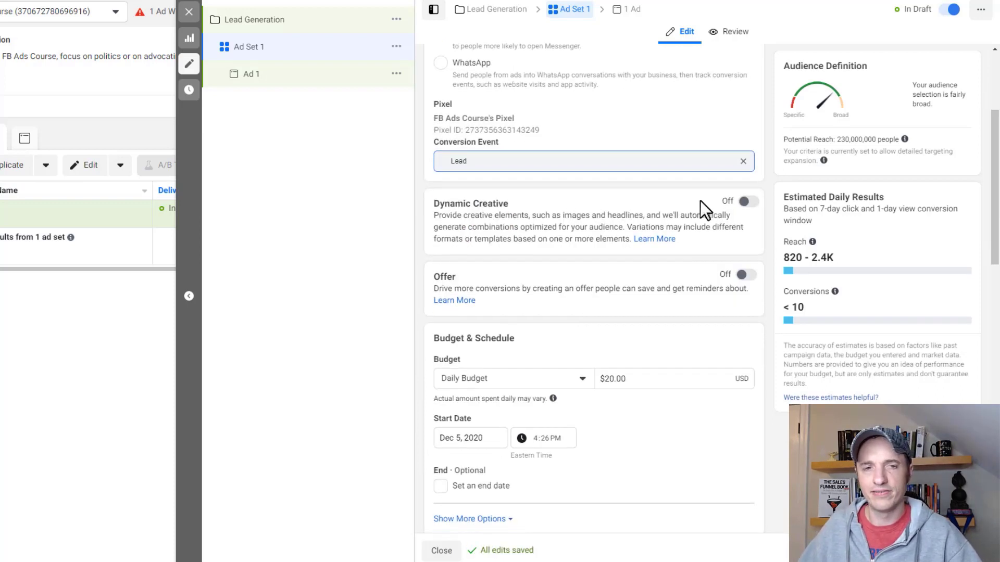
{"action": "scroll", "coordinate": [729, 211], "scroll_direction": "down", "scroll_amount": 1}
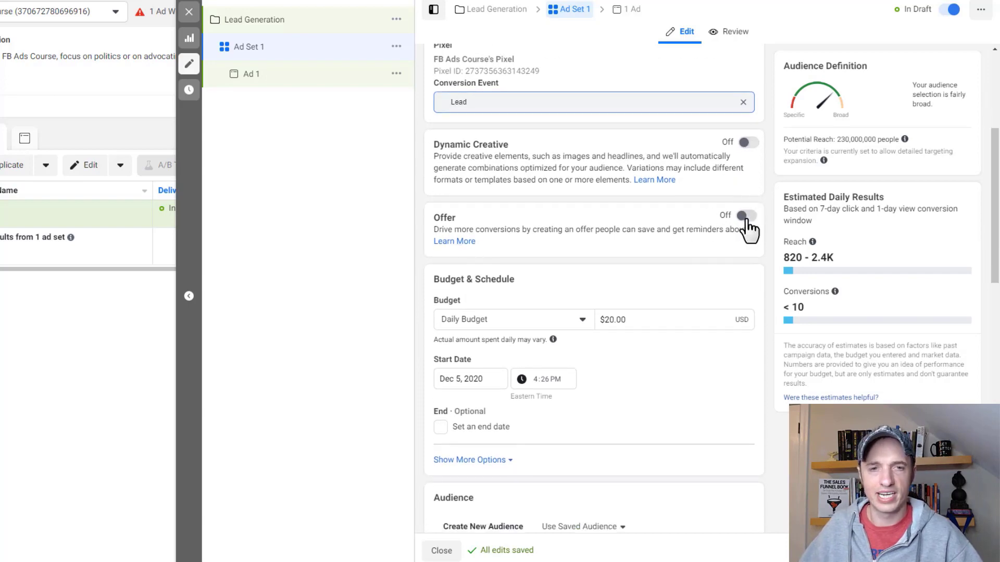
{"action": "scroll", "coordinate": [749, 227], "scroll_direction": "down", "scroll_amount": 1}
{"action": "scroll", "coordinate": [748, 229], "scroll_direction": "down", "scroll_amount": 1}
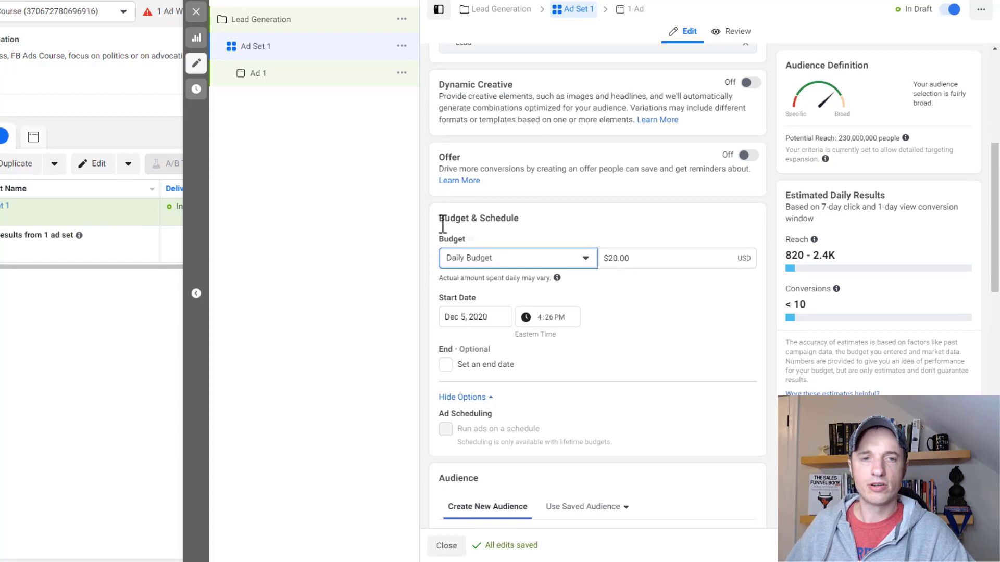
{"action": "scroll", "coordinate": [484, 221], "scroll_direction": "down", "scroll_amount": 2}
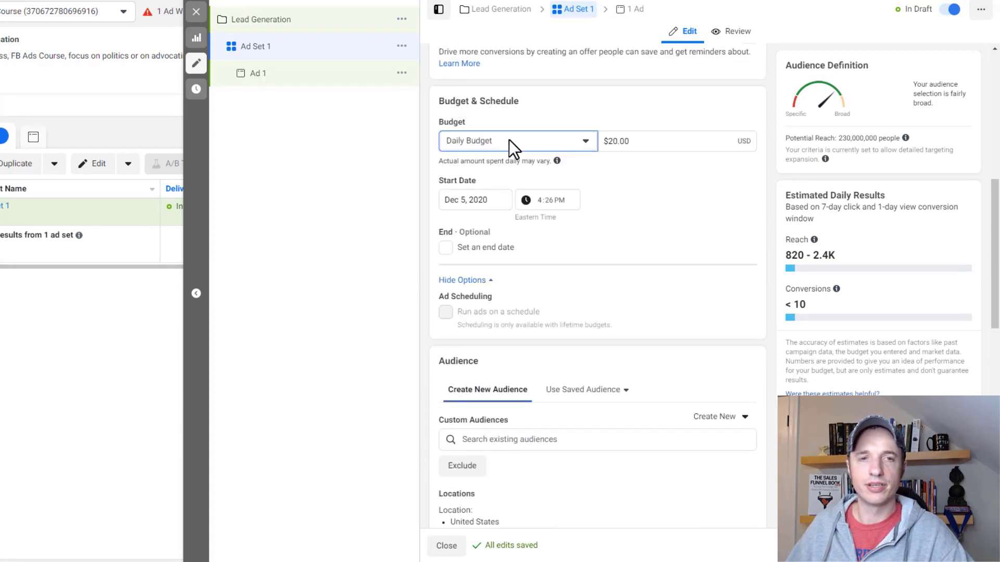
{"action": "scroll", "coordinate": [510, 156], "scroll_direction": "up", "scroll_amount": 1}
- Review the available budget types, the daily budget amount and the optional end date of the ad set
{"action": "left_click", "coordinate": [536, 203]}
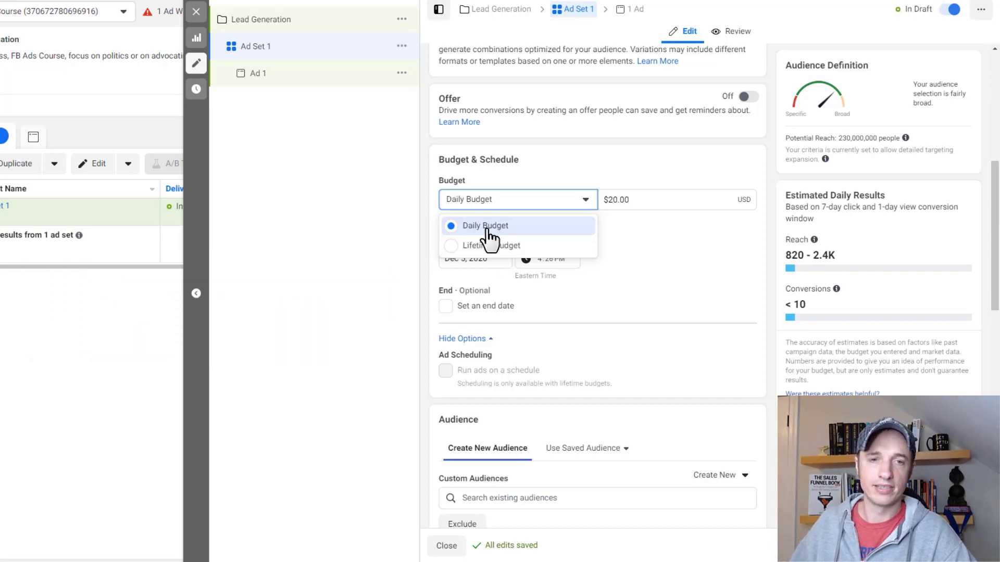
{"action": "left_click", "coordinate": [645, 228]}
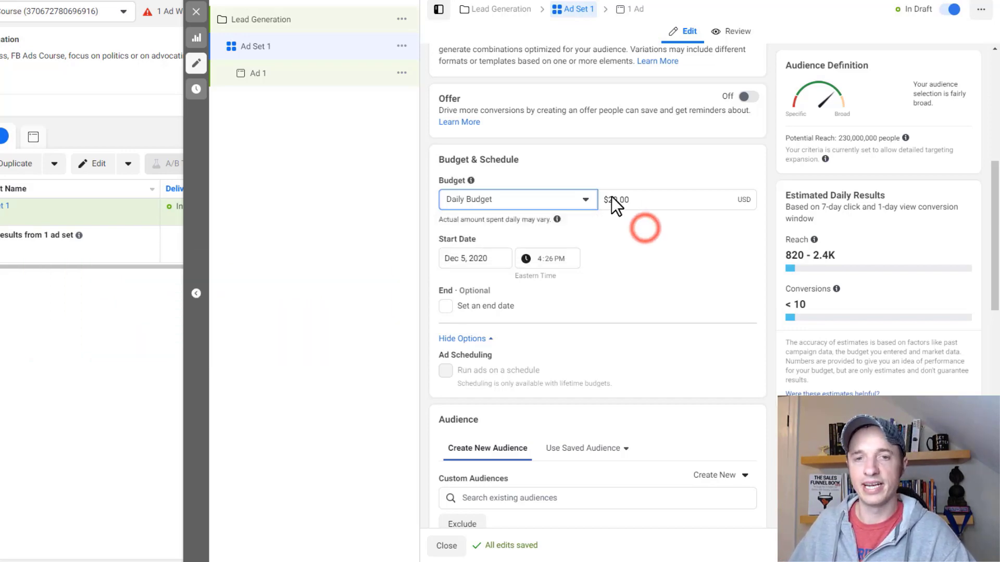
{"action": "left_click", "coordinate": [637, 199]}
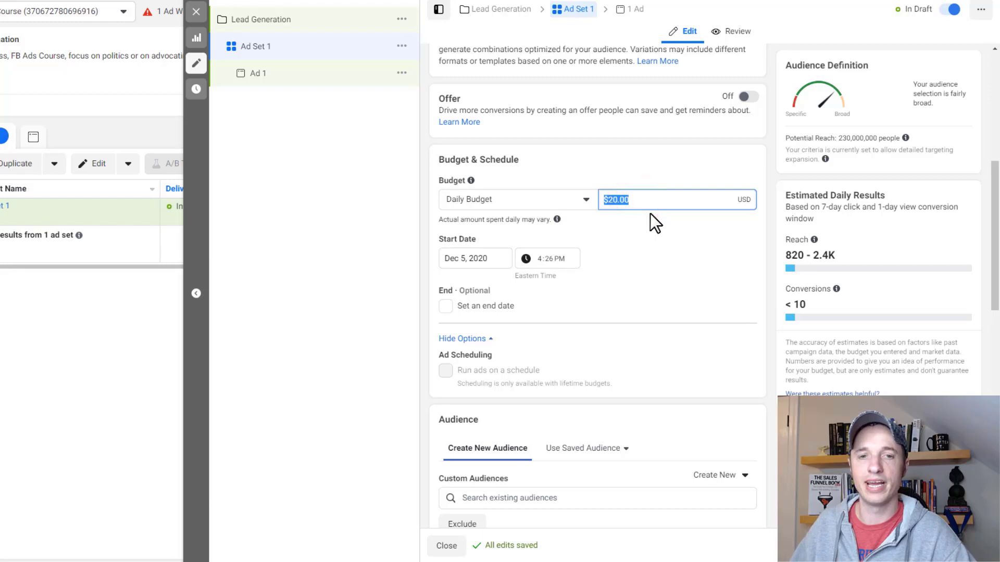
{"action": "left_click", "coordinate": [444, 308]}
{"action": "left_click", "coordinate": [444, 308]}
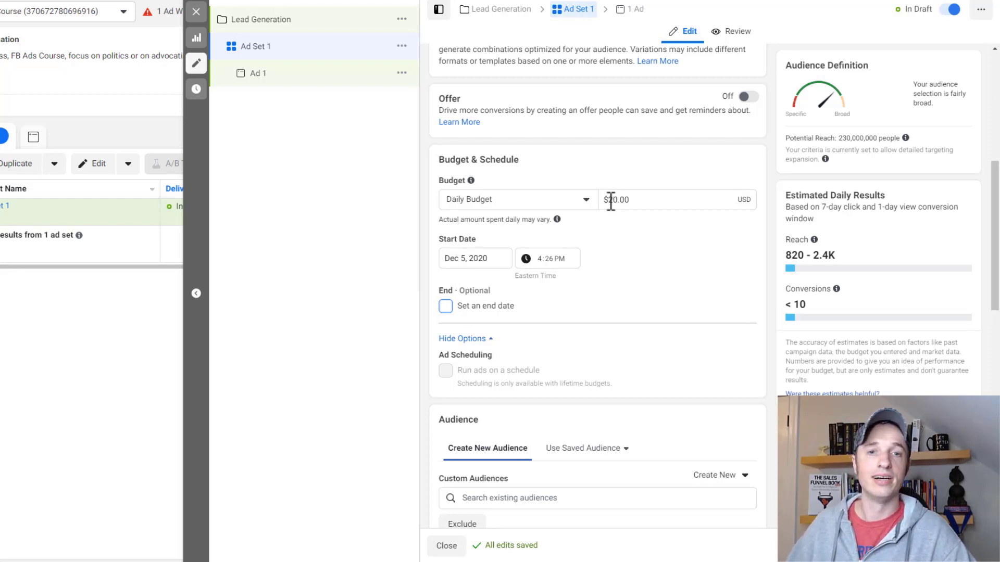
- Switch the ad set's budget type to Lifetime Budget and examine the lifetime amount and the start and end dates
{"action": "left_click", "coordinate": [558, 200]}
{"action": "left_click", "coordinate": [485, 244]}
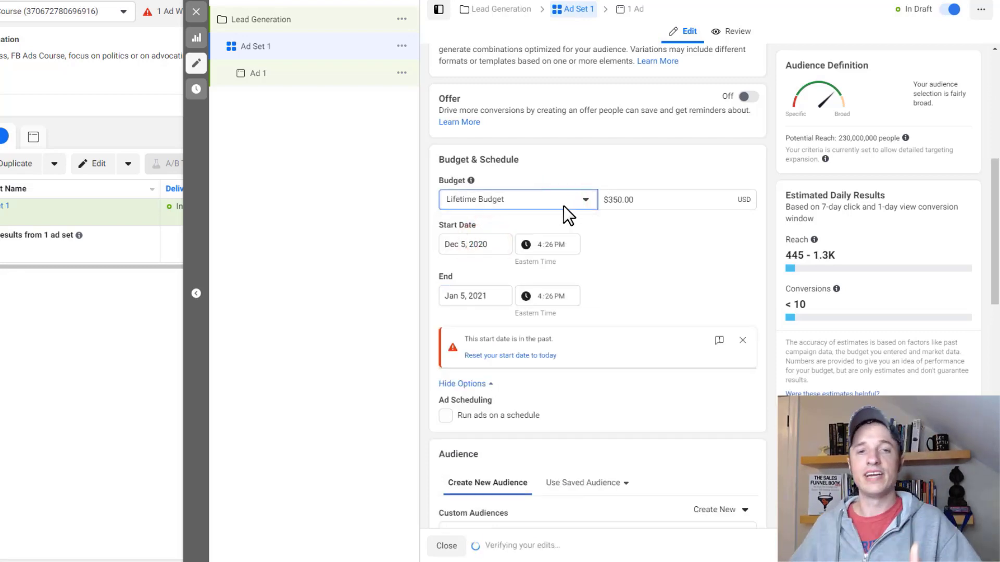
{"action": "left_click", "coordinate": [658, 197]}
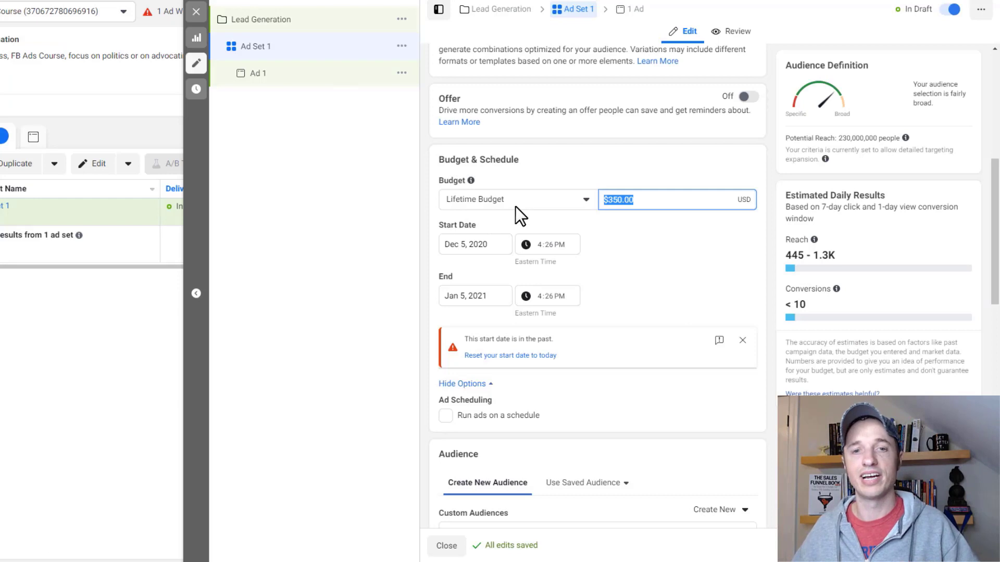
{"action": "left_click", "coordinate": [639, 200]}
{"action": "left_click_drag", "start_coordinate": [654, 200], "coordinate": [606, 202]}
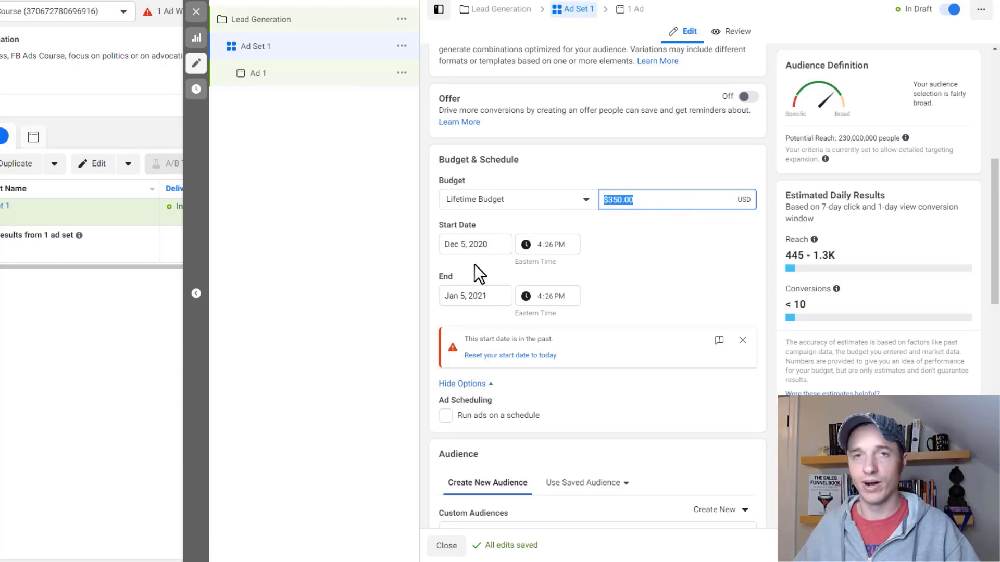
{"action": "left_click_drag", "start_coordinate": [639, 199], "coordinate": [586, 199]}
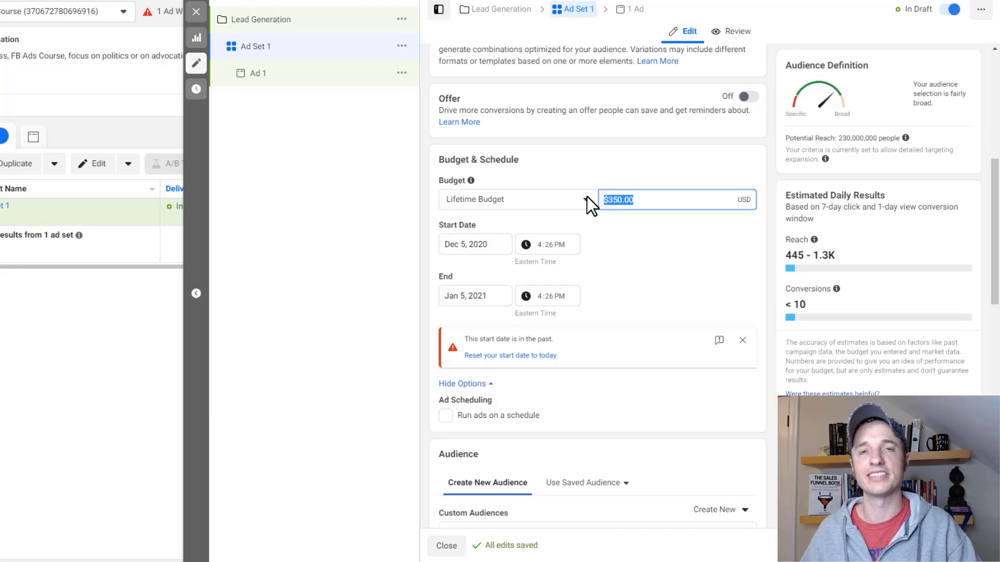
{"action": "left_click", "coordinate": [632, 205]}
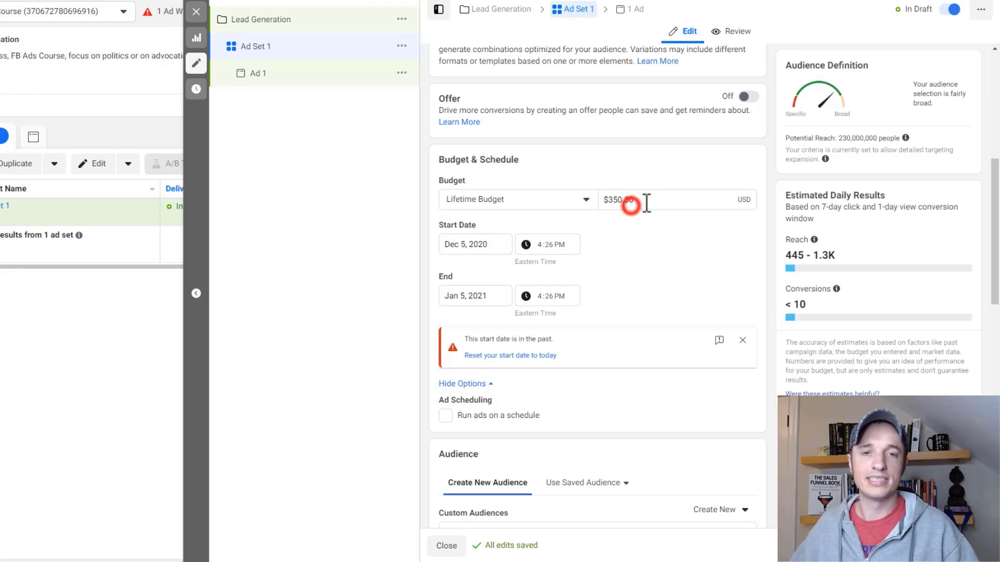
{"action": "left_click_drag", "start_coordinate": [644, 202], "coordinate": [606, 202]}
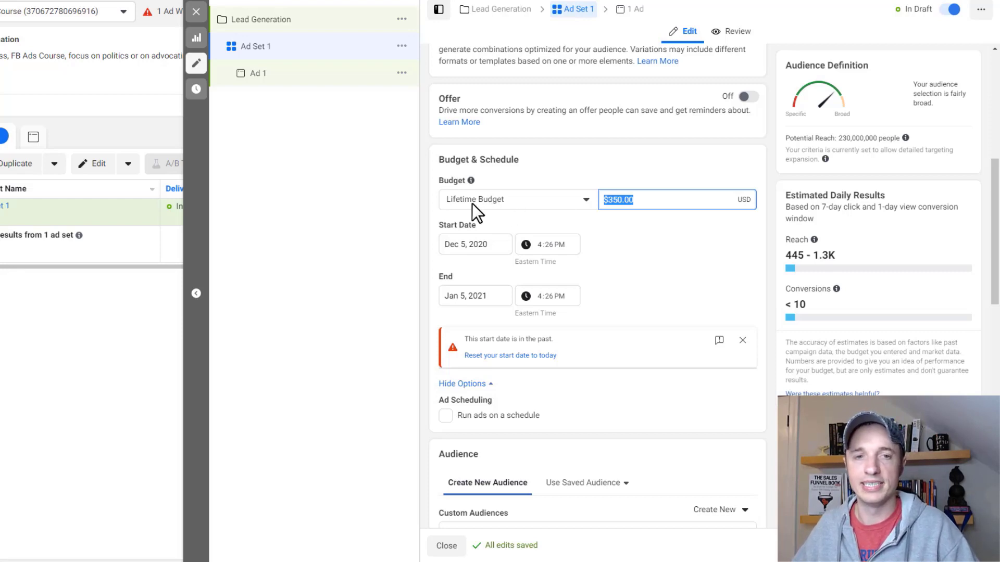
- Try to set the ad set's lifetime budget amount to $280
{"action": "left_click", "coordinate": [498, 204]}
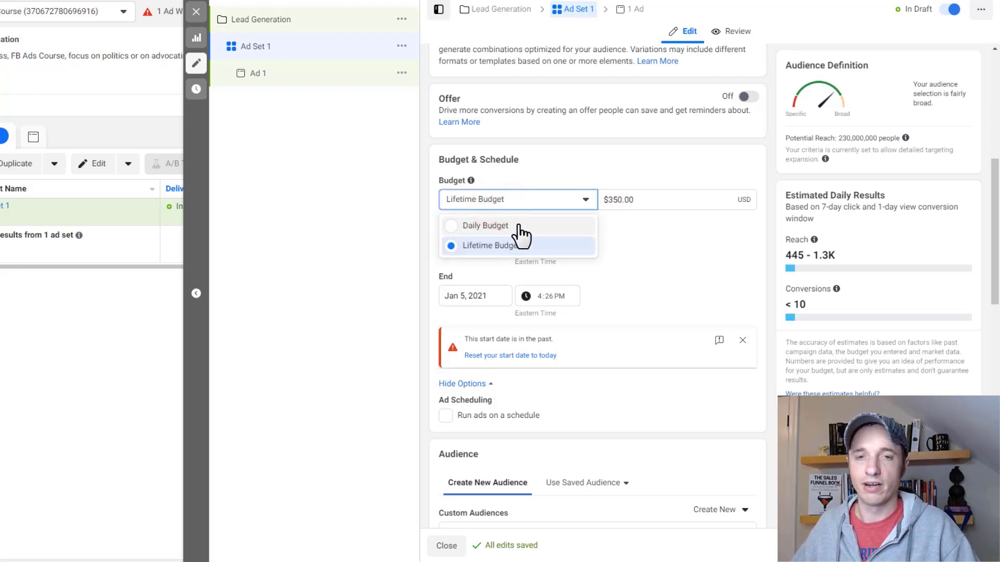
{"action": "left_click", "coordinate": [627, 224]}
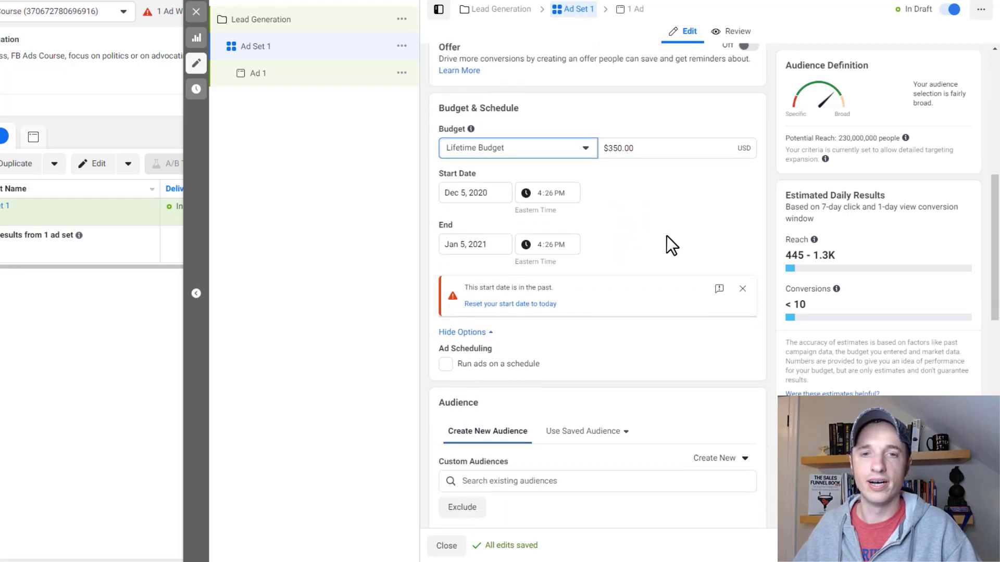
{"action": "left_click", "coordinate": [664, 202]}
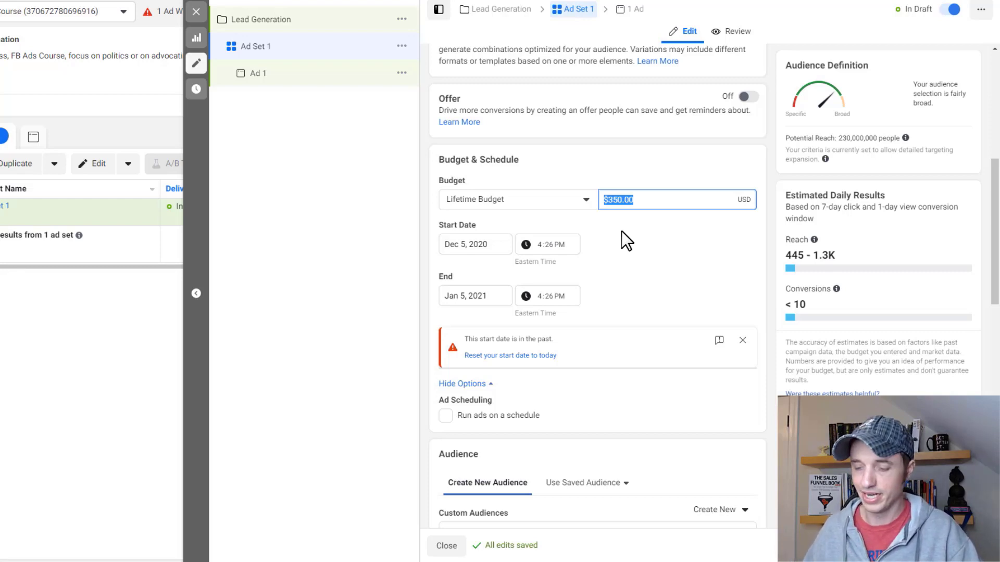
{"action": "type", "text": "280"}
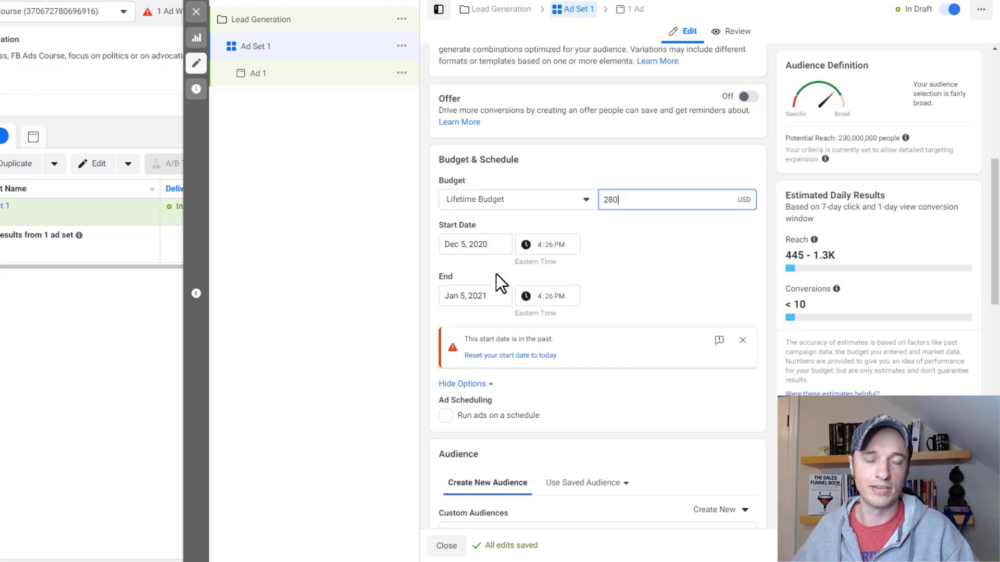
- Set the ad set's end date to January 2, 2021
{"action": "left_click", "coordinate": [495, 296]}
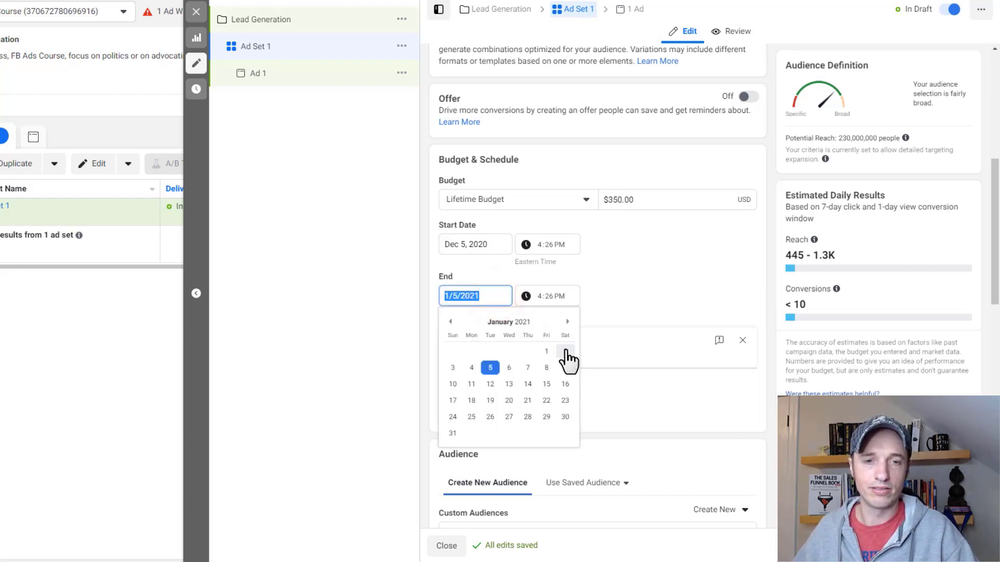
{"action": "left_click", "coordinate": [451, 322]}
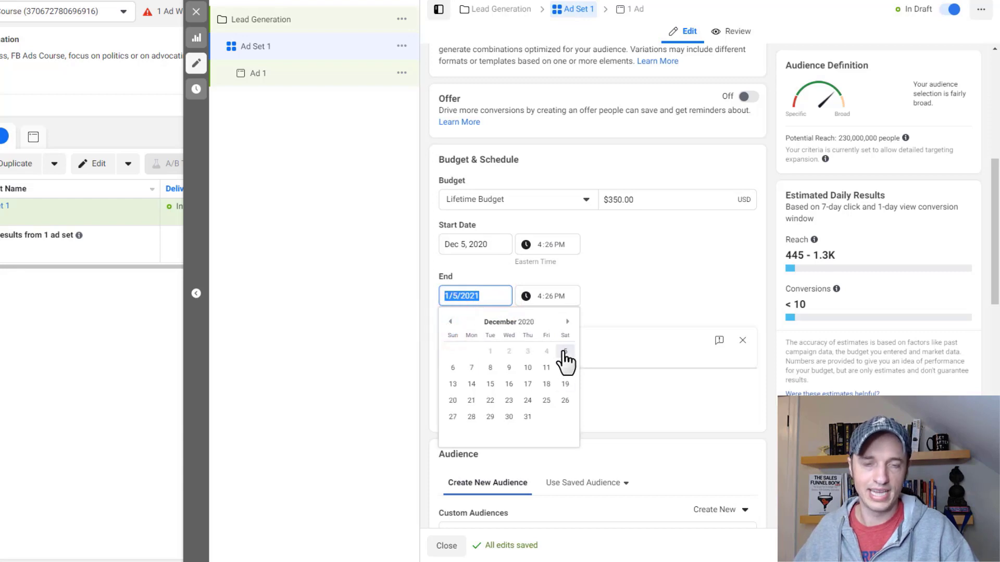
{"action": "left_click", "coordinate": [568, 323]}
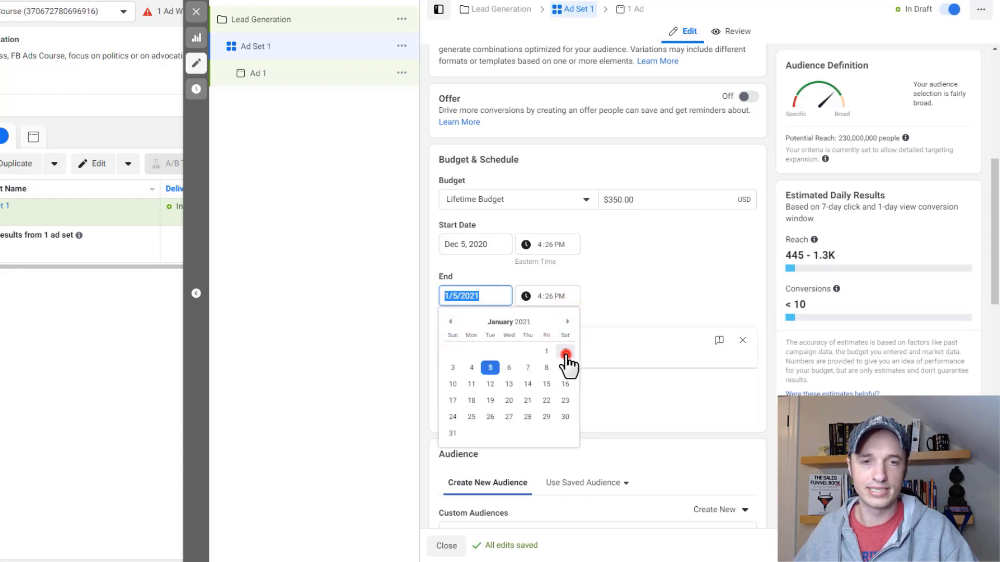
{"action": "left_click", "coordinate": [566, 354]}
{"action": "left_click", "coordinate": [683, 286]}
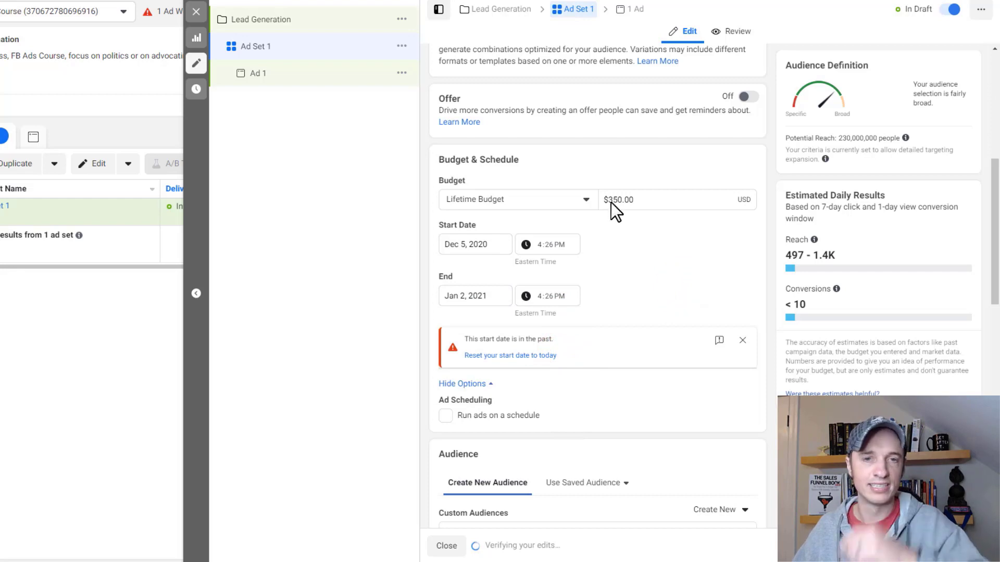
- Change the ad set's lifetime budget amount to $280.00
{"action": "left_click_drag", "start_coordinate": [646, 200], "coordinate": [586, 201]}
{"action": "type", "text": "280"}
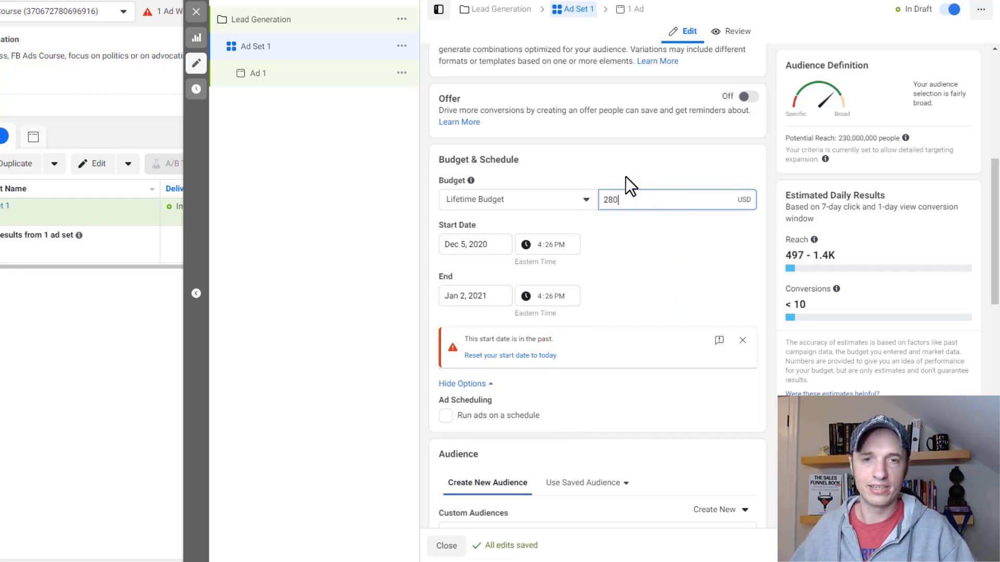
{"action": "left_click", "coordinate": [692, 261]}
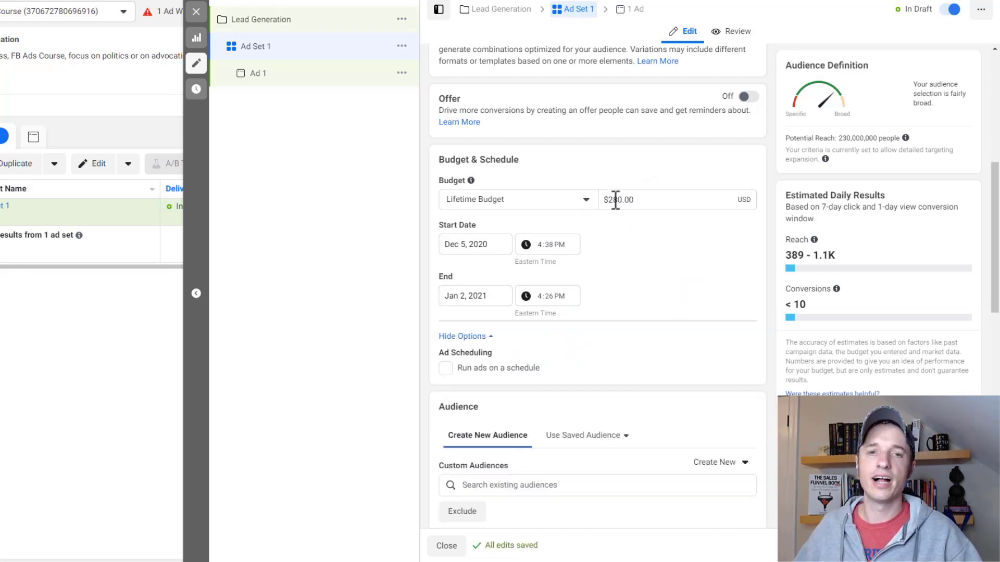
- Try running the ads on a schedule for Wednesday to Friday, about 5am to 9pm, and switch the ad scheduling off again
{"action": "scroll", "coordinate": [505, 286], "scroll_direction": "down", "scroll_amount": 1}
{"action": "mouse_move", "coordinate": [499, 288]}
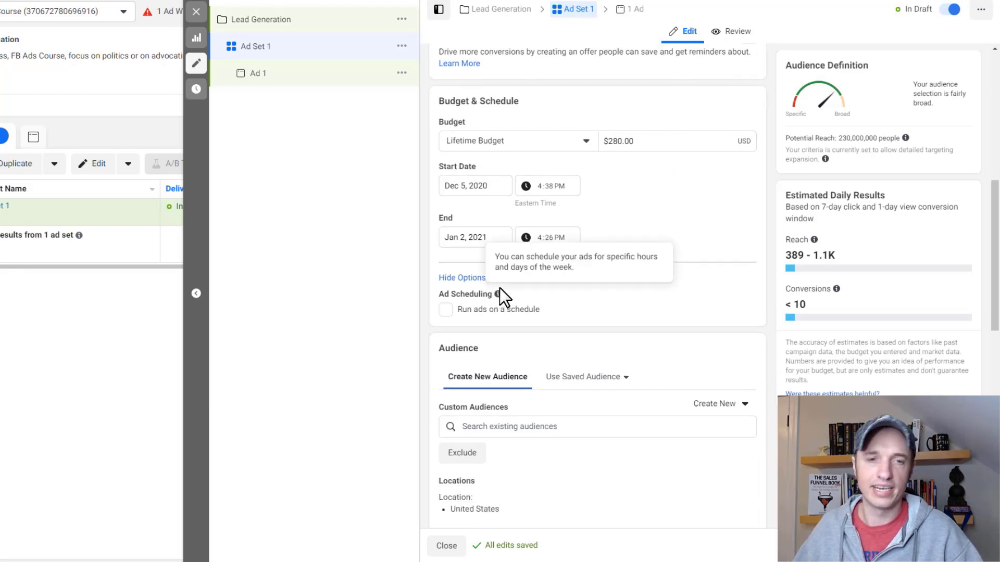
{"action": "scroll", "coordinate": [438, 322], "scroll_direction": "down", "scroll_amount": 1}
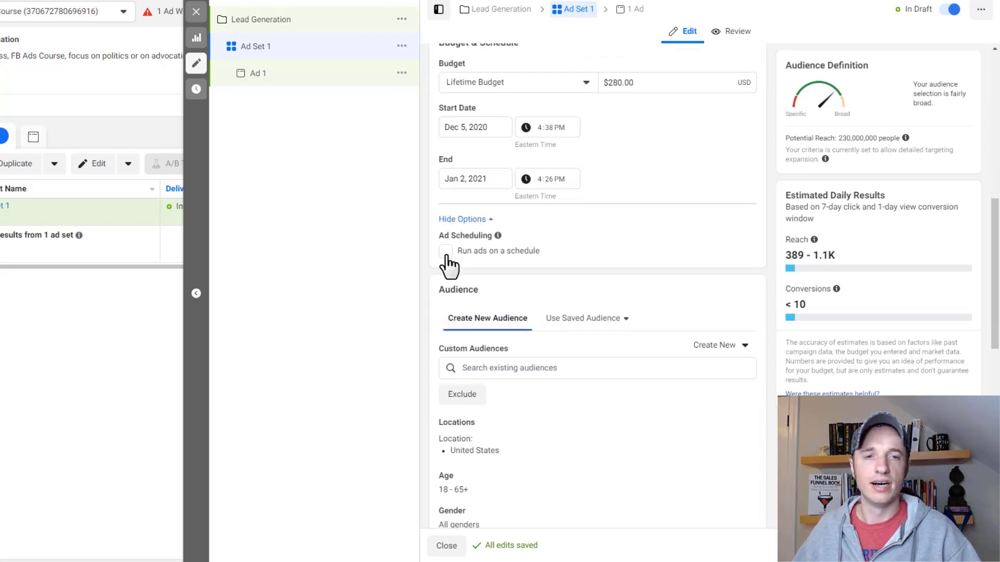
{"action": "left_click", "coordinate": [445, 252]}
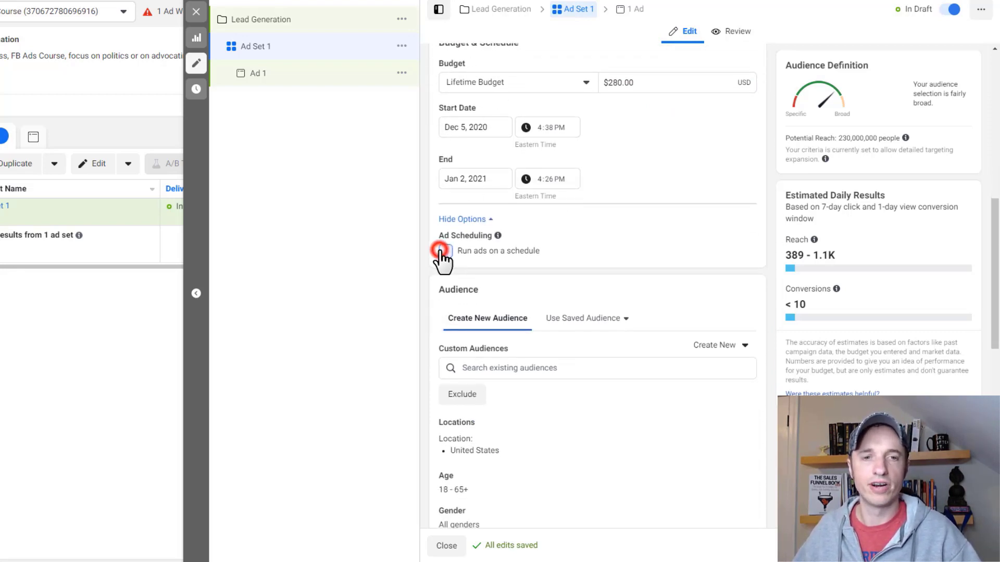
{"action": "scroll", "coordinate": [480, 286], "scroll_direction": "down", "scroll_amount": 1}
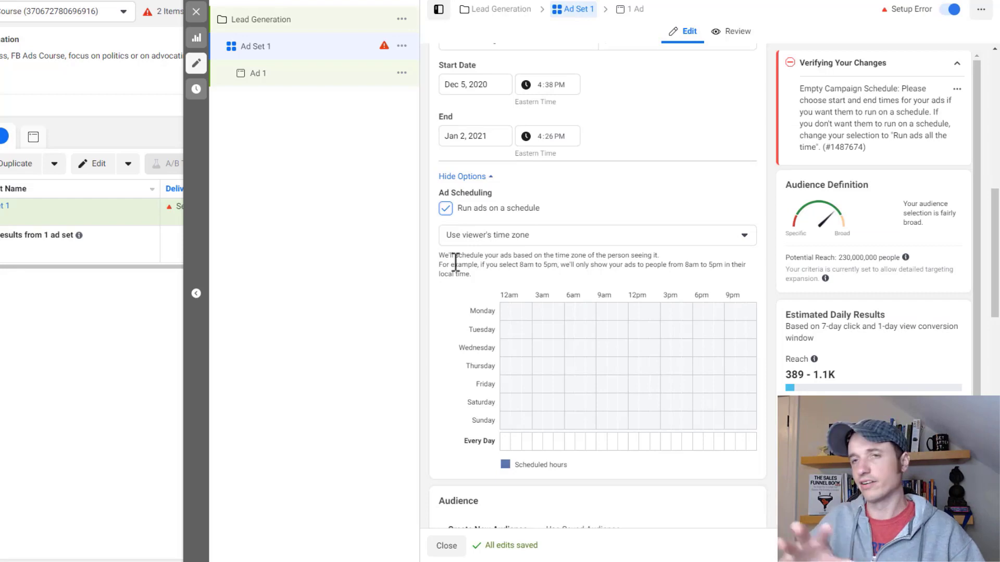
{"action": "mouse_move", "coordinate": [560, 341]}
{"action": "left_mouse_down"}
{"action": "mouse_move", "coordinate": [563, 391]}
{"action": "mouse_move", "coordinate": [646, 391]}
{"action": "left_mouse_up"}
{"action": "left_click_drag", "start_coordinate": [717, 386], "coordinate": [719, 386]}
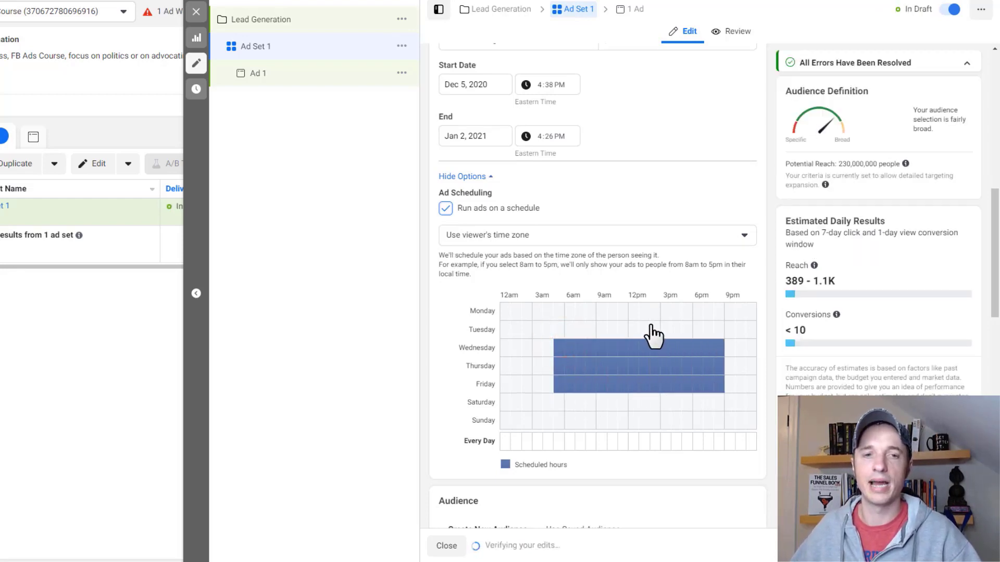
{"action": "left_click", "coordinate": [445, 208]}
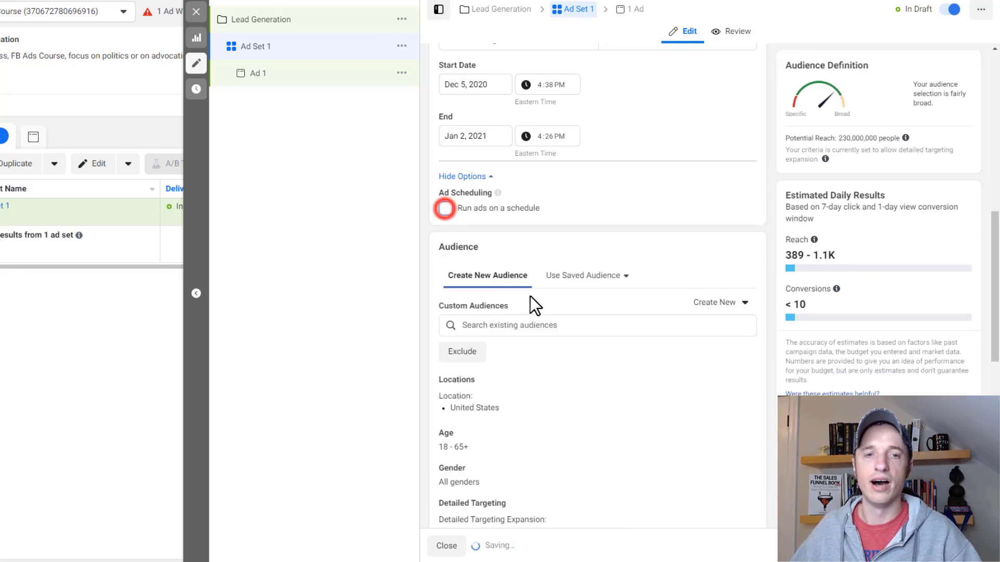
- Review the ad set's budget type, lifetime amount, start and end dates, and ad scheduling option
{"action": "scroll", "coordinate": [523, 295], "scroll_direction": "up", "scroll_amount": 3}
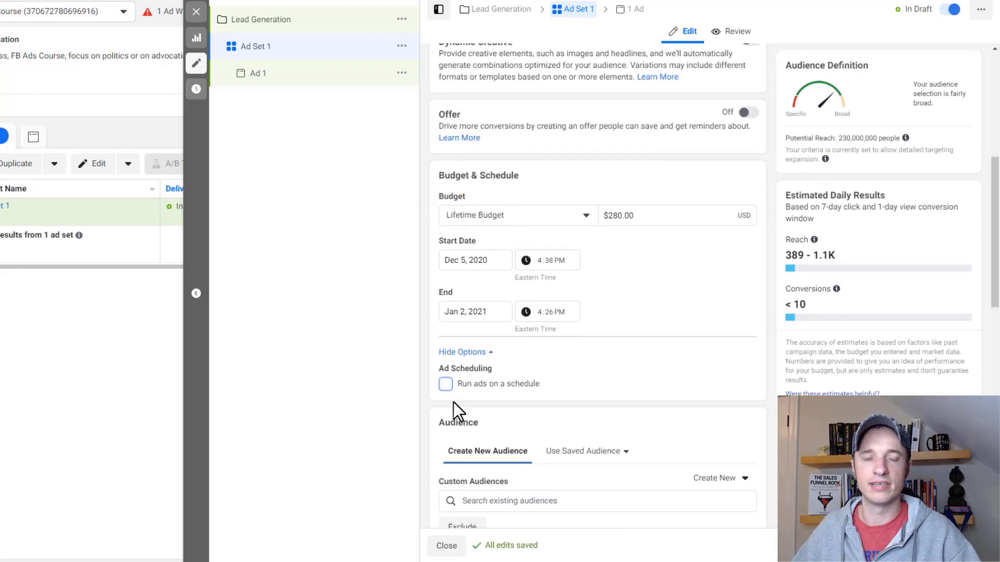
{"action": "left_click", "coordinate": [502, 221]}
{"action": "left_click", "coordinate": [492, 262]}
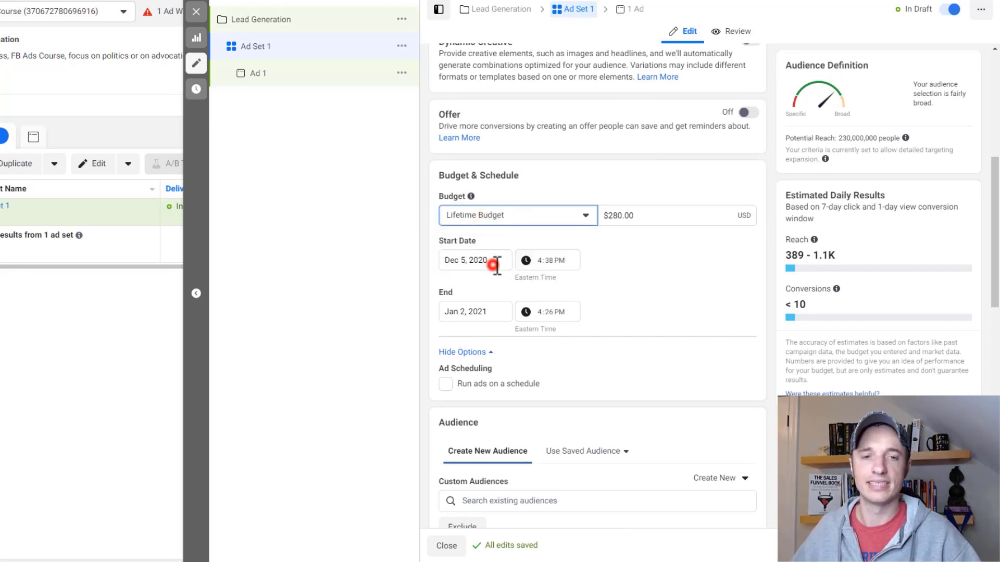
{"action": "left_click", "coordinate": [714, 286]}
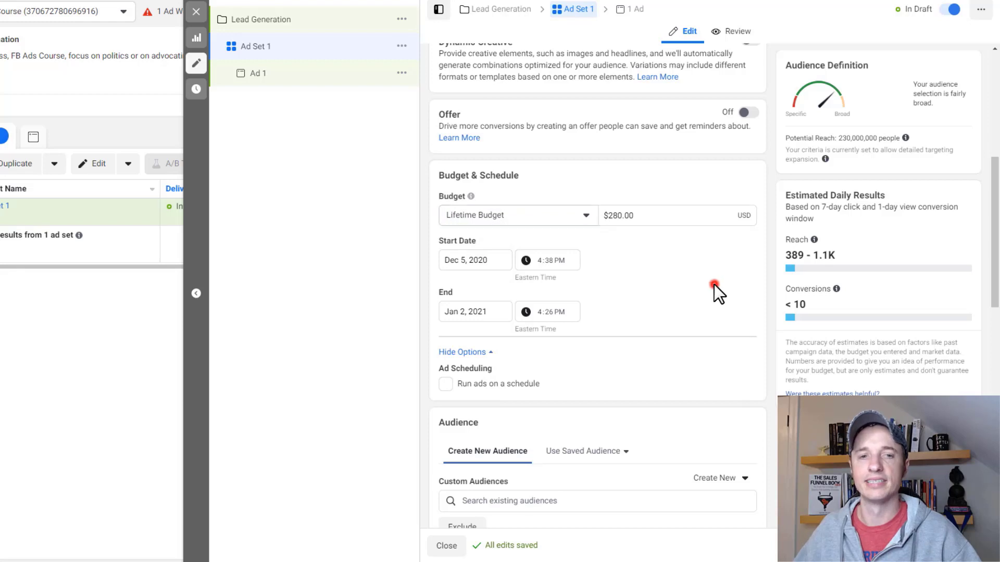
{"action": "scroll", "coordinate": [498, 219], "scroll_direction": "down", "scroll_amount": 1}
{"action": "mouse_move", "coordinate": [489, 148]}
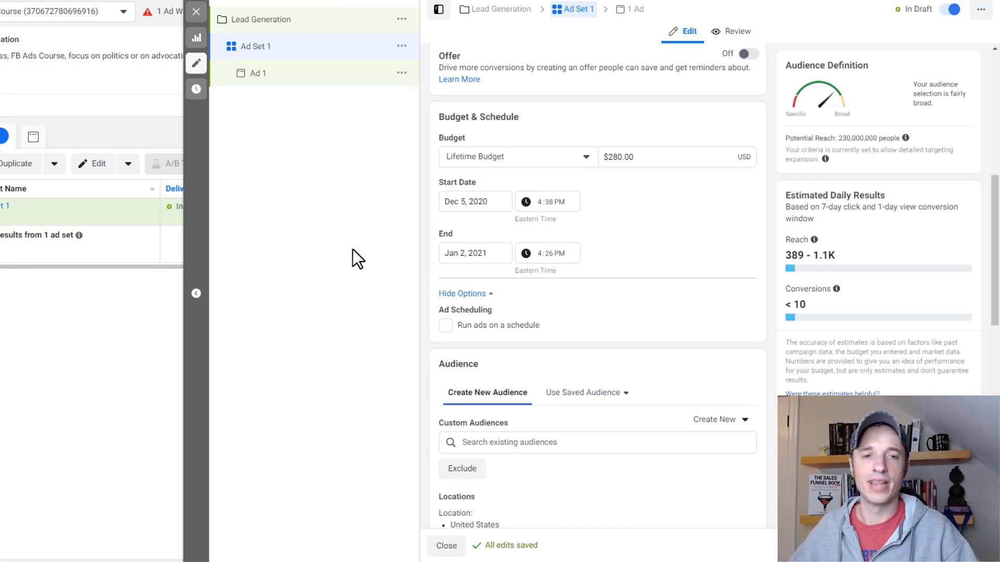
- Look over the ad set's Audience settings and check which saved audiences are available
{"action": "scroll", "coordinate": [630, 252], "scroll_direction": "down", "scroll_amount": 4}
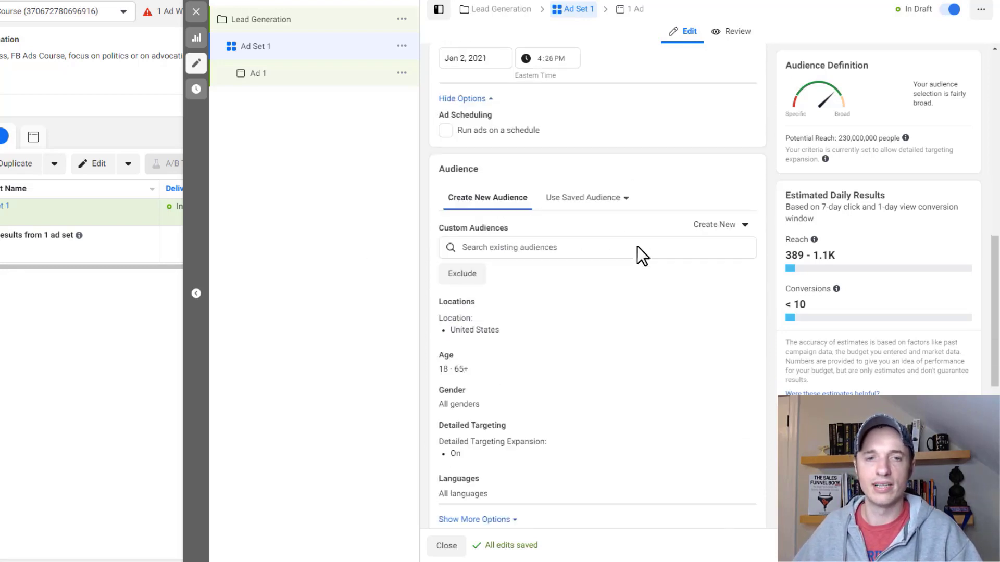
{"action": "scroll", "coordinate": [637, 246], "scroll_direction": "down", "scroll_amount": 2}
{"action": "scroll", "coordinate": [529, 170], "scroll_direction": "up", "scroll_amount": 3}
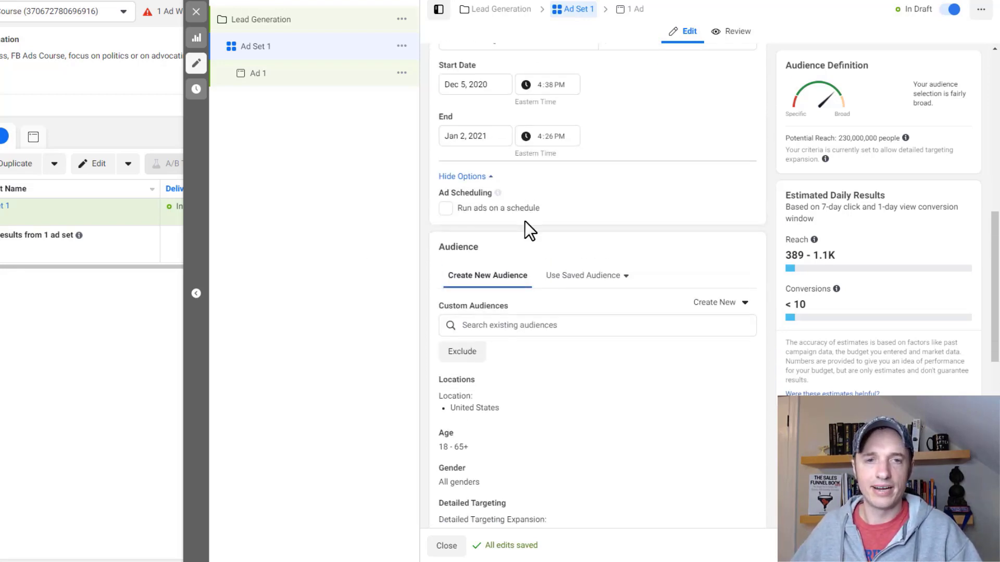
{"action": "scroll", "coordinate": [525, 221], "scroll_direction": "down", "scroll_amount": 2}
{"action": "scroll", "coordinate": [459, 137], "scroll_direction": "down", "scroll_amount": 1}
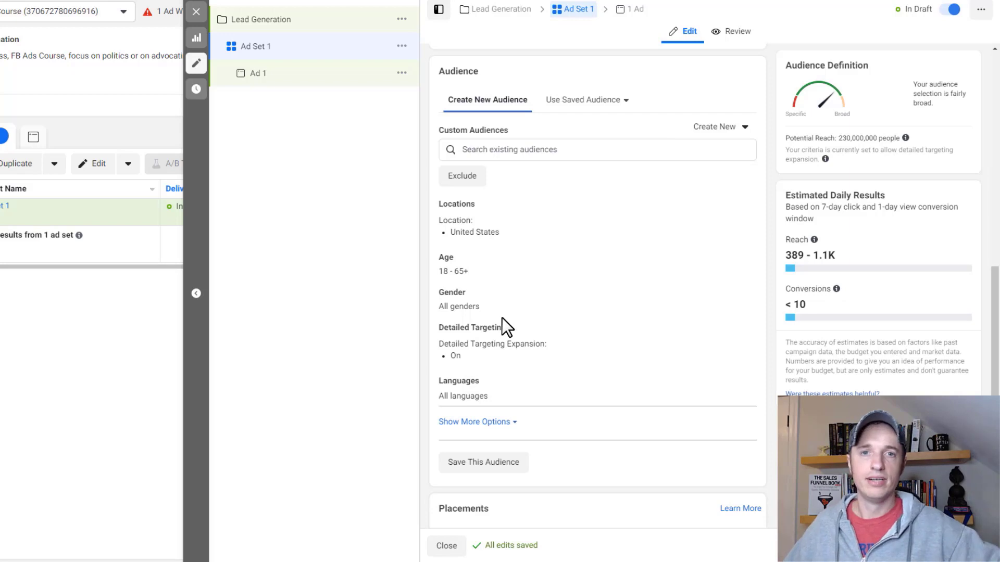
{"action": "left_click", "coordinate": [606, 100]}
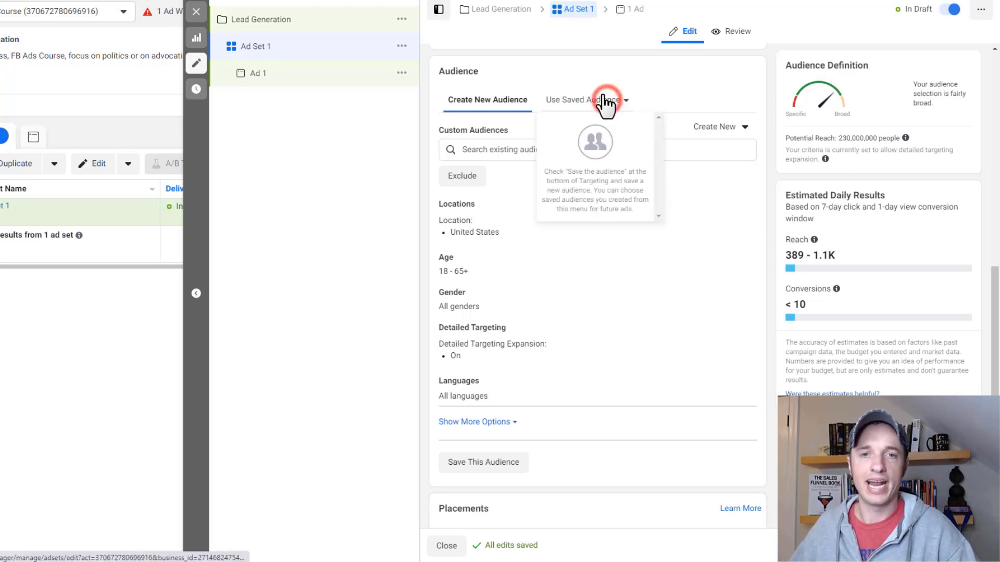
{"action": "left_click", "coordinate": [503, 106]}
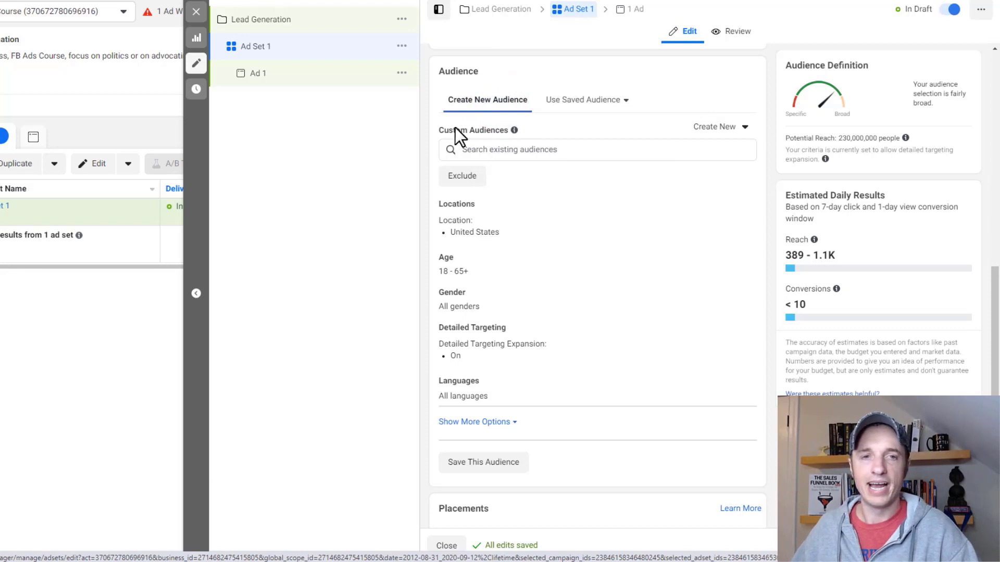
- Include the lookalike audience "Lookalike (US, 1%) - Leads (180 Days)" in the ad set's custom audiences
{"action": "left_click", "coordinate": [514, 149]}
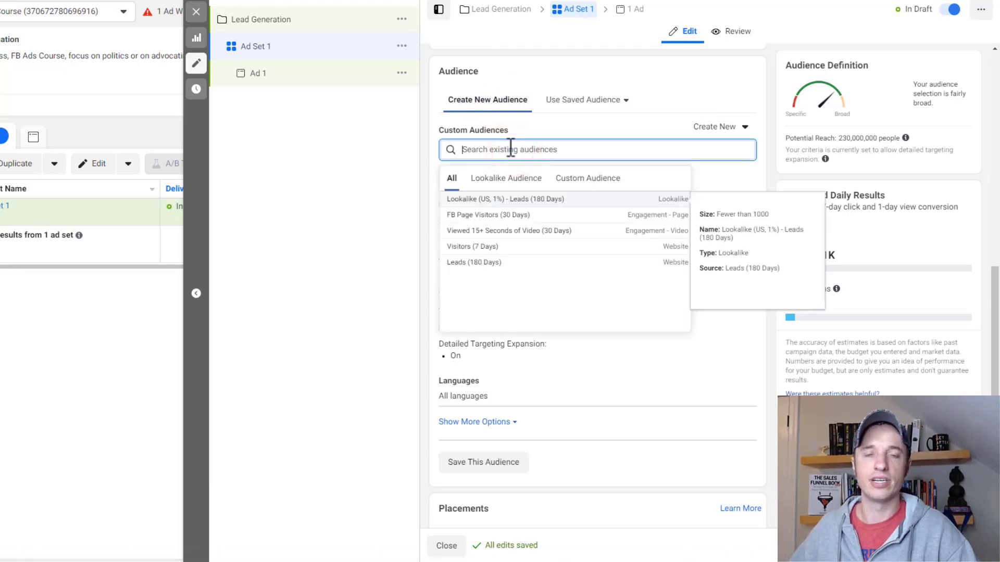
{"action": "left_click", "coordinate": [525, 179]}
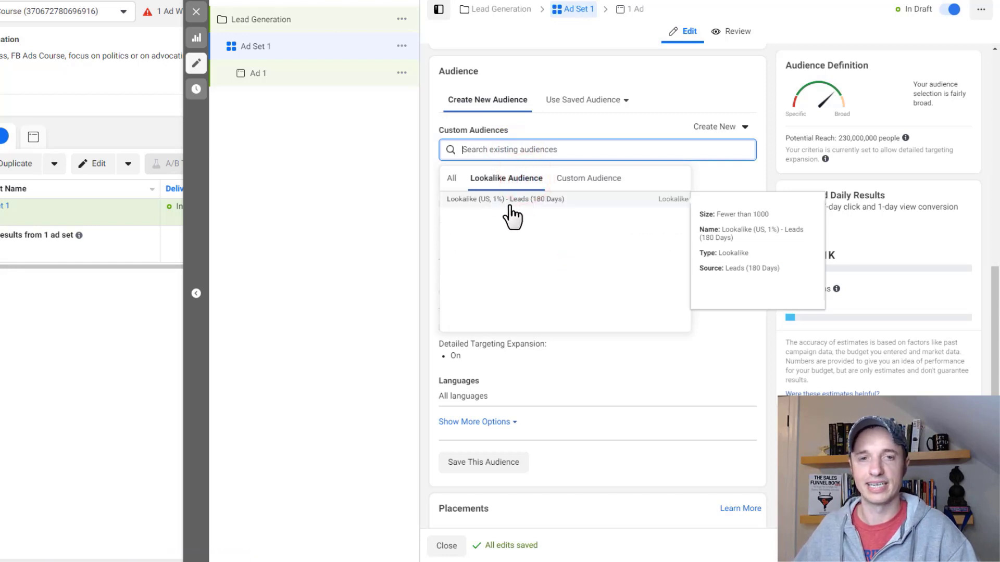
{"action": "left_click", "coordinate": [503, 201]}
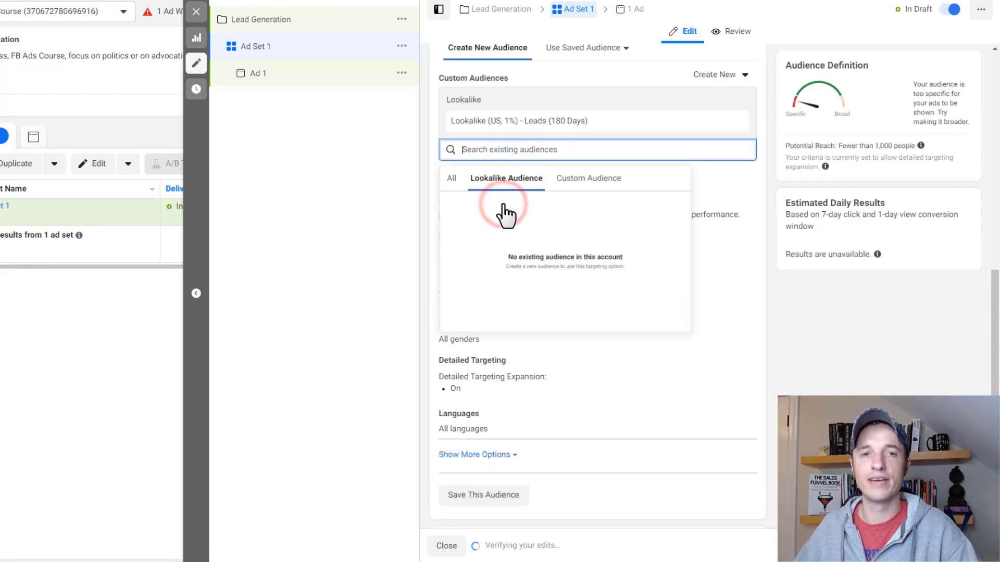
{"action": "left_click", "coordinate": [757, 186]}
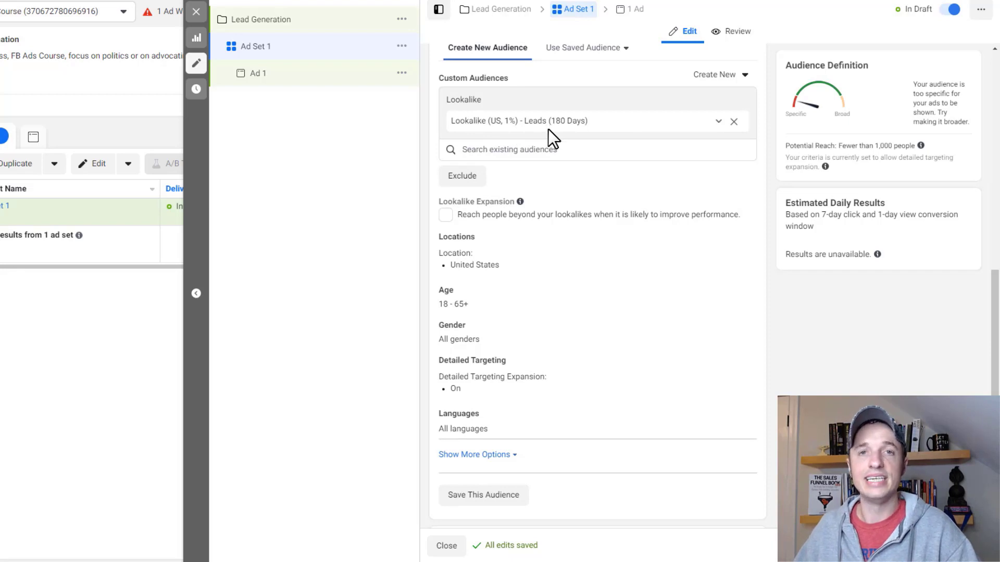
- Exclude the website custom audience "Leads (180 Days)" from the ad set's targeting
{"action": "left_click", "coordinate": [459, 176]}
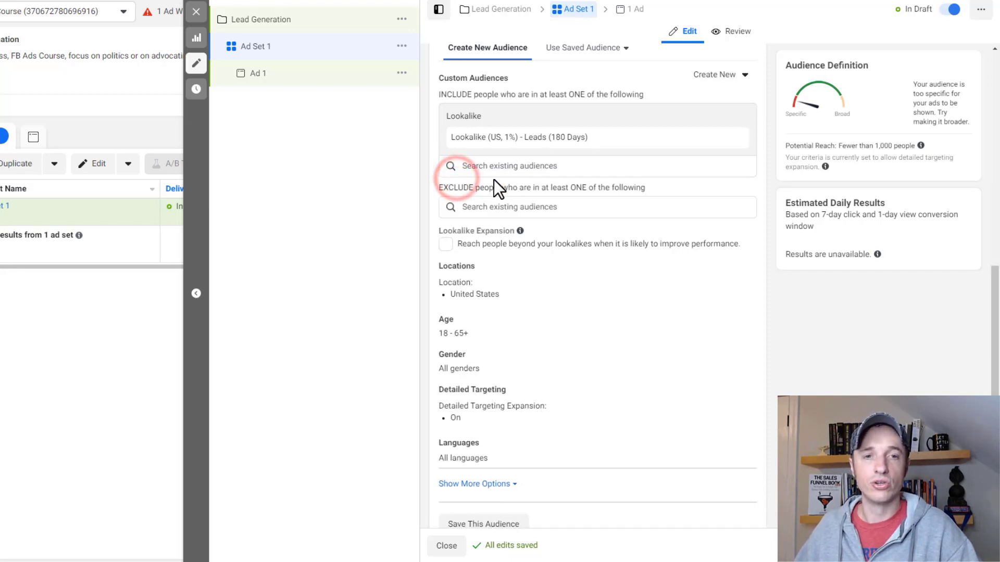
{"action": "left_click", "coordinate": [503, 207]}
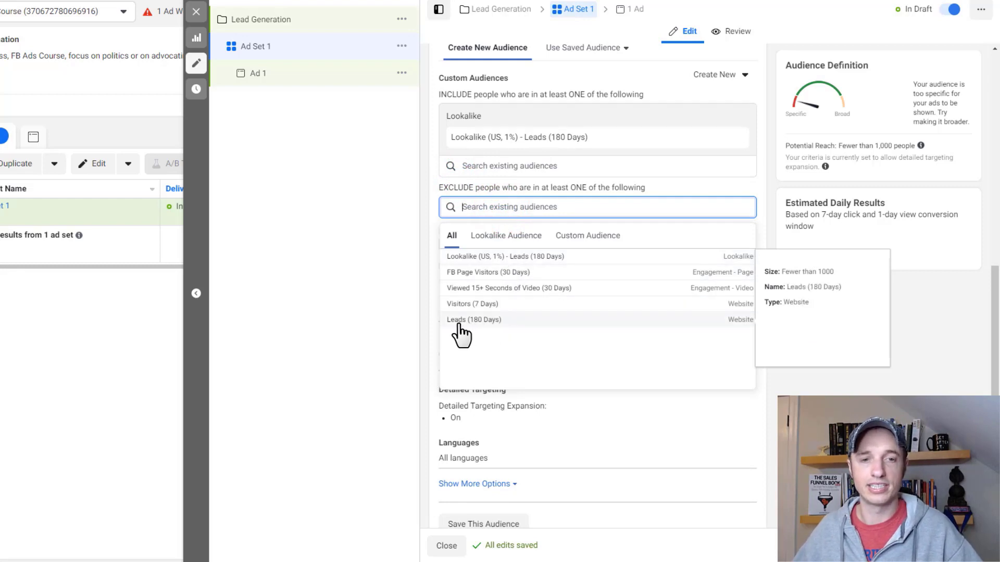
{"action": "left_click", "coordinate": [493, 320]}
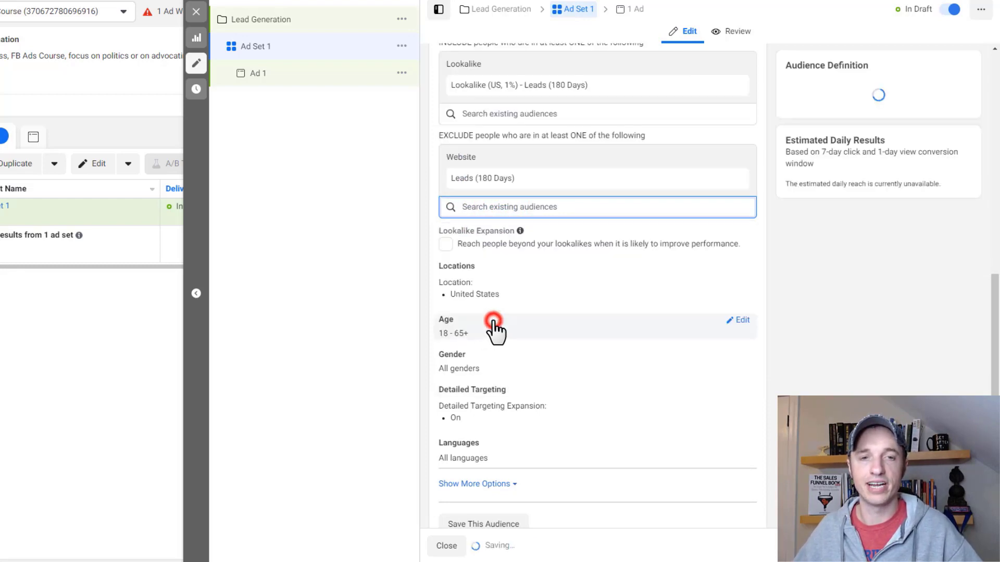
{"action": "left_click", "coordinate": [761, 146]}
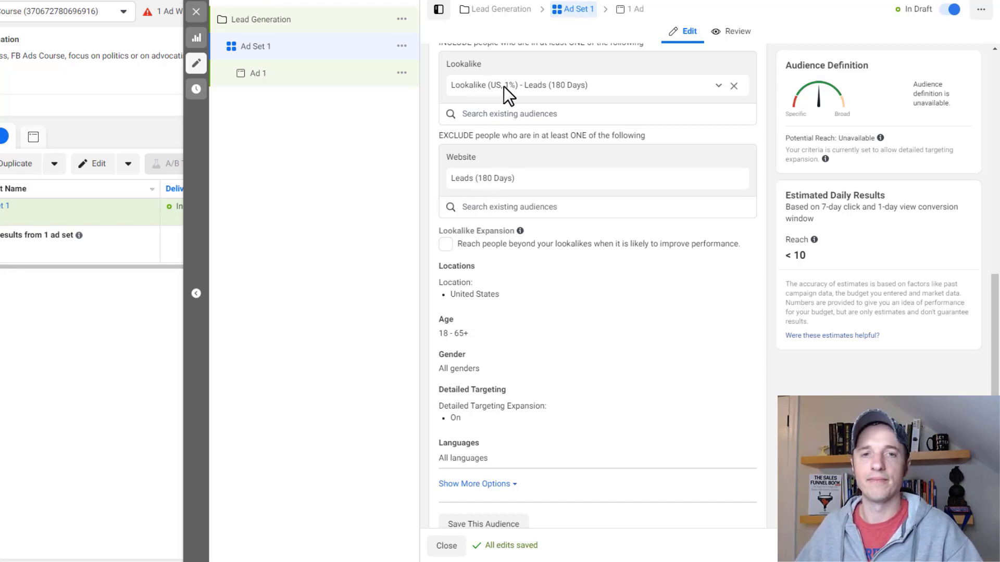
- Review the included and excluded audiences and the location, age, gender and detailed targeting settings
{"action": "scroll", "coordinate": [503, 94], "scroll_direction": "up", "scroll_amount": 2}
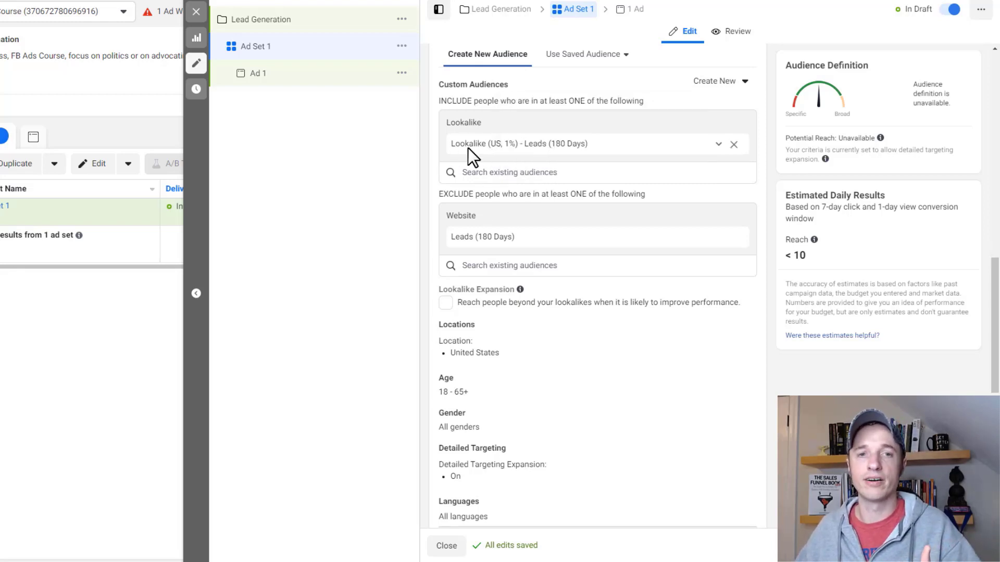
{"action": "scroll", "coordinate": [499, 147], "scroll_direction": "down", "scroll_amount": 1}
{"action": "scroll", "coordinate": [479, 301], "scroll_direction": "down", "scroll_amount": 1}
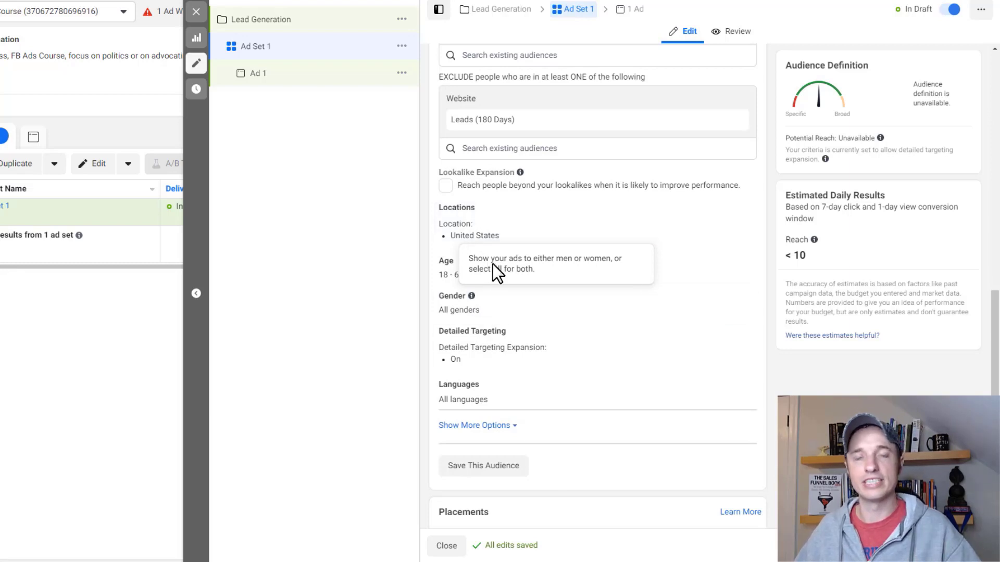
- Remove the lookalike audience "Lookalike (US, 1%) - Leads (180 Days)" from the ad set's included custom audiences
{"action": "scroll", "coordinate": [505, 274], "scroll_direction": "up", "scroll_amount": 2}
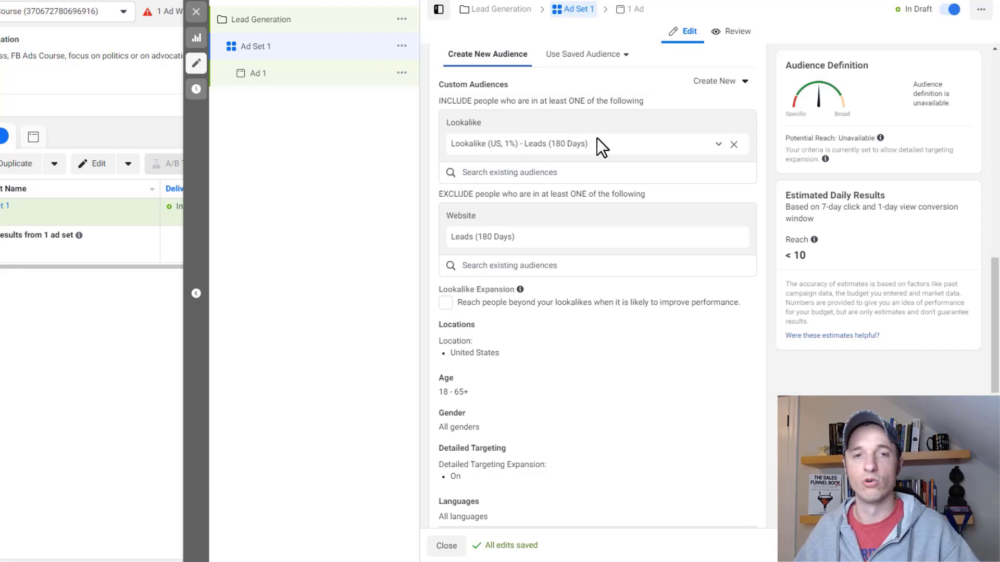
{"action": "scroll", "coordinate": [485, 312], "scroll_direction": "down", "scroll_amount": 2}
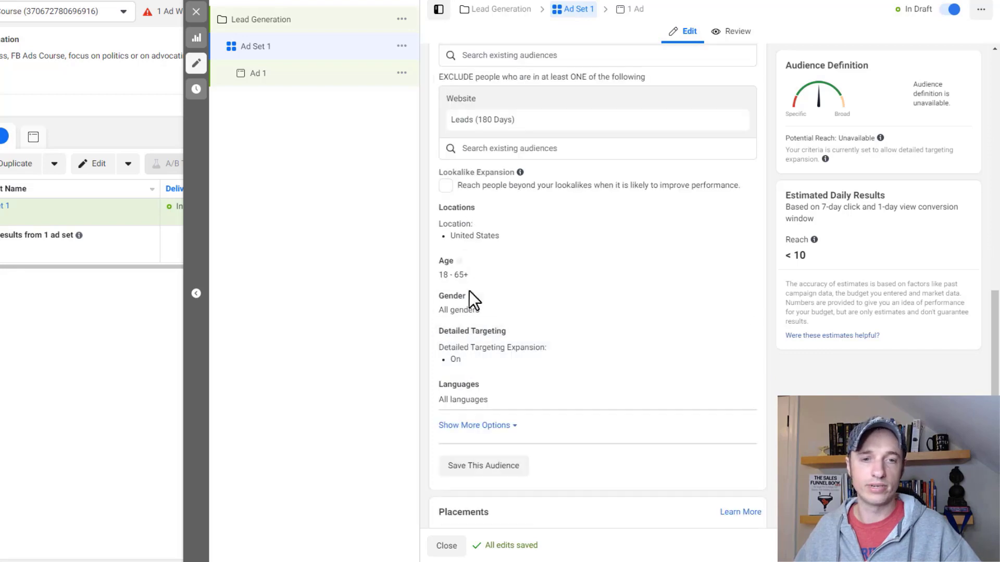
{"action": "scroll", "coordinate": [492, 274], "scroll_direction": "up", "scroll_amount": 2}
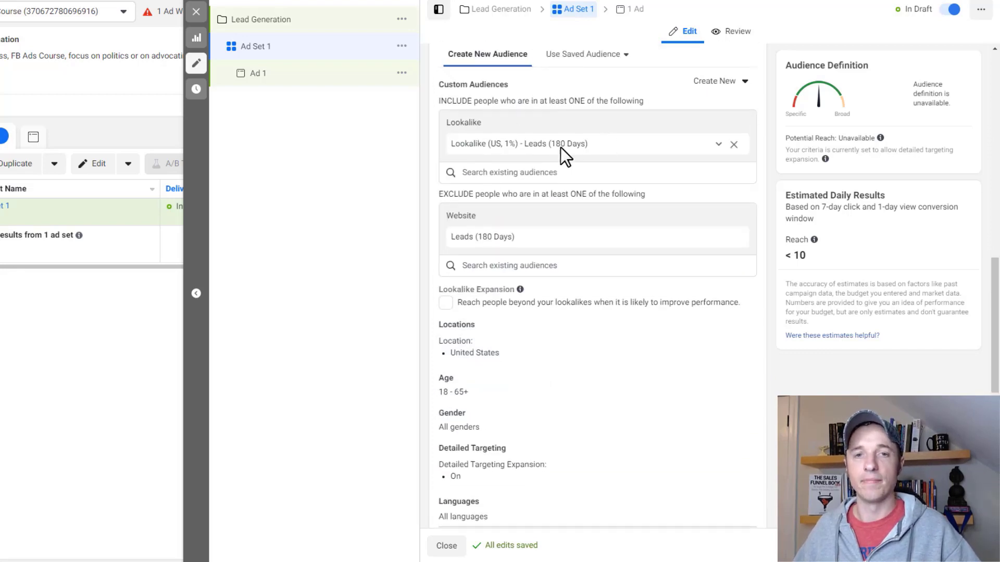
{"action": "left_click", "coordinate": [733, 144]}
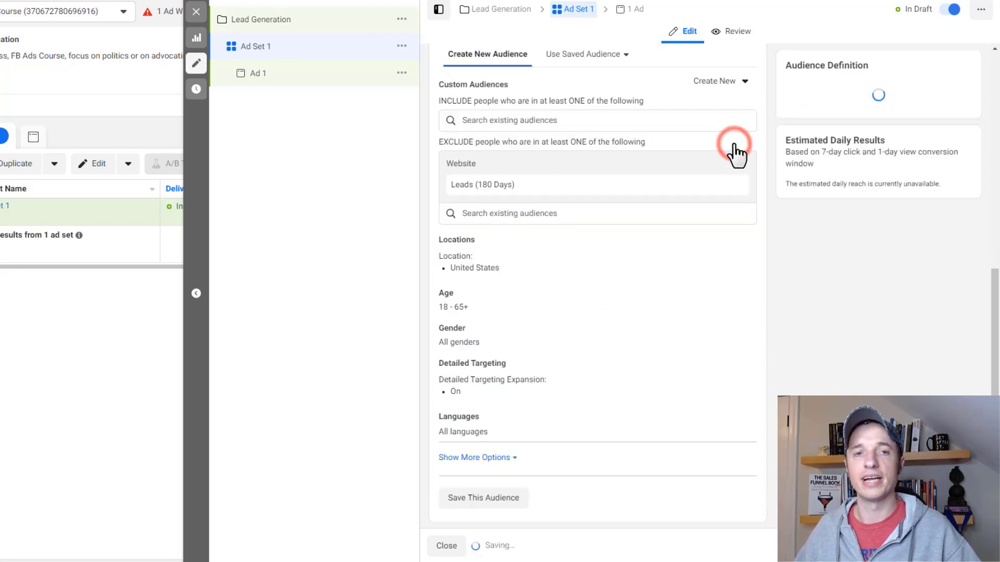
- Exclude the state of Virginia, United States from the ad set's targeted locations
{"action": "scroll", "coordinate": [475, 265], "scroll_direction": "down", "scroll_amount": 1}
{"action": "mouse_move", "coordinate": [468, 274]}
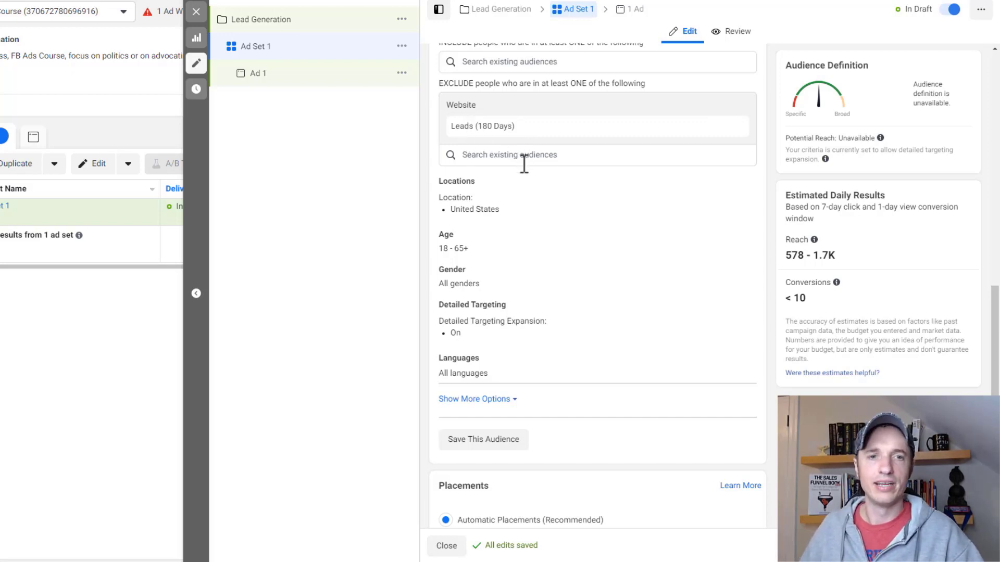
{"action": "scroll", "coordinate": [520, 162], "scroll_direction": "down", "scroll_amount": 1}
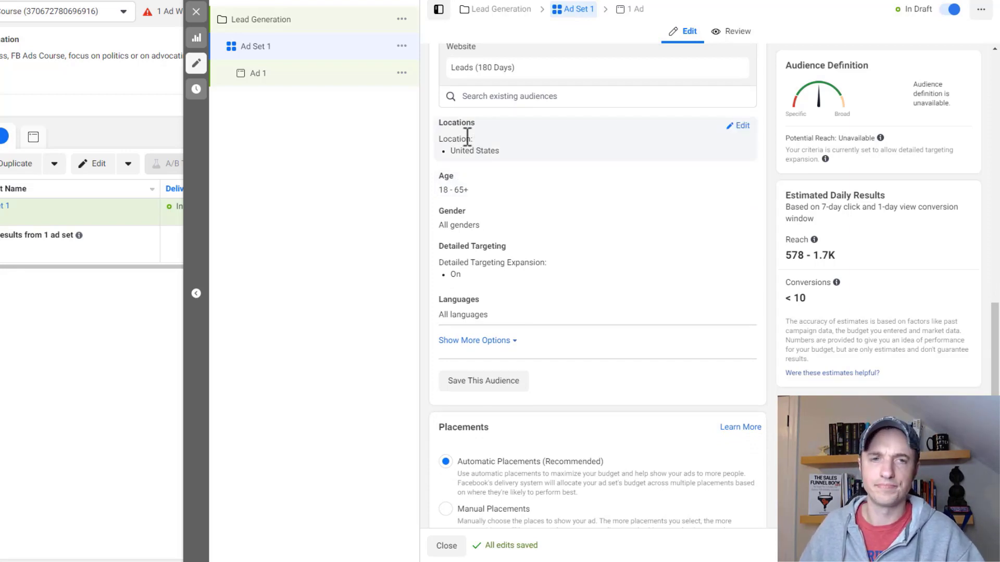
{"action": "scroll", "coordinate": [476, 149], "scroll_direction": "down", "scroll_amount": 1}
{"action": "scroll", "coordinate": [471, 125], "scroll_direction": "up", "scroll_amount": 1}
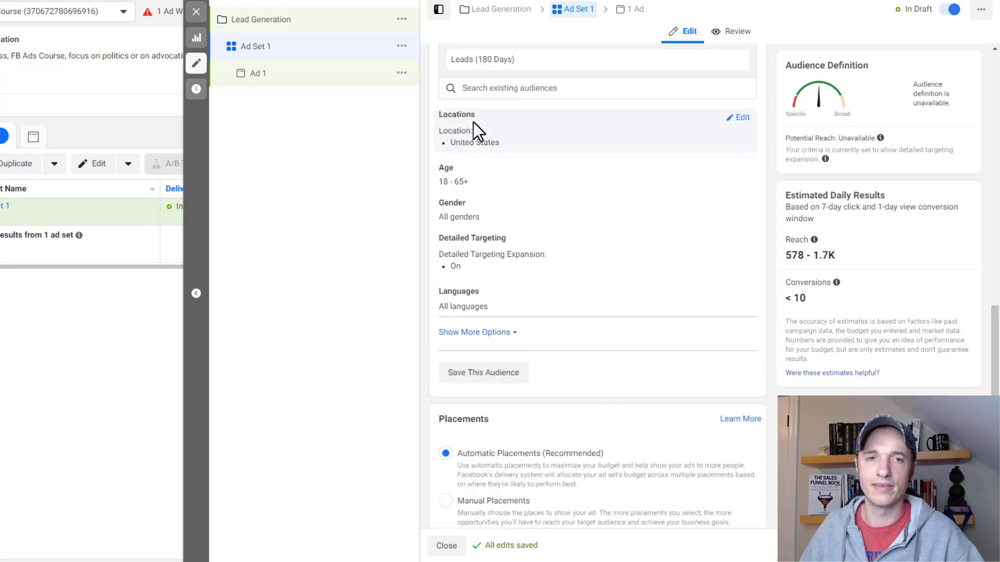
{"action": "left_click", "coordinate": [738, 127]}
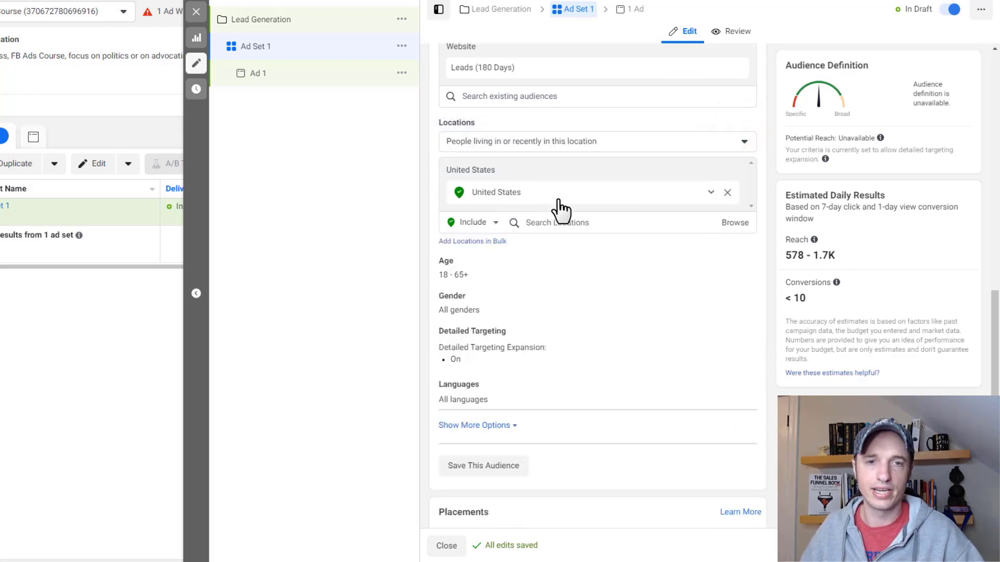
{"action": "left_click", "coordinate": [474, 222]}
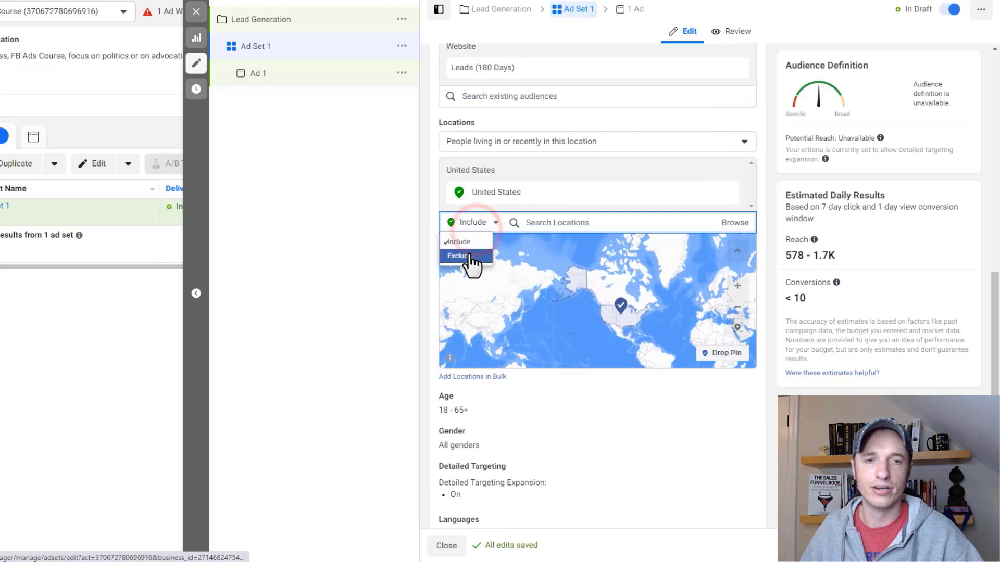
{"action": "left_click", "coordinate": [470, 256]}
{"action": "type", "text": "v"}
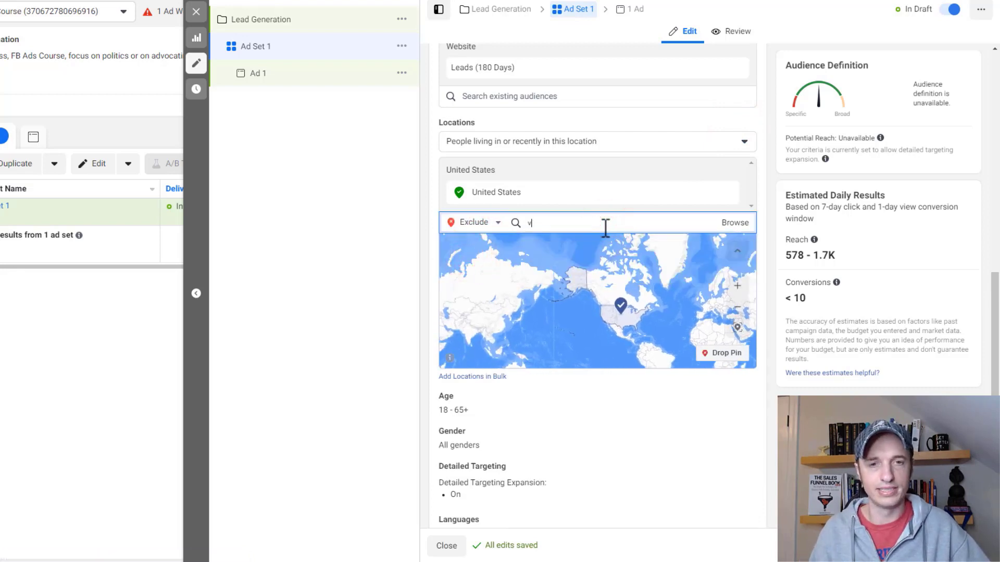
{"action": "type", "text": "irginia"}
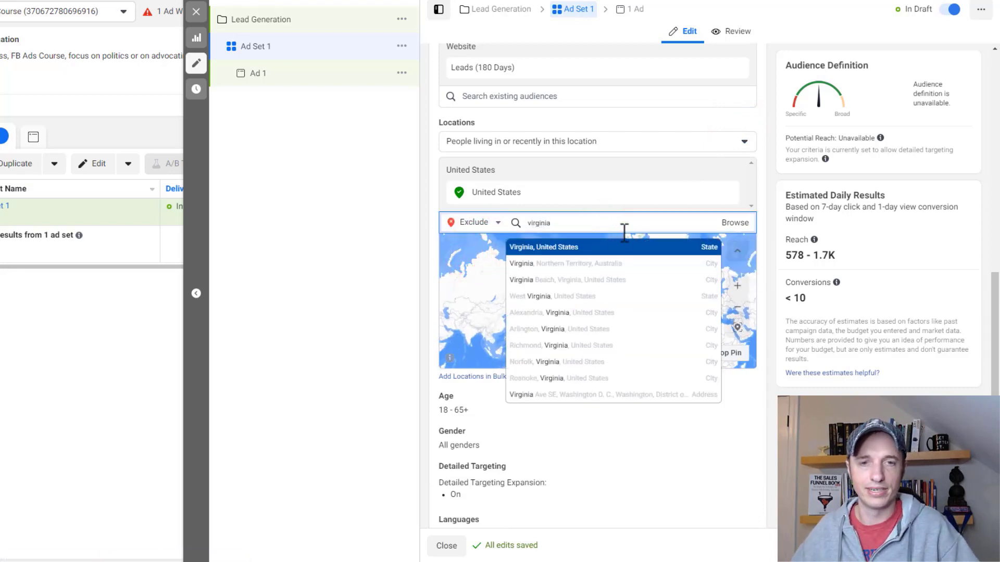
{"action": "left_click", "coordinate": [593, 249]}
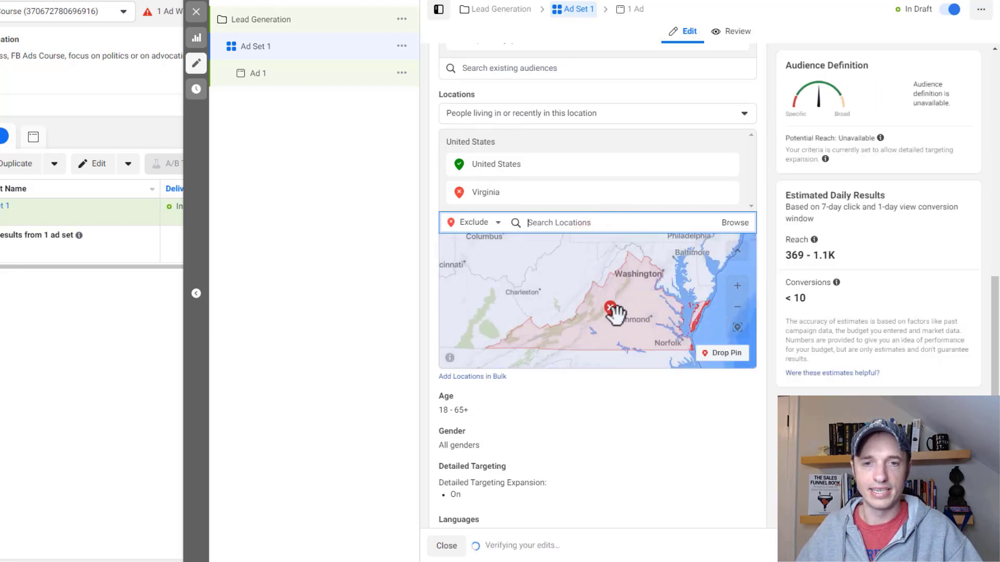
{"action": "scroll", "coordinate": [562, 298], "scroll_direction": "down", "scroll_amount": 3}
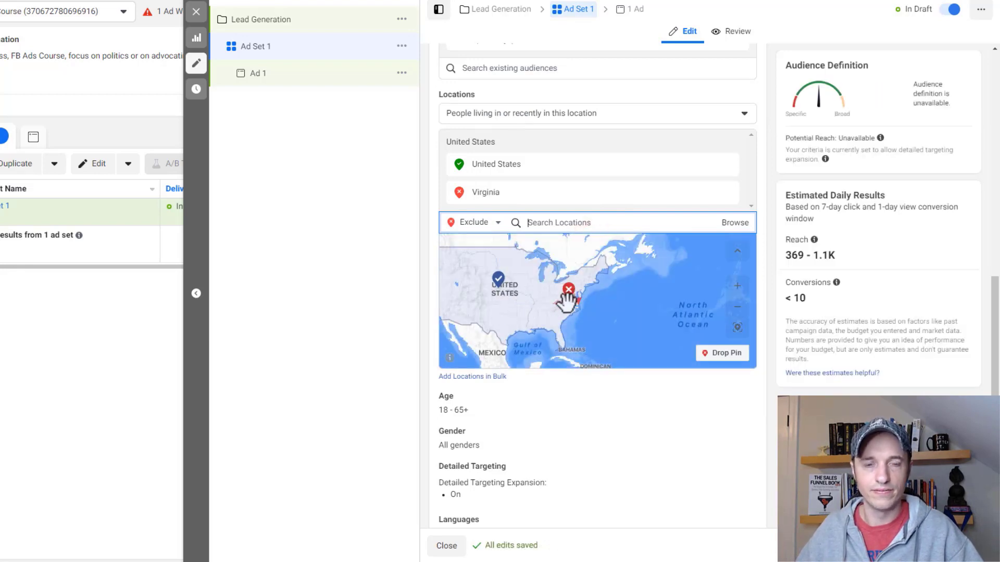
- Add United Kingdom to the ad set's excluded locations and switch it to an included location
{"action": "left_click", "coordinate": [582, 224]}
{"action": "type", "text": "united"}
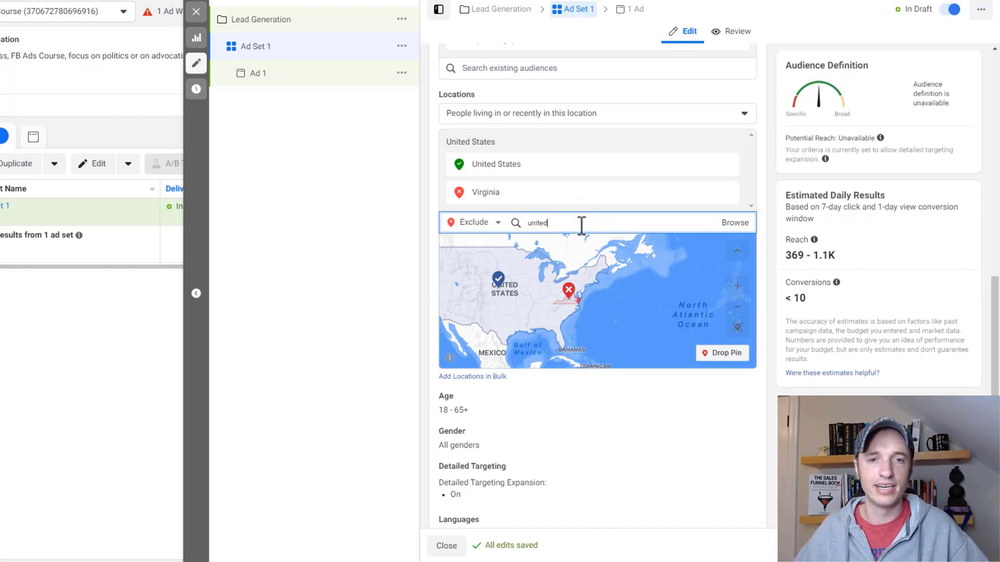
{"action": "left_click", "coordinate": [566, 255]}
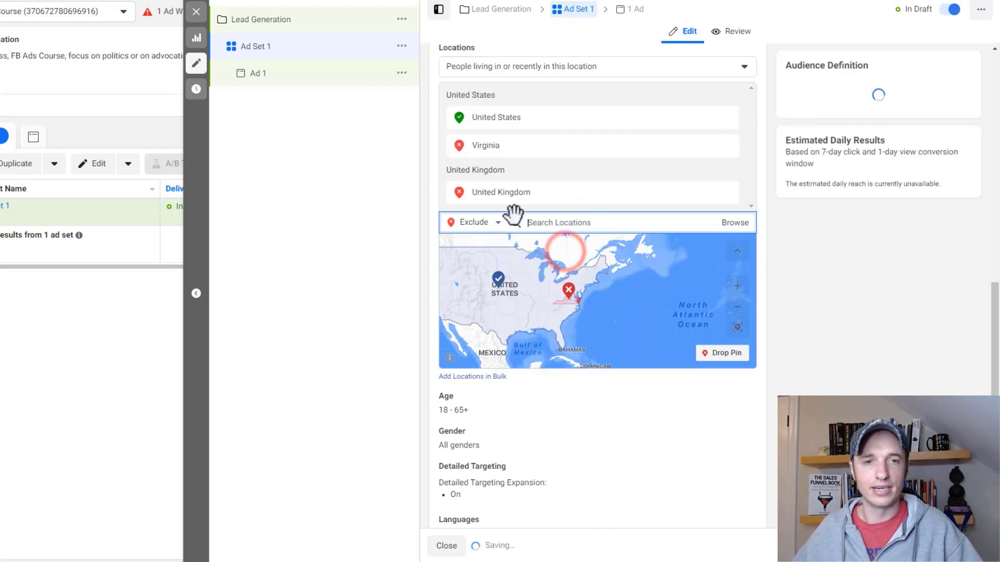
{"action": "left_click", "coordinate": [522, 194]}
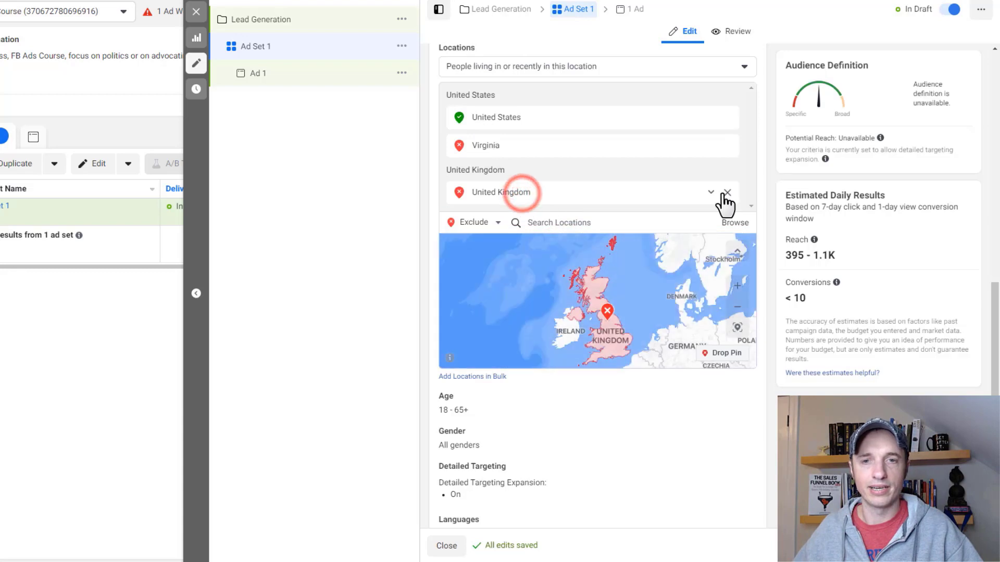
{"action": "left_click", "coordinate": [711, 193]}
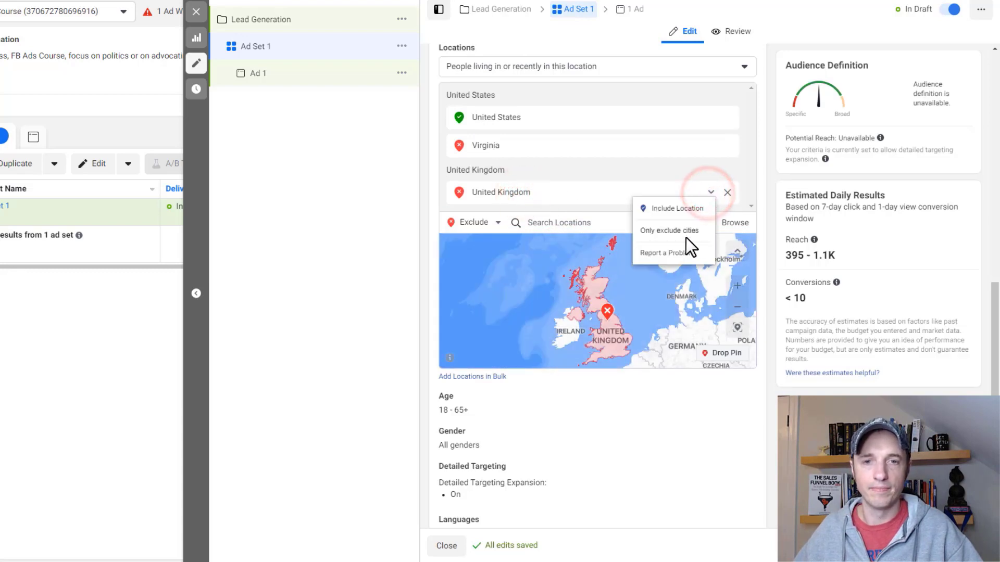
{"action": "left_click", "coordinate": [673, 208]}
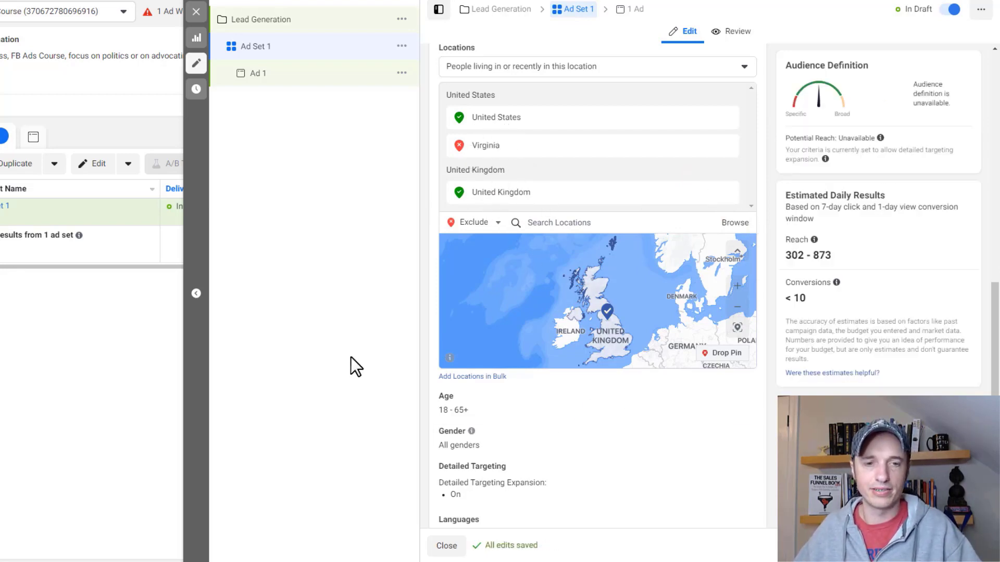
- Open the ad set's age range and gender settings for editing and look over their options
{"action": "scroll", "coordinate": [521, 405], "scroll_direction": "down", "scroll_amount": 3}
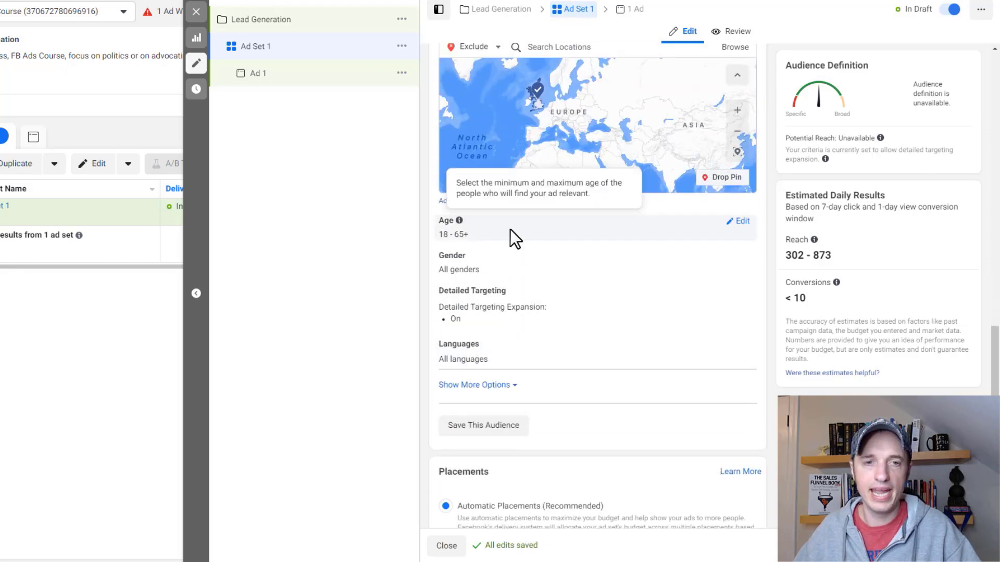
{"action": "left_click", "coordinate": [517, 231]}
{"action": "left_click", "coordinate": [739, 221]}
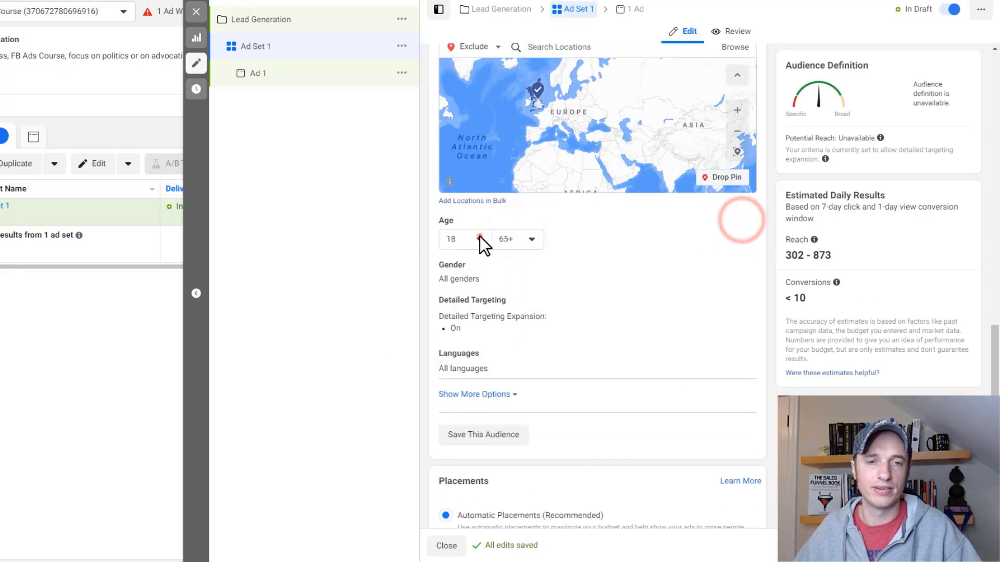
{"action": "left_click", "coordinate": [479, 239]}
{"action": "left_click", "coordinate": [728, 245]}
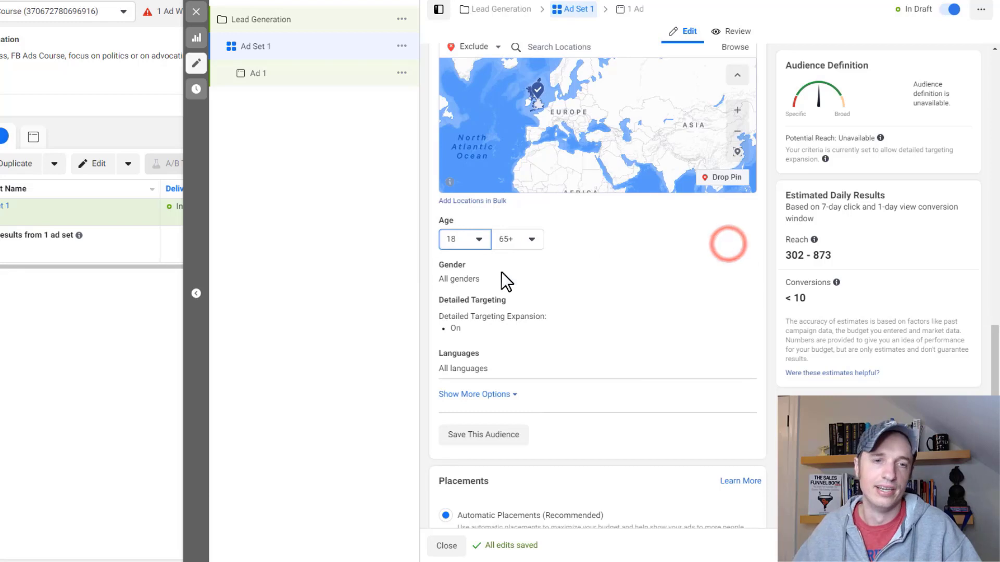
{"action": "left_click", "coordinate": [740, 267]}
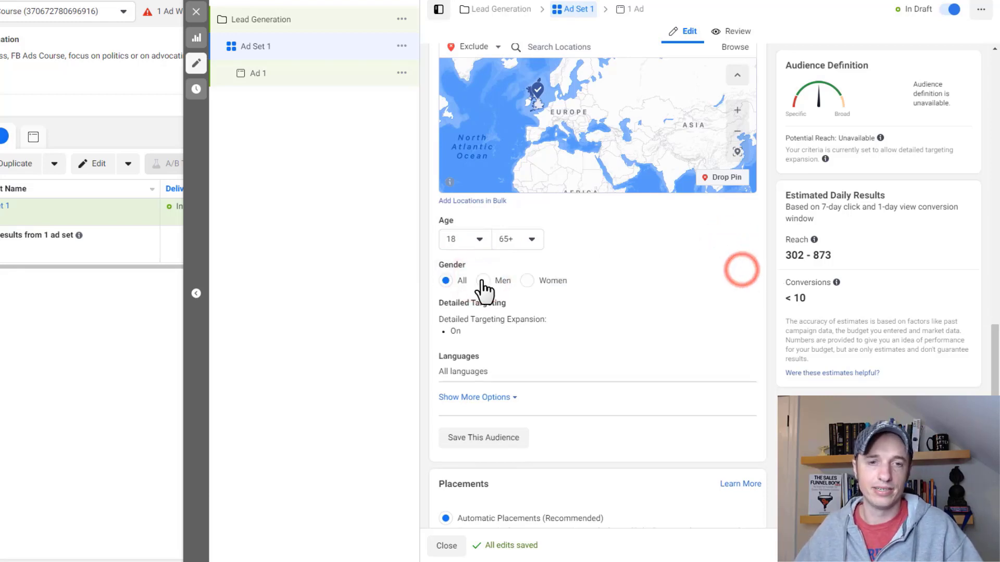
- Open detailed targeting for editing and browse the Demographics categories, including the Anniversary options under Life Events
{"action": "scroll", "coordinate": [727, 260], "scroll_direction": "down", "scroll_amount": 2}
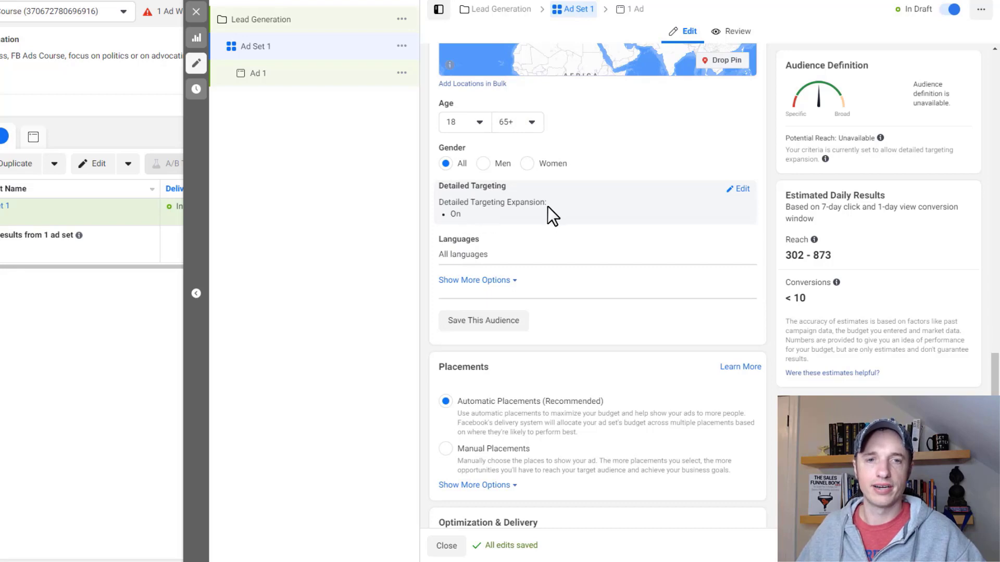
{"action": "left_click", "coordinate": [745, 189]}
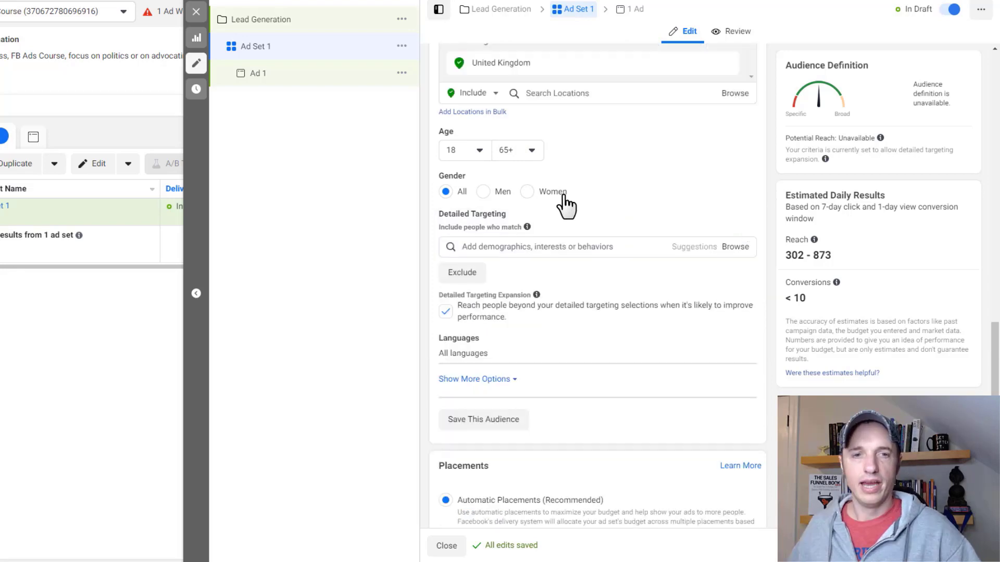
{"action": "left_click", "coordinate": [516, 247]}
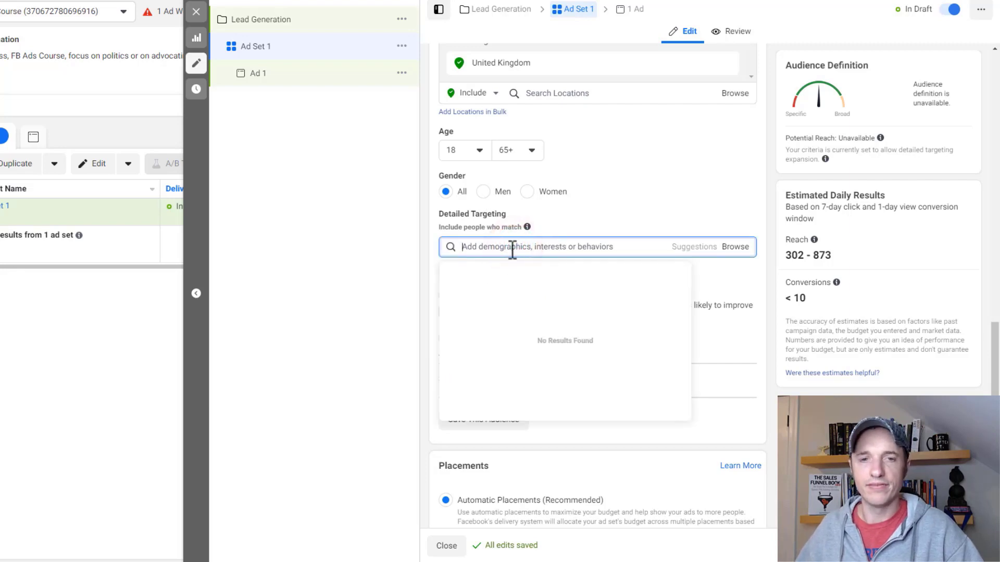
{"action": "left_click", "coordinate": [735, 247]}
{"action": "scroll", "coordinate": [530, 261], "scroll_direction": "down", "scroll_amount": 1}
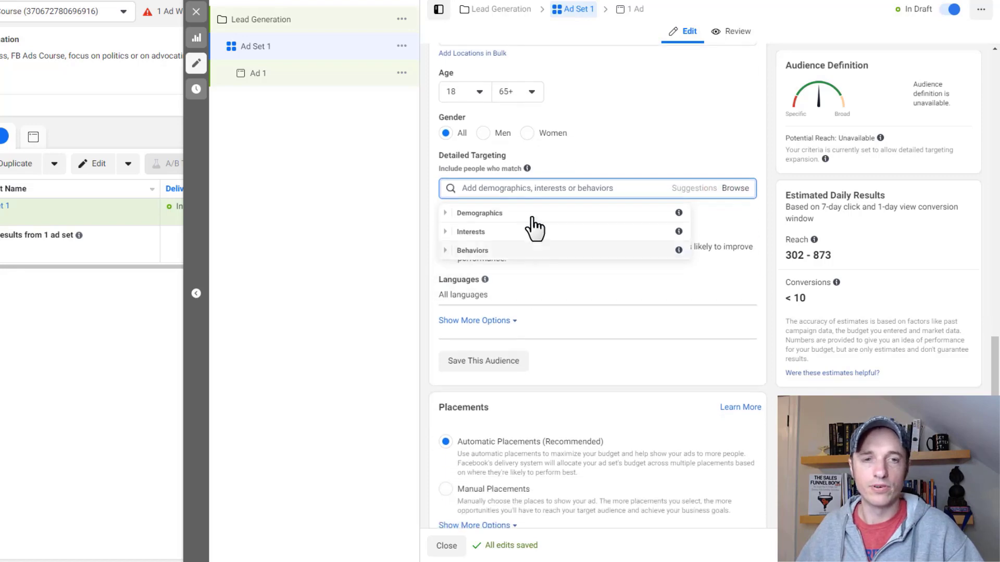
{"action": "scroll", "coordinate": [466, 218], "scroll_direction": "down", "scroll_amount": 1}
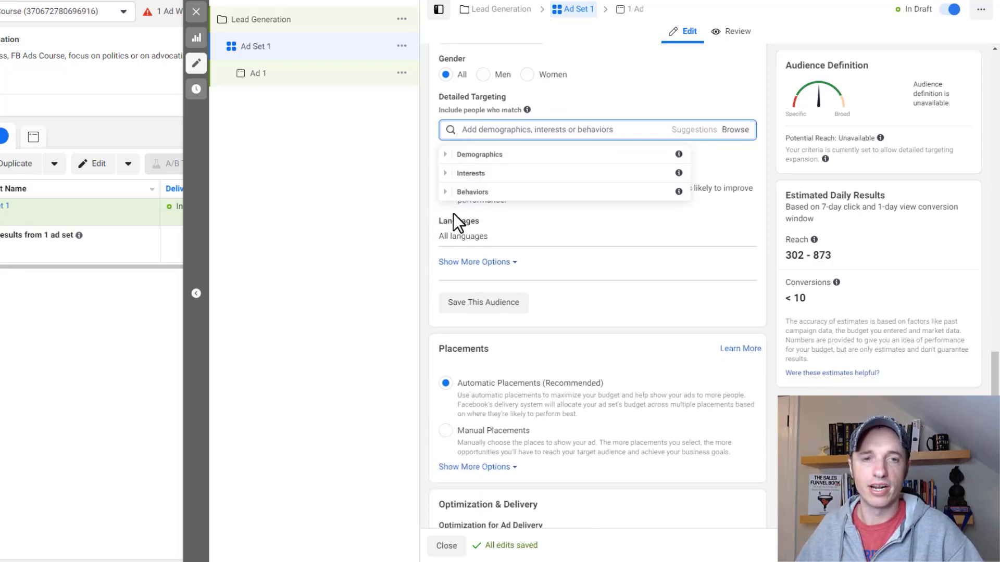
{"action": "left_click", "coordinate": [445, 154]}
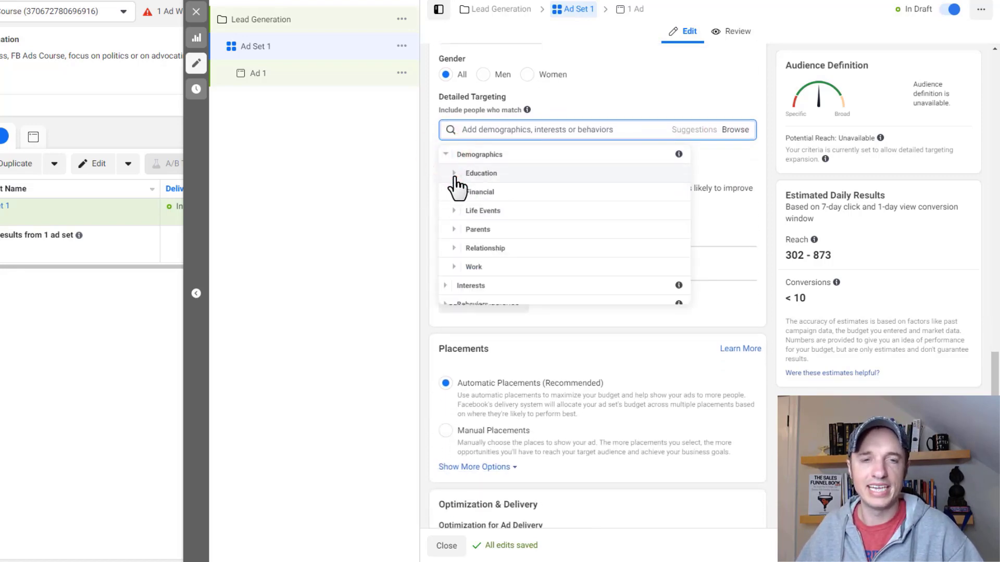
{"action": "left_click", "coordinate": [454, 210]}
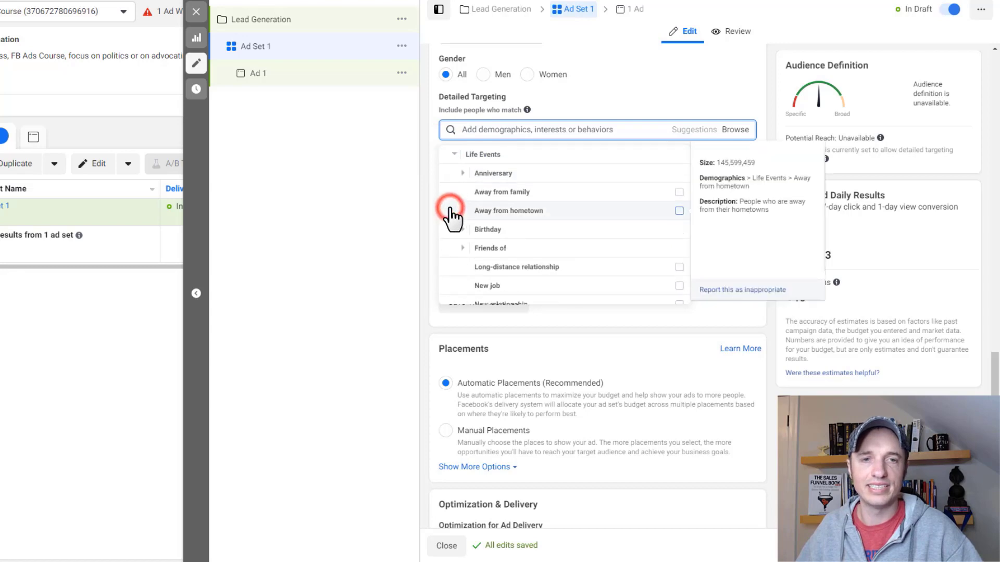
{"action": "left_click", "coordinate": [458, 173]}
{"action": "mouse_move", "coordinate": [508, 174]}
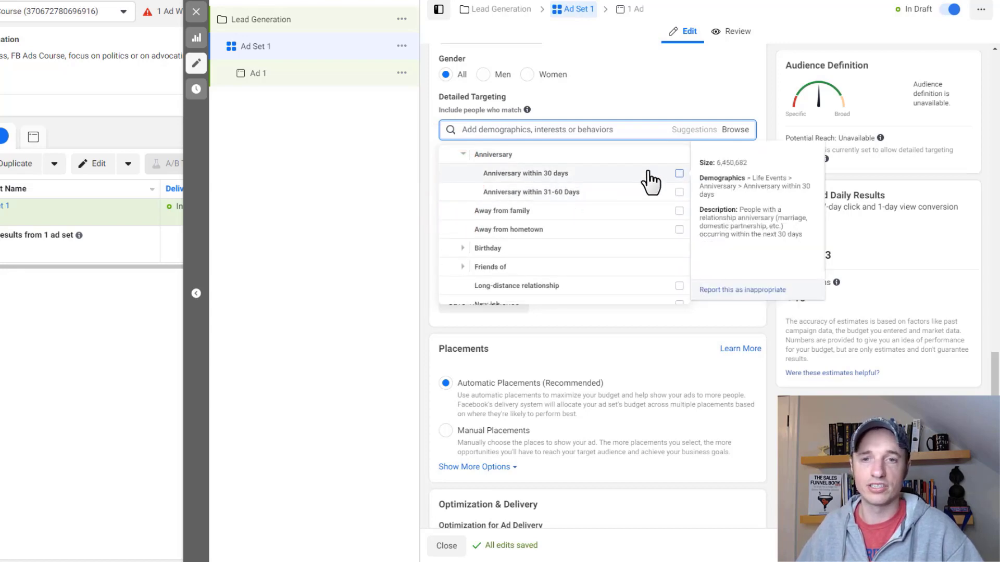
{"action": "scroll", "coordinate": [469, 193], "scroll_direction": "up", "scroll_amount": 2}
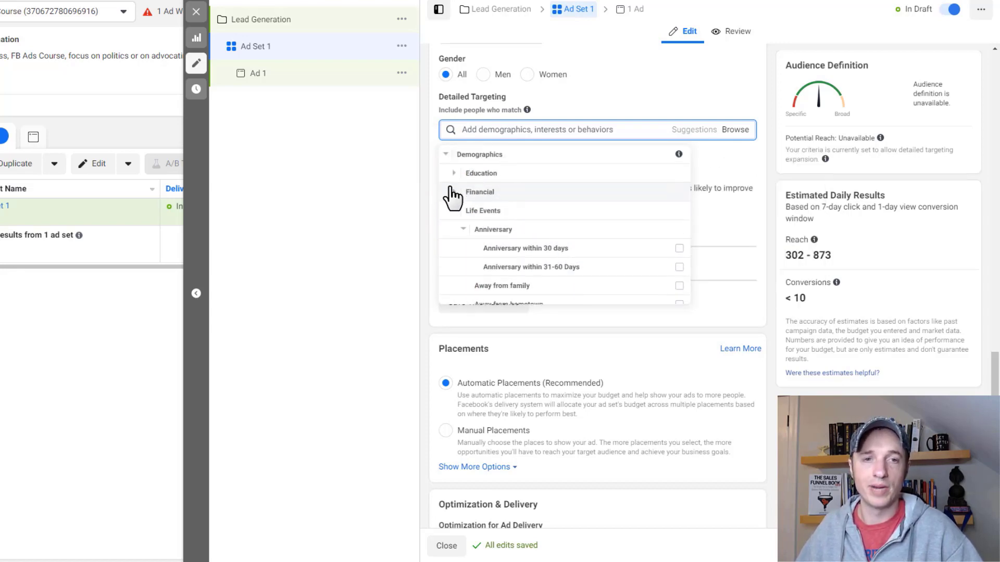
- Browse the Interests and Behaviors categories available for detailed targeting
{"action": "left_click", "coordinate": [447, 155]}
{"action": "left_click", "coordinate": [449, 173]}
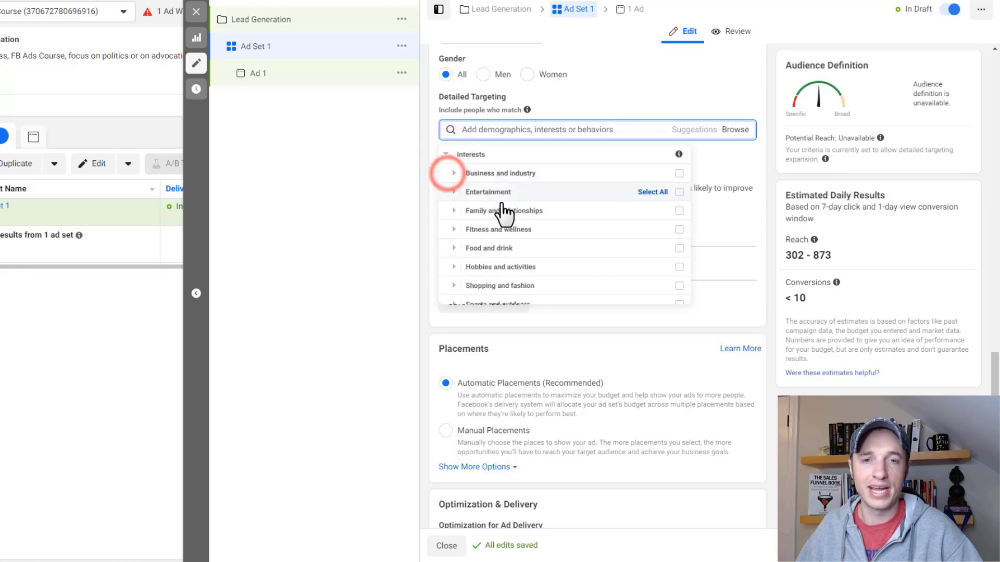
{"action": "scroll", "coordinate": [500, 213], "scroll_direction": "down", "scroll_amount": 1}
{"action": "scroll", "coordinate": [498, 240], "scroll_direction": "up", "scroll_amount": 3}
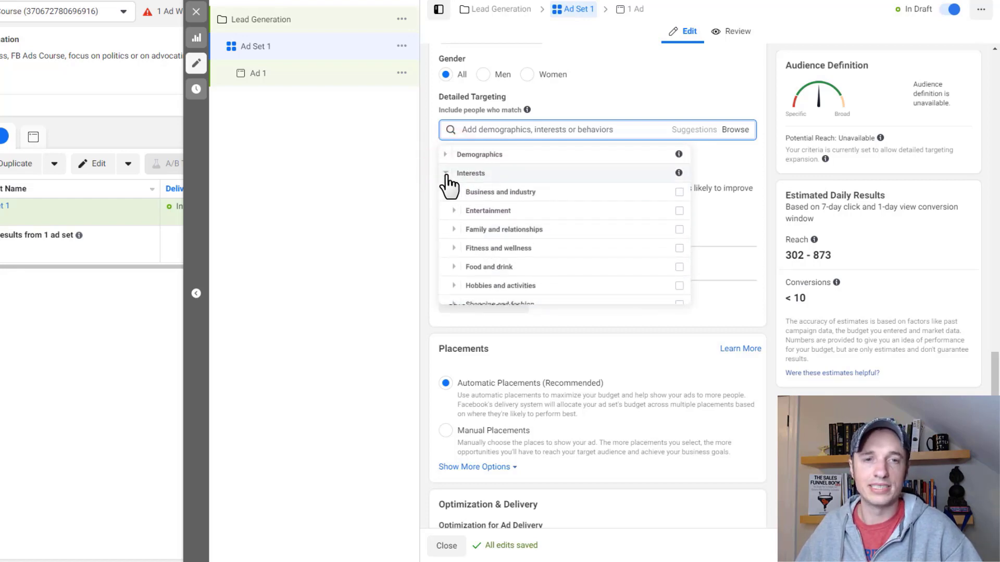
{"action": "left_click", "coordinate": [446, 173]}
{"action": "left_click", "coordinate": [447, 191]}
{"action": "scroll", "coordinate": [509, 209], "scroll_direction": "down", "scroll_amount": 3}
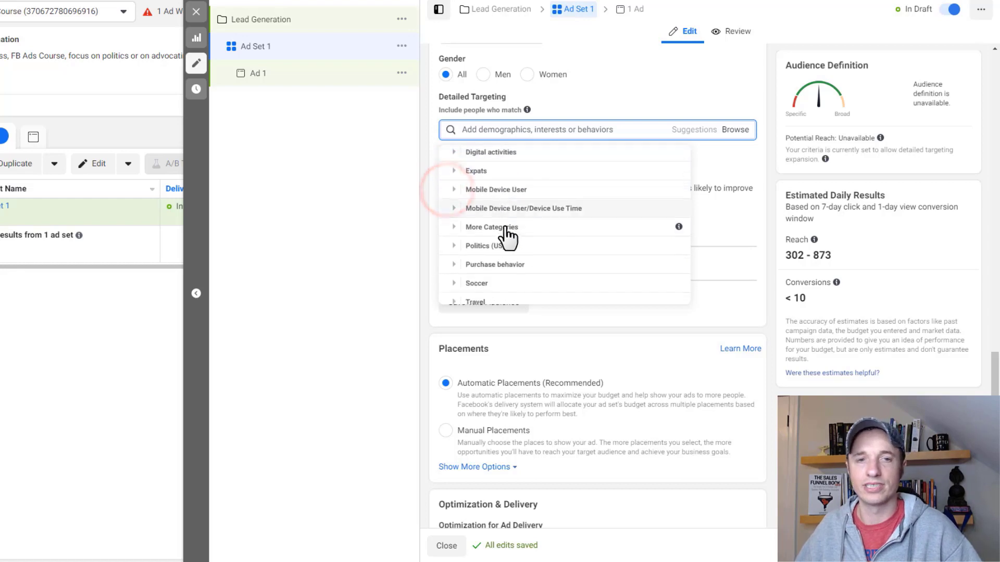
{"action": "scroll", "coordinate": [500, 235], "scroll_direction": "up", "scroll_amount": 2}
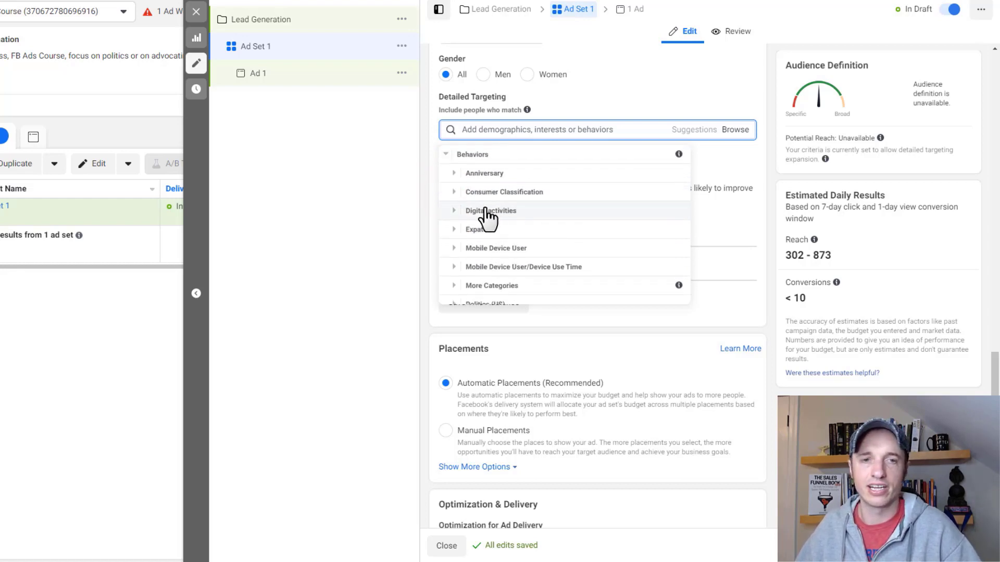
- Add Virginia Tech to the ad set's detailed targeting from the Schools options under Demographics > Education
{"action": "left_click", "coordinate": [446, 155]}
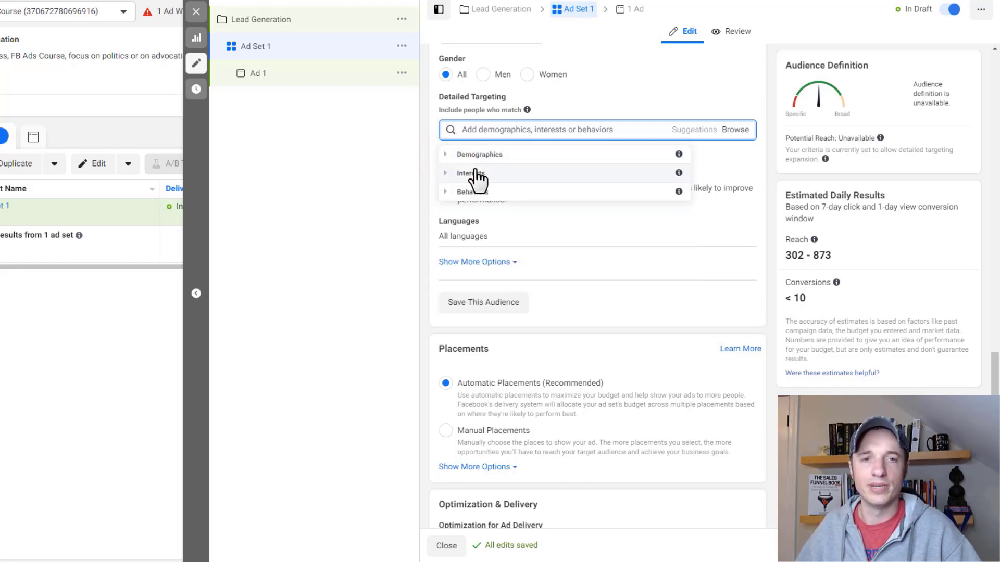
{"action": "left_click", "coordinate": [449, 155]}
{"action": "left_click", "coordinate": [453, 173]}
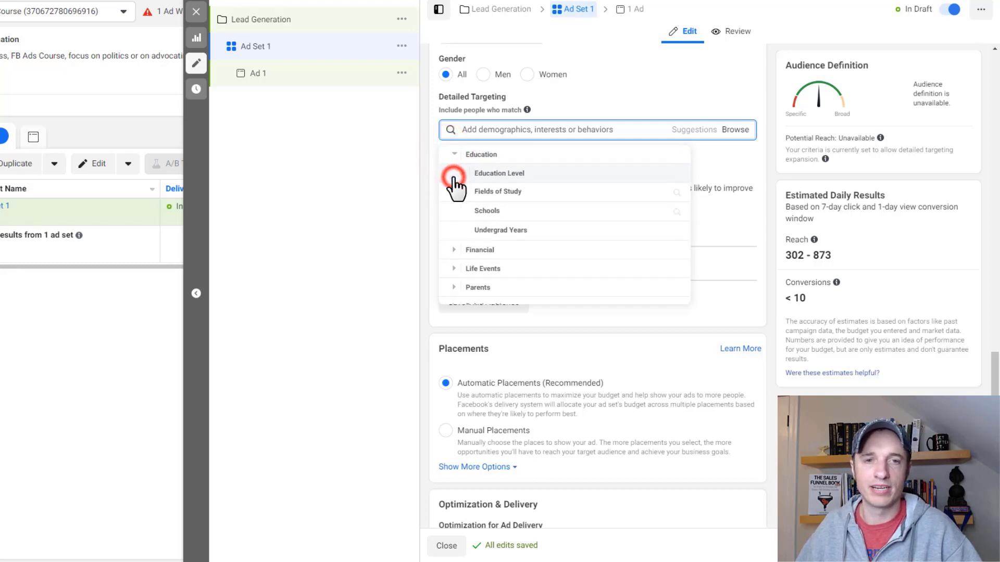
{"action": "left_click", "coordinate": [487, 210]}
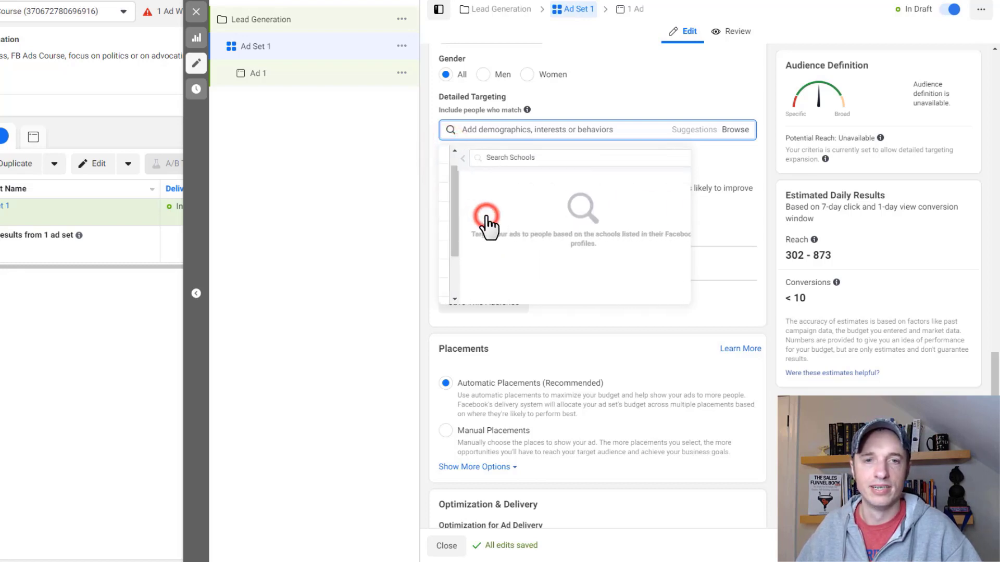
{"action": "left_click", "coordinate": [513, 159]}
{"action": "type", "text": "vir"}
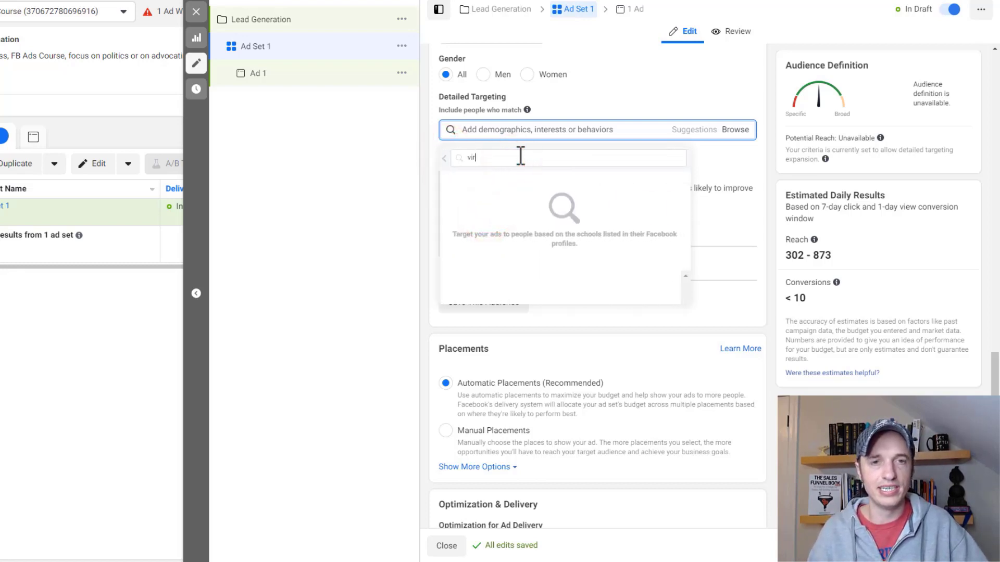
{"action": "type", "text": "iinia tech"}
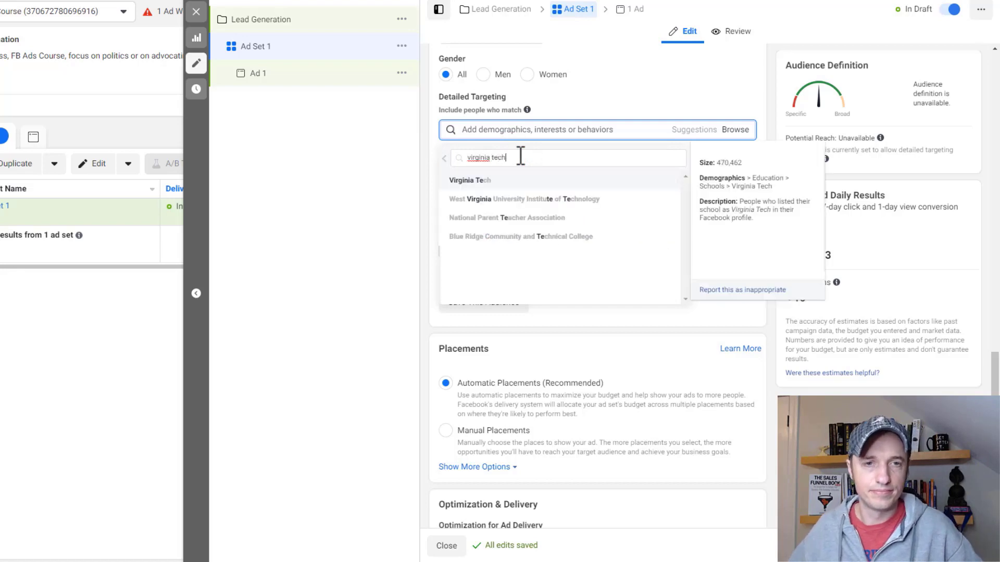
{"action": "left_click", "coordinate": [489, 181]}
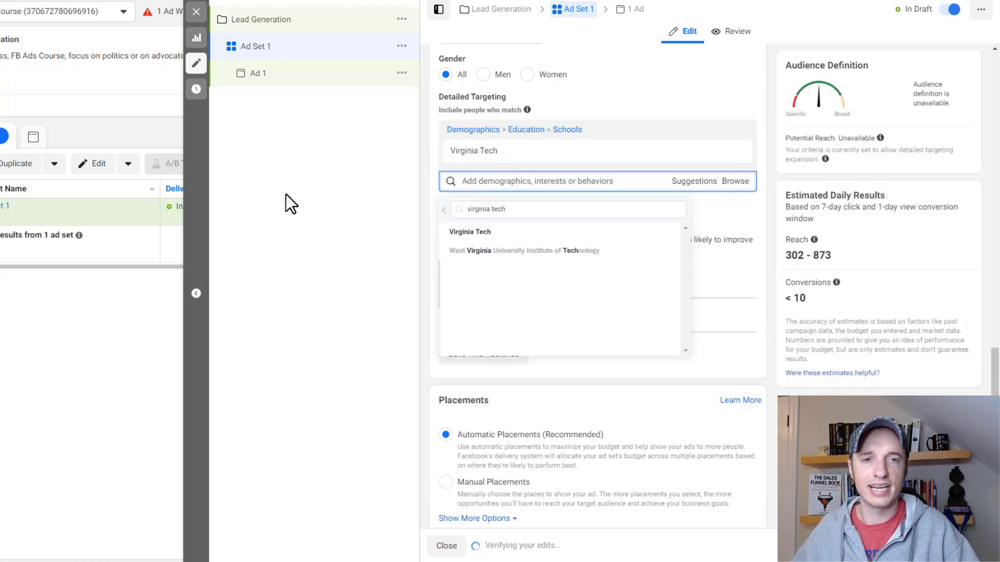
{"action": "left_click", "coordinate": [334, 187]}
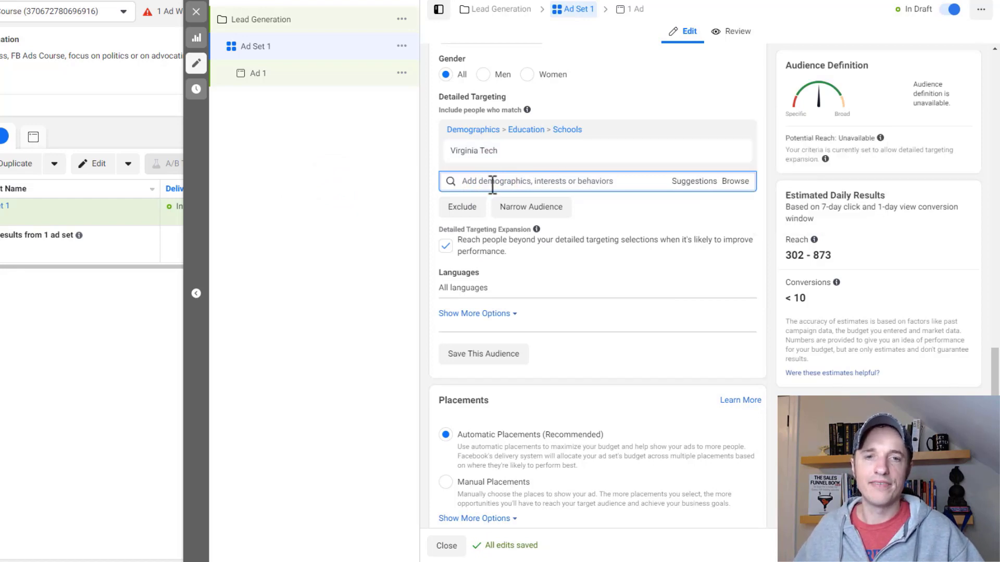
- Add the Agriculture interest from Business and industry alongside Virginia Tech in the included detailed targeting
{"action": "left_click", "coordinate": [741, 180]}
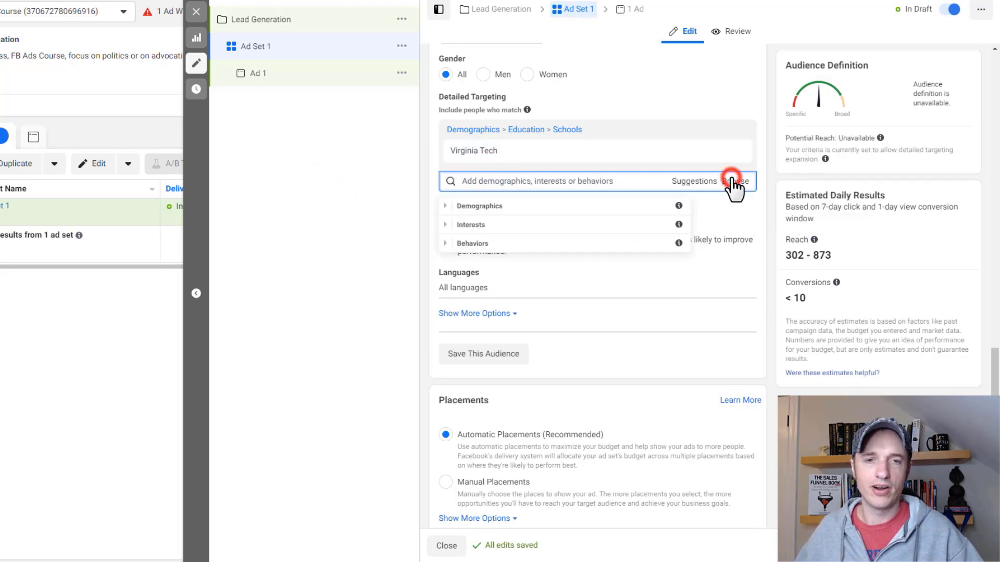
{"action": "left_click", "coordinate": [449, 224]}
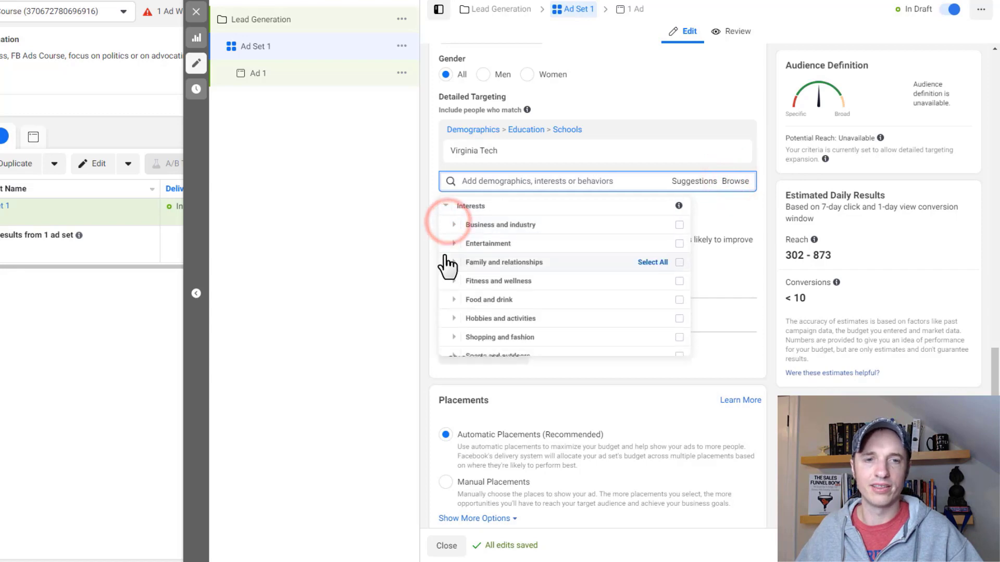
{"action": "left_click", "coordinate": [453, 225]}
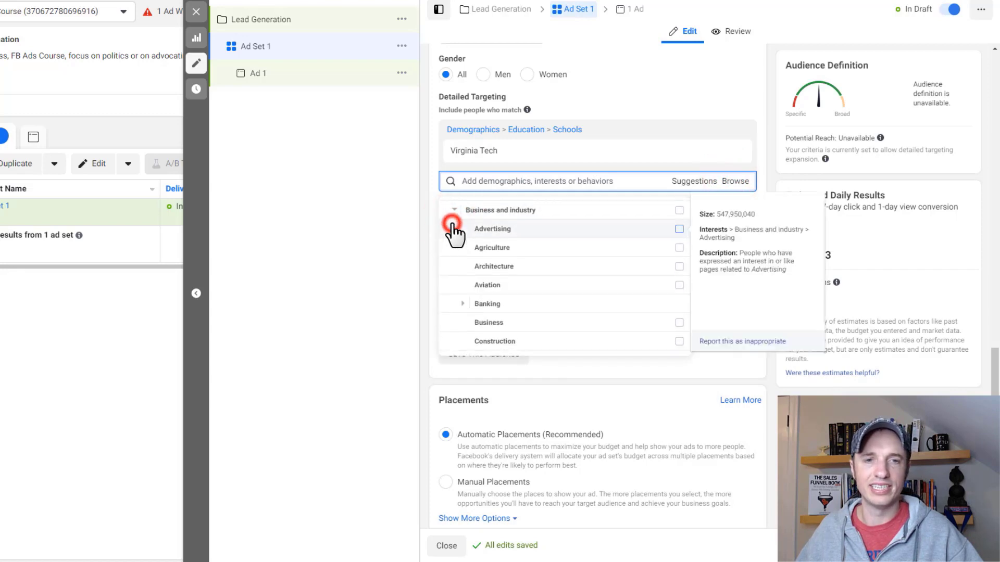
{"action": "left_click", "coordinate": [480, 243]}
{"action": "left_click", "coordinate": [562, 156]}
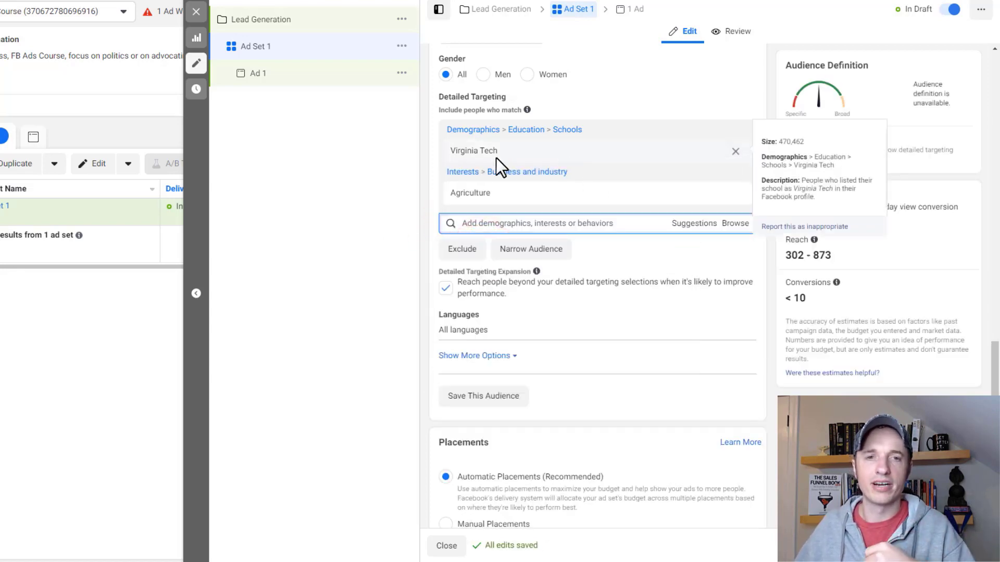
{"action": "mouse_move", "coordinate": [498, 155]}
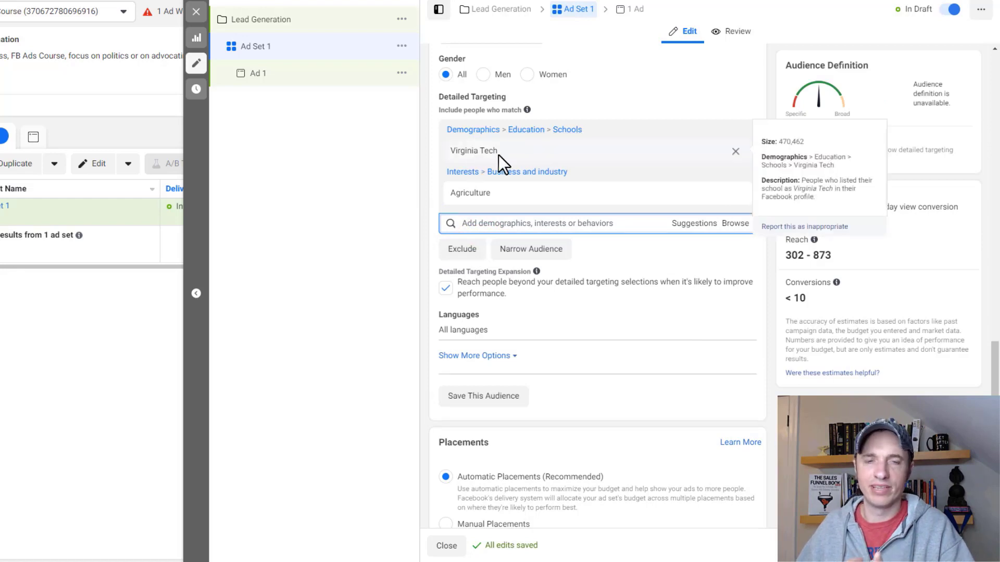
- Remove the Agriculture interest from the included detailed targeting, leaving Virginia Tech in place
{"action": "mouse_move", "coordinate": [477, 202]}
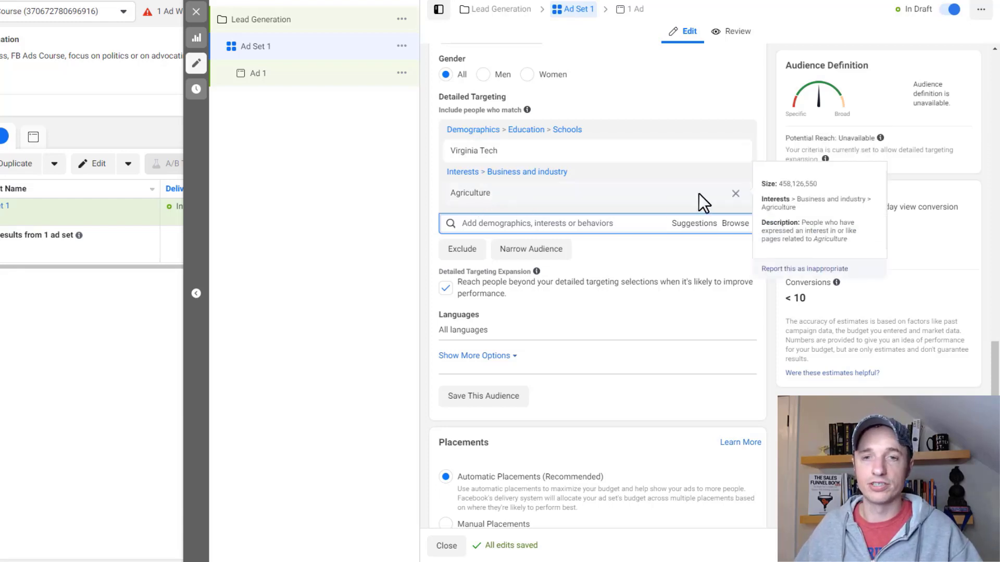
{"action": "left_click", "coordinate": [735, 194]}
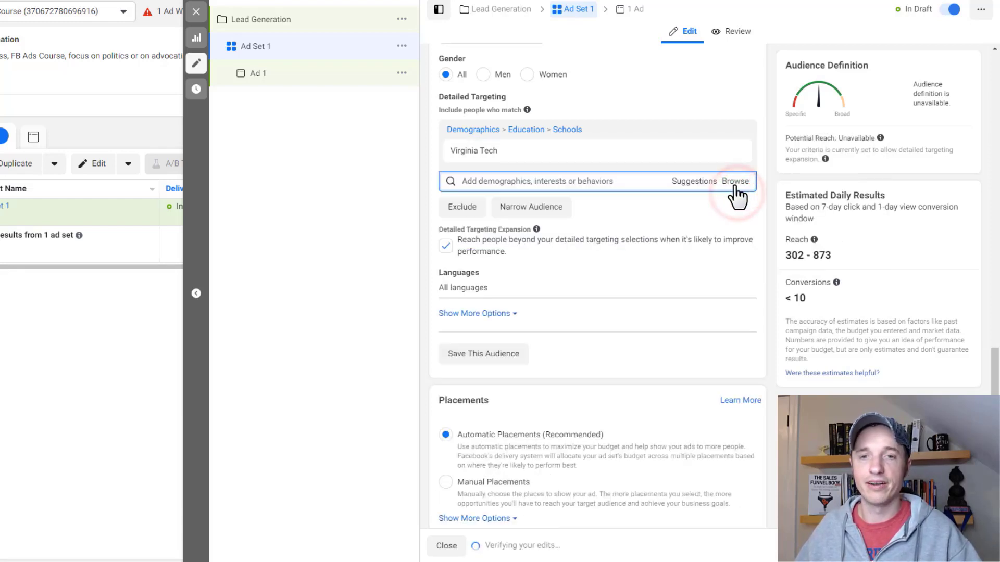
{"action": "left_click", "coordinate": [554, 182]}
{"action": "left_click", "coordinate": [335, 182]}
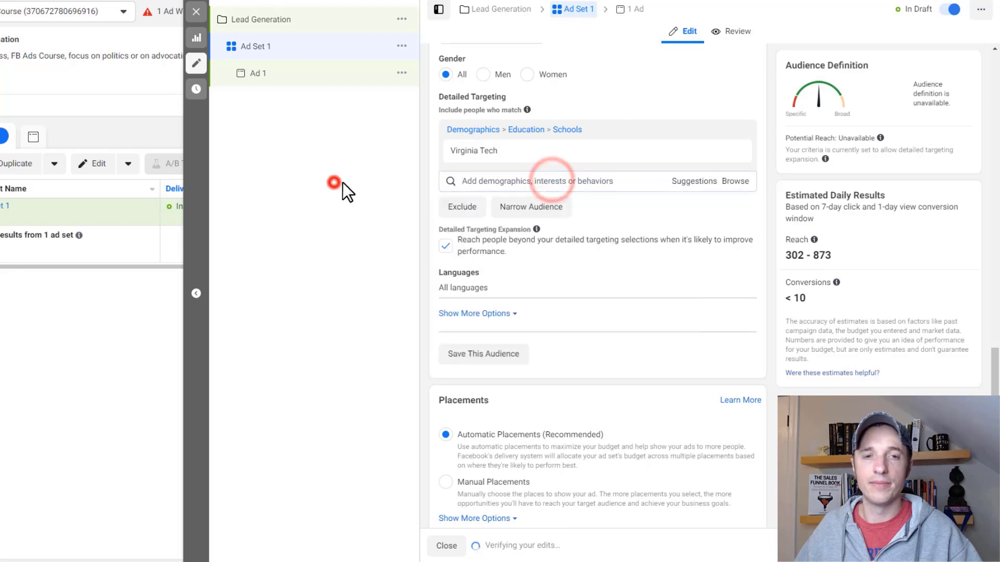
- Narrow the audience to people who must also match the Agriculture interest from Business and industry
{"action": "left_click", "coordinate": [529, 209]}
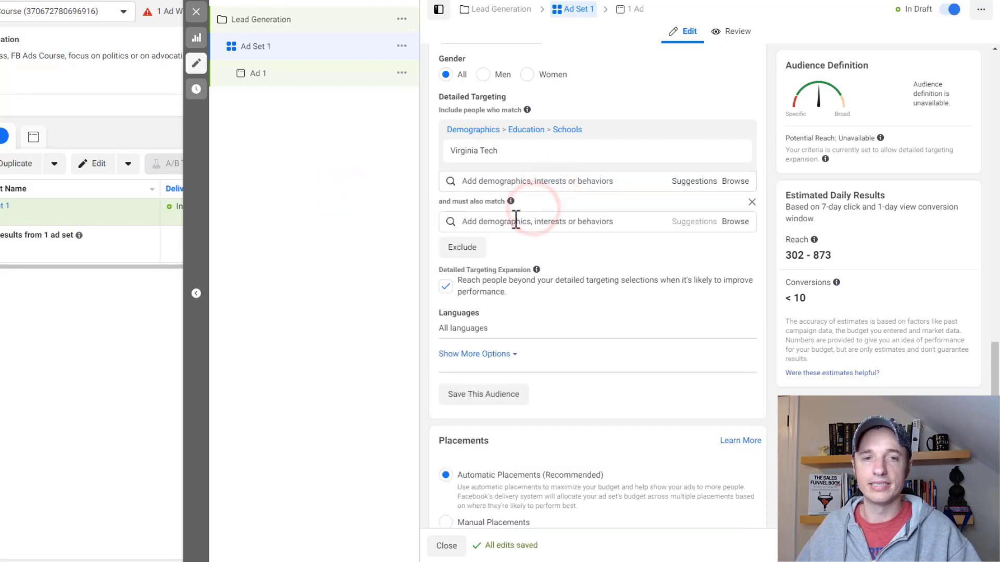
{"action": "triple_click", "coordinate": [441, 203]}
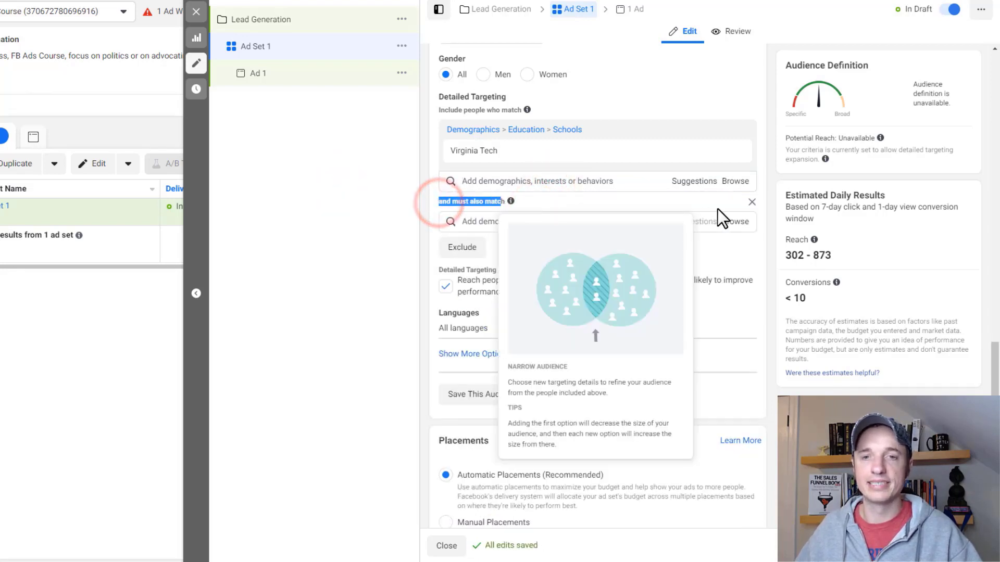
{"action": "left_click", "coordinate": [740, 222]}
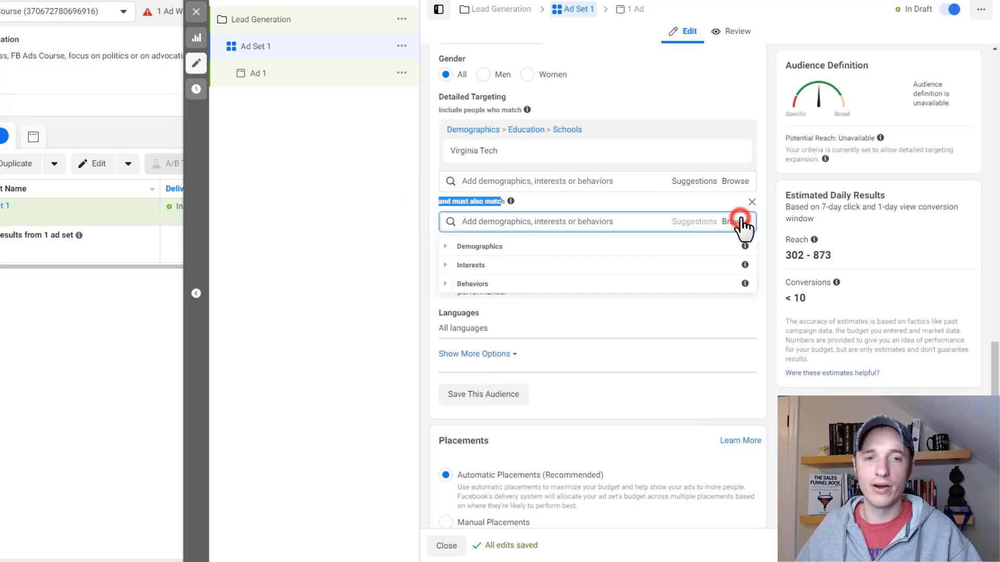
{"action": "left_click", "coordinate": [446, 266]}
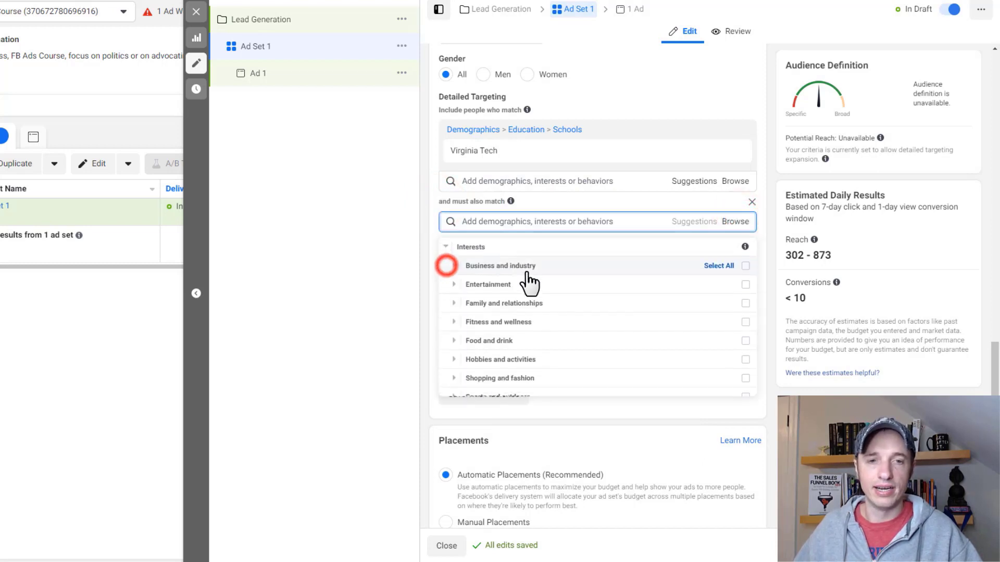
{"action": "scroll", "coordinate": [475, 312], "scroll_direction": "down", "scroll_amount": 1}
{"action": "scroll", "coordinate": [465, 320], "scroll_direction": "up", "scroll_amount": 2}
{"action": "left_click", "coordinate": [498, 286]}
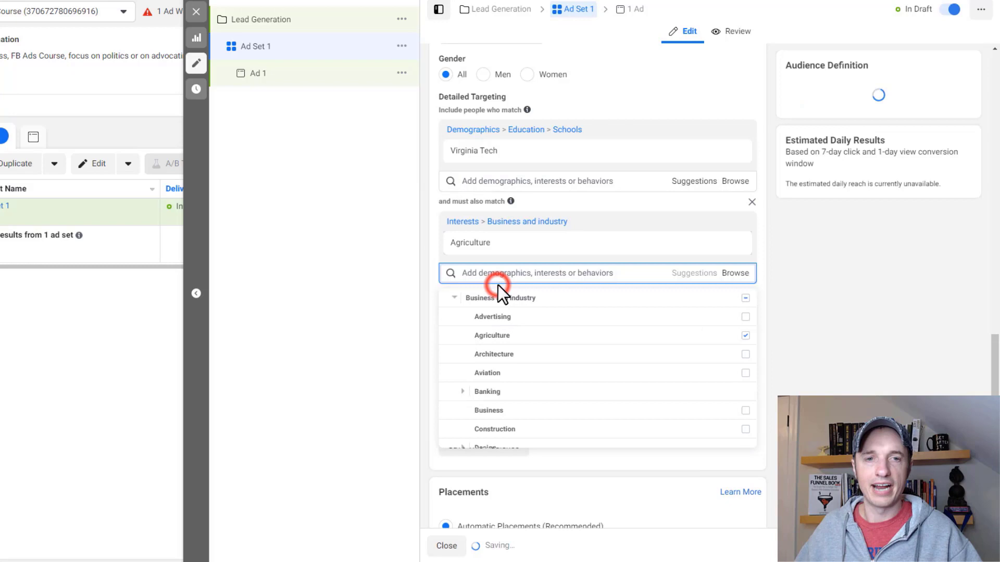
{"action": "left_click", "coordinate": [367, 265]}
- Add University of Virginia as a second school in the included detailed targeting
{"action": "mouse_move", "coordinate": [481, 149]}
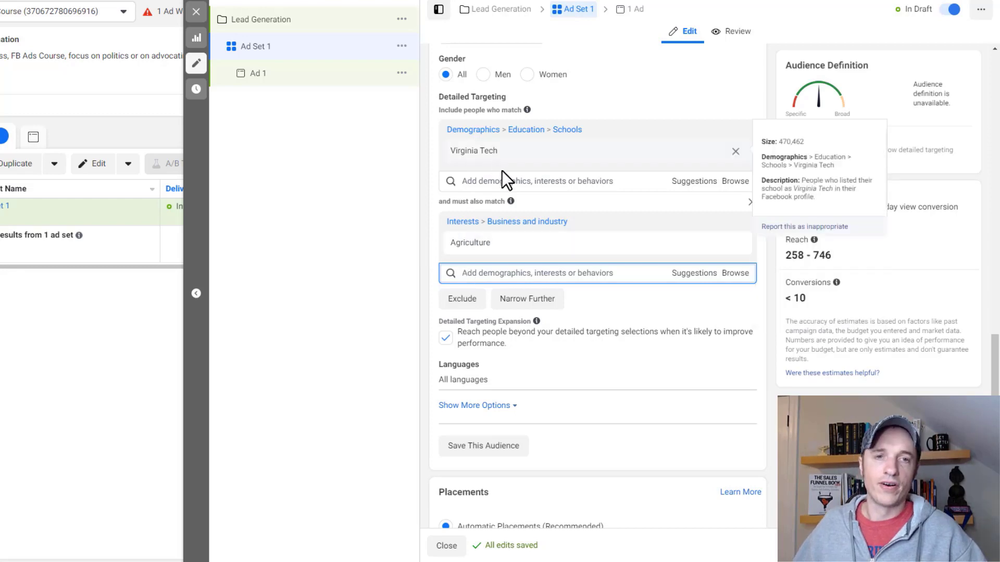
{"action": "left_click", "coordinate": [487, 183]}
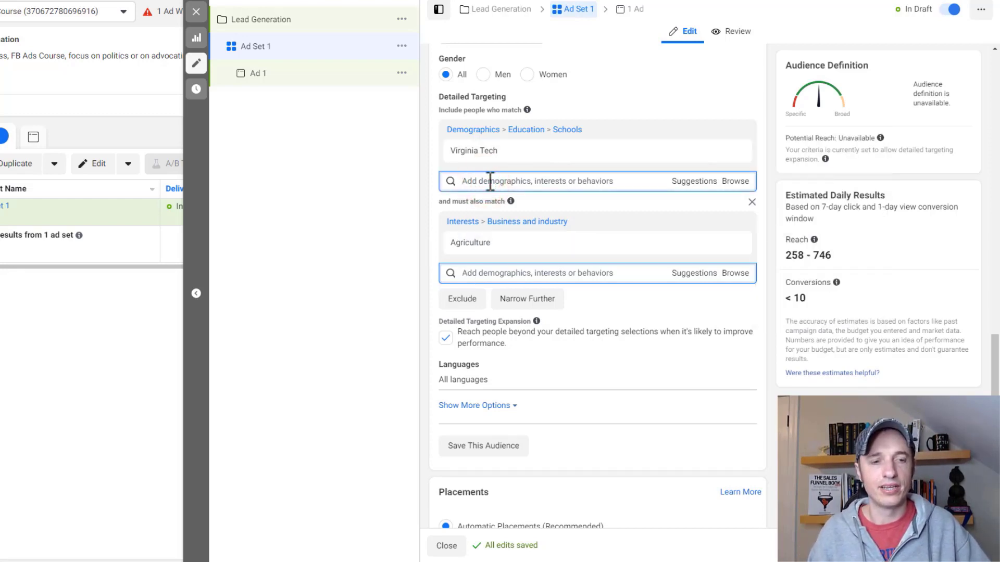
{"action": "type", "text": "university of virginia"}
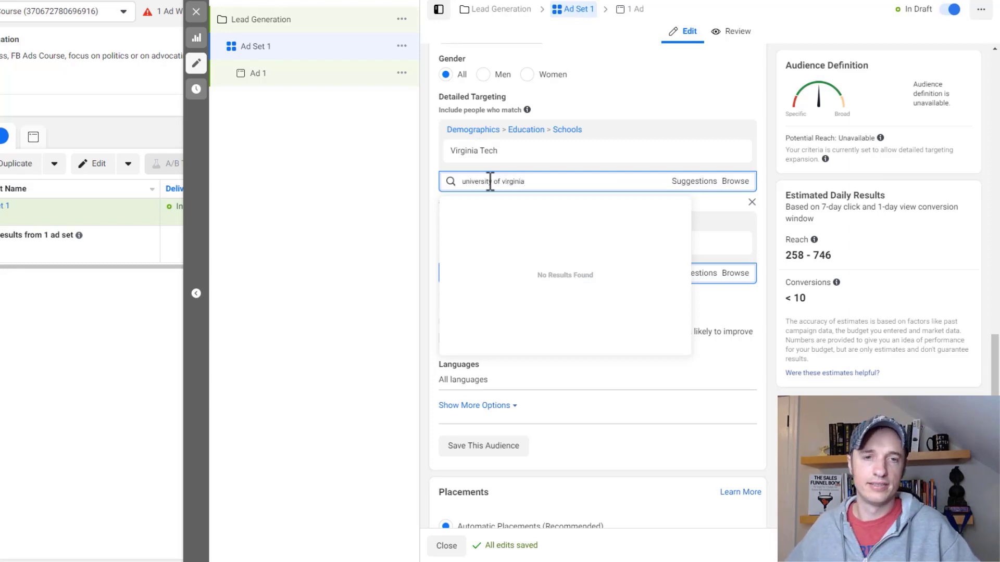
{"action": "left_click", "coordinate": [495, 205]}
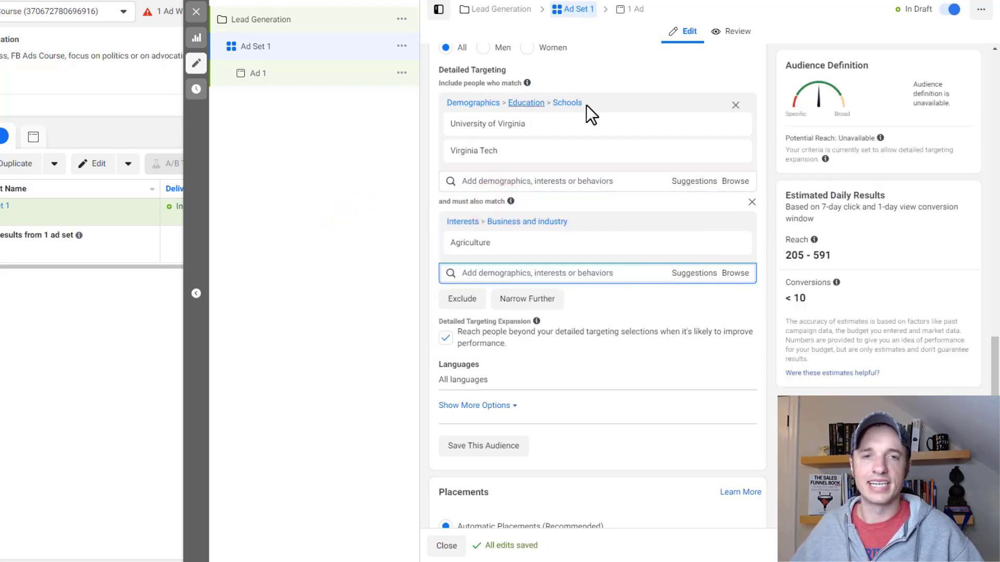
- Add a further must-also-match condition and remove the condition containing Agriculture
{"action": "mouse_move", "coordinate": [495, 132]}
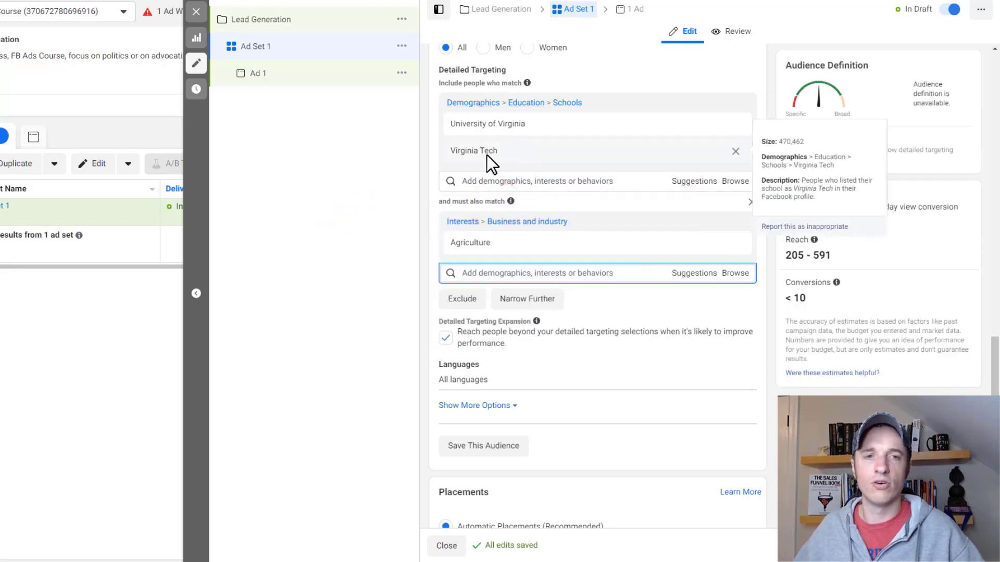
{"action": "mouse_move", "coordinate": [468, 254]}
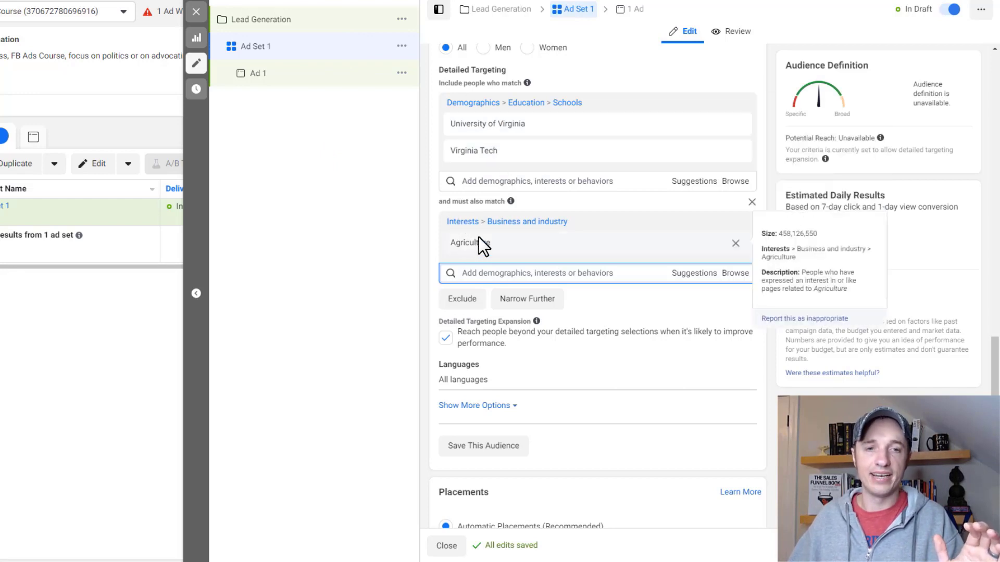
{"action": "left_click", "coordinate": [525, 301]}
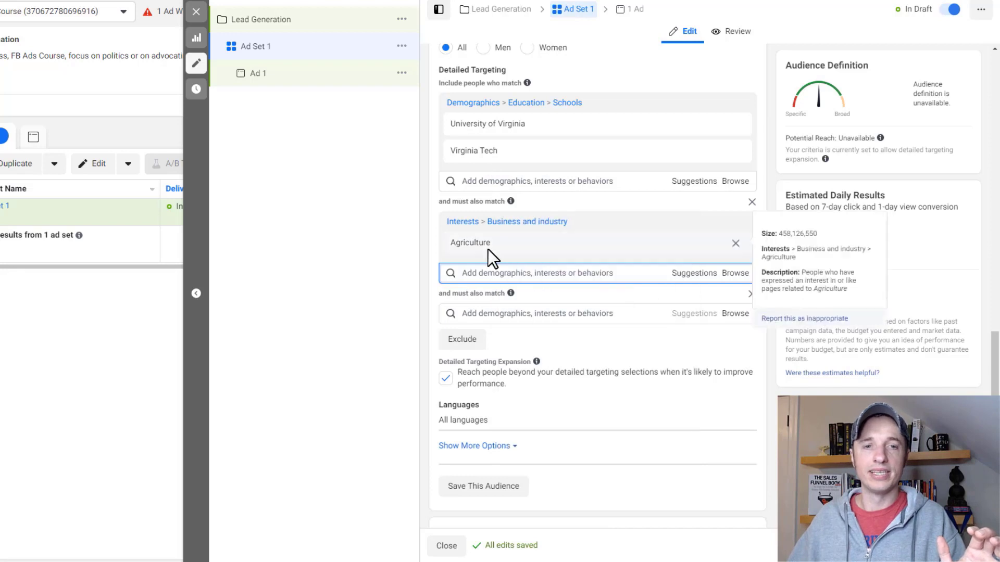
{"action": "left_click", "coordinate": [491, 271]}
{"action": "left_click", "coordinate": [752, 202]}
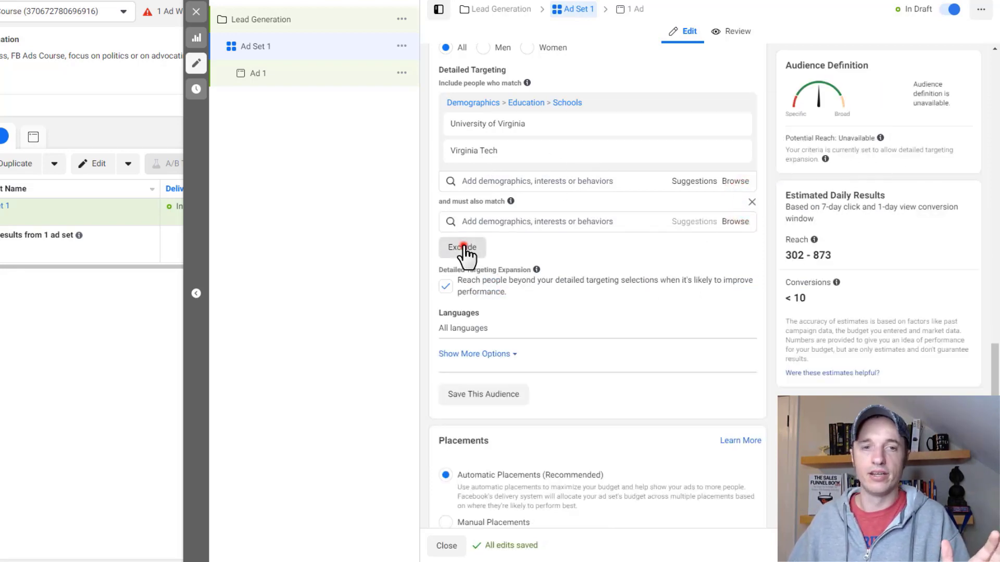
- Add an exclusion to the detailed targeting for people who match the Dogs interest
{"action": "left_click", "coordinate": [462, 247]}
{"action": "left_click", "coordinate": [526, 261]}
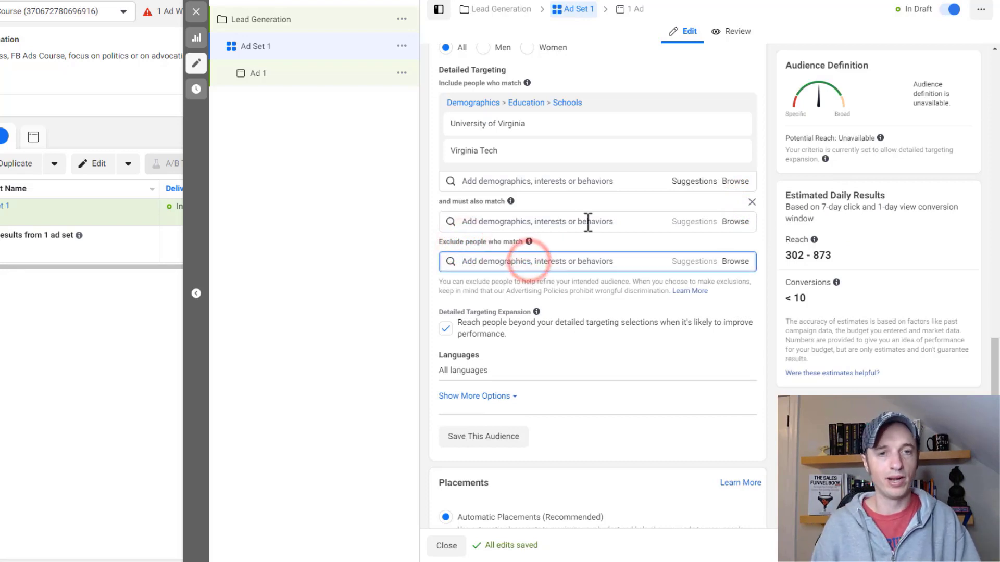
{"action": "type", "text": "dogs"}
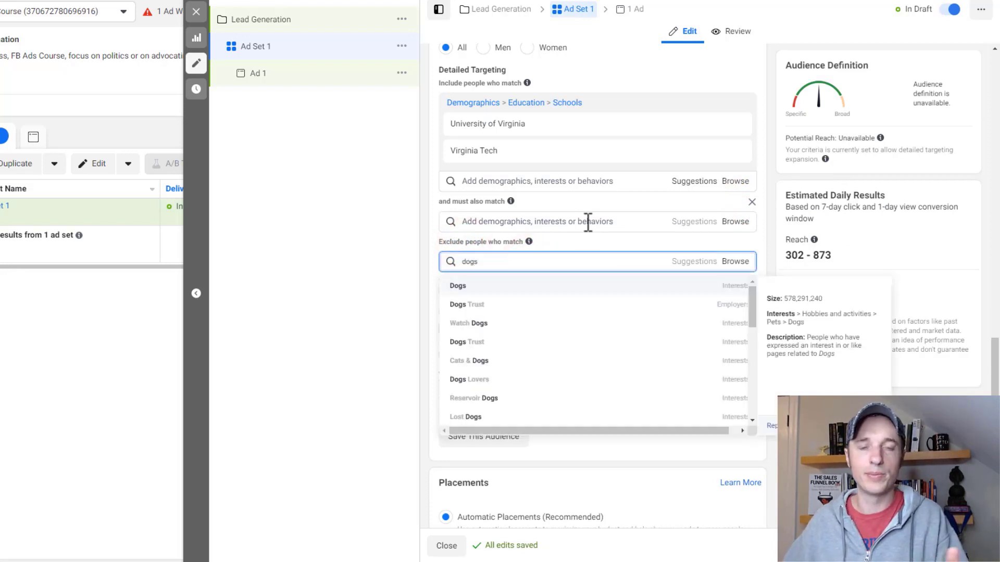
{"action": "left_click", "coordinate": [471, 286]}
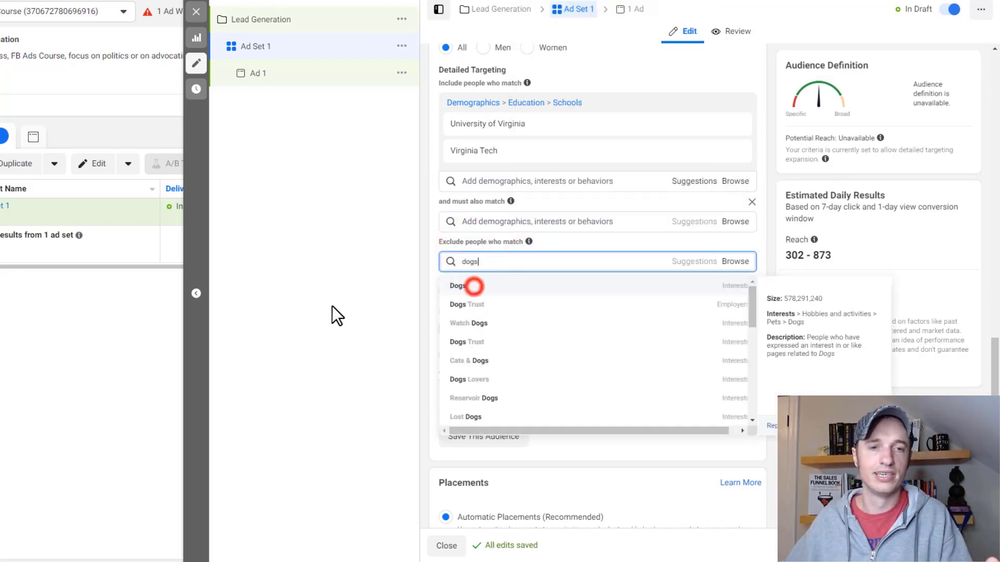
{"action": "left_click", "coordinate": [339, 300]}
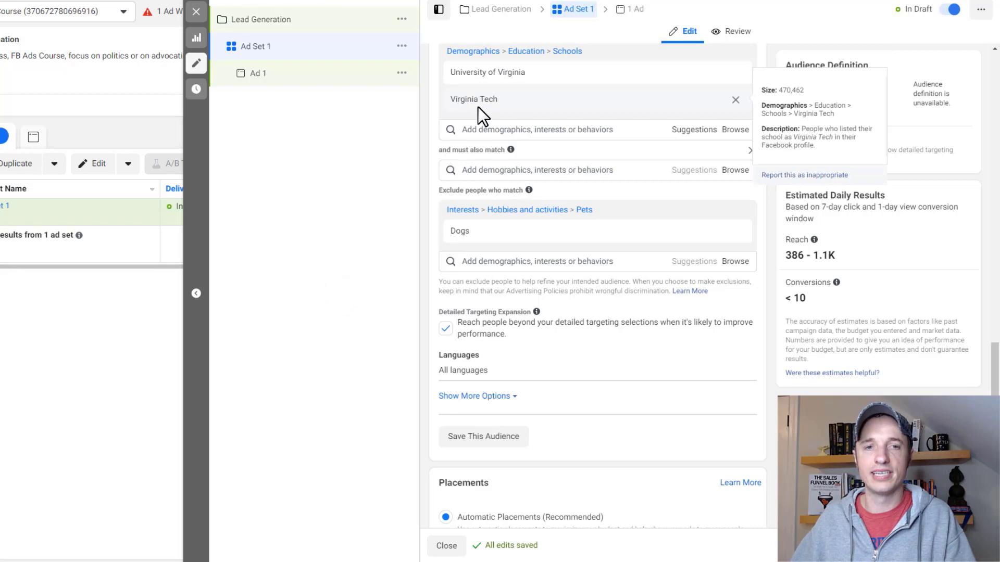
- Add the Agriculture interest to the empty must-also-match condition
{"action": "left_click", "coordinate": [496, 171]}
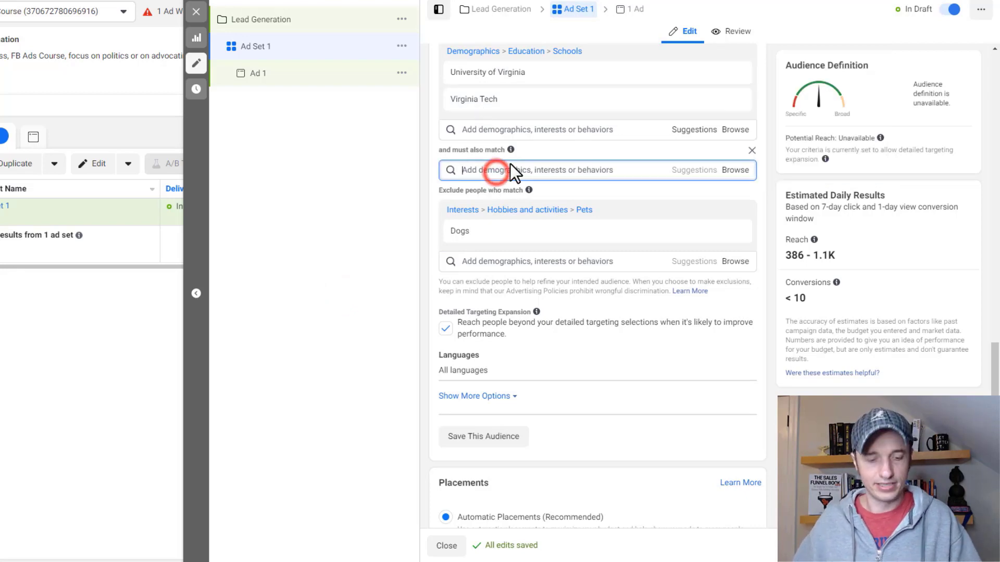
{"action": "type", "text": "agrig"}
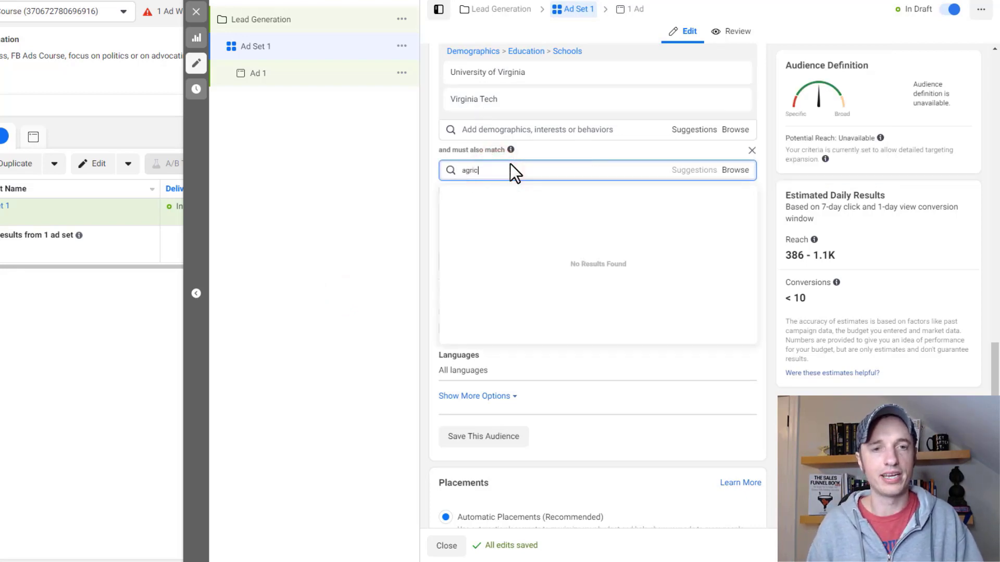
{"action": "type", "text": "ul"}
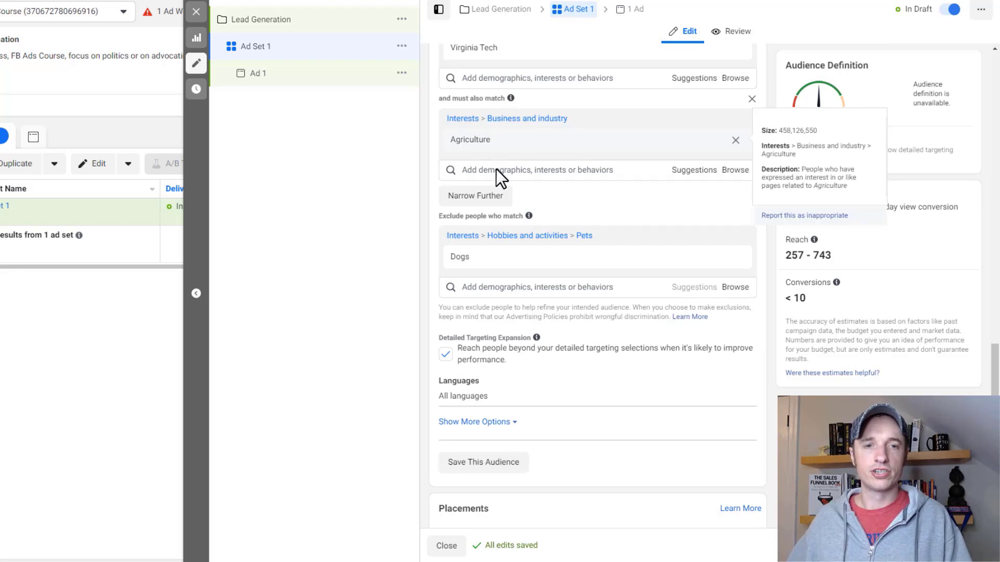
- Check the potential reach estimate for the ad set's current detailed targeting
{"action": "mouse_move", "coordinate": [492, 255]}
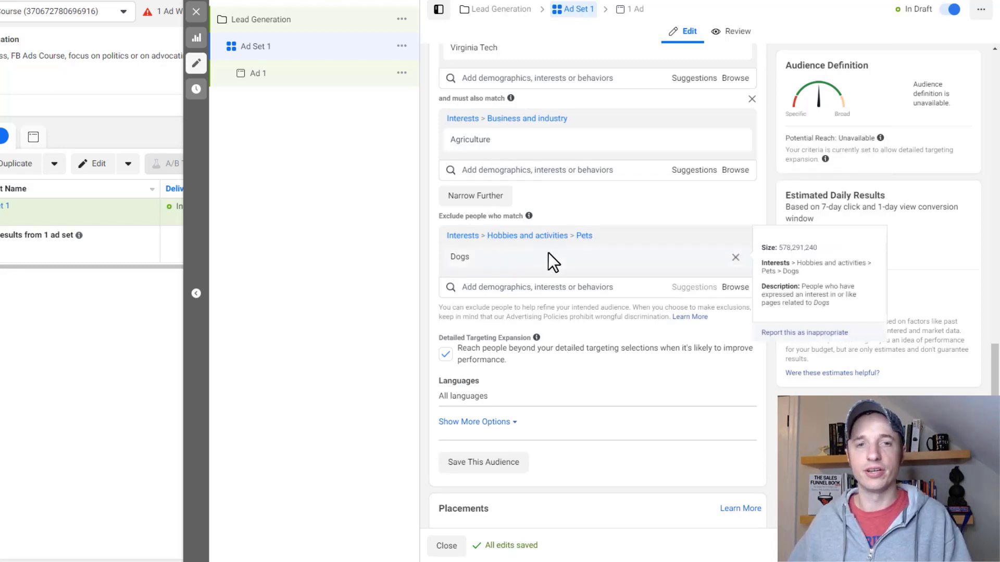
{"action": "scroll", "coordinate": [497, 91], "scroll_direction": "up", "scroll_amount": 3}
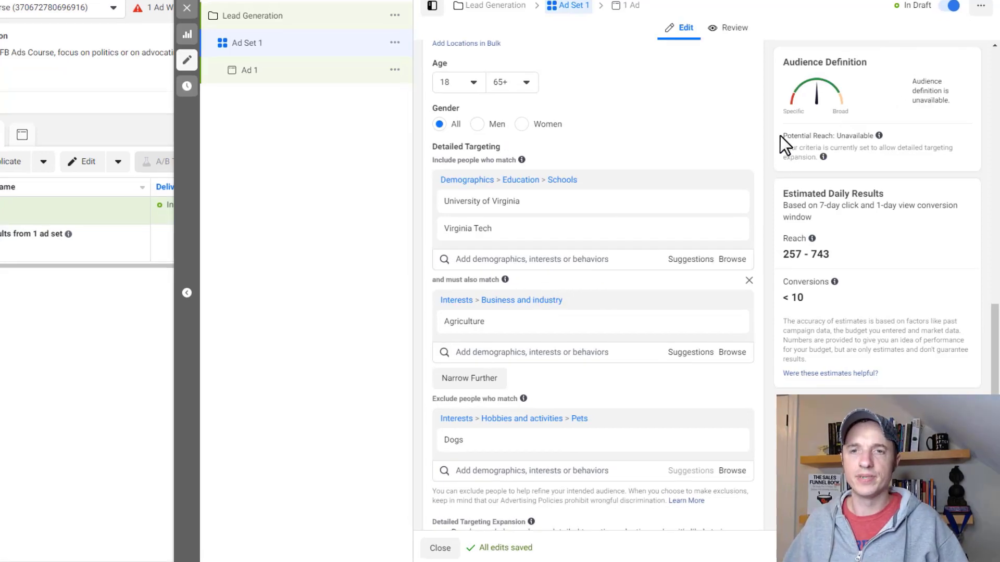
{"action": "left_click_drag", "start_coordinate": [781, 136], "coordinate": [865, 137]}
{"action": "double_click", "coordinate": [849, 136]}
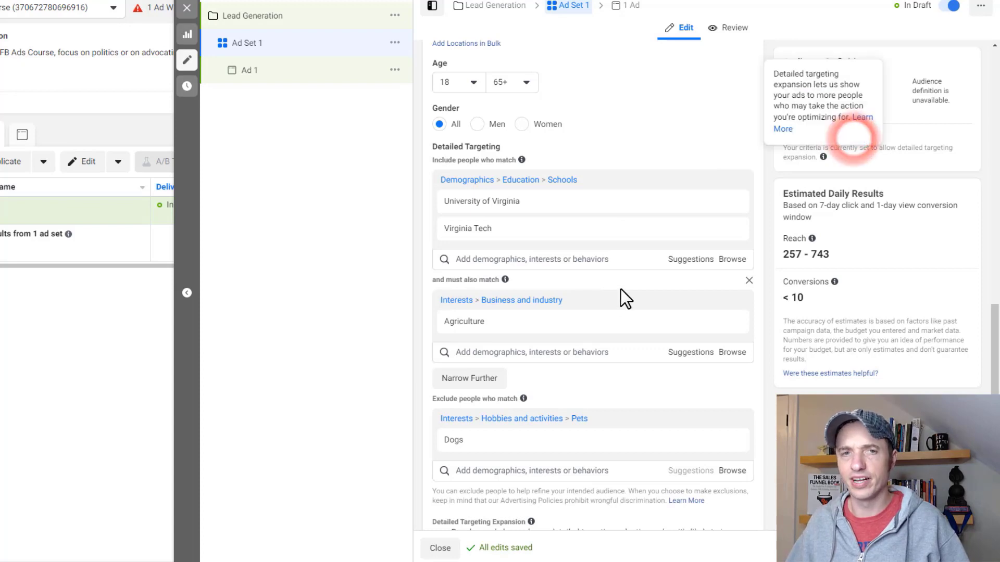
- Remove Leads (180 Days) from the excluded custom audiences and check the potential reach estimate
{"action": "scroll", "coordinate": [617, 294], "scroll_direction": "up", "scroll_amount": 2}
{"action": "scroll", "coordinate": [609, 297], "scroll_direction": "up", "scroll_amount": 4}
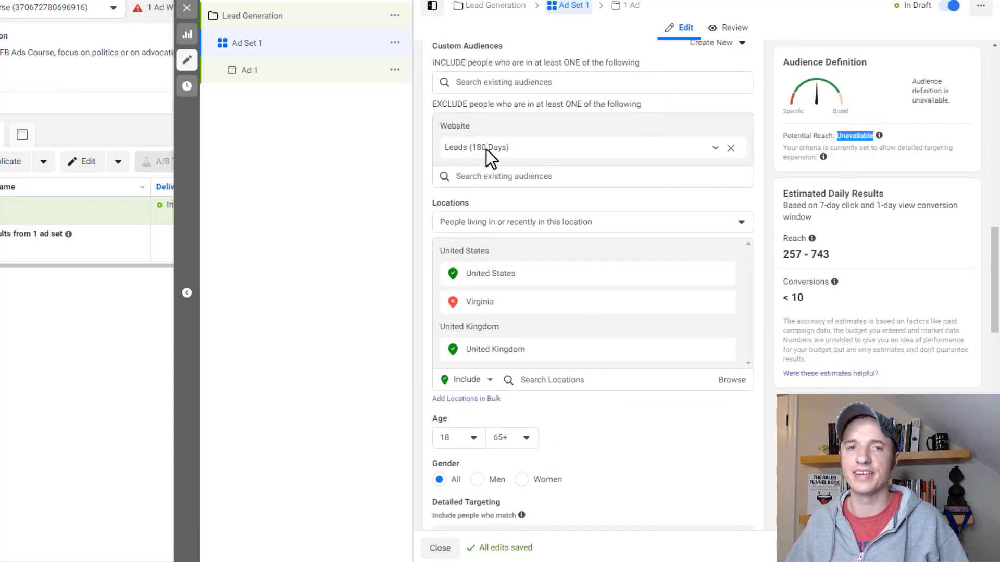
{"action": "left_click", "coordinate": [731, 149]}
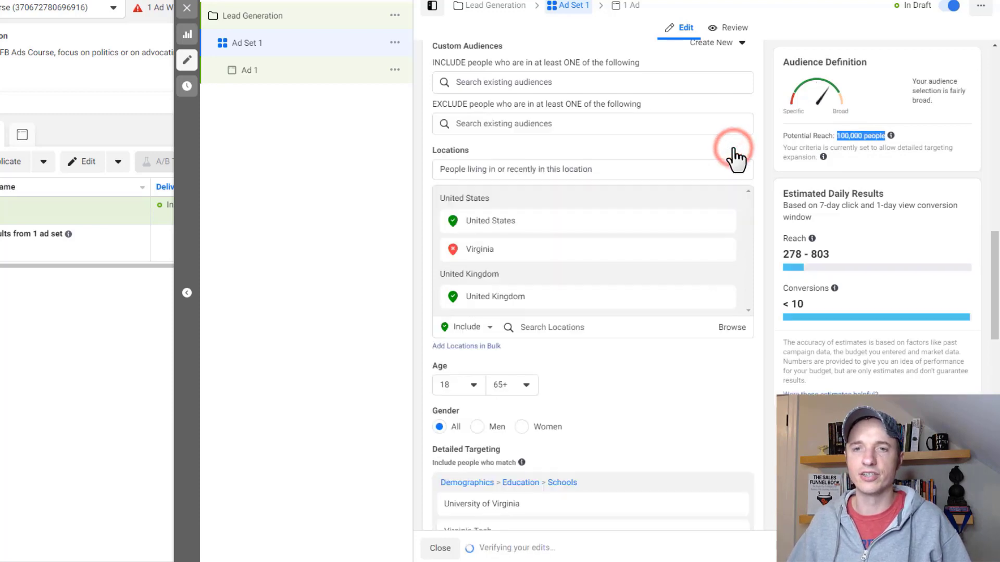
{"action": "left_click", "coordinate": [792, 139]}
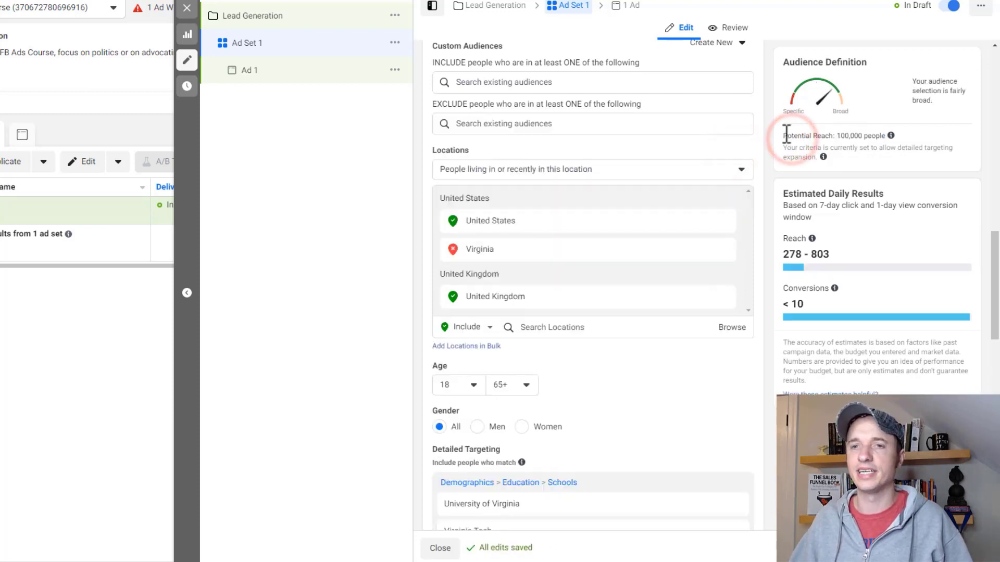
{"action": "left_click_drag", "start_coordinate": [837, 136], "coordinate": [871, 136]}
{"action": "left_click", "coordinate": [867, 136]}
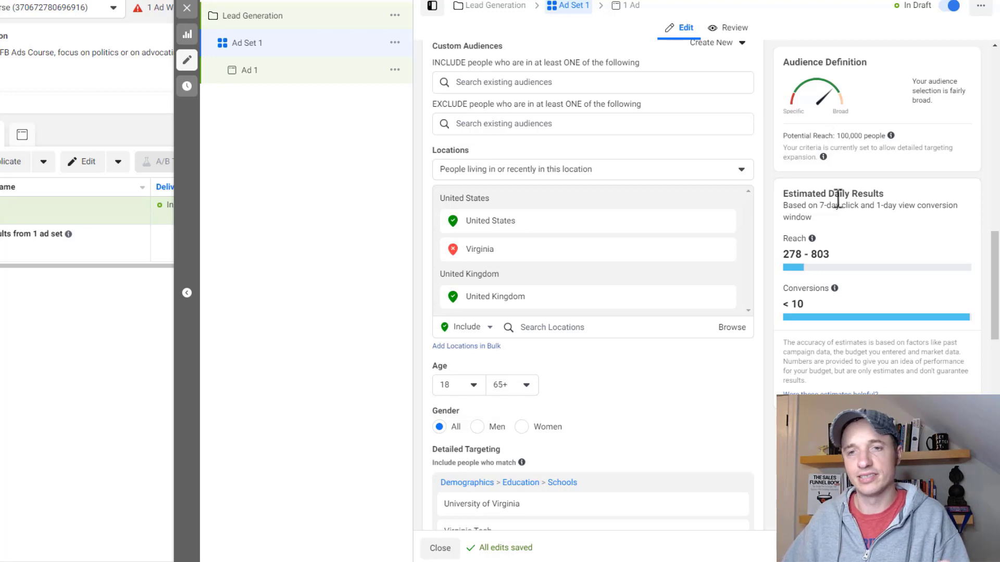
- Add the Leads (180 Days) website audience back to the excluded custom audiences
{"action": "scroll", "coordinate": [839, 192], "scroll_direction": "up", "scroll_amount": 1}
{"action": "left_click", "coordinate": [596, 182]}
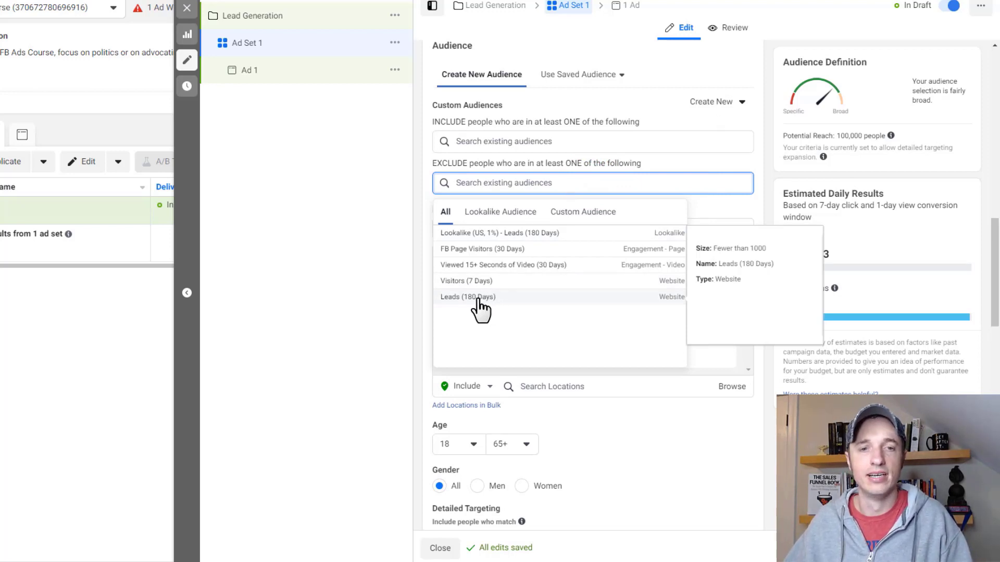
{"action": "left_click", "coordinate": [891, 136]}
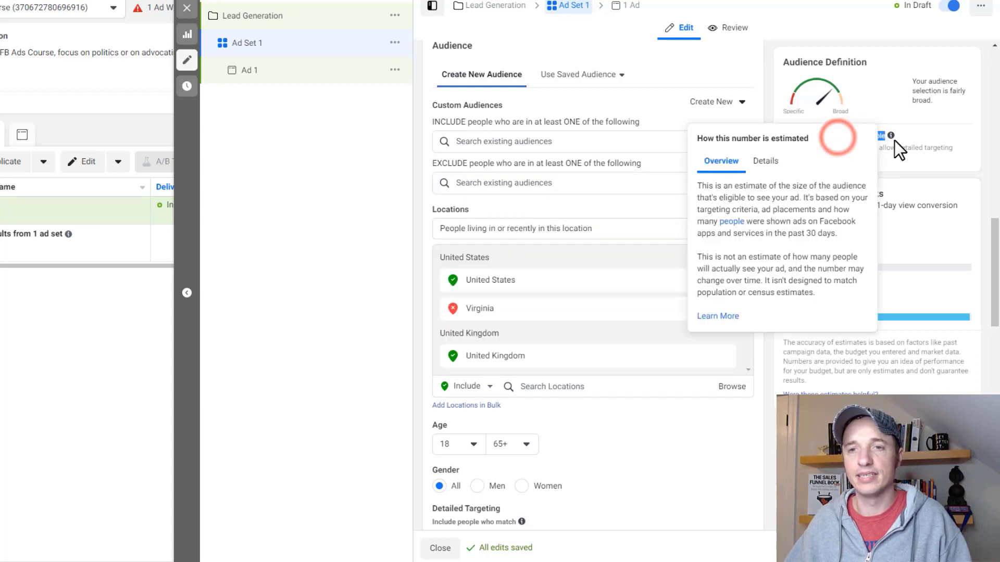
{"action": "left_click", "coordinate": [532, 188]}
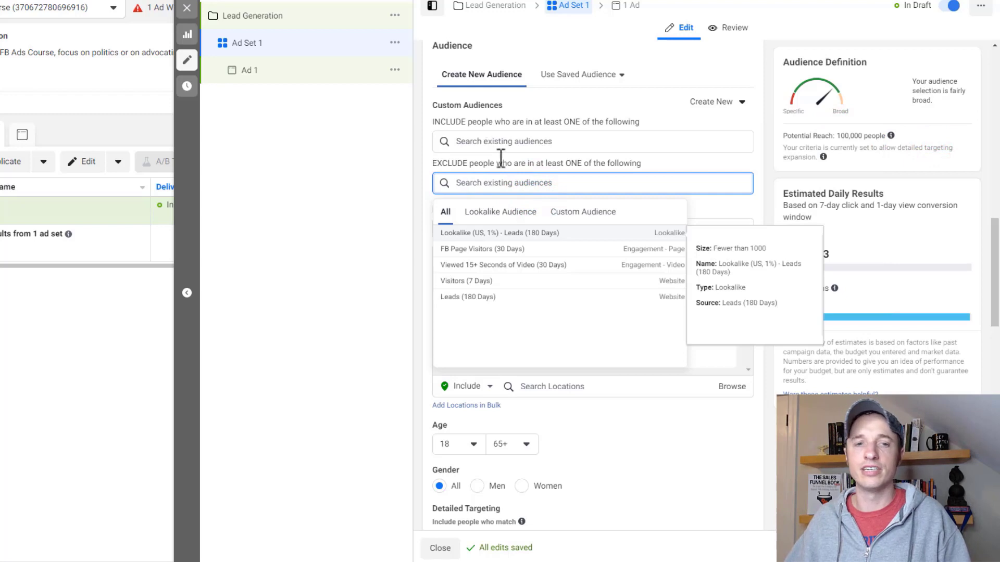
{"action": "left_click", "coordinate": [471, 298]}
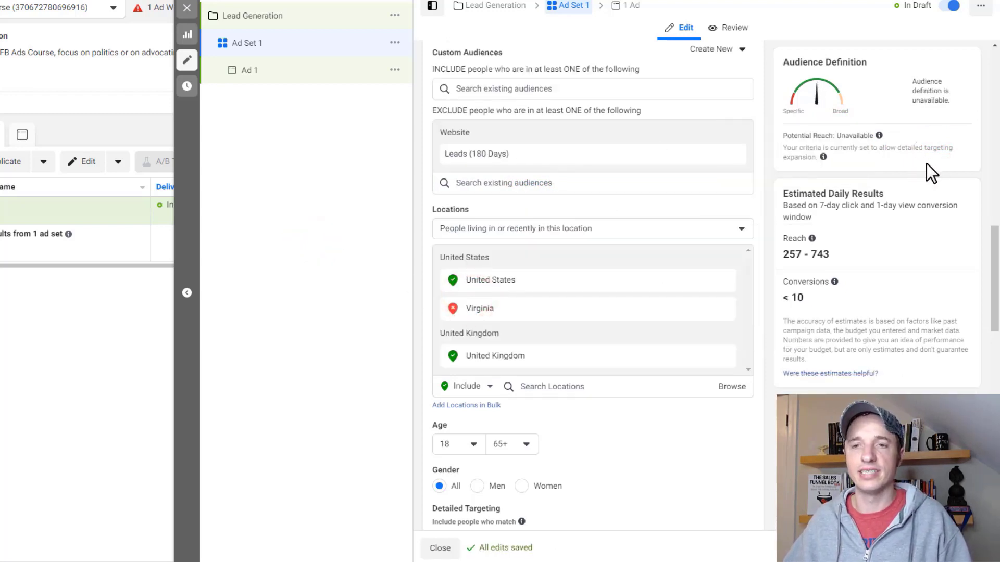
- Turn off Detailed Targeting Expansion for the ad set's audience
{"action": "scroll", "coordinate": [526, 193], "scroll_direction": "down", "scroll_amount": 2}
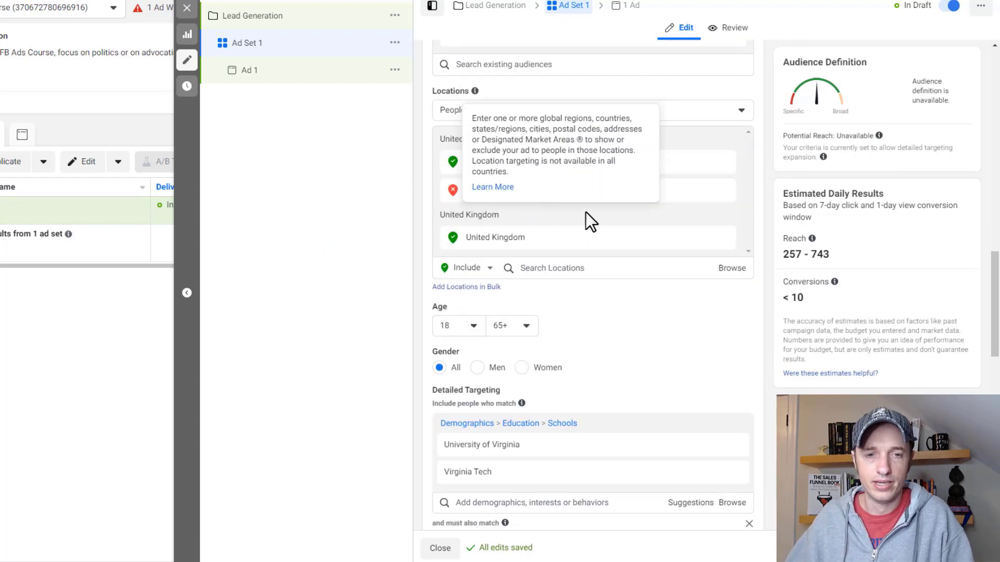
{"action": "scroll", "coordinate": [571, 413], "scroll_direction": "down", "scroll_amount": 9}
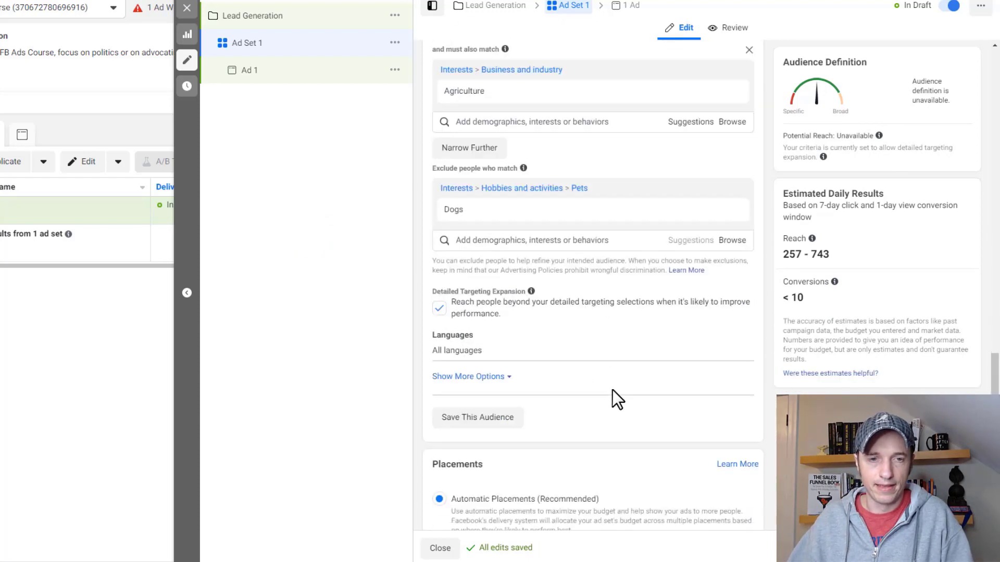
{"action": "left_click_drag", "start_coordinate": [427, 235], "coordinate": [447, 236]}
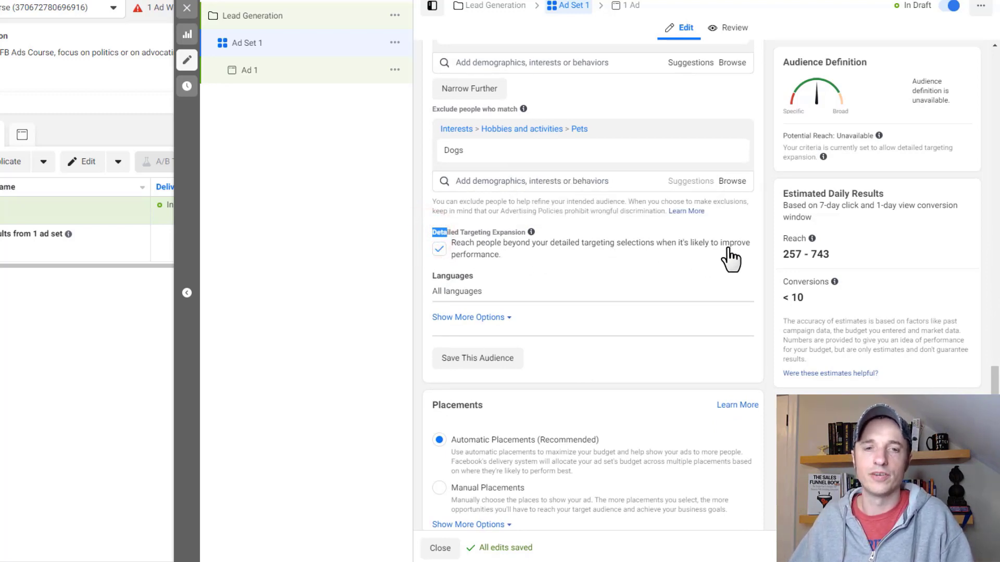
{"action": "left_click", "coordinate": [439, 249]}
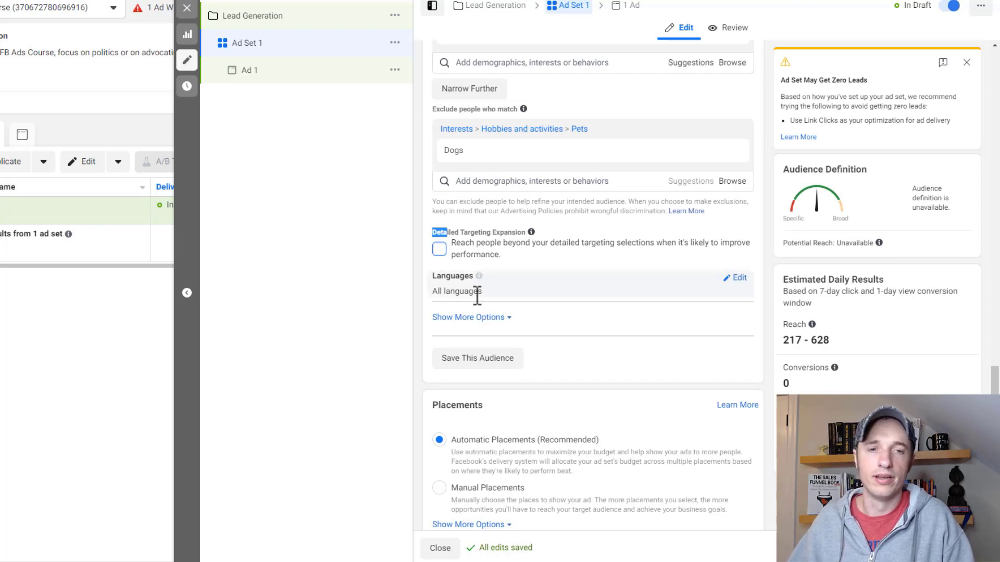
- Set the audience's language to English (All)
{"action": "left_click", "coordinate": [735, 278]}
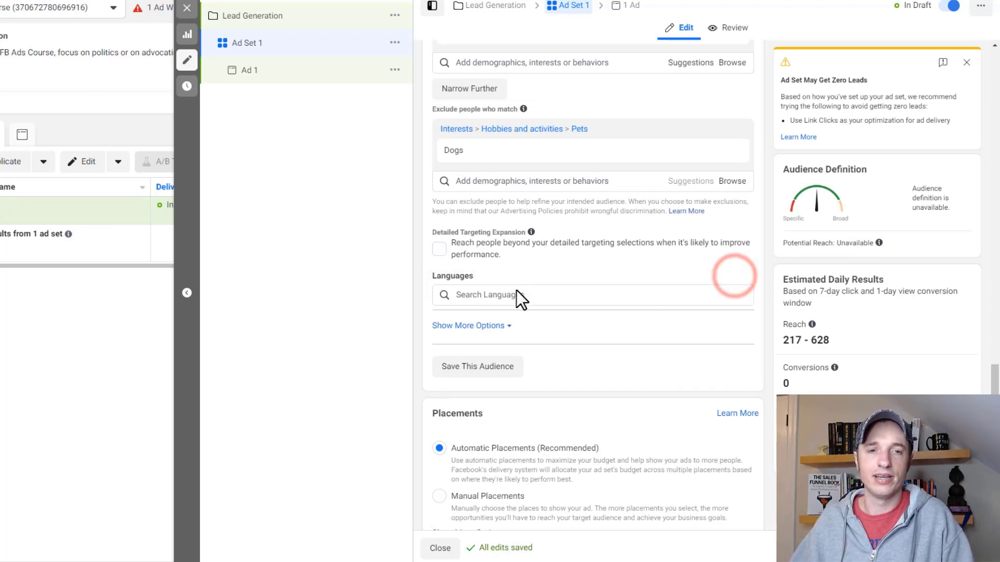
{"action": "type", "text": "engli"}
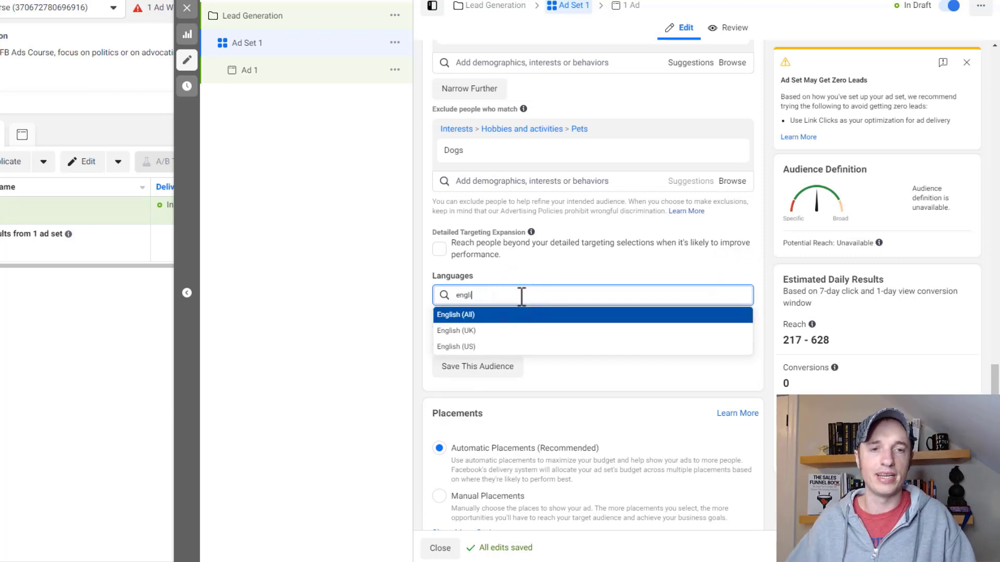
{"action": "left_click", "coordinate": [487, 315]}
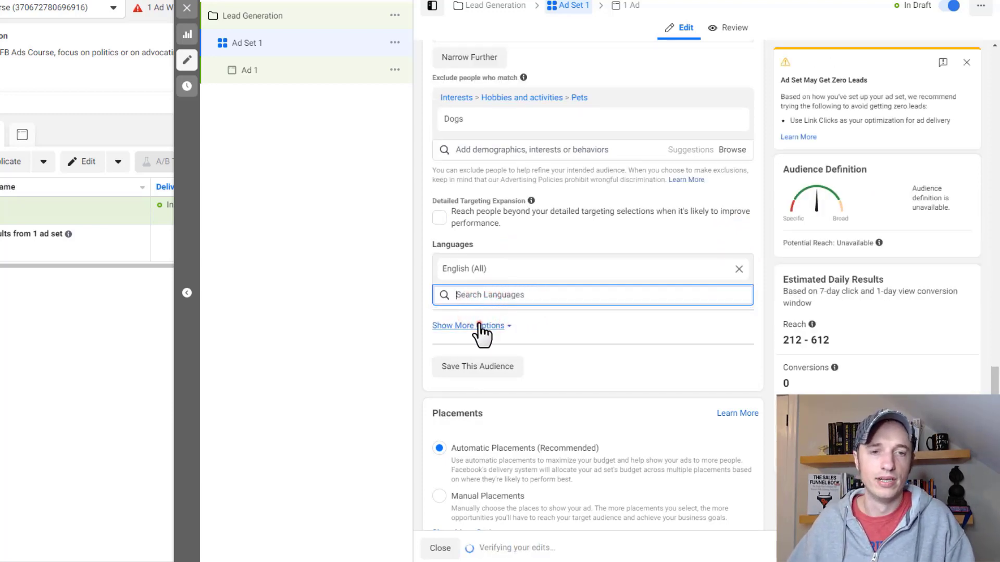
- Reveal the audience's additional options and review the available connection types without choosing one
{"action": "left_click", "coordinate": [479, 325]}
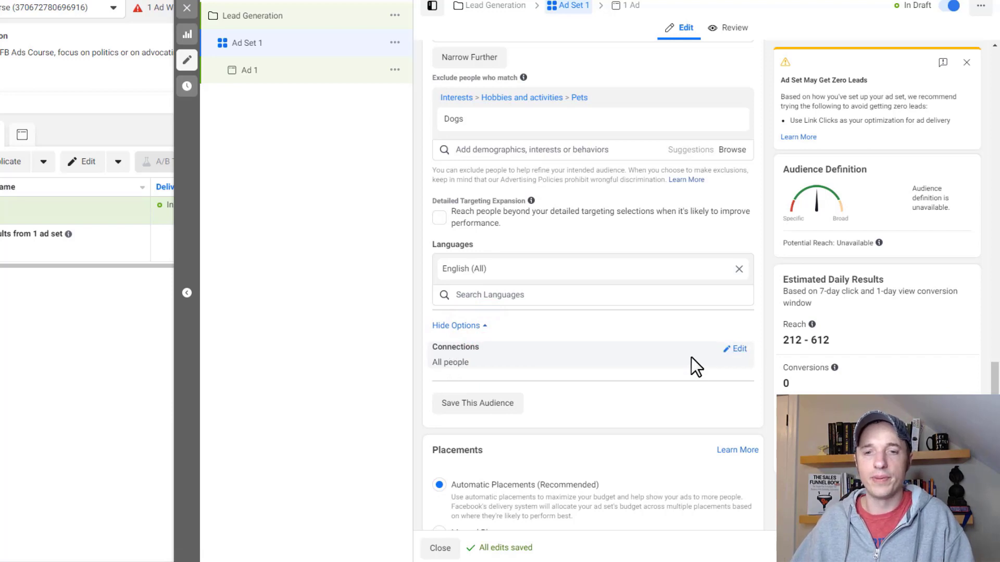
{"action": "left_click", "coordinate": [739, 350]}
{"action": "scroll", "coordinate": [625, 344], "scroll_direction": "down", "scroll_amount": 3}
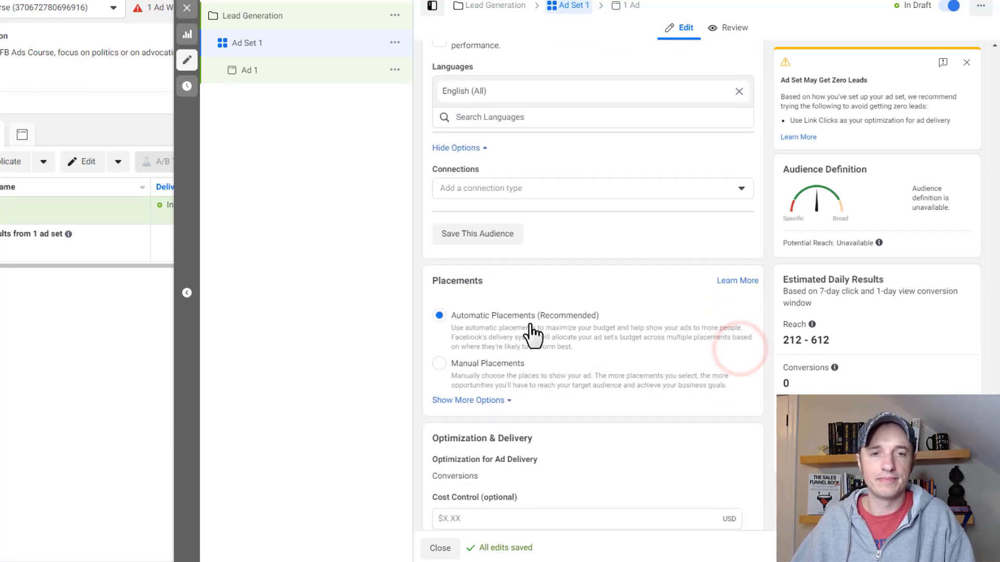
{"action": "left_click", "coordinate": [587, 190]}
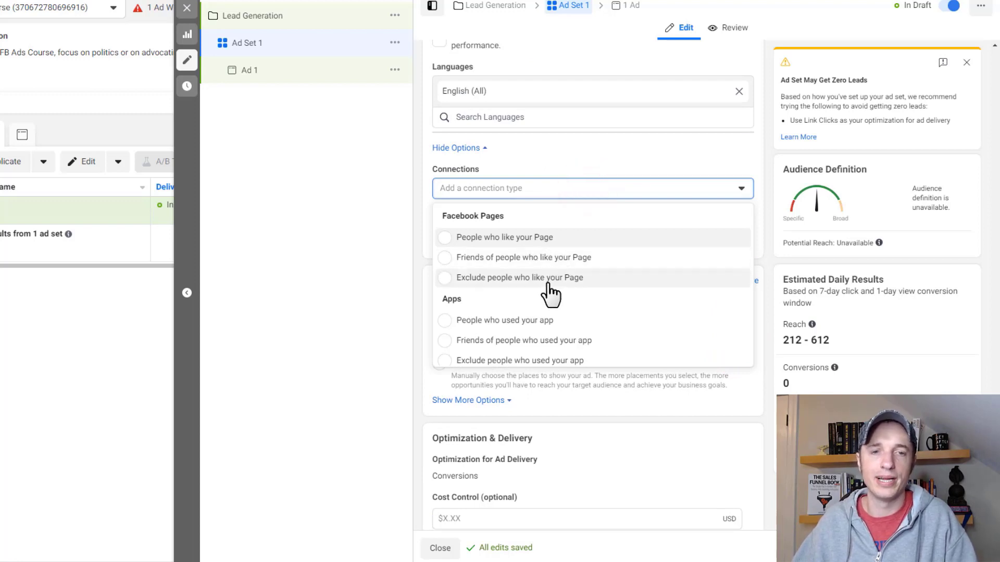
{"action": "left_click", "coordinate": [586, 175]}
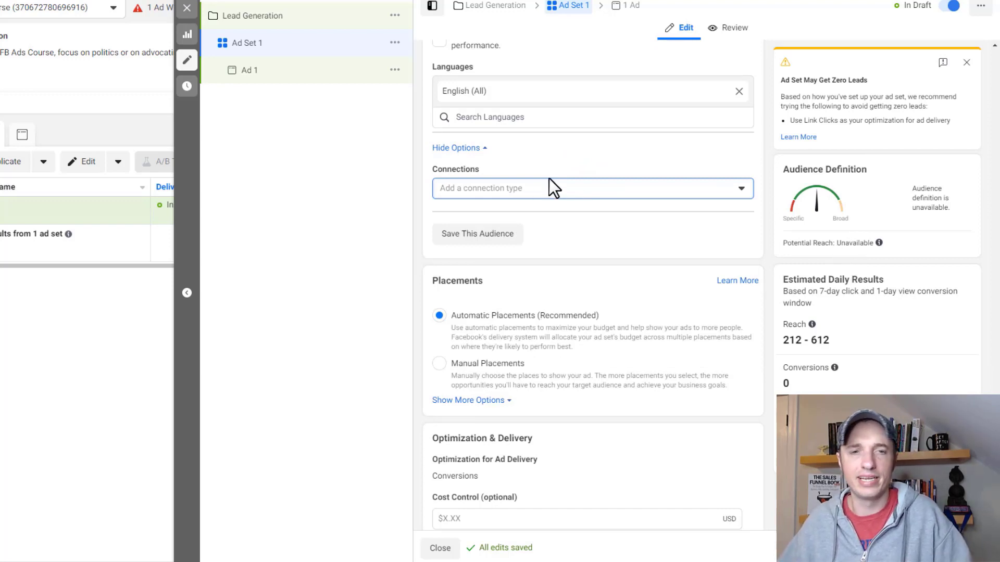
- Switch the ad set to Manual Placements to view the platforms and feeds, and return it to Automatic Placements
{"action": "scroll", "coordinate": [527, 237], "scroll_direction": "down", "scroll_amount": 1}
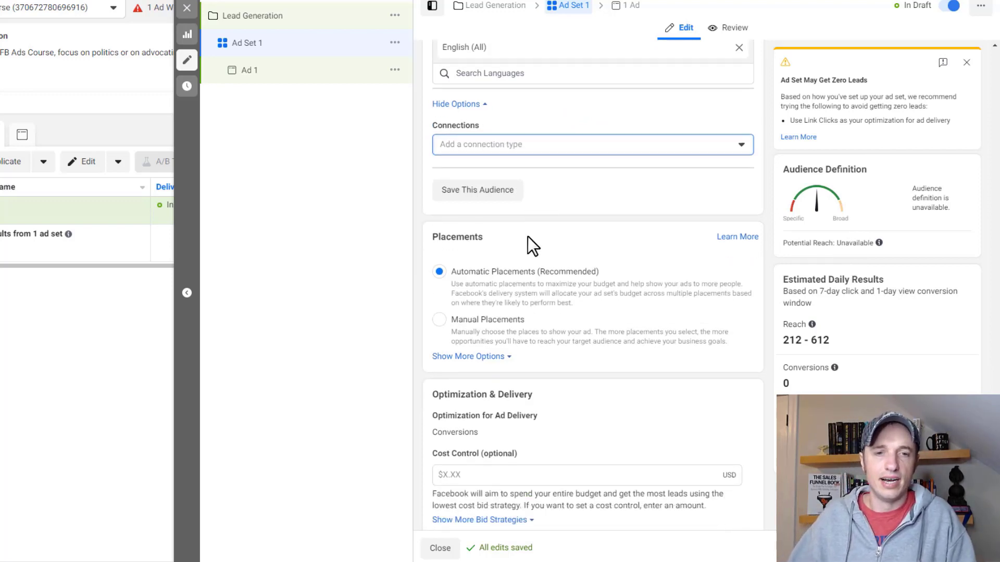
{"action": "scroll", "coordinate": [487, 188], "scroll_direction": "up", "scroll_amount": 3}
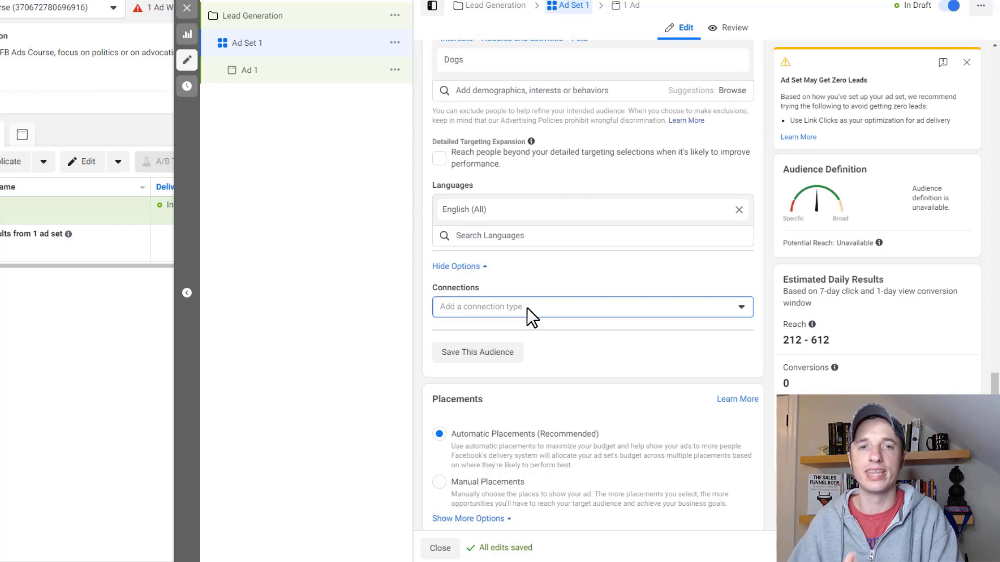
{"action": "scroll", "coordinate": [527, 308], "scroll_direction": "up", "scroll_amount": 5}
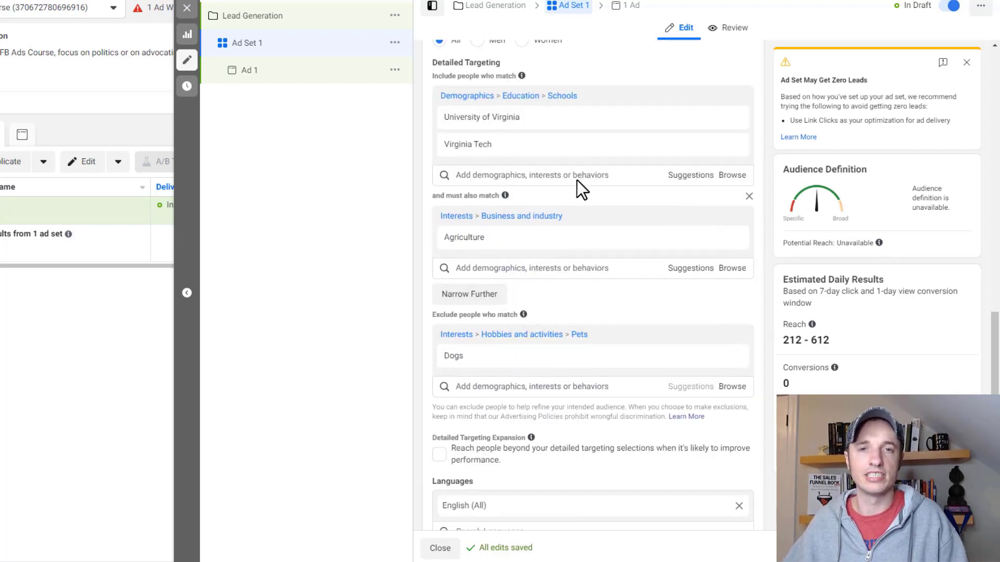
{"action": "scroll", "coordinate": [577, 180], "scroll_direction": "down", "scroll_amount": 10}
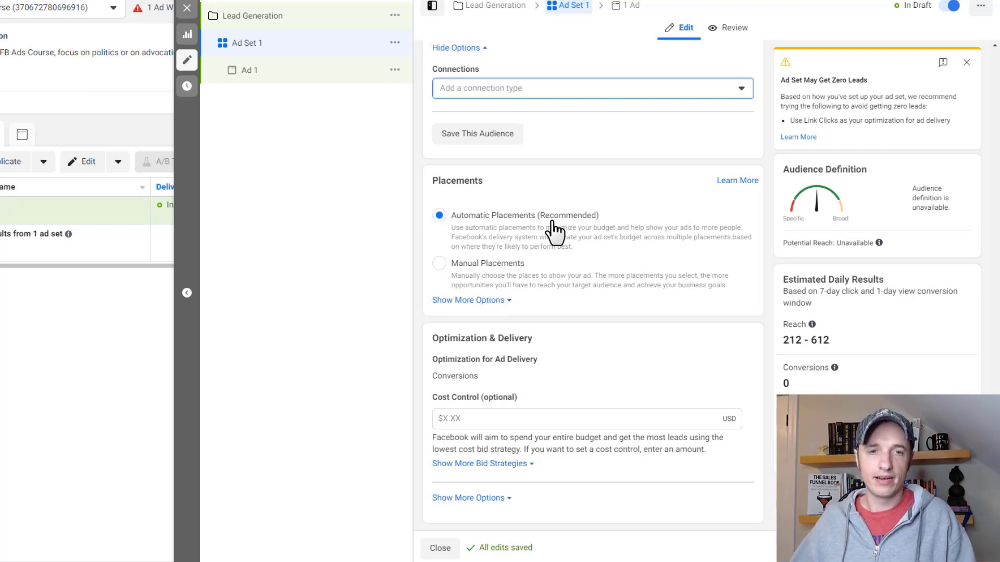
{"action": "left_click", "coordinate": [438, 269]}
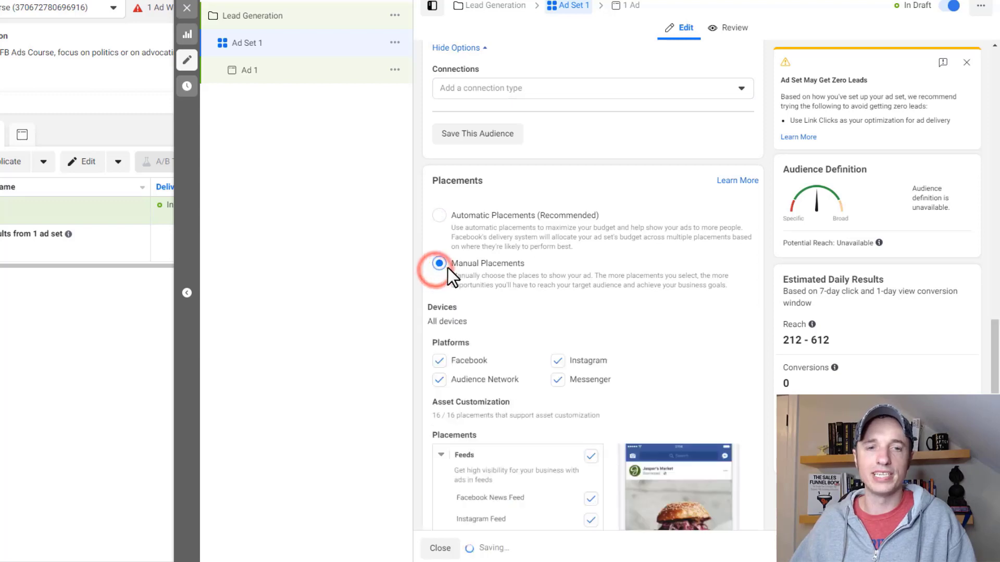
{"action": "scroll", "coordinate": [571, 319], "scroll_direction": "down", "scroll_amount": 2}
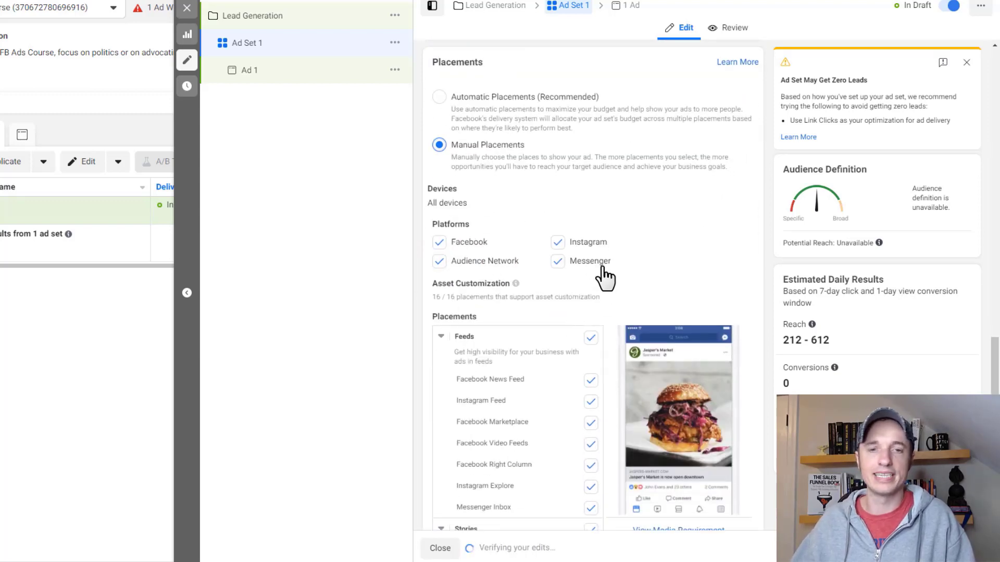
{"action": "scroll", "coordinate": [494, 219], "scroll_direction": "up", "scroll_amount": 1}
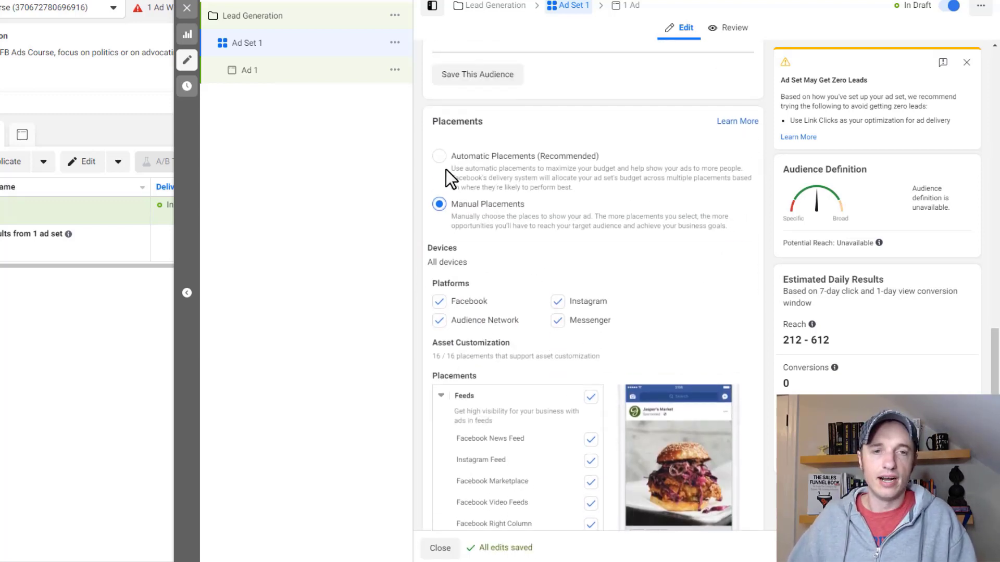
{"action": "left_click", "coordinate": [440, 157]}
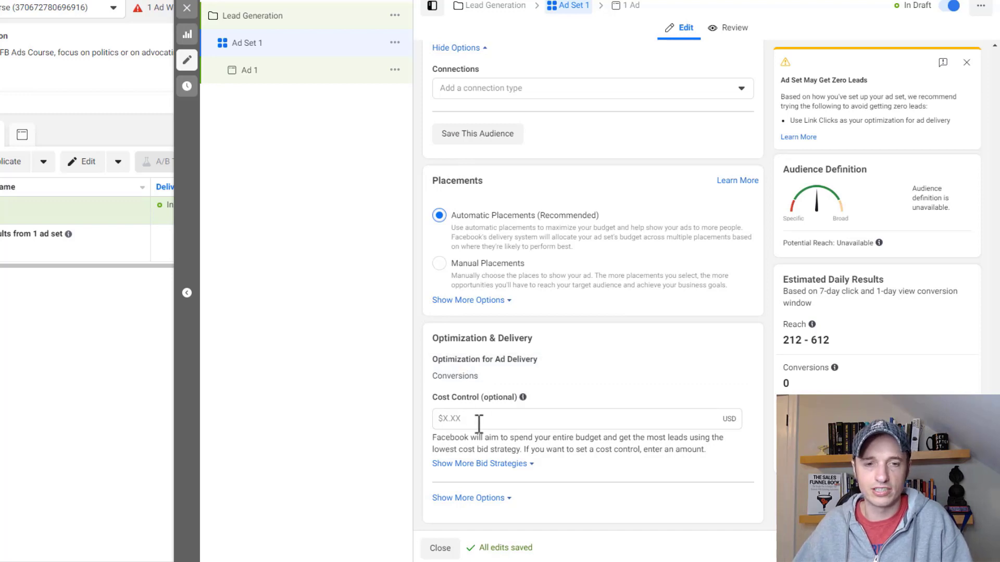
- Expand the extra Optimization & Delivery options and review the conversion window, charging and delivery type settings
{"action": "left_click", "coordinate": [489, 500]}
{"action": "scroll", "coordinate": [496, 496], "scroll_direction": "down", "scroll_amount": 2}
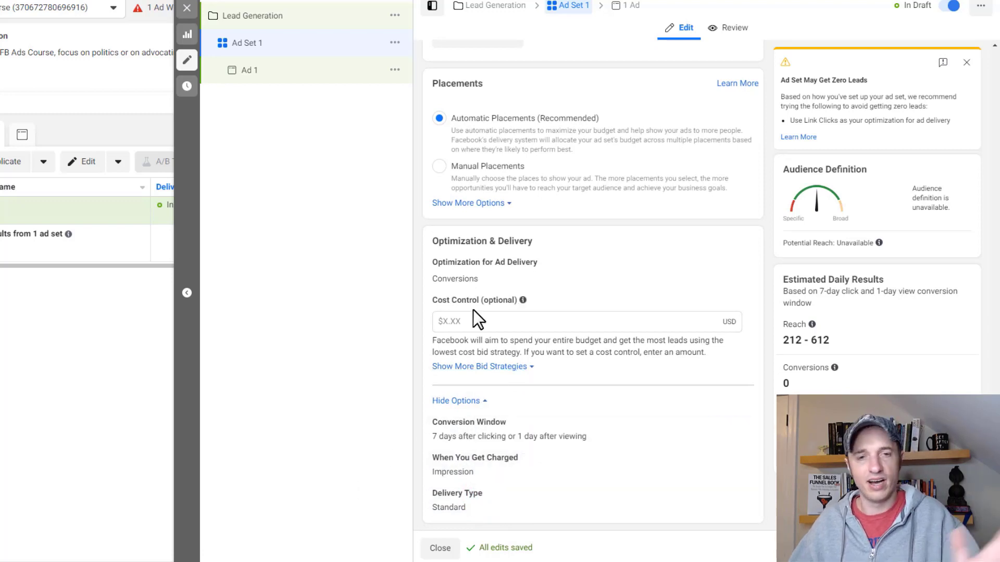
{"action": "scroll", "coordinate": [508, 377], "scroll_direction": "up", "scroll_amount": 2}
{"action": "scroll", "coordinate": [513, 386], "scroll_direction": "down", "scroll_amount": 2}
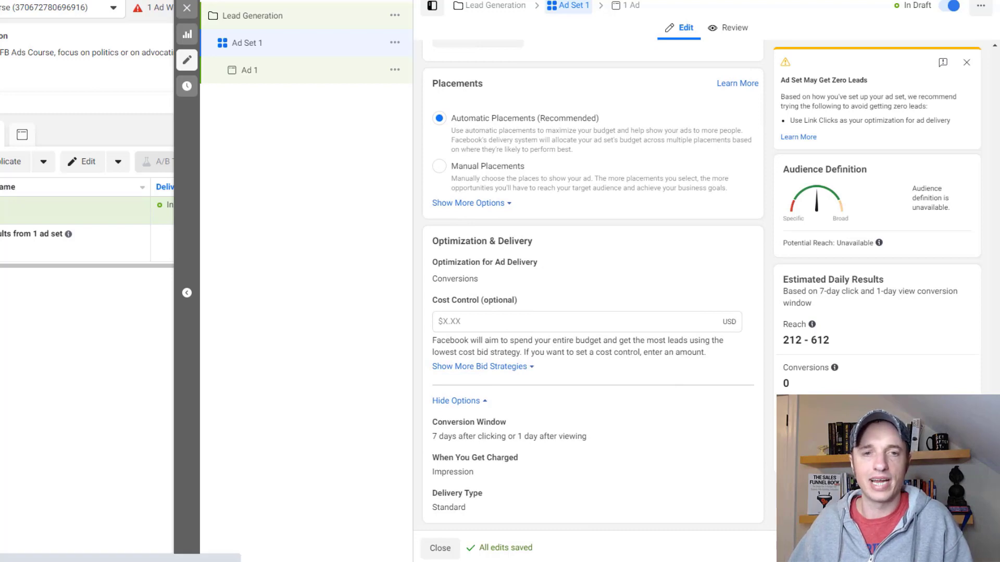
- Proceed to the Ad 1 settings and review the ad name and Facebook Page identity
{"action": "left_click", "coordinate": [967, 549]}
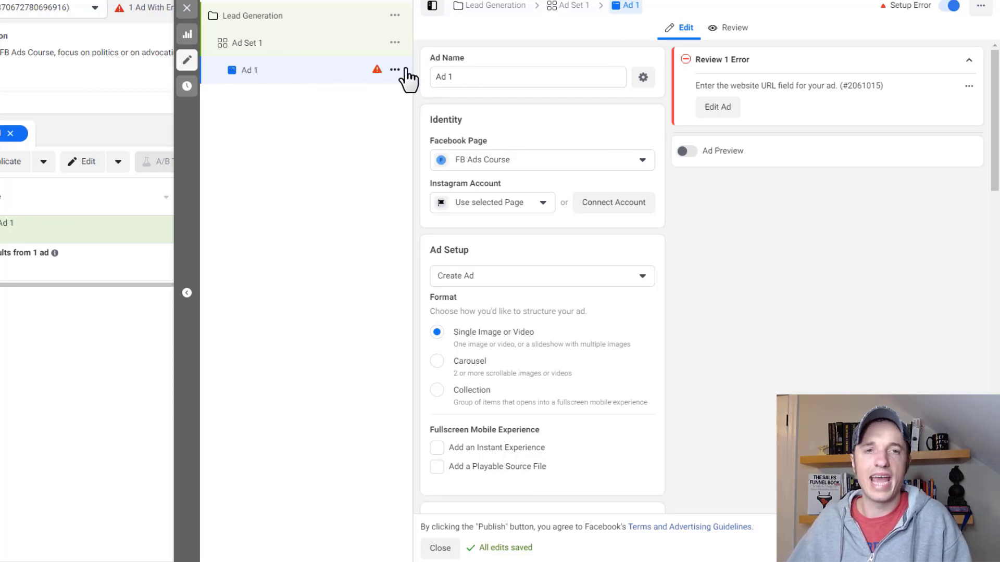
{"action": "triple_click", "coordinate": [504, 78]}
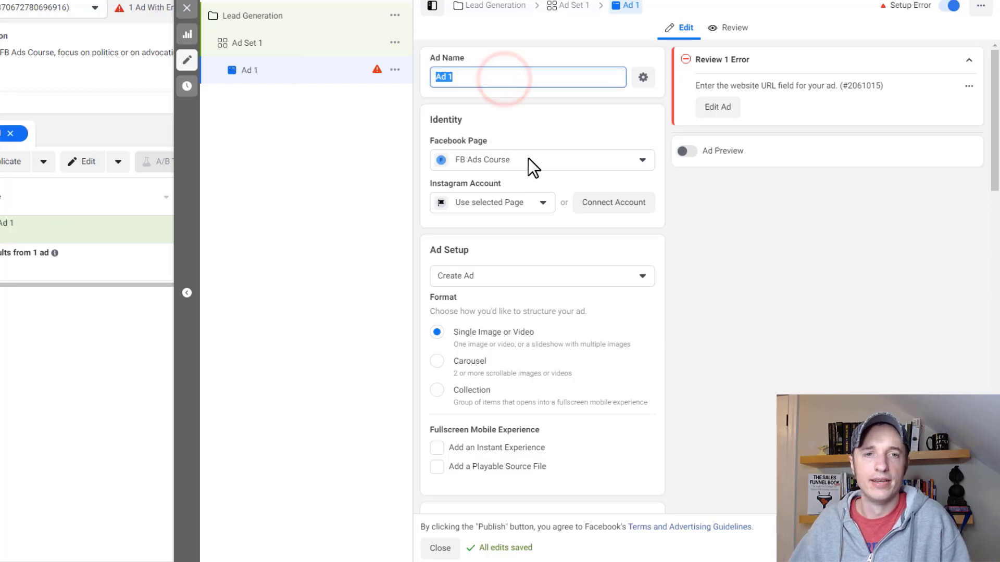
{"action": "scroll", "coordinate": [528, 158], "scroll_direction": "down", "scroll_amount": 1}
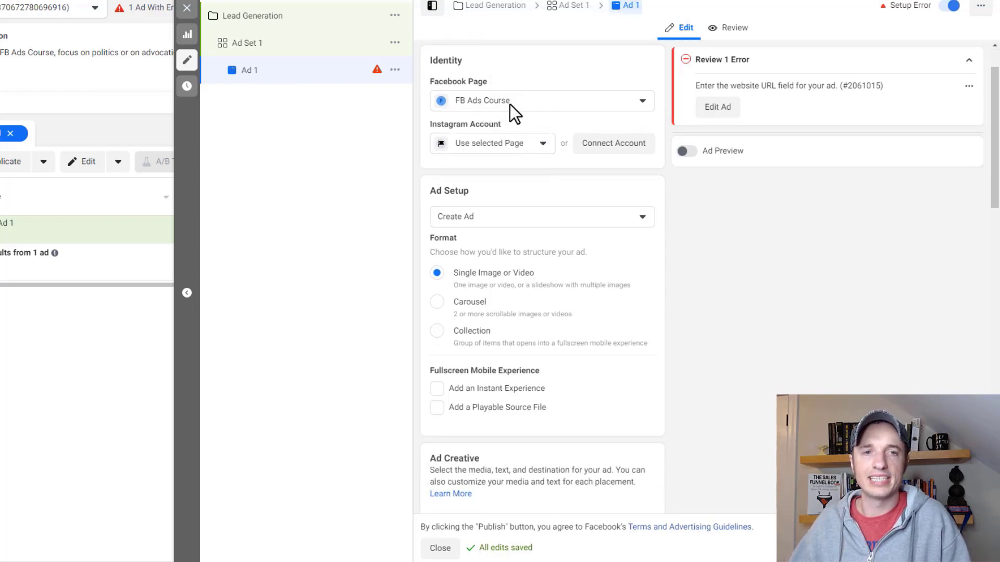
- Review the Facebook Page and Instagram account choices in Ad 1's identity settings, keeping Use selected Page
{"action": "left_click", "coordinate": [510, 104]}
{"action": "left_click", "coordinate": [513, 205]}
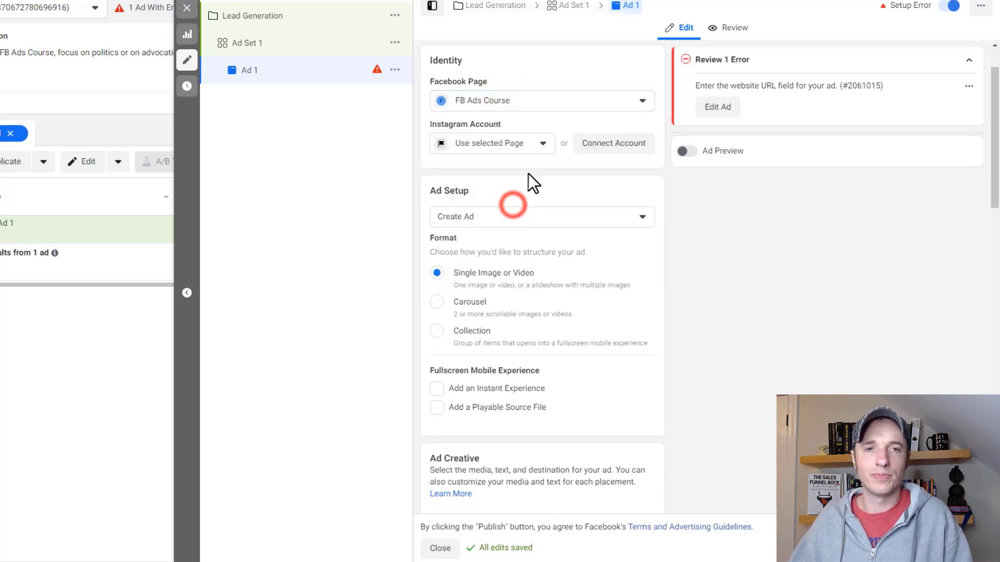
{"action": "left_click", "coordinate": [532, 143]}
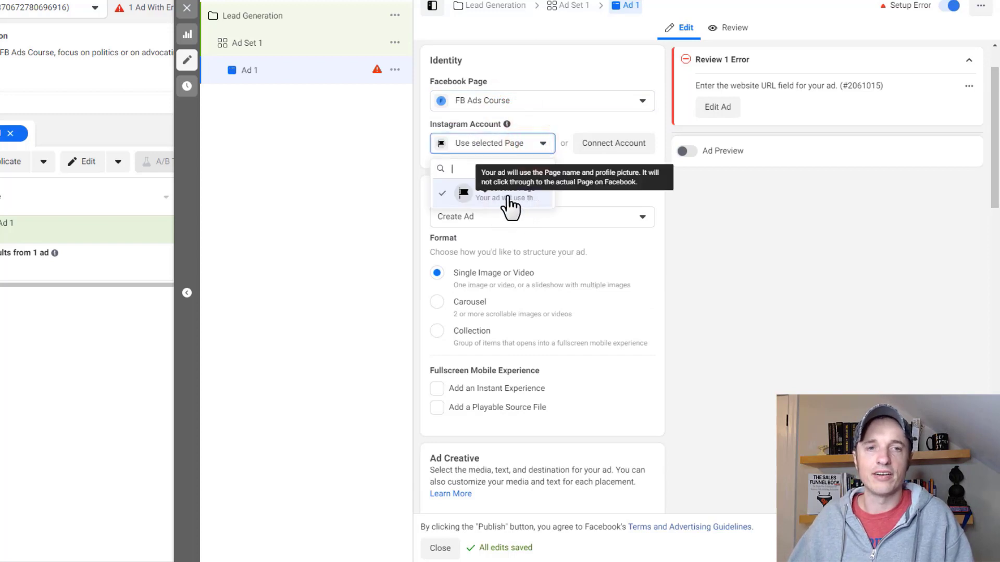
{"action": "left_click", "coordinate": [380, 186]}
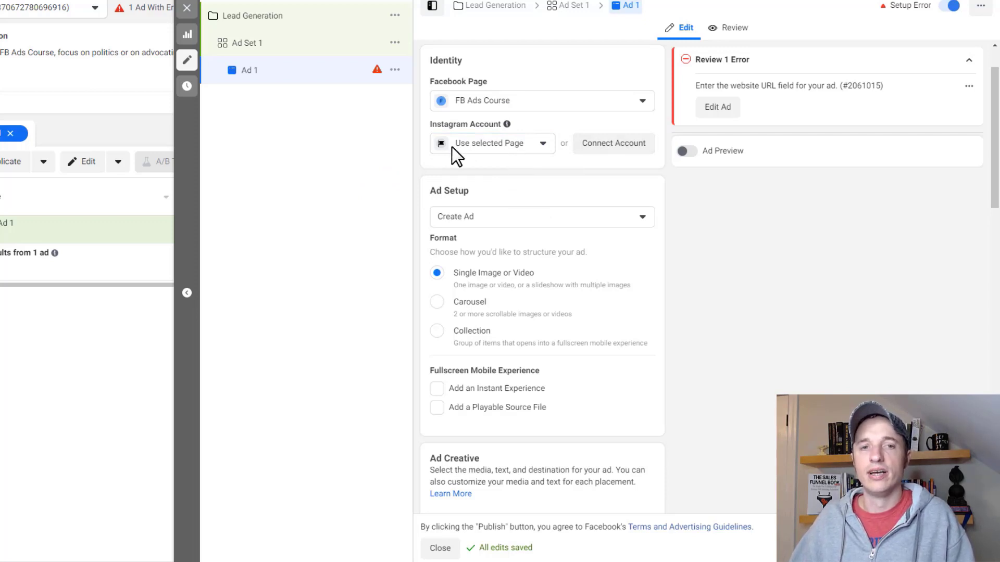
{"action": "left_click", "coordinate": [501, 146]}
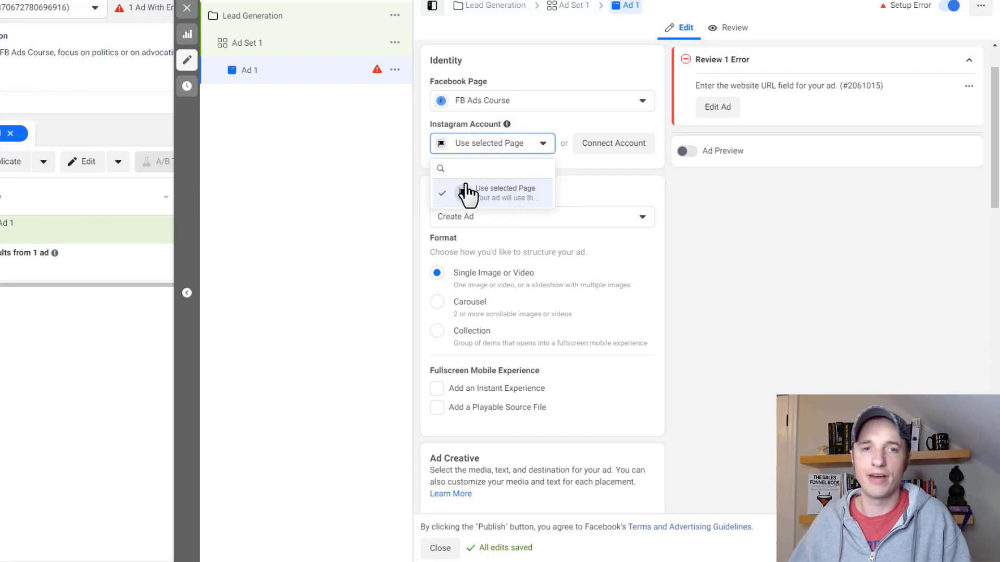
{"action": "left_click", "coordinate": [415, 173]}
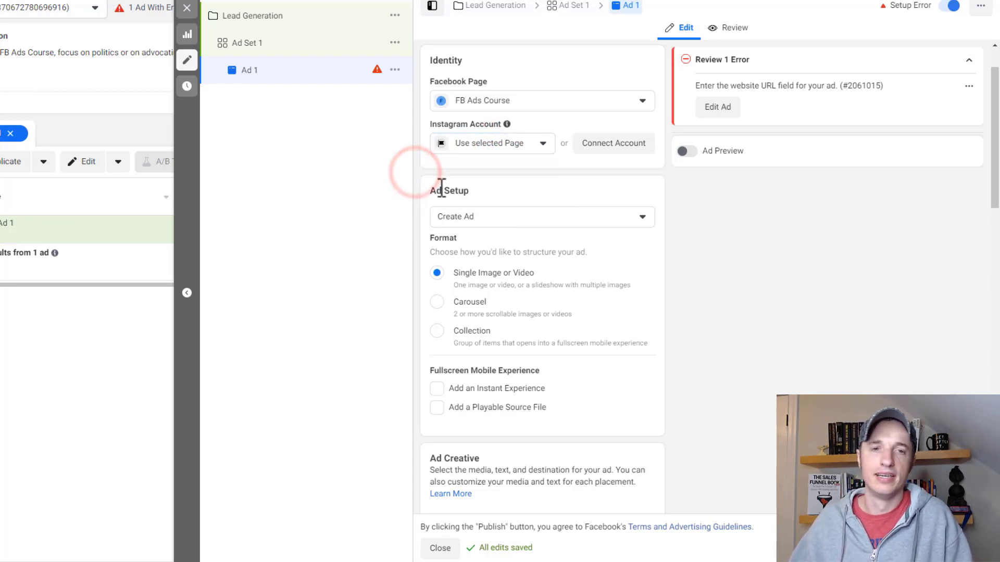
- Try the Use Existing Post option in the ad setup and return it to Create Ad
{"action": "left_click", "coordinate": [477, 217]}
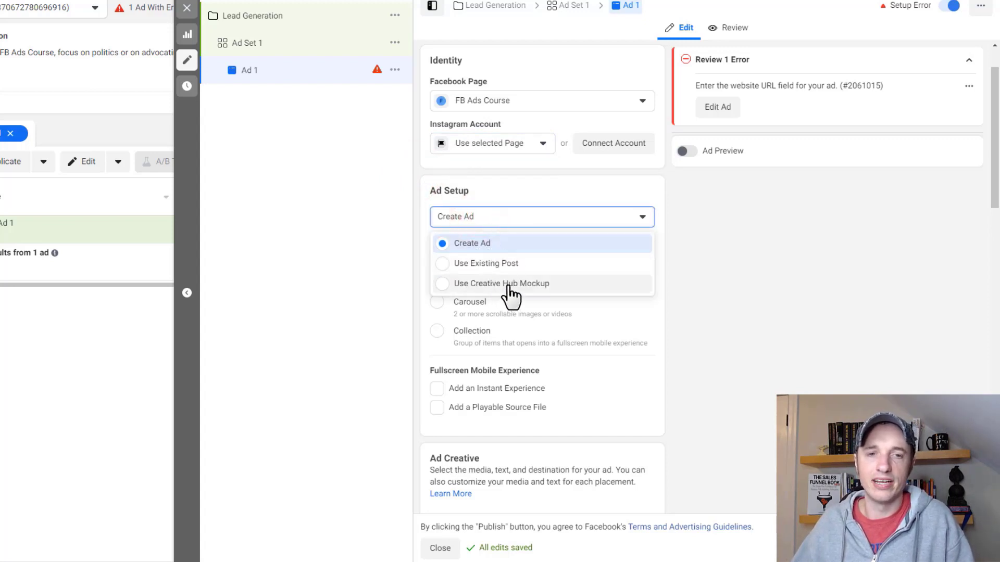
{"action": "left_click", "coordinate": [482, 243]}
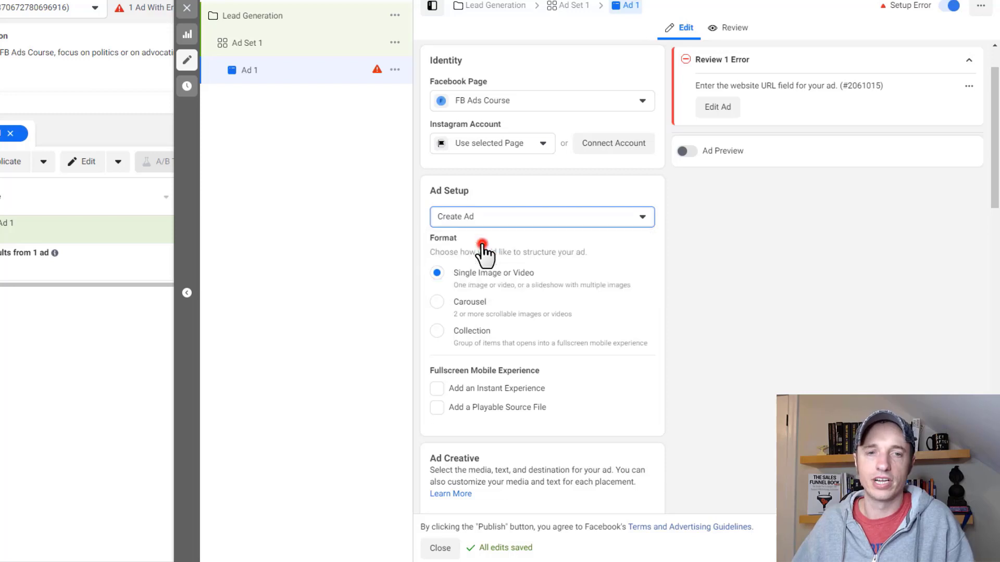
{"action": "left_click", "coordinate": [515, 217]}
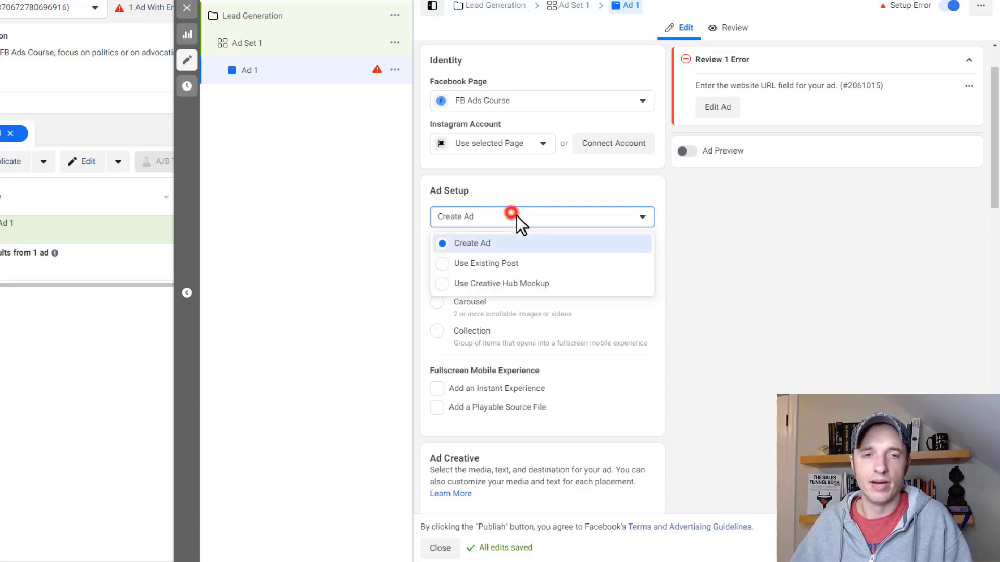
{"action": "left_click", "coordinate": [475, 262]}
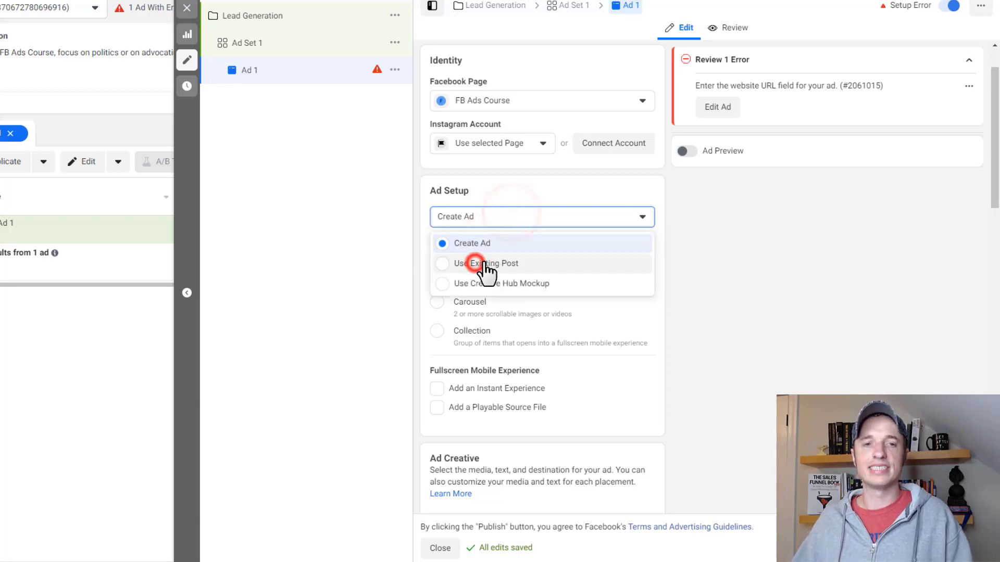
{"action": "left_click", "coordinate": [498, 221]}
{"action": "left_click", "coordinate": [480, 242]}
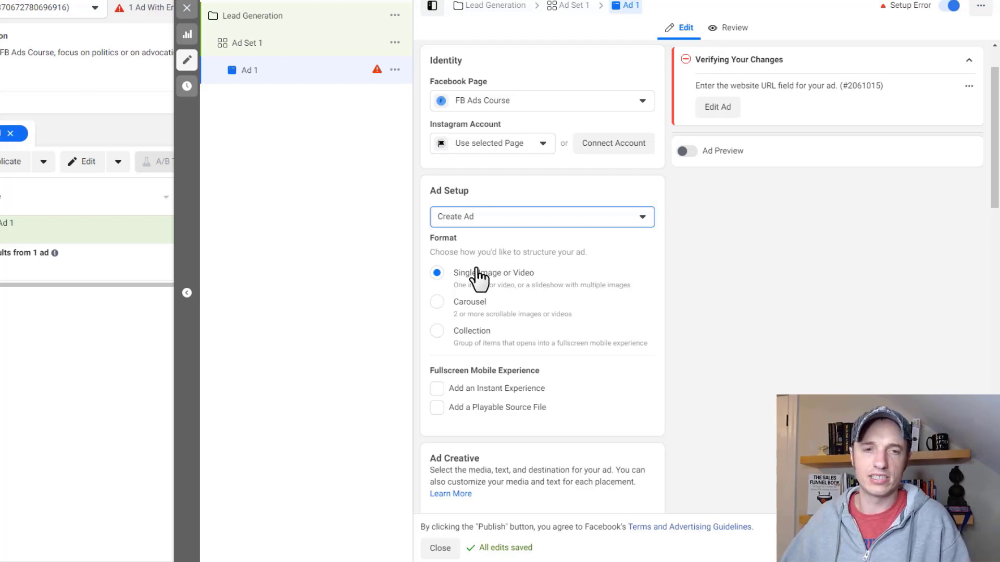
- Review the ad format and fullscreen mobile experience options down to the ad creative fields
{"action": "scroll", "coordinate": [520, 271], "scroll_direction": "down", "scroll_amount": 4}
{"action": "mouse_move", "coordinate": [545, 193]}
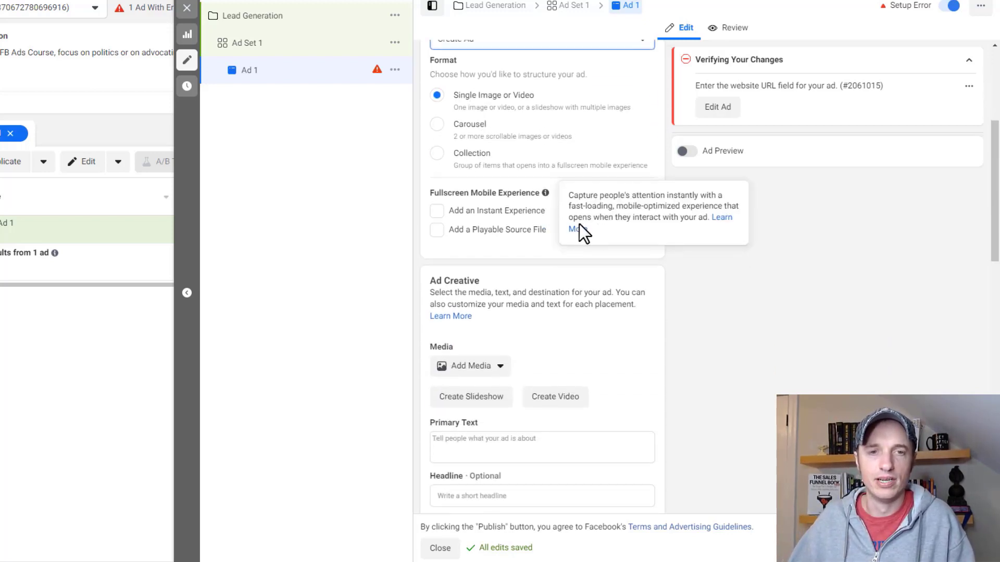
{"action": "scroll", "coordinate": [494, 167], "scroll_direction": "up", "scroll_amount": 2}
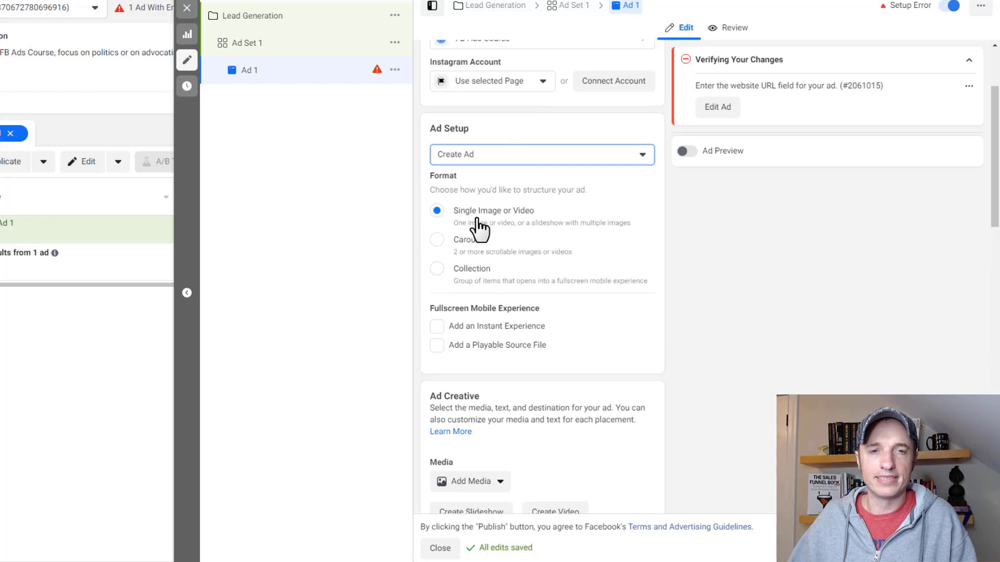
{"action": "scroll", "coordinate": [476, 227], "scroll_direction": "down", "scroll_amount": 1}
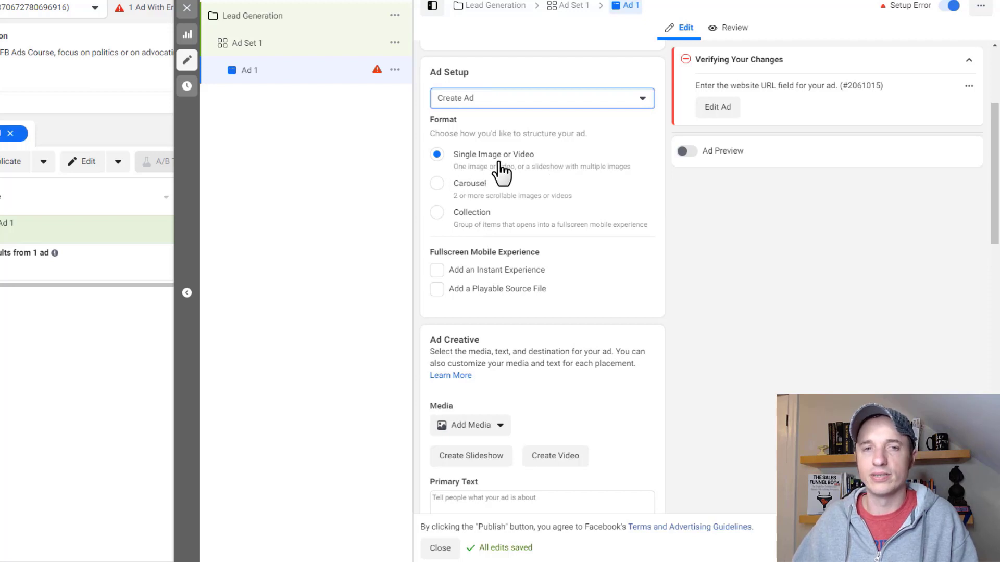
{"action": "scroll", "coordinate": [463, 200], "scroll_direction": "down", "scroll_amount": 1}
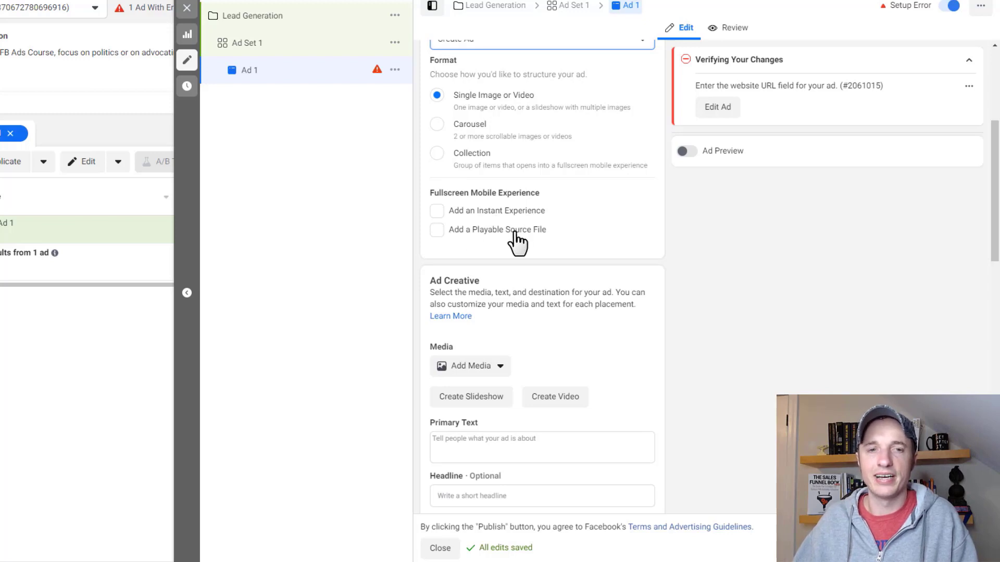
{"action": "scroll", "coordinate": [537, 198], "scroll_direction": "down", "scroll_amount": 2}
{"action": "scroll", "coordinate": [517, 146], "scroll_direction": "down", "scroll_amount": 1}
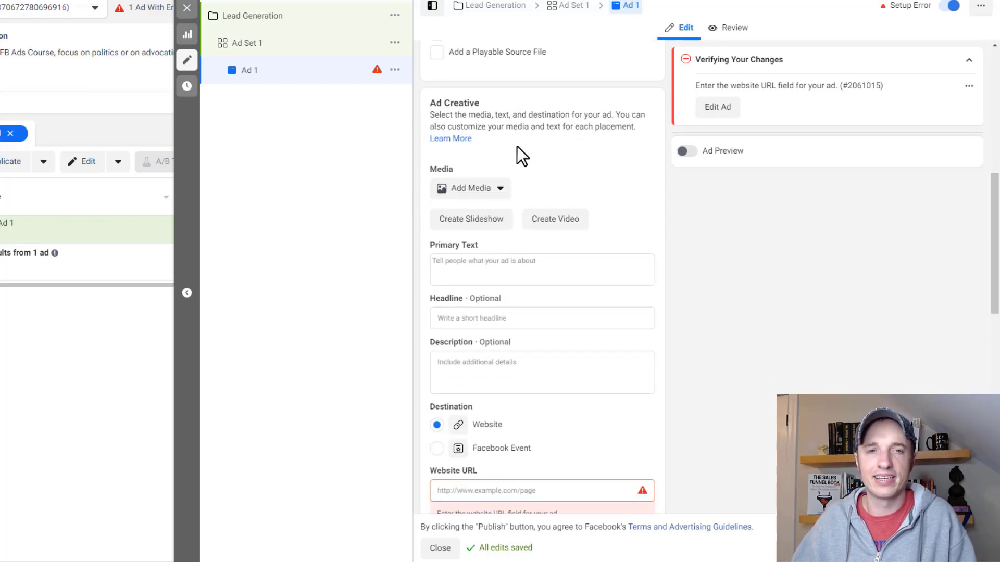
- Add the stock photo of the woman on a red background as the ad's image
{"action": "left_click", "coordinate": [484, 192]}
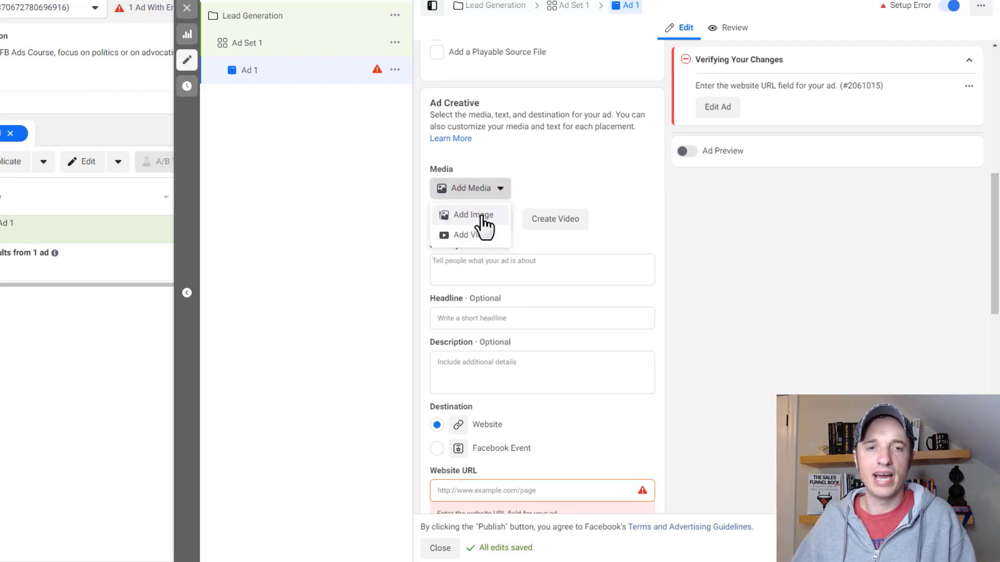
{"action": "left_click", "coordinate": [630, 159]}
{"action": "left_click", "coordinate": [471, 189]}
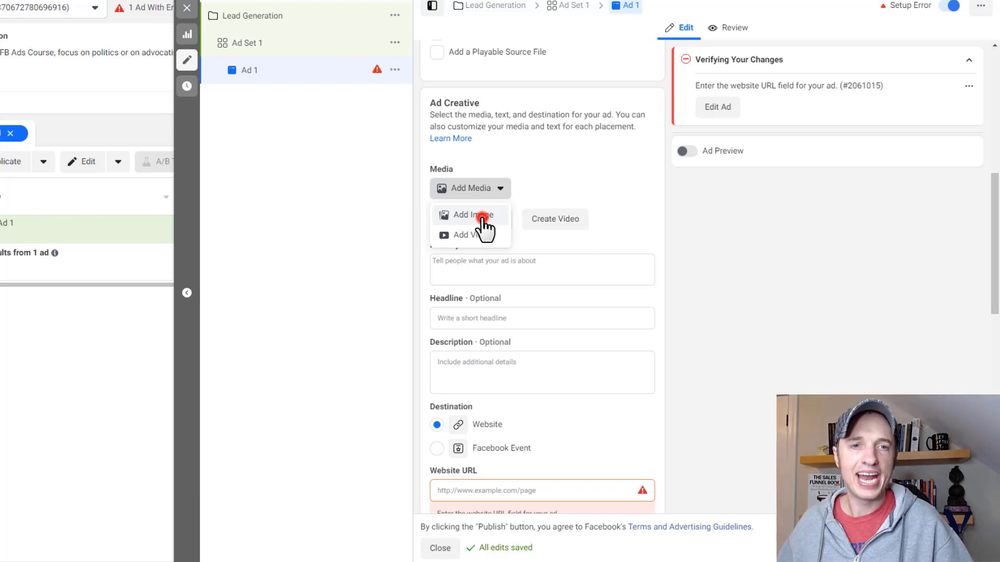
{"action": "left_click", "coordinate": [482, 218]}
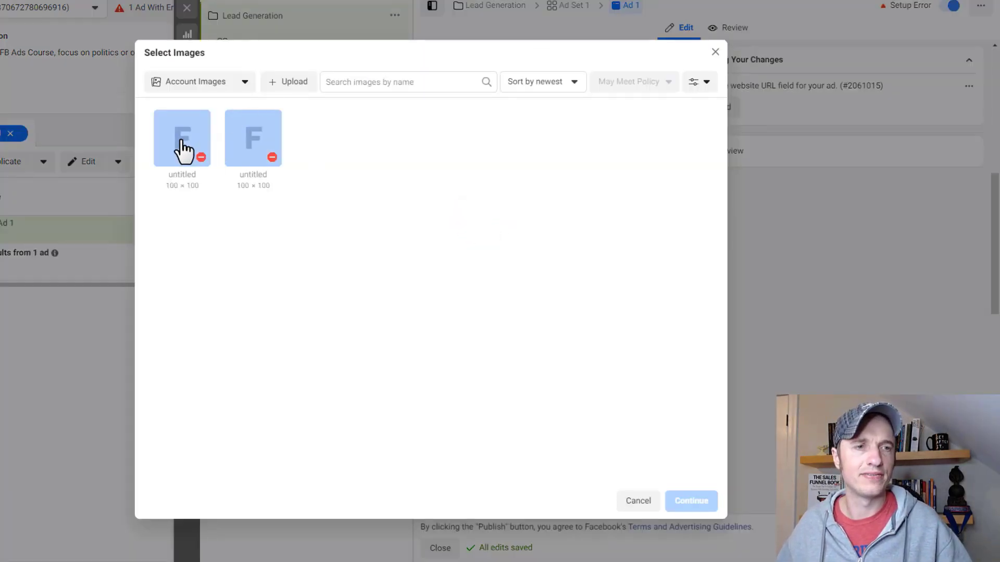
{"action": "left_click", "coordinate": [216, 82]}
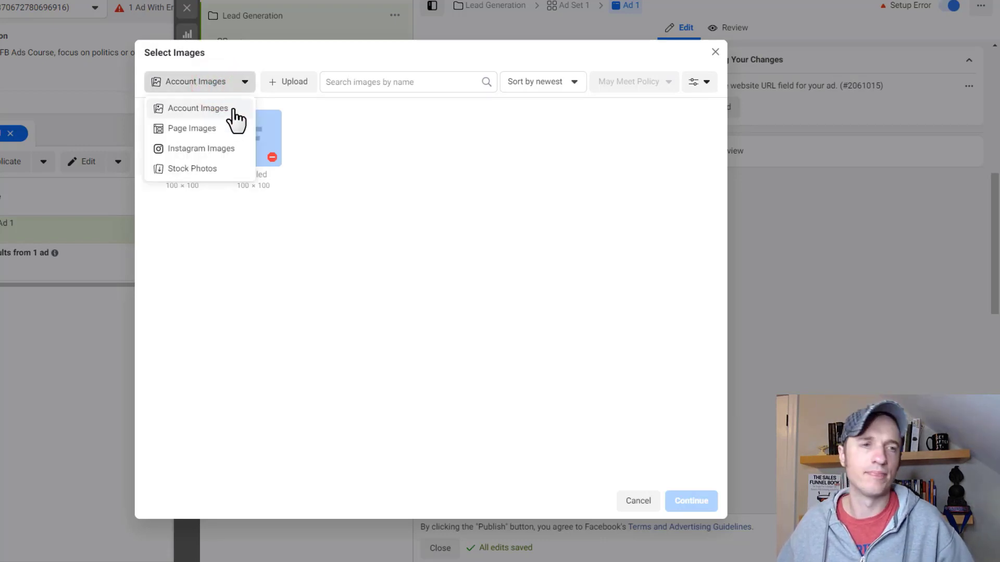
{"action": "left_click", "coordinate": [208, 171]}
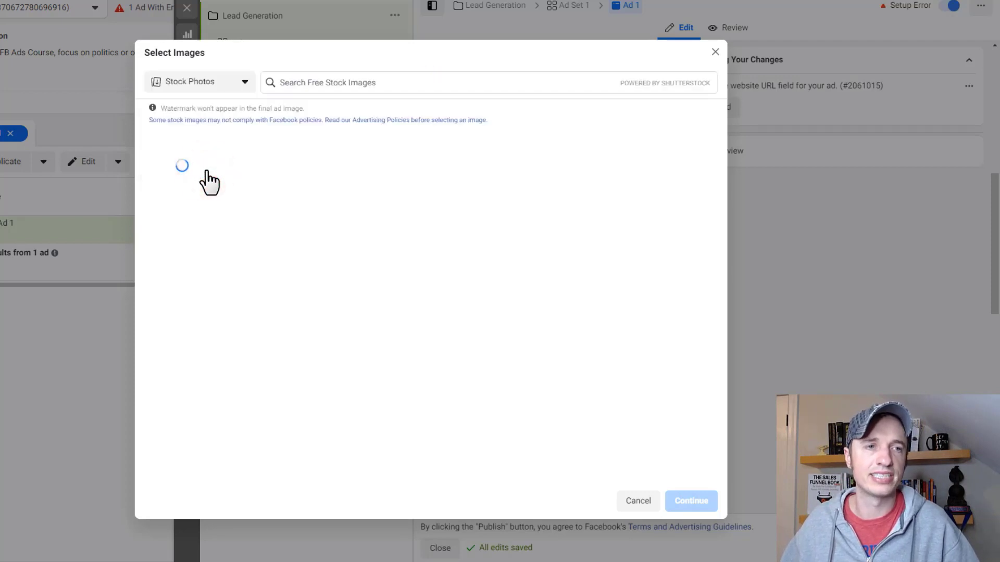
{"action": "left_click", "coordinate": [231, 85]}
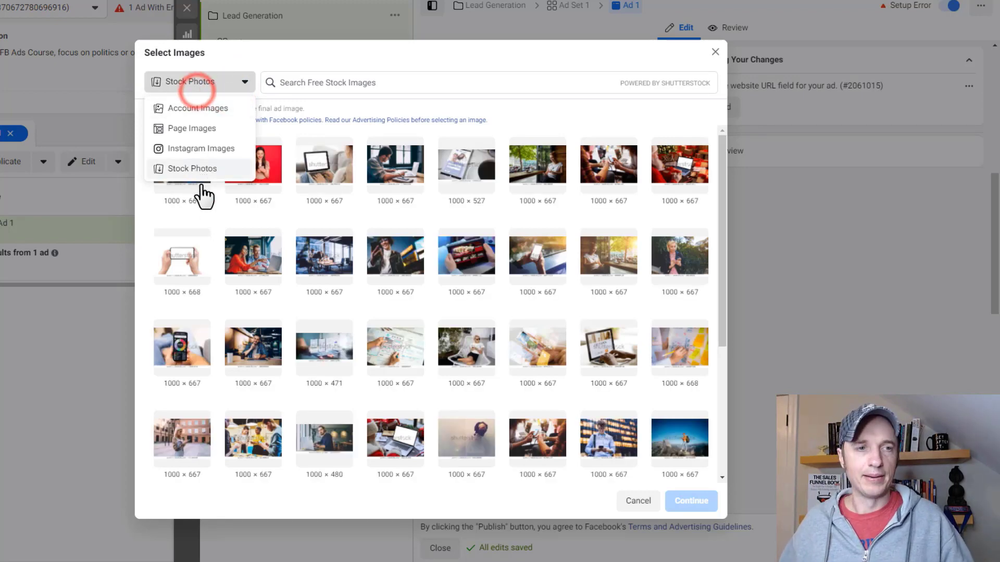
{"action": "left_click", "coordinate": [297, 61]}
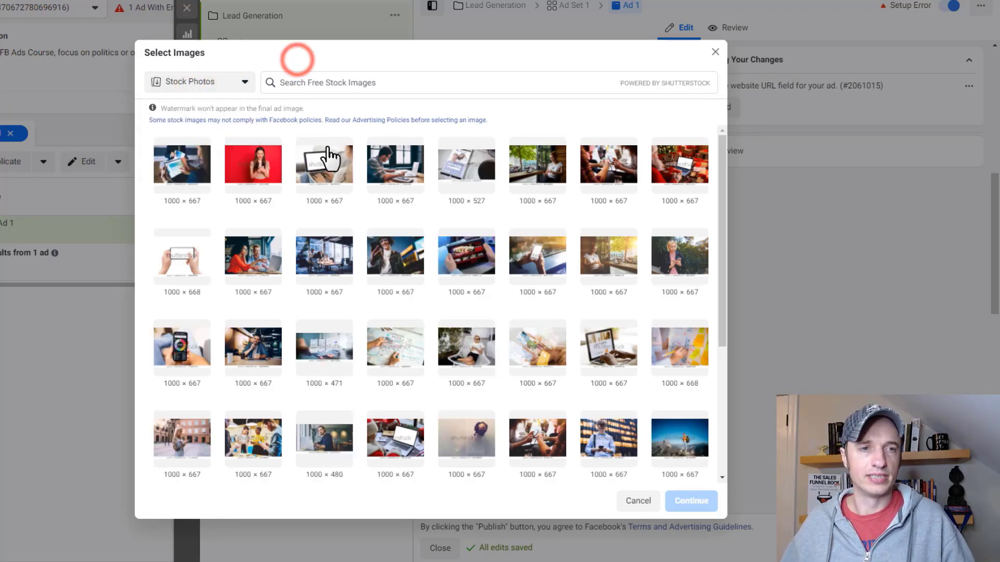
{"action": "left_click", "coordinate": [272, 176]}
{"action": "left_click", "coordinate": [686, 501]}
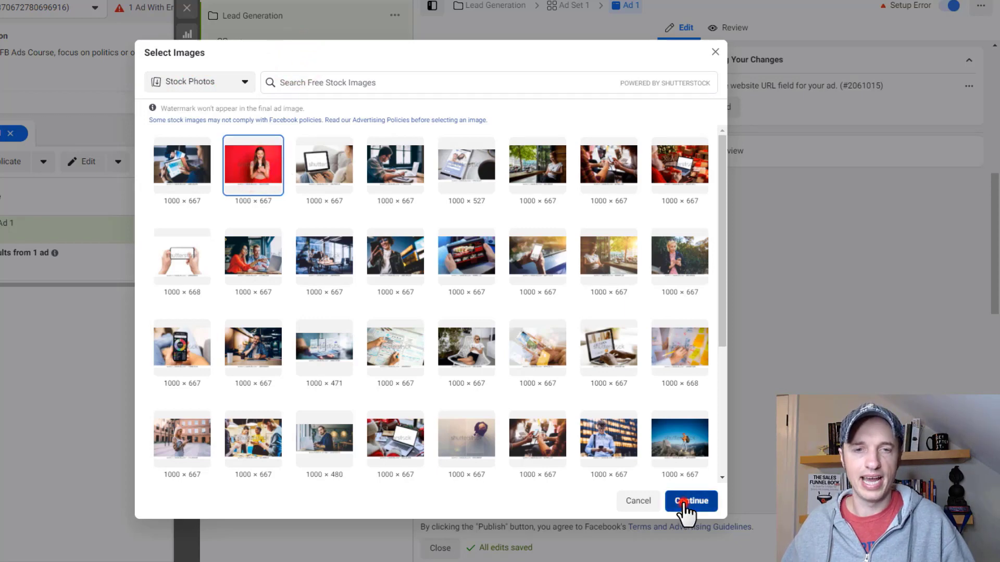
- Fill in the ad copy with primary text "Copy", headline "Headline" and description "Descriptino"
{"action": "scroll", "coordinate": [551, 271], "scroll_direction": "down", "scroll_amount": 1}
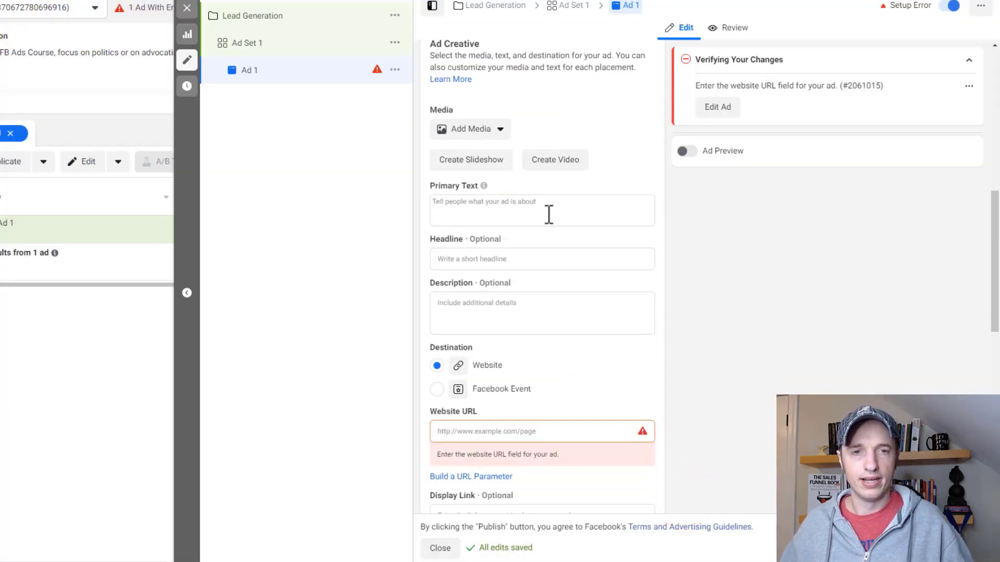
{"action": "left_click", "coordinate": [558, 208]}
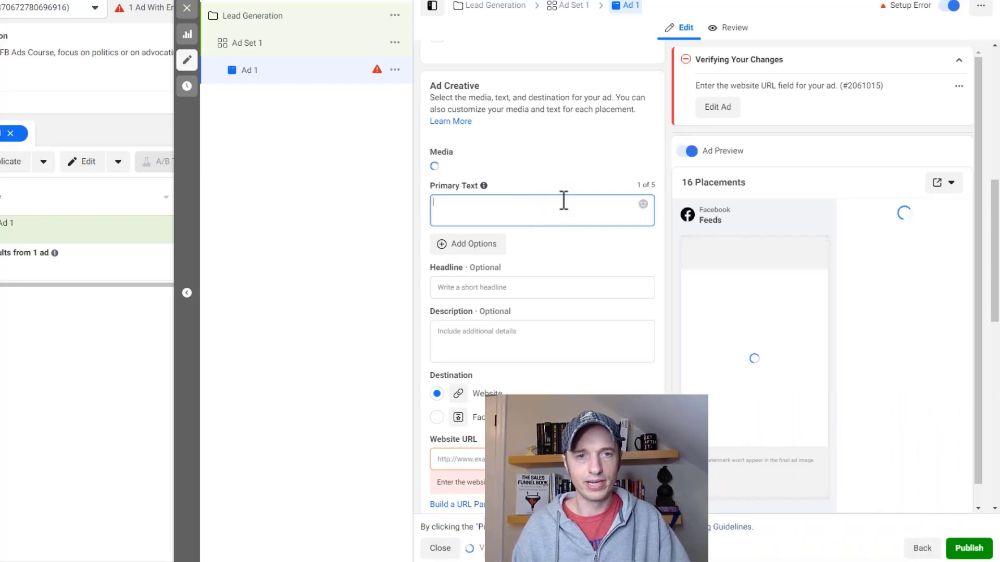
{"action": "type", "text": "Copy"}
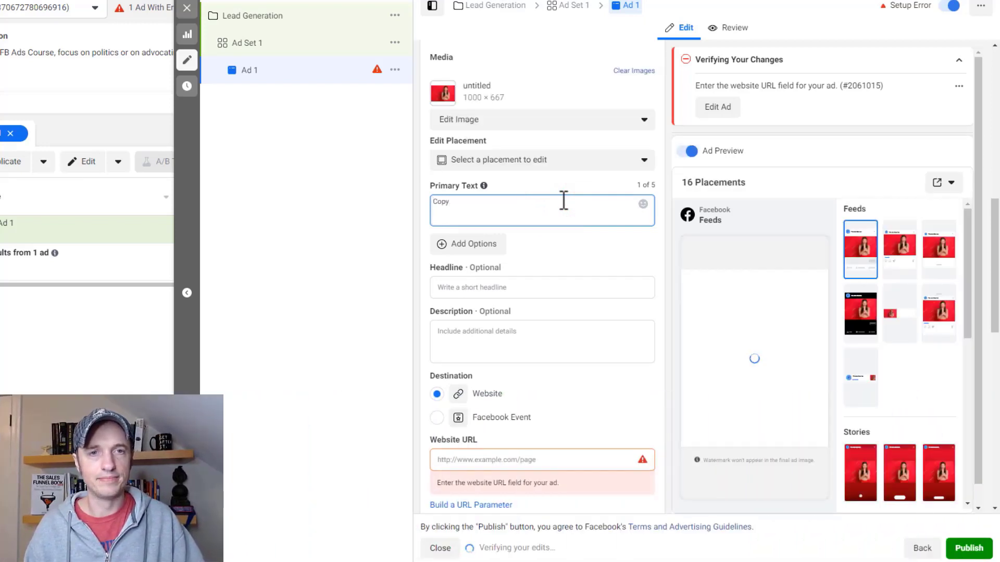
{"action": "scroll", "coordinate": [557, 209], "scroll_direction": "down", "scroll_amount": 2}
{"action": "left_click", "coordinate": [527, 169]}
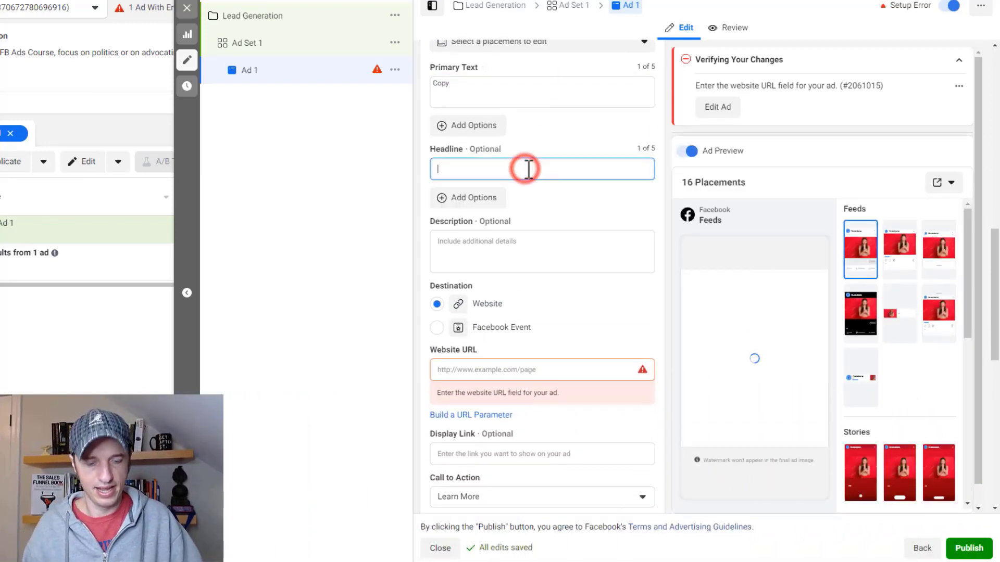
{"action": "type", "text": "Headline"}
{"action": "left_click", "coordinate": [529, 254]}
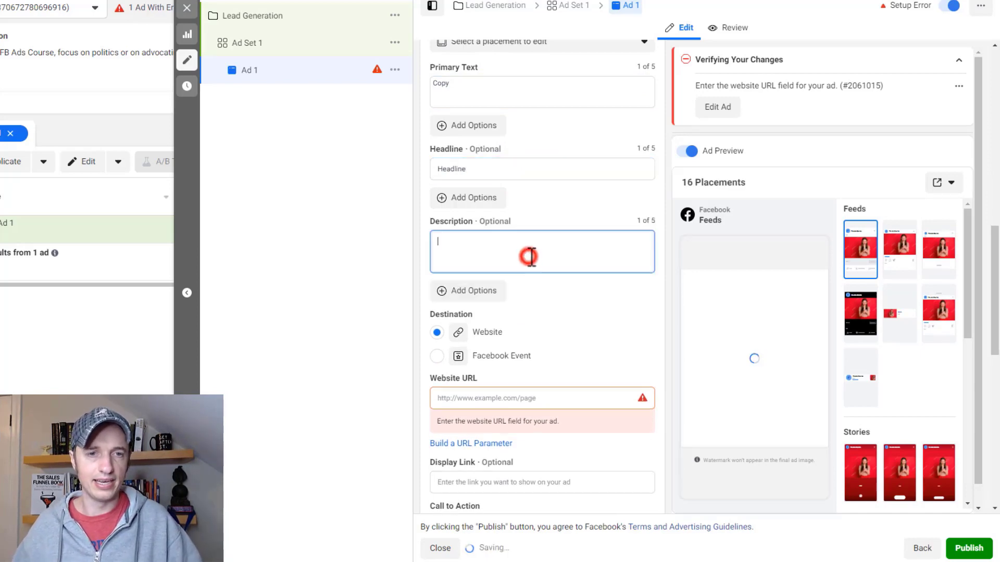
{"action": "type", "text": "Descriptino"}
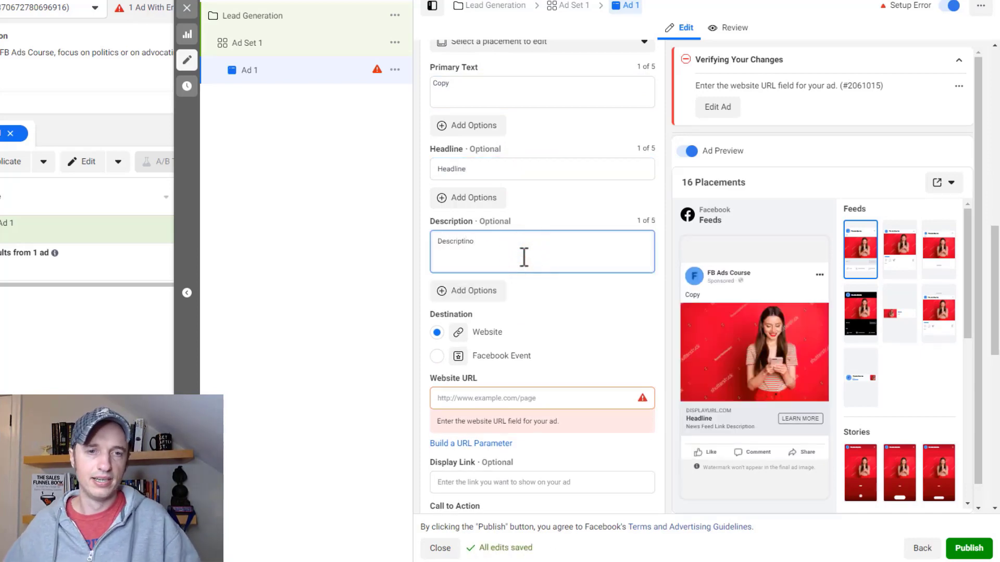
{"action": "scroll", "coordinate": [523, 257], "scroll_direction": "down", "scroll_amount": 2}
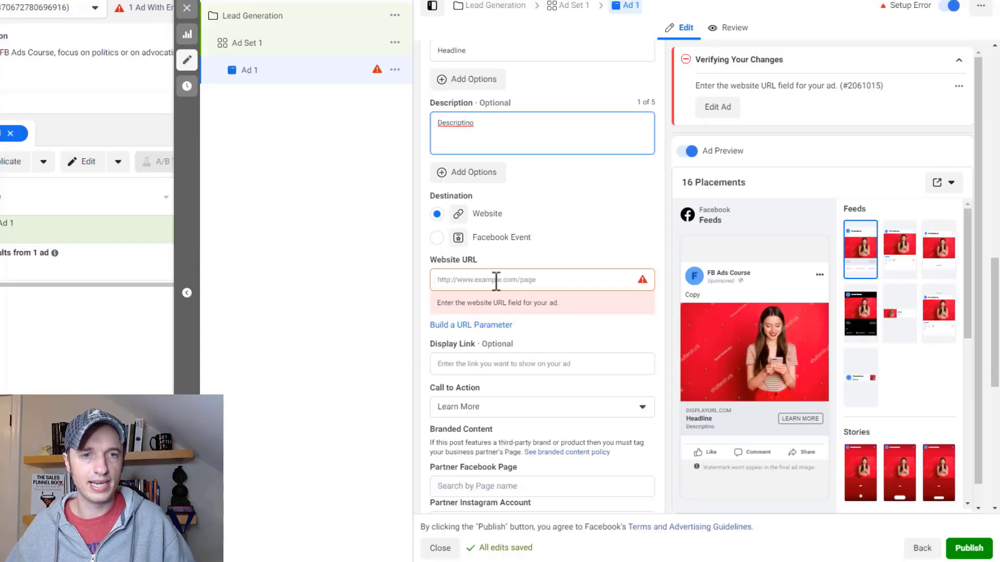
{"action": "left_click", "coordinate": [495, 279]}
{"action": "type", "text": "https://cemllc.clickfunnels.com/optin25757723"}
- Review the available call-to-action choices for the ad and keep Learn More
{"action": "scroll", "coordinate": [461, 155], "scroll_direction": "down", "scroll_amount": 3}
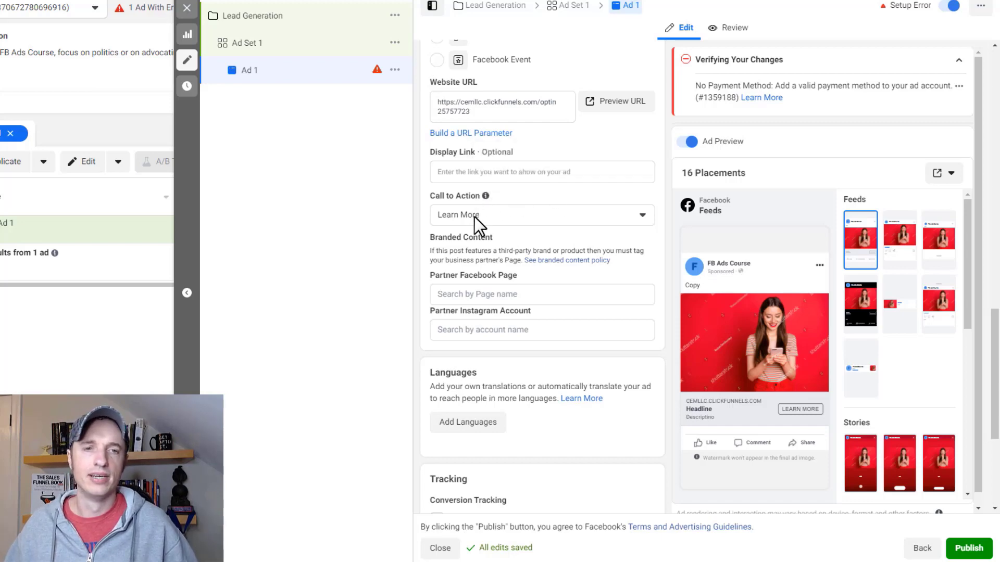
{"action": "left_click", "coordinate": [572, 218]}
{"action": "scroll", "coordinate": [499, 323], "scroll_direction": "down", "scroll_amount": 2}
{"action": "scroll", "coordinate": [499, 328], "scroll_direction": "up", "scroll_amount": 3}
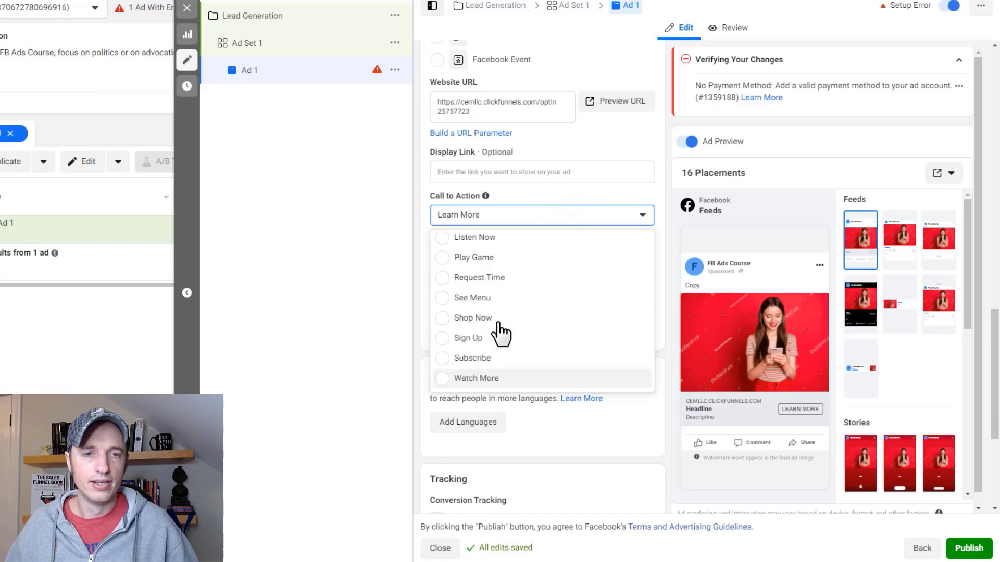
{"action": "left_click", "coordinate": [492, 284]}
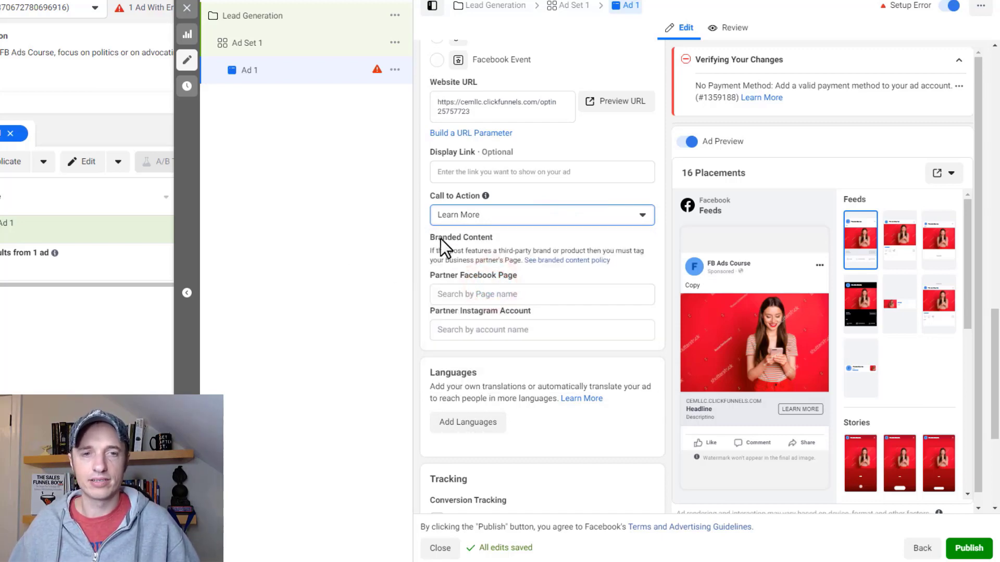
- Review the ad's language and tracking settings, check Ad Set 1's pixel and Lead conversion event, and return to Ad 1
{"action": "scroll", "coordinate": [494, 367], "scroll_direction": "down", "scroll_amount": 3}
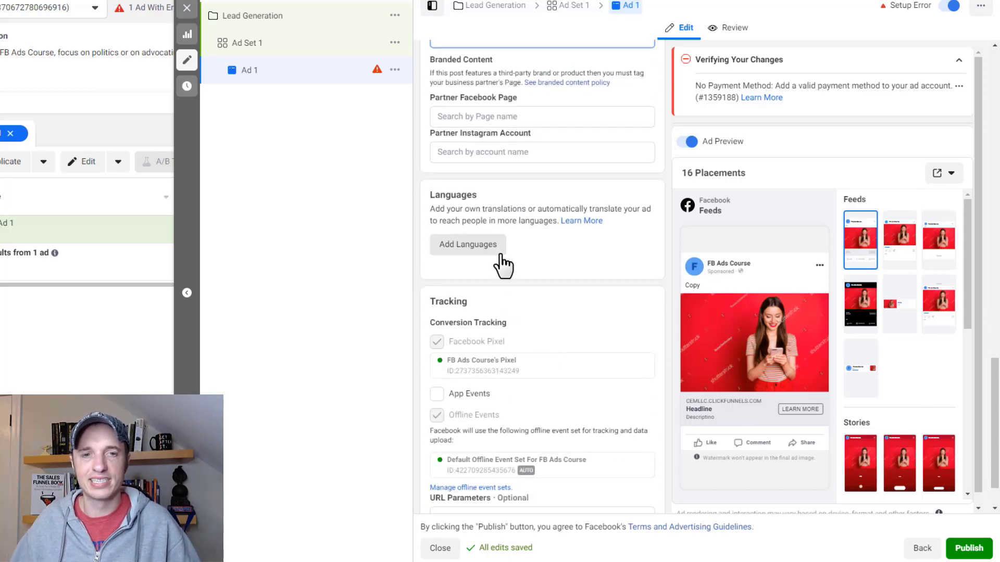
{"action": "scroll", "coordinate": [500, 266], "scroll_direction": "down", "scroll_amount": 1}
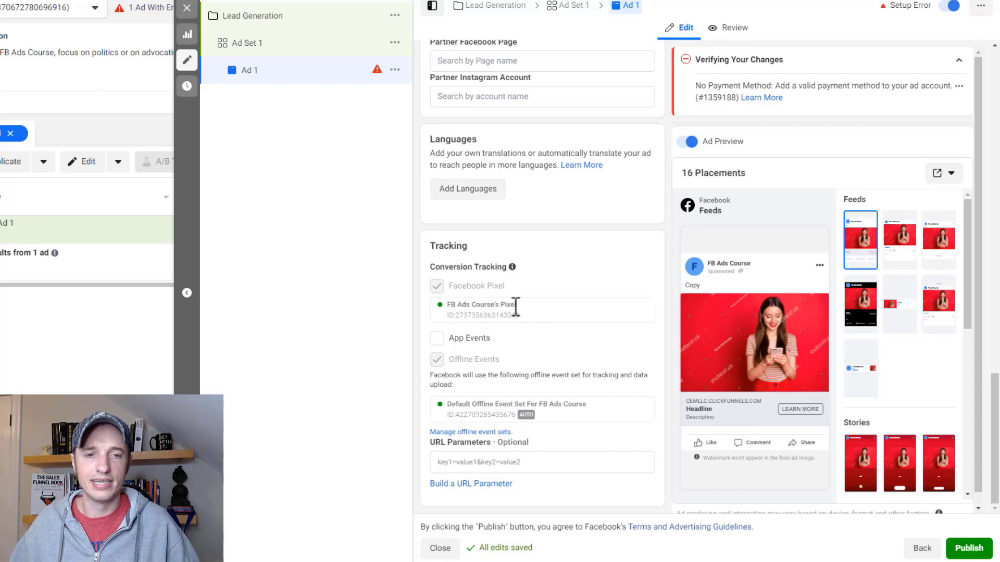
{"action": "left_click", "coordinate": [295, 48]}
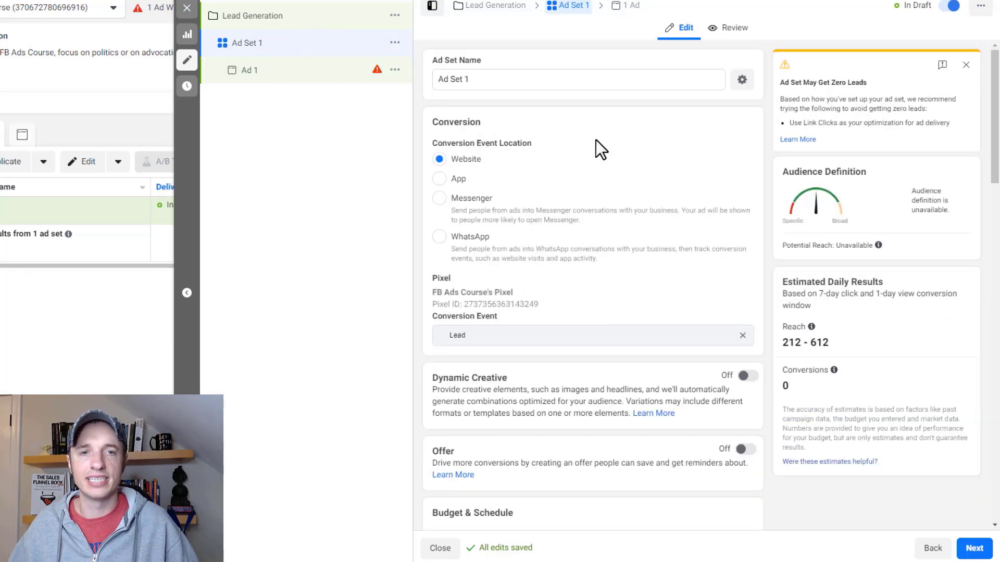
{"action": "scroll", "coordinate": [434, 254], "scroll_direction": "down", "scroll_amount": 1}
{"action": "left_click_drag", "start_coordinate": [435, 234], "coordinate": [526, 250]}
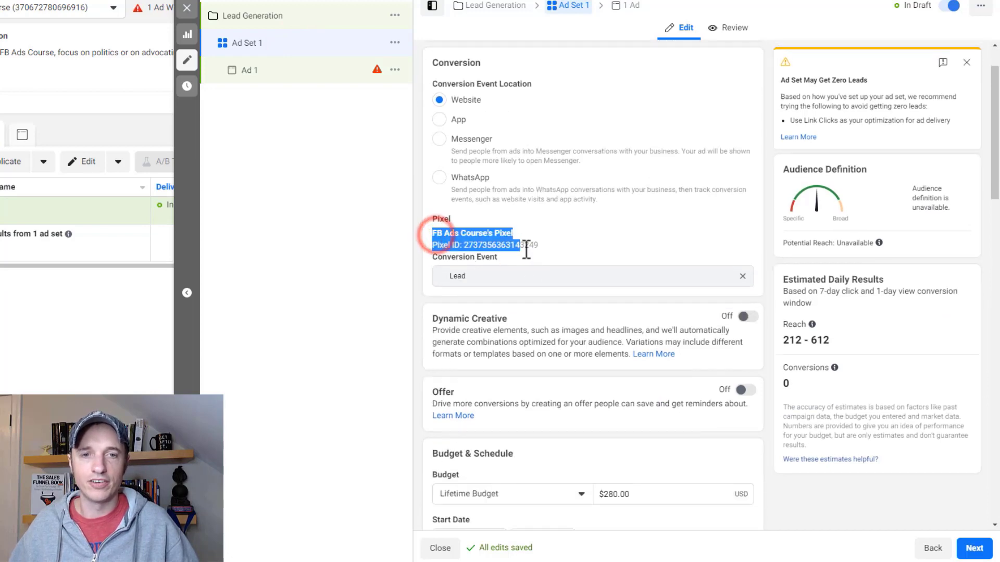
{"action": "left_click", "coordinate": [442, 276]}
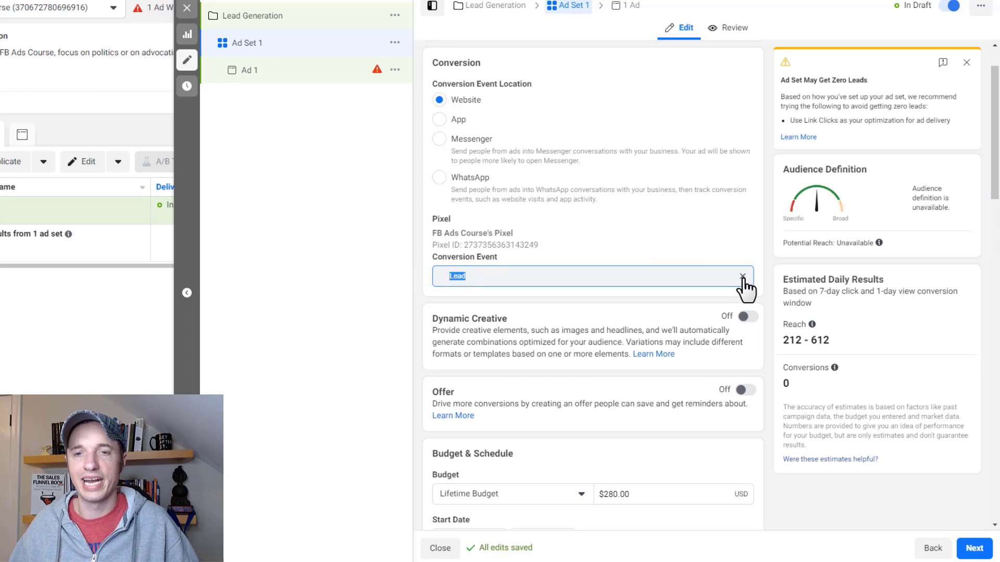
{"action": "left_click", "coordinate": [292, 76]}
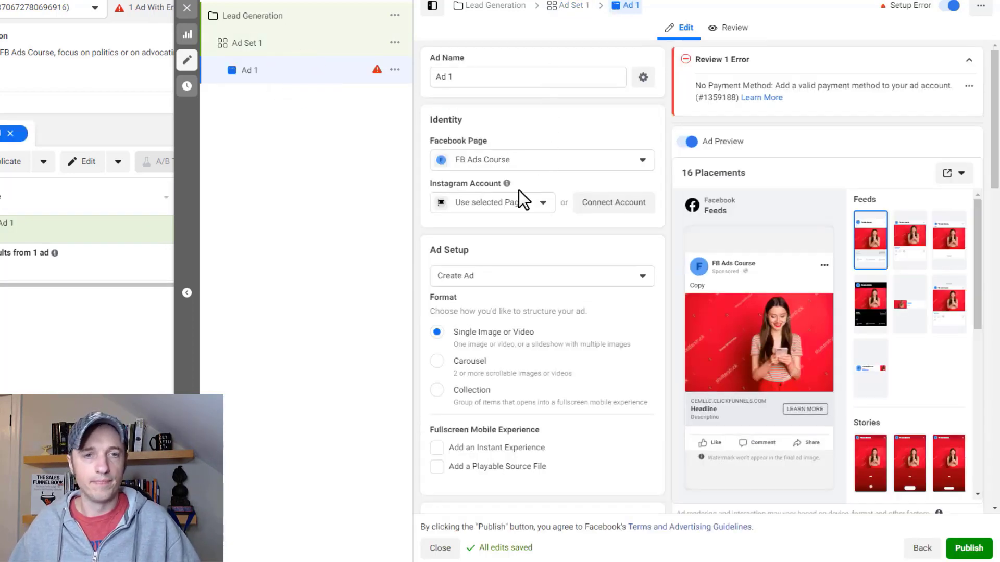
{"action": "scroll", "coordinate": [519, 190], "scroll_direction": "down", "scroll_amount": 4}
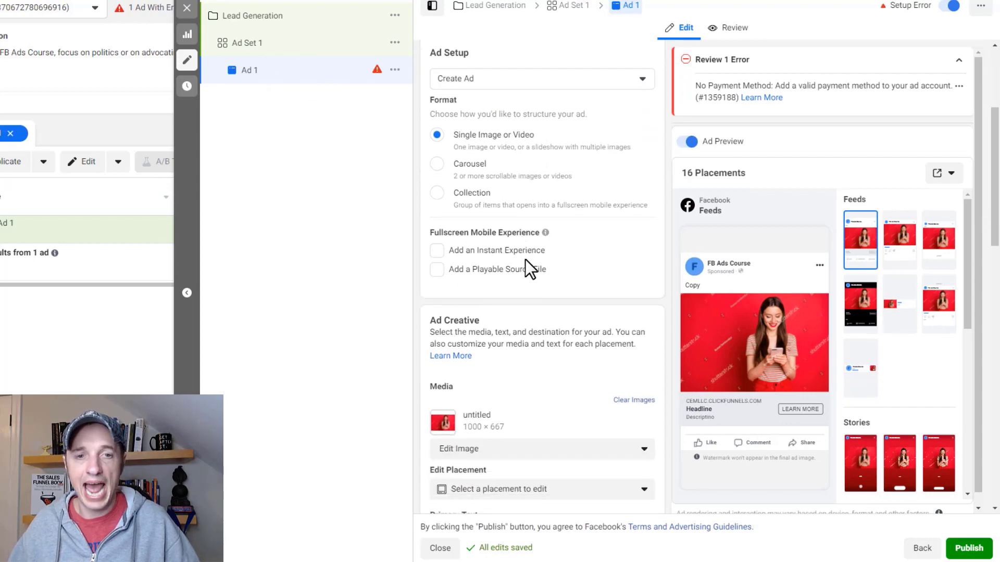
- Review Ad 1's creative settings, covering the media, placement, primary text, headline, description and destination, alongside the ad preview
{"action": "scroll", "coordinate": [531, 260], "scroll_direction": "down", "scroll_amount": 3}
{"action": "scroll", "coordinate": [543, 309], "scroll_direction": "down", "scroll_amount": 2}
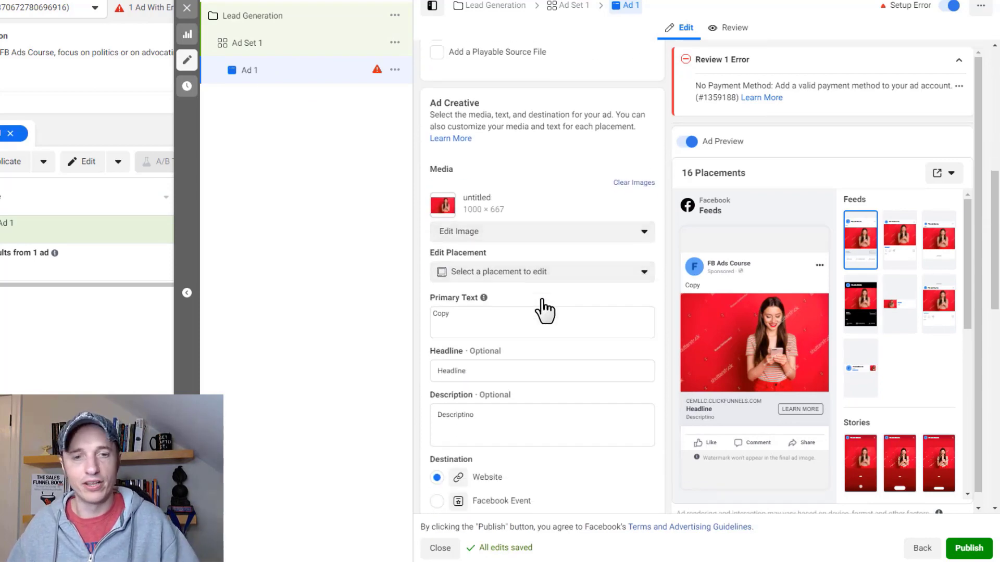
{"action": "scroll", "coordinate": [542, 306], "scroll_direction": "down", "scroll_amount": 1}
{"action": "scroll", "coordinate": [563, 264], "scroll_direction": "down", "scroll_amount": 1}
{"action": "scroll", "coordinate": [564, 259], "scroll_direction": "up", "scroll_amount": 3}
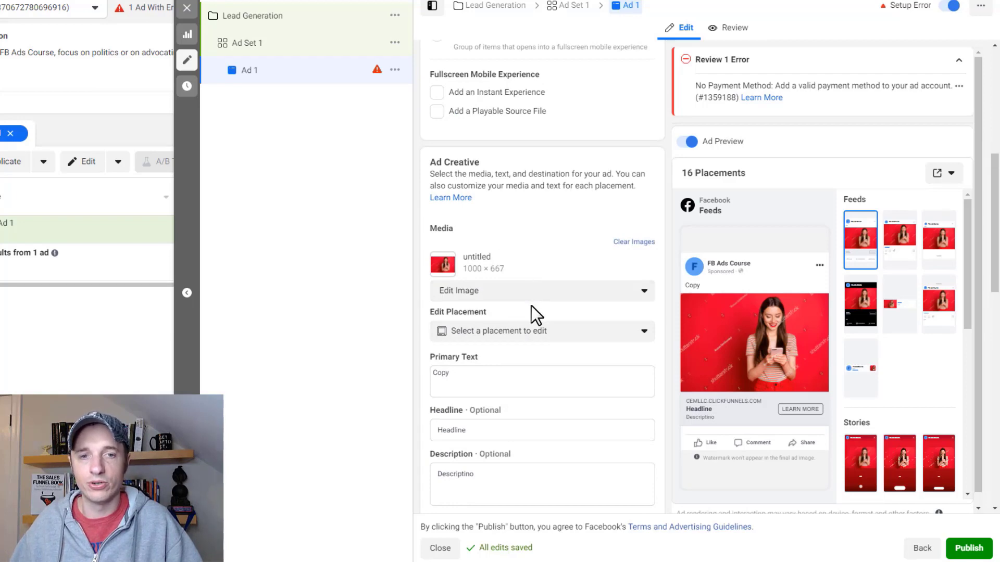
{"action": "scroll", "coordinate": [545, 310], "scroll_direction": "down", "scroll_amount": 1}
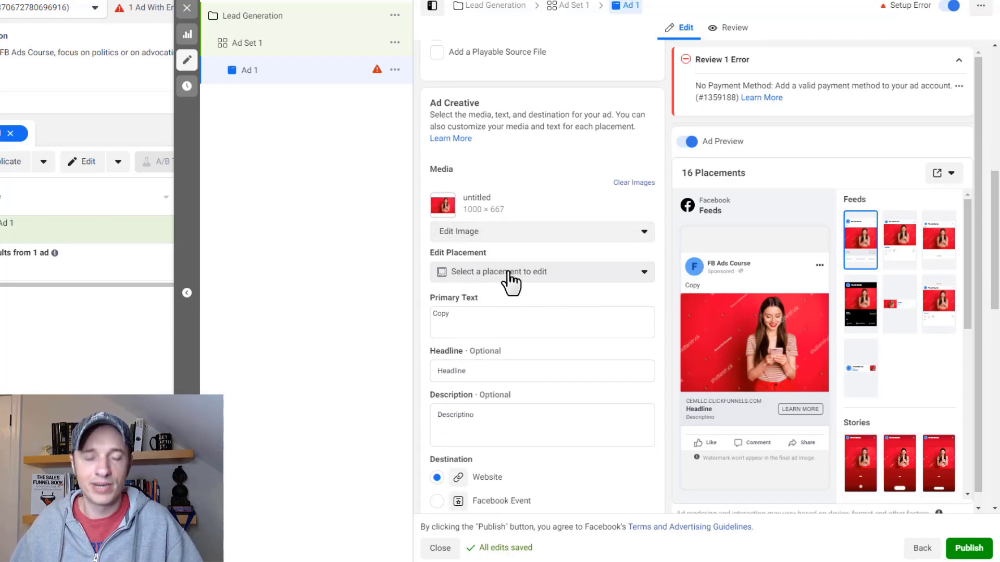
{"action": "scroll", "coordinate": [549, 288], "scroll_direction": "down", "scroll_amount": 1}
{"action": "mouse_move", "coordinate": [709, 347]}
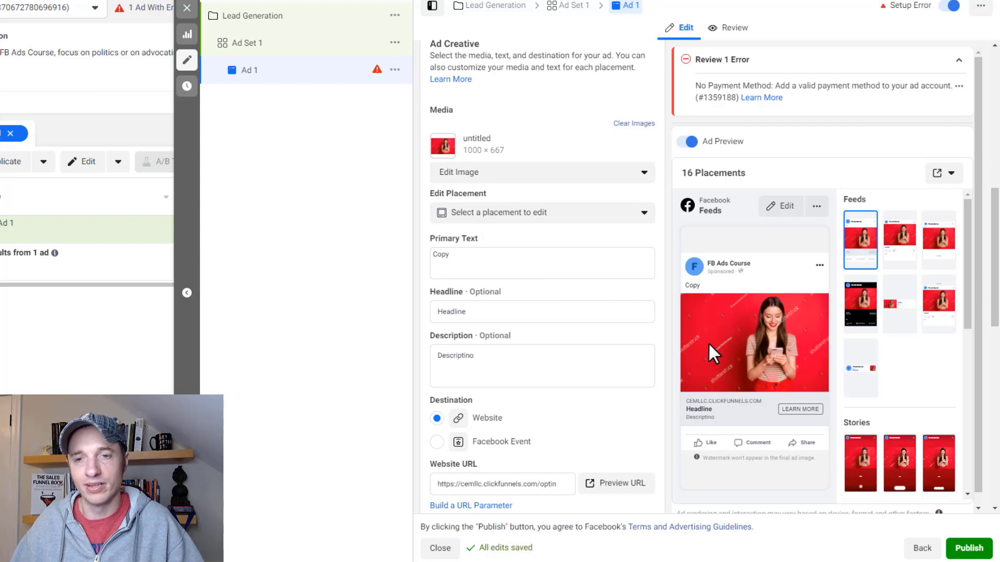
- Open the Facebook Stories placement for editing, view its preview and close the editor without saving
{"action": "left_click", "coordinate": [644, 213]}
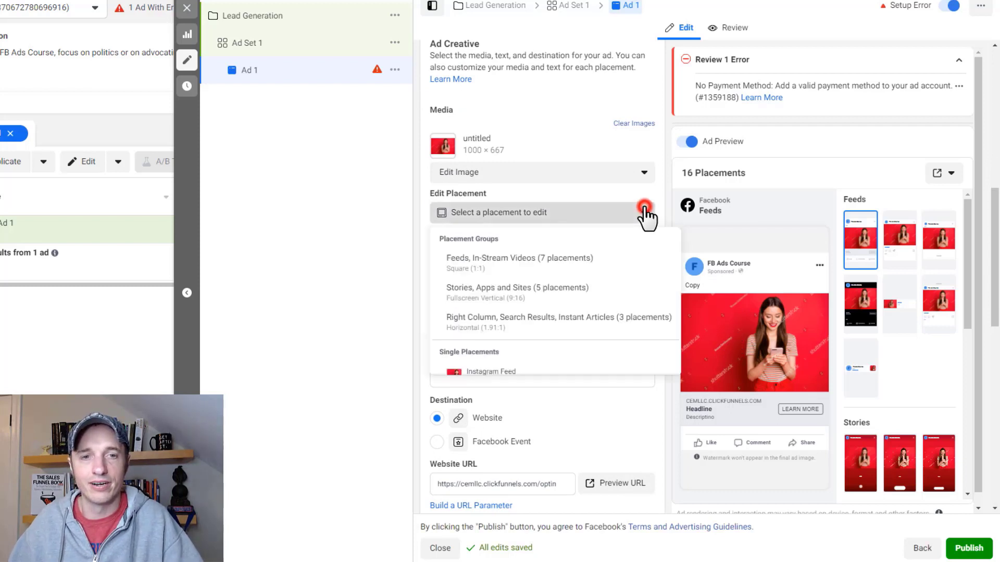
{"action": "scroll", "coordinate": [547, 279], "scroll_direction": "down", "scroll_amount": 2}
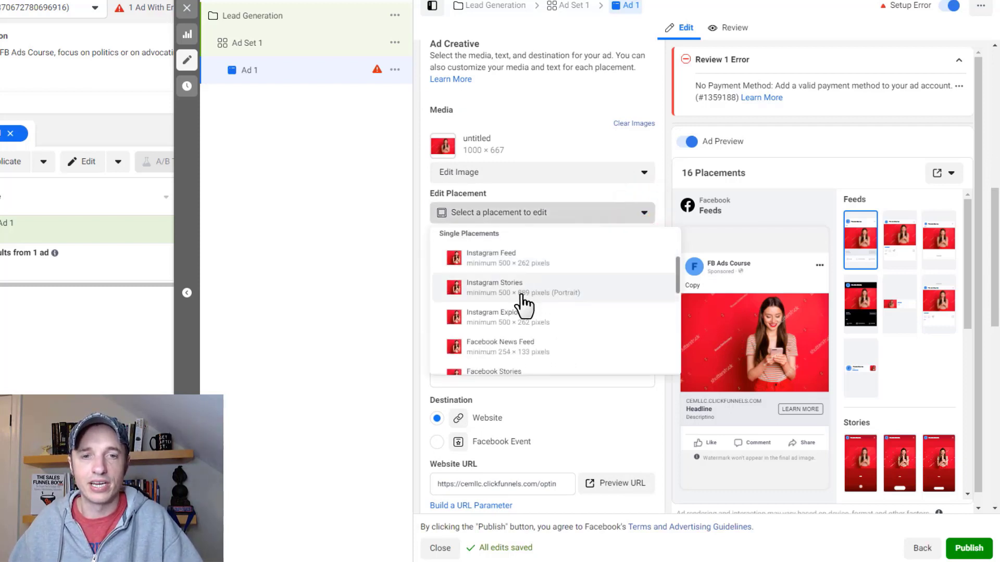
{"action": "scroll", "coordinate": [523, 305], "scroll_direction": "down", "scroll_amount": 2}
{"action": "left_click", "coordinate": [518, 317]}
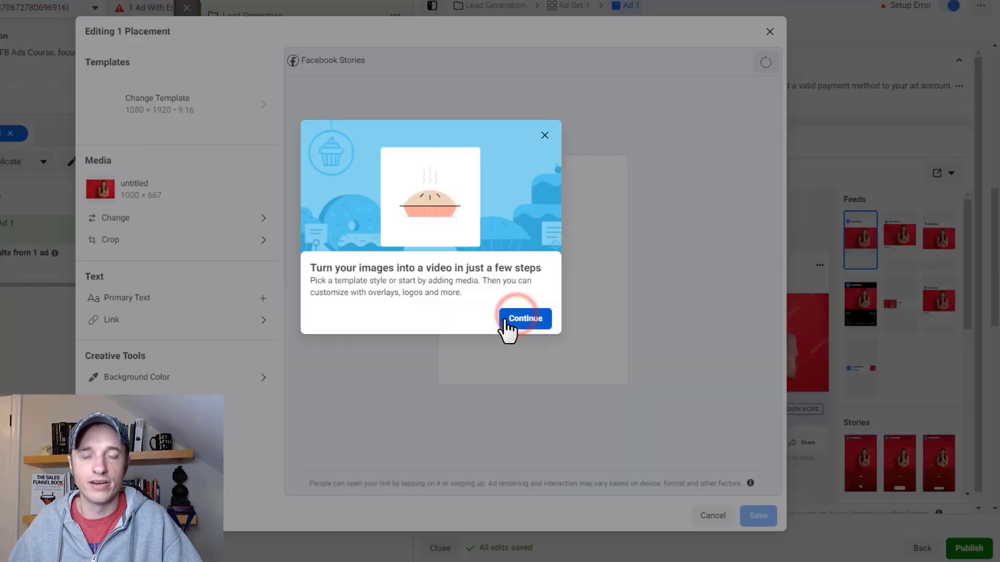
{"action": "left_click", "coordinate": [522, 319]}
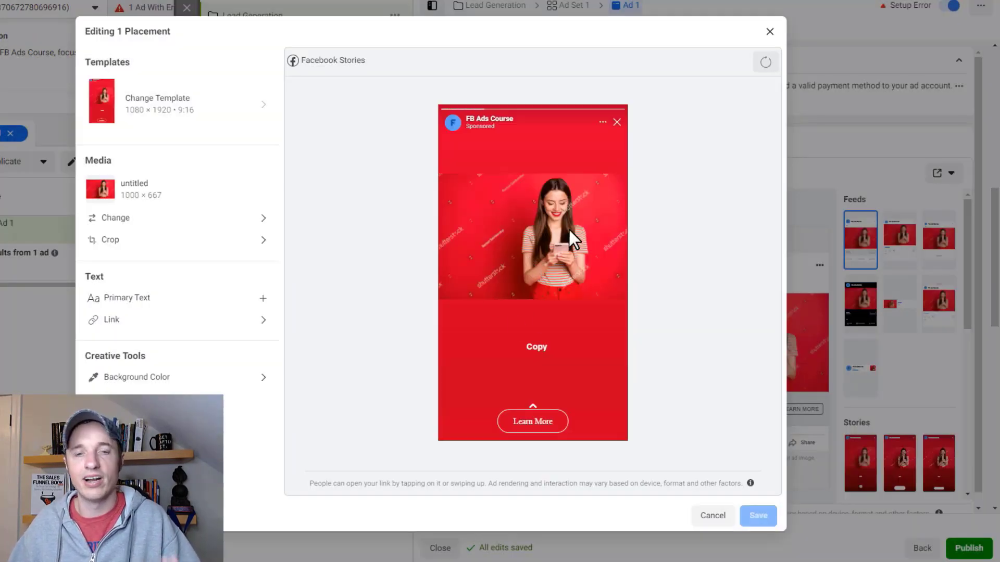
{"action": "left_click", "coordinate": [770, 32]}
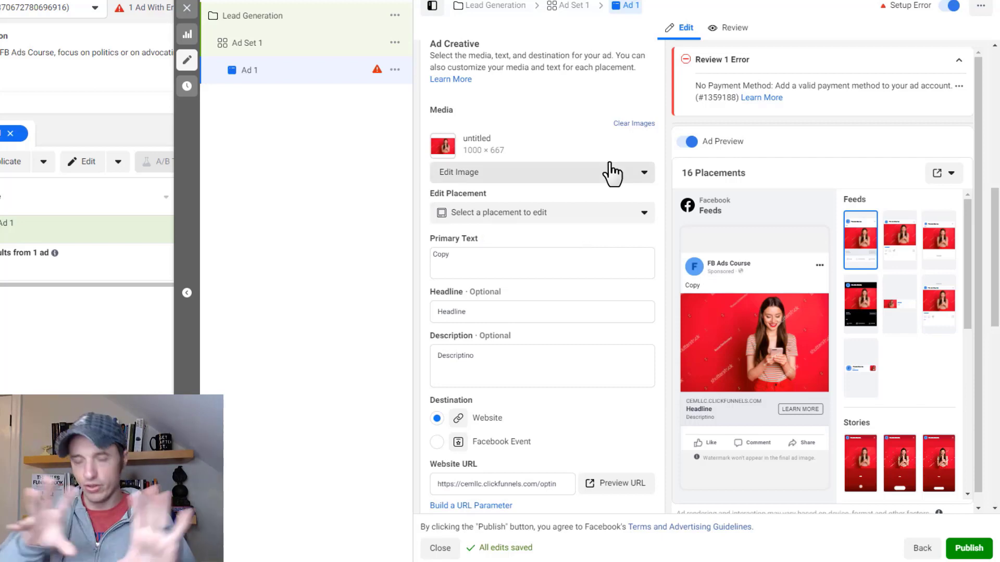
- Look through the rest of Ad 1's settings, from call to action and branded content to languages and tracking
{"action": "scroll", "coordinate": [641, 213], "scroll_direction": "down", "scroll_amount": 1}
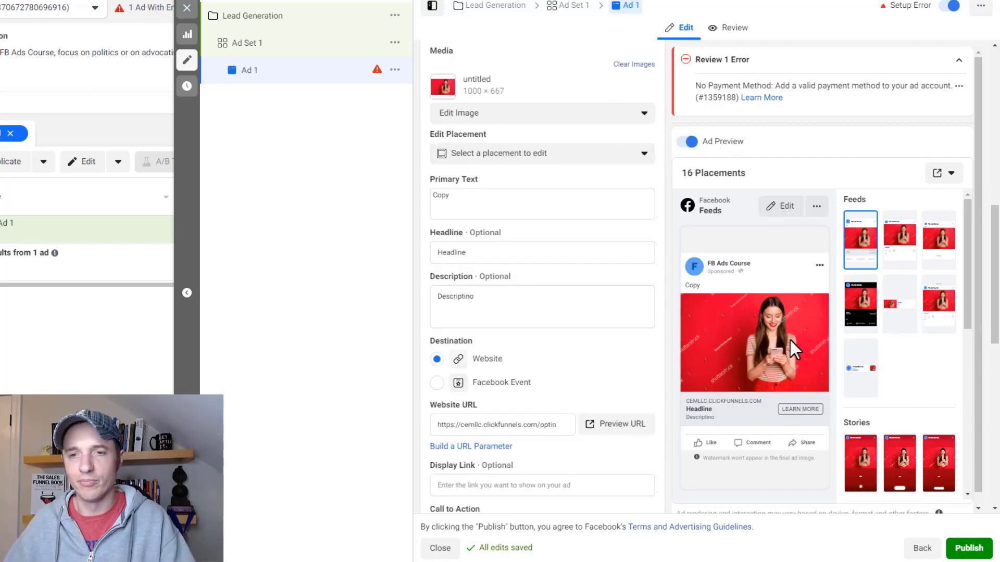
{"action": "scroll", "coordinate": [718, 328], "scroll_direction": "down", "scroll_amount": 8}
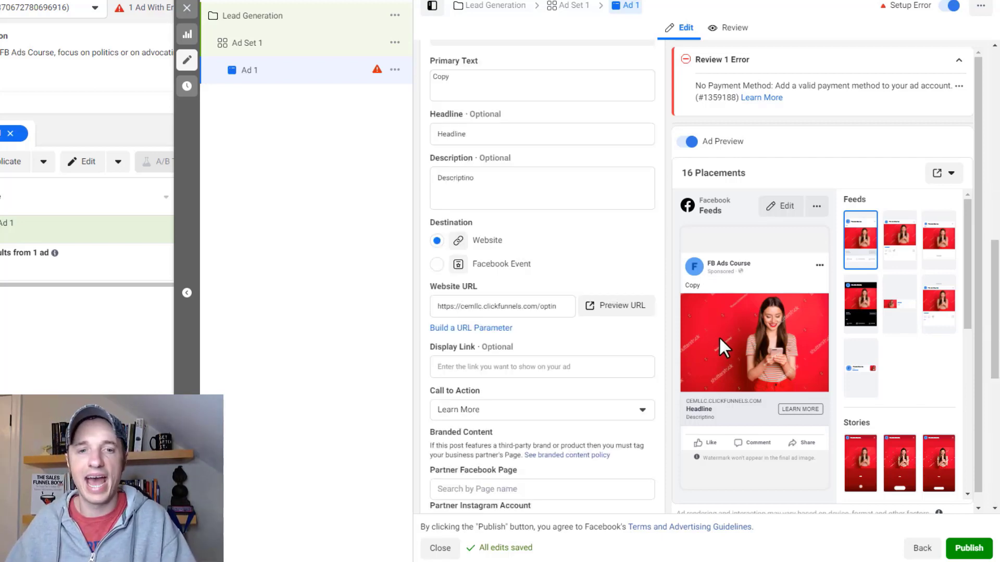
{"action": "scroll", "coordinate": [575, 361], "scroll_direction": "down", "scroll_amount": 1}
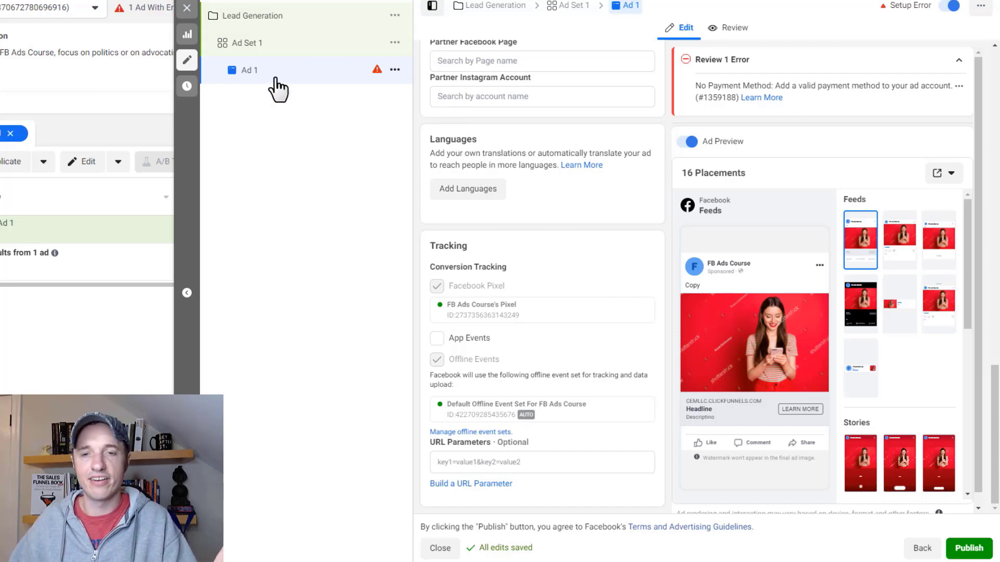
- Try to publish Ad 1 and view the ad account setup's advanced options, closing the setup without continuing
{"action": "left_click", "coordinate": [990, 554]}
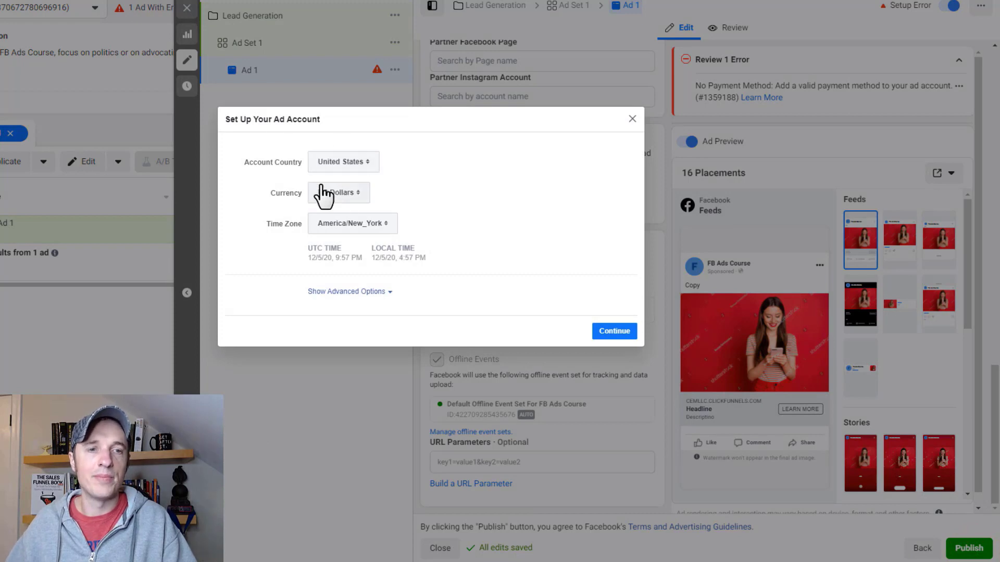
{"action": "left_click", "coordinate": [380, 297]}
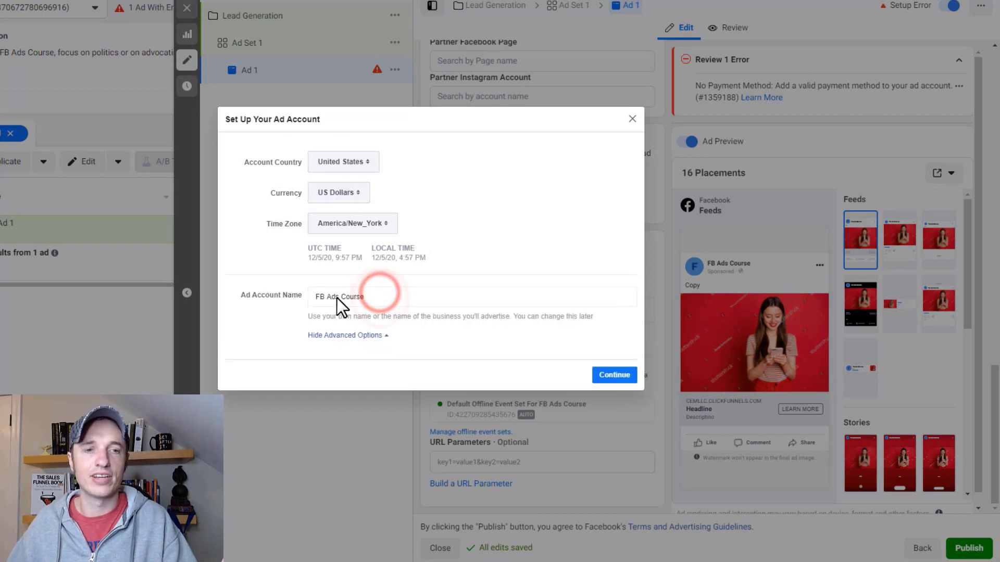
{"action": "left_click", "coordinate": [632, 119]}
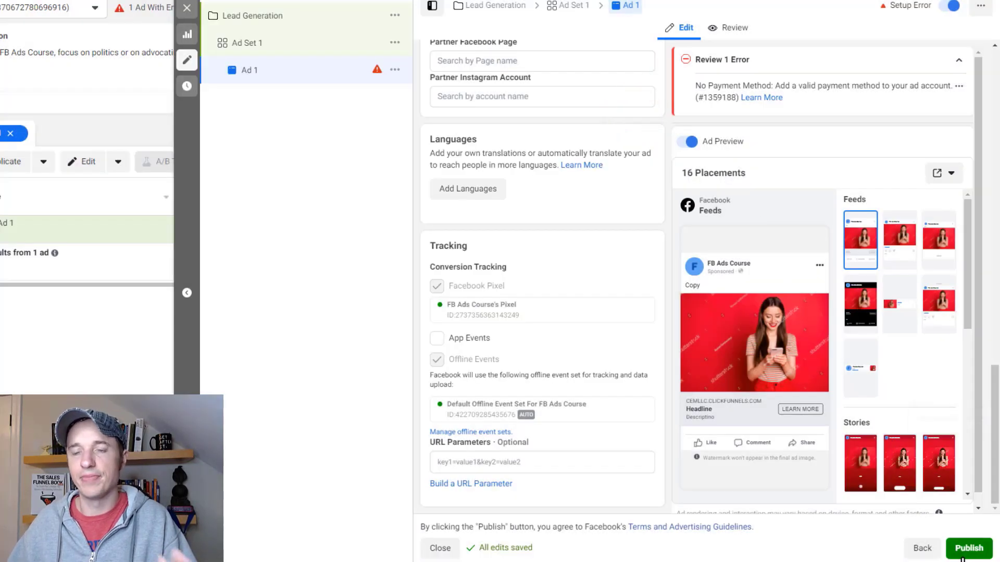
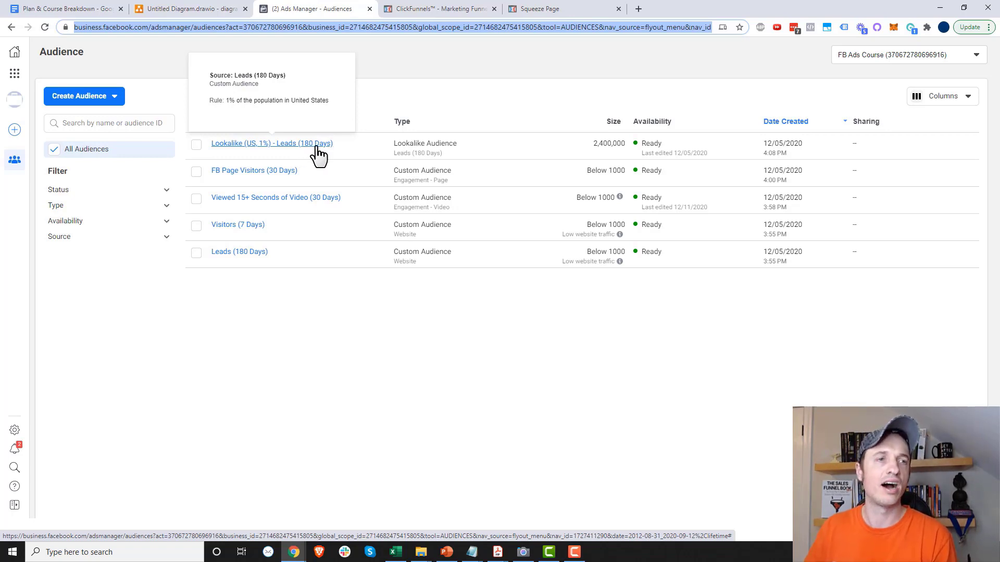
- Start a video engagement custom audience of people who either completed or viewed at least 15 seconds of the video (ThruPlay)
{"action": "left_click", "coordinate": [205, 7]}
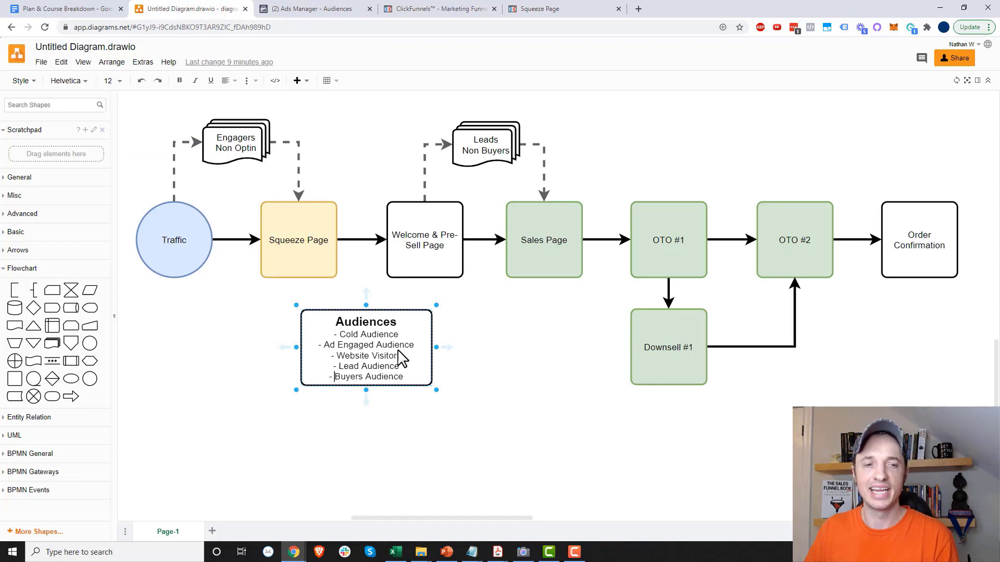
{"action": "left_click", "coordinate": [318, 8]}
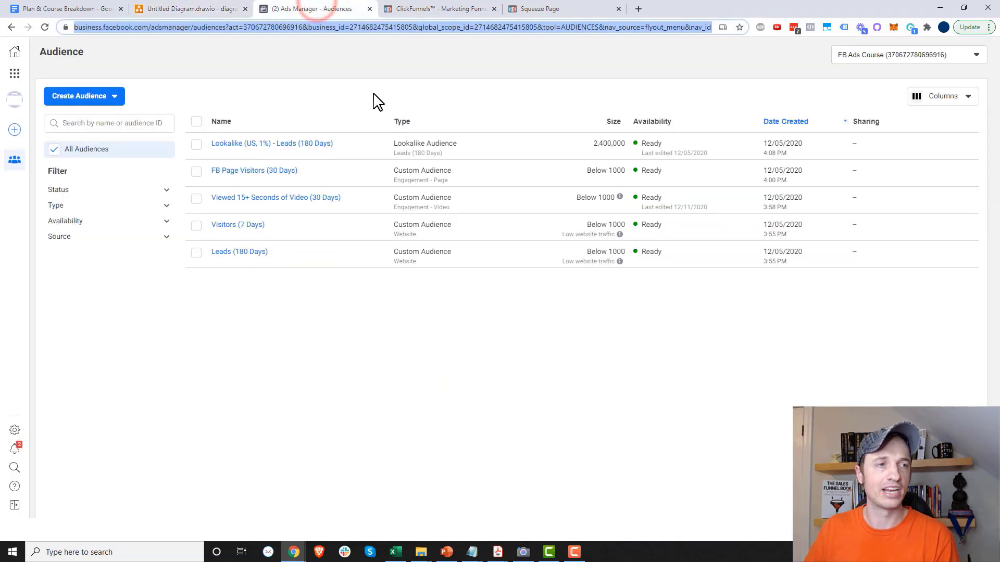
{"action": "left_click", "coordinate": [117, 104]}
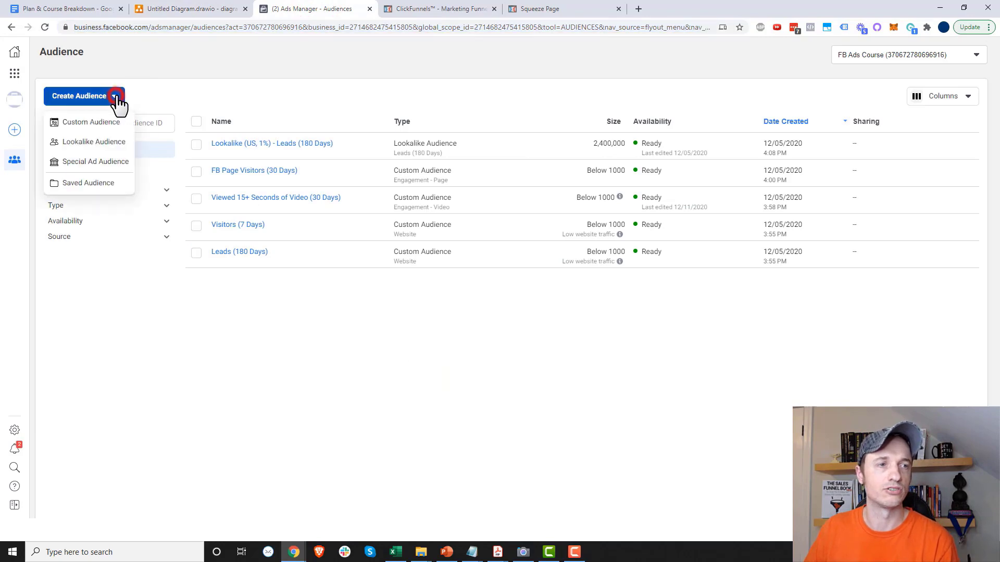
{"action": "left_click", "coordinate": [118, 124]}
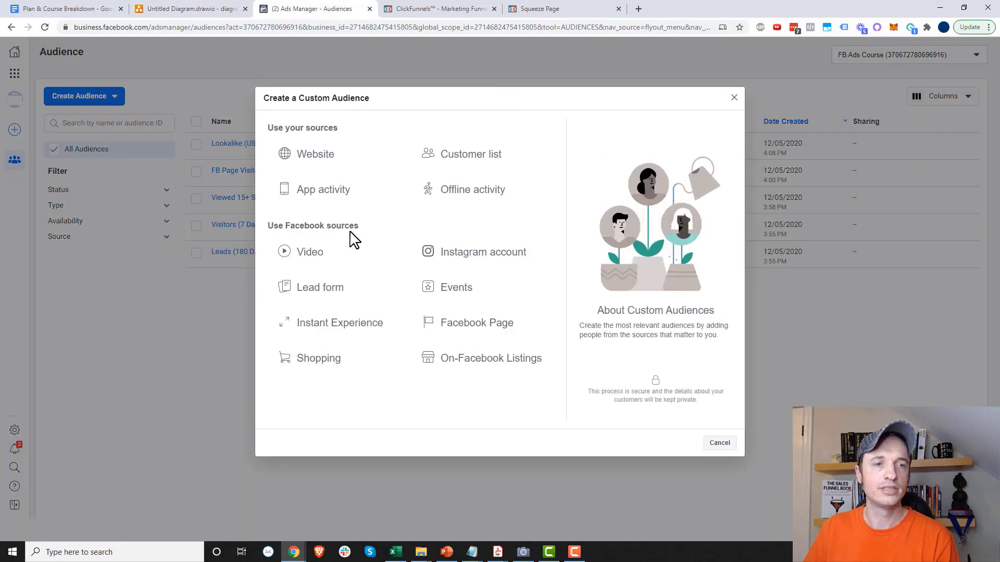
{"action": "left_click", "coordinate": [311, 255]}
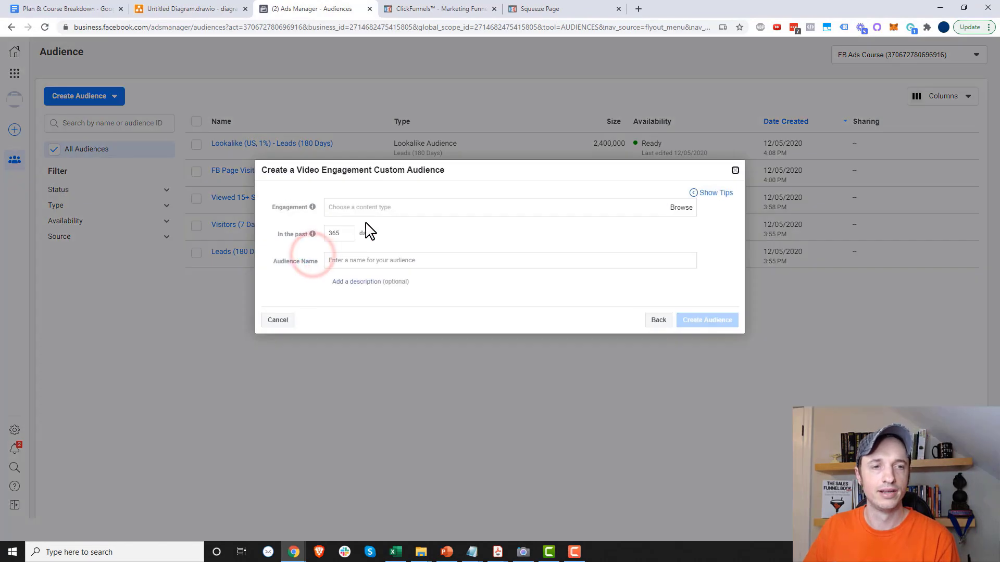
{"action": "left_click", "coordinate": [405, 207]}
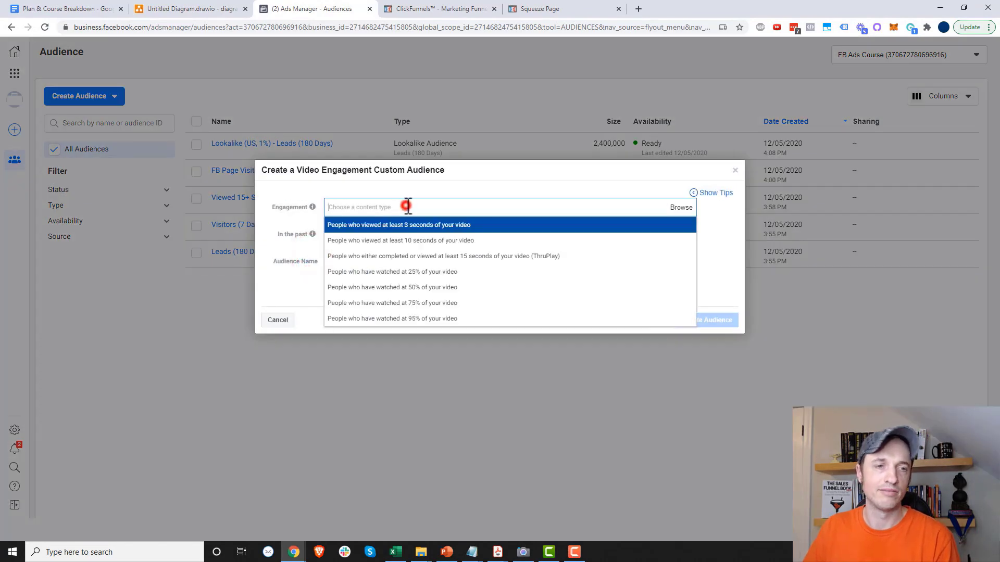
{"action": "left_click", "coordinate": [453, 256]}
- Choose the "Facebook Ad Targeting 2020" video from the Crazy Eye Marketing page as the audience's source video
{"action": "left_click", "coordinate": [360, 220]}
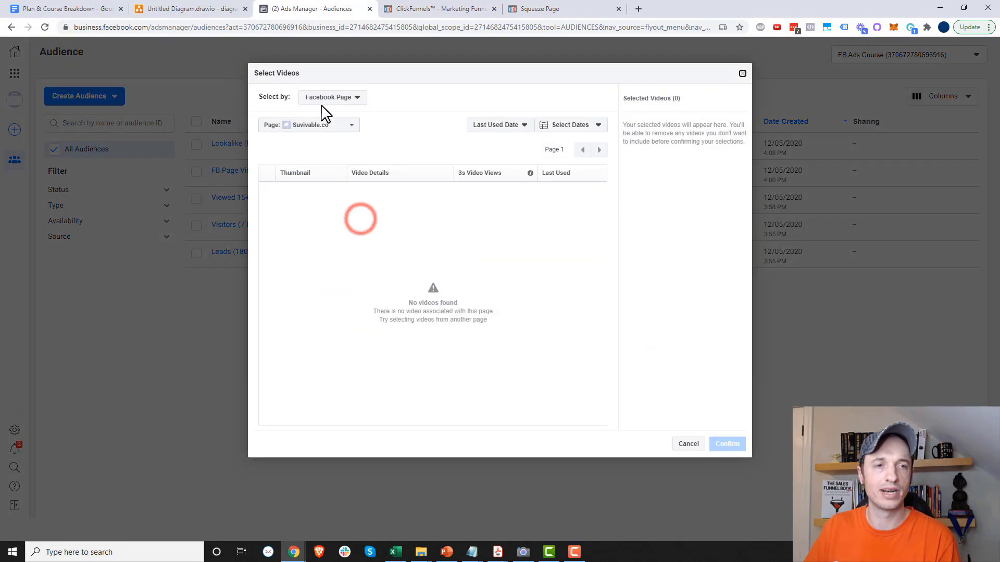
{"action": "left_click", "coordinate": [337, 97]}
{"action": "left_click", "coordinate": [343, 127]}
{"action": "left_click", "coordinate": [340, 125]}
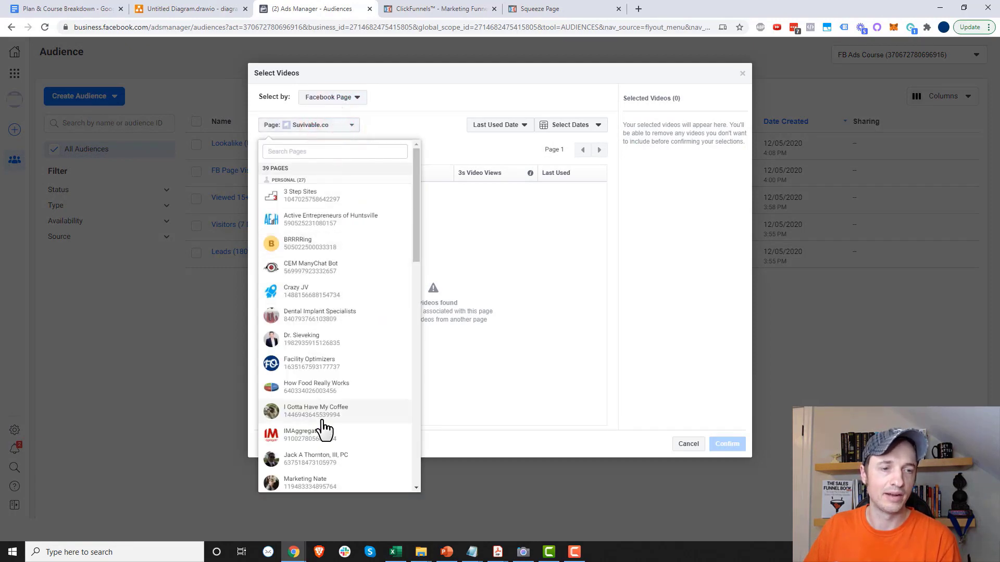
{"action": "scroll", "coordinate": [329, 428], "scroll_direction": "down", "scroll_amount": 4}
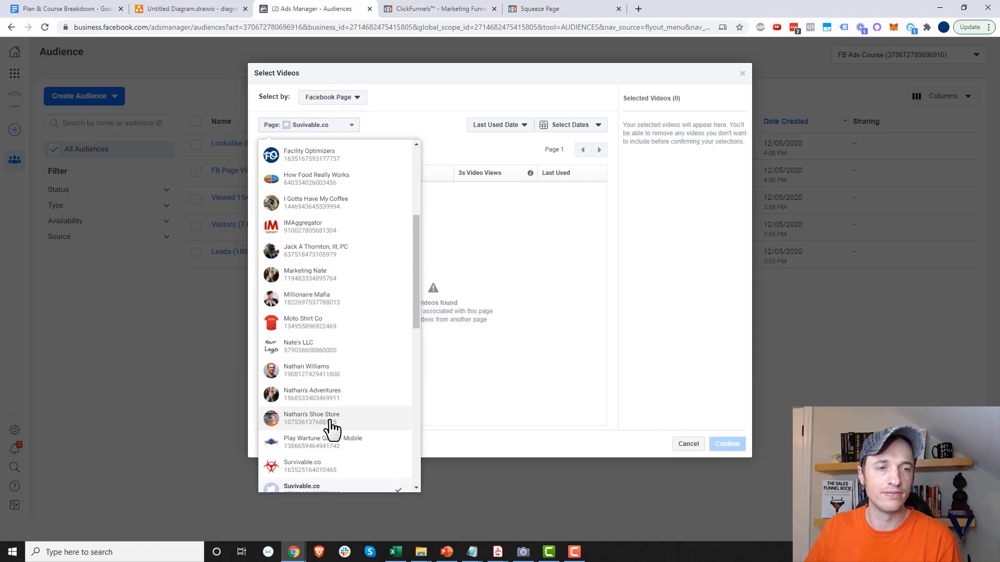
{"action": "scroll", "coordinate": [330, 373], "scroll_direction": "down", "scroll_amount": 4}
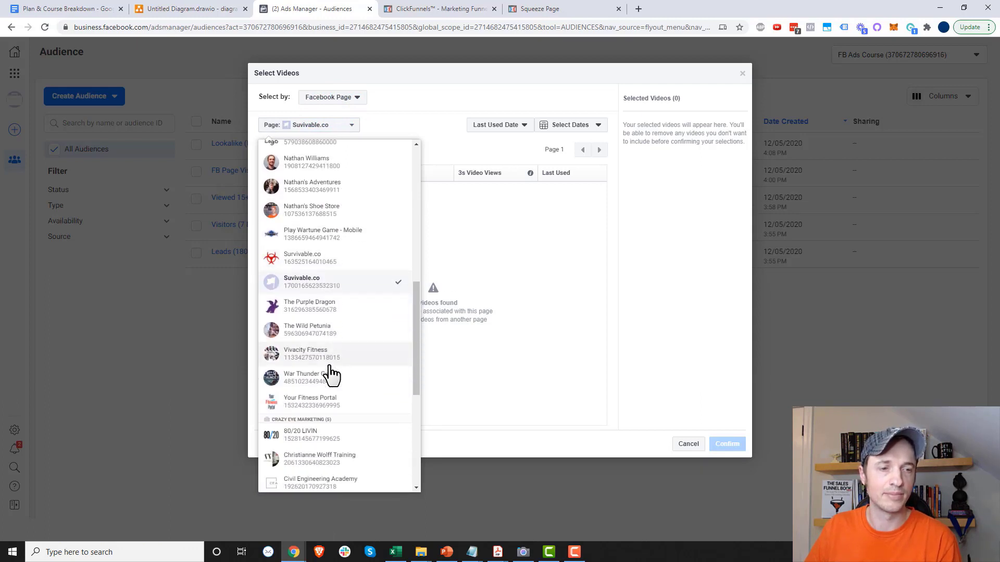
{"action": "scroll", "coordinate": [330, 373], "scroll_direction": "down", "scroll_amount": 3}
{"action": "left_click", "coordinate": [323, 409]}
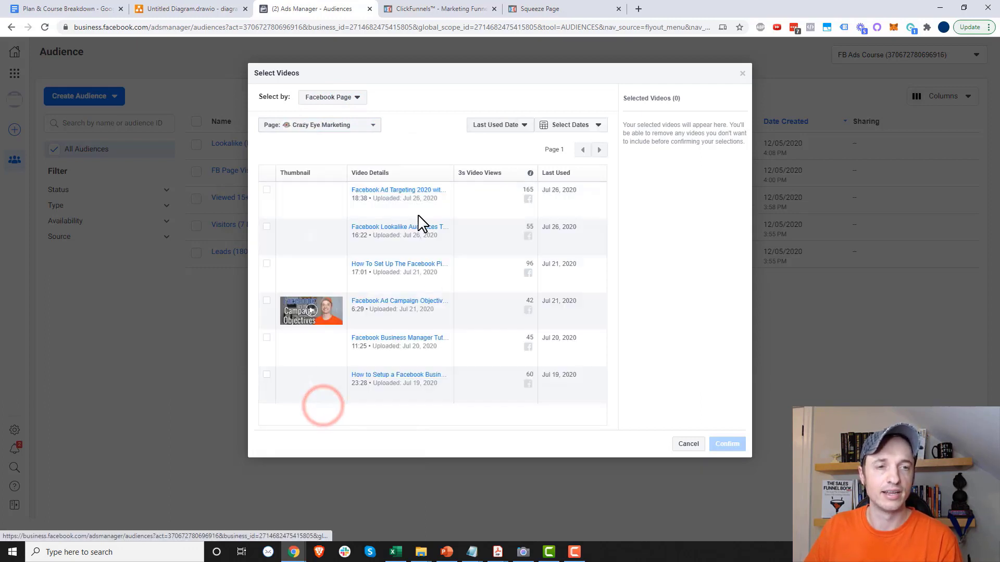
{"action": "left_click", "coordinate": [267, 191]}
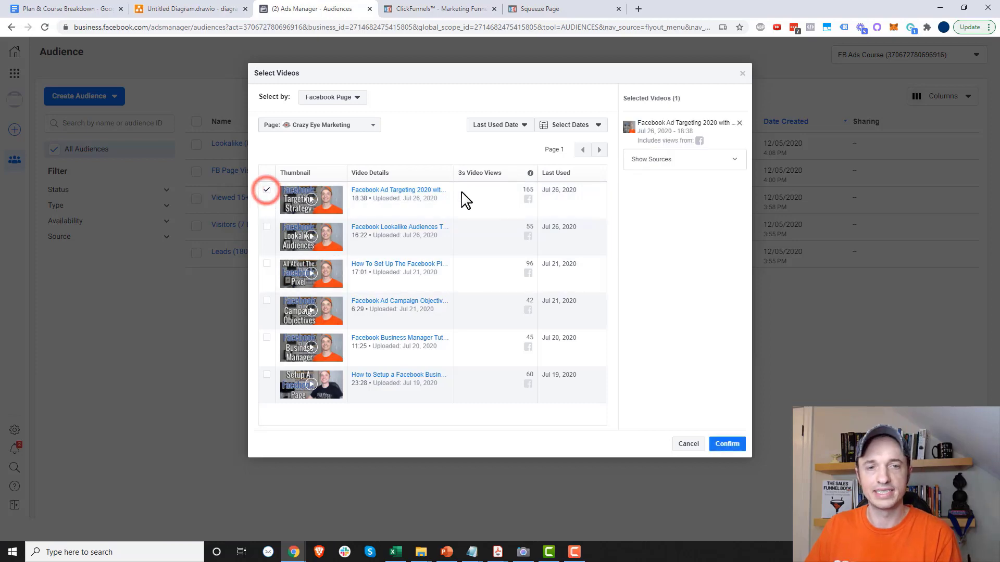
{"action": "left_click", "coordinate": [727, 444]}
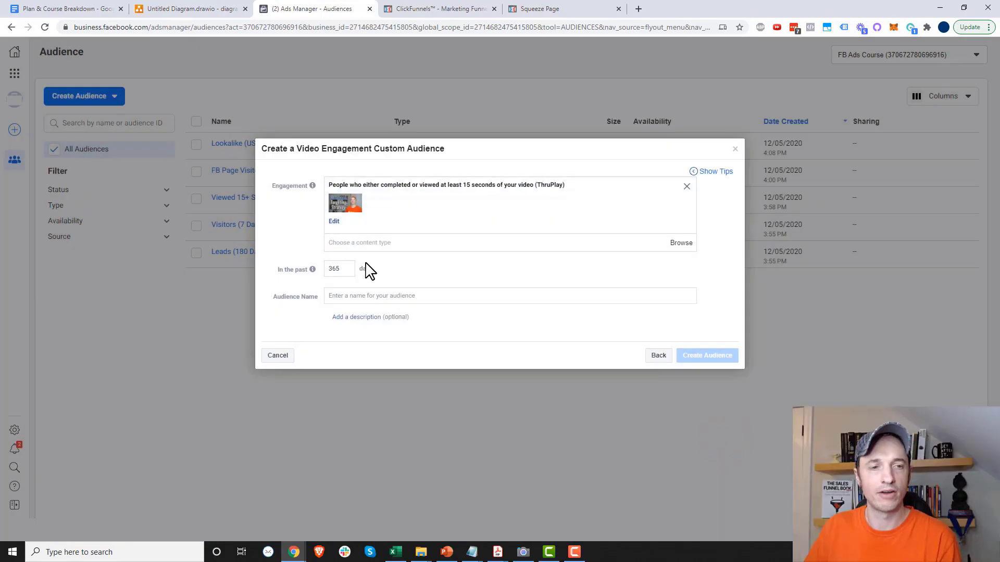
- Set the audience window to the past 7 days, name it "Watched 15+ Seconds of Book Ad (7 Days)" and create it
{"action": "double_click", "coordinate": [348, 271]}
{"action": "type", "text": "7"}
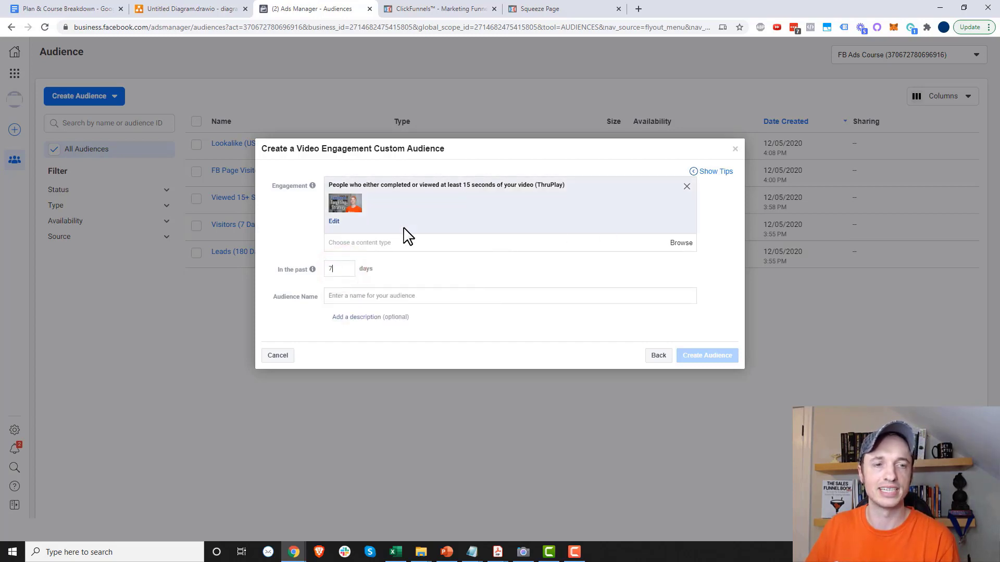
{"action": "left_click", "coordinate": [383, 295]}
{"action": "type", "text": "Wat"}
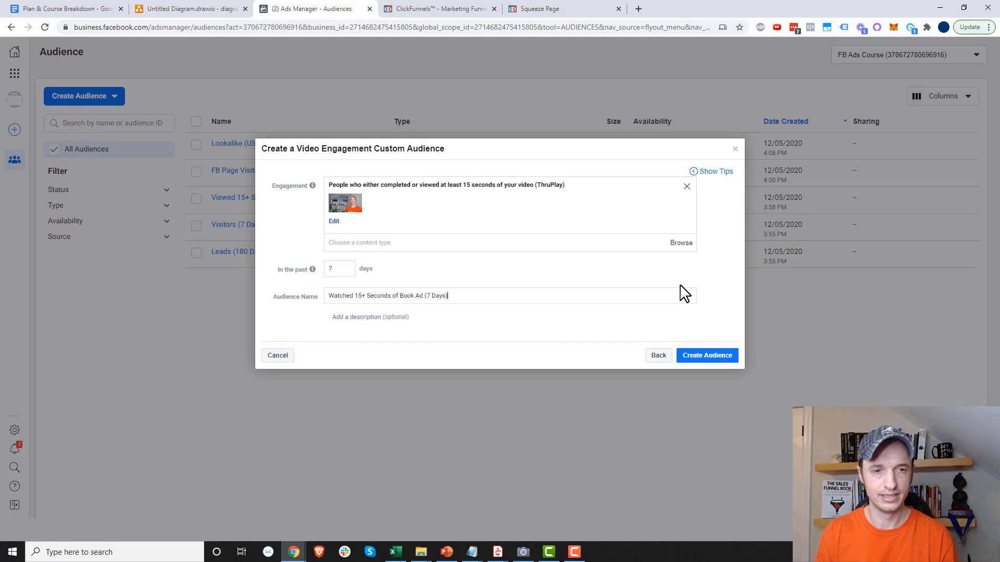
{"action": "left_click", "coordinate": [723, 357]}
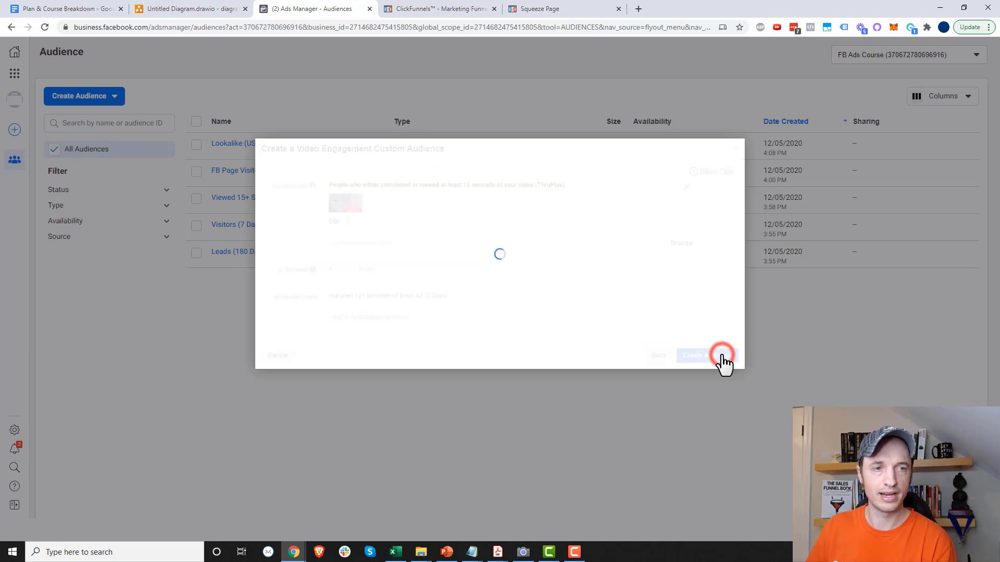
{"action": "left_click", "coordinate": [639, 292]}
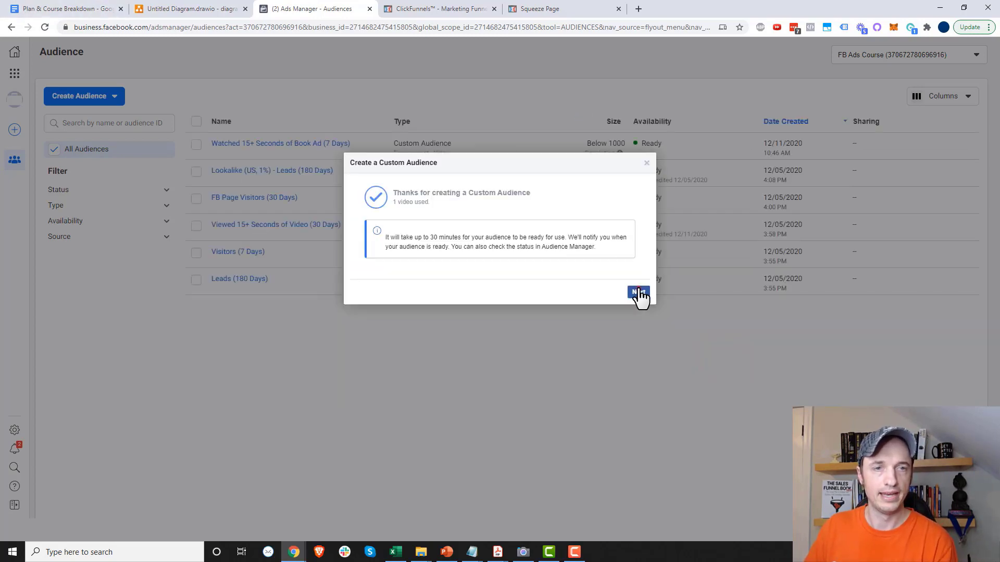
{"action": "left_click", "coordinate": [728, 346]}
- Switch to the funnel diagram to check its Audiences list, and return to the Ads Manager audiences
{"action": "left_click", "coordinate": [179, 9]}
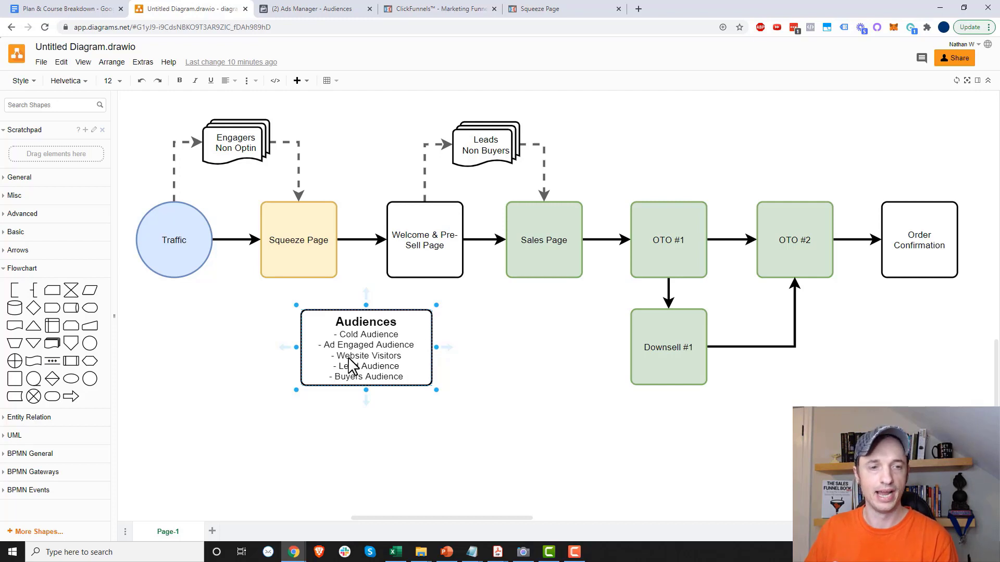
{"action": "left_click", "coordinate": [326, 9]}
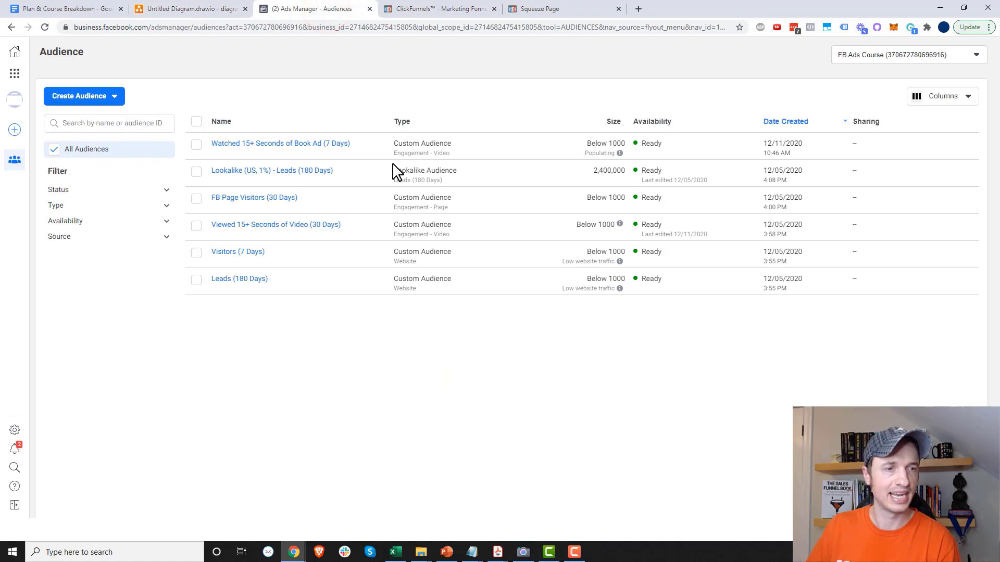
- Highlight Lead Audience in the funnel diagram's Audiences list, and inspect the rules of the Leads (180 Days) audience in Ads Manager
{"action": "mouse_move", "coordinate": [232, 256]}
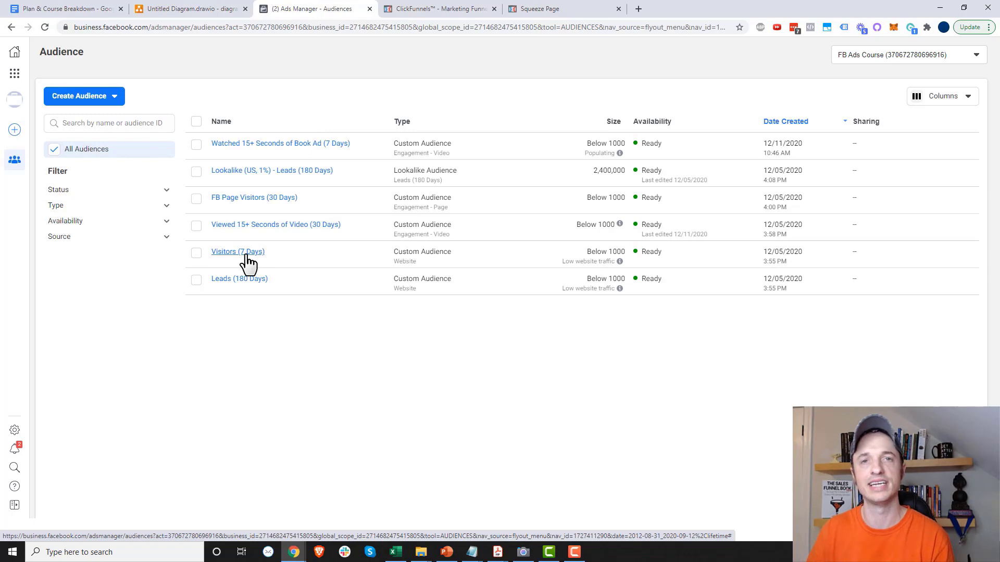
{"action": "left_click", "coordinate": [176, 9]}
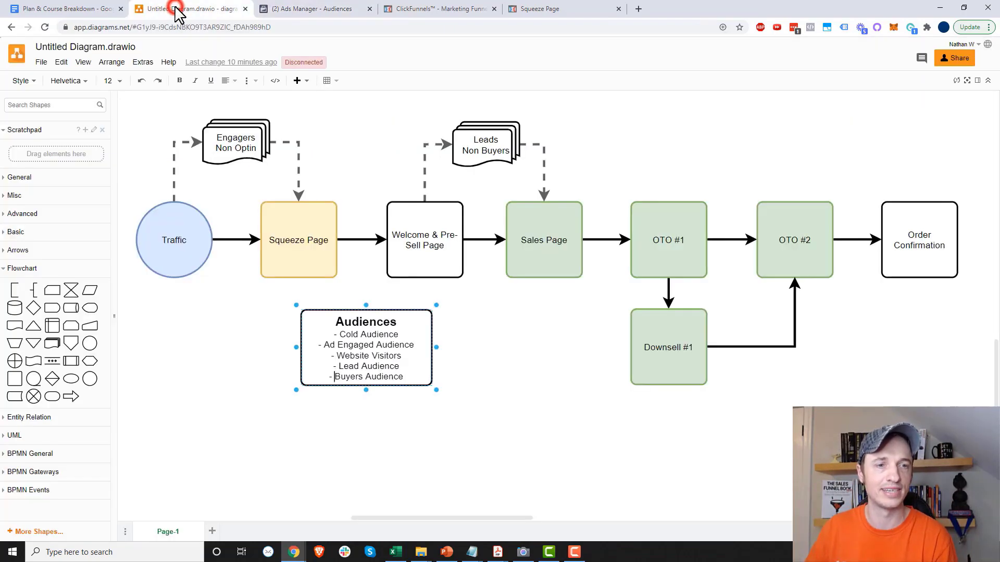
{"action": "double_click", "coordinate": [348, 362]}
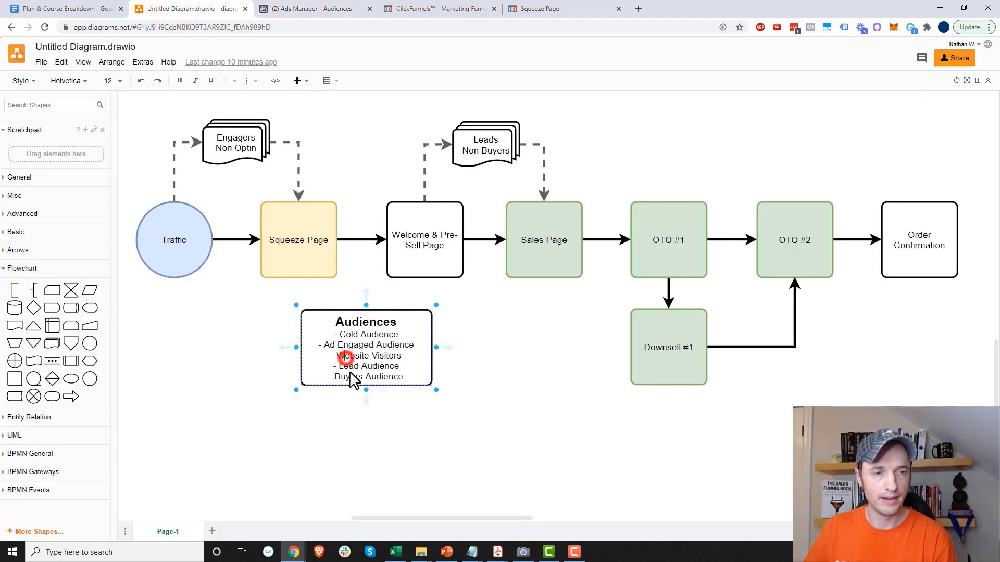
{"action": "left_click_drag", "start_coordinate": [339, 366], "coordinate": [404, 368]}
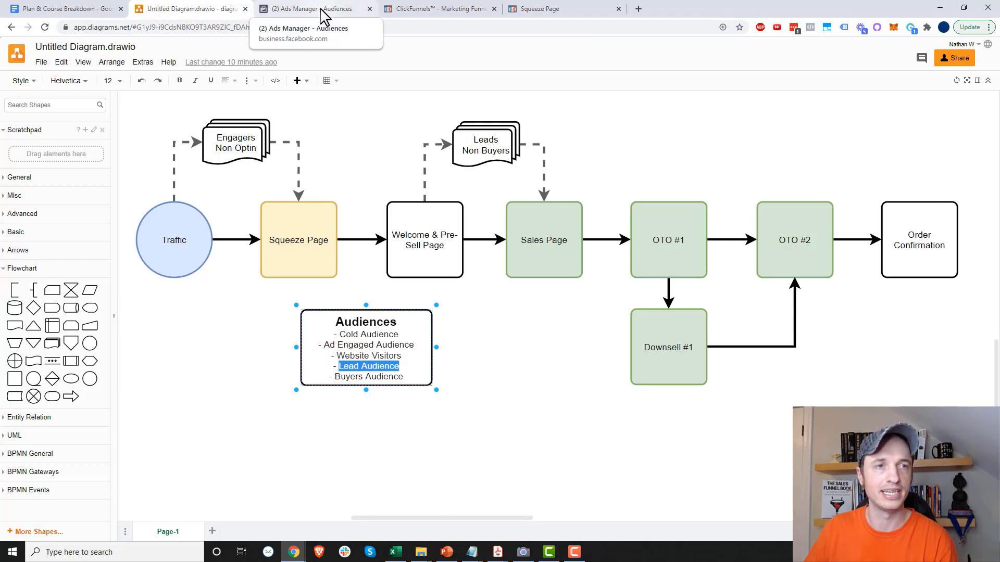
{"action": "left_click", "coordinate": [295, 11]}
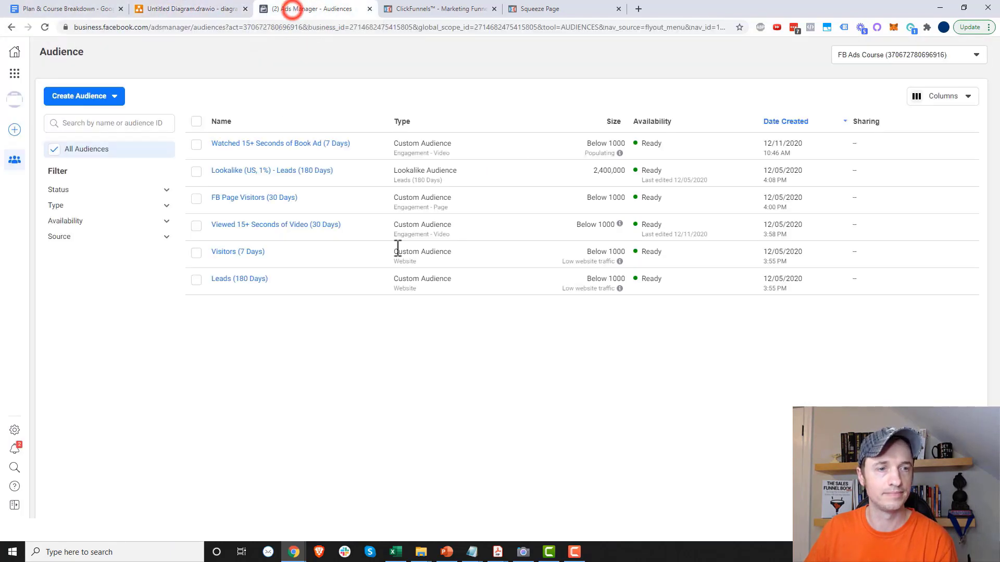
{"action": "mouse_move", "coordinate": [223, 284]}
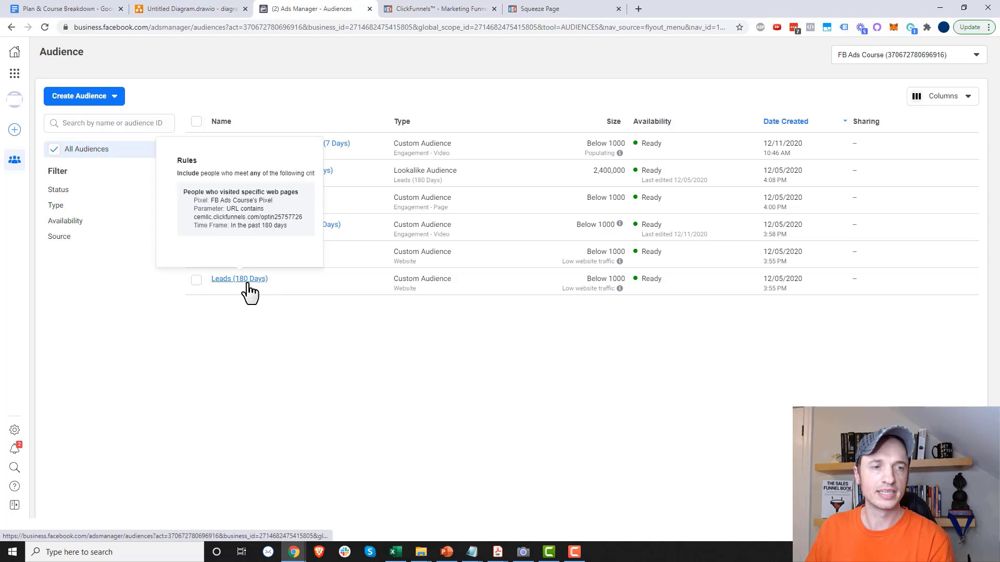
{"action": "mouse_move", "coordinate": [235, 179]}
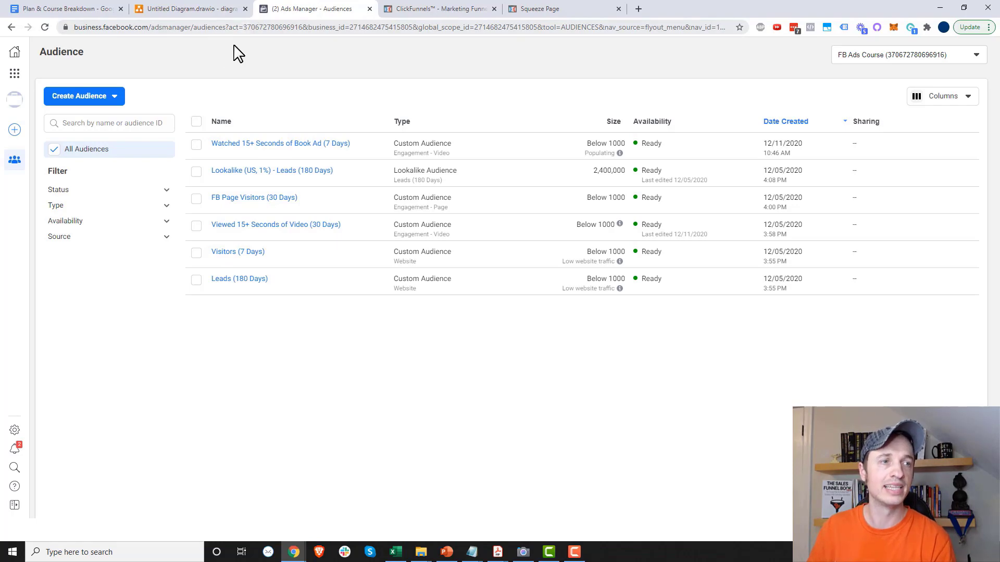
- Start a new custom audience that uses website traffic as its source
{"action": "left_click", "coordinate": [103, 98]}
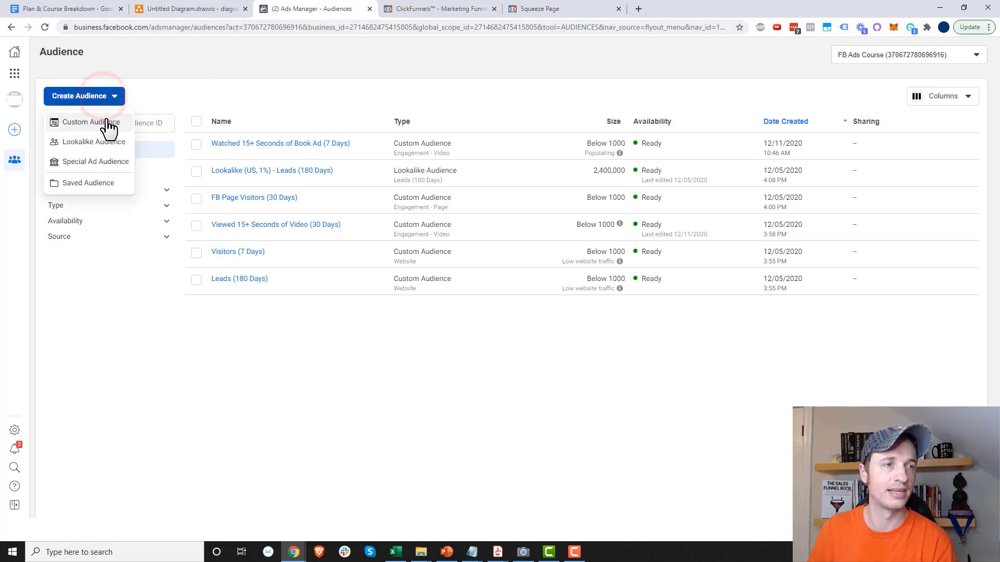
{"action": "left_click", "coordinate": [110, 125]}
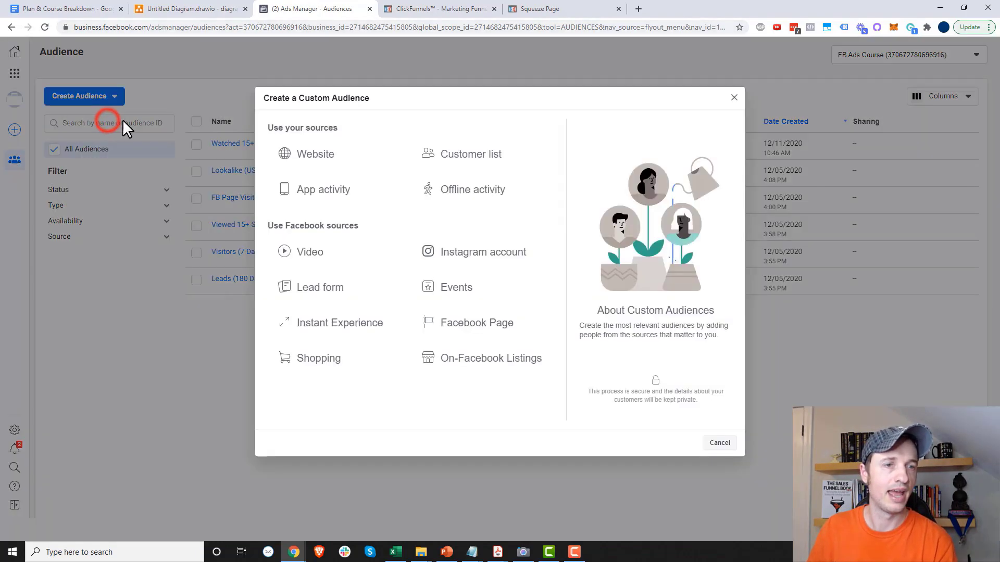
{"action": "left_click", "coordinate": [340, 165]}
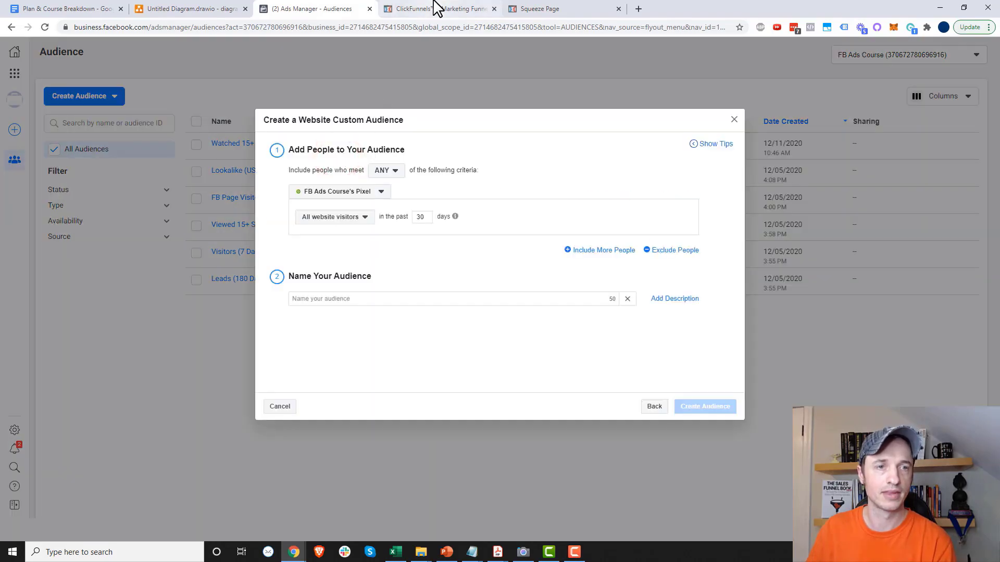
- Switch to ClickFunnels, load the Welcome & Pre-sell step's page in its own tab, copy its resulting URL and close that tab
{"action": "left_click", "coordinate": [431, 11]}
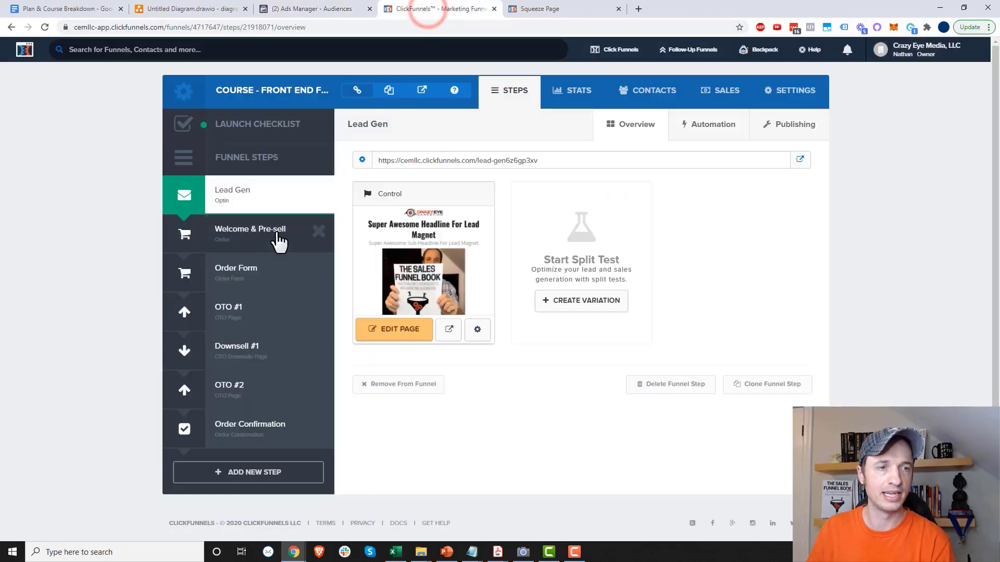
{"action": "left_click", "coordinate": [259, 244]}
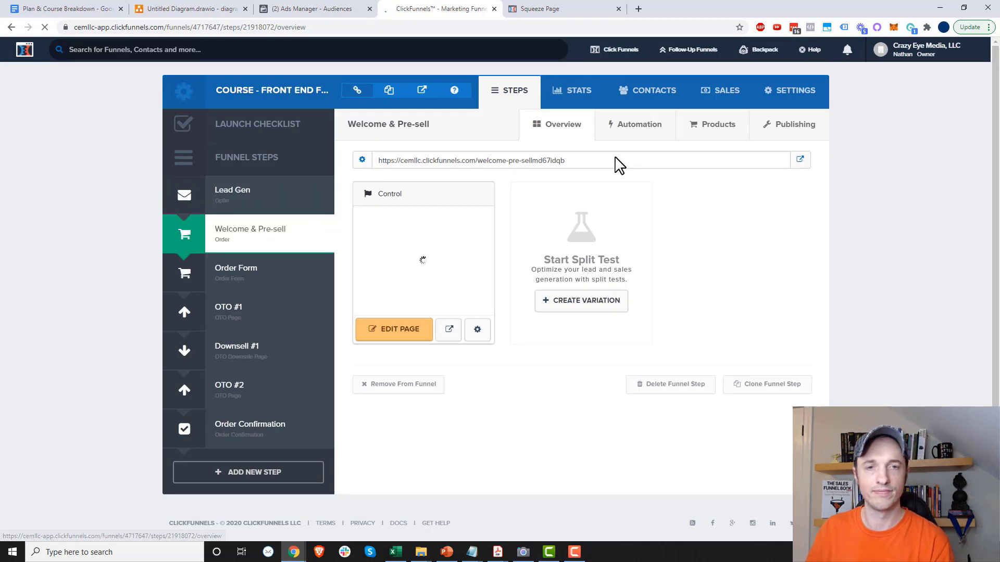
{"action": "left_click_drag", "start_coordinate": [616, 160], "coordinate": [357, 174]}
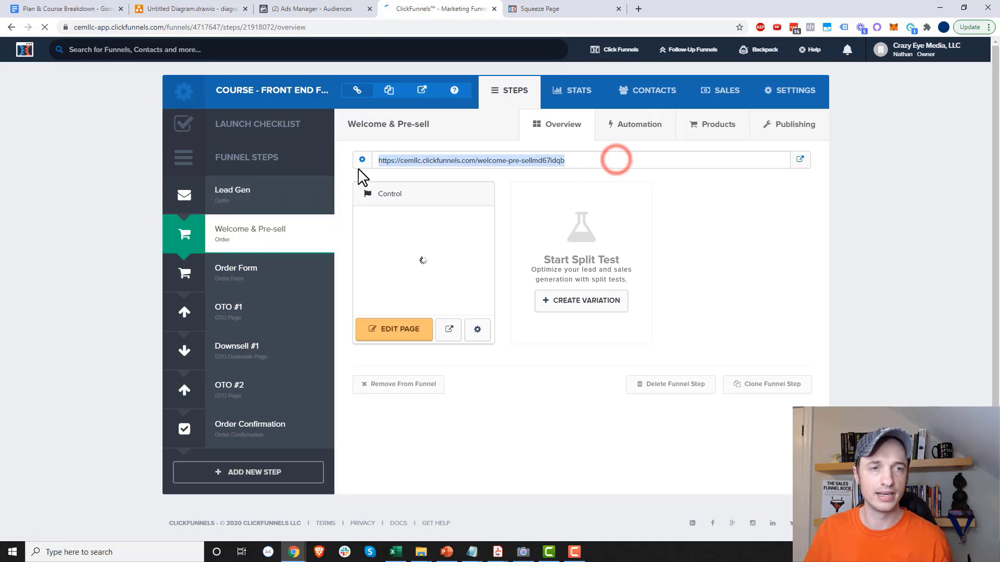
{"action": "left_click", "coordinate": [638, 9]}
{"action": "type", "text": "https://cemllc.clickfunnels.com/welcome-pre-sell16819119"}
{"action": "key", "text": "Return"}
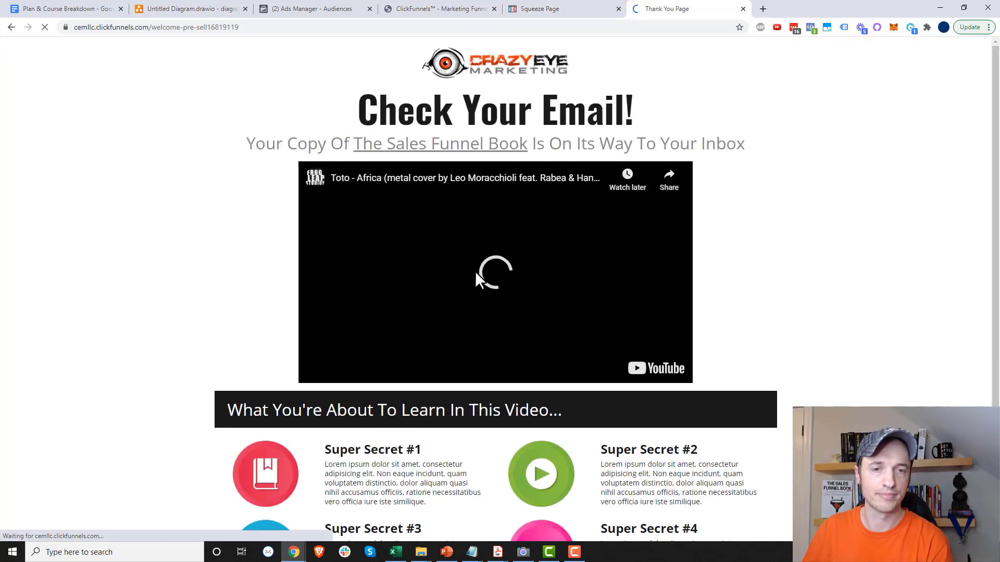
{"action": "left_click", "coordinate": [298, 26]}
{"action": "key", "text": "ctrl+c"}
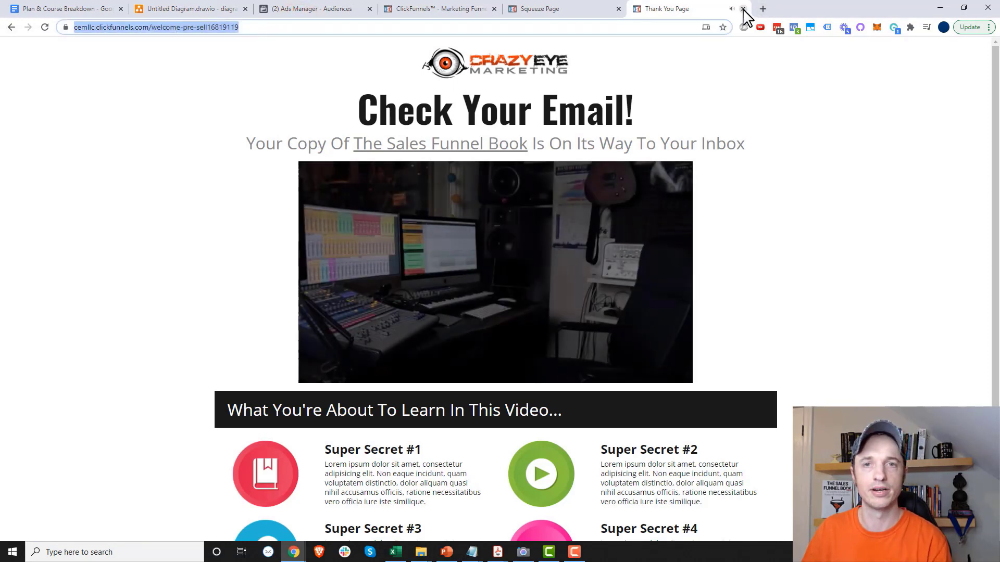
{"action": "left_click", "coordinate": [744, 9]}
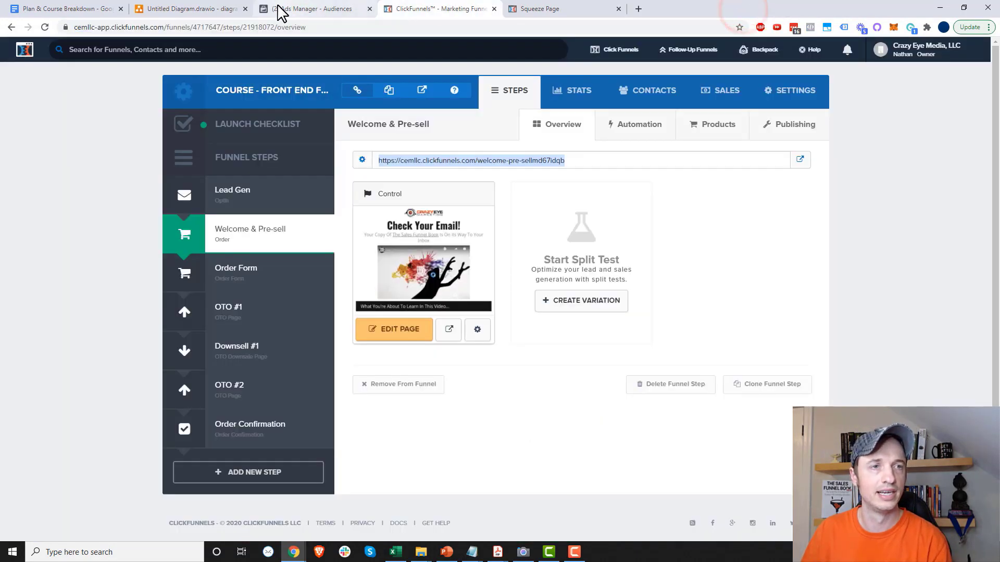
- Back in Ads Manager, include people who visited specific web pages in the past 7 days, with the copied Welcome & Pre-sell URL as the match value
{"action": "left_click", "coordinate": [300, 11]}
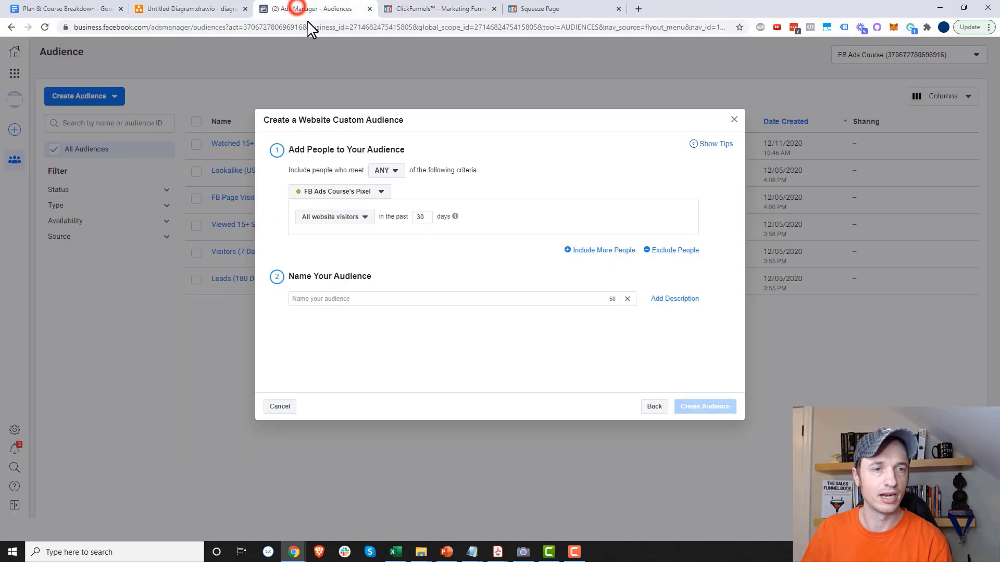
{"action": "left_click", "coordinate": [357, 214]}
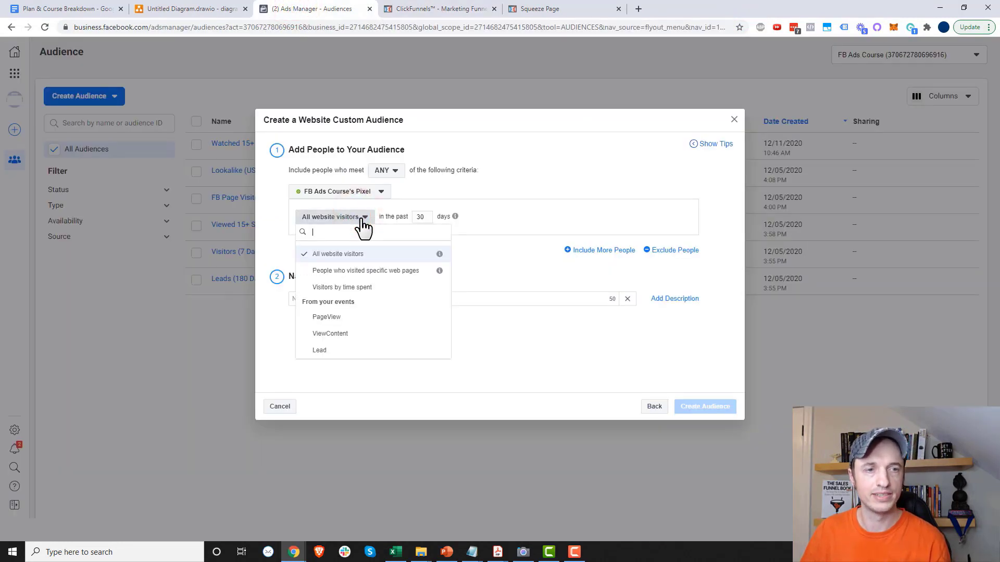
{"action": "left_click", "coordinate": [371, 271]}
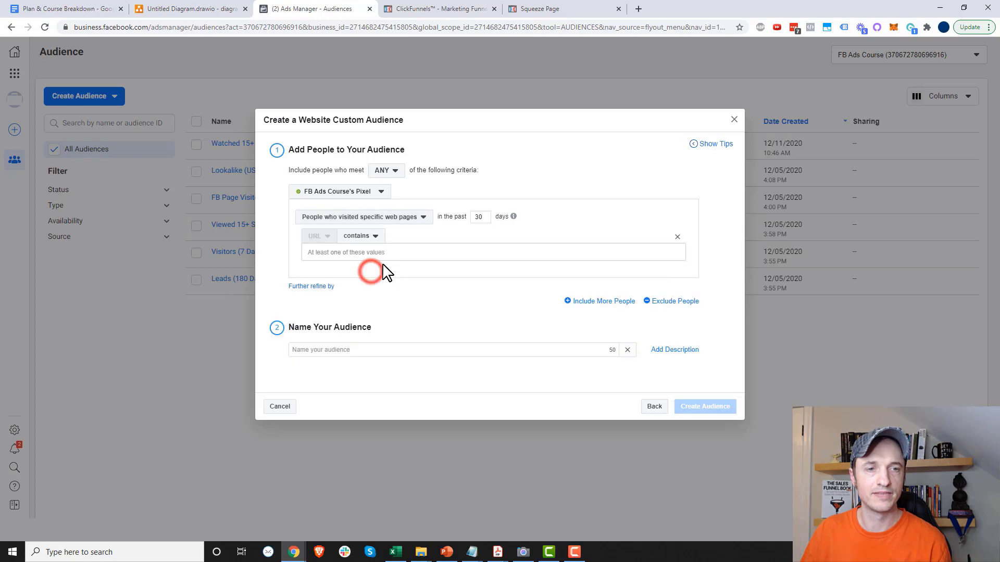
{"action": "double_click", "coordinate": [482, 217]}
{"action": "type", "text": "7"}
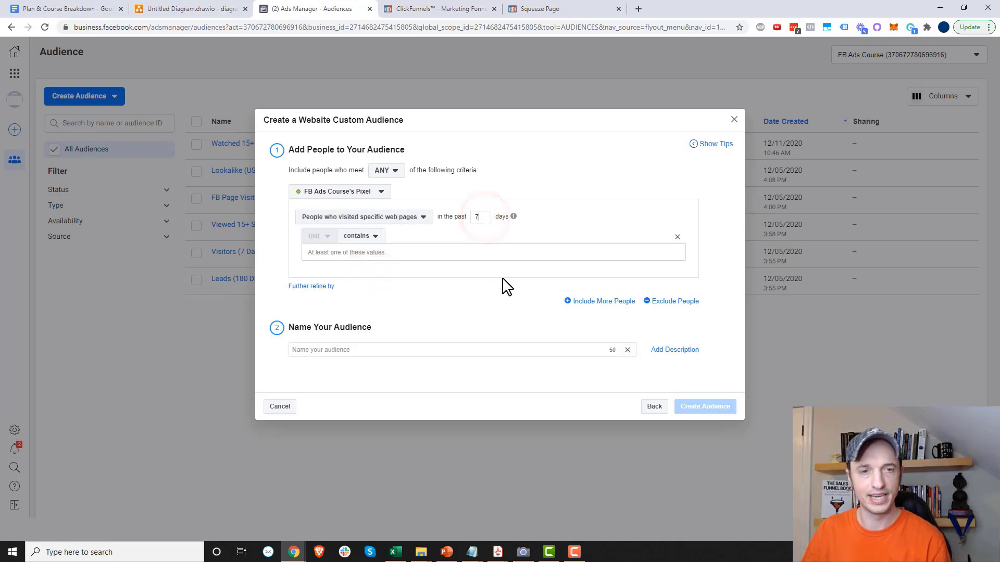
{"action": "left_click", "coordinate": [426, 257]}
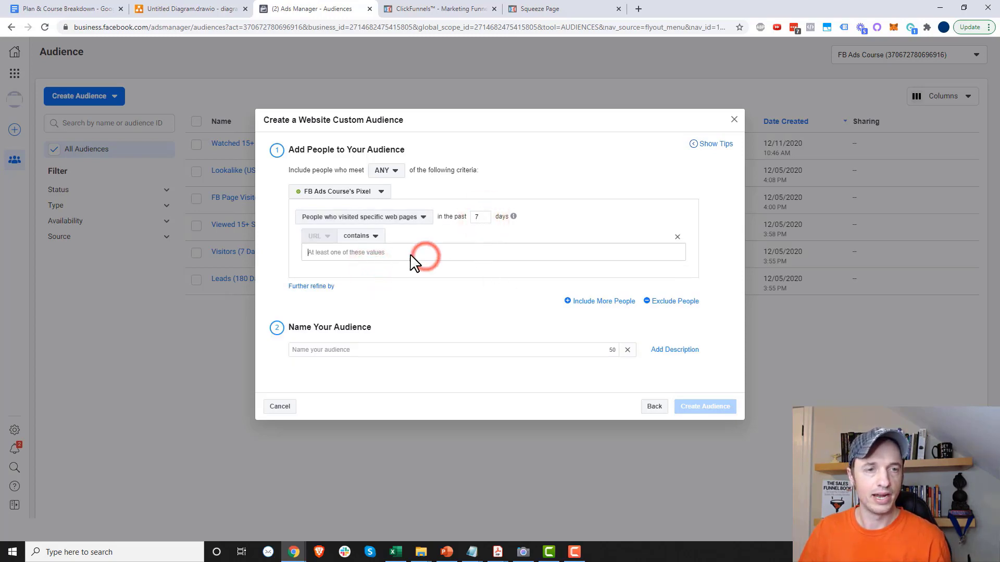
{"action": "key", "text": "ctrl+v"}
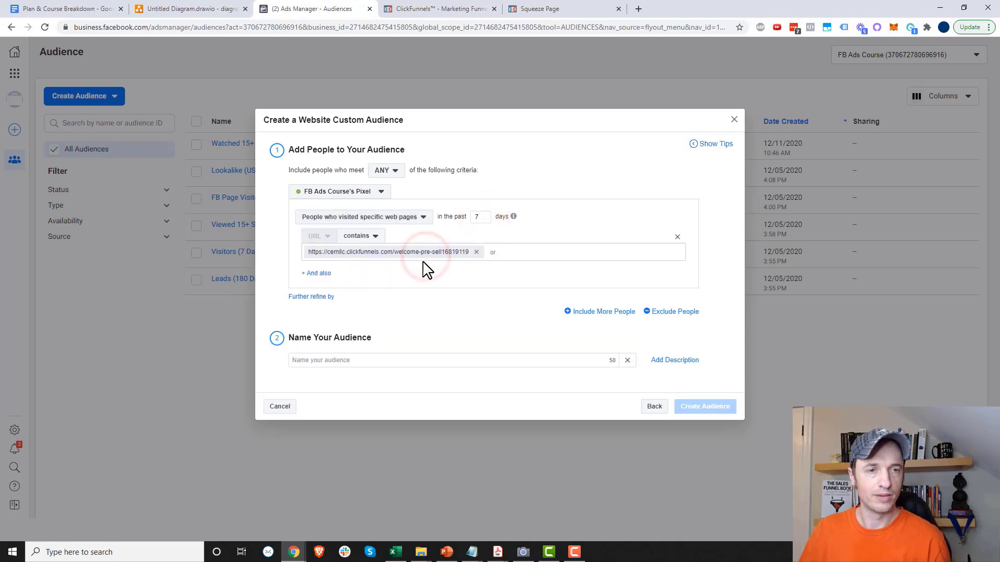
- Trim the copied URL to its page path and replace the full-URL condition with "welcome-pre-sell16819119"
{"action": "left_click", "coordinate": [475, 26]}
{"action": "key", "text": "ctrl+v"}
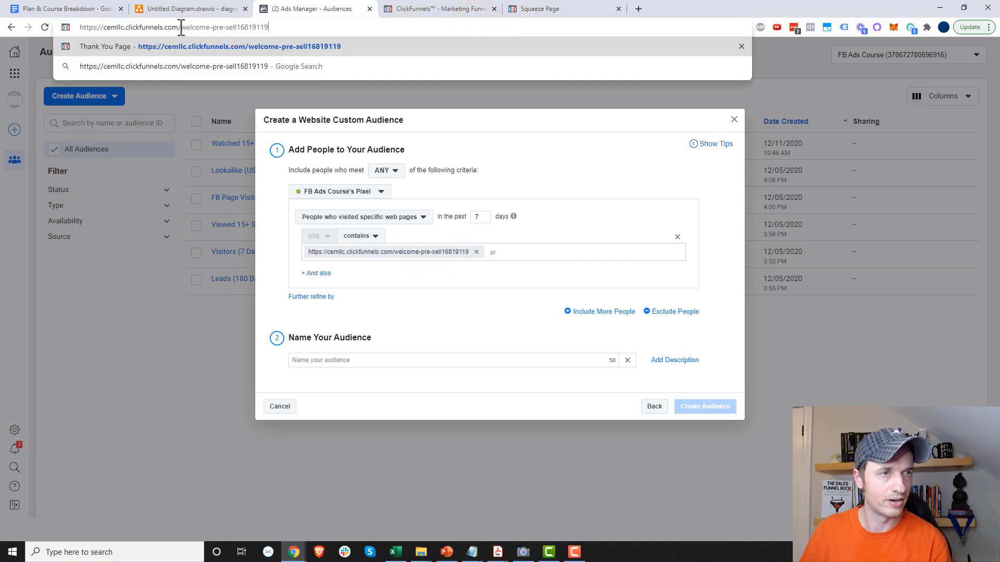
{"action": "left_click_drag", "start_coordinate": [104, 27], "coordinate": [39, 27]}
{"action": "key", "text": "BackSpace"}
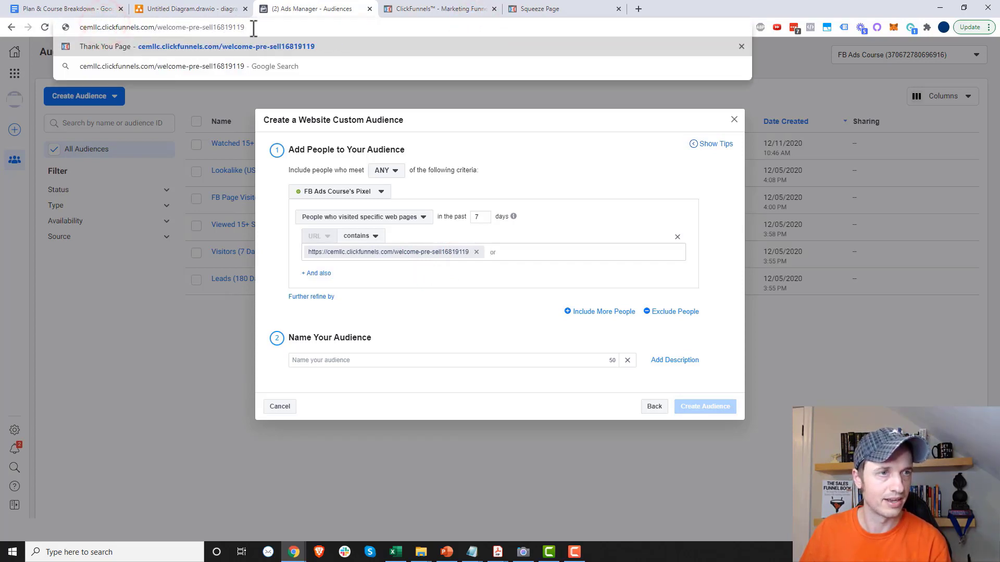
{"action": "left_click_drag", "start_coordinate": [235, 27], "coordinate": [150, 32]}
{"action": "key", "text": "ctrl+c"}
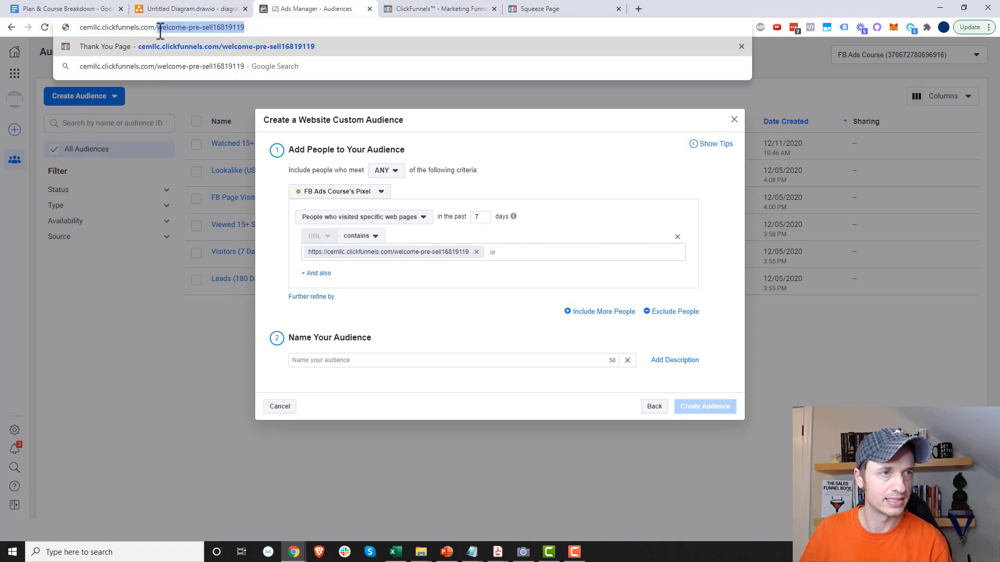
{"action": "left_click", "coordinate": [476, 252]}
{"action": "key", "text": "ctrl+v"}
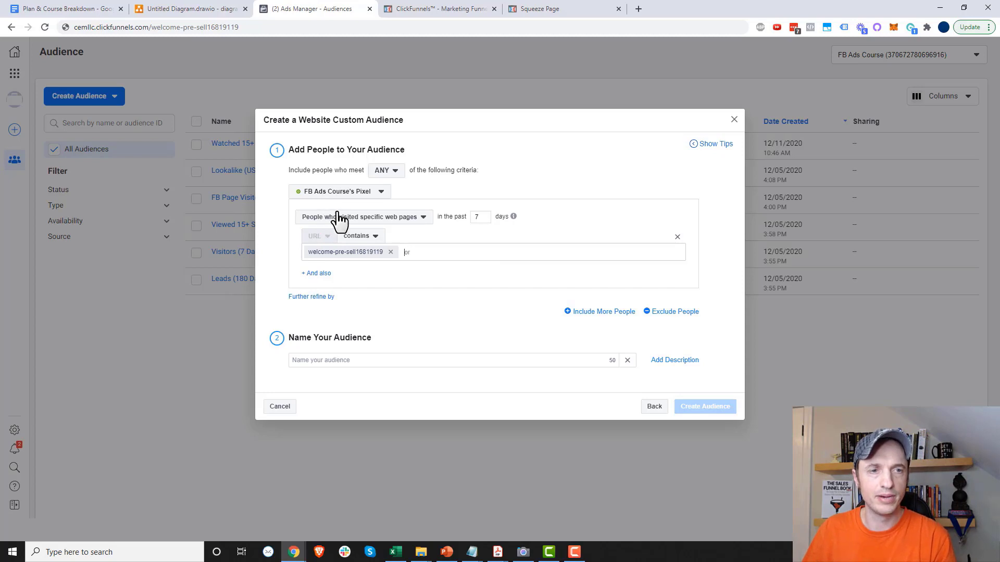
- Name the audience "Leads - Book Funnel (7 Days)", create it and close the confirmation
{"action": "double_click", "coordinate": [485, 217]}
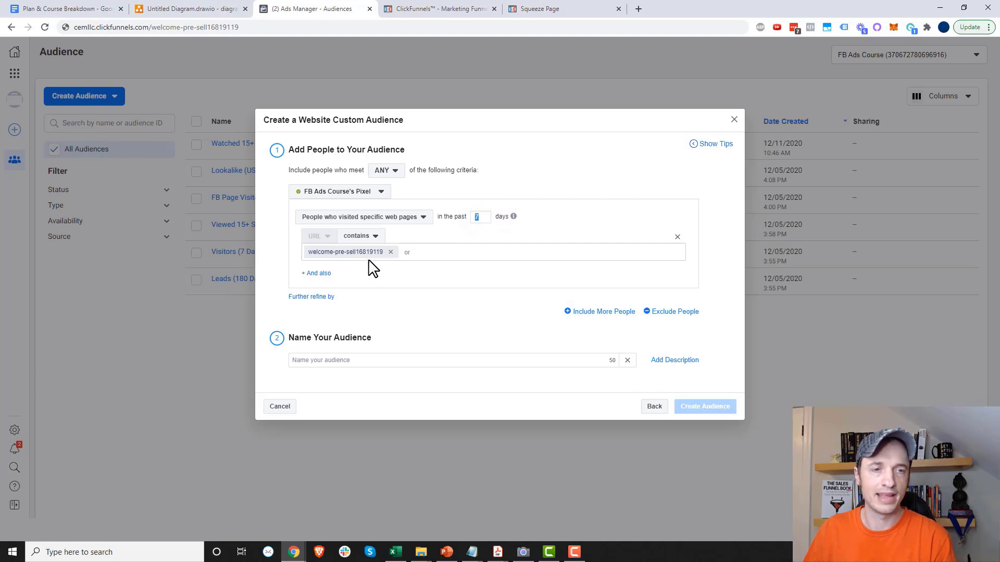
{"action": "left_click", "coordinate": [372, 359]}
{"action": "type", "text": "Leads - Book Funnel (7 Days"}
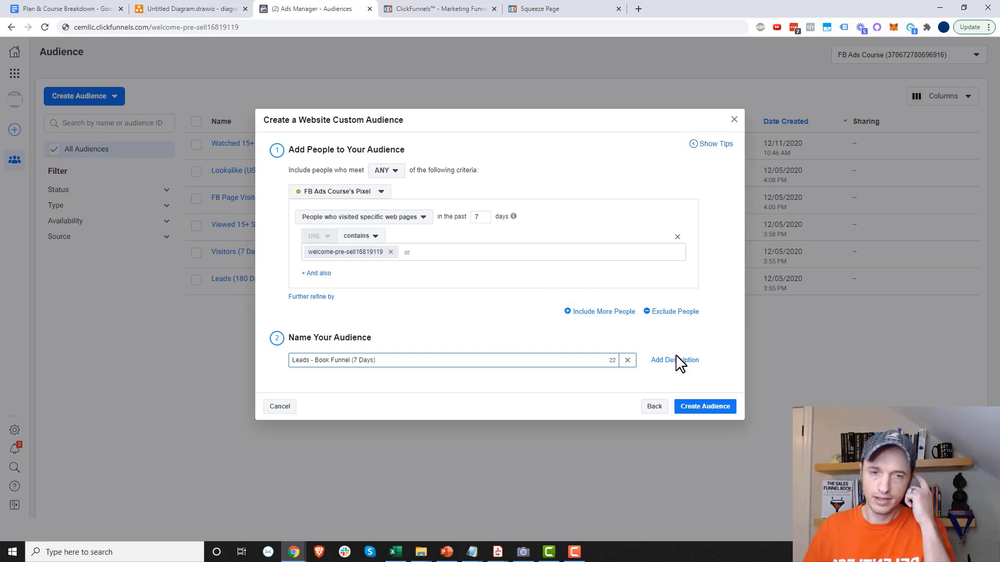
{"action": "left_click", "coordinate": [705, 409]}
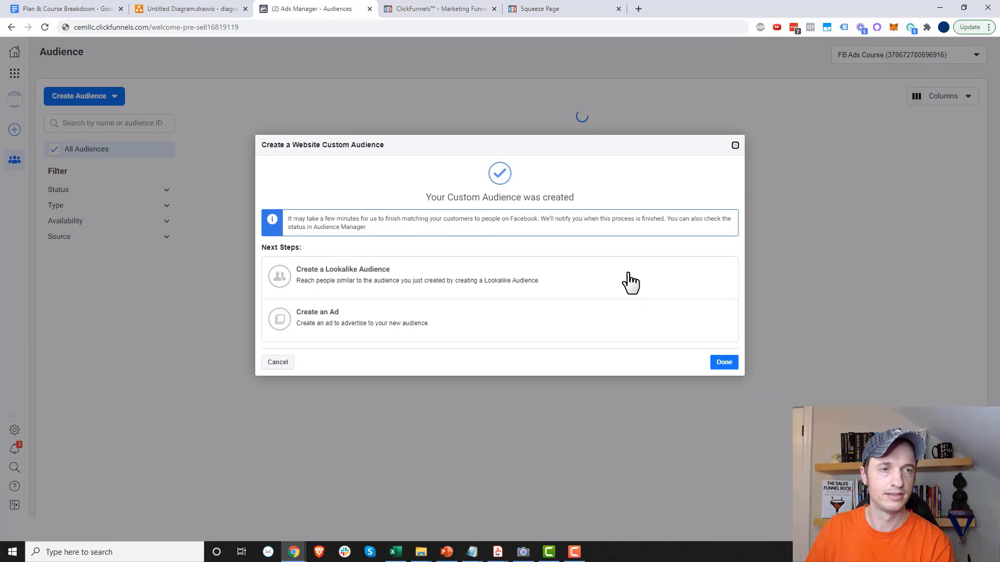
{"action": "left_click", "coordinate": [724, 364]}
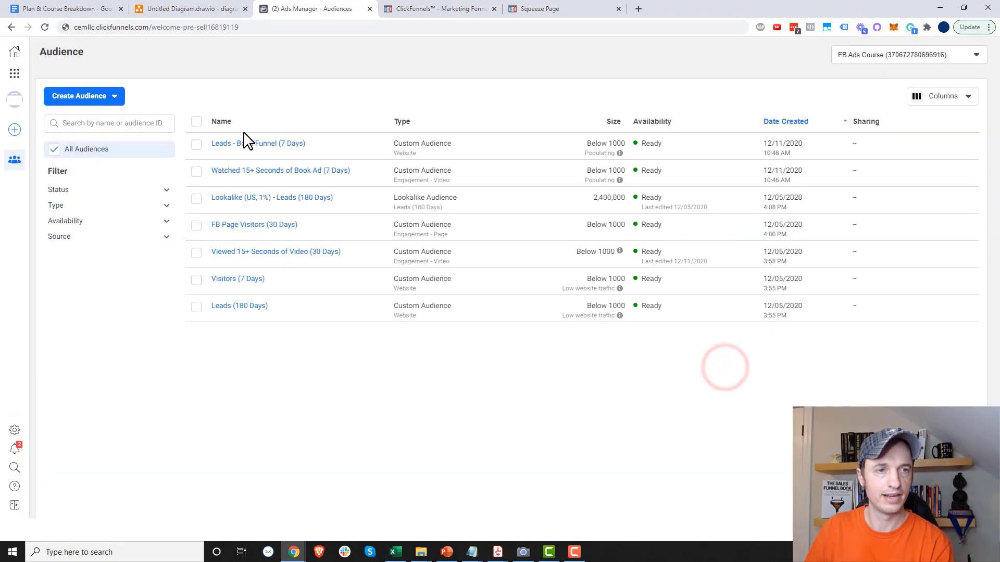
- Highlight Buyers Audience in the funnel diagram's Audiences list, and compare the rules of the two leads audiences in Ads Manager
{"action": "left_click", "coordinate": [180, 10]}
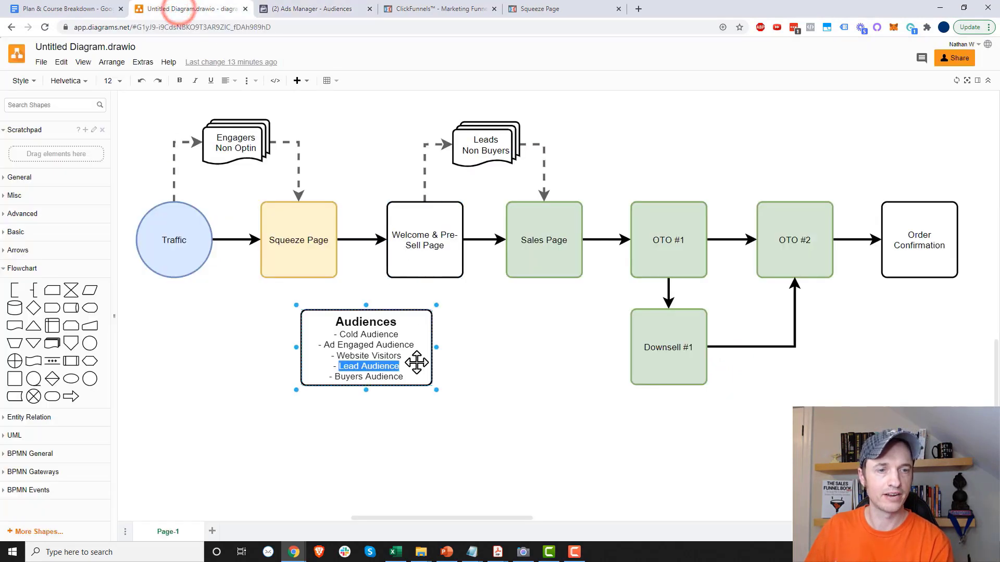
{"action": "left_click", "coordinate": [385, 372]}
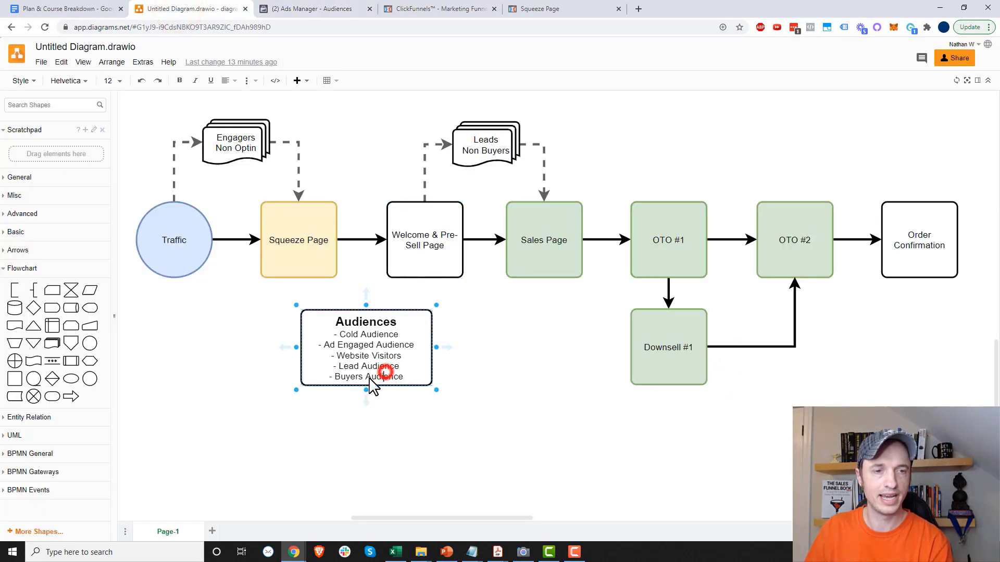
{"action": "left_click_drag", "start_coordinate": [337, 377], "coordinate": [399, 376]}
{"action": "left_click", "coordinate": [317, 16]}
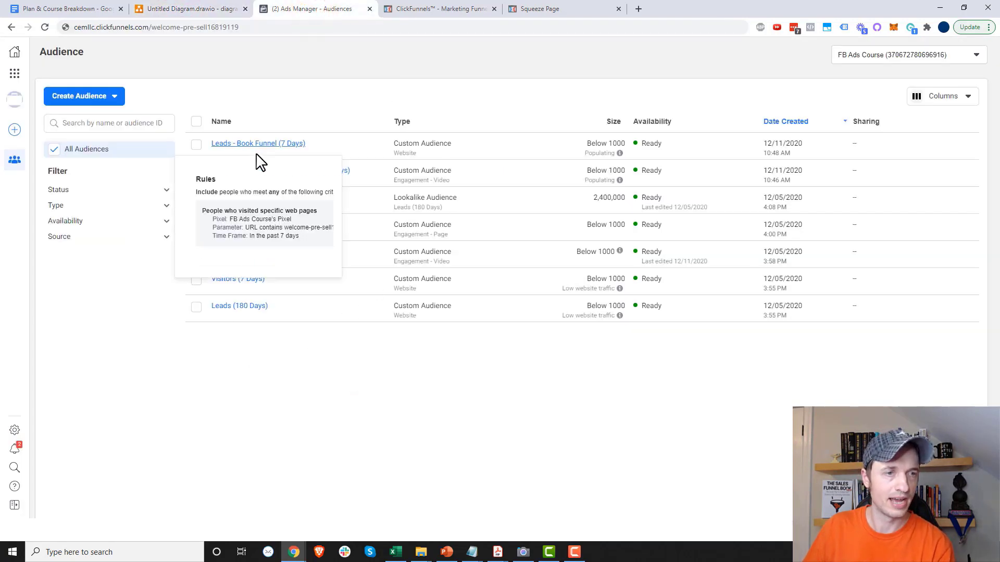
{"action": "mouse_move", "coordinate": [251, 312]}
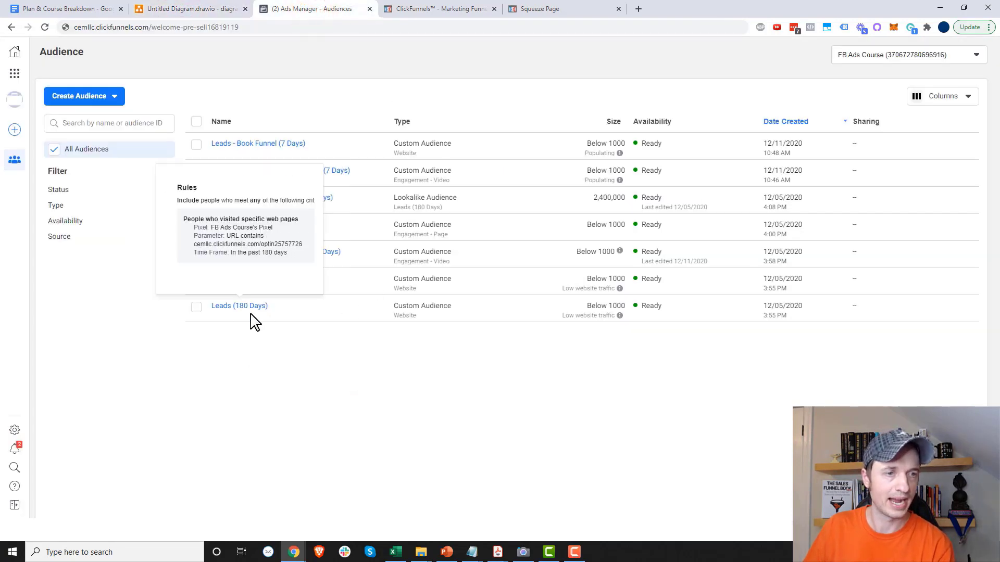
- Start a new website custom audience that includes people who visited specific web pages
{"action": "left_click", "coordinate": [107, 100]}
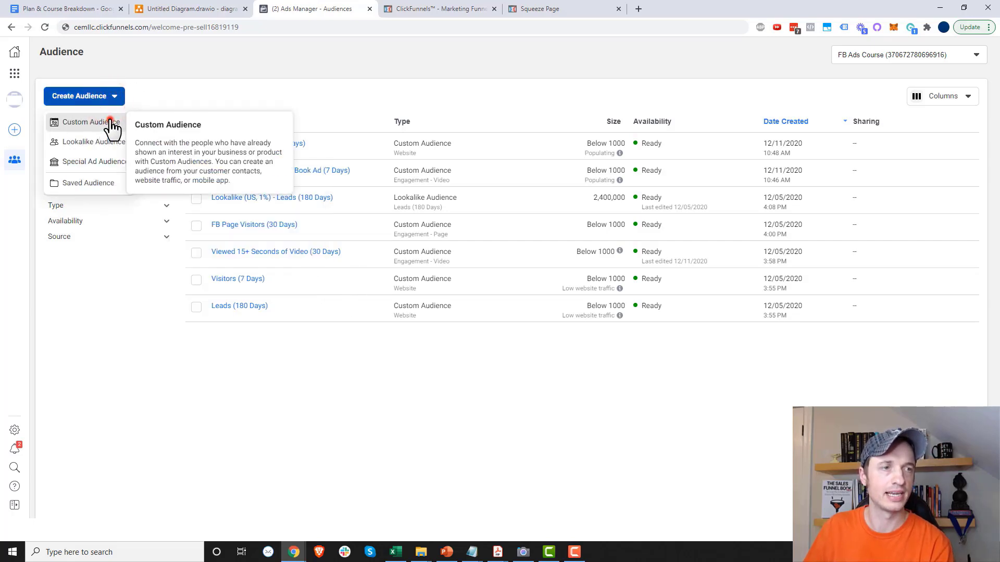
{"action": "left_click", "coordinate": [111, 123]}
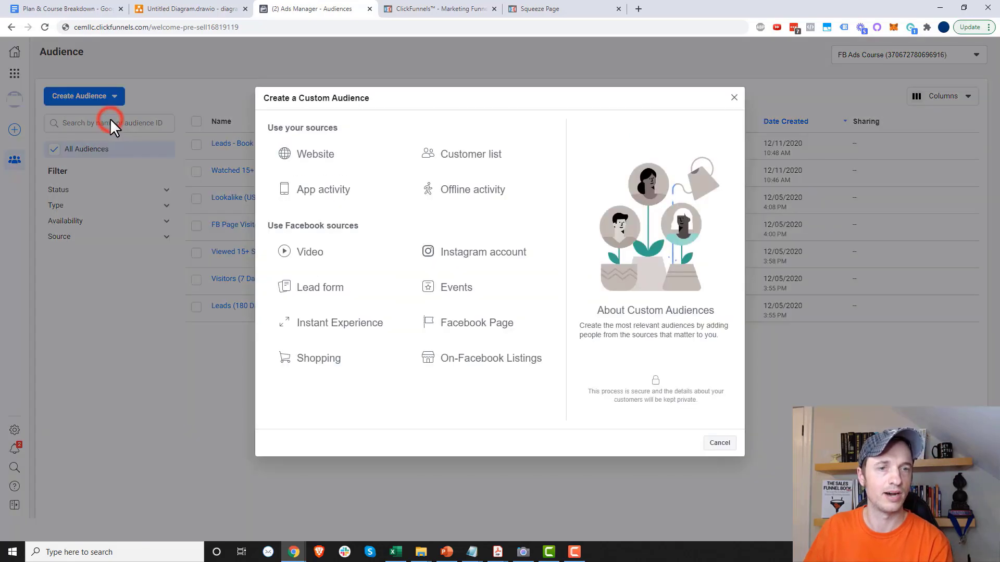
{"action": "left_click", "coordinate": [336, 165]}
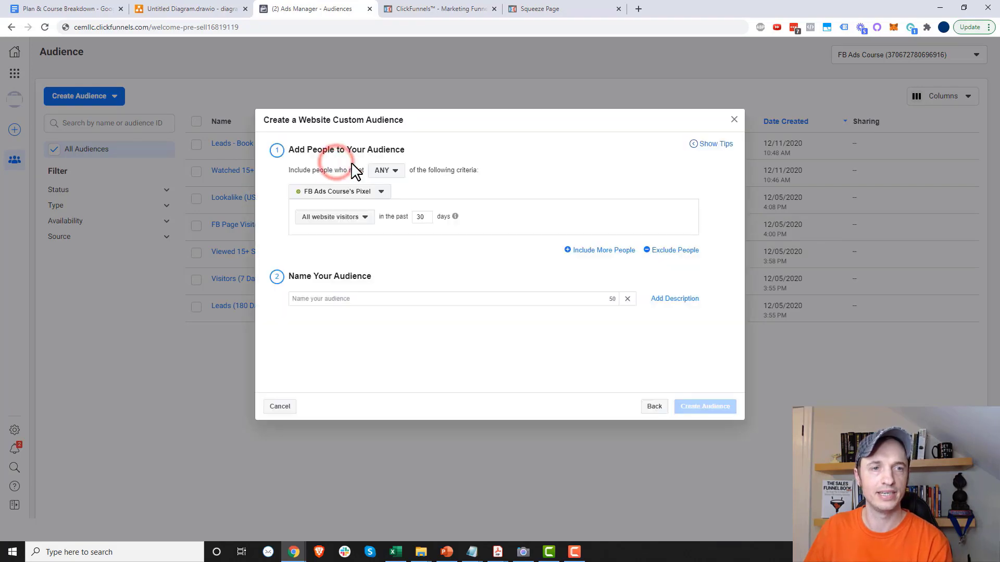
{"action": "left_click", "coordinate": [353, 218]}
{"action": "left_click", "coordinate": [359, 272]}
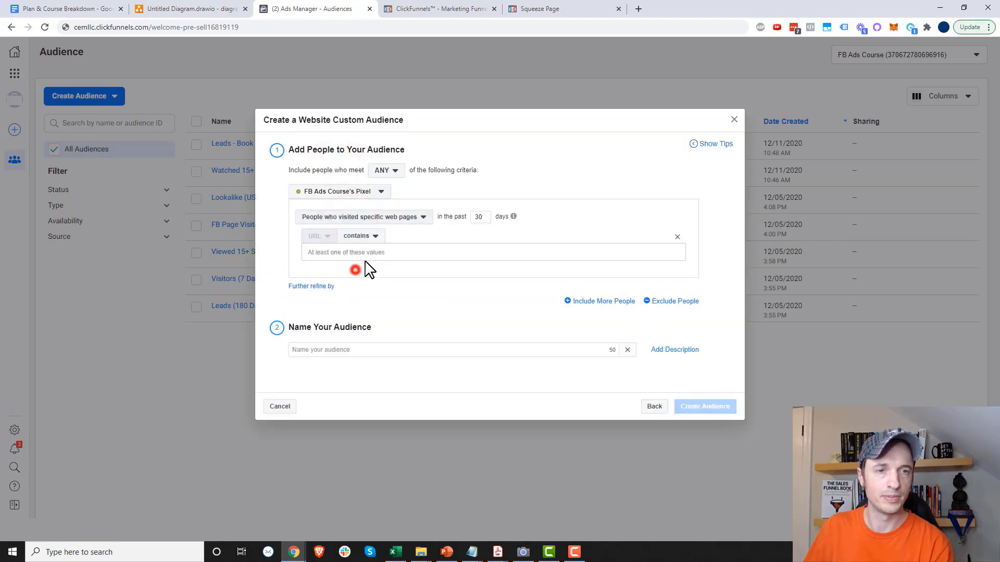
- Switch to ClickFunnels, copy the OTO #1 step's URL and load it in the Squeeze Page browser tab
{"action": "left_click", "coordinate": [435, 10]}
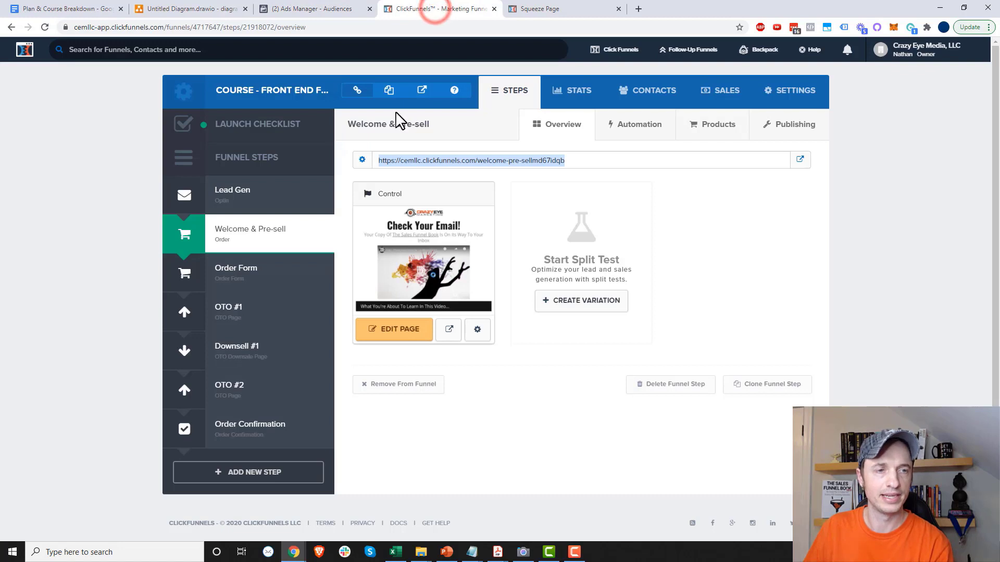
{"action": "left_click", "coordinate": [246, 313]}
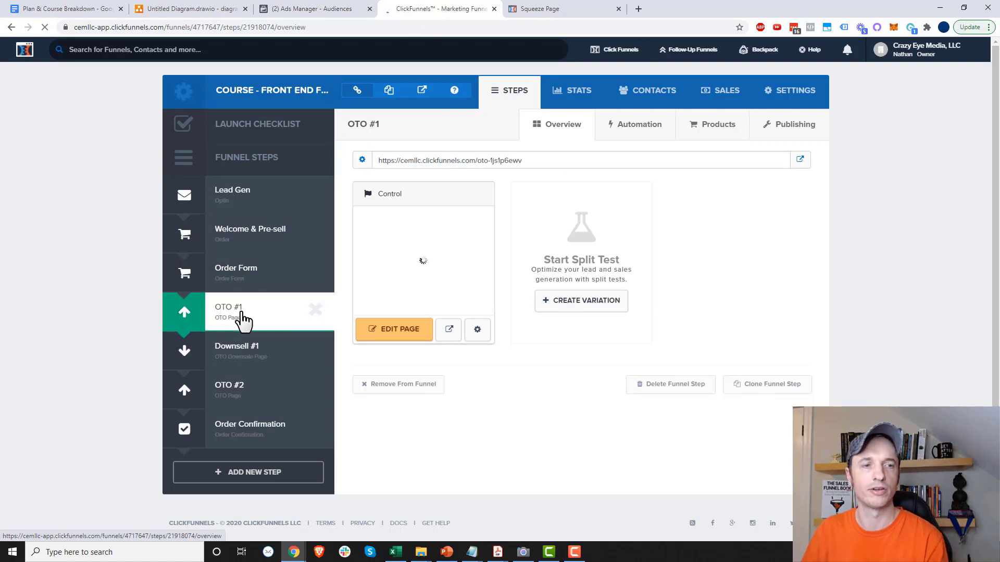
{"action": "left_click", "coordinate": [570, 160]}
{"action": "left_click", "coordinate": [569, 11]}
{"action": "left_click", "coordinate": [577, 27]}
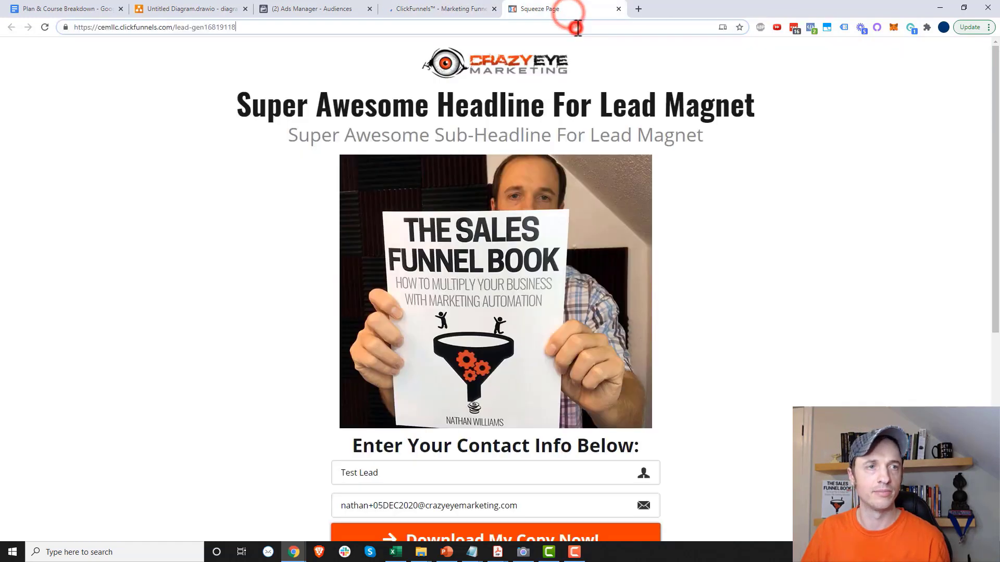
{"action": "key", "text": "ctrl+a"}
{"action": "type", "text": "https://cemllc.clickfunnels.com/oto-116819121"}
{"action": "key", "text": "Return"}
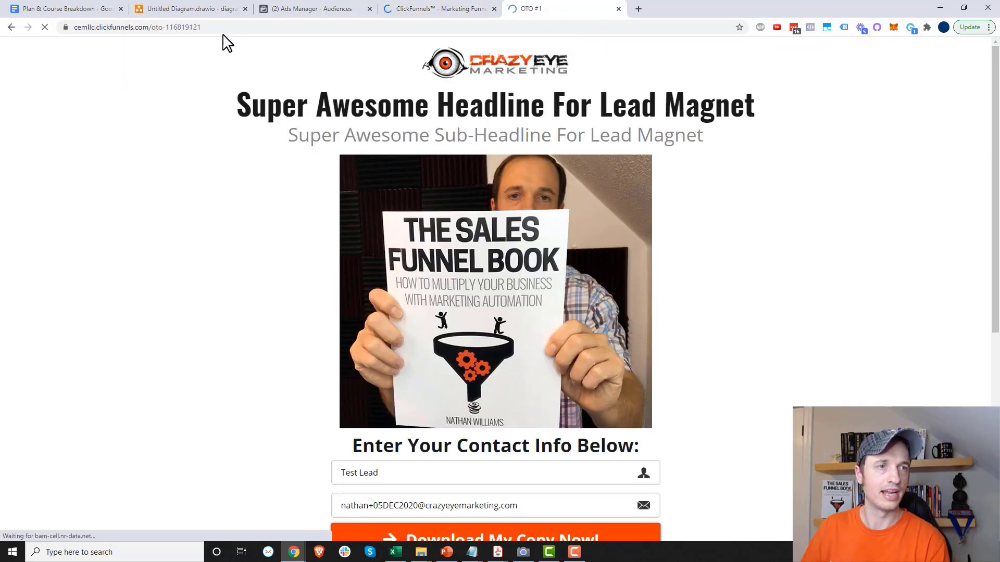
- Copy the page path "oto-116819121", close the OTO #1 page and enter the path as the audience's URL contains value in Ads Manager
{"action": "left_click_drag", "start_coordinate": [229, 27], "coordinate": [155, 29]}
{"action": "key", "text": "ctrl+c"}
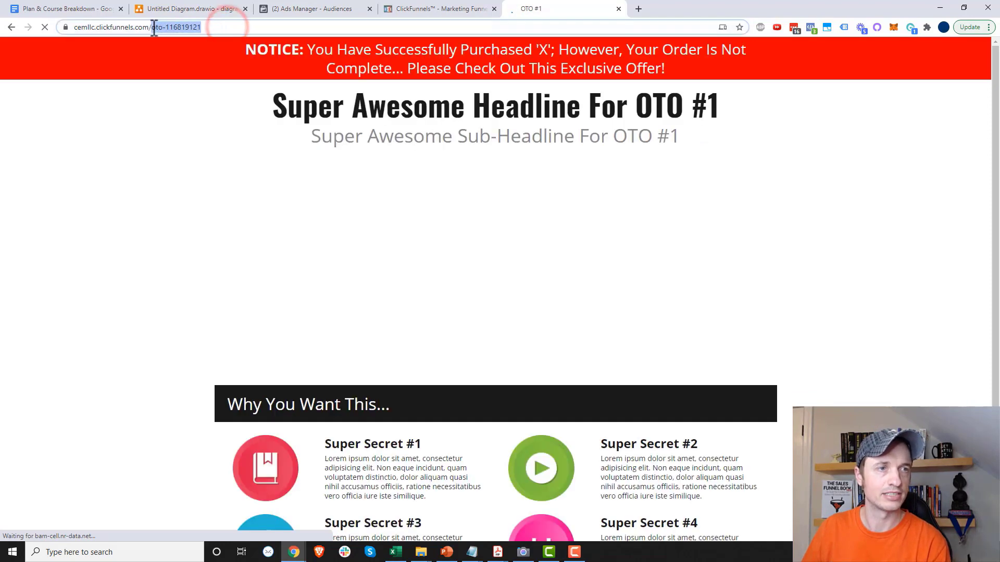
{"action": "left_click", "coordinate": [619, 9]}
{"action": "left_click", "coordinate": [324, 10]}
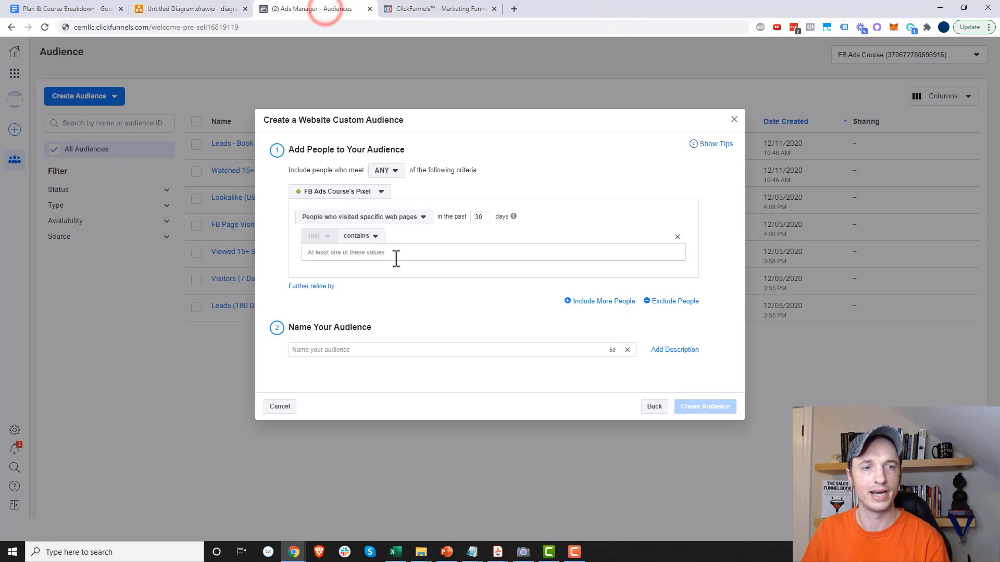
{"action": "key", "text": "ctrl+v"}
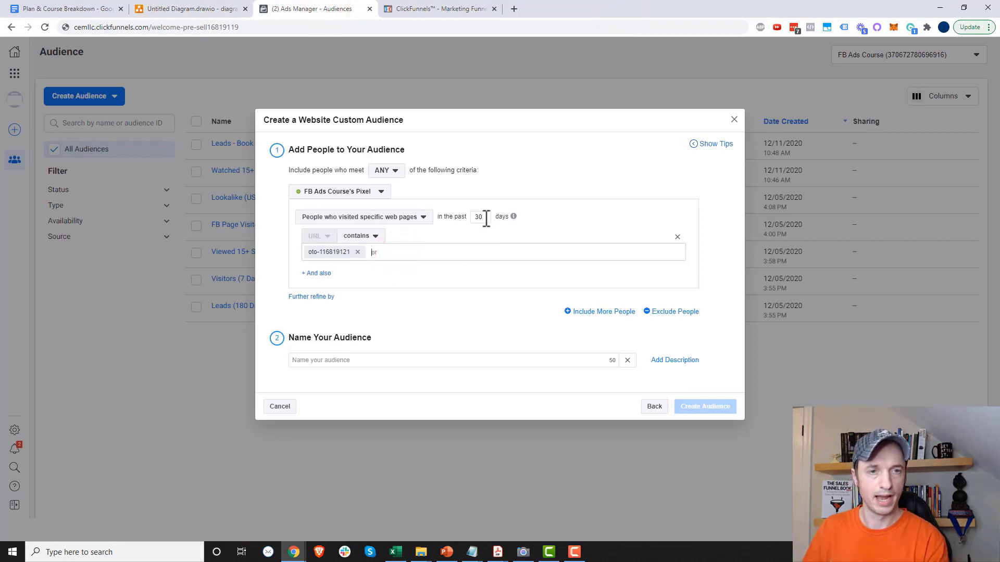
- Set the retention to 180 days, name the audience "Buyer - Book Funnel (180 Days)", create it and close the confirmation
{"action": "double_click", "coordinate": [479, 216]}
{"action": "type", "text": "180"}
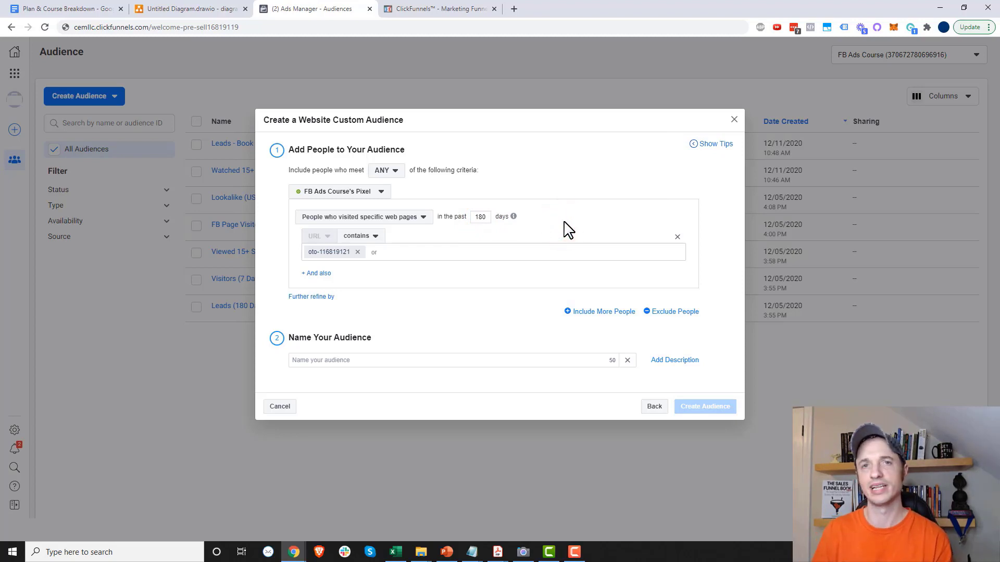
{"action": "mouse_move", "coordinate": [513, 217]}
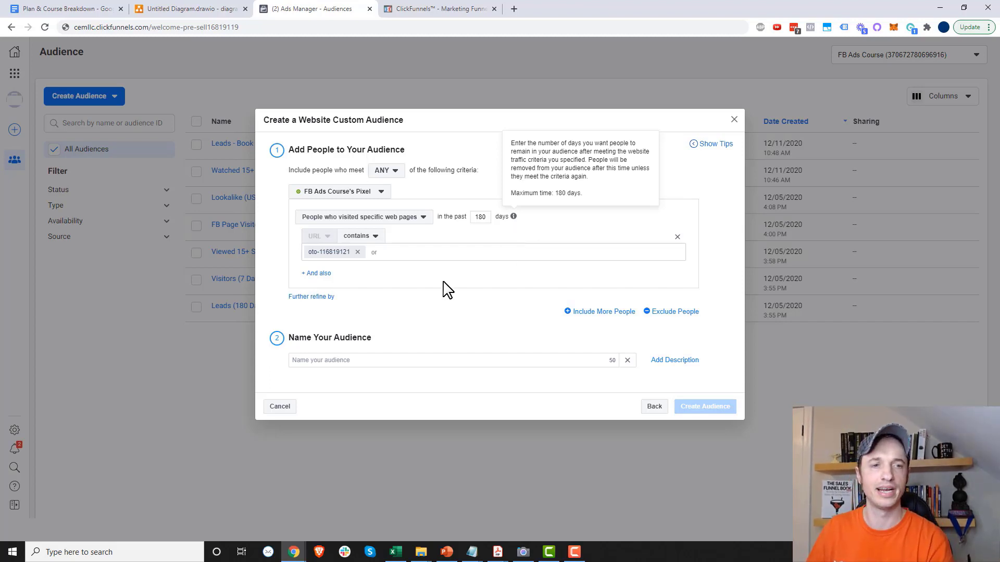
{"action": "left_click", "coordinate": [389, 360]}
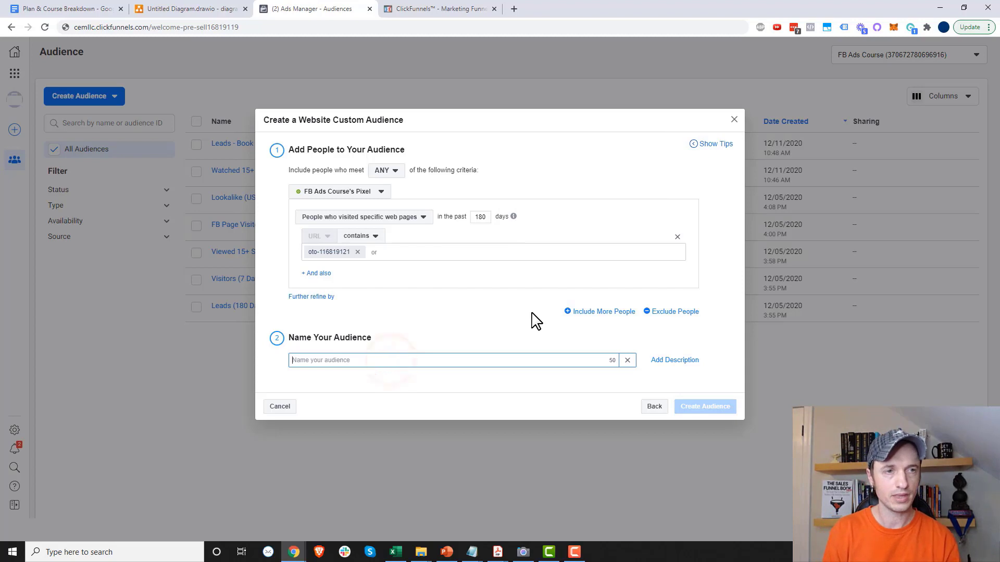
{"action": "type", "text": "Buyer - Book Funnel (180 Days"}
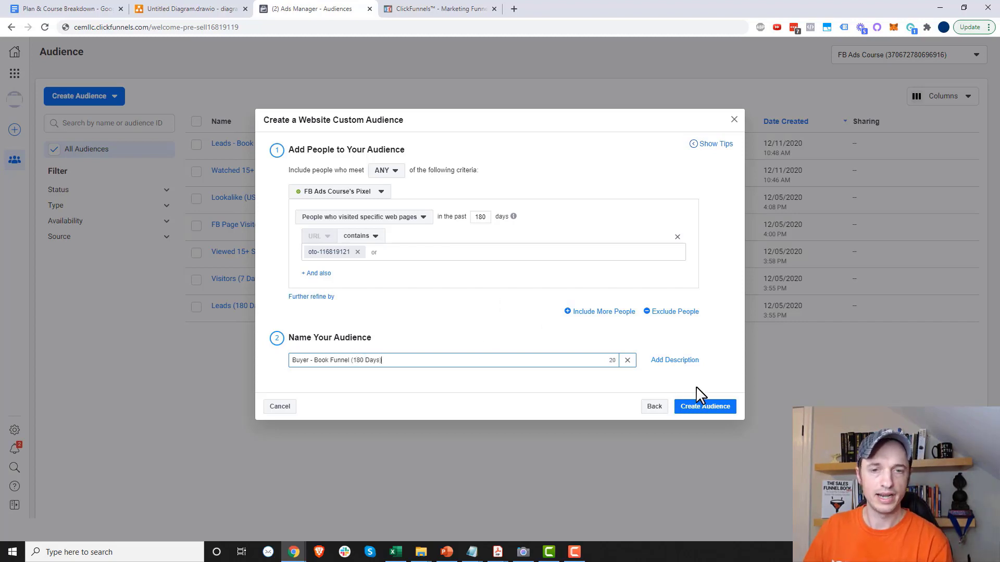
{"action": "left_click", "coordinate": [703, 412]}
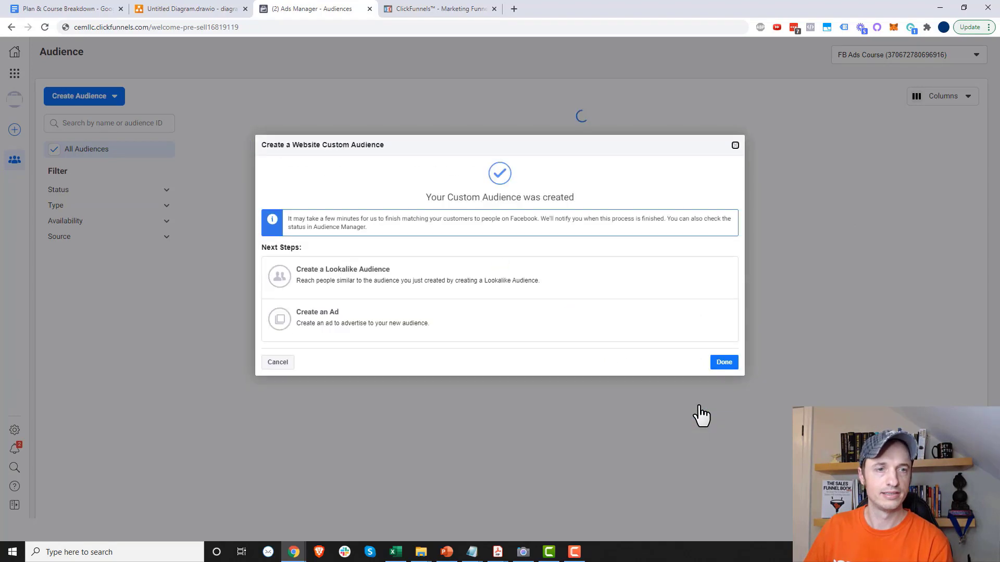
{"action": "left_click", "coordinate": [724, 363]}
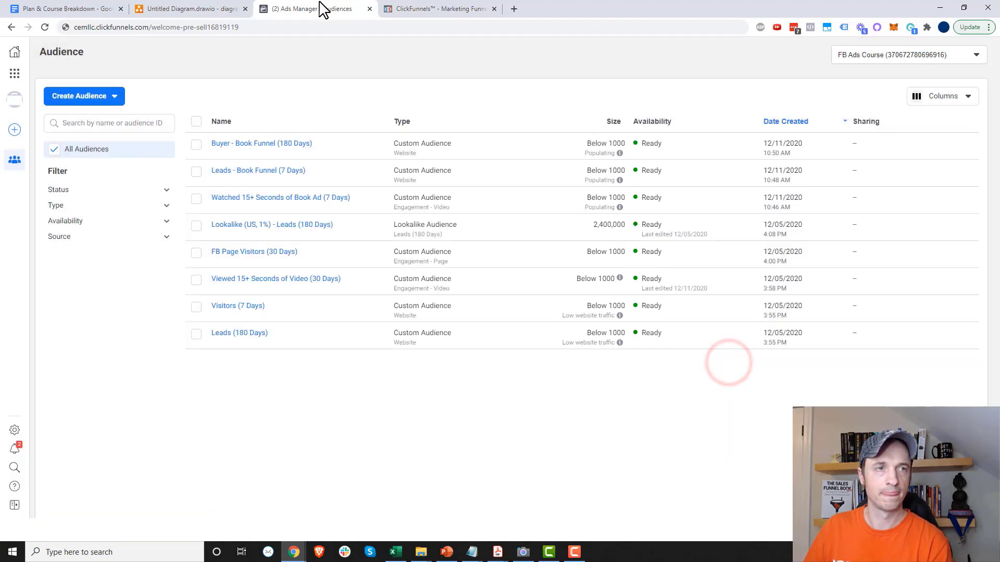
- Check the funnel diagram's Audiences list, return to Ads Manager and open the ad account's Campaigns overview
{"action": "left_click", "coordinate": [188, 9]}
{"action": "left_click", "coordinate": [476, 355]}
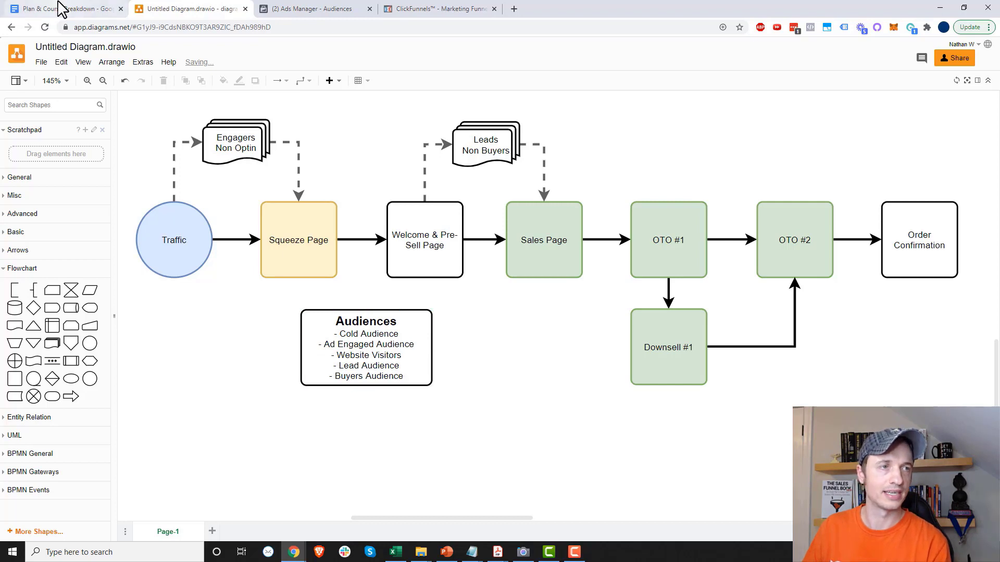
{"action": "left_click", "coordinate": [291, 10]}
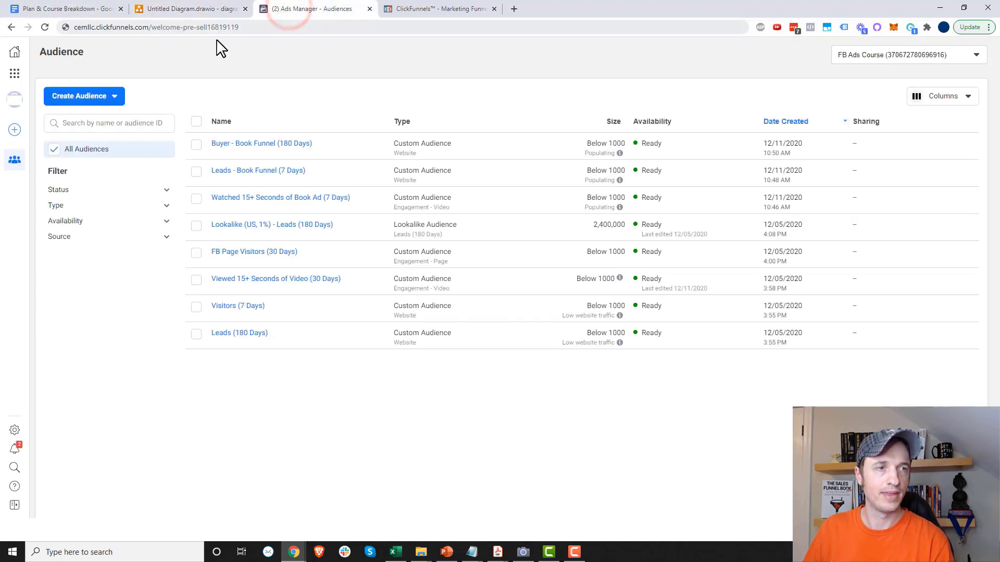
{"action": "left_click", "coordinate": [14, 74]}
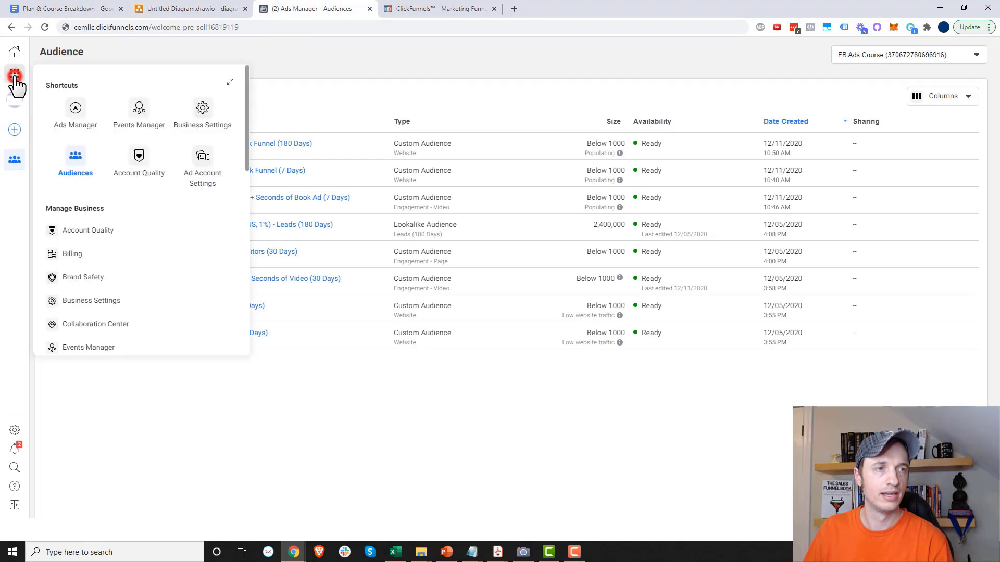
{"action": "left_click", "coordinate": [78, 111]}
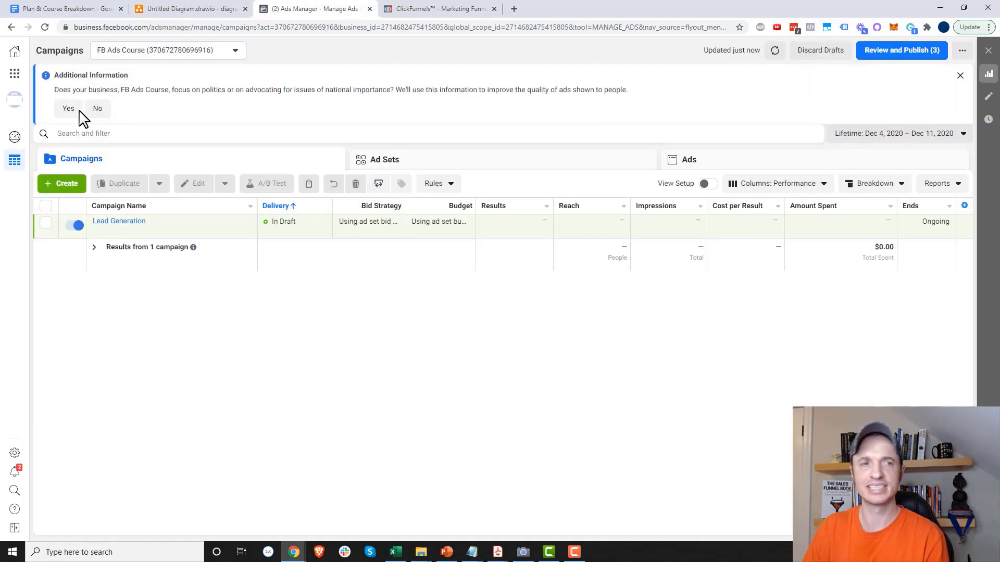
- Start a new campaign with the Conversions objective and name it "Book Funnel"
{"action": "left_click", "coordinate": [72, 185]}
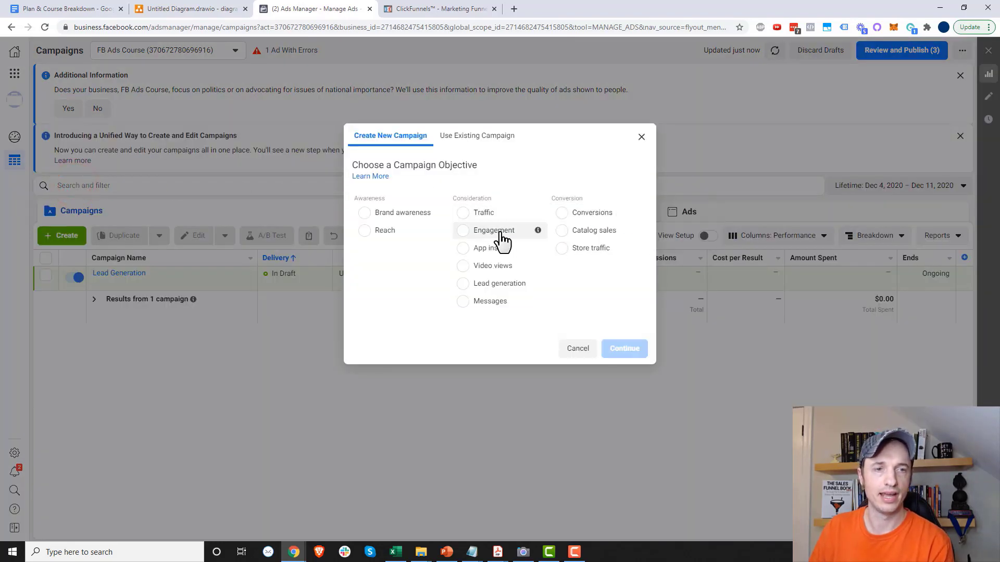
{"action": "left_click", "coordinate": [585, 218]}
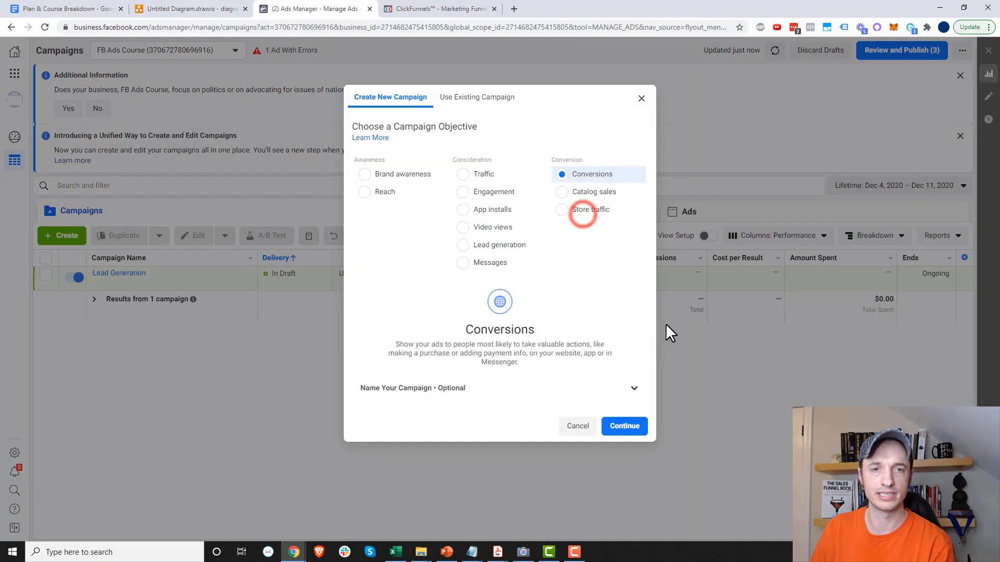
{"action": "left_click", "coordinate": [512, 388]}
{"action": "scroll", "coordinate": [491, 408], "scroll_direction": "down", "scroll_amount": 1}
{"action": "left_click", "coordinate": [492, 377]}
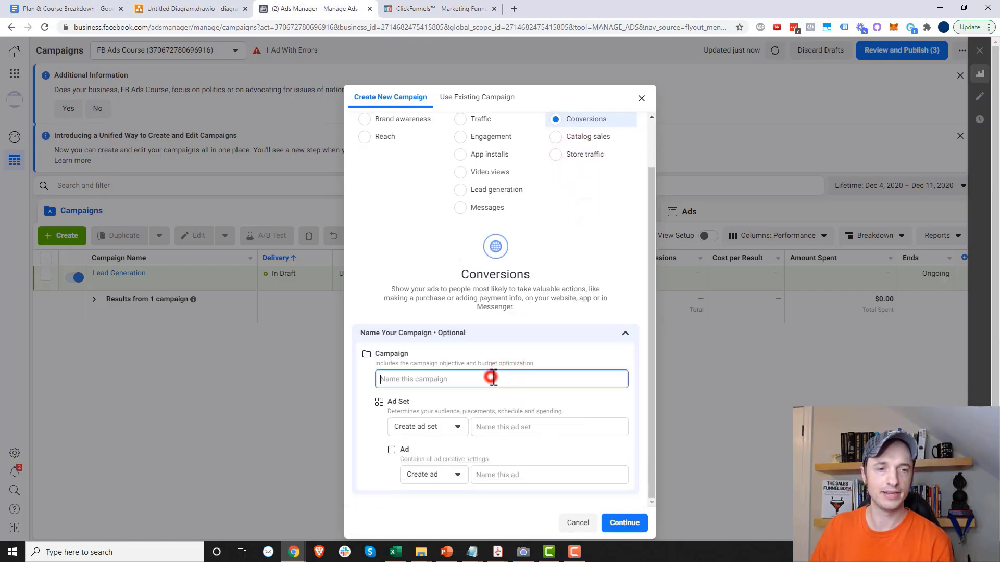
{"action": "type", "text": "Book Funnel"}
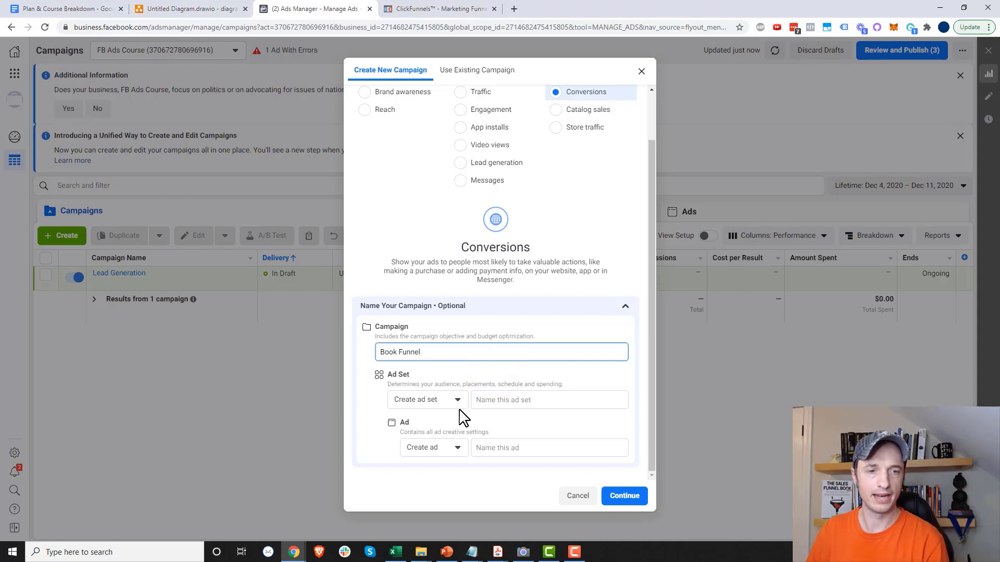
- Create a new ad set named "Cold Traffic" and an ad named "Ad1" in the campaign, and continue to its settings
{"action": "left_click", "coordinate": [458, 399]}
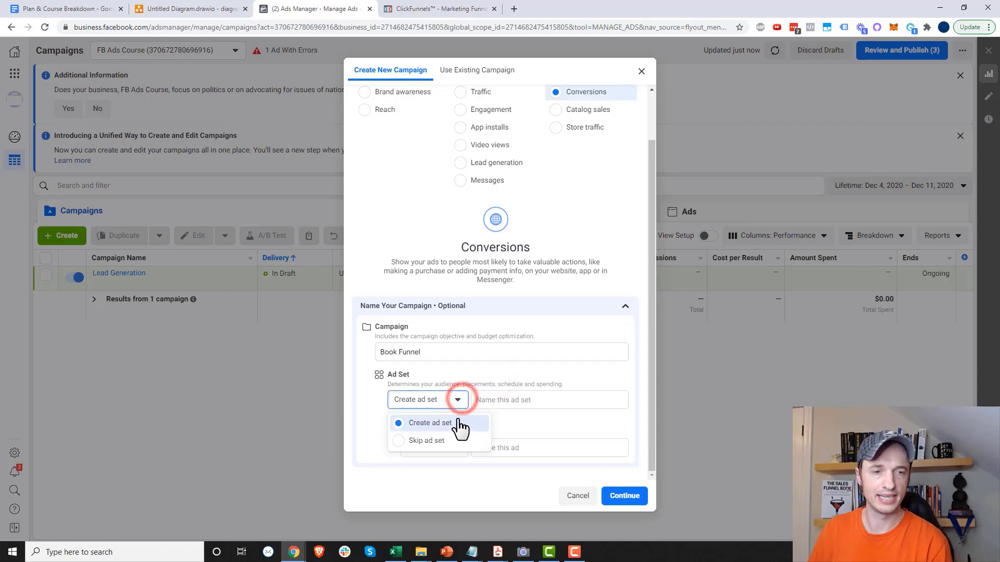
{"action": "left_click", "coordinate": [456, 420]}
{"action": "left_click", "coordinate": [537, 401]}
{"action": "type", "text": "Cold Traffic"}
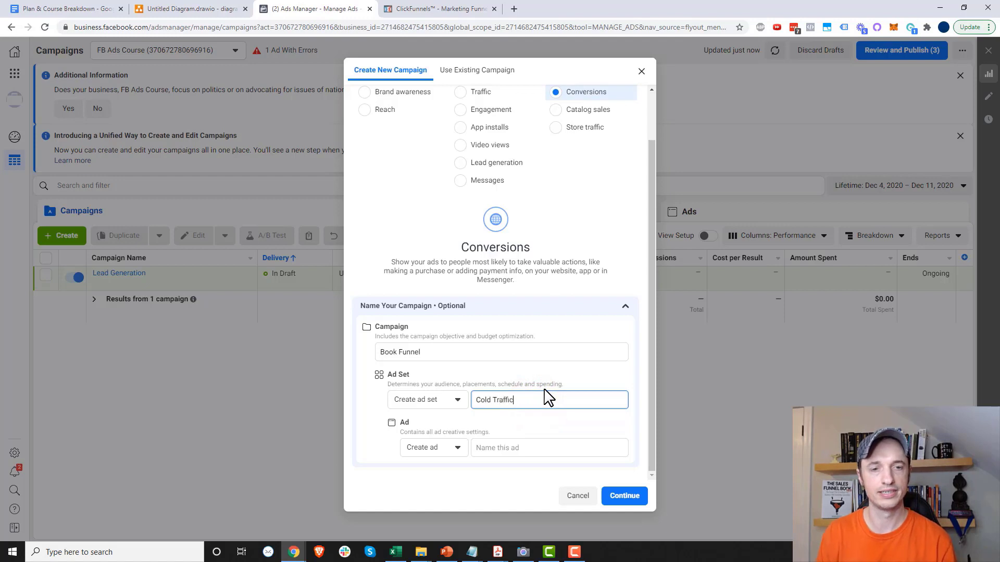
{"action": "left_click", "coordinate": [520, 449]}
{"action": "type", "text": "Ad1"}
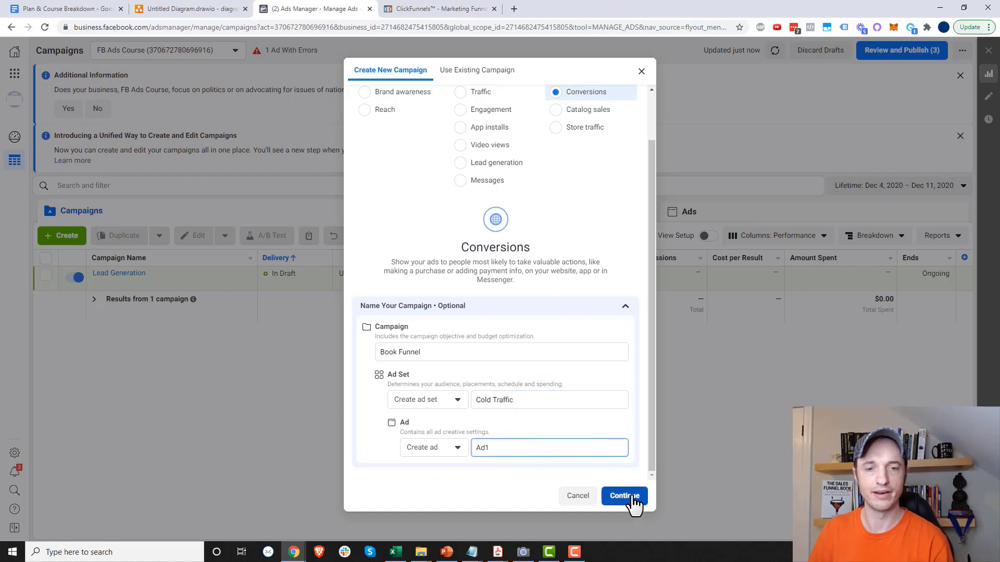
{"action": "left_click", "coordinate": [633, 499]}
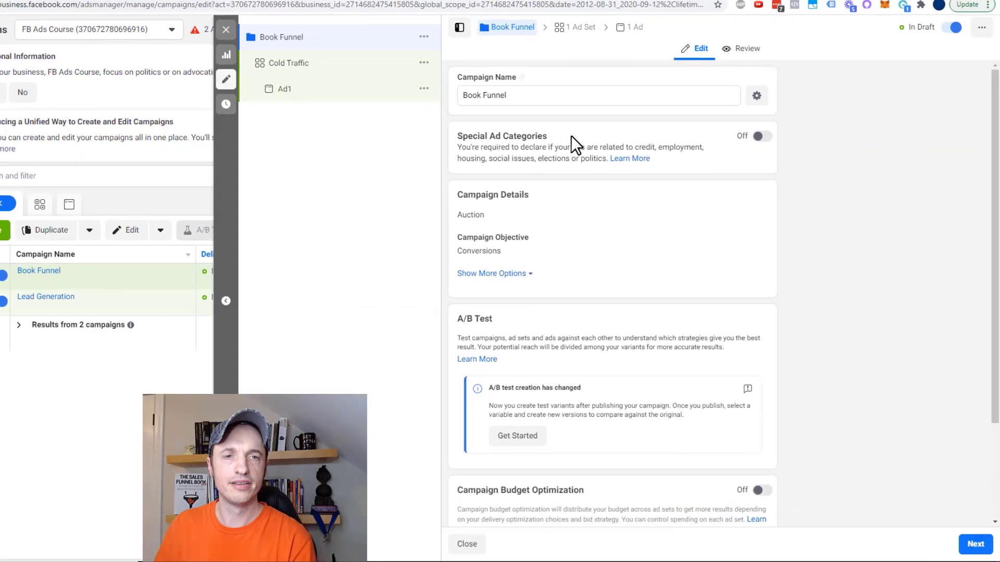
- Look over the Book Funnel campaign settings, and choose Lead as the Cold Traffic ad set's conversion event
{"action": "scroll", "coordinate": [627, 180], "scroll_direction": "down", "scroll_amount": 3}
{"action": "scroll", "coordinate": [619, 304], "scroll_direction": "up", "scroll_amount": 2}
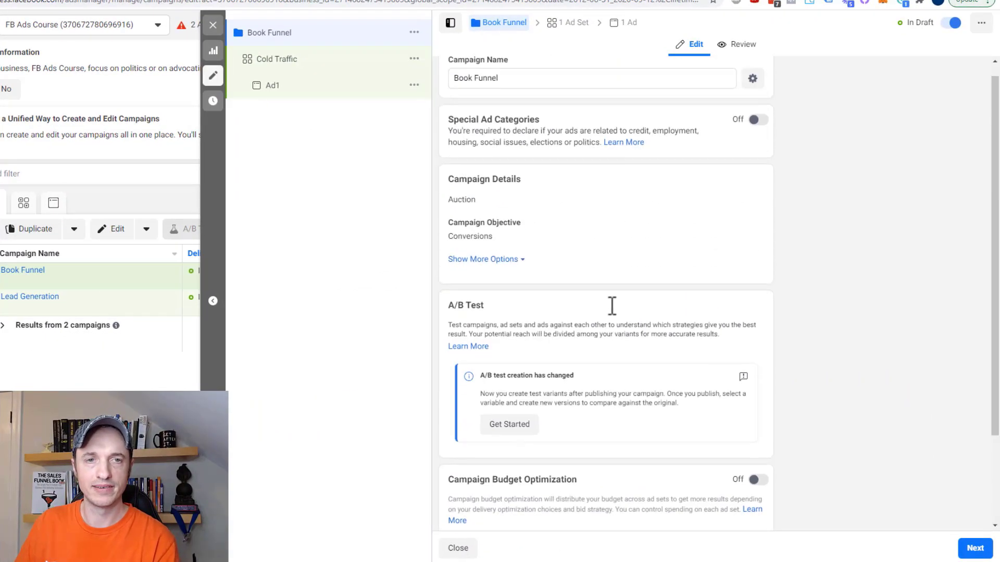
{"action": "scroll", "coordinate": [690, 240], "scroll_direction": "down", "scroll_amount": 2}
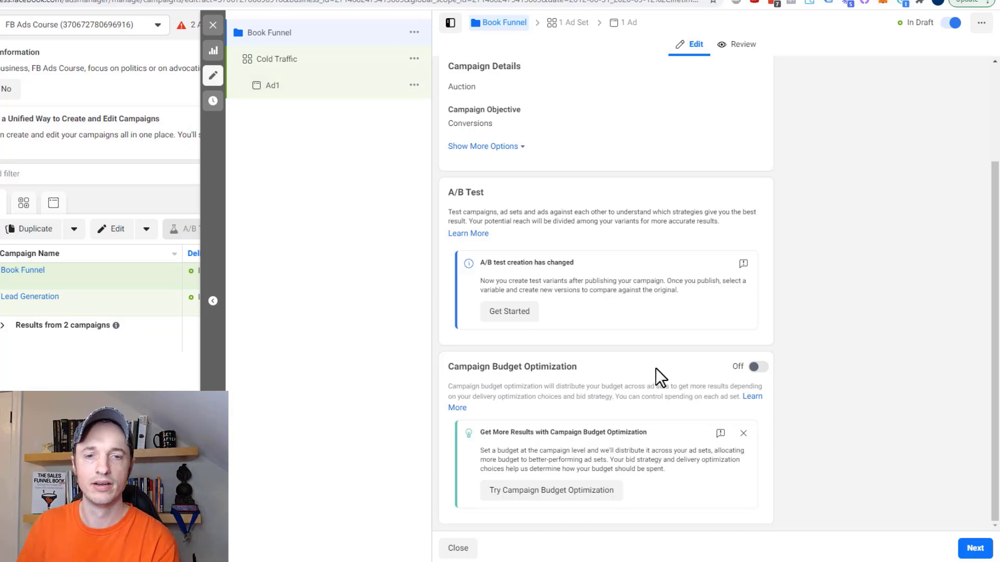
{"action": "left_click", "coordinate": [324, 61]}
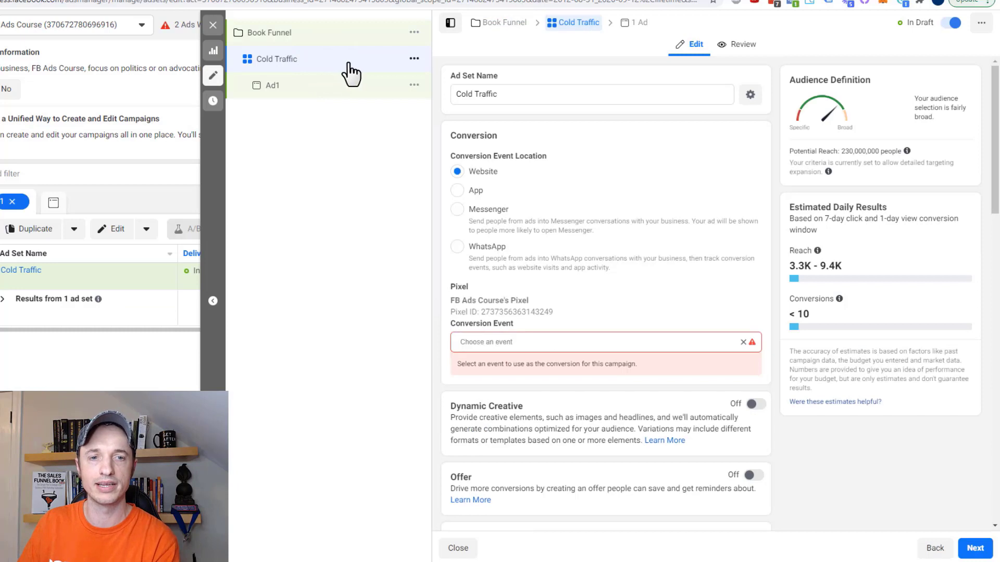
{"action": "left_click", "coordinate": [537, 344]}
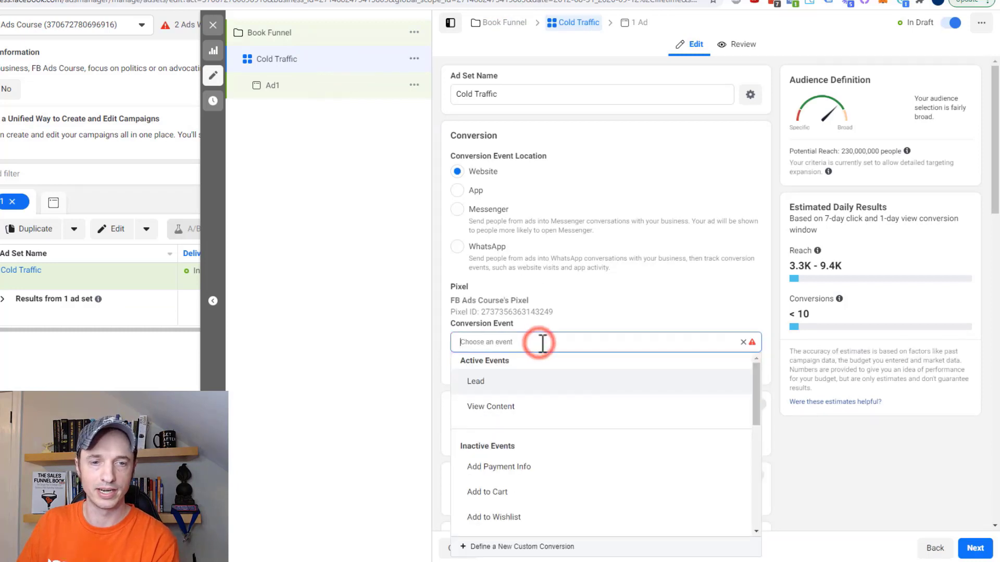
{"action": "left_click", "coordinate": [500, 383]}
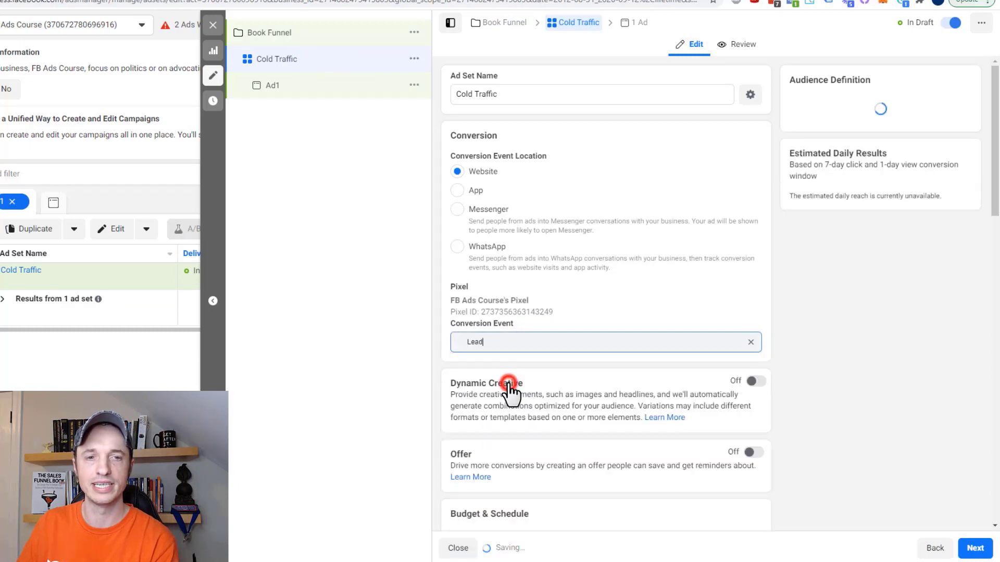
{"action": "scroll", "coordinate": [469, 219], "scroll_direction": "down", "scroll_amount": 1}
{"action": "scroll", "coordinate": [682, 321], "scroll_direction": "down", "scroll_amount": 4}
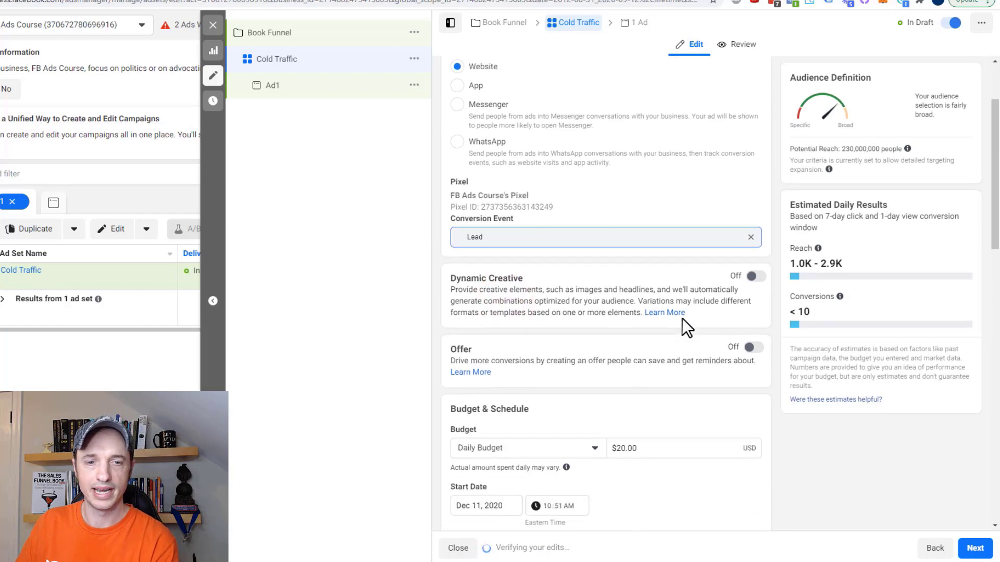
- Set the Cold Traffic ad set's daily budget to $50.00
{"action": "left_click_drag", "start_coordinate": [674, 266], "coordinate": [598, 270]}
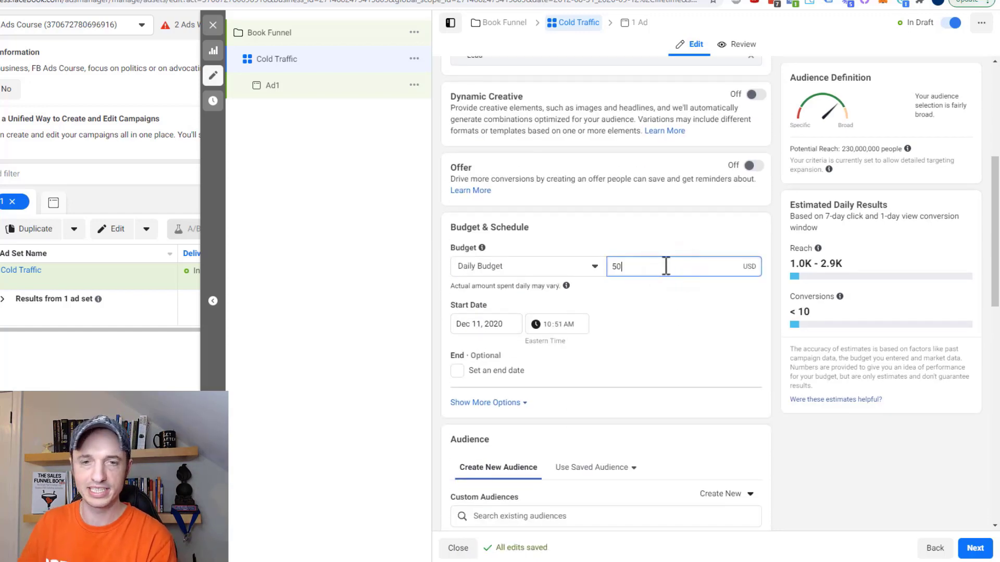
{"action": "left_click", "coordinate": [676, 299]}
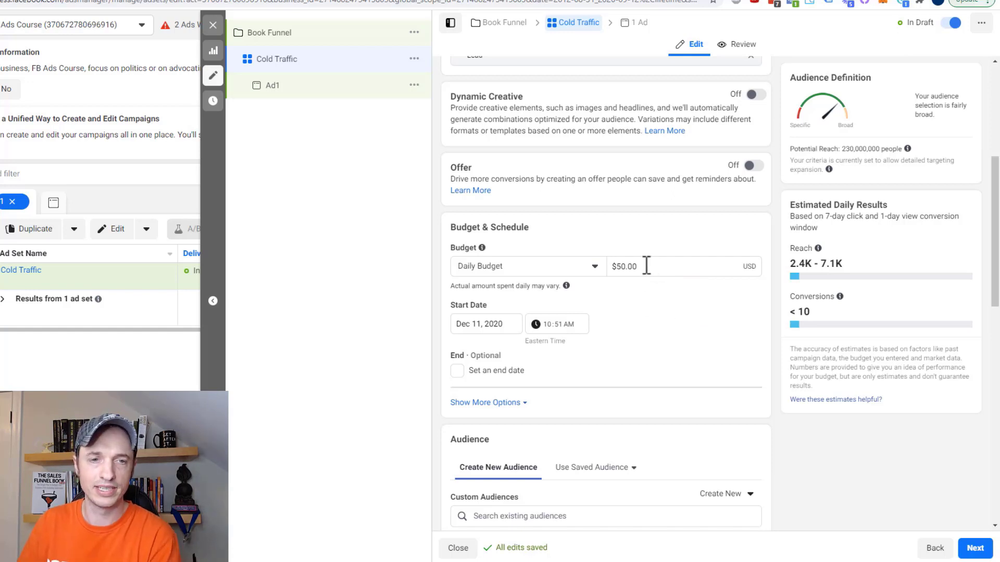
{"action": "left_click_drag", "start_coordinate": [642, 267], "coordinate": [596, 275]}
{"action": "left_click", "coordinate": [660, 292]}
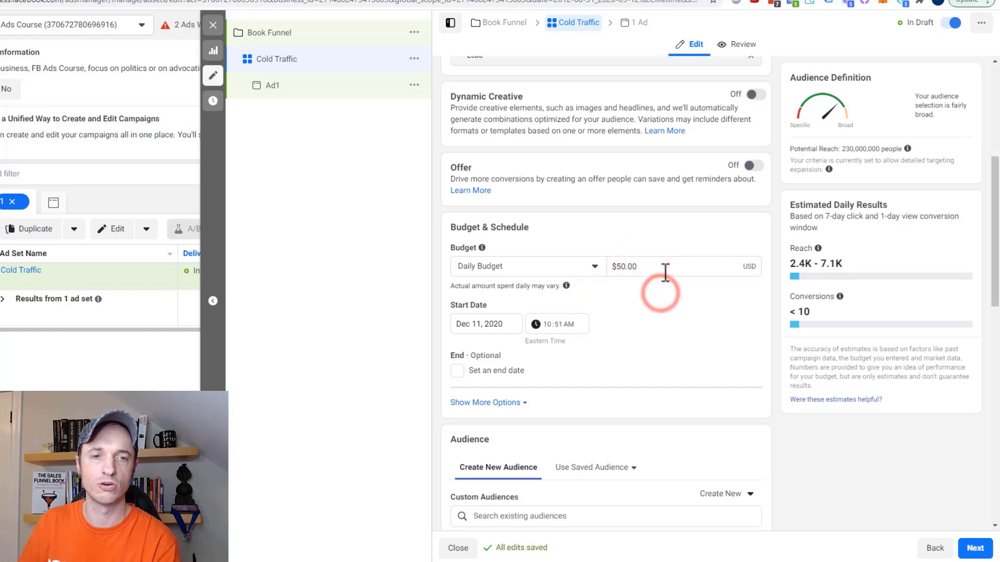
- Include the "Lookalike (US, 1%) - Leads (180 Days)" audience in the Cold Traffic ad set, checking the funnel diagram's Audiences list
{"action": "scroll", "coordinate": [635, 323], "scroll_direction": "down", "scroll_amount": 1}
{"action": "scroll", "coordinate": [635, 323], "scroll_direction": "down", "scroll_amount": 2}
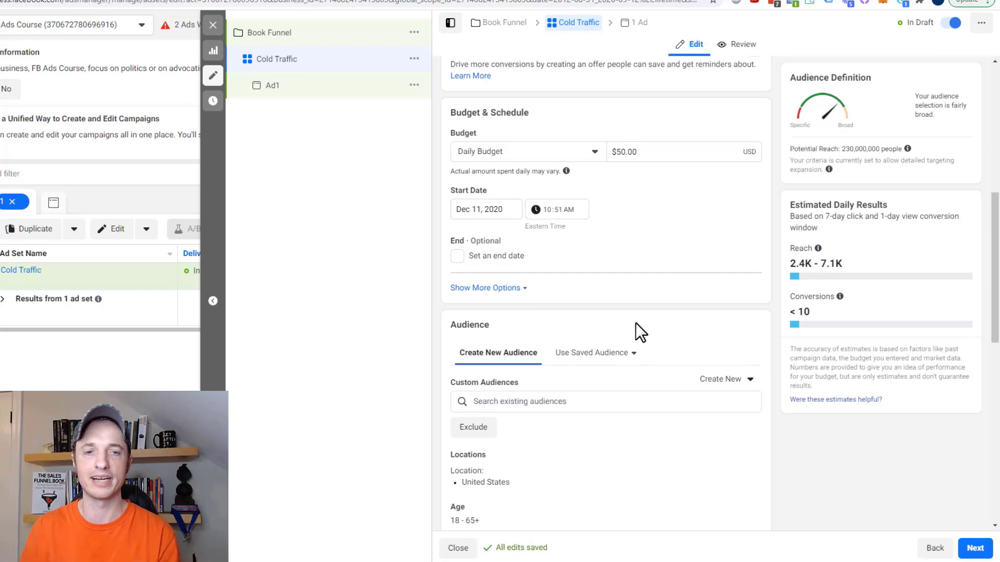
{"action": "scroll", "coordinate": [658, 172], "scroll_direction": "down", "scroll_amount": 3}
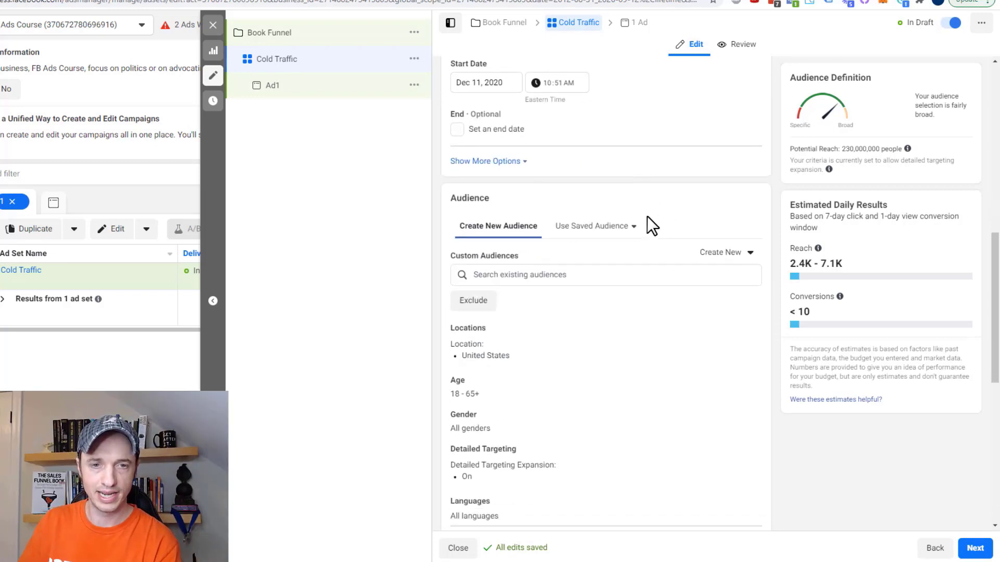
{"action": "left_click", "coordinate": [542, 235]}
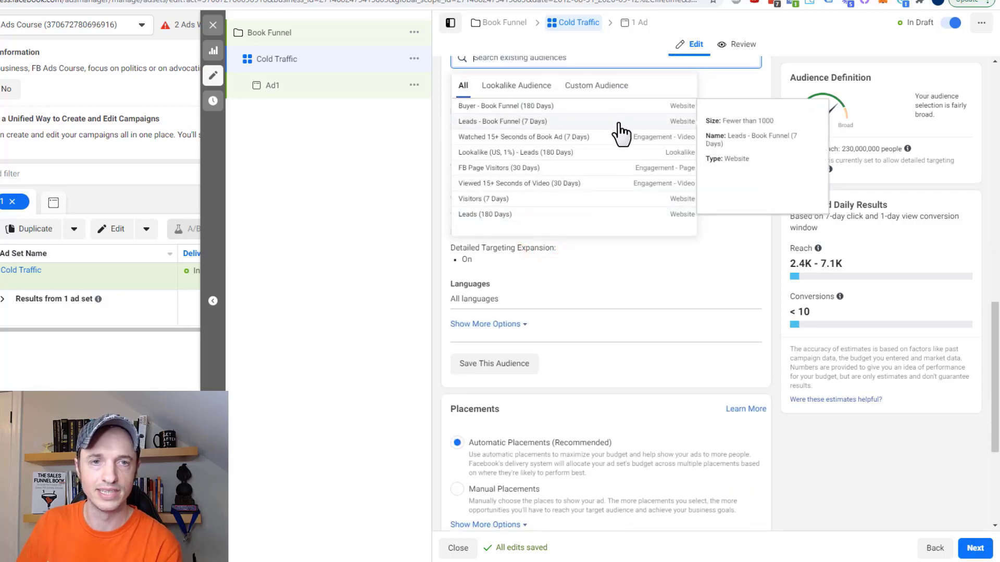
{"action": "left_click", "coordinate": [538, 153]}
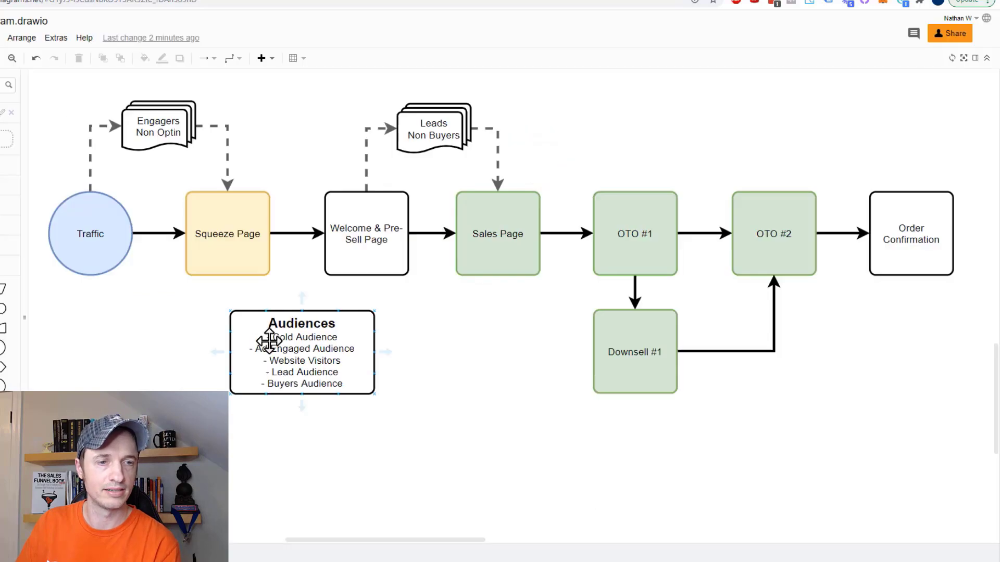
{"action": "left_click", "coordinate": [268, 341]}
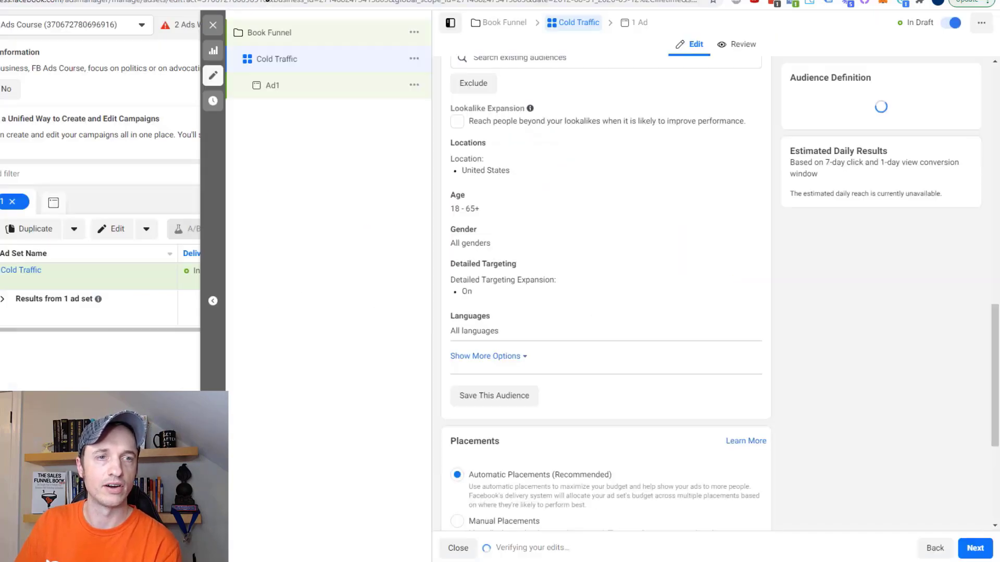
{"action": "left_click", "coordinate": [552, 58]}
{"action": "left_click", "coordinate": [308, 240]}
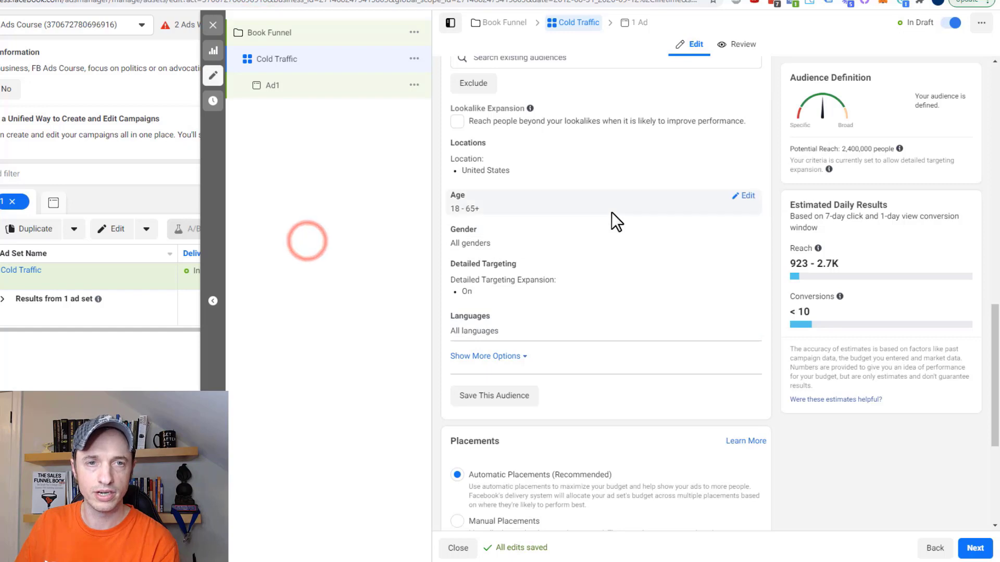
- Exclude the "Buyer - Book Funnel (180 Days)" and "Leads - Book Funnel (7 Days)" audiences from the Cold Traffic ad set
{"action": "scroll", "coordinate": [572, 214], "scroll_direction": "up", "scroll_amount": 3}
{"action": "scroll", "coordinate": [587, 202], "scroll_direction": "down", "scroll_amount": 1}
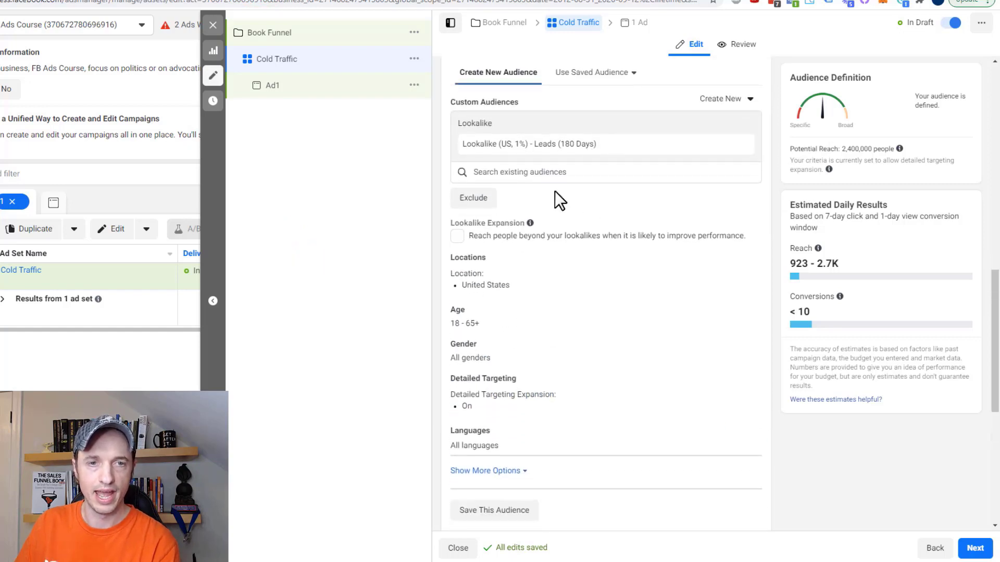
{"action": "left_click", "coordinate": [480, 198]}
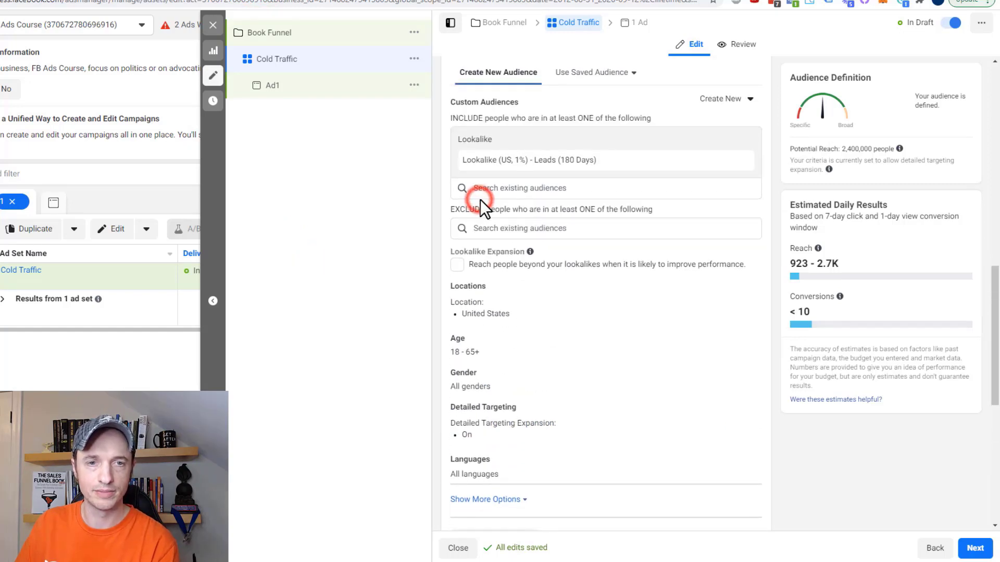
{"action": "left_click", "coordinate": [528, 229]}
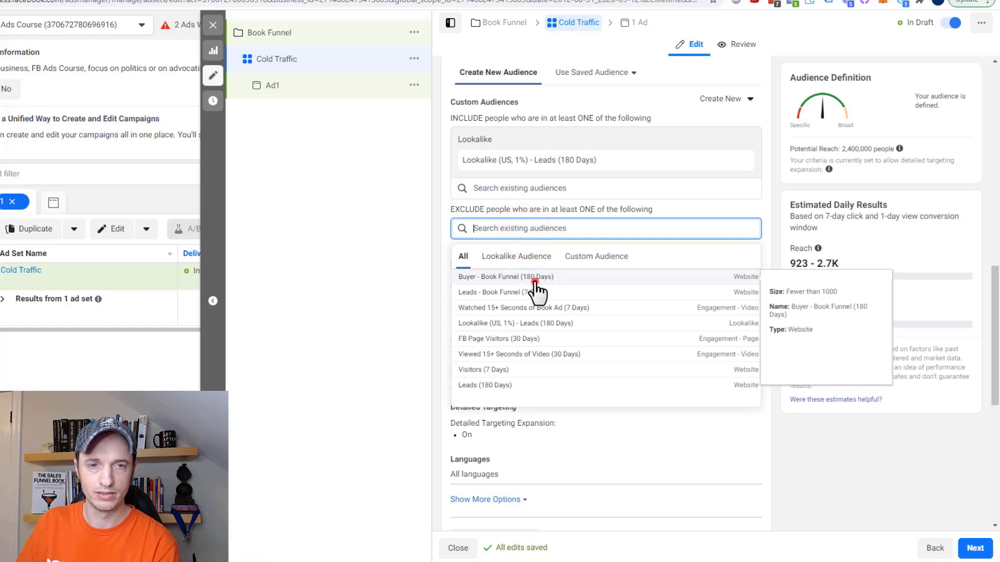
{"action": "left_click", "coordinate": [535, 281]}
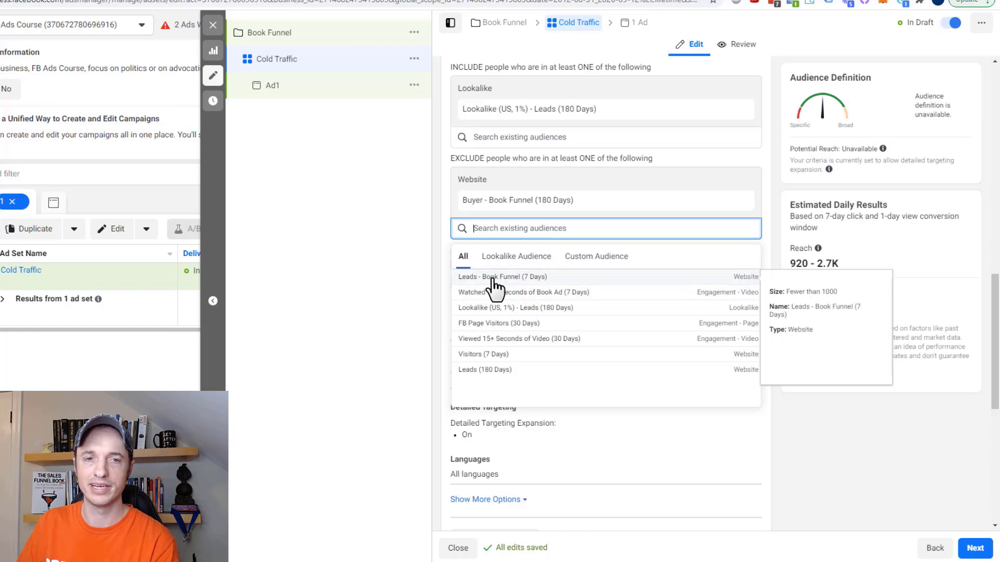
{"action": "left_click", "coordinate": [517, 278]}
{"action": "left_click", "coordinate": [386, 254]}
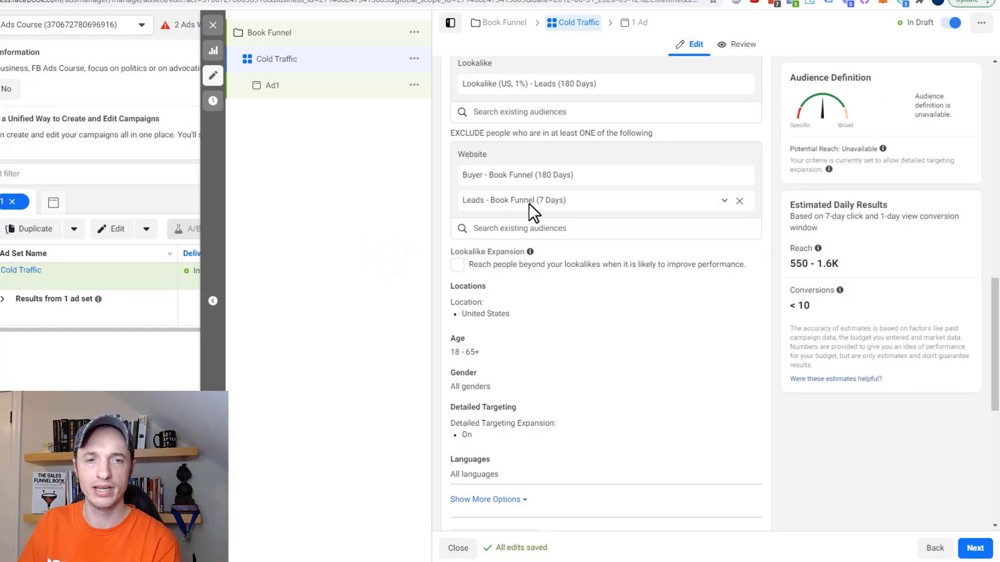
- Look over the Cold Traffic ad set's remaining settings and Ad1, and review the ad set's included and excluded audiences
{"action": "scroll", "coordinate": [495, 240], "scroll_direction": "down", "scroll_amount": 5}
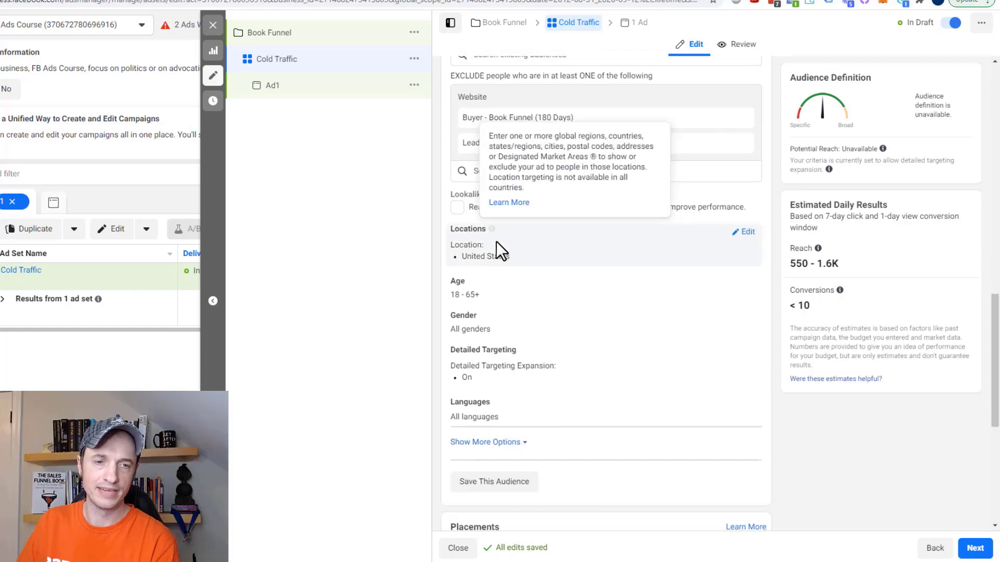
{"action": "scroll", "coordinate": [521, 292], "scroll_direction": "down", "scroll_amount": 2}
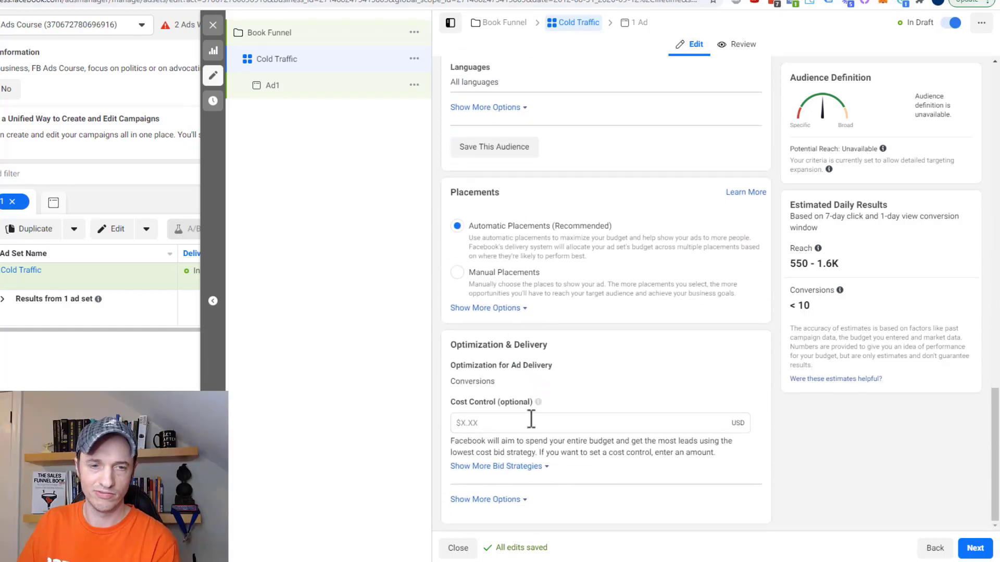
{"action": "left_click", "coordinate": [336, 93]}
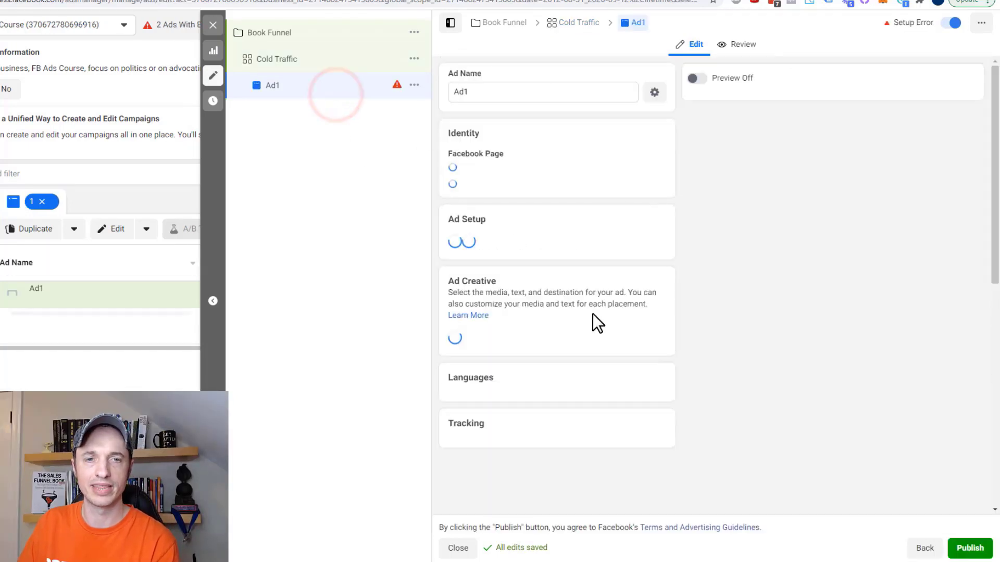
{"action": "left_click", "coordinate": [335, 60]}
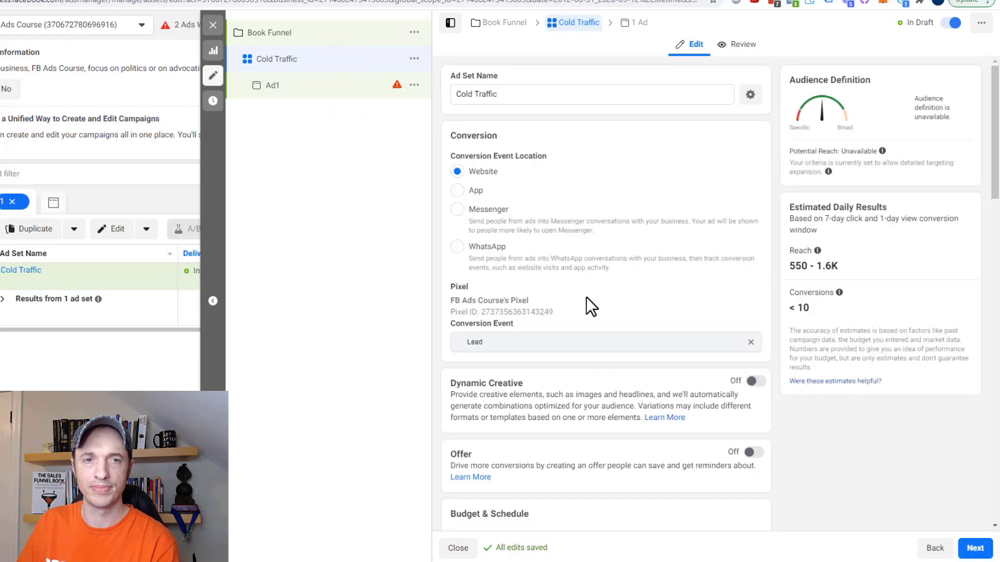
{"action": "scroll", "coordinate": [587, 287], "scroll_direction": "down", "scroll_amount": 5}
{"action": "scroll", "coordinate": [576, 312], "scroll_direction": "down", "scroll_amount": 4}
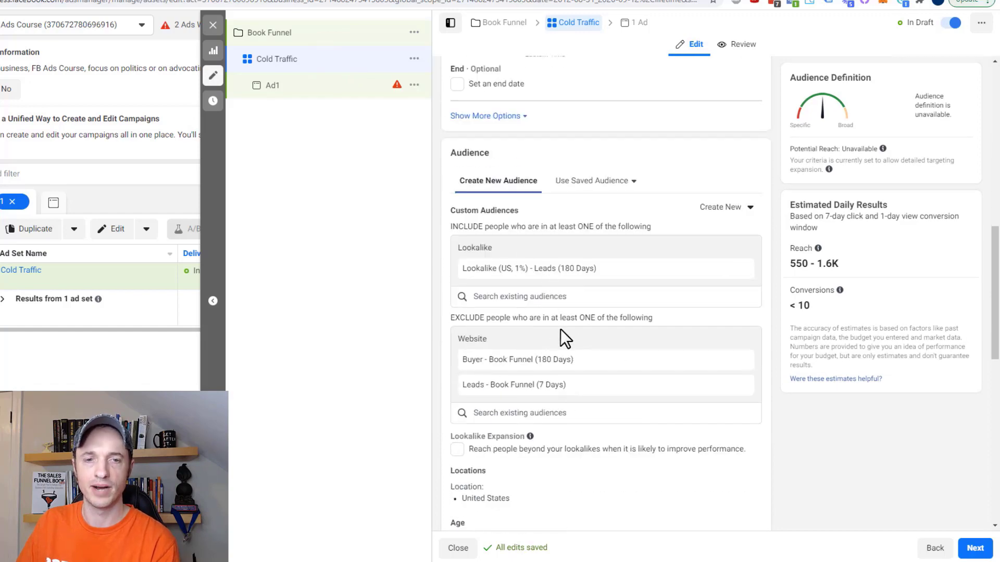
{"action": "scroll", "coordinate": [522, 279], "scroll_direction": "down", "scroll_amount": 1}
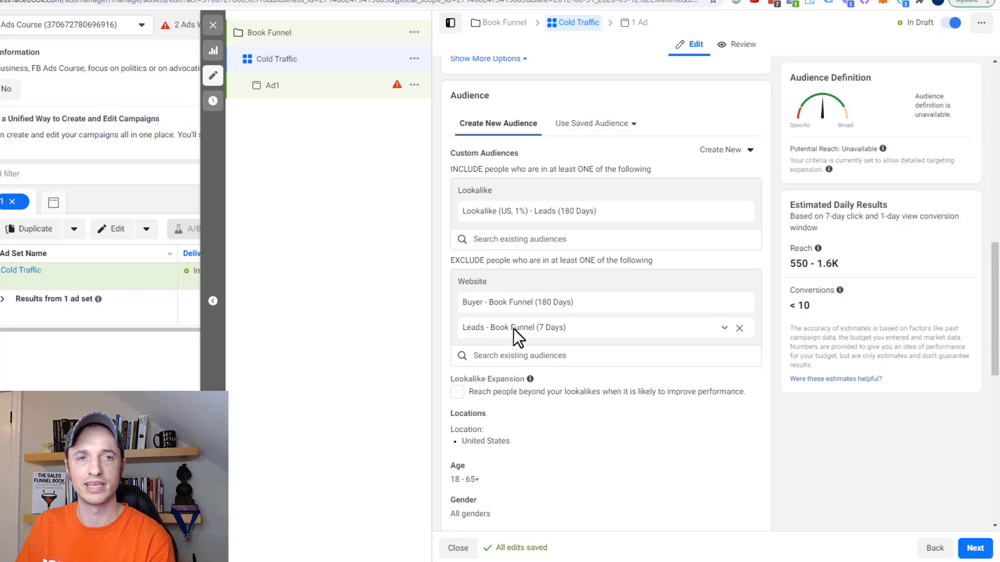
- Duplicate the Cold Traffic ad set once within the original campaign
{"action": "left_click", "coordinate": [414, 58]}
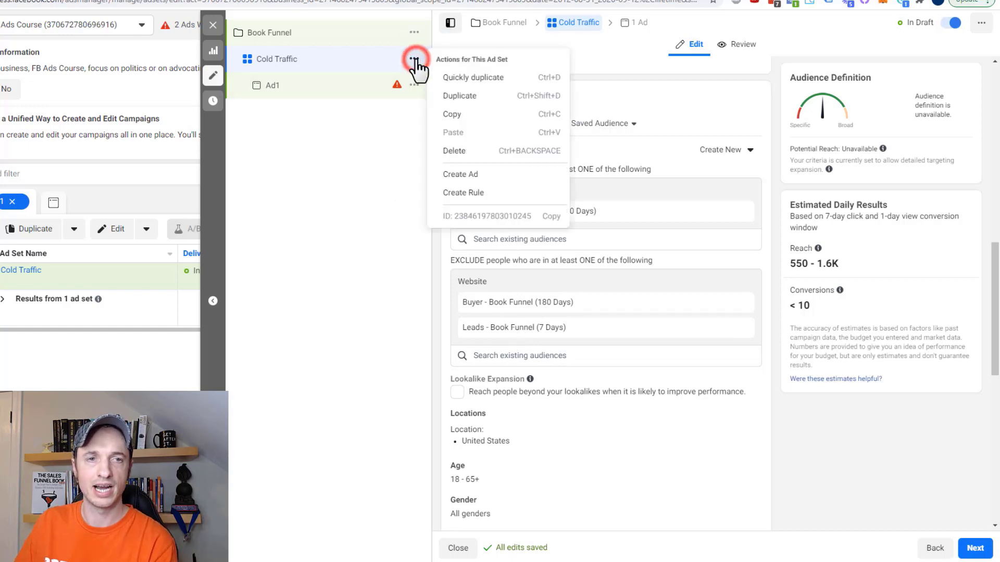
{"action": "left_click", "coordinate": [472, 96]}
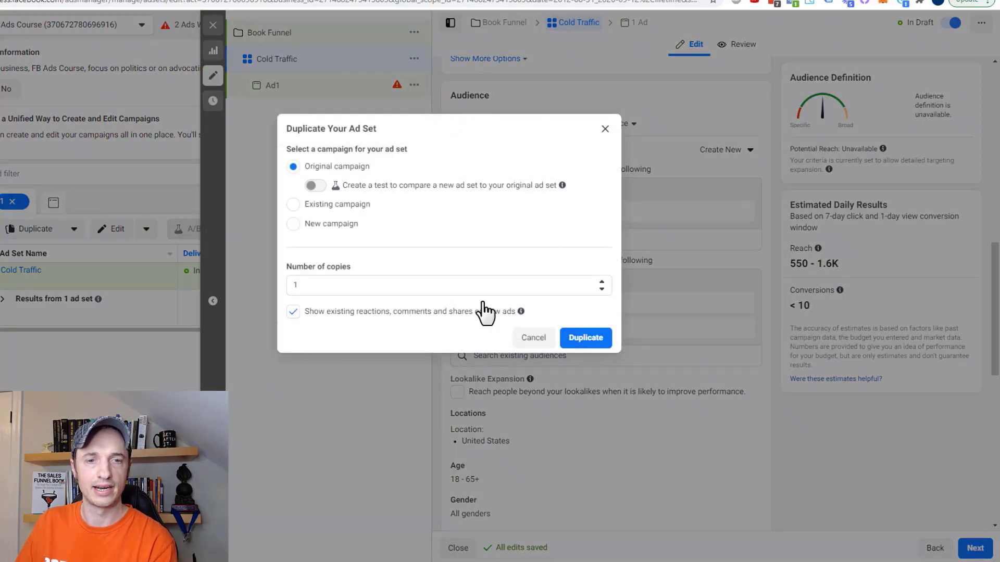
{"action": "left_click", "coordinate": [585, 339]}
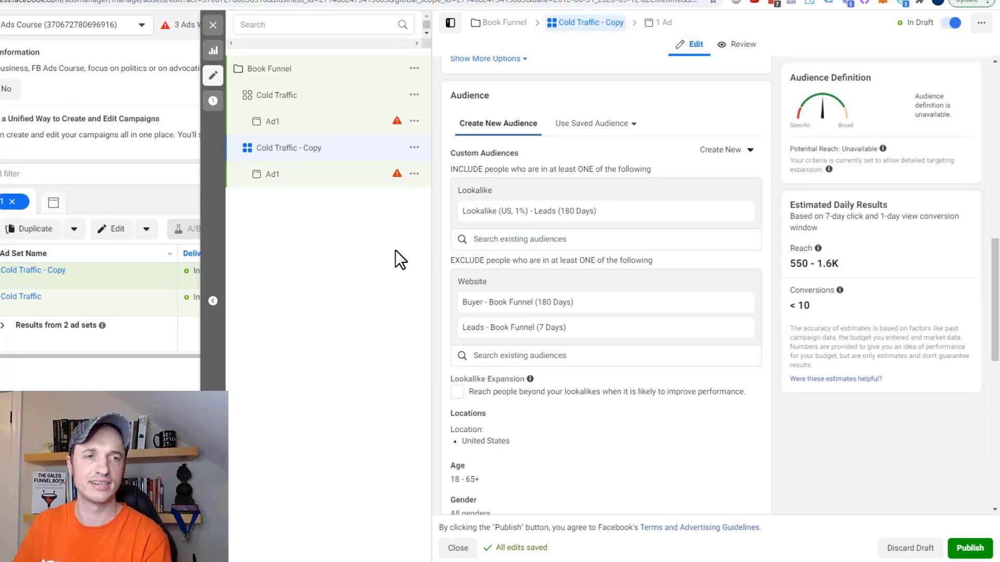
- Consult the funnel diagram's Engagers Non Optin stage and Audiences list, and rename the duplicated ad set "Engagers"
{"action": "scroll", "coordinate": [674, 208], "scroll_direction": "up", "scroll_amount": 15}
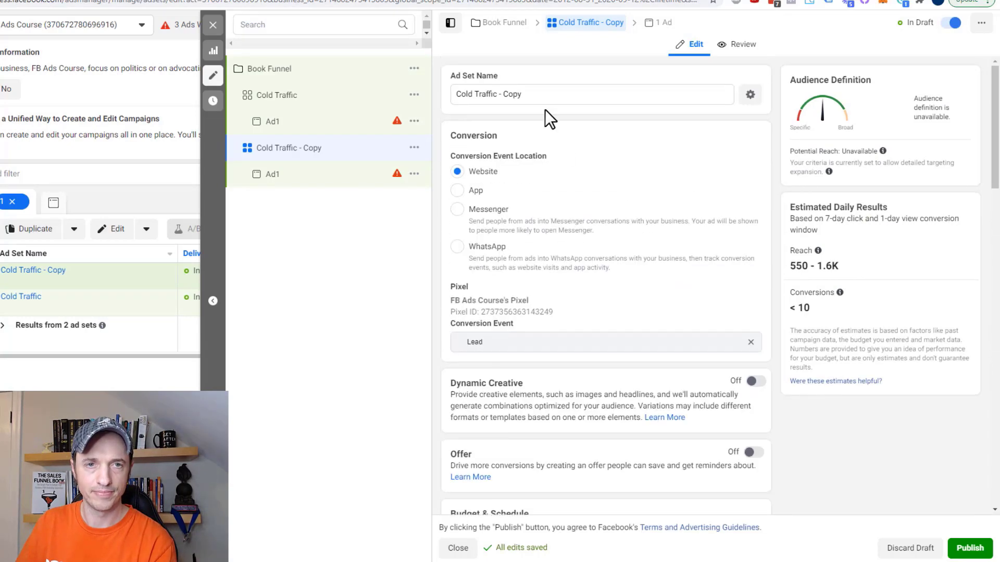
{"action": "triple_click", "coordinate": [552, 94]}
{"action": "left_click", "coordinate": [72, 1]}
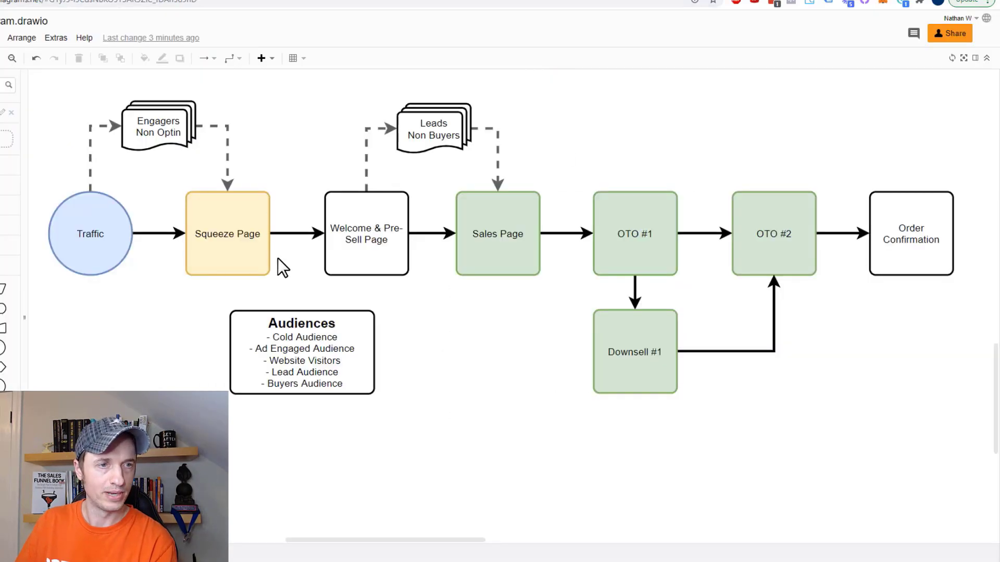
{"action": "left_click", "coordinate": [156, 123]}
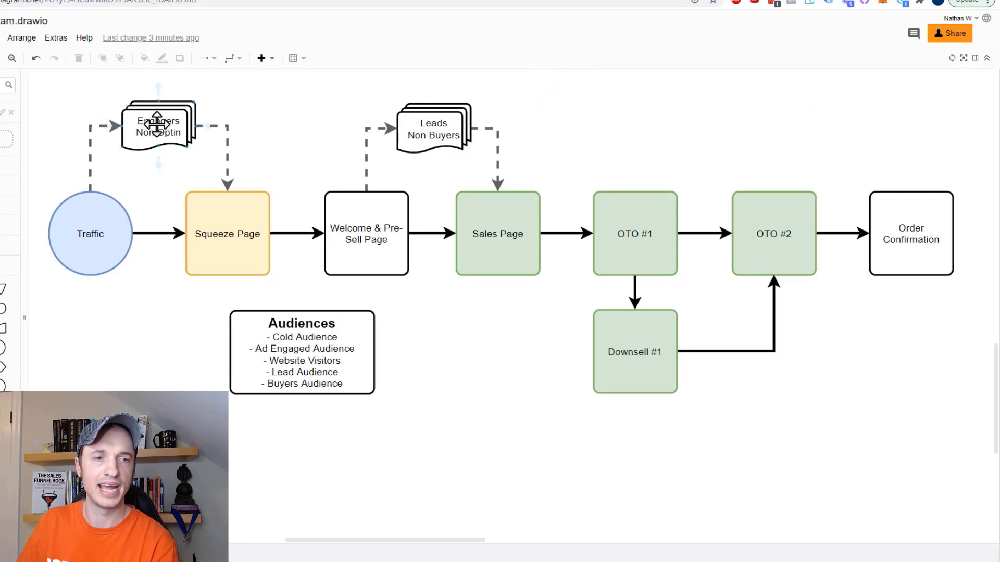
{"action": "left_click", "coordinate": [258, 323]}
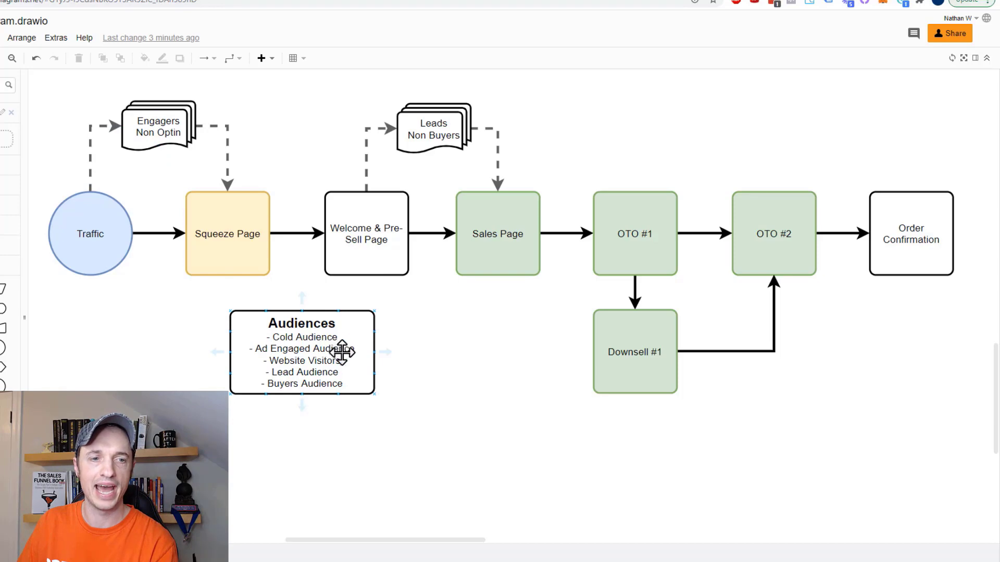
{"action": "left_click", "coordinate": [233, 220]}
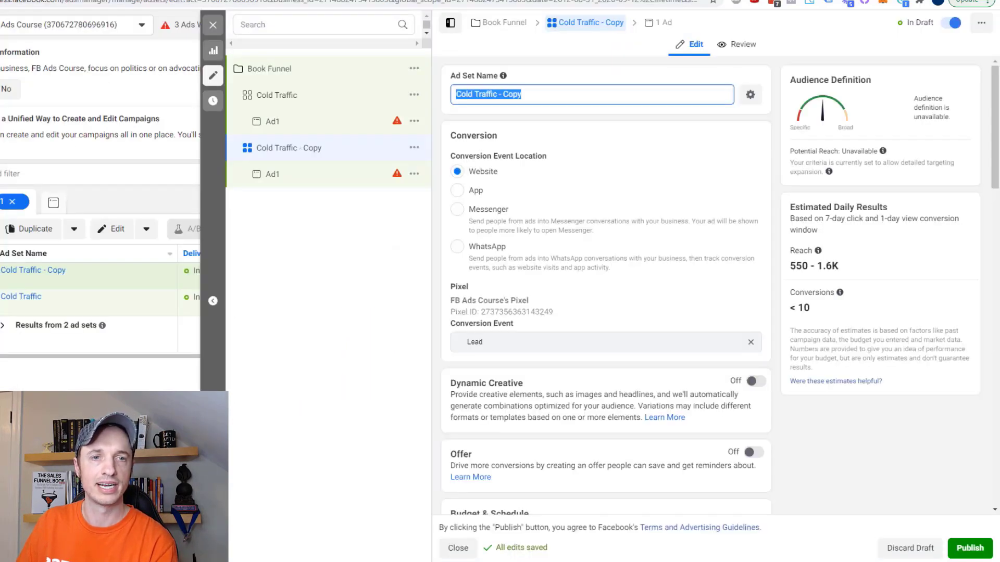
{"action": "type", "text": "E"}
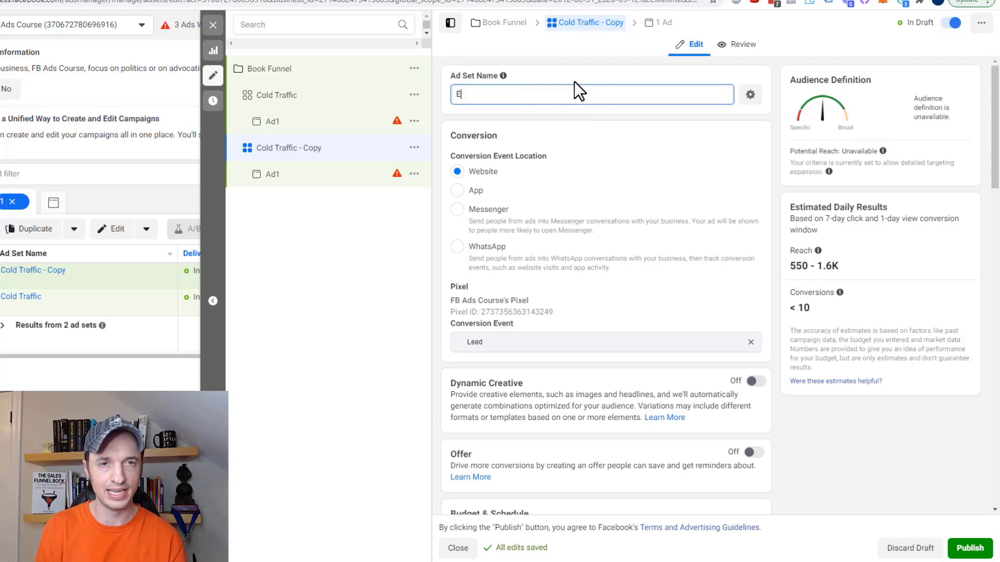
{"action": "type", "text": "ngageme"}
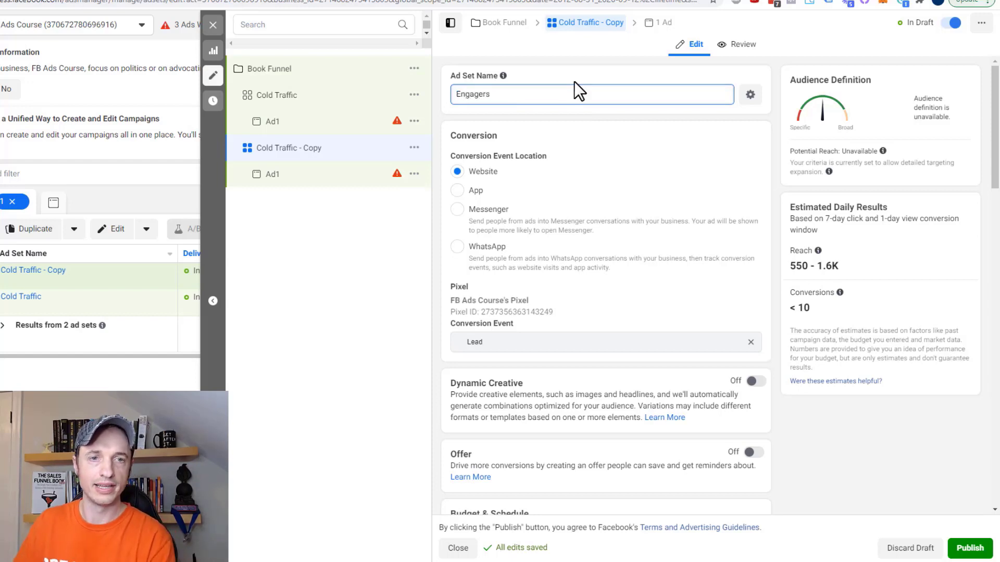
- Set the Engagers ad set's daily budget to $10.00, keeping Lead as its conversion event
{"action": "scroll", "coordinate": [609, 148], "scroll_direction": "down", "scroll_amount": 1}
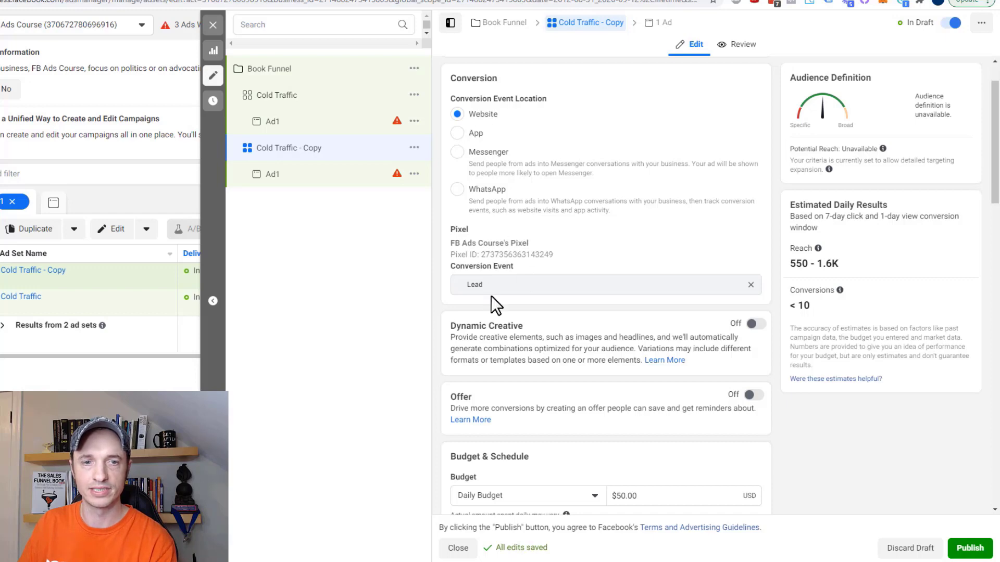
{"action": "scroll", "coordinate": [499, 288], "scroll_direction": "down", "scroll_amount": 5}
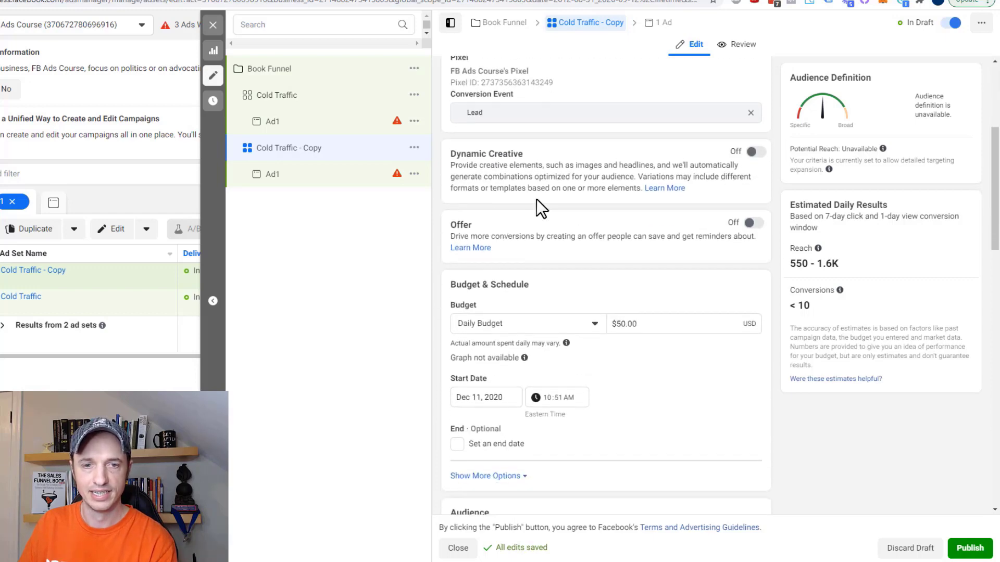
{"action": "scroll", "coordinate": [600, 228], "scroll_direction": "down", "scroll_amount": 1}
{"action": "left_click_drag", "start_coordinate": [663, 207], "coordinate": [606, 204]}
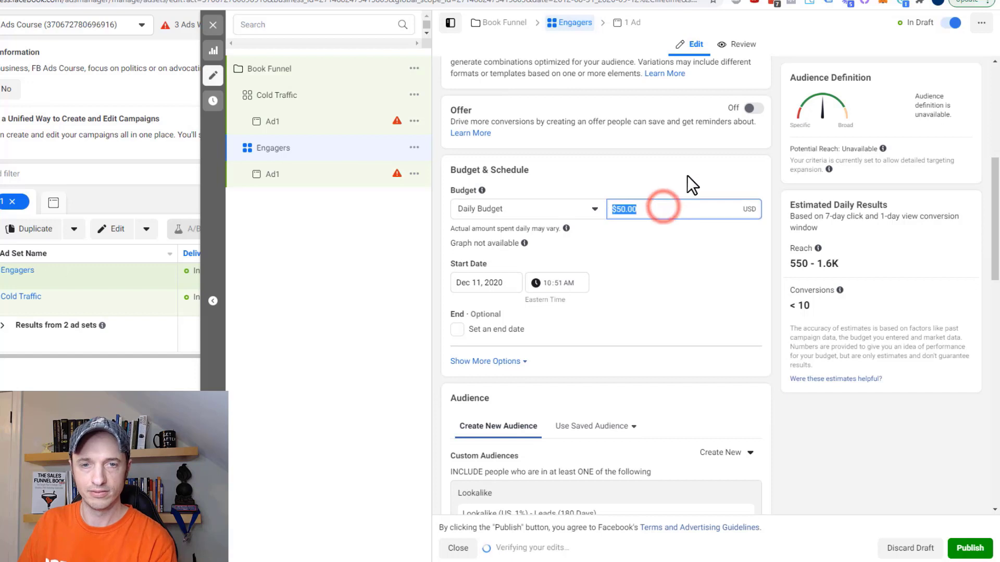
{"action": "type", "text": "10"}
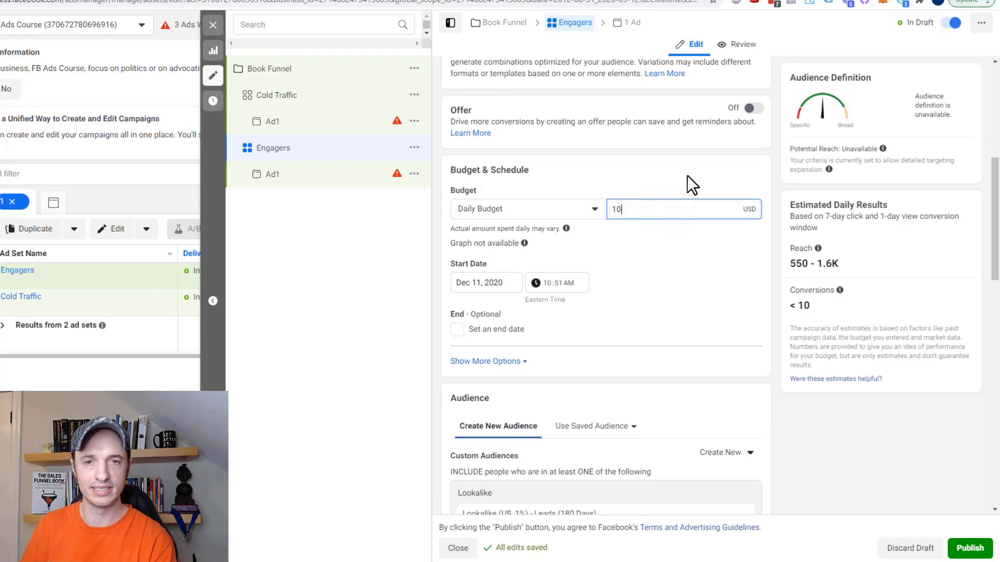
{"action": "left_click", "coordinate": [702, 270]}
{"action": "scroll", "coordinate": [595, 192], "scroll_direction": "down", "scroll_amount": 4}
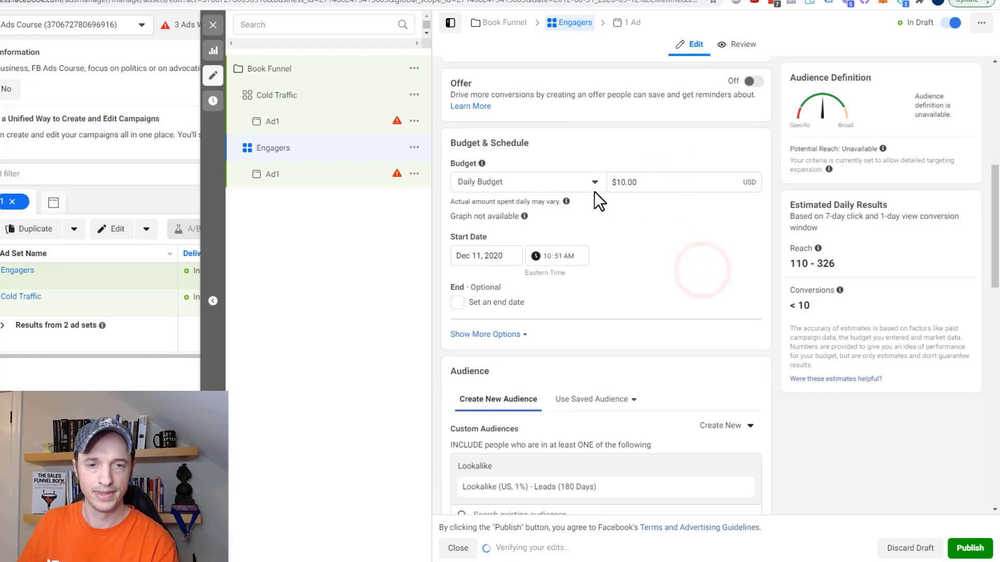
- Replace the Engagers ad set's included lookalike audience with Visitors (7 Days) and Watched 15+ Seconds of Book Ad (7 Days)
{"action": "scroll", "coordinate": [604, 170], "scroll_direction": "down", "scroll_amount": 3}
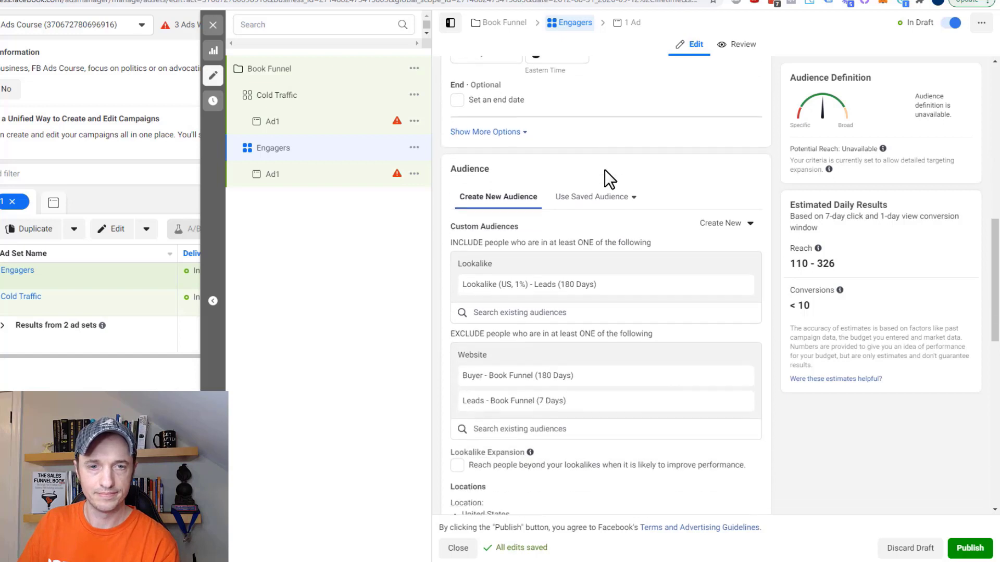
{"action": "left_click", "coordinate": [739, 228]}
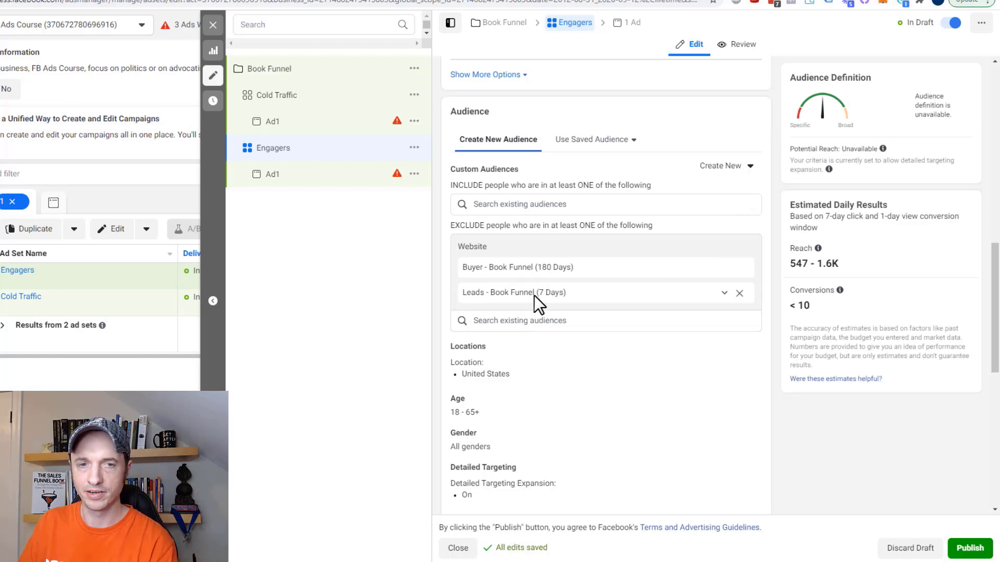
{"action": "left_click", "coordinate": [740, 293]}
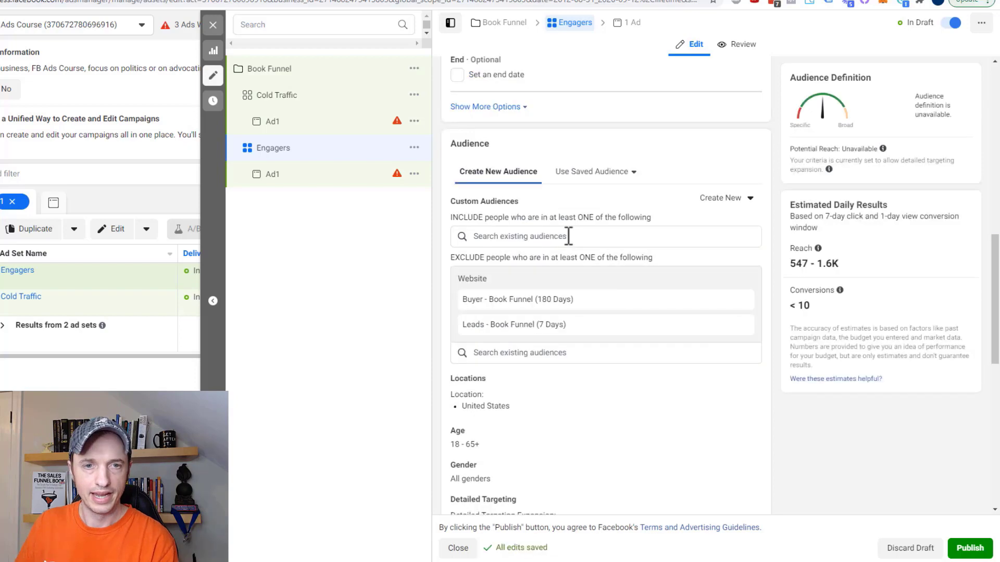
{"action": "left_click", "coordinate": [567, 235]}
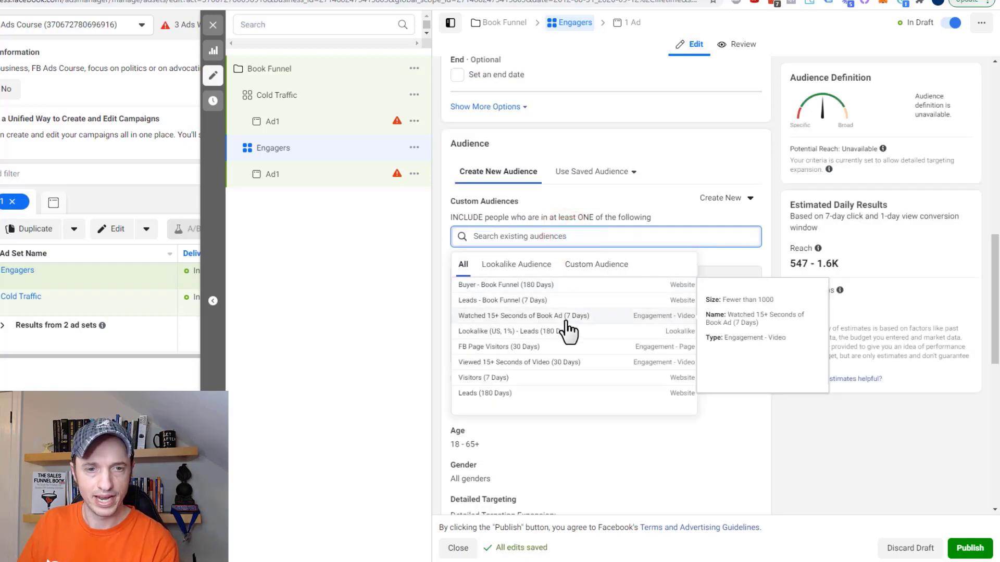
{"action": "left_click", "coordinate": [496, 379]}
{"action": "left_click", "coordinate": [525, 232]}
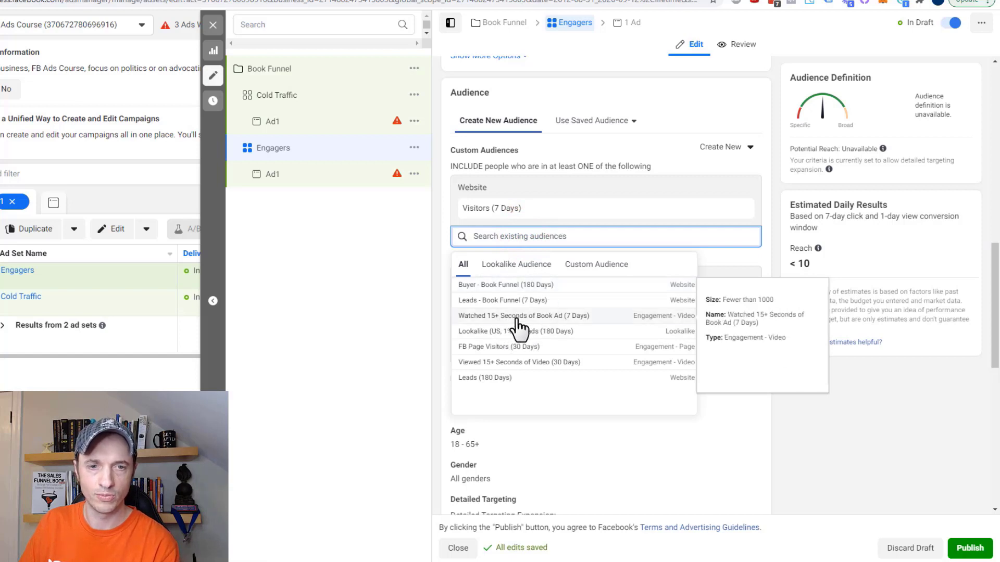
{"action": "left_click", "coordinate": [561, 315]}
{"action": "left_click", "coordinate": [379, 286]}
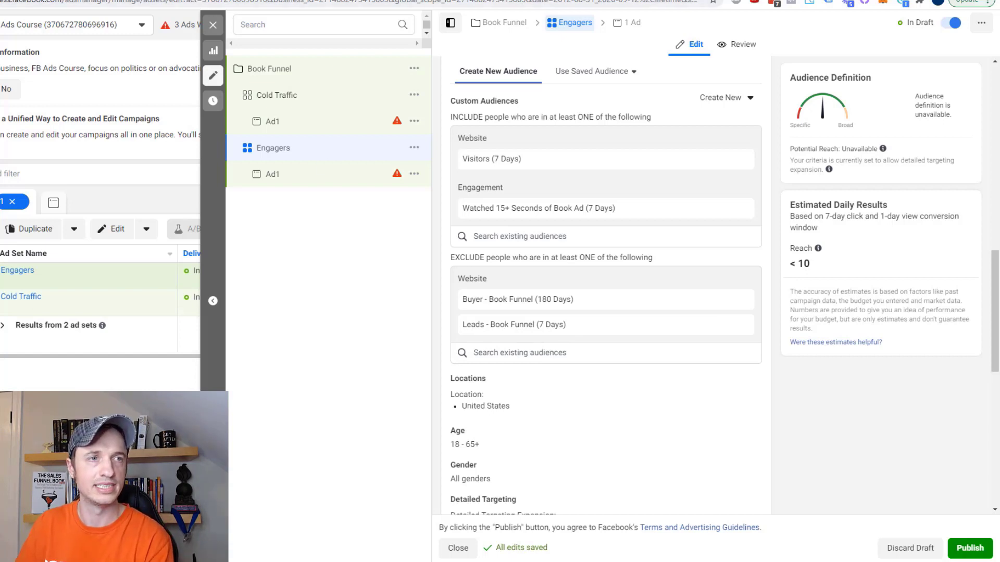
- Consult the Engagers Non Optin stage and the traffic flow to the Squeeze Page in the draw.io funnel diagram
{"action": "key", "text": "ctrl+Tab"}
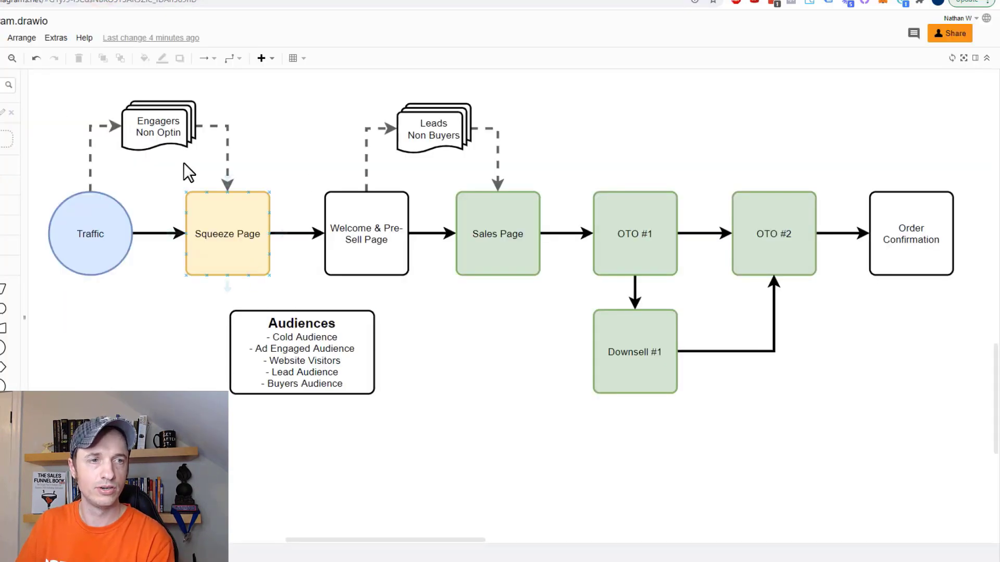
{"action": "left_click", "coordinate": [162, 129]}
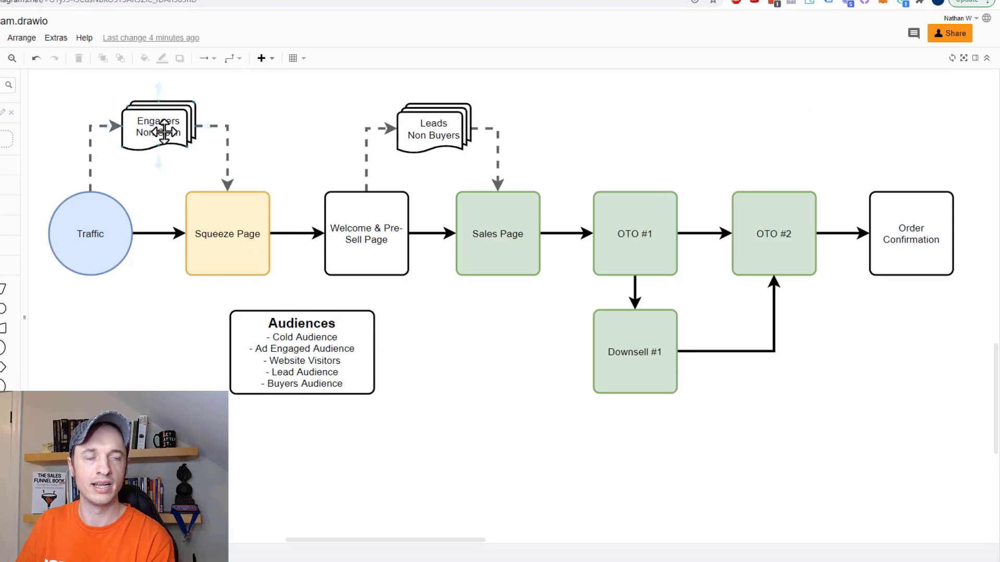
{"action": "left_click", "coordinate": [120, 229]}
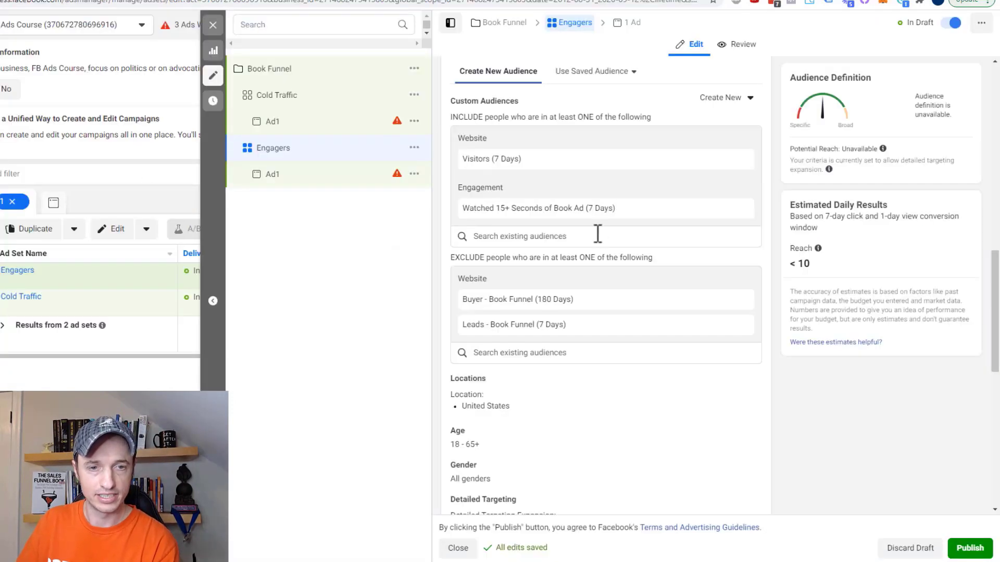
- Duplicate the Engagers ad set once within the original campaign
{"action": "scroll", "coordinate": [598, 235], "scroll_direction": "down", "scroll_amount": 10}
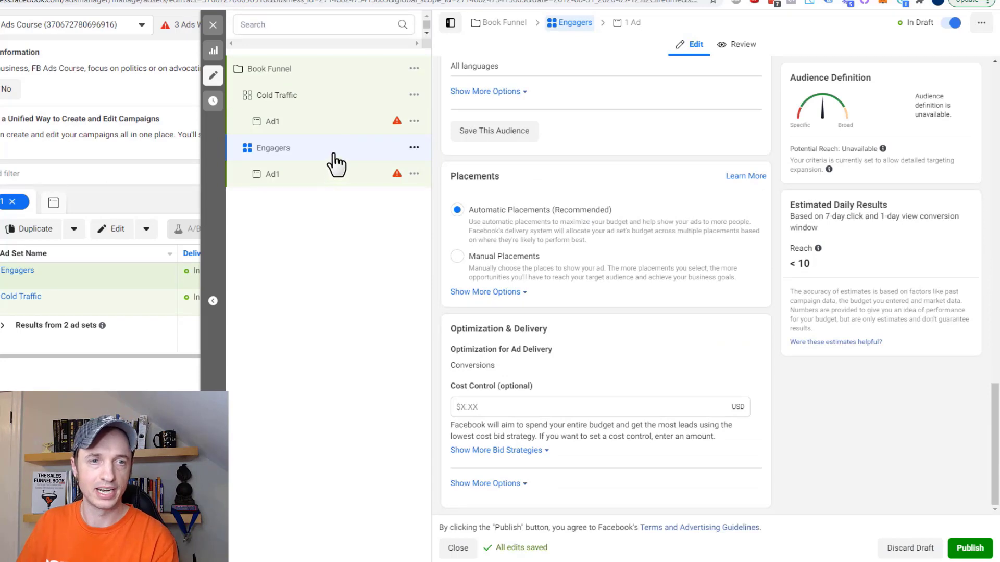
{"action": "left_click", "coordinate": [414, 149]}
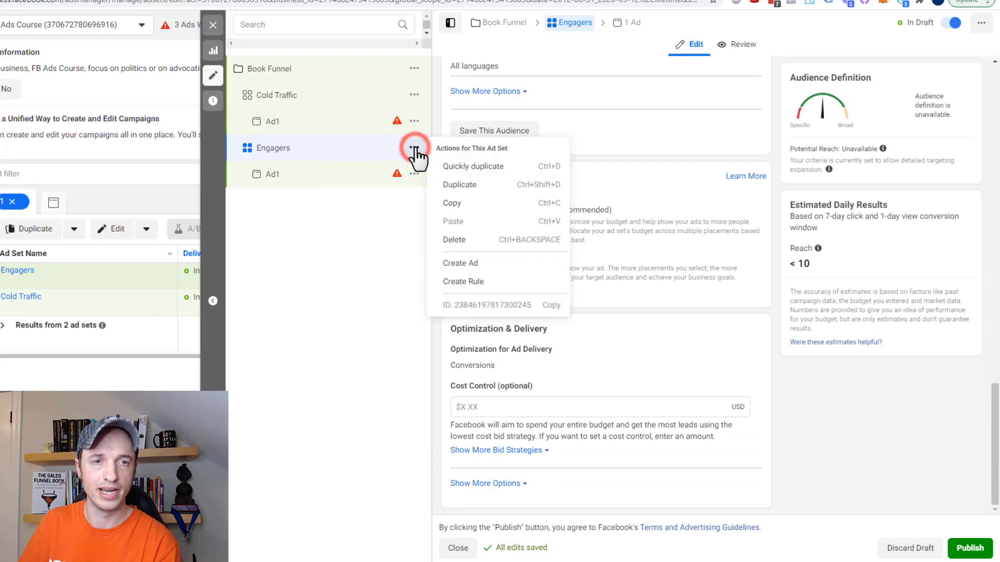
{"action": "left_click", "coordinate": [468, 187]}
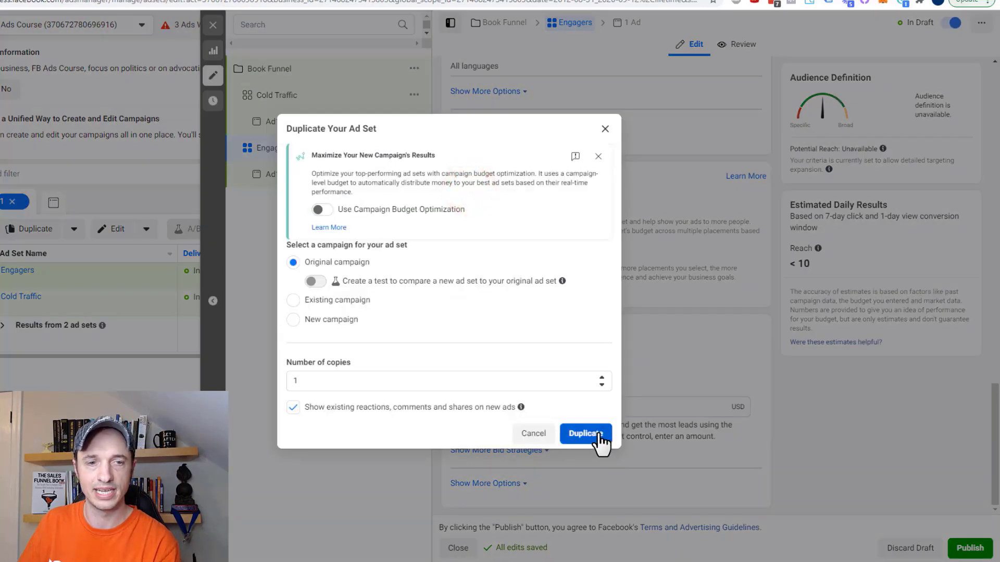
{"action": "left_click", "coordinate": [598, 434]}
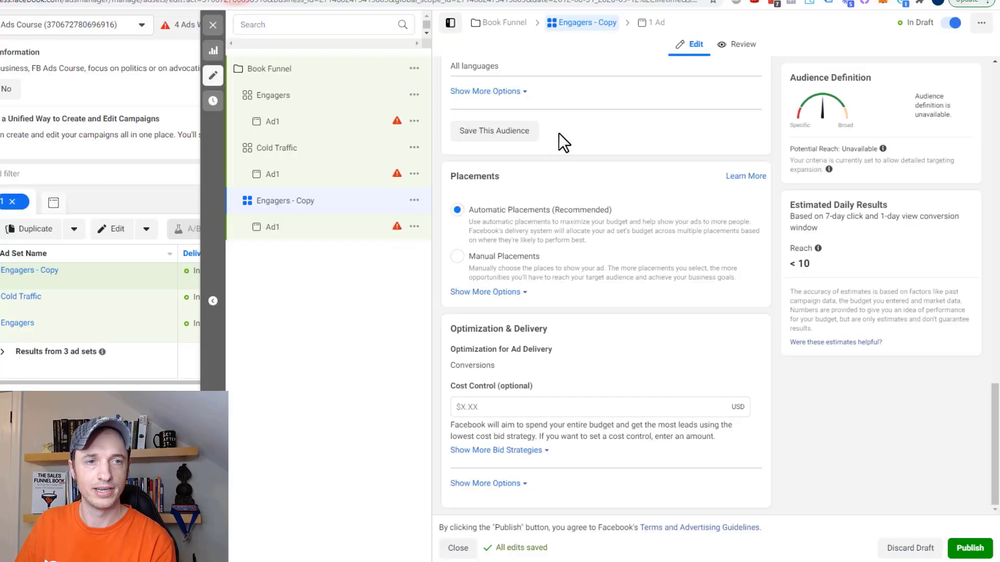
- Rename the copied Engagers ad set "Leads not Buyers"
{"action": "scroll", "coordinate": [559, 133], "scroll_direction": "up", "scroll_amount": 15}
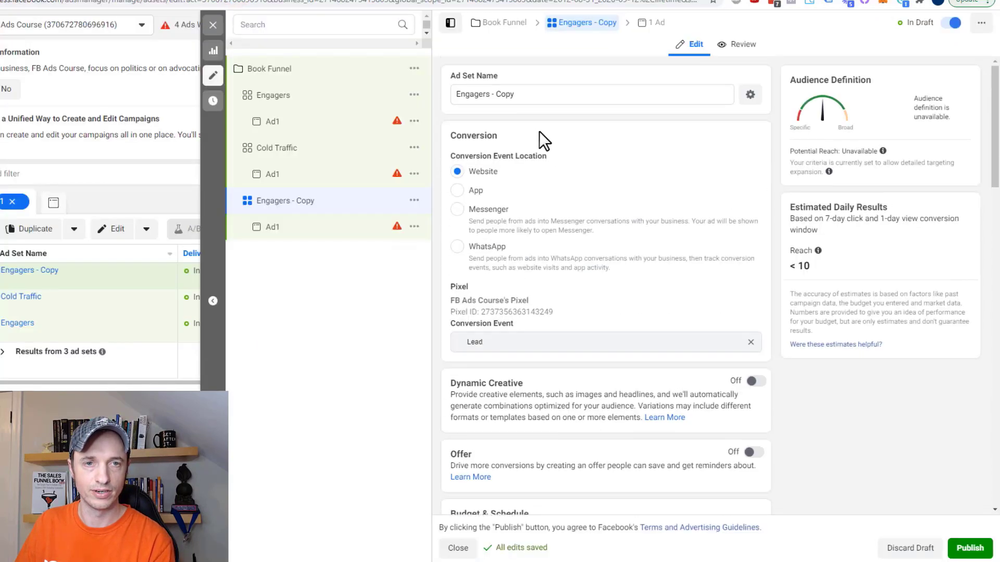
{"action": "triple_click", "coordinate": [544, 92]}
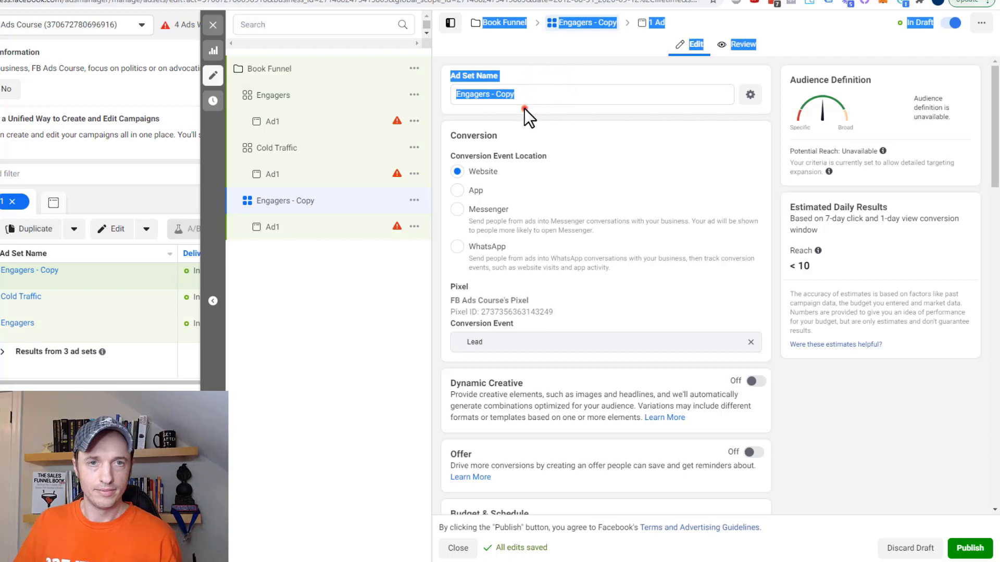
{"action": "type", "text": "Leads not Buyers"}
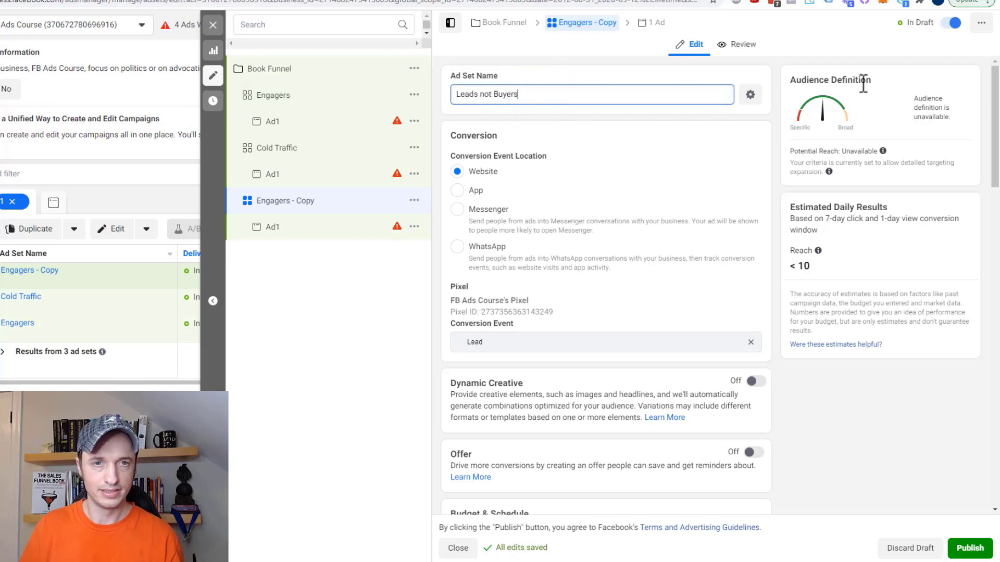
- Change the Leads not Buyers ad set's conversion event to Purchase
{"action": "scroll", "coordinate": [620, 166], "scroll_direction": "down", "scroll_amount": 2}
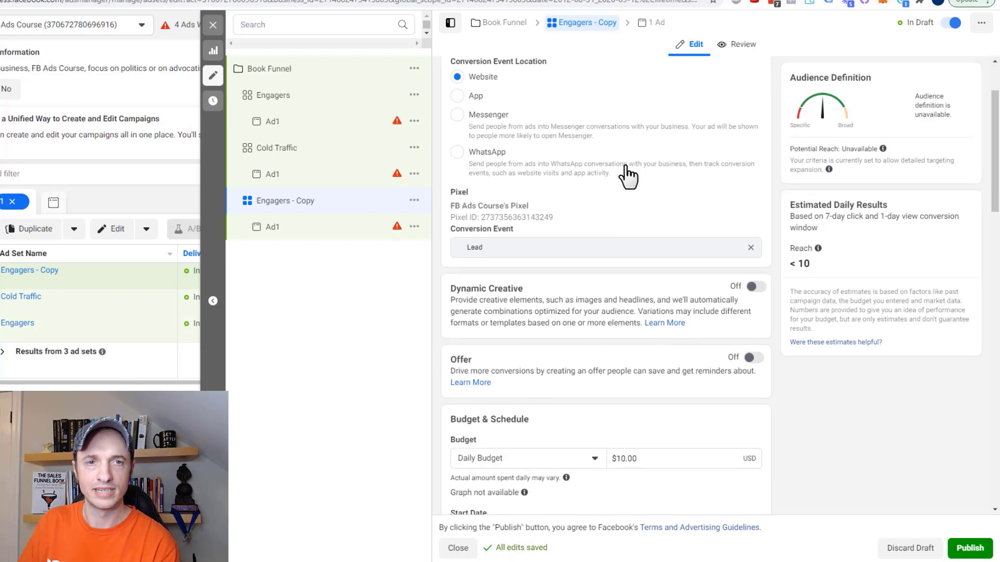
{"action": "scroll", "coordinate": [576, 174], "scroll_direction": "up", "scroll_amount": 2}
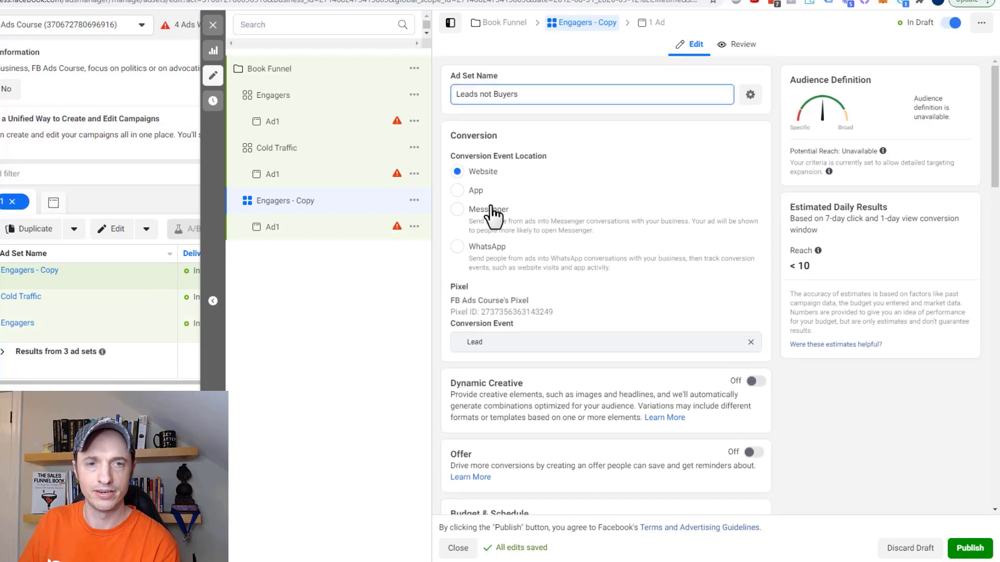
{"action": "scroll", "coordinate": [477, 227], "scroll_direction": "down", "scroll_amount": 2}
{"action": "left_click", "coordinate": [751, 227]}
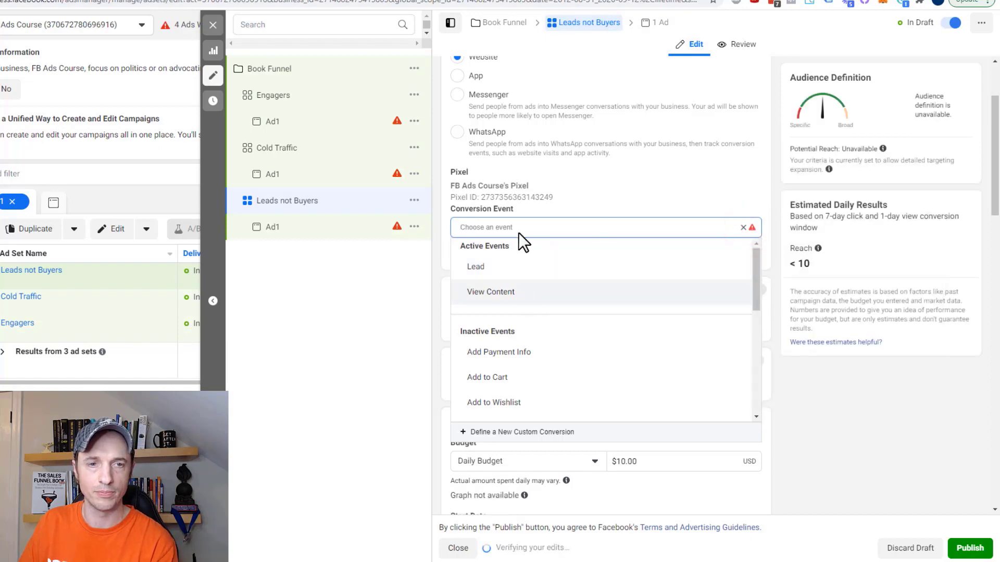
{"action": "type", "text": "purch"}
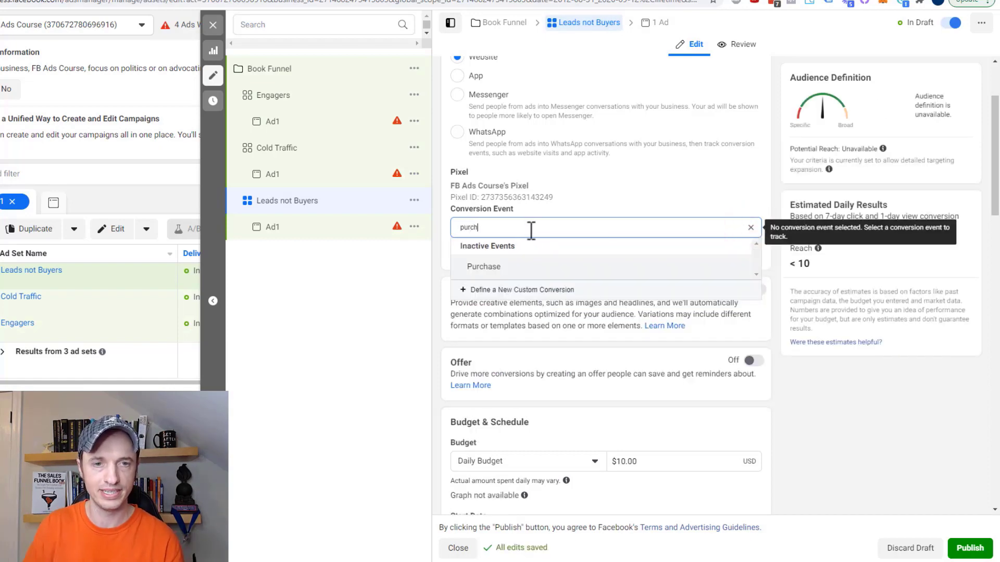
{"action": "left_click", "coordinate": [518, 270]}
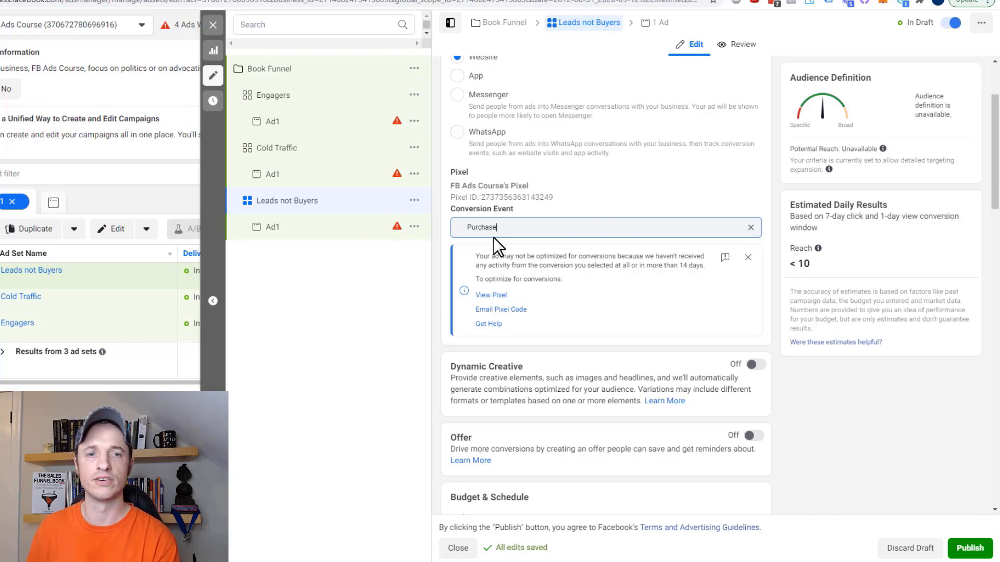
- Set the Leads not Buyers ad set's daily budget to $5
{"action": "scroll", "coordinate": [495, 234], "scroll_direction": "down", "scroll_amount": 1}
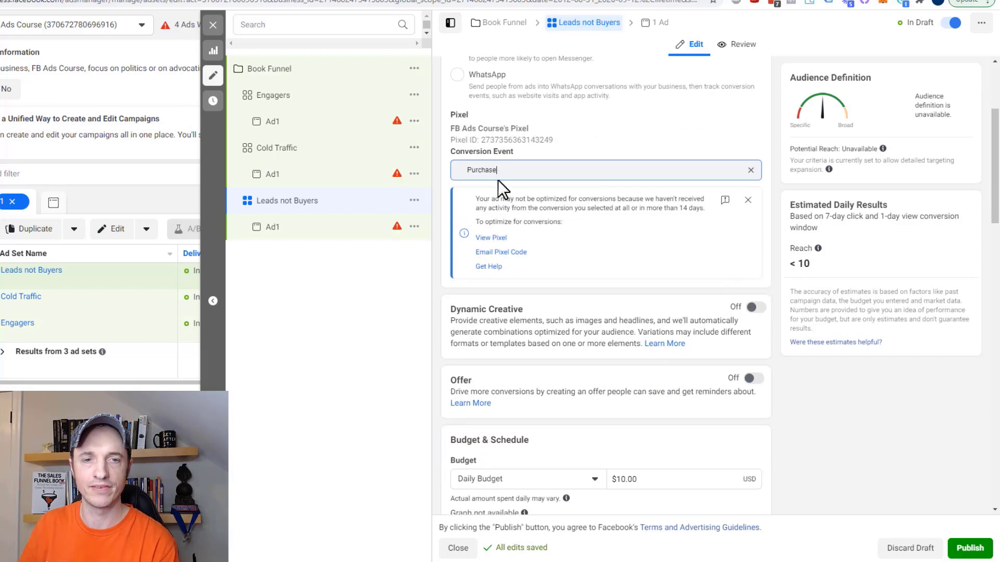
{"action": "scroll", "coordinate": [526, 189], "scroll_direction": "down", "scroll_amount": 3}
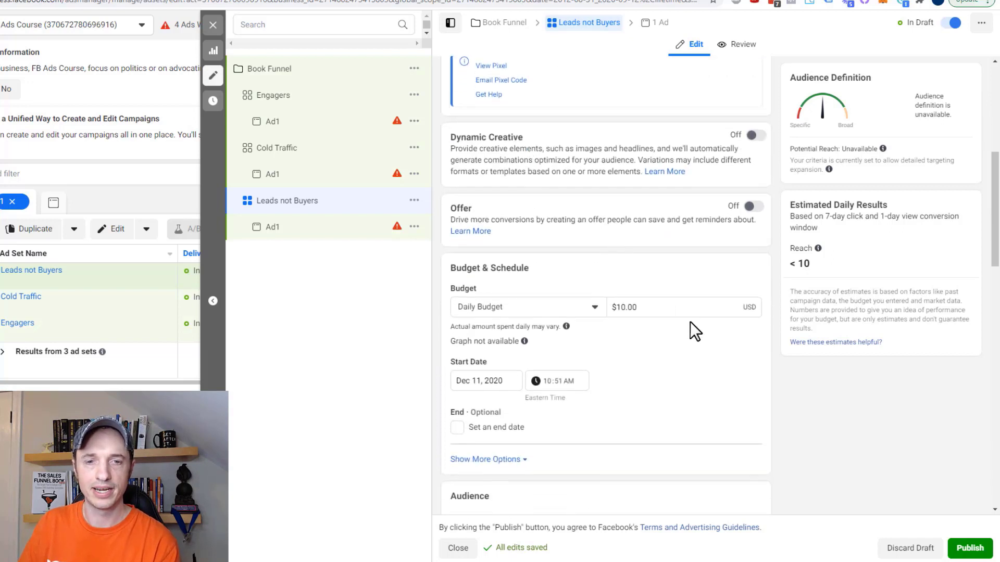
{"action": "left_click", "coordinate": [666, 307]}
{"action": "double_click", "coordinate": [632, 307]}
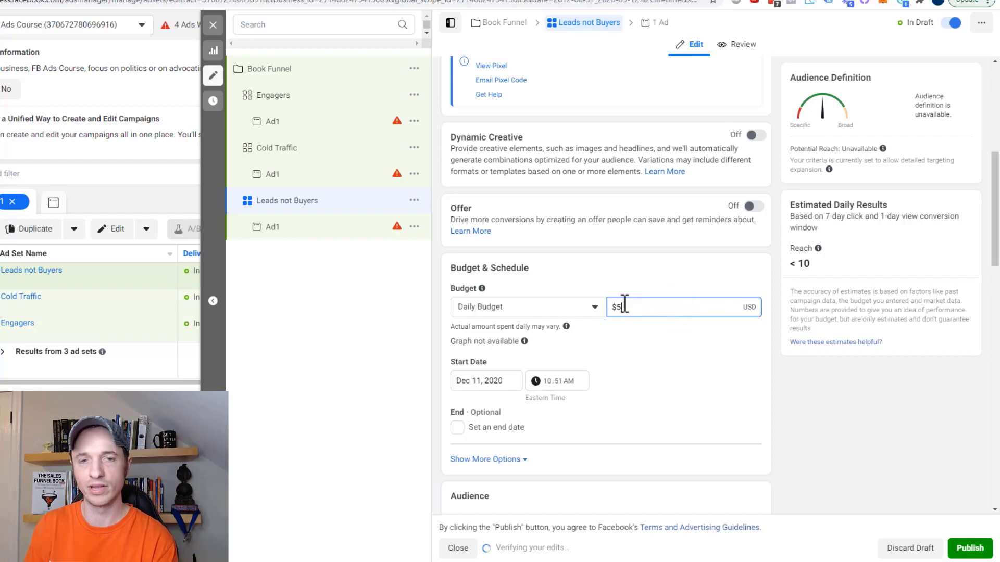
- Replace the Leads not Buyers ad set's included audiences with Leads - Book Funnel (7 Days), moving that audience out of the exclusions
{"action": "scroll", "coordinate": [619, 333], "scroll_direction": "down", "scroll_amount": 5}
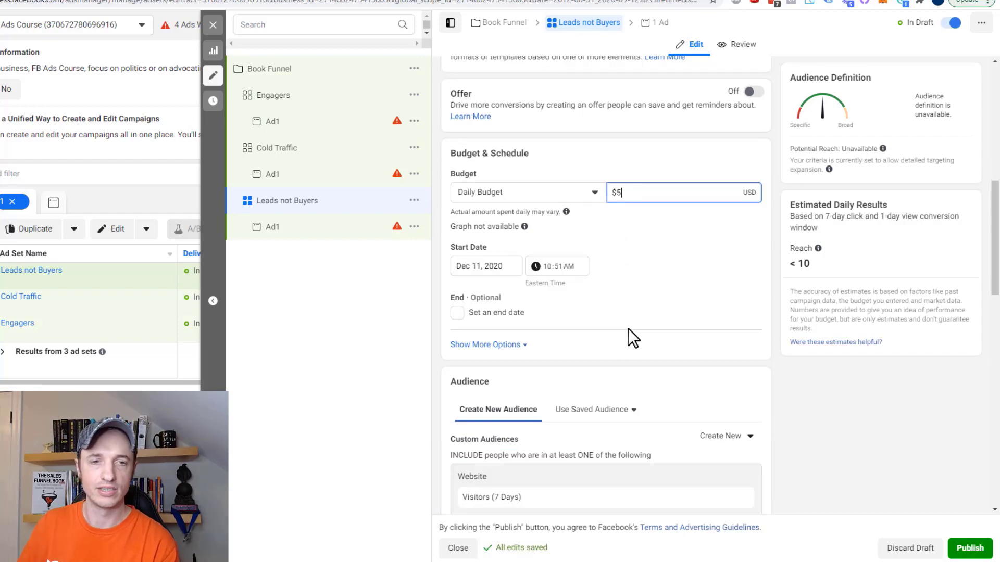
{"action": "scroll", "coordinate": [632, 226], "scroll_direction": "down", "scroll_amount": 2}
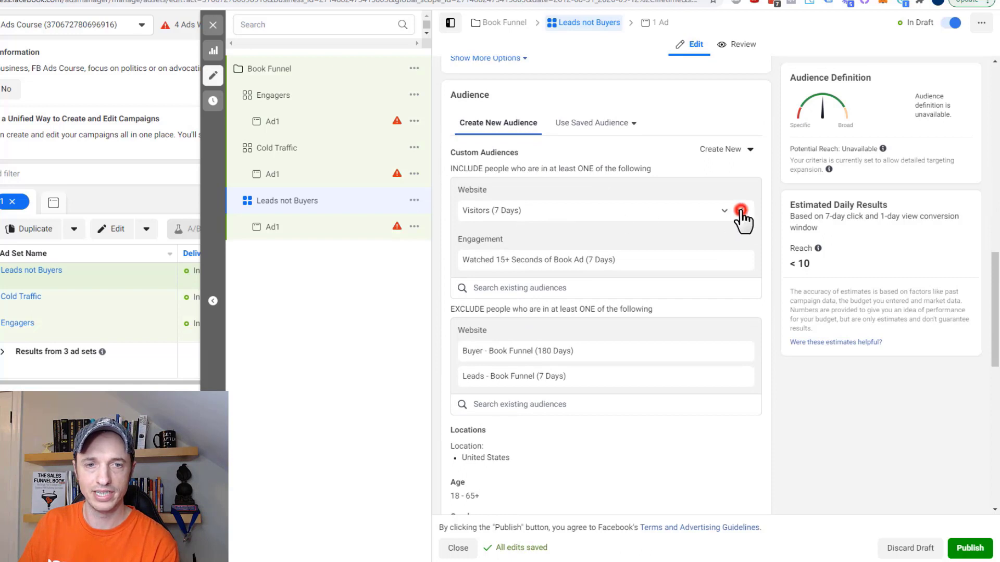
{"action": "left_click", "coordinate": [741, 210]}
{"action": "left_click", "coordinate": [739, 210]}
{"action": "left_click", "coordinate": [640, 188]}
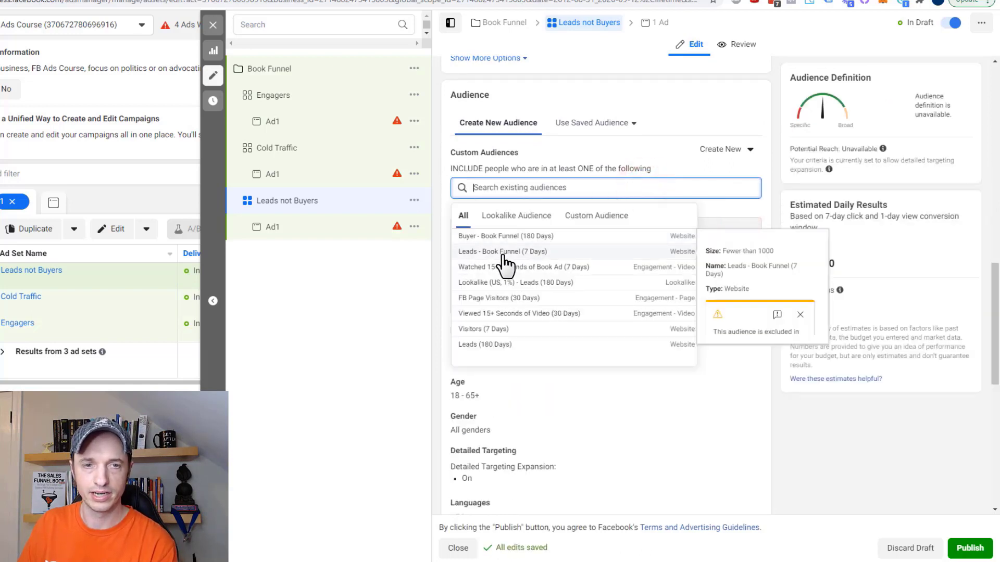
{"action": "left_click", "coordinate": [542, 252]}
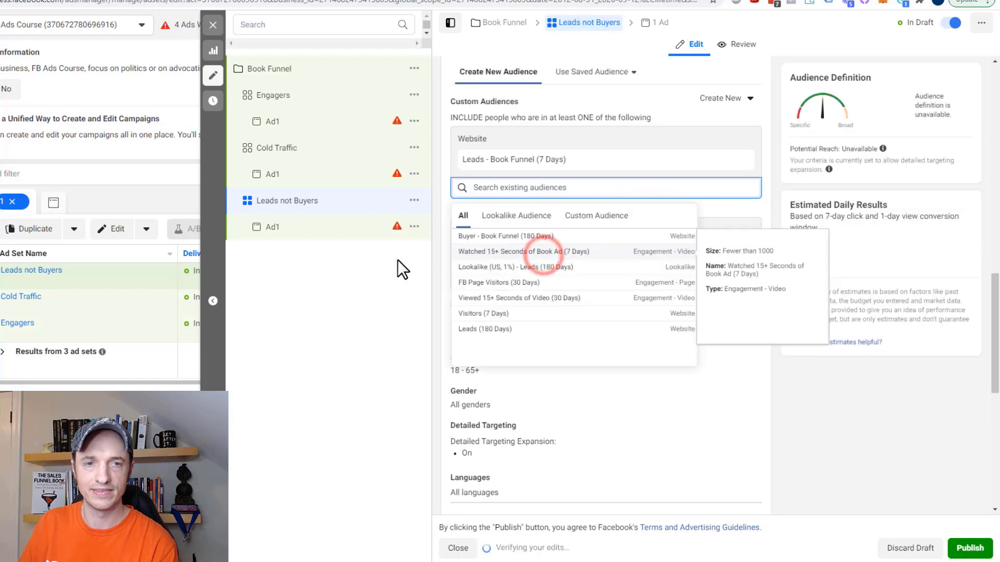
{"action": "left_click", "coordinate": [343, 284]}
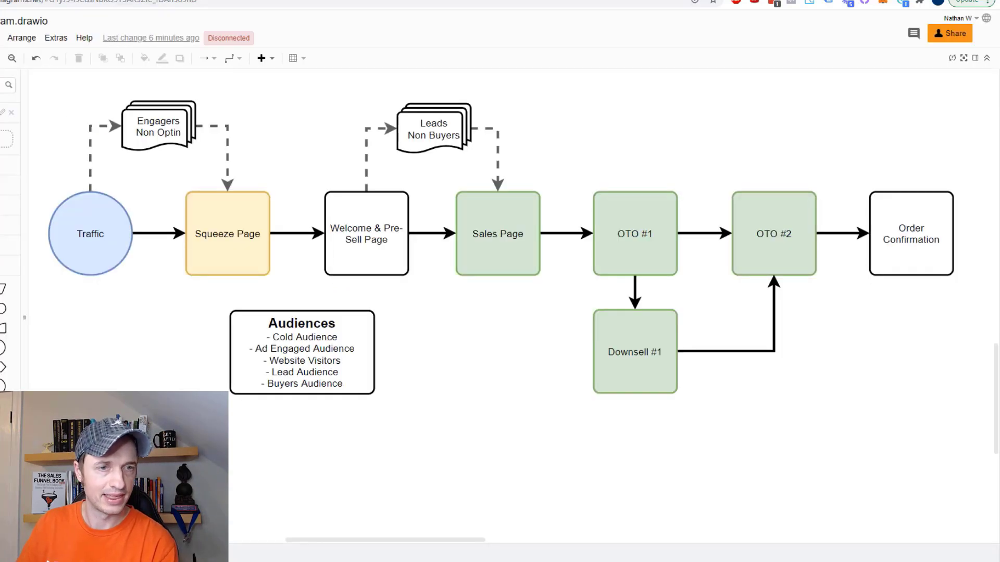
- Check the funnel diagram's Audiences list and Sales Page stage, and return to the ad set's included and excluded audiences
{"action": "left_click", "coordinate": [348, 386]}
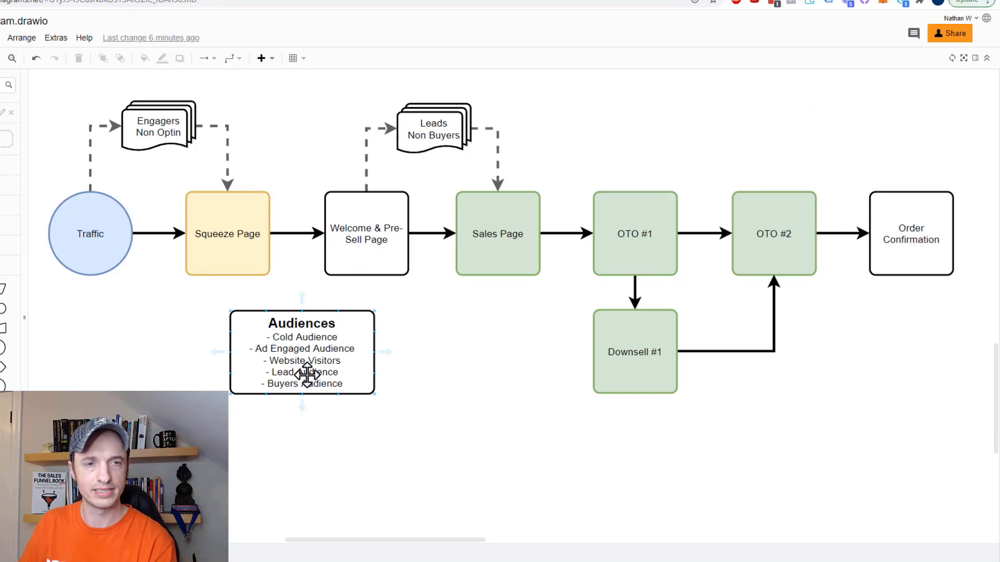
{"action": "left_click", "coordinate": [496, 237]}
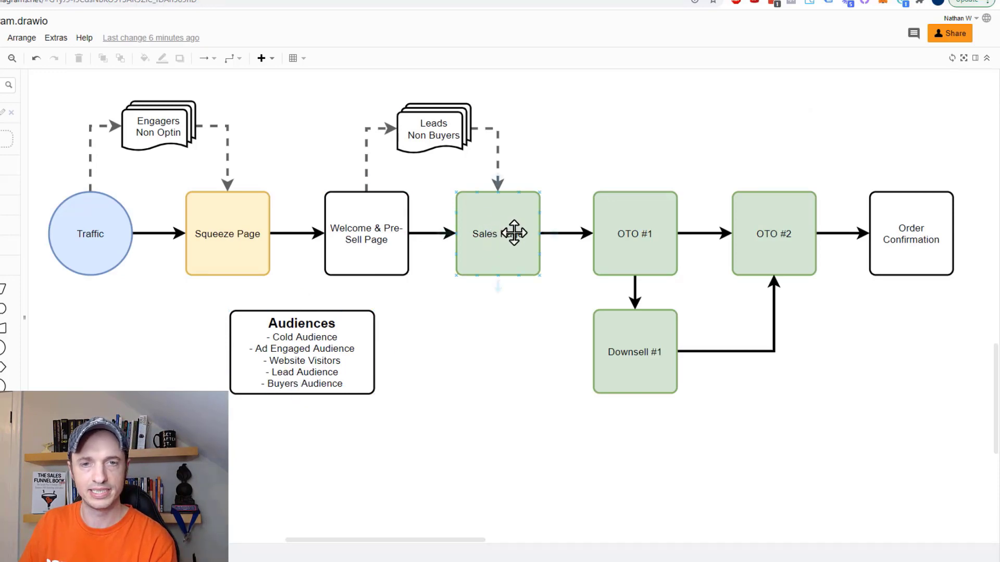
{"action": "left_click", "coordinate": [321, 0]}
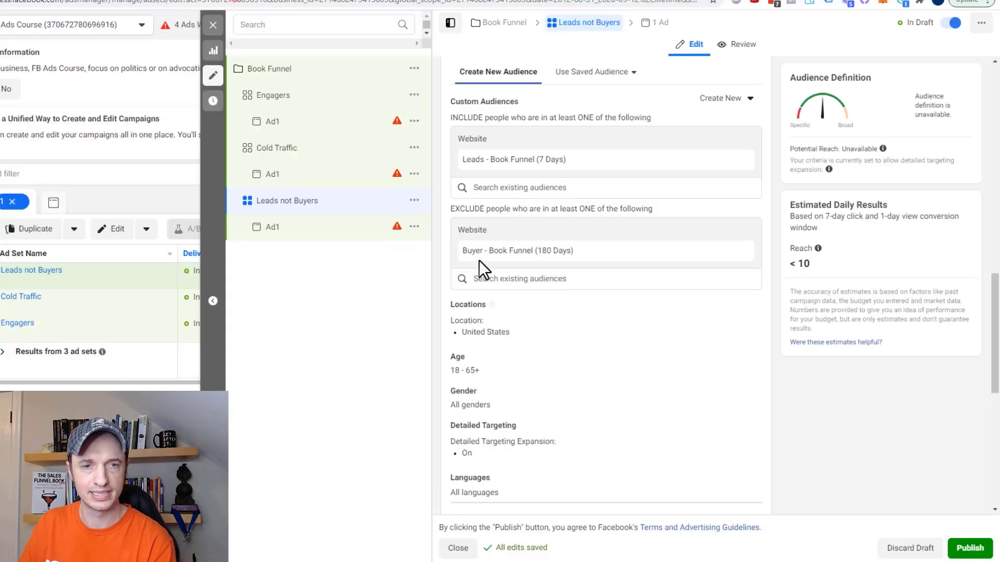
- Review the Leads not Buyers ad set's placements and optimization settings, and open the Cold Traffic ad set
{"action": "scroll", "coordinate": [479, 260], "scroll_direction": "down", "scroll_amount": 7}
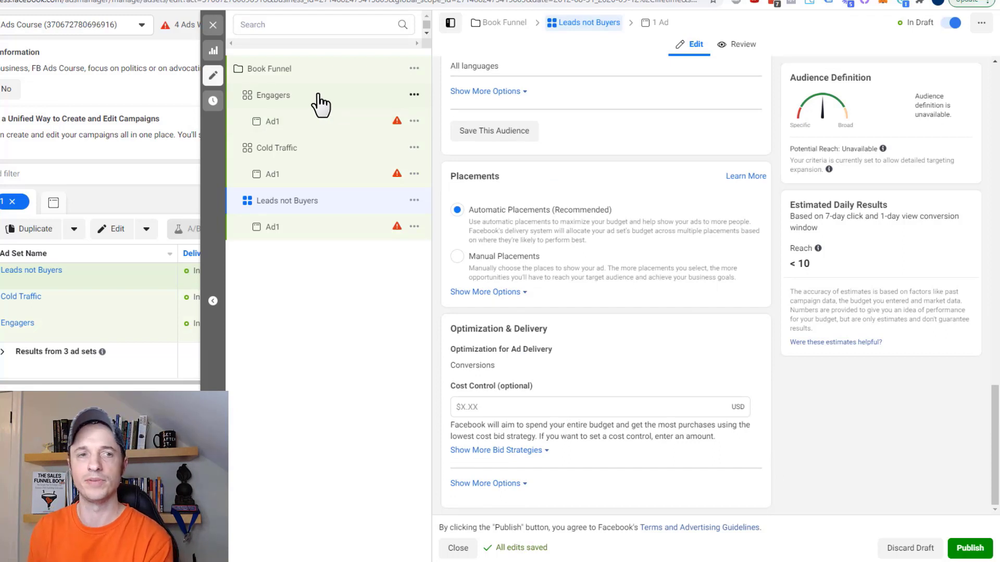
{"action": "left_click", "coordinate": [297, 152]}
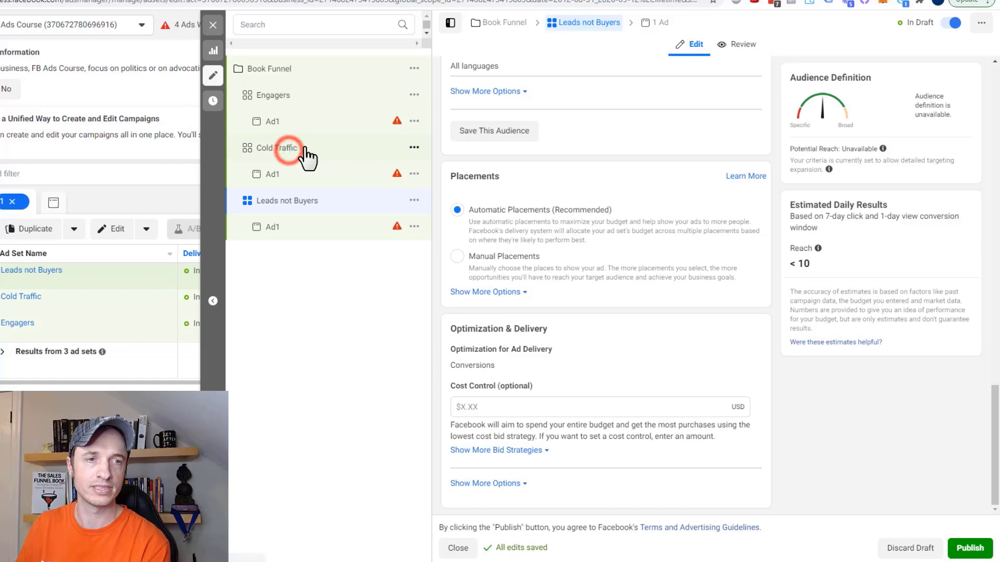
{"action": "left_click", "coordinate": [128, 0]}
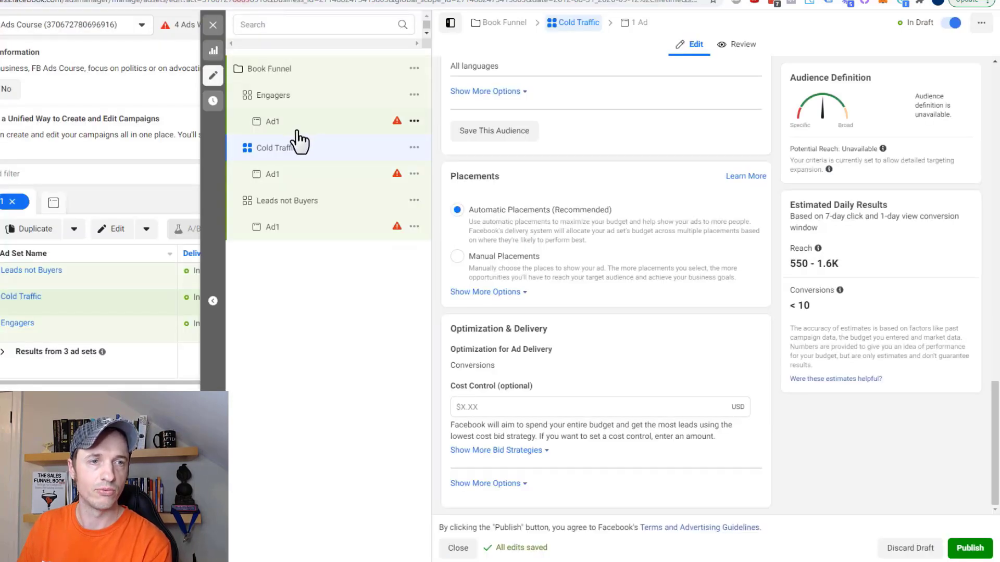
- Check the Engagers and Leads not Buyers ad sets against the Squeeze Page and retargeting stages in the funnel diagram
{"action": "left_click", "coordinate": [294, 97]}
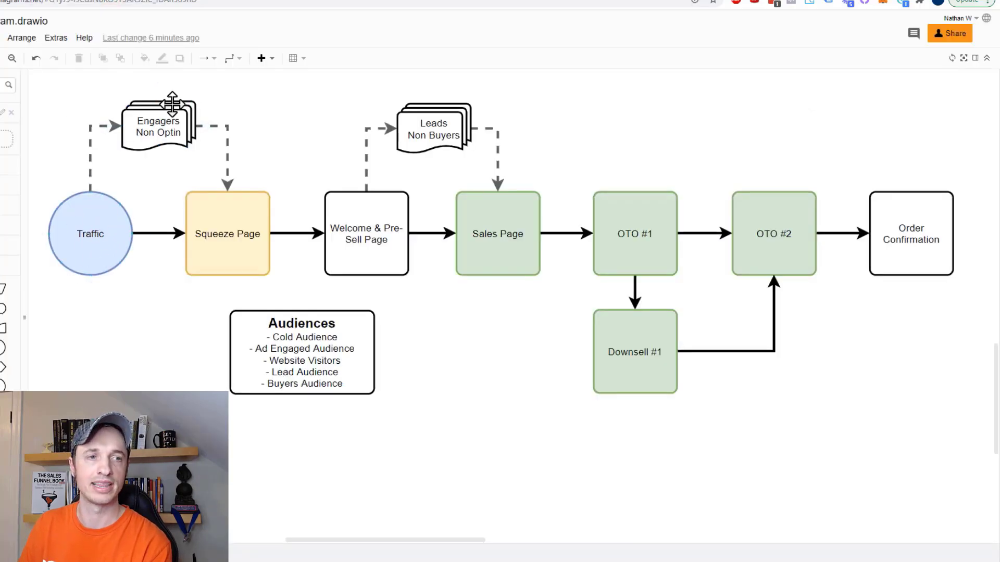
{"action": "left_click", "coordinate": [233, 260]}
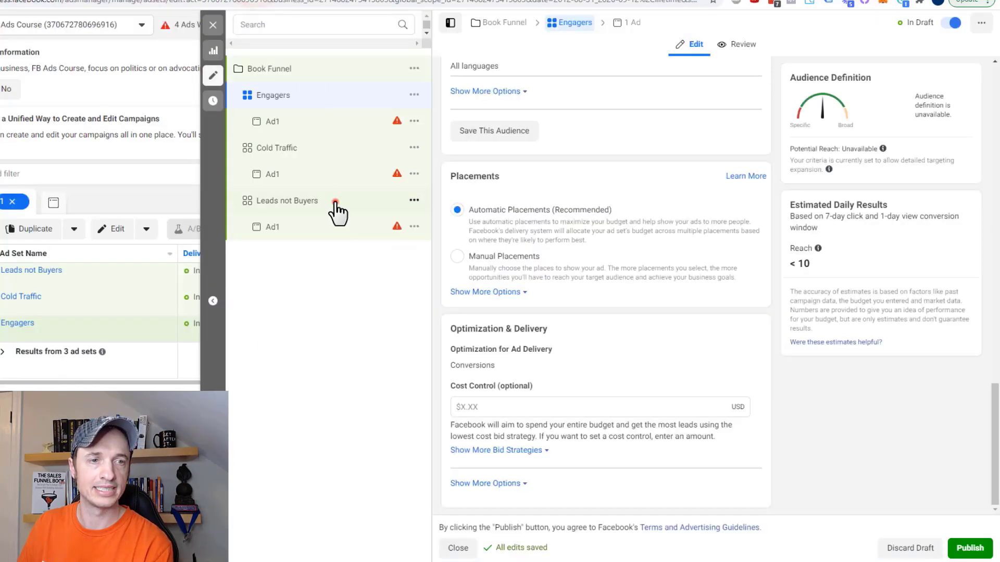
{"action": "left_click", "coordinate": [336, 208]}
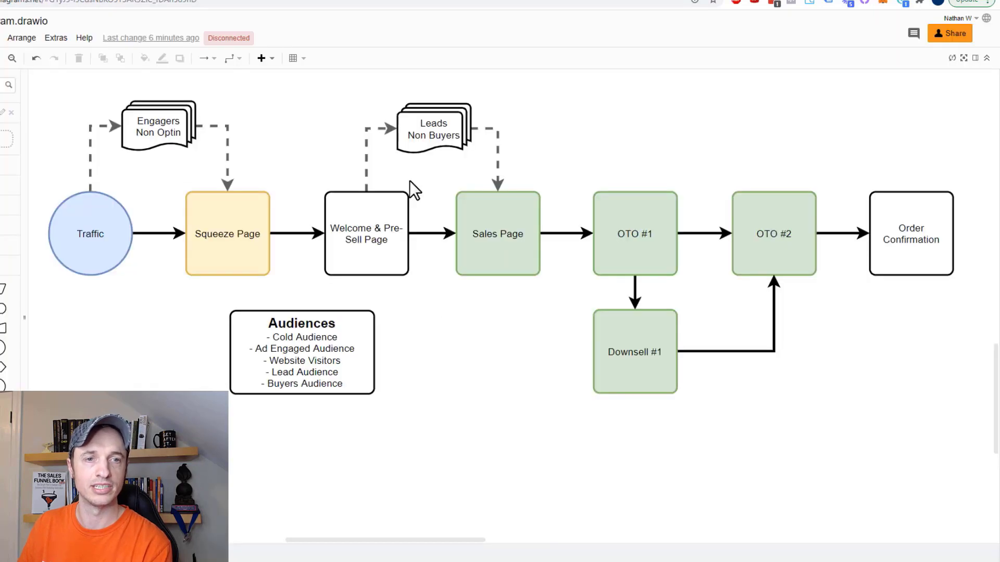
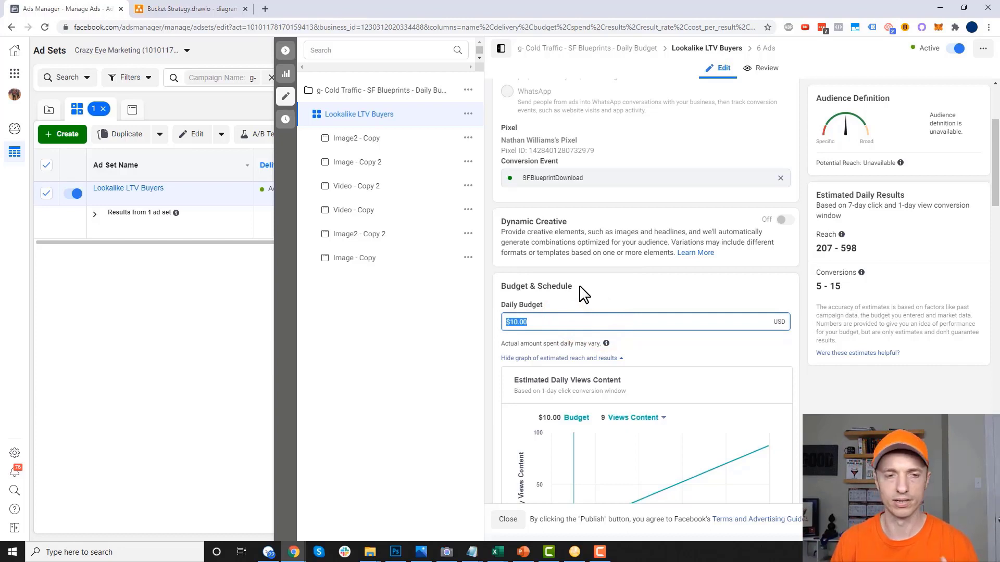
- Review the Lookalike LTV Buyers ad set's budget, schedule, and included and excluded custom audiences
{"action": "scroll", "coordinate": [580, 286], "scroll_direction": "down", "scroll_amount": 9}
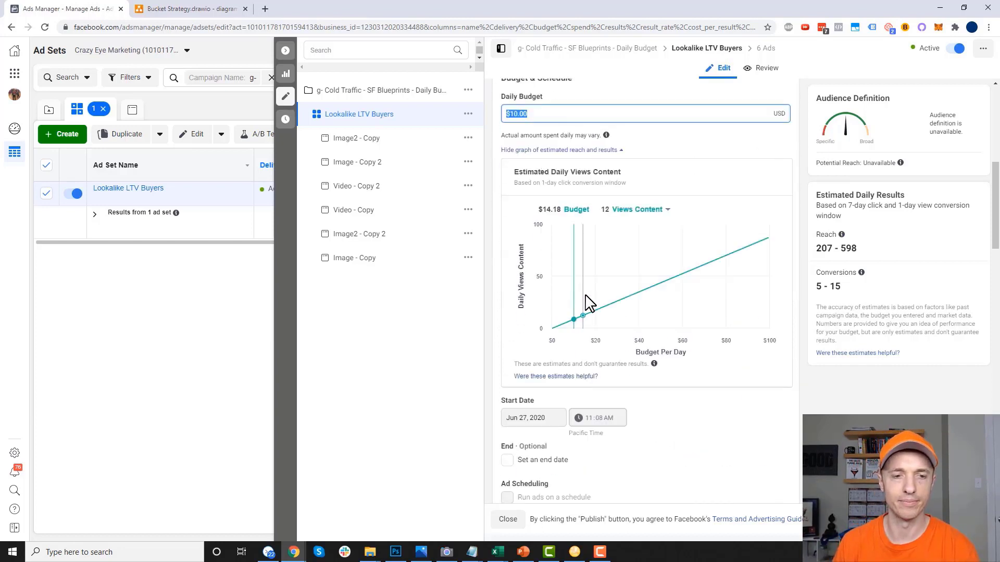
{"action": "scroll", "coordinate": [597, 292], "scroll_direction": "down", "scroll_amount": 4}
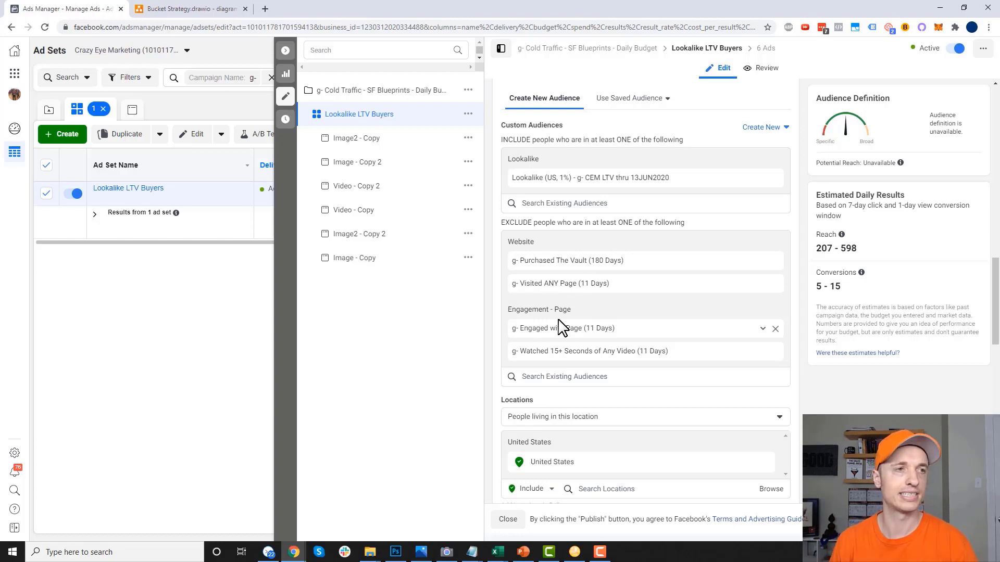
- In the Bucket Strategy diagram, change the WT retarget heading to 11 Day Retarget
{"action": "left_click", "coordinate": [170, 9]}
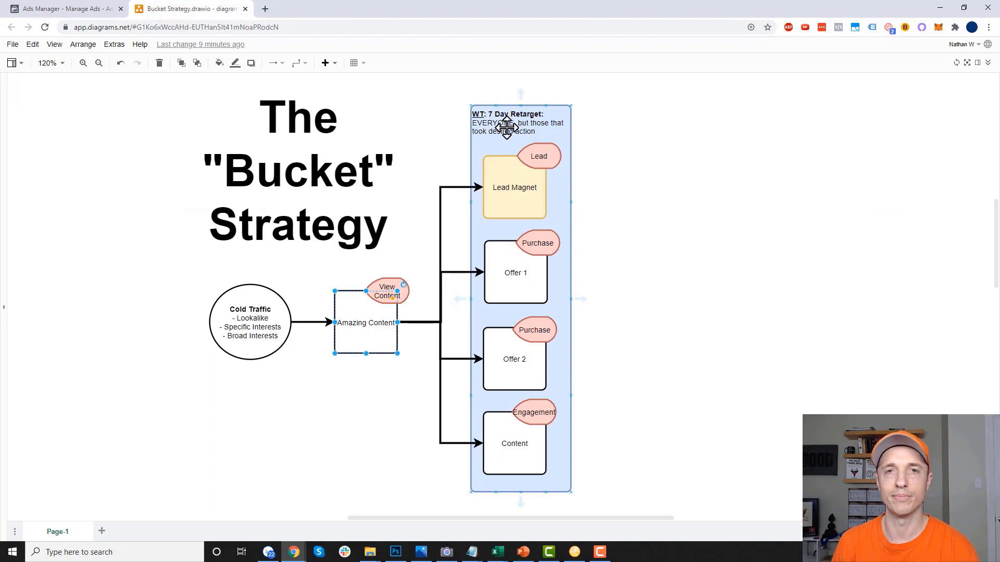
{"action": "left_click", "coordinate": [494, 114]}
{"action": "double_click", "coordinate": [493, 113]}
{"action": "type", "text": "1"}
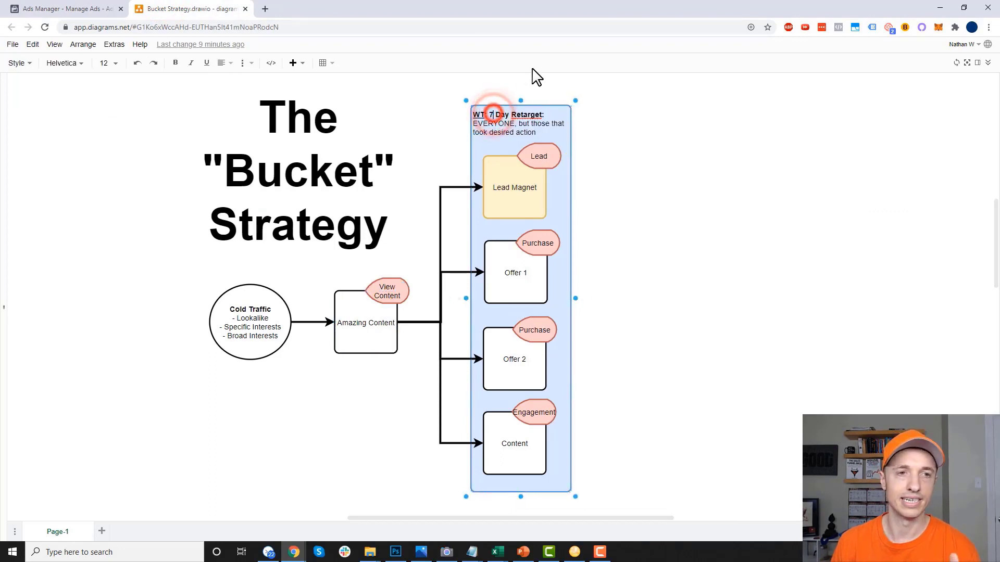
{"action": "type", "text": "1"}
{"action": "left_click", "coordinate": [648, 140]}
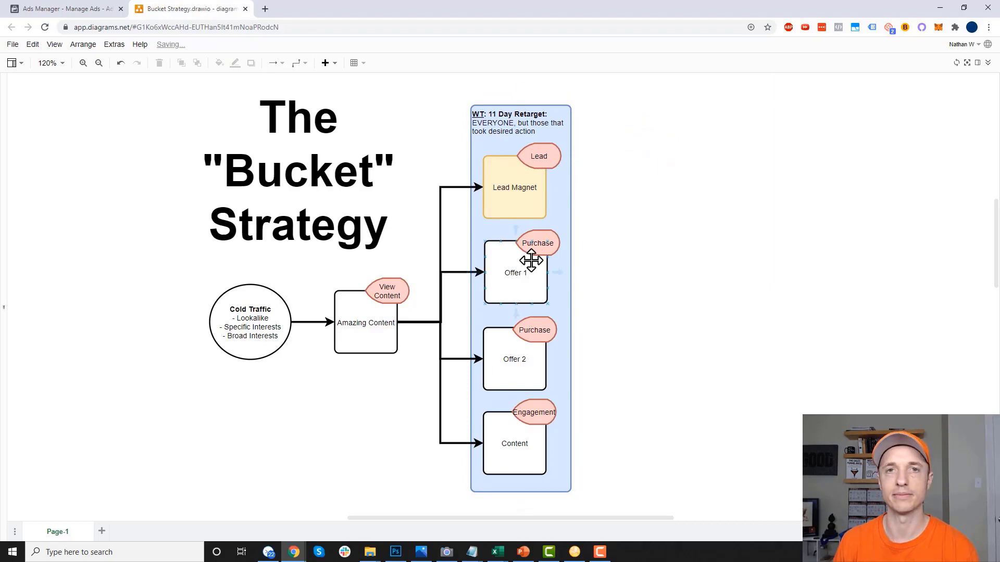
- Back in Ads Manager, list the Lookalike LTV Buyers ad set's ads and open Image - Copy 2 for editing
{"action": "left_click", "coordinate": [72, 8]}
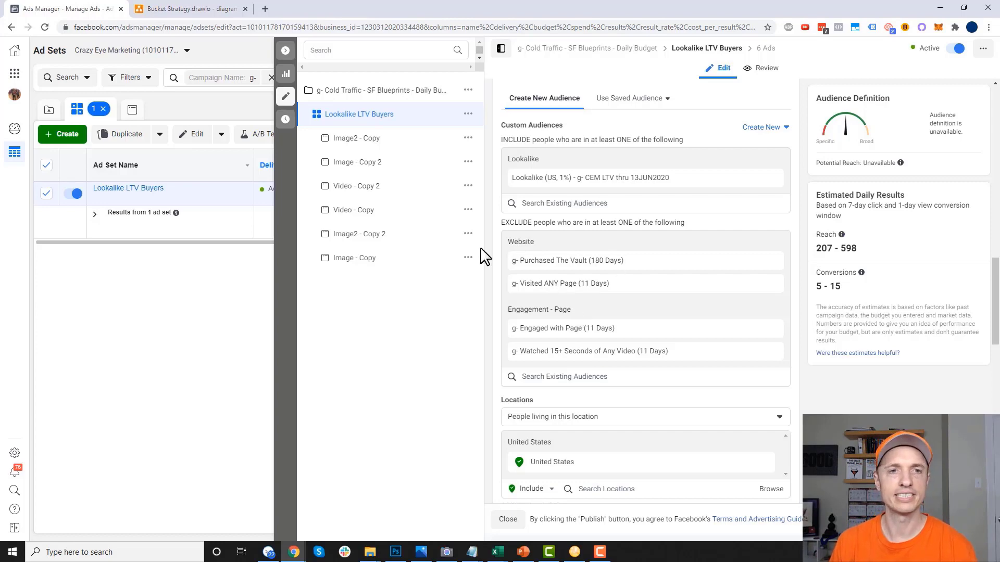
{"action": "left_click", "coordinate": [286, 50]}
{"action": "left_click", "coordinate": [150, 189]}
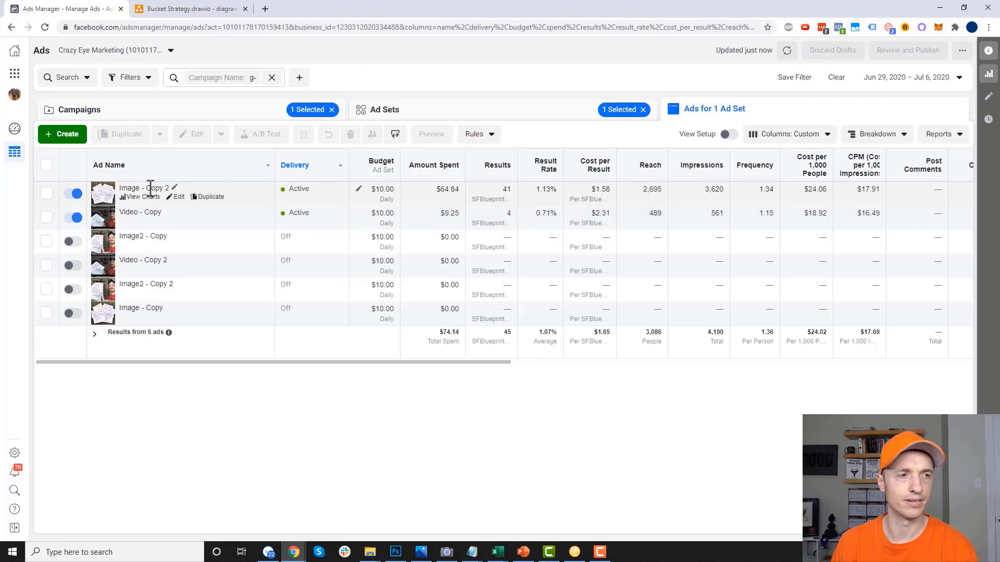
{"action": "left_click", "coordinate": [178, 197]}
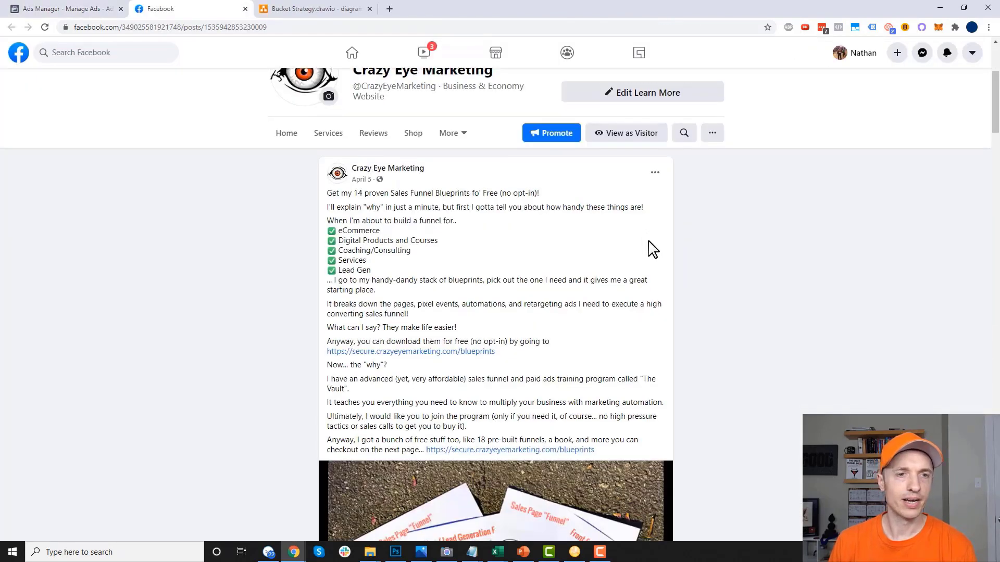
- Read the ad's Facebook post, view the blueprints download page it links to, and return to Ads Manager
{"action": "scroll", "coordinate": [769, 278], "scroll_direction": "down", "scroll_amount": 2}
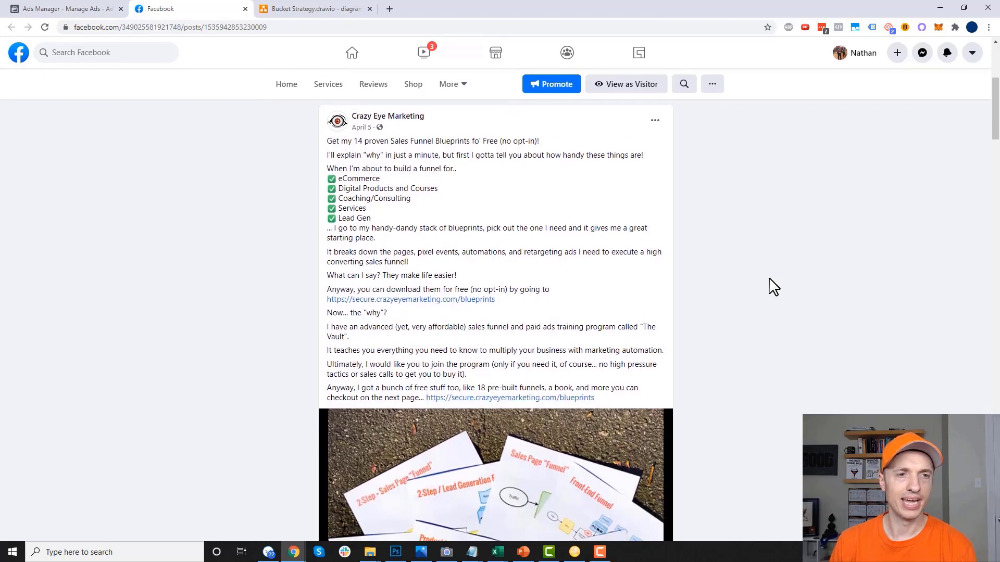
{"action": "scroll", "coordinate": [765, 276], "scroll_direction": "up", "scroll_amount": 1}
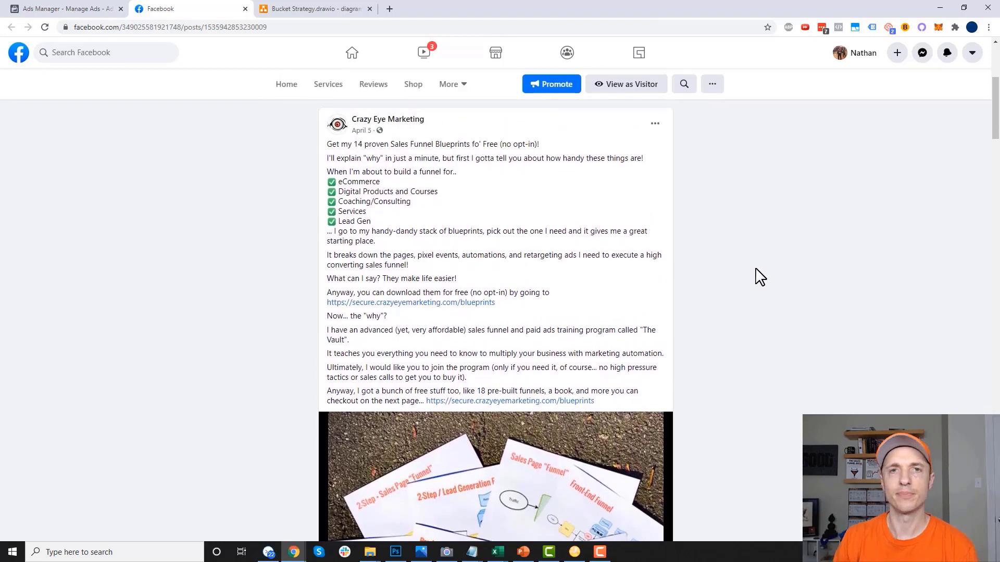
{"action": "left_click", "coordinate": [444, 304]}
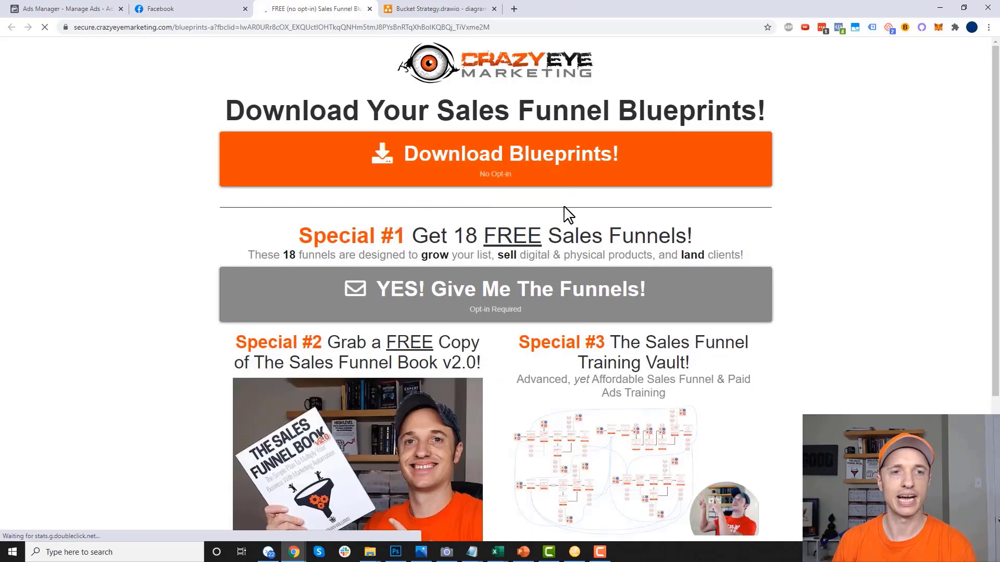
{"action": "left_click", "coordinate": [186, 9]}
{"action": "left_click", "coordinate": [48, 9]}
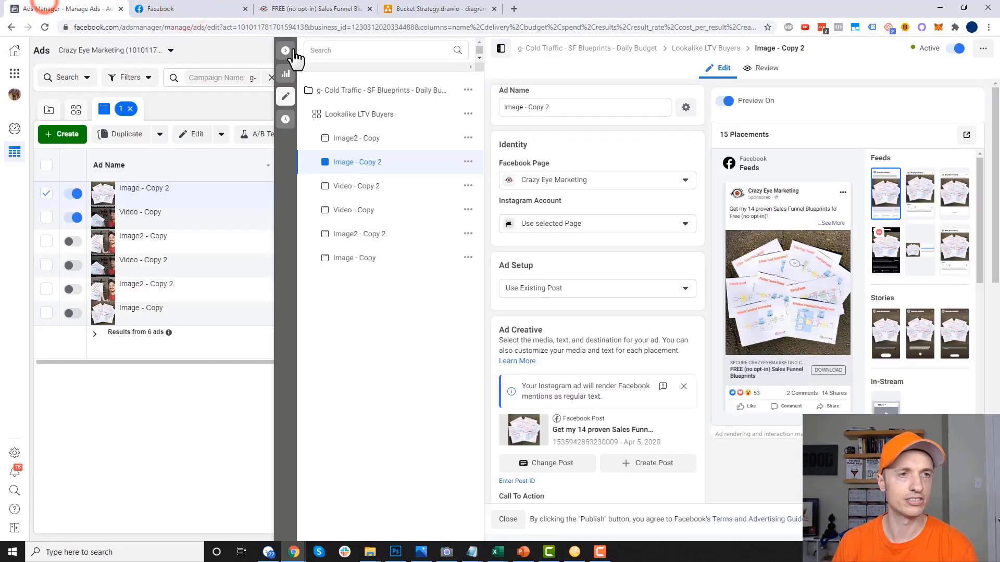
- Examine the Cold Traffic and Amazing Content stages in the Bucket Strategy diagram
{"action": "left_click", "coordinate": [435, 9]}
{"action": "left_click", "coordinate": [250, 324]}
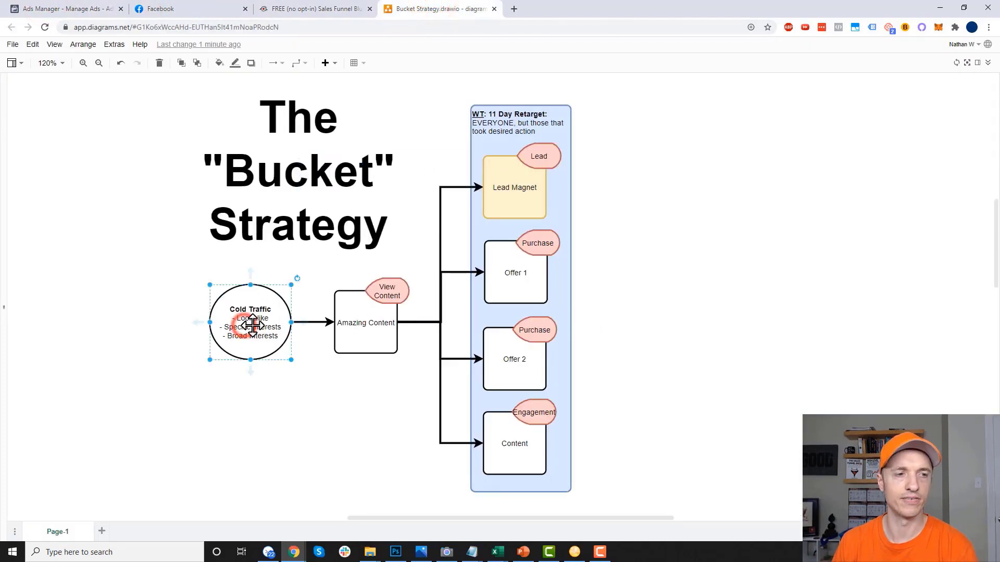
{"action": "left_click", "coordinate": [362, 327]}
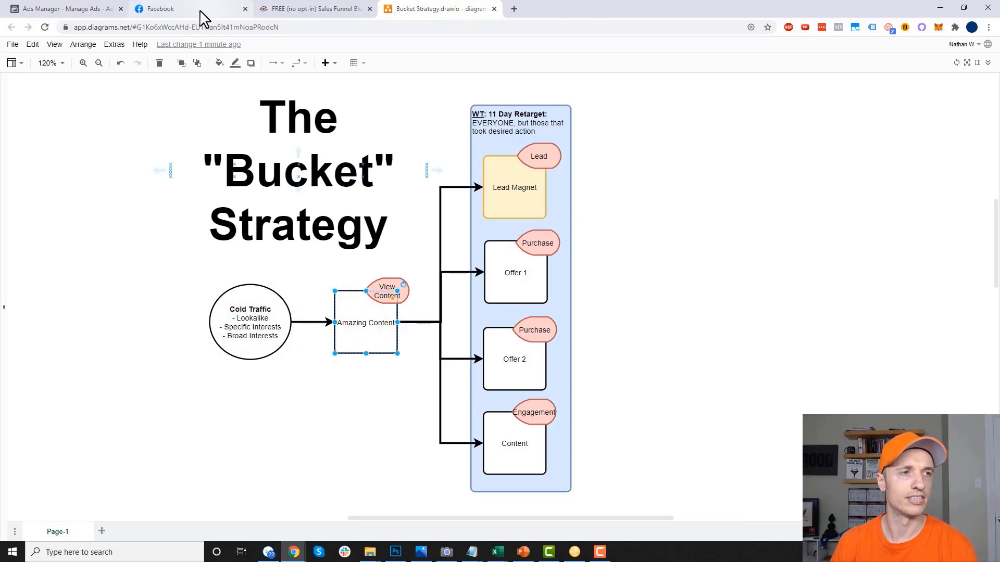
- Return to the Ads Manager campaign list and deselect the Cold Traffic - SF Blueprints - Daily Budget campaign
{"action": "left_click", "coordinate": [67, 9]}
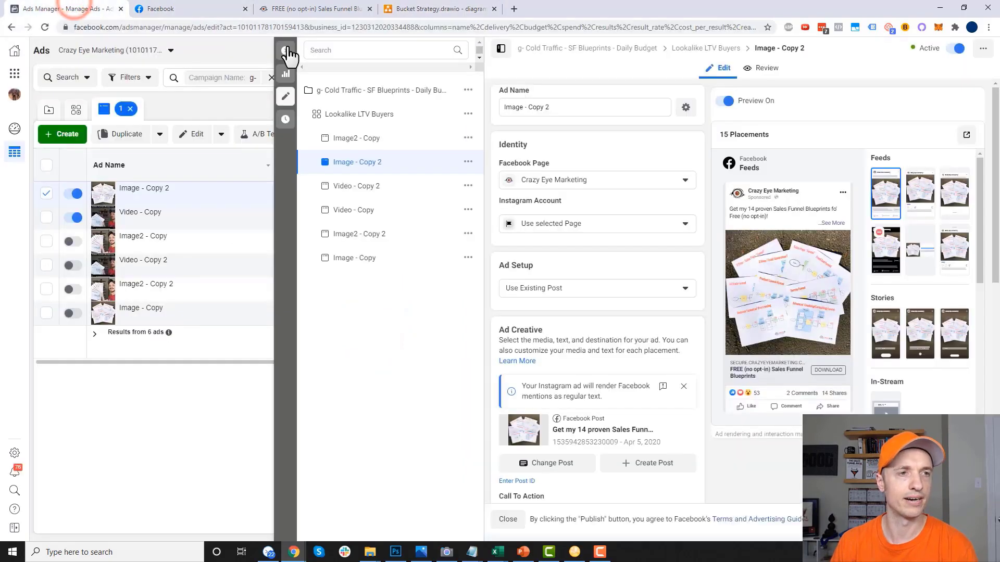
{"action": "left_click", "coordinate": [286, 49]}
{"action": "left_click", "coordinate": [472, 112]}
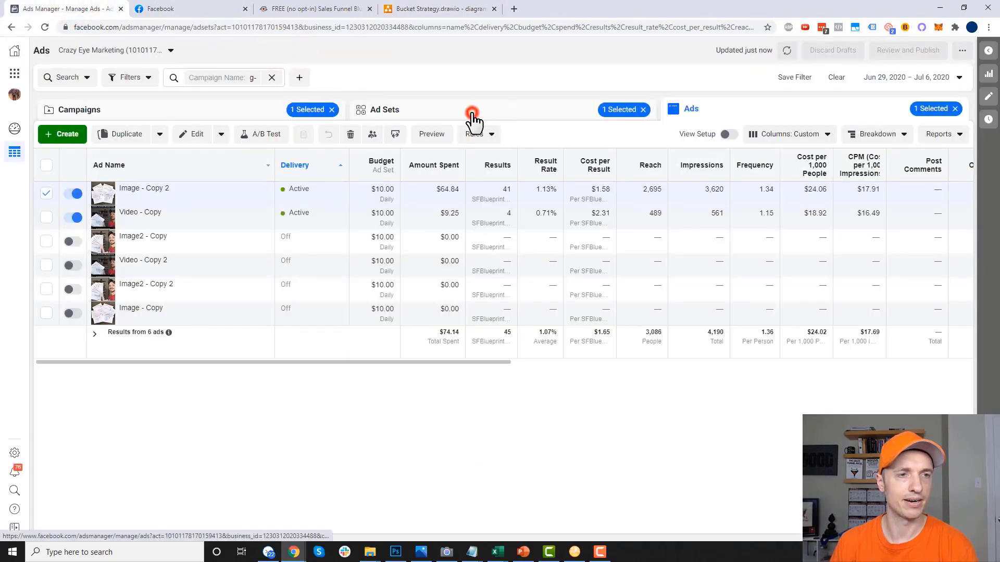
{"action": "left_click", "coordinate": [129, 112]}
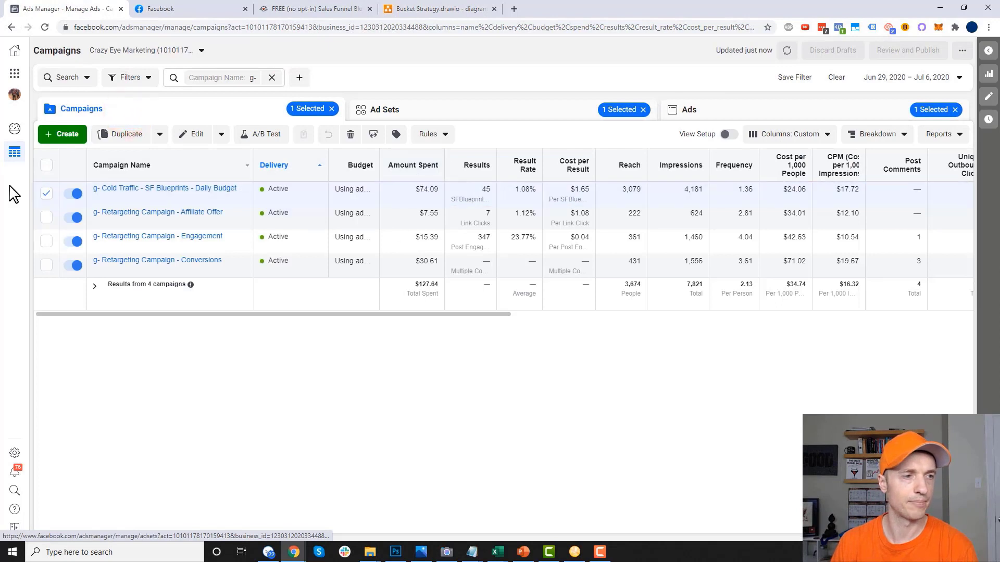
{"action": "left_click", "coordinate": [45, 193]}
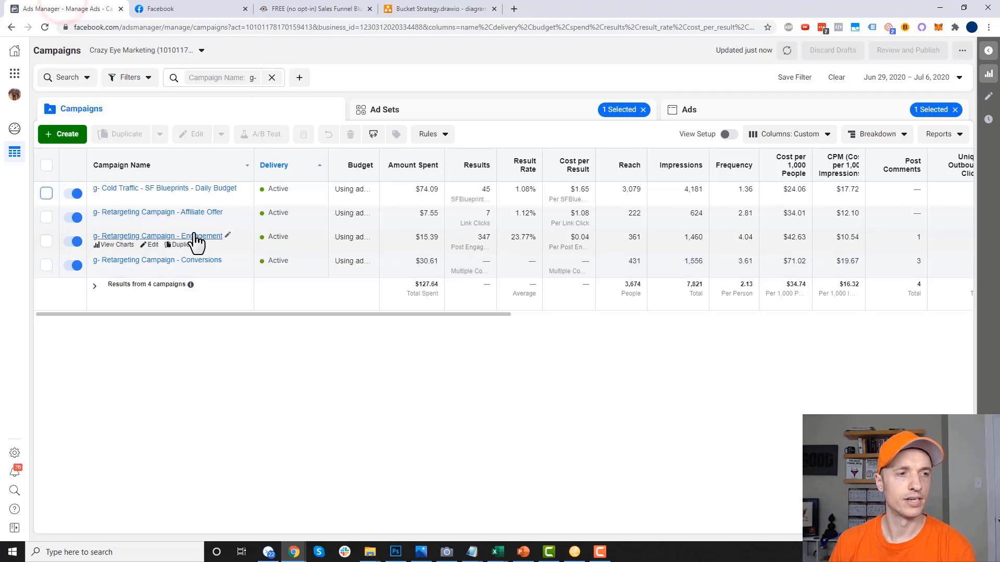
- Check the Content stage with its Engagement objective in the Bucket Strategy diagram, and return to Ads Manager
{"action": "left_click", "coordinate": [426, 7]}
{"action": "left_click", "coordinate": [526, 442]}
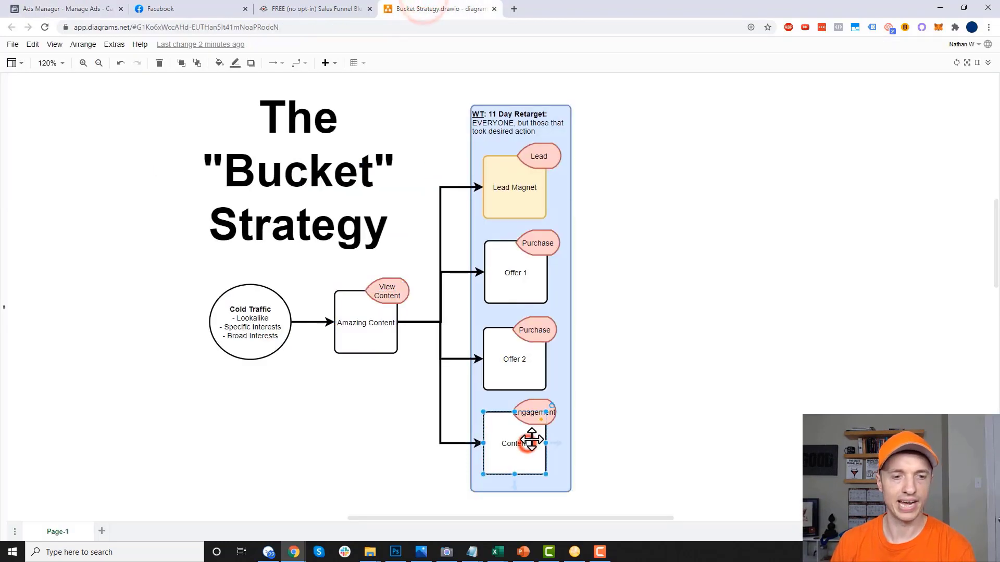
{"action": "left_click", "coordinate": [49, 8]}
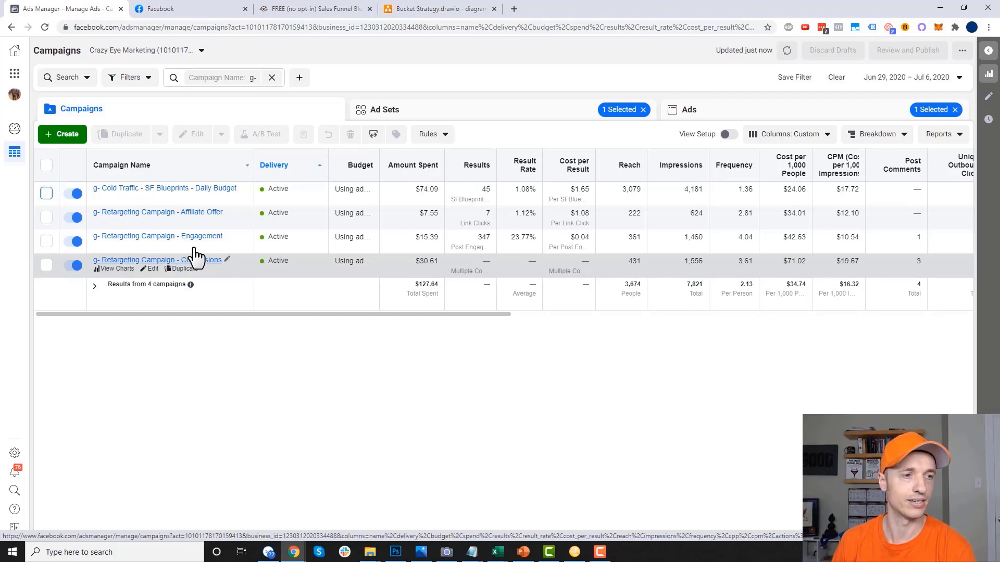
- Open the Retargeting Campaign - Engagement's Top 5 Facebook Ad Mistakes ad set and review its budget and custom audiences
{"action": "left_click", "coordinate": [192, 236]}
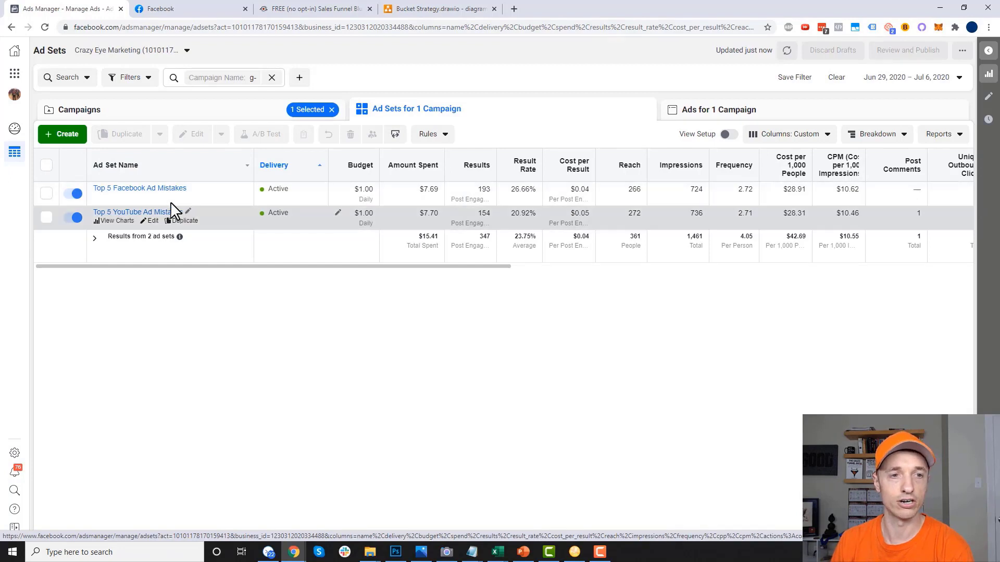
{"action": "left_click", "coordinate": [153, 198]}
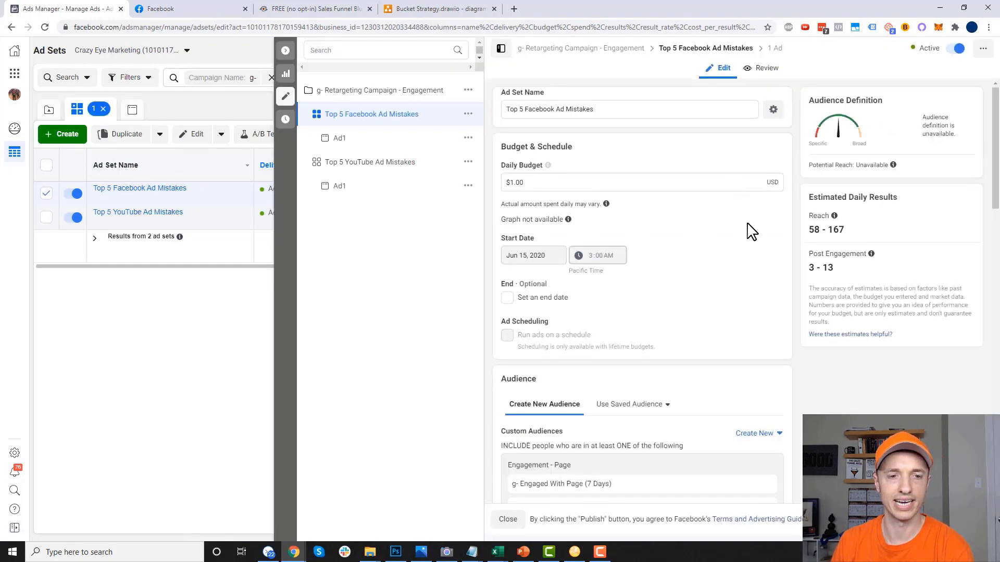
{"action": "scroll", "coordinate": [747, 227], "scroll_direction": "down", "scroll_amount": 6}
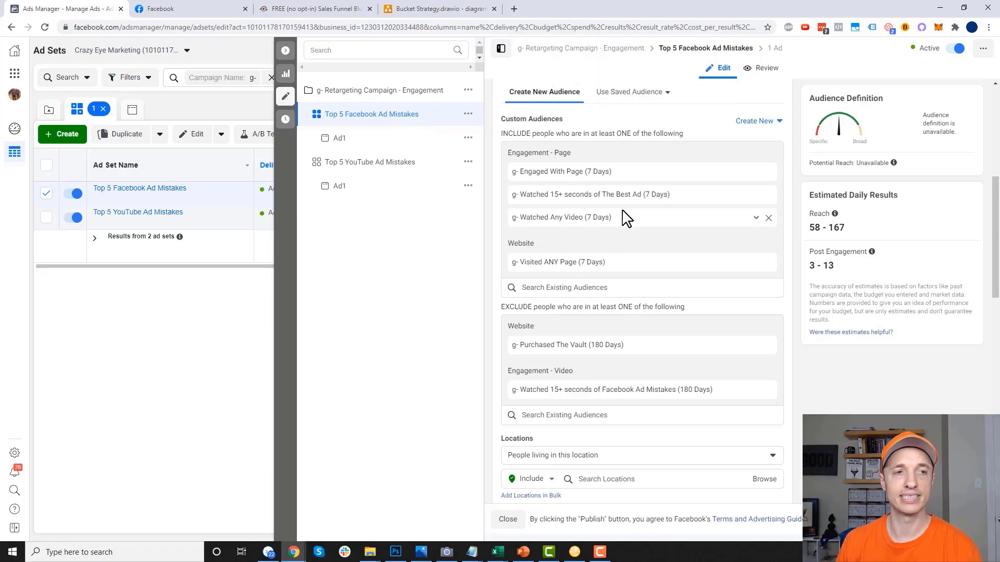
{"action": "scroll", "coordinate": [573, 179], "scroll_direction": "up", "scroll_amount": 6}
- View the Facebook post with comments for the Top 5 Facebook Ad Mistakes ad set's Ad1, and return to Ads Manager
{"action": "left_click", "coordinate": [361, 137]}
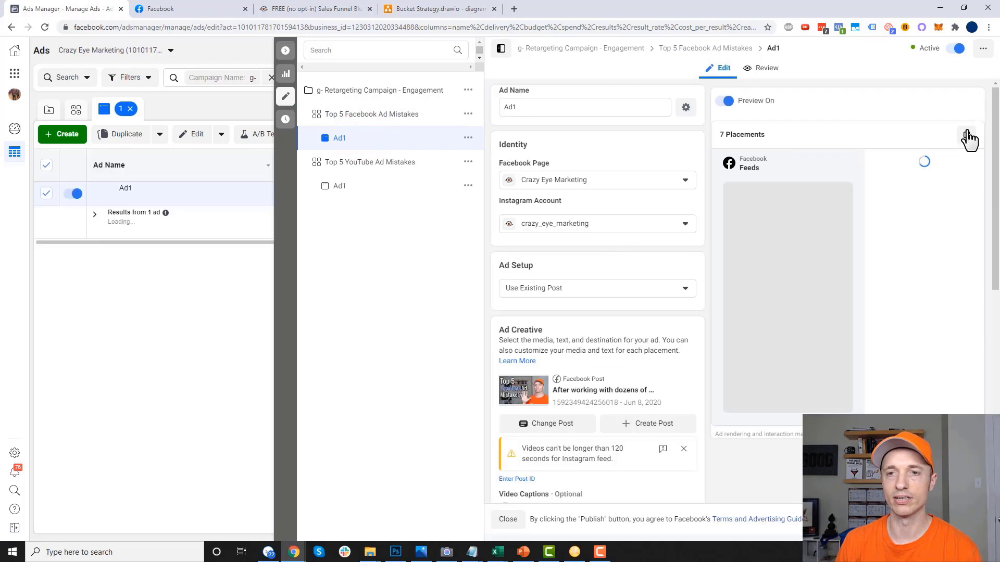
{"action": "left_click", "coordinate": [967, 137]}
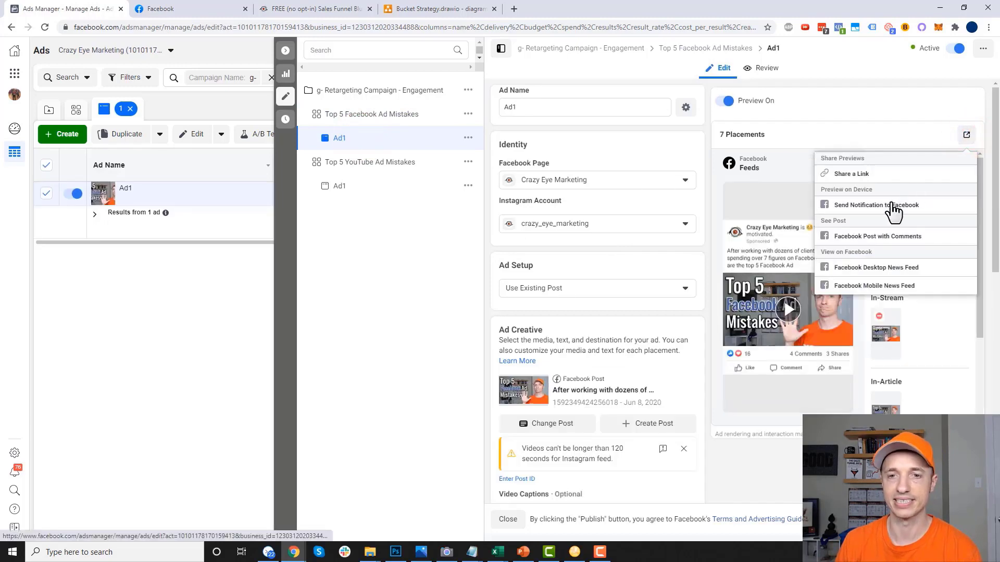
{"action": "left_click", "coordinate": [886, 237]}
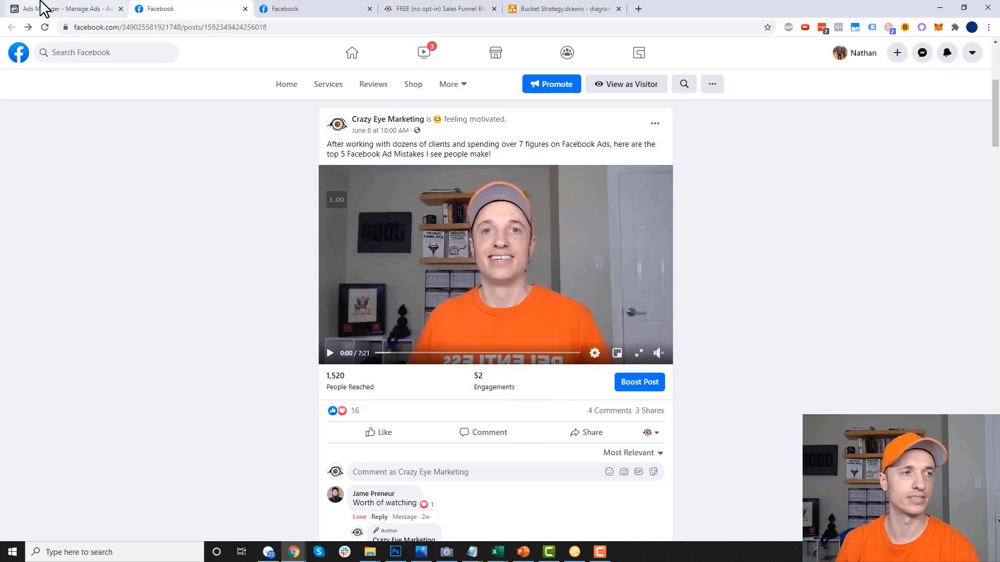
{"action": "left_click", "coordinate": [84, 7]}
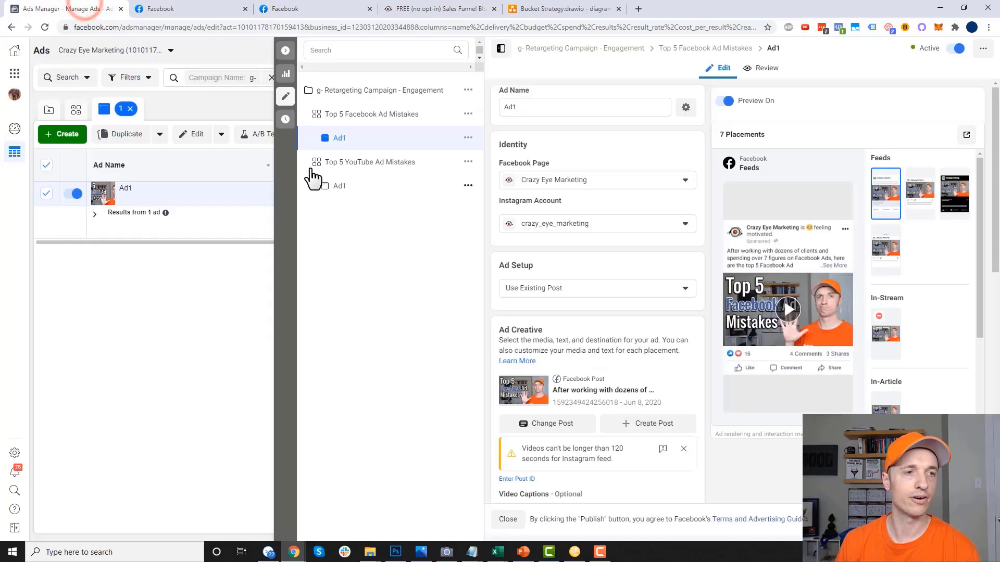
- Close the ad editor, go back to the campaign list and deselect the Retargeting Campaign - Engagement
{"action": "left_click", "coordinate": [284, 48]}
{"action": "left_click", "coordinate": [404, 118]}
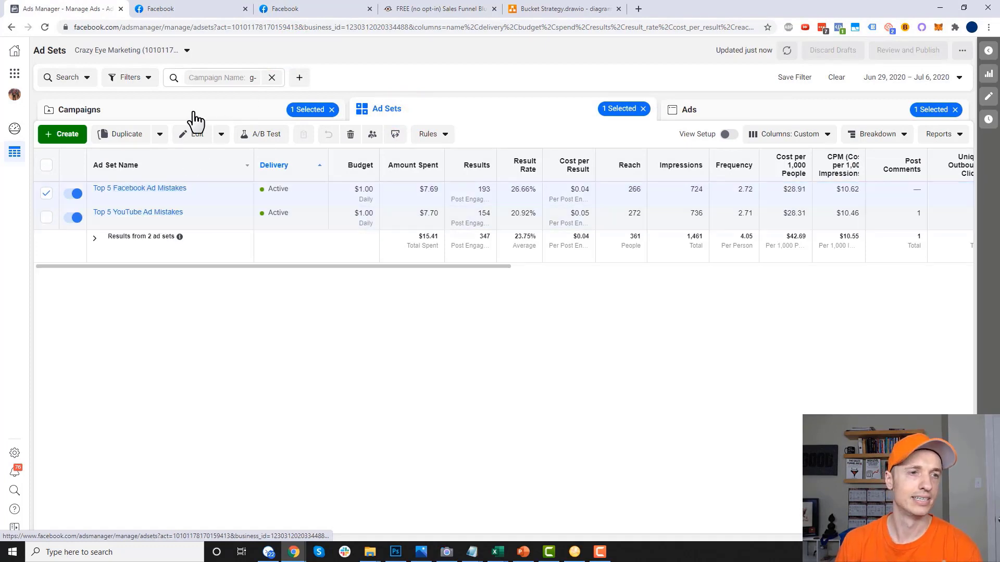
{"action": "left_click", "coordinate": [223, 109]}
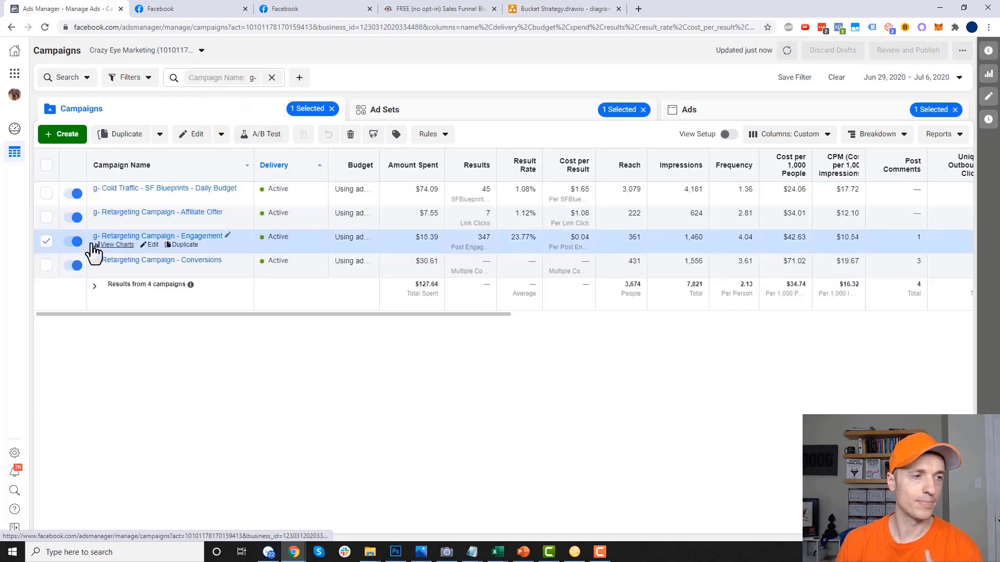
{"action": "left_click", "coordinate": [46, 241]}
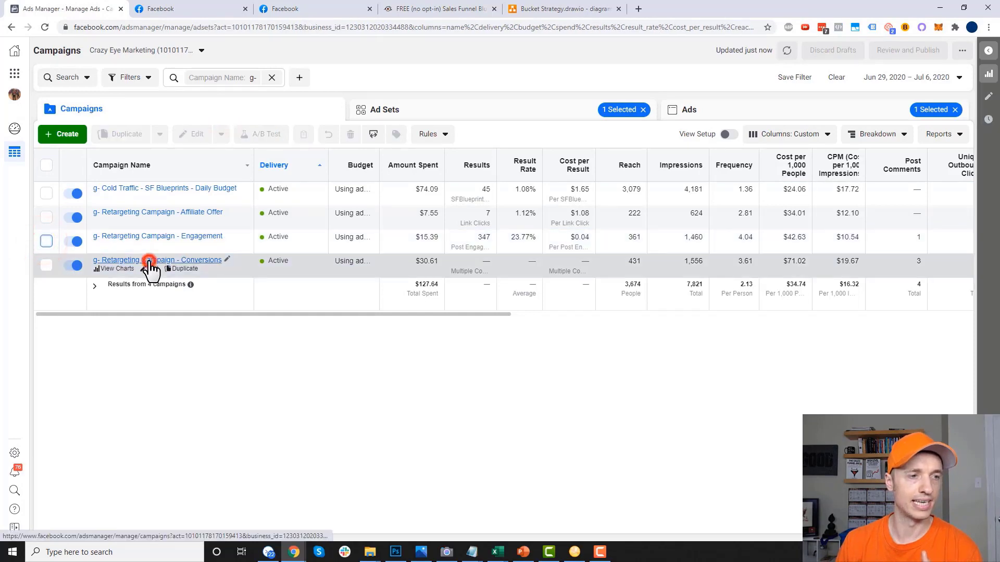
- Open the Retargeting Campaign - Conversions campaign, and switch to the Bucket Strategy diagram to compare its retargeting stages
{"action": "left_click", "coordinate": [150, 260]}
{"action": "left_click", "coordinate": [613, 5]}
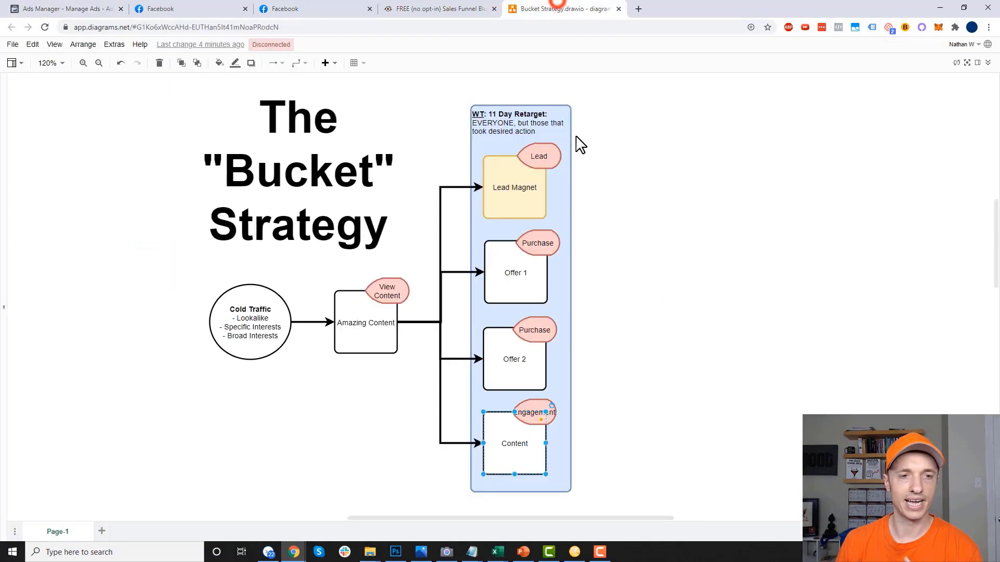
- Compare the Lead Magnet, Offer 1 and Offer 2 stages with the campaign's ad sets, and highlight Amazing Content in the diagram
{"action": "left_click", "coordinate": [507, 187]}
{"action": "left_click", "coordinate": [512, 278]}
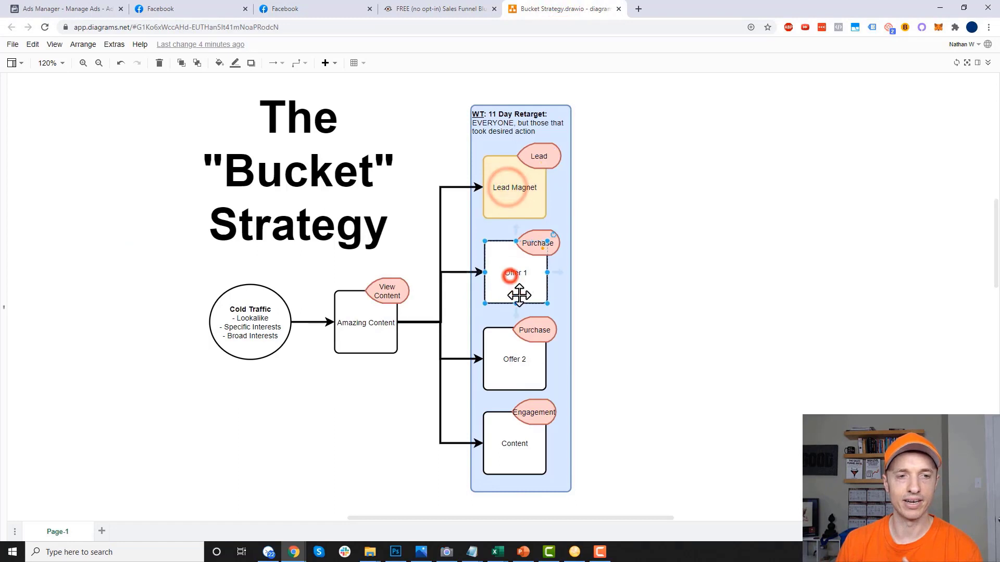
{"action": "left_click", "coordinate": [517, 351]}
{"action": "left_click", "coordinate": [49, 7]}
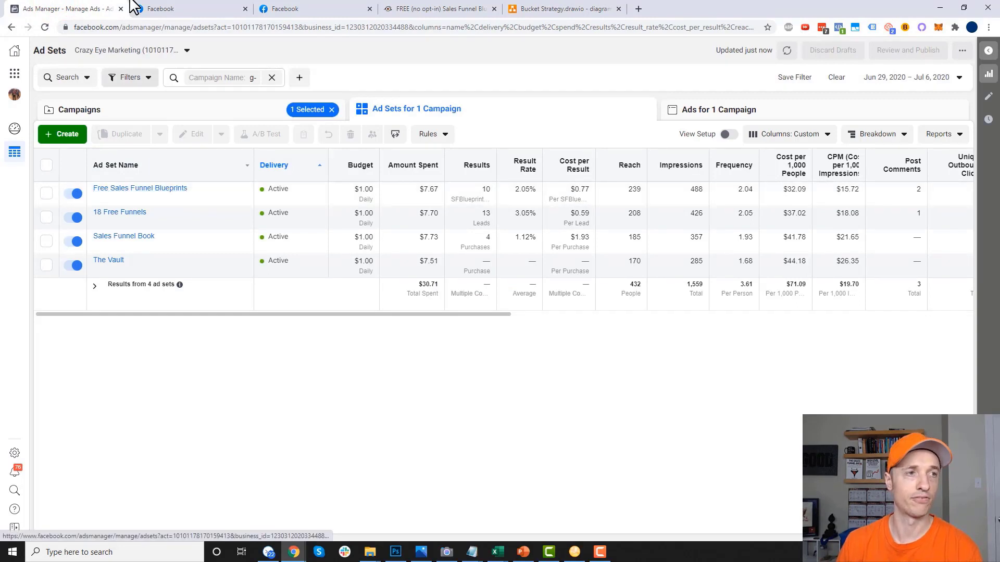
{"action": "left_click", "coordinate": [555, 9]}
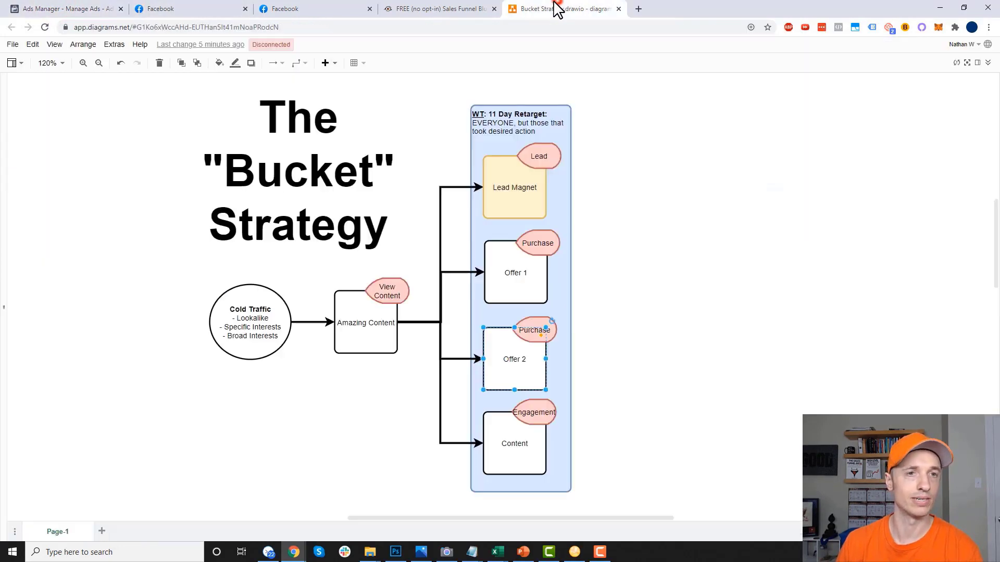
{"action": "left_click", "coordinate": [353, 333]}
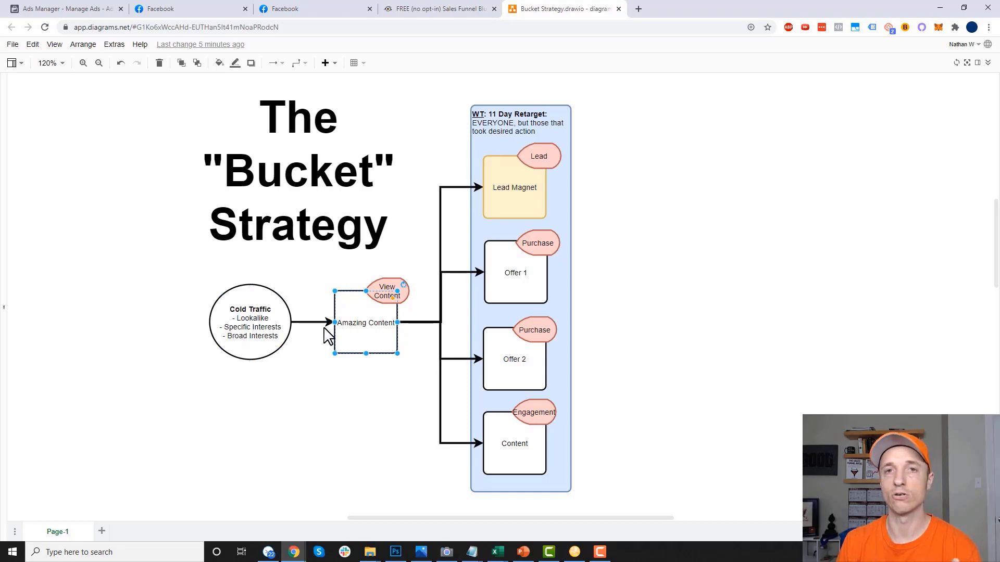
- Return to Ads Manager, open the 18 Free Funnels ad set for editing and review its conversion event, custom audiences and daily budget
{"action": "left_click", "coordinate": [56, 8]}
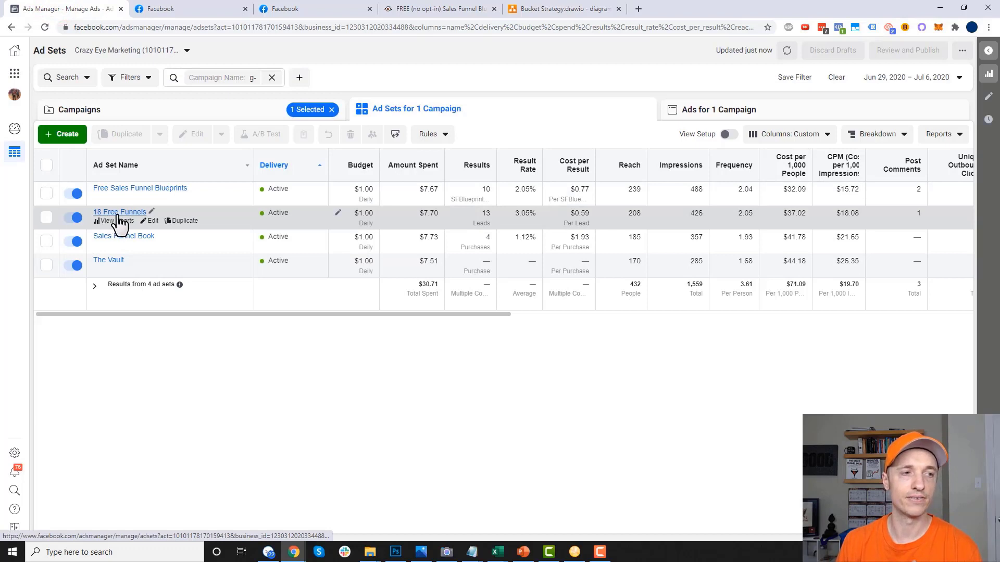
{"action": "left_click", "coordinate": [153, 222]}
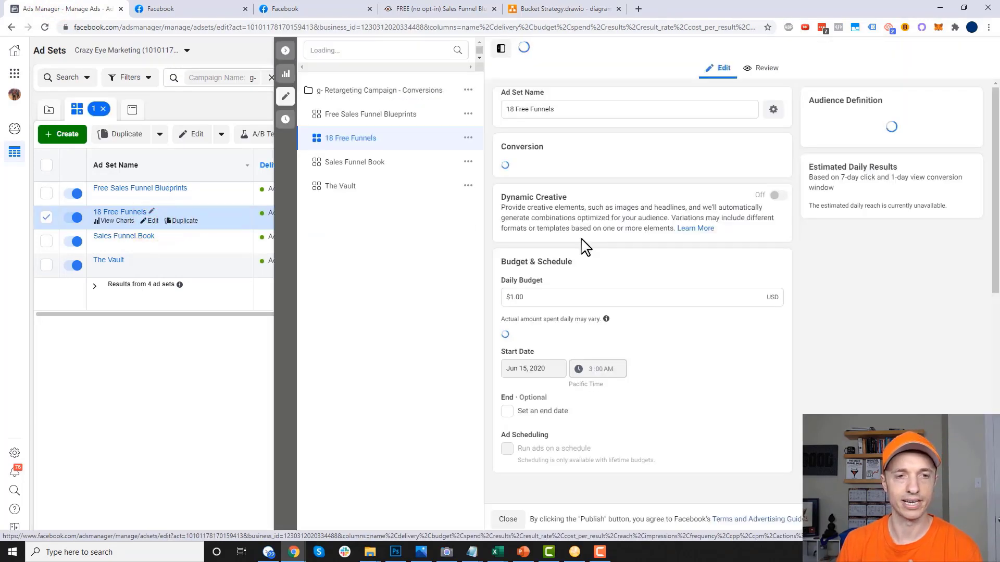
{"action": "scroll", "coordinate": [712, 241], "scroll_direction": "down", "scroll_amount": 10}
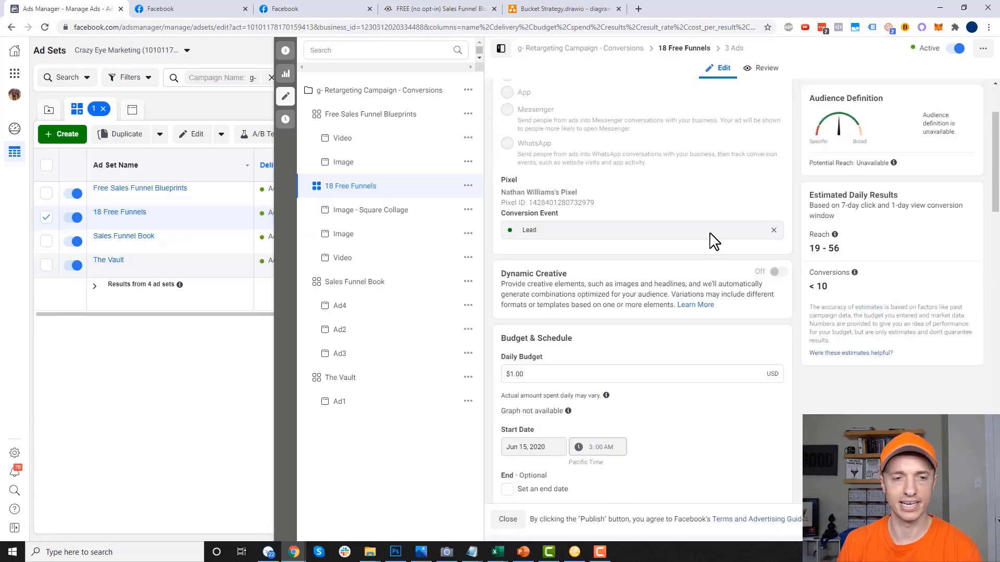
{"action": "scroll", "coordinate": [688, 252], "scroll_direction": "down", "scroll_amount": 1}
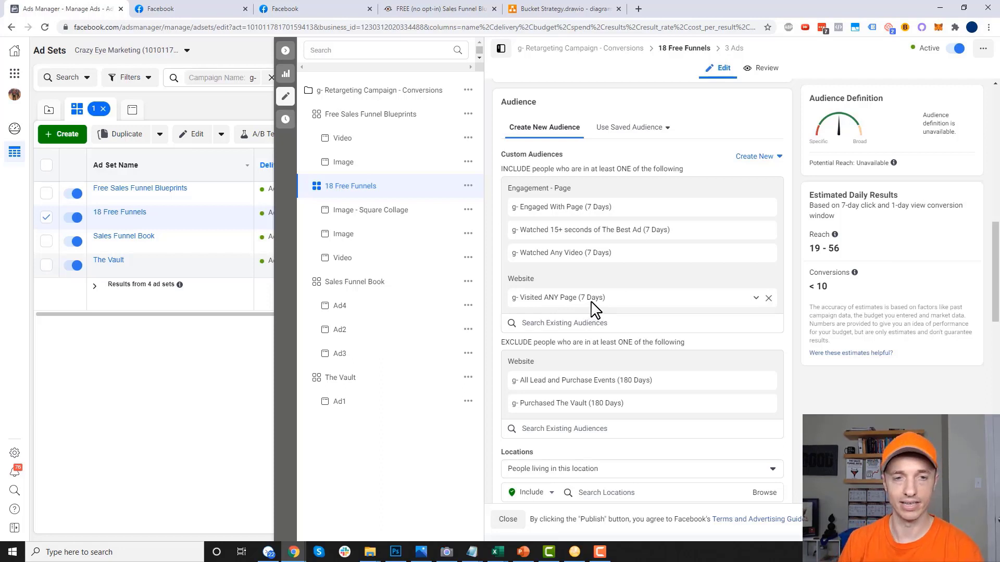
{"action": "scroll", "coordinate": [596, 311], "scroll_direction": "down", "scroll_amount": 1}
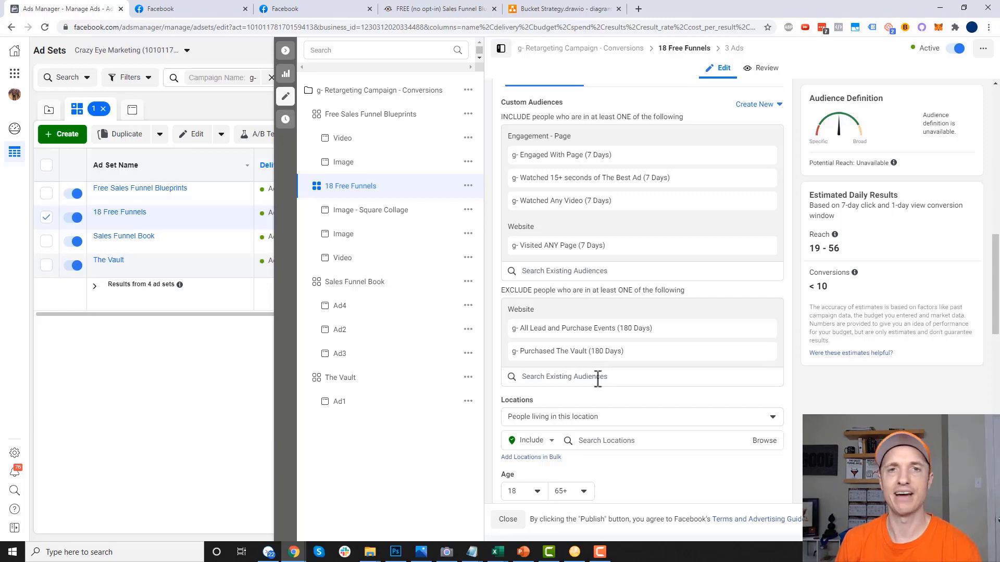
{"action": "scroll", "coordinate": [604, 401], "scroll_direction": "up", "scroll_amount": 10}
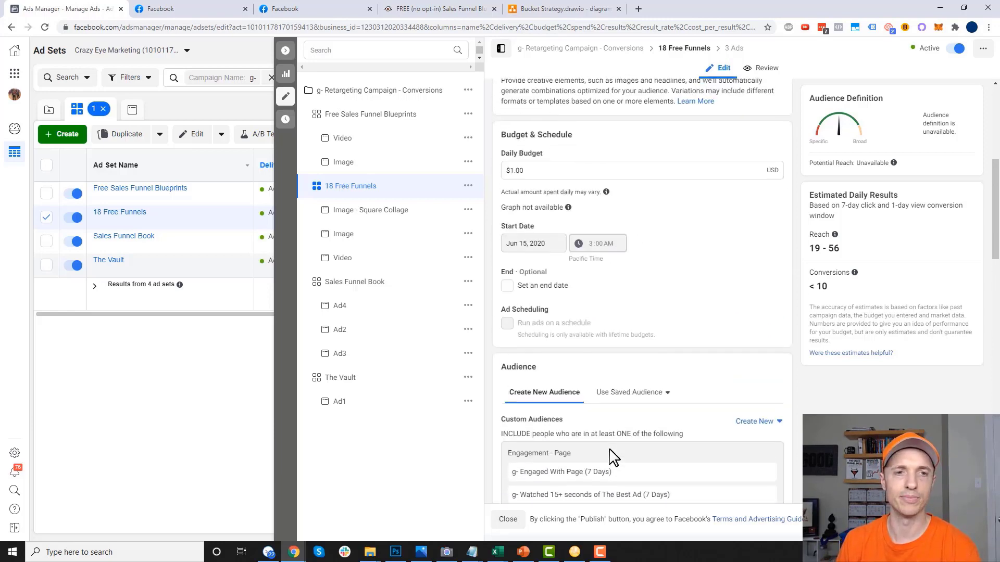
{"action": "left_click", "coordinate": [548, 323]}
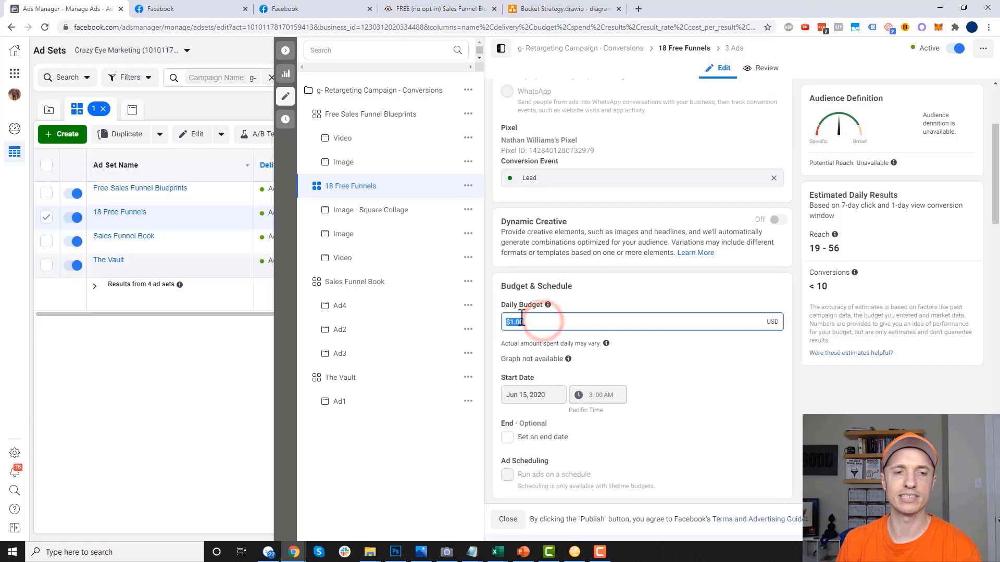
{"action": "left_click", "coordinate": [536, 323]}
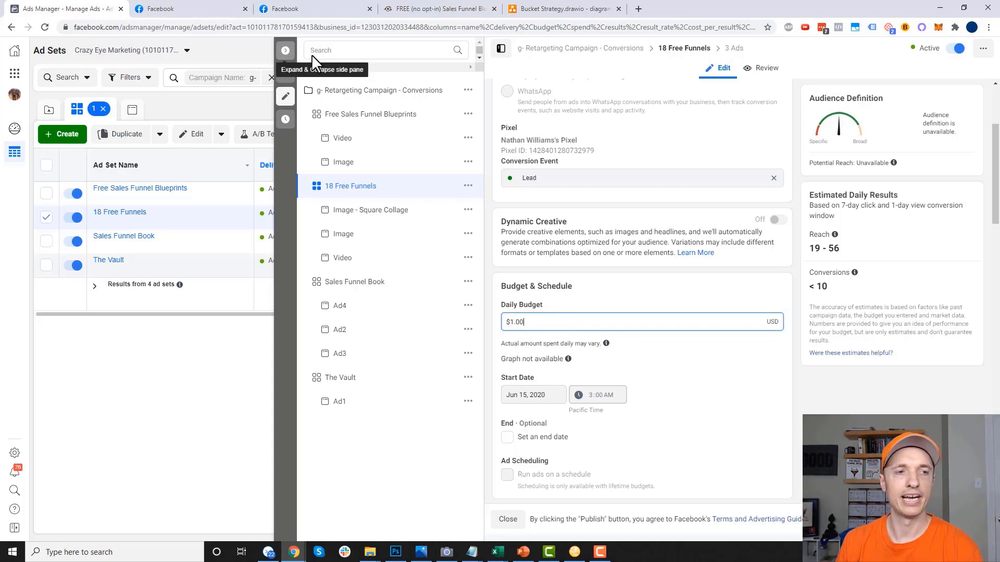
- Open the 18 Free Funnels ad set's Image - Square Collage ad and view its Facebook post with comments
{"action": "left_click", "coordinate": [395, 211]}
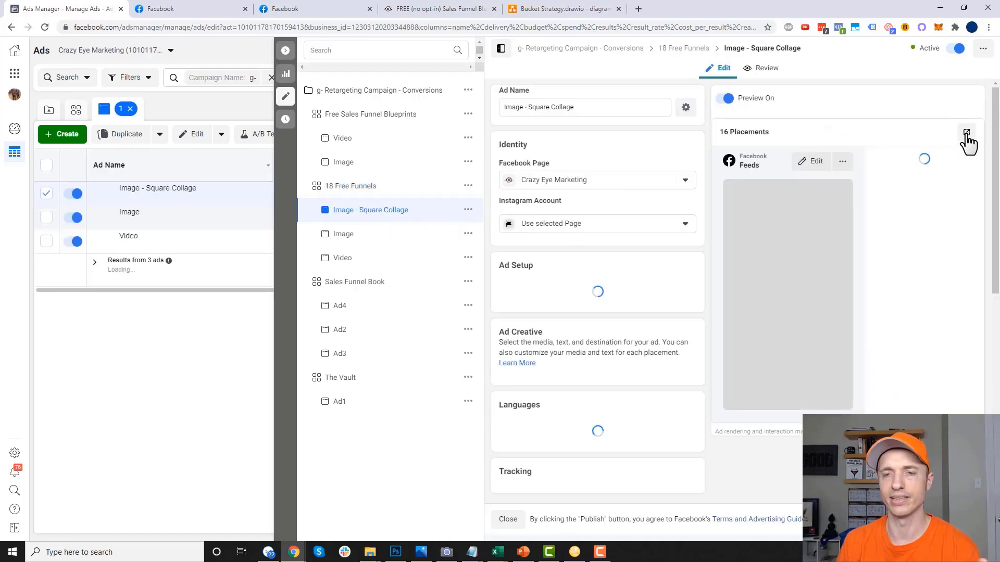
{"action": "left_click", "coordinate": [966, 136]}
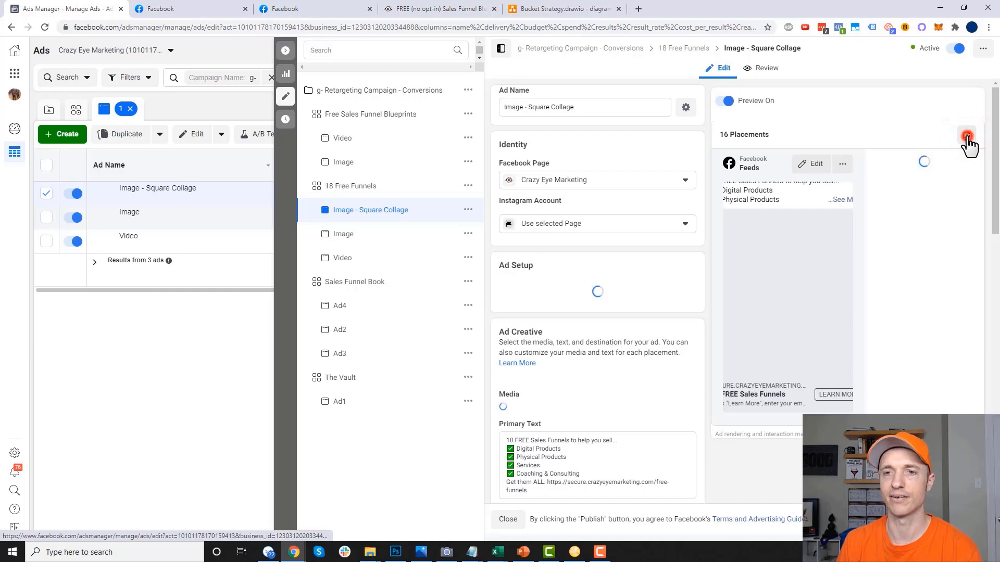
{"action": "left_click", "coordinate": [967, 137]}
{"action": "left_click", "coordinate": [967, 136]}
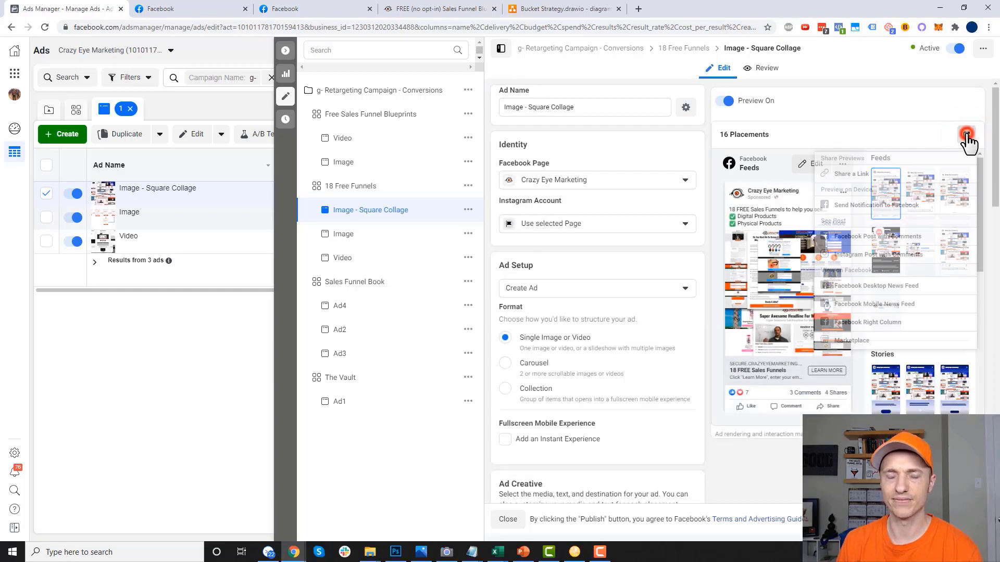
{"action": "left_click", "coordinate": [890, 240]}
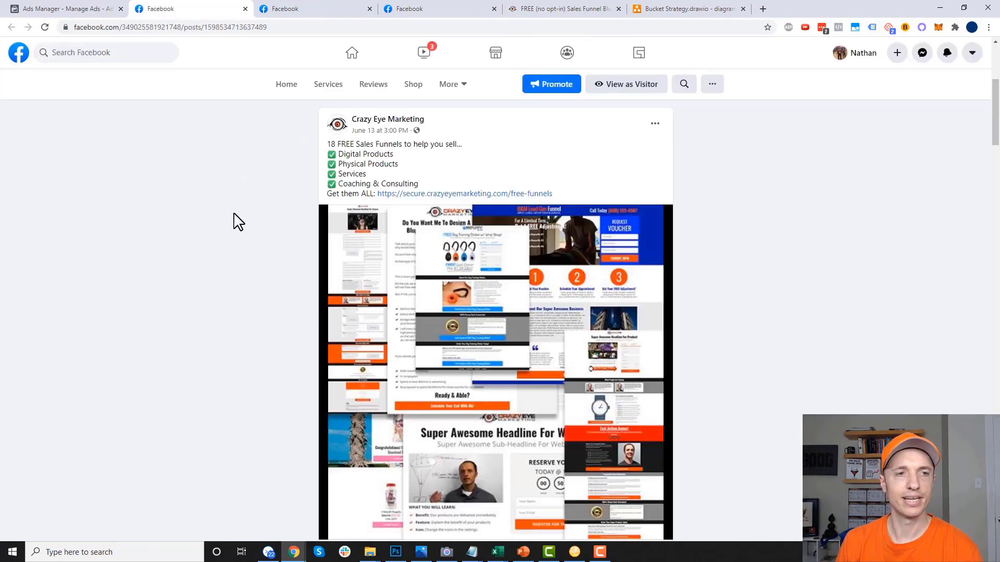
{"action": "scroll", "coordinate": [251, 229], "scroll_direction": "down", "scroll_amount": 1}
{"action": "scroll", "coordinate": [556, 328], "scroll_direction": "down", "scroll_amount": 3}
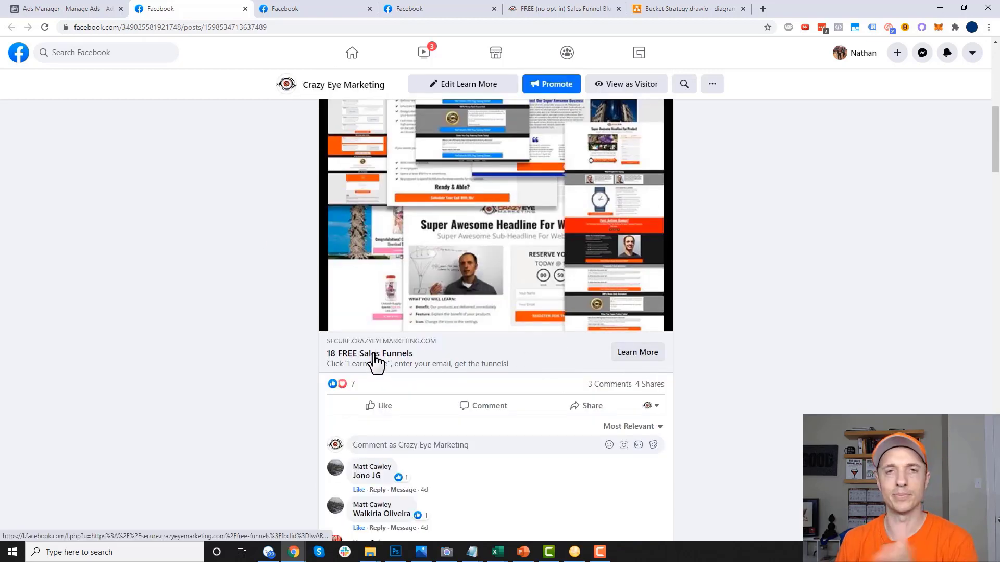
- Visit the post's 18 Free Sales Funnels landing page, open and dismiss its opt-in popup, and look through the offered funnels
{"action": "left_click", "coordinate": [635, 352]}
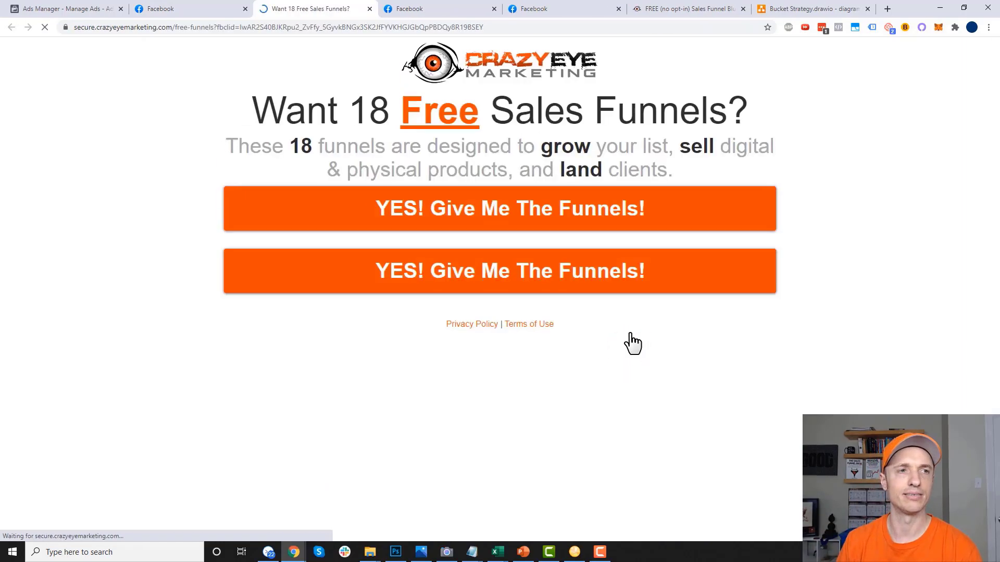
{"action": "left_click", "coordinate": [509, 207]}
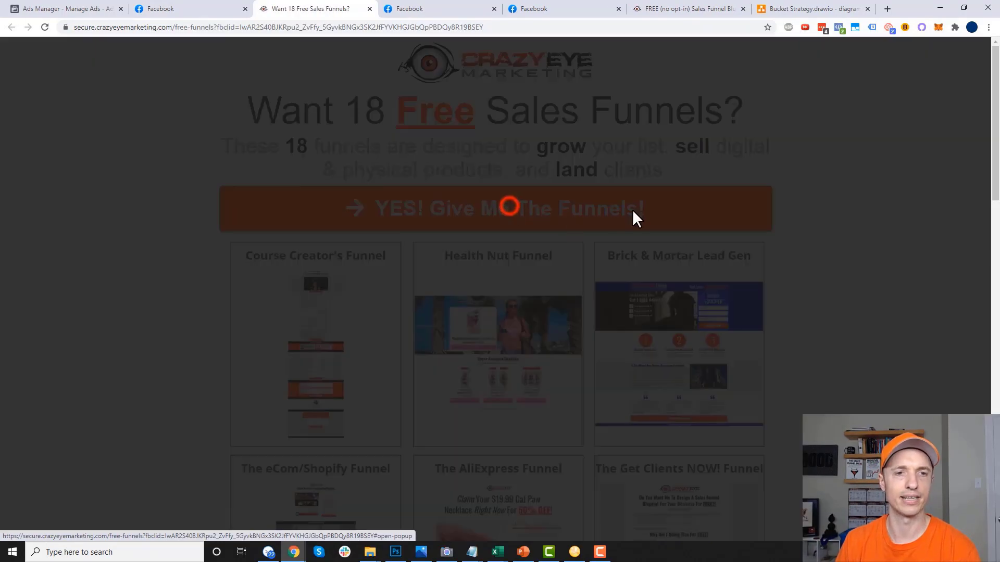
{"action": "left_click", "coordinate": [639, 88]}
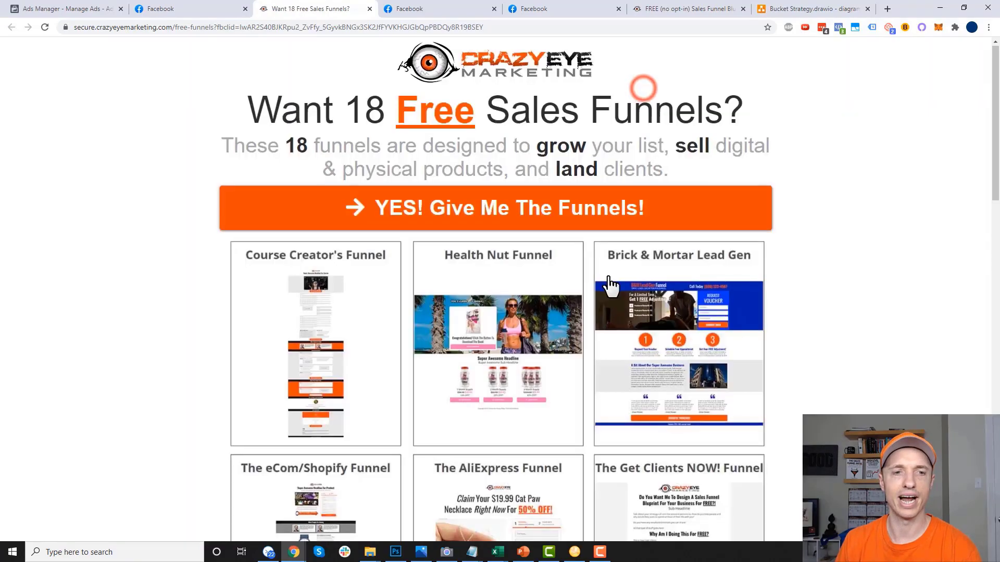
{"action": "scroll", "coordinate": [607, 281], "scroll_direction": "down", "scroll_amount": 20}
{"action": "scroll", "coordinate": [478, 340], "scroll_direction": "up", "scroll_amount": 5}
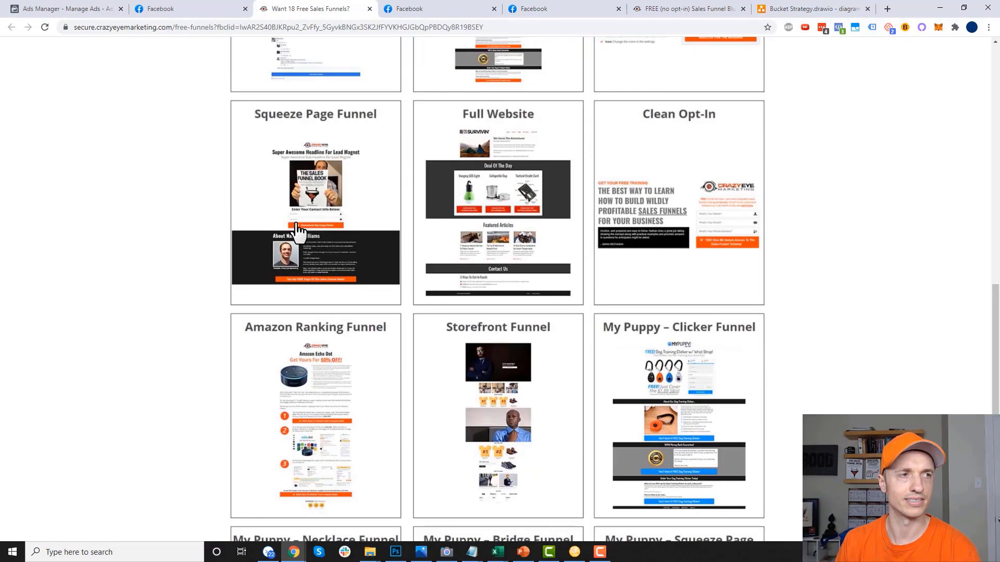
- Return to Ads Manager, close the ad editor, go back to the ad set list and deselect 18 Free Funnels
{"action": "left_click", "coordinate": [82, 9]}
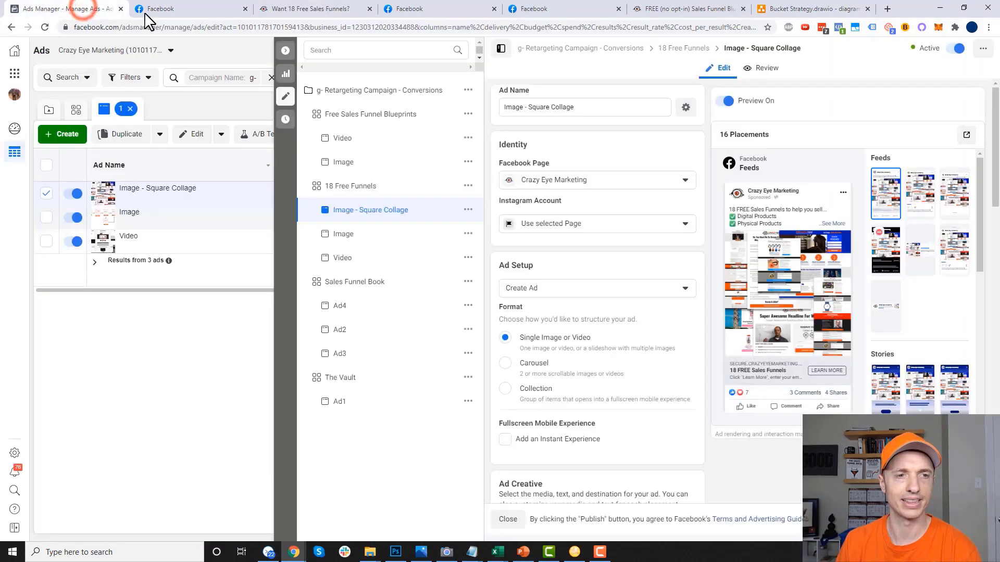
{"action": "left_click", "coordinate": [286, 50]}
{"action": "left_click", "coordinate": [448, 113]}
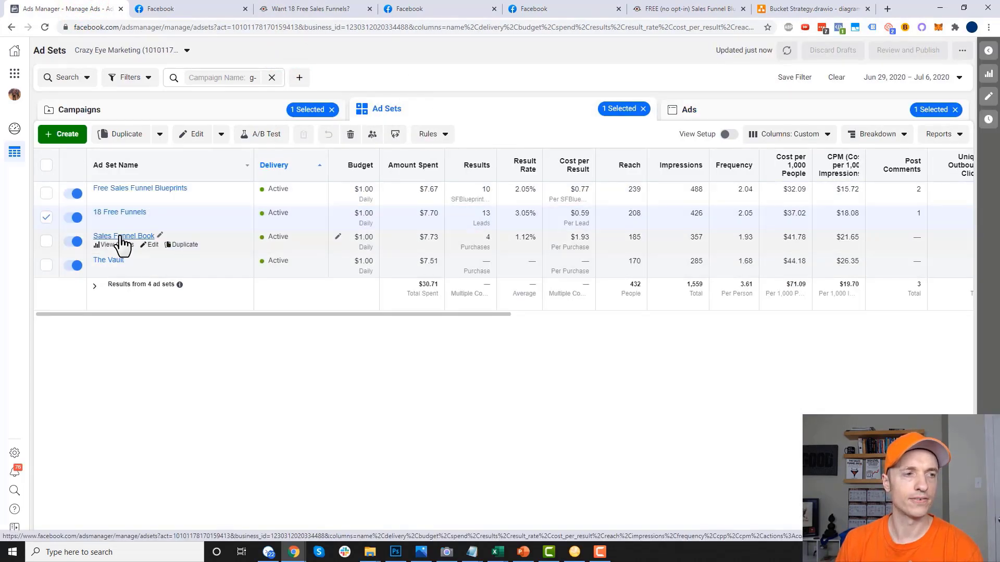
{"action": "left_click", "coordinate": [46, 217]}
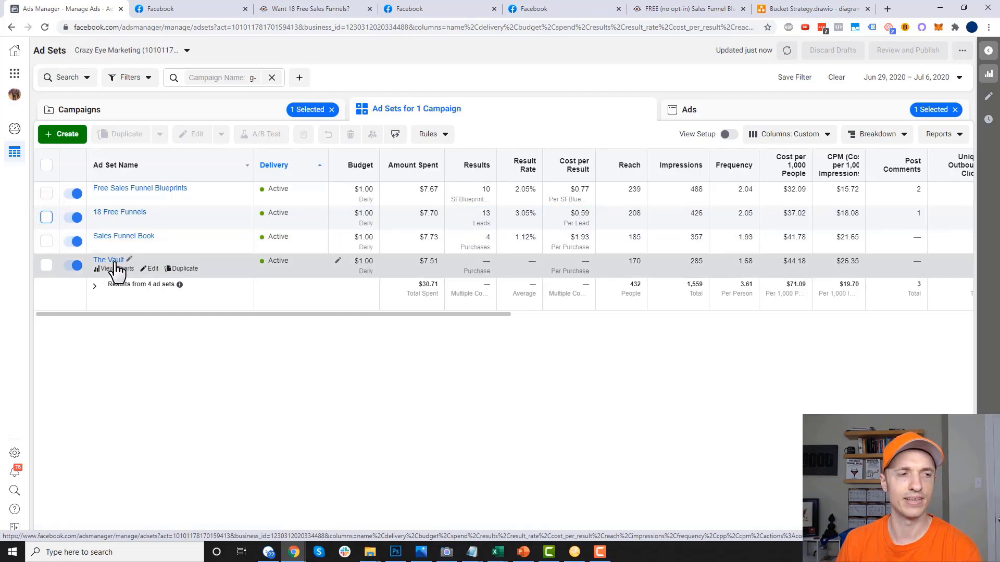
- Switch to the Bucket Strategy diagram and highlight the Offer 1 and Offer 2 stages
{"action": "left_click", "coordinate": [812, 9]}
{"action": "left_click", "coordinate": [526, 263]}
{"action": "left_click", "coordinate": [513, 360]}
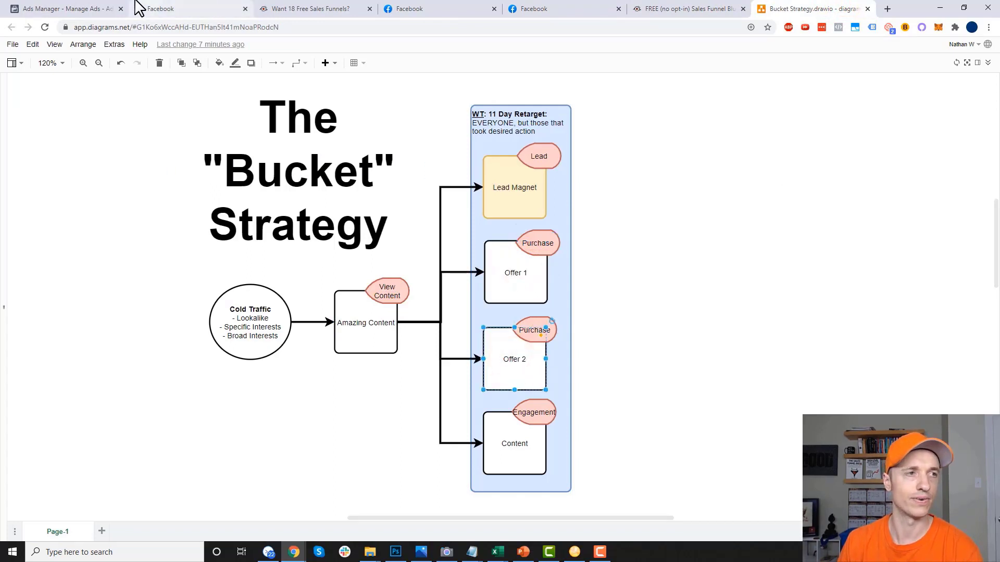
- Open the Sales Funnel Book ad set in Ads Manager and review its daily budget and its included and excluded custom audiences
{"action": "left_click", "coordinate": [105, 8]}
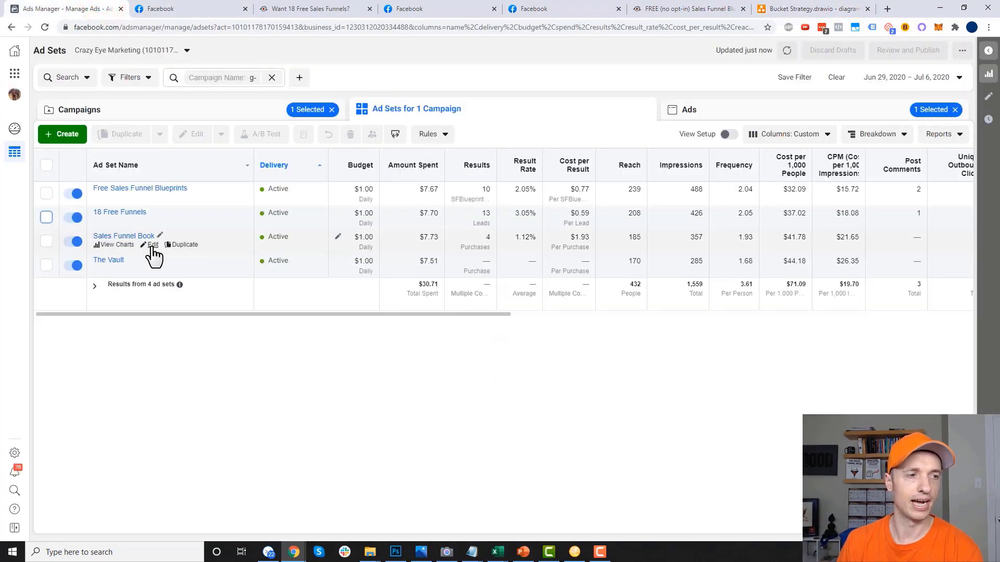
{"action": "left_click", "coordinate": [152, 248]}
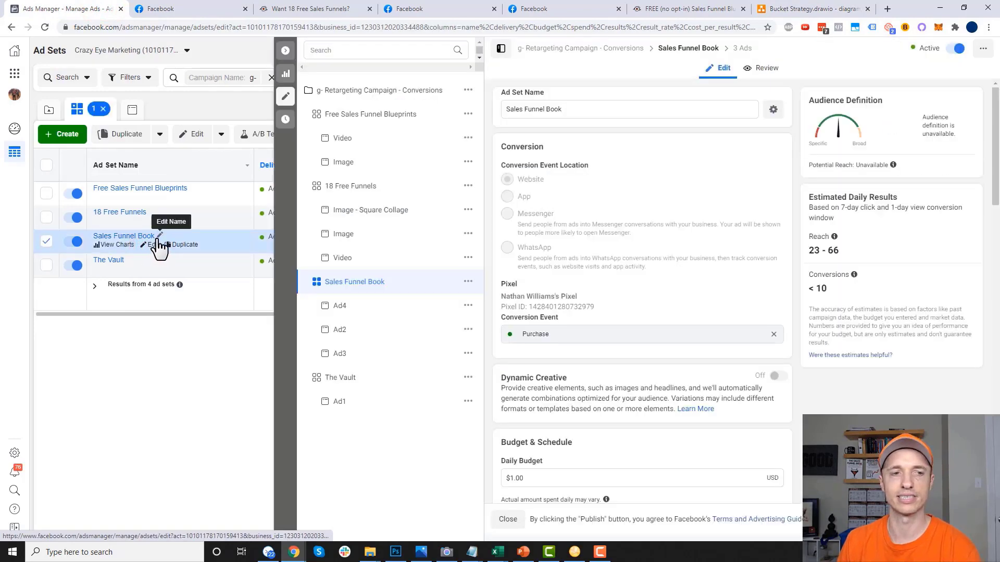
{"action": "scroll", "coordinate": [697, 263], "scroll_direction": "down", "scroll_amount": 3}
{"action": "left_click_drag", "start_coordinate": [500, 324], "coordinate": [562, 323]}
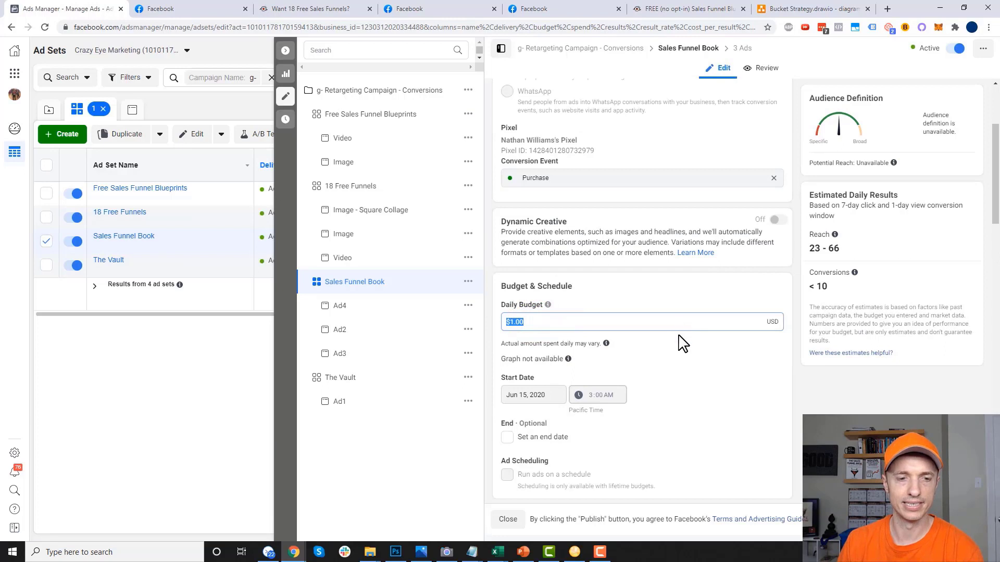
{"action": "scroll", "coordinate": [683, 344], "scroll_direction": "down", "scroll_amount": 8}
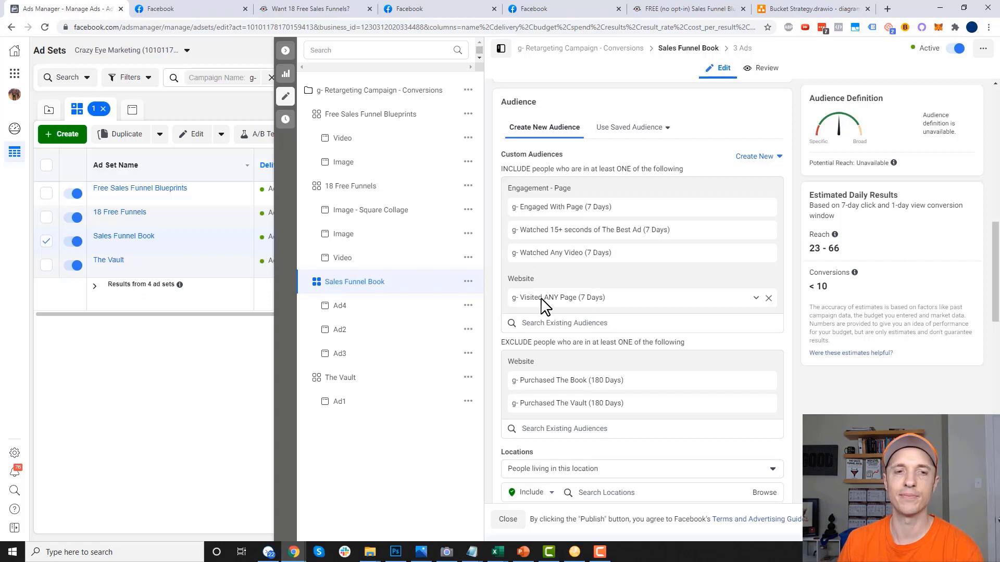
{"action": "scroll", "coordinate": [573, 323], "scroll_direction": "down", "scroll_amount": 1}
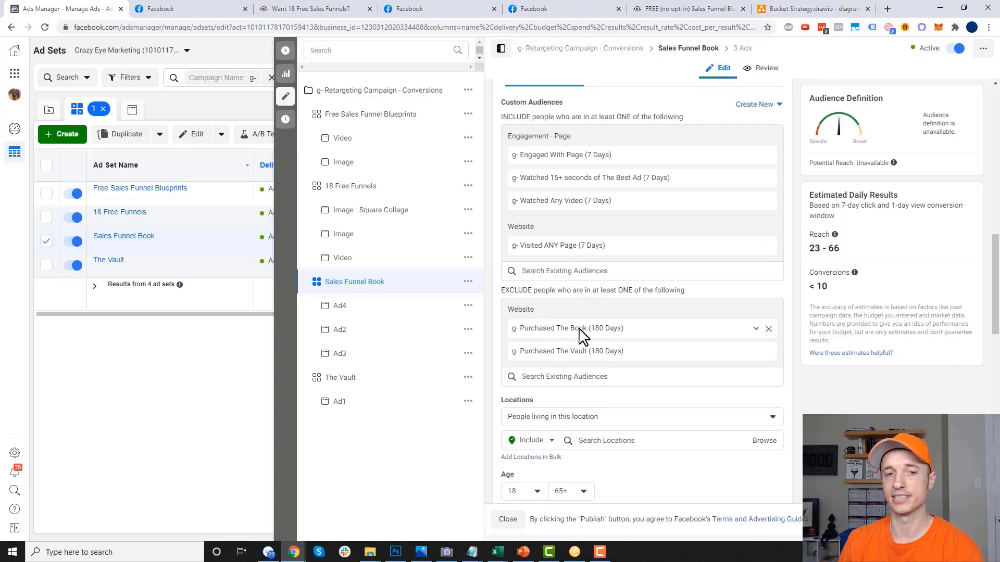
- Check the 11 Day Retarget container in the Bucket Strategy diagram and return to the Sales Funnel Book ad set
{"action": "left_click", "coordinate": [791, 8]}
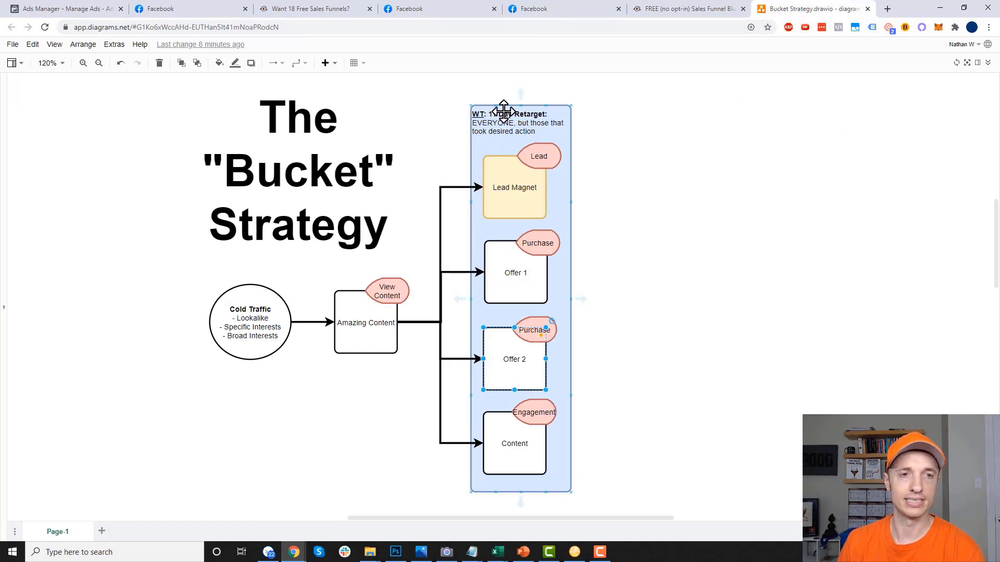
{"action": "left_click", "coordinate": [516, 128]}
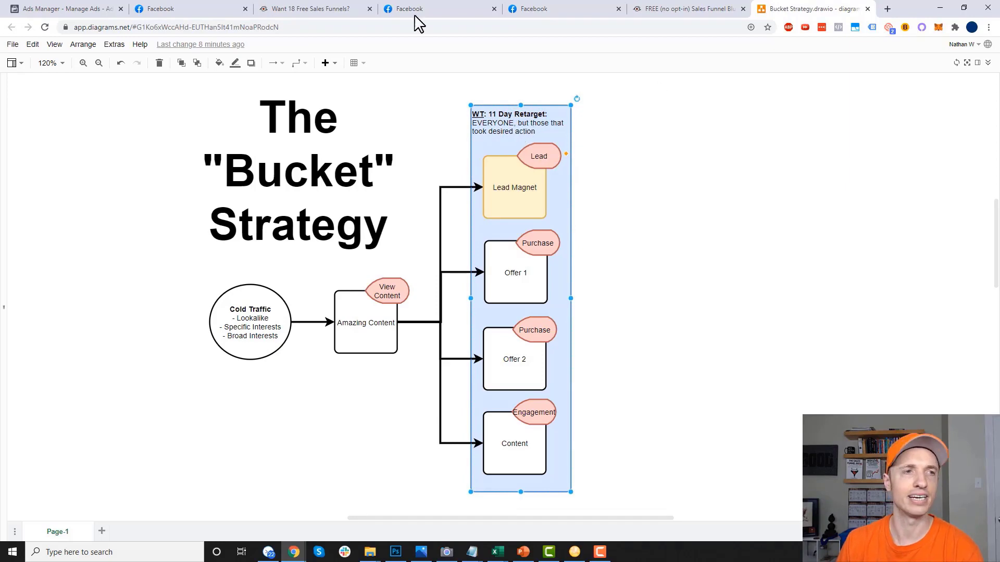
{"action": "left_click", "coordinate": [104, 8]}
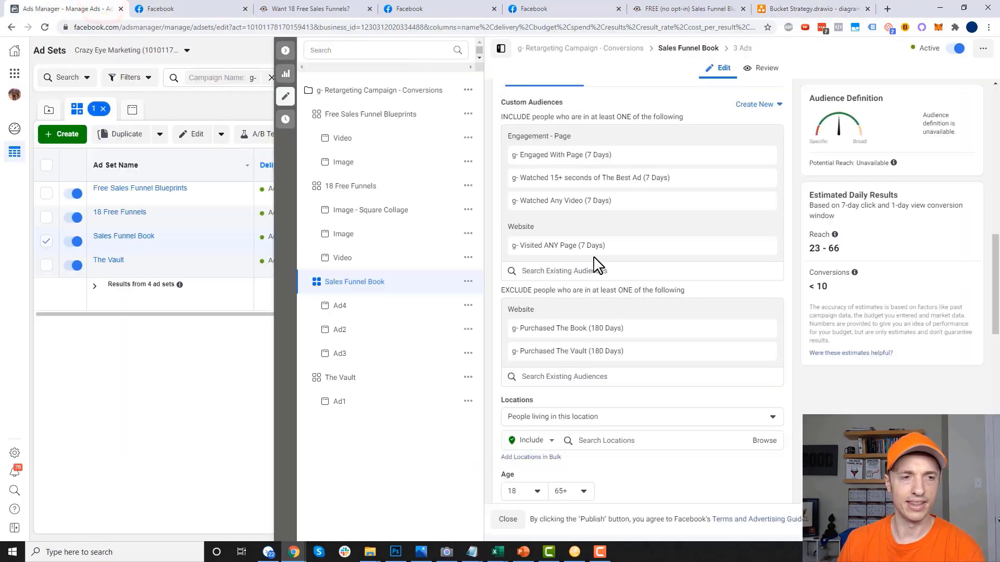
- Open the Sales Funnel Book ad set's Ad4 and view its Facebook post with comments
{"action": "left_click", "coordinate": [359, 309]}
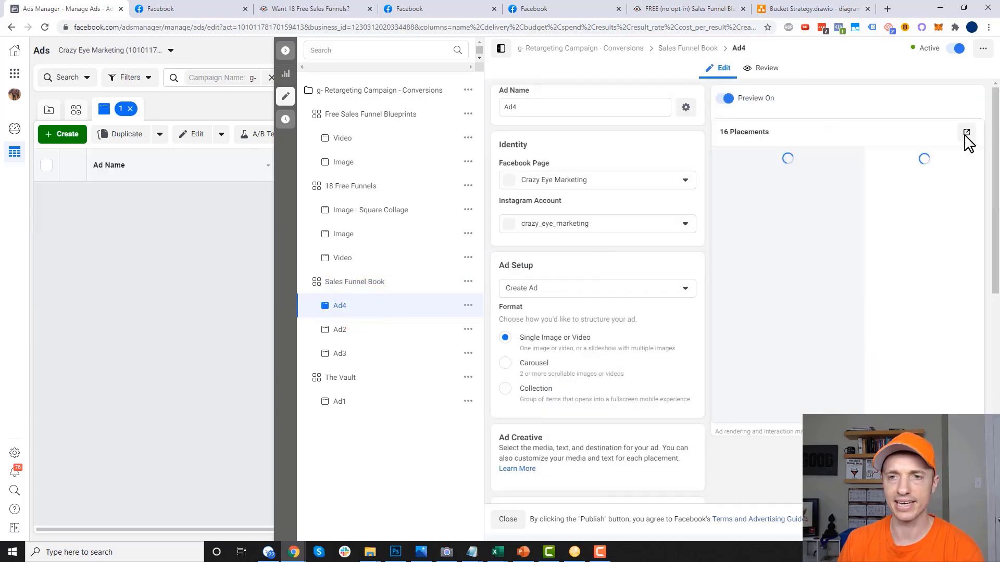
{"action": "left_click", "coordinate": [966, 134]}
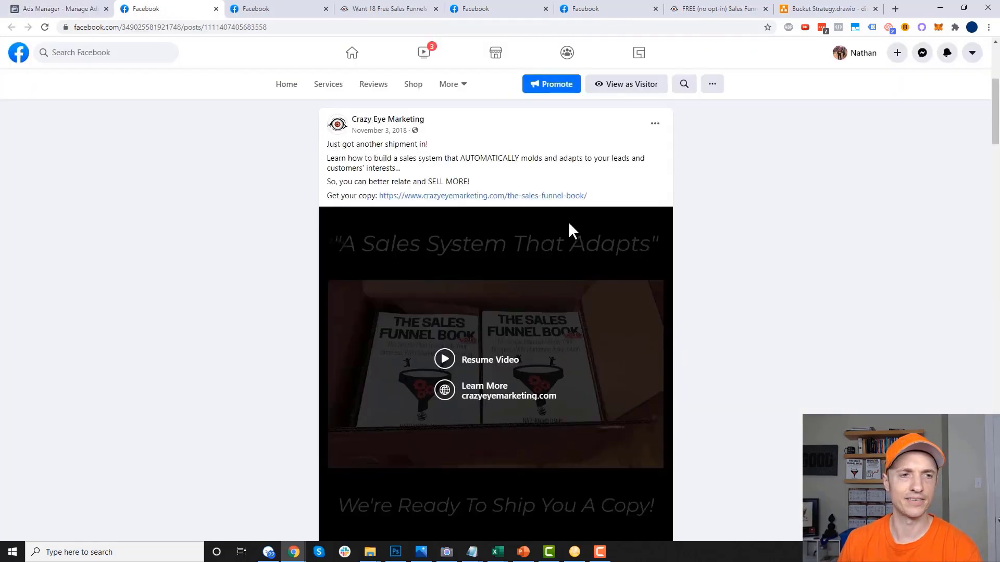
- Check the reactions and comments on the Sales Funnel Book ad post, then open and skim its linked landing page
{"action": "scroll", "coordinate": [618, 284], "scroll_direction": "down", "scroll_amount": 4}
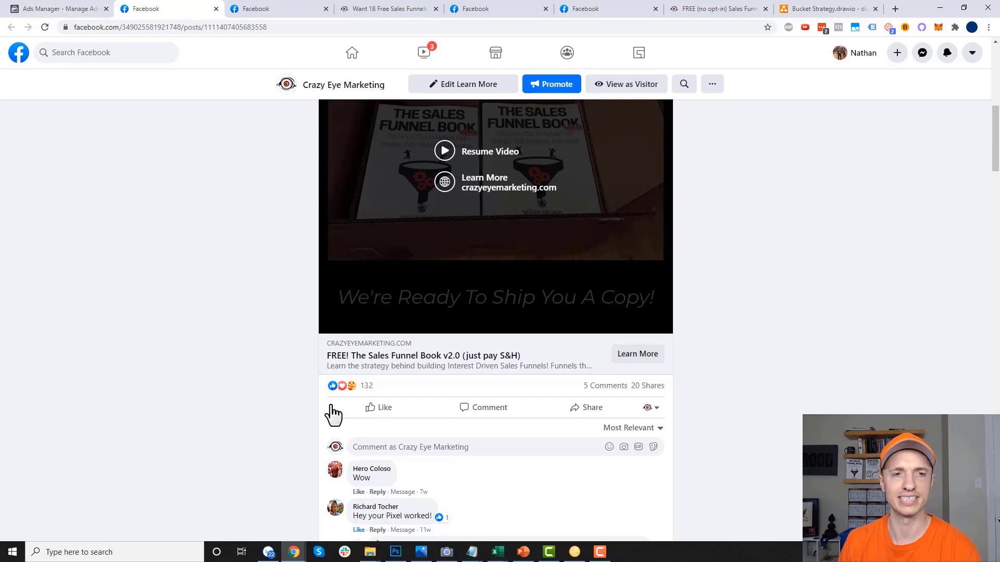
{"action": "left_click", "coordinate": [632, 355]}
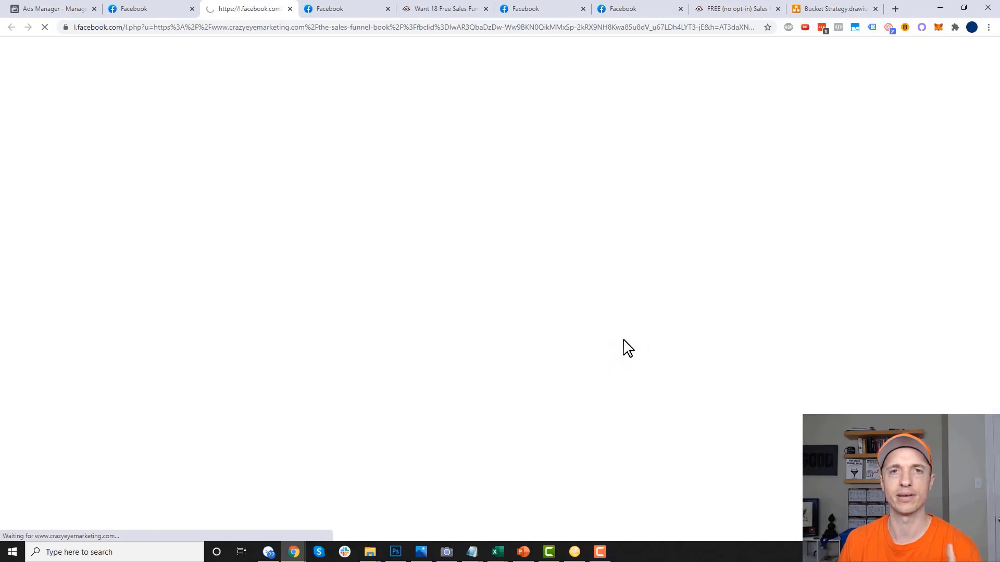
{"action": "scroll", "coordinate": [544, 266], "scroll_direction": "down", "scroll_amount": 9}
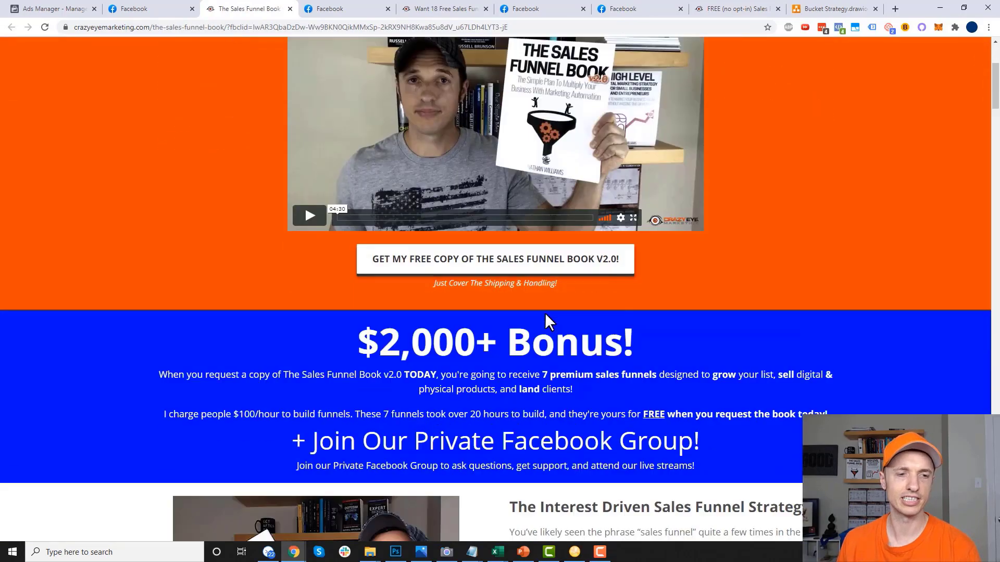
{"action": "scroll", "coordinate": [531, 302], "scroll_direction": "down", "scroll_amount": 10}
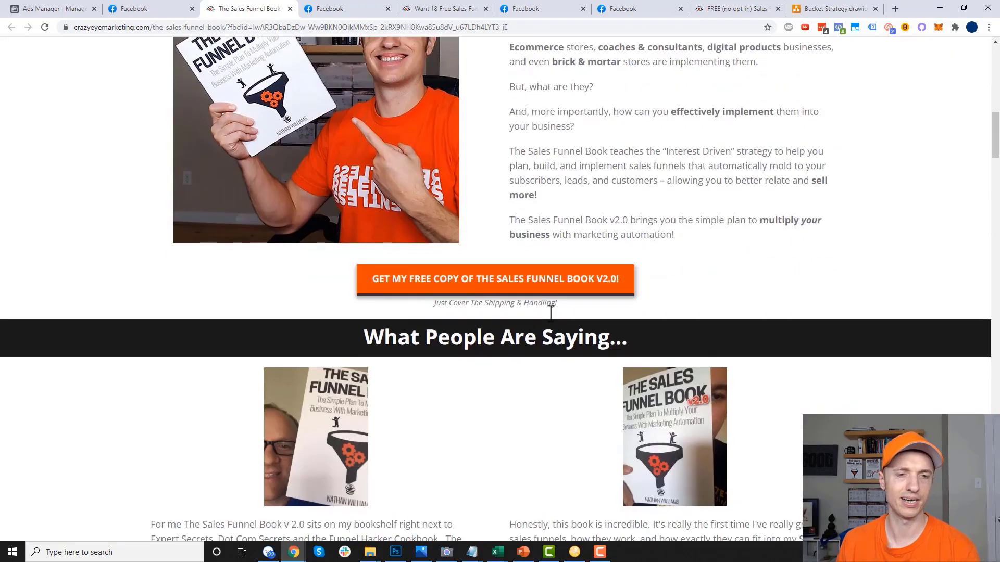
- Open The Vault ad set in Ads Manager and review its daily budget and its included and excluded custom audiences
{"action": "left_click", "coordinate": [56, 8]}
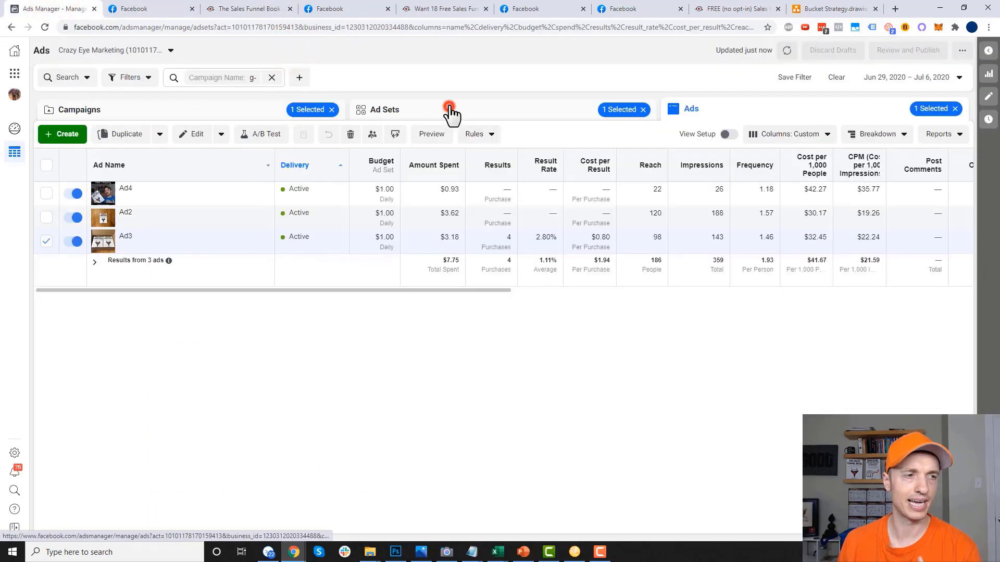
{"action": "left_click", "coordinate": [449, 107]}
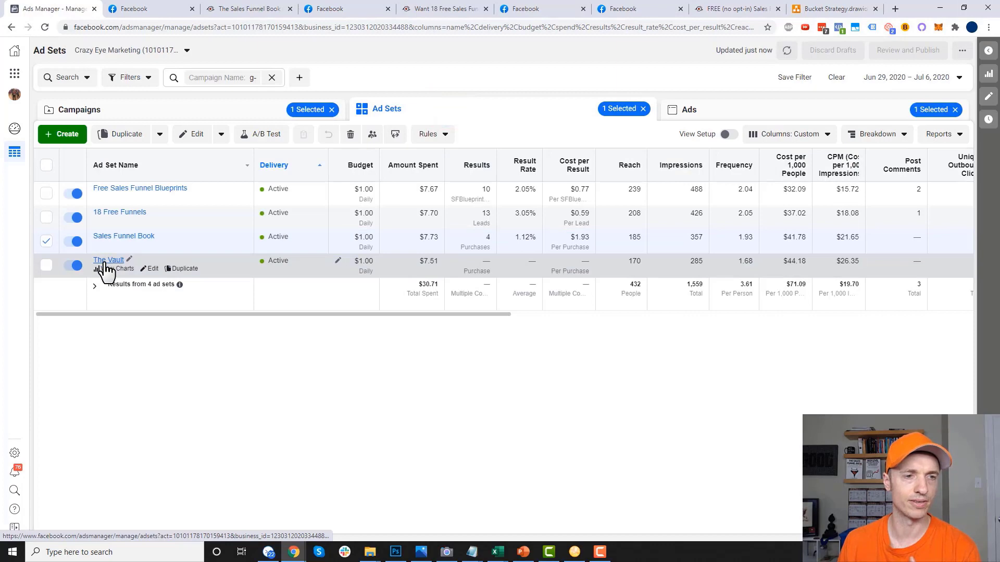
{"action": "left_click", "coordinate": [153, 269]}
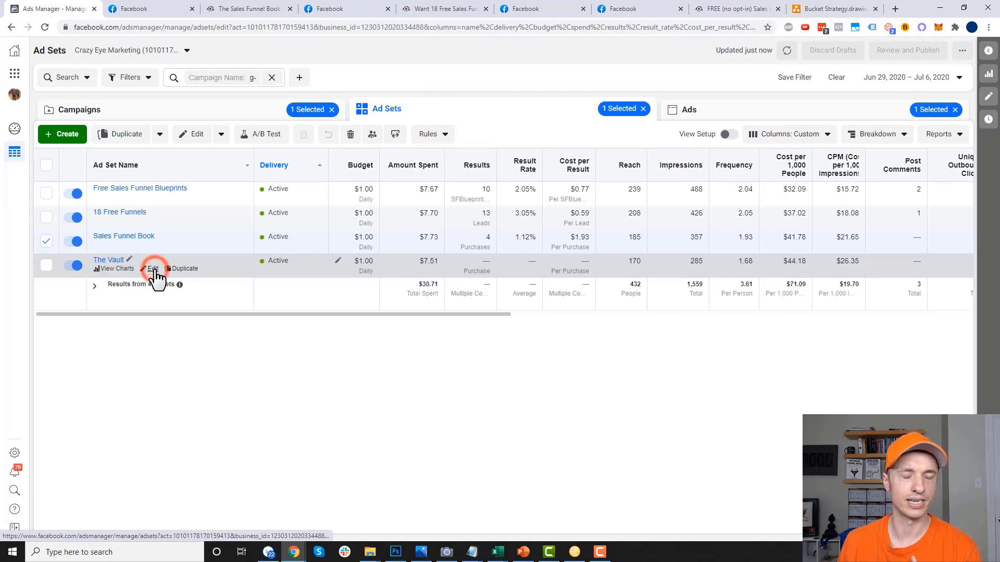
{"action": "scroll", "coordinate": [640, 289], "scroll_direction": "down", "scroll_amount": 6}
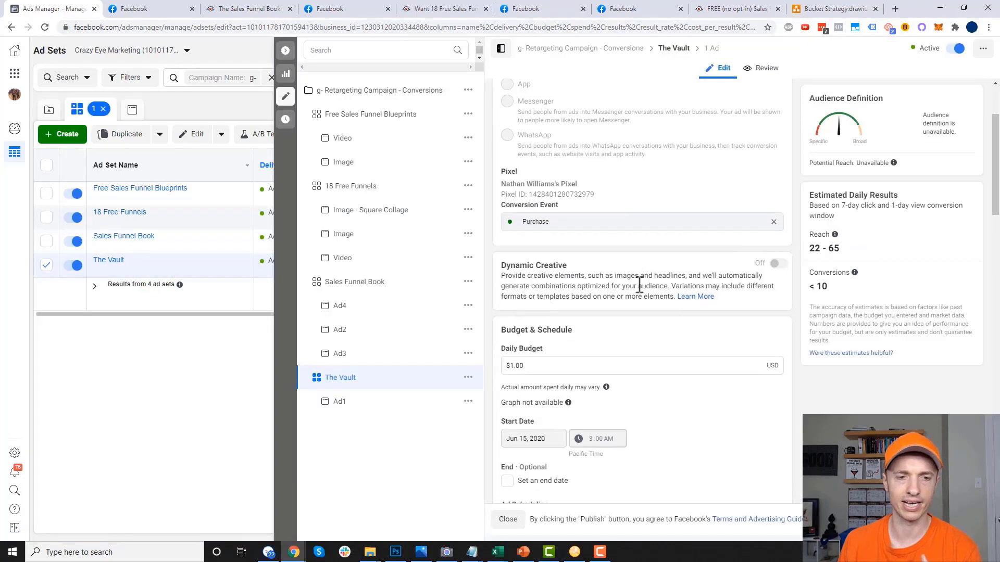
{"action": "scroll", "coordinate": [640, 293], "scroll_direction": "down", "scroll_amount": 5}
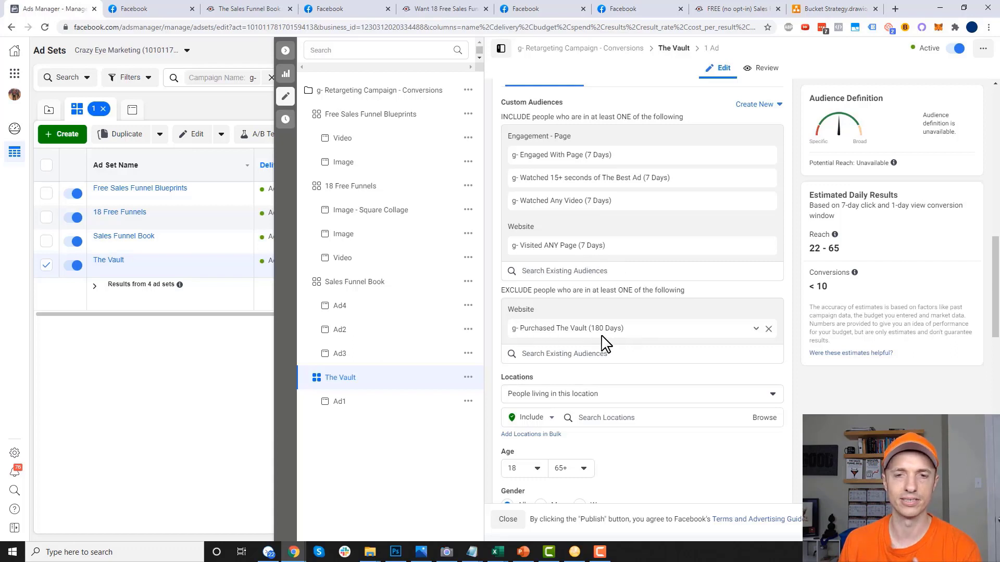
- Open The Vault's Ad1, view its Facebook post and skim the linked join page
{"action": "left_click", "coordinate": [391, 406]}
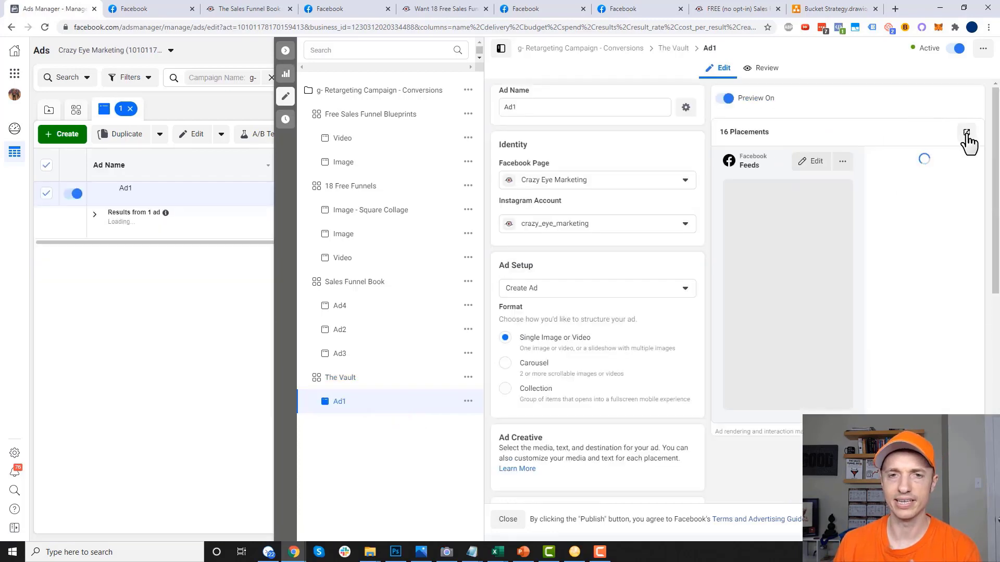
{"action": "left_click", "coordinate": [966, 134]}
{"action": "scroll", "coordinate": [344, 208], "scroll_direction": "down", "scroll_amount": 2}
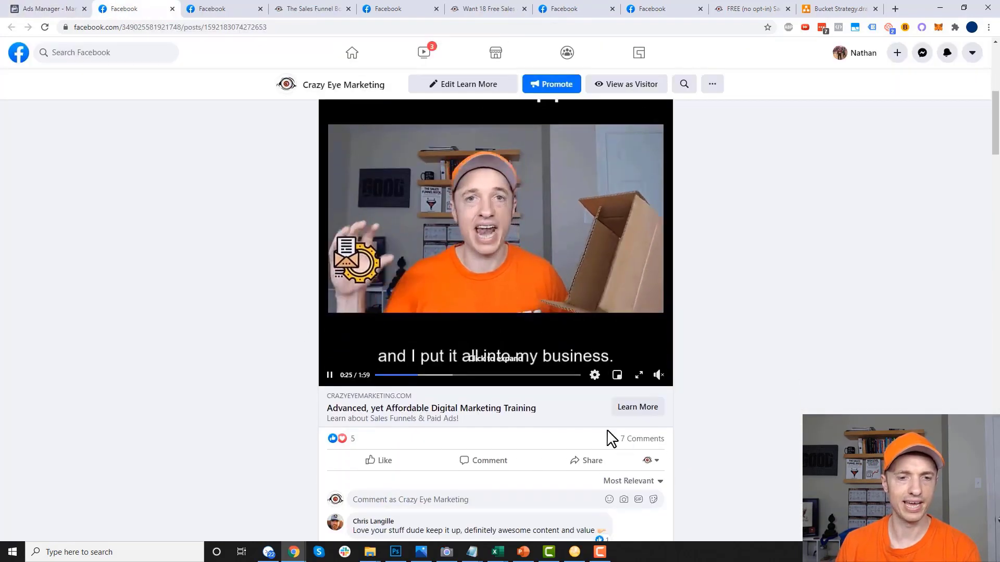
{"action": "left_click", "coordinate": [645, 412]}
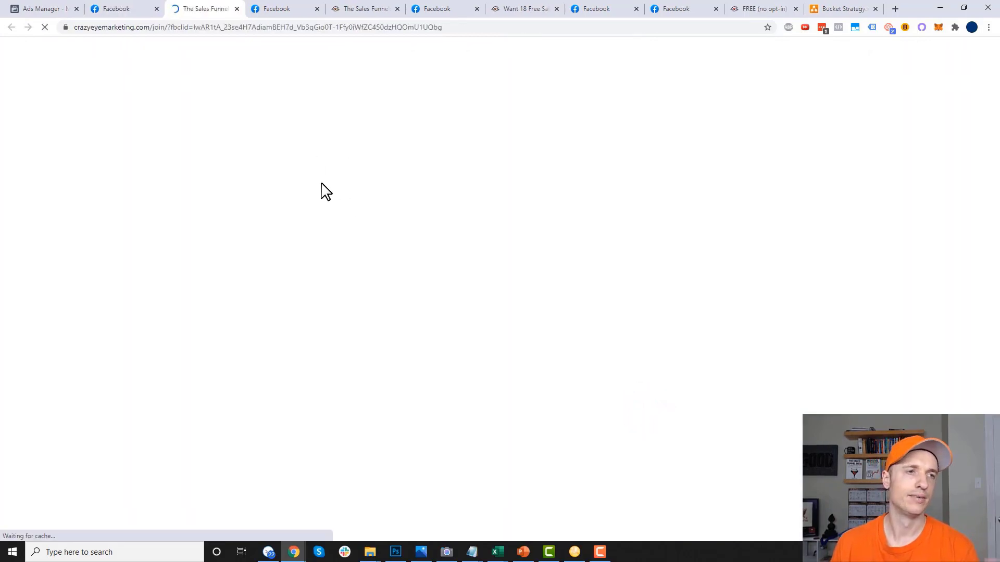
{"action": "scroll", "coordinate": [558, 298], "scroll_direction": "down", "scroll_amount": 11}
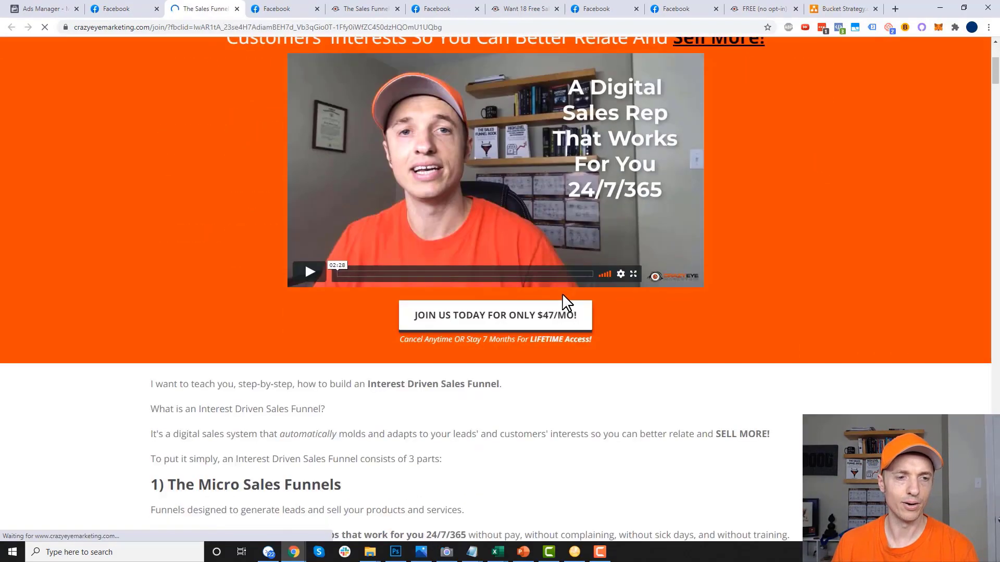
- Close the ad editor, show the campaigns list in Ads Manager and compare it with the Bucket Strategy diagram
{"action": "left_click", "coordinate": [57, 8]}
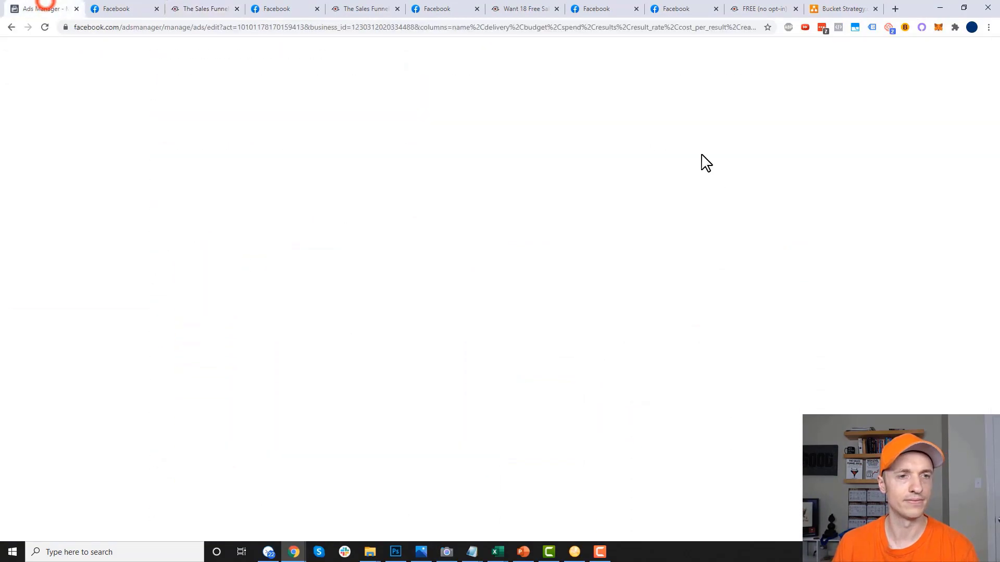
{"action": "left_click", "coordinate": [288, 51]}
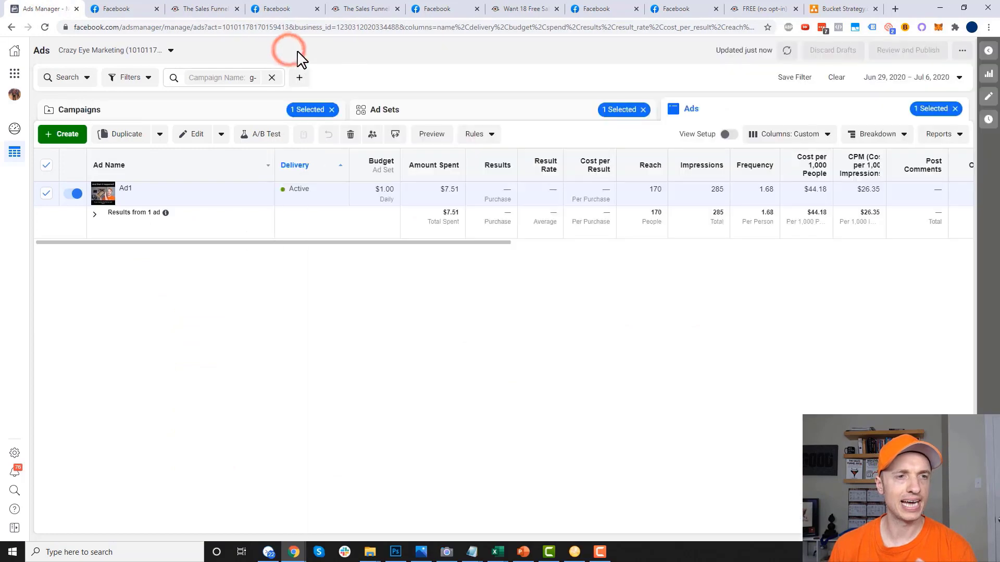
{"action": "left_click", "coordinate": [254, 108]}
{"action": "left_click", "coordinate": [823, 7]}
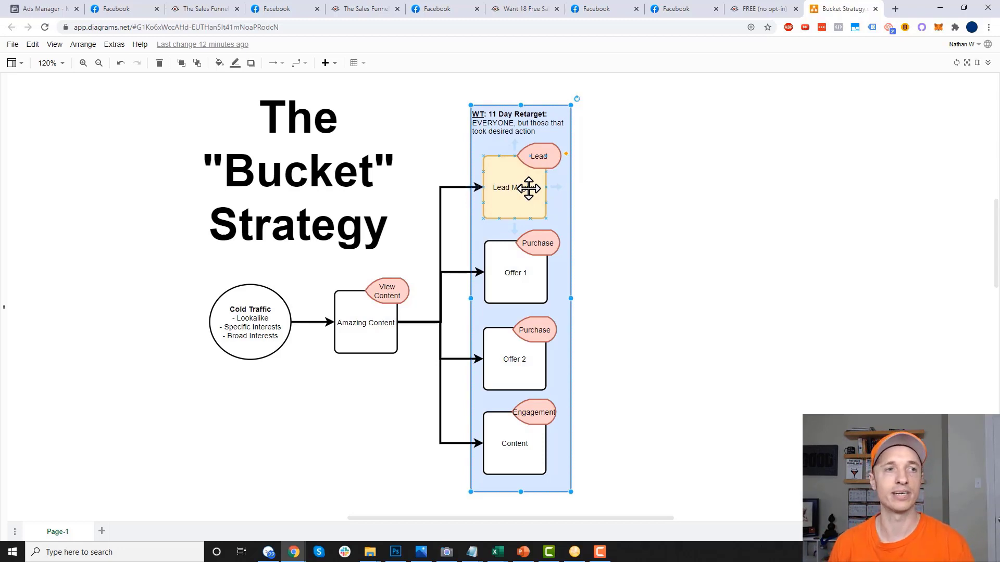
{"action": "left_click", "coordinate": [40, 8]}
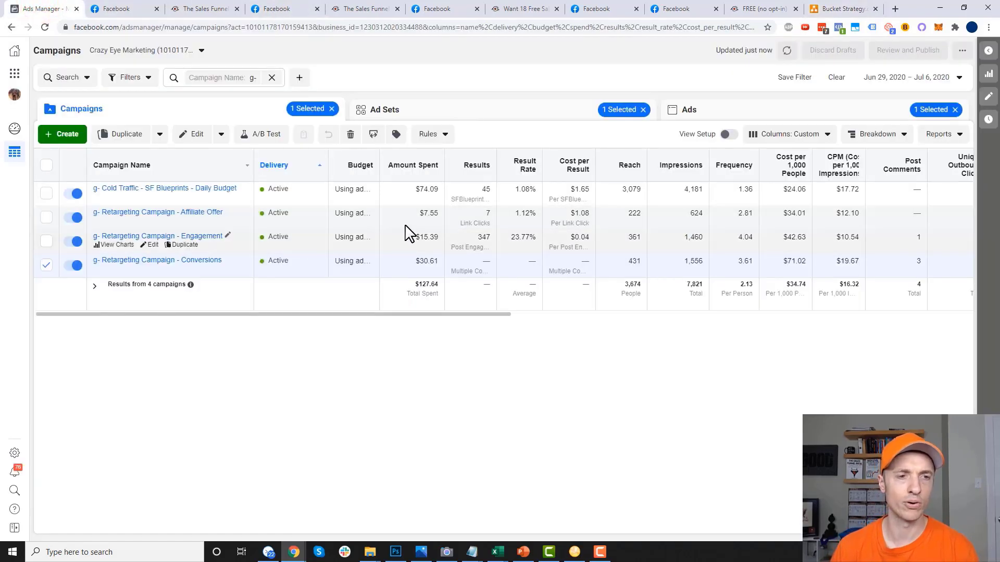
- Highlight the campaigns' combined amount spent and total leads in the results row
{"action": "double_click", "coordinate": [416, 283]}
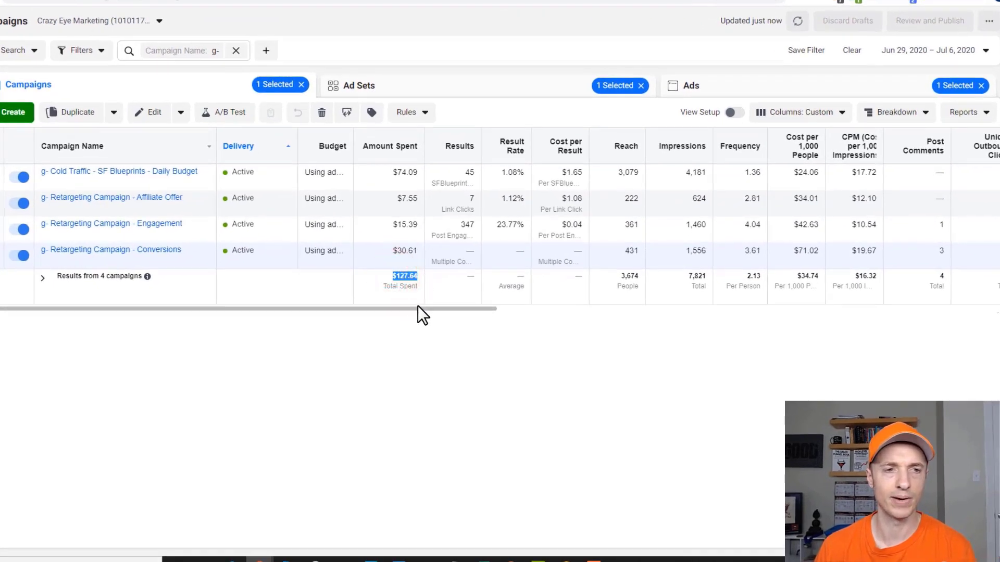
{"action": "left_click_drag", "start_coordinate": [467, 311], "coordinate": [803, 322]}
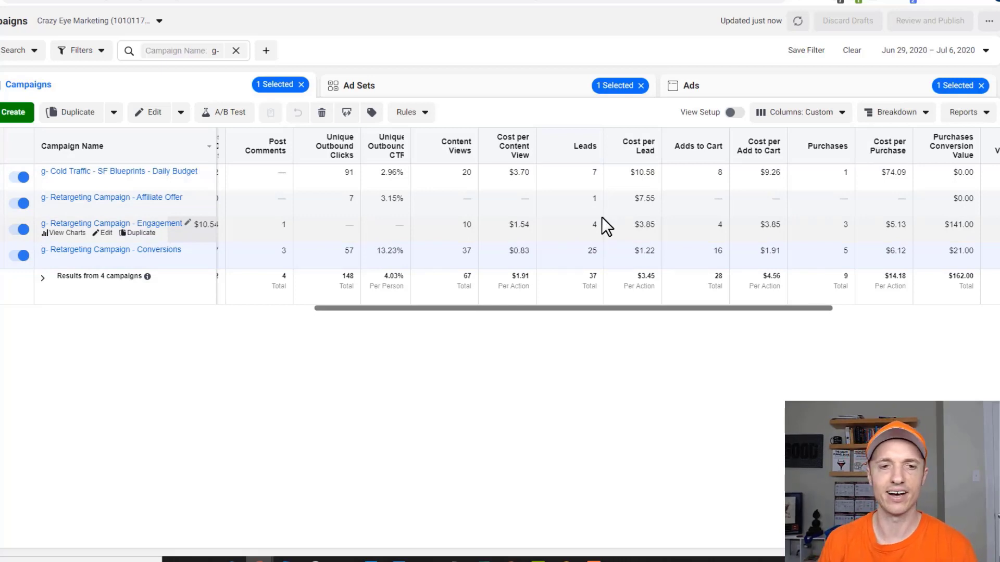
{"action": "left_click_drag", "start_coordinate": [586, 275], "coordinate": [595, 281]}
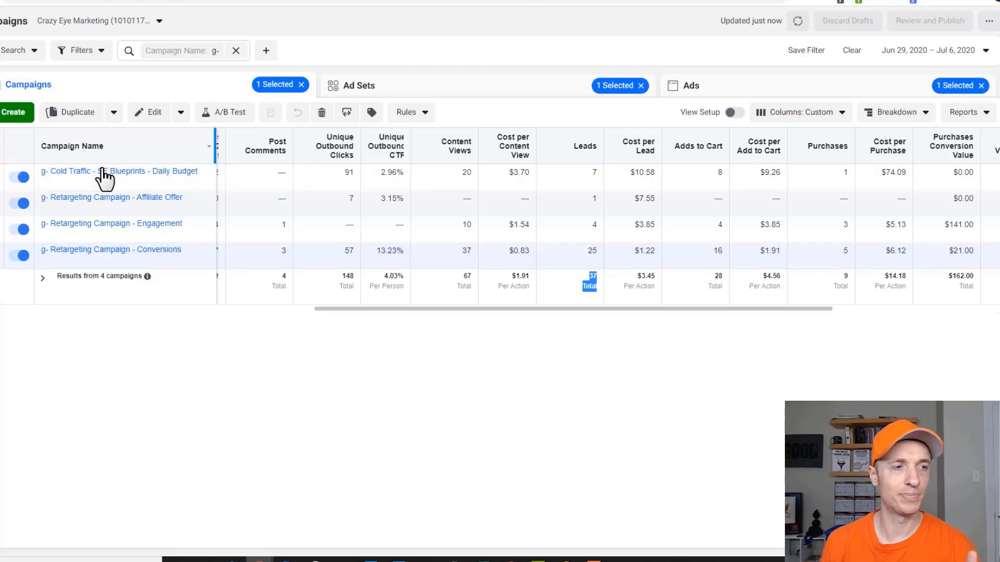
- Open the g- Retargeting Campaign - Conversions ad sets, highlight the 18 Free Funnels cost per lead and return to the campaigns list
{"action": "left_click", "coordinate": [97, 251]}
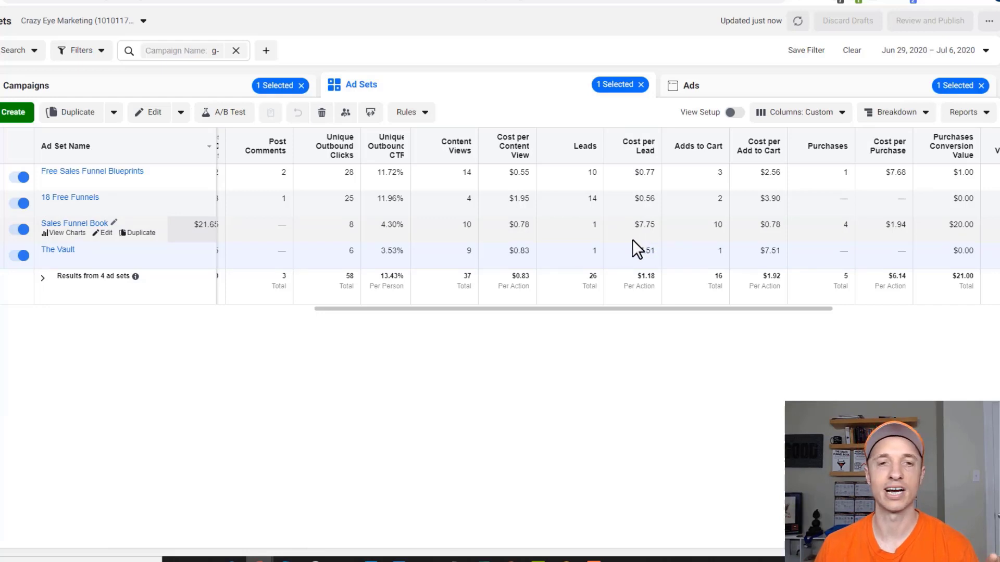
{"action": "left_click_drag", "start_coordinate": [630, 199], "coordinate": [648, 203]}
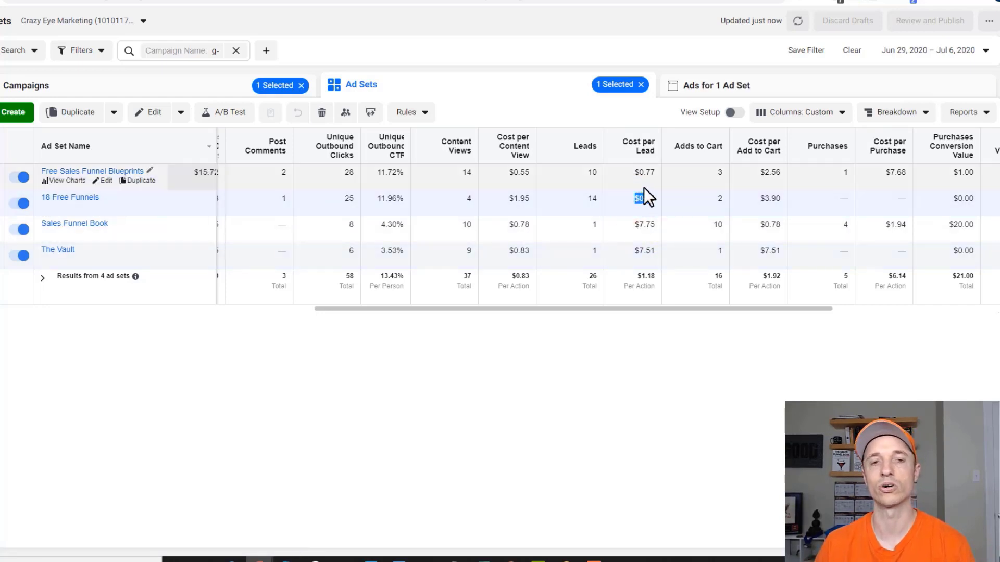
{"action": "left_click", "coordinate": [181, 87]}
- Review the campaigns' totals for adds to cart, cost per add to cart, purchases and cost per purchase
{"action": "left_click_drag", "start_coordinate": [637, 307], "coordinate": [702, 306]}
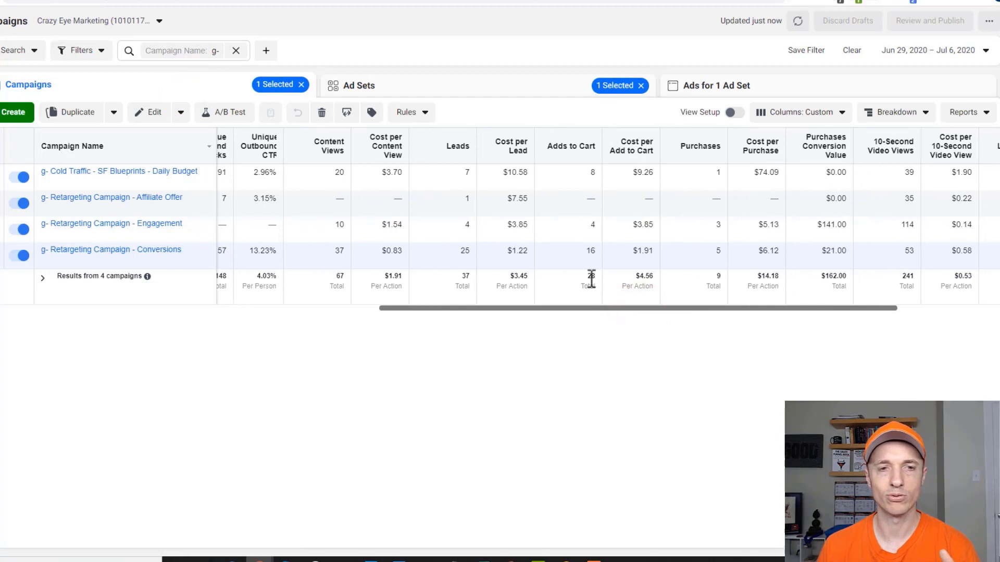
{"action": "left_click", "coordinate": [642, 277]}
{"action": "left_click_drag", "start_coordinate": [670, 308], "coordinate": [727, 308]}
{"action": "left_click_drag", "start_coordinate": [596, 277], "coordinate": [616, 276]}
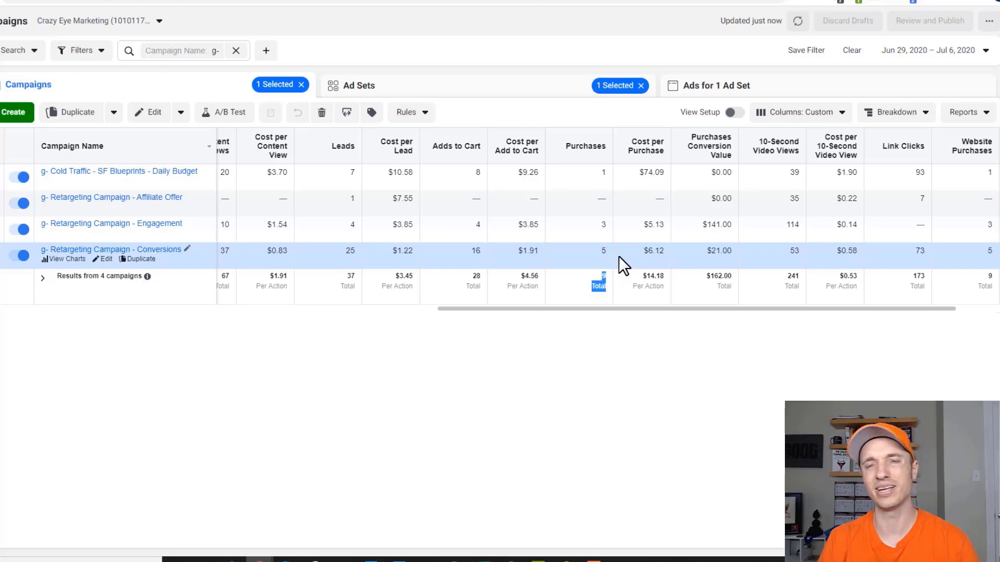
{"action": "double_click", "coordinate": [600, 277]}
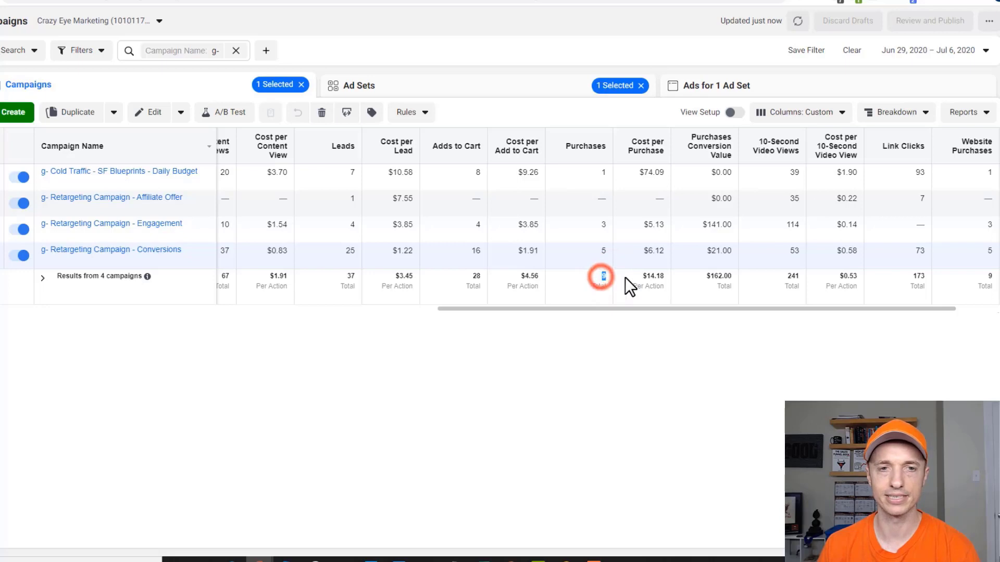
{"action": "left_click_drag", "start_coordinate": [644, 276], "coordinate": [714, 309]}
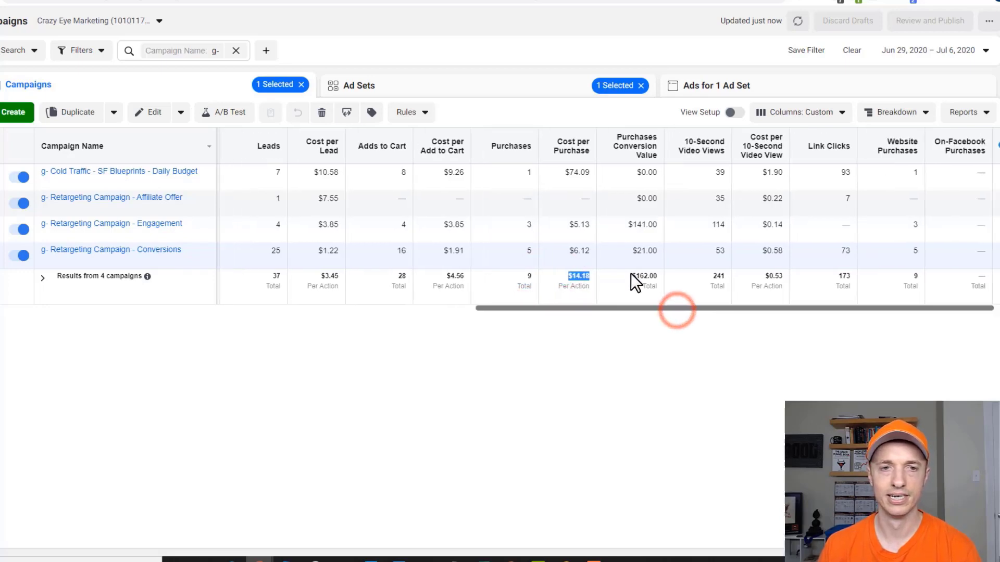
- Compare the campaigns' total purchases conversion value with their total amount spent
{"action": "left_click_drag", "start_coordinate": [632, 276], "coordinate": [665, 285]}
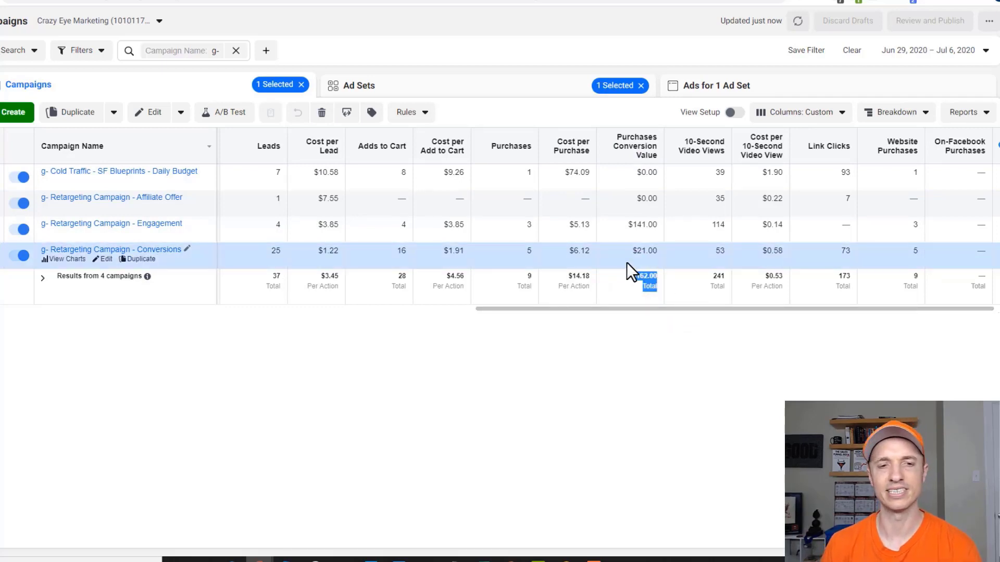
{"action": "scroll", "coordinate": [627, 263], "scroll_direction": "left", "scroll_amount": 3}
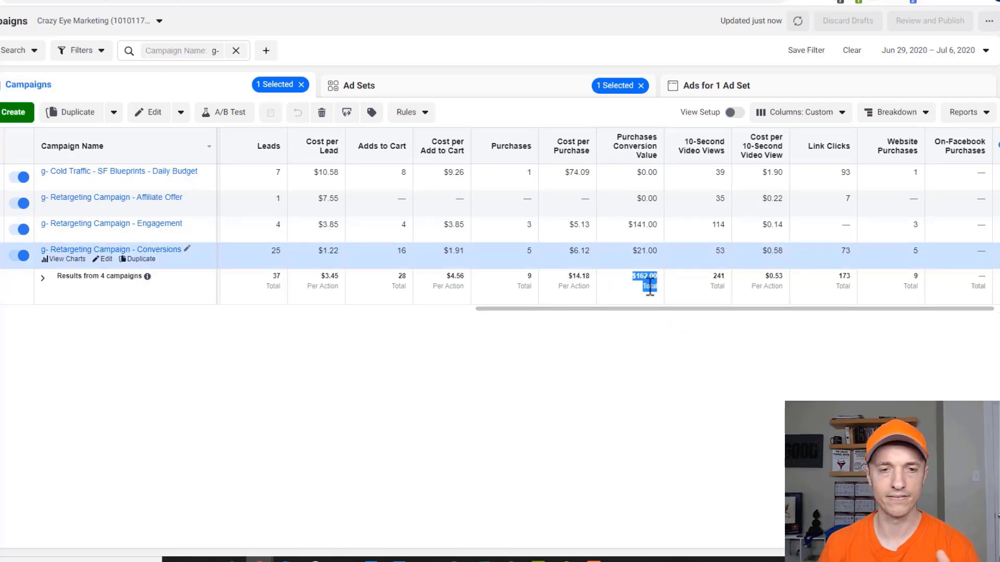
{"action": "left_click_drag", "start_coordinate": [708, 276], "coordinate": [711, 275]}
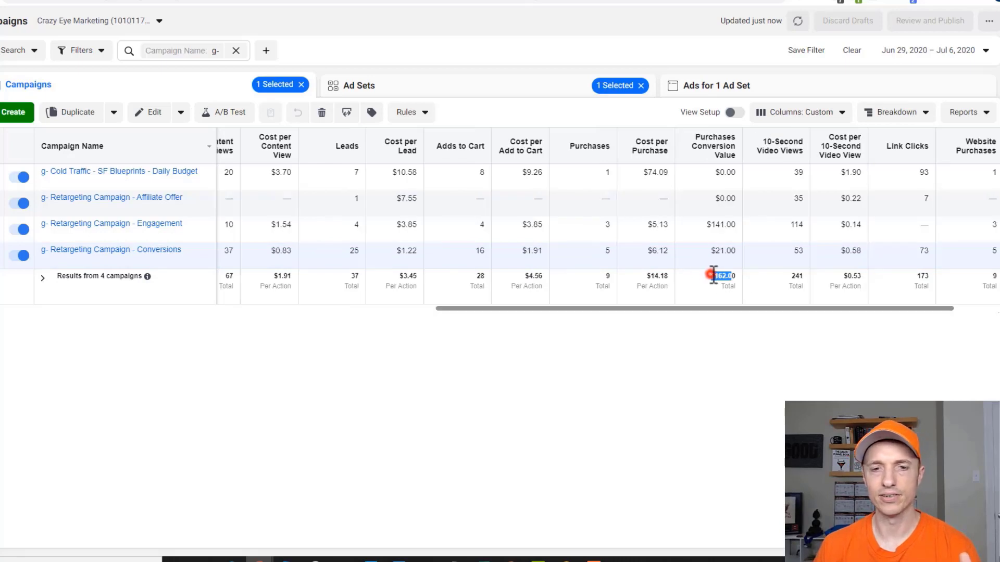
{"action": "left_click_drag", "start_coordinate": [723, 308], "coordinate": [366, 302]}
{"action": "left_click_drag", "start_coordinate": [231, 271], "coordinate": [290, 283]}
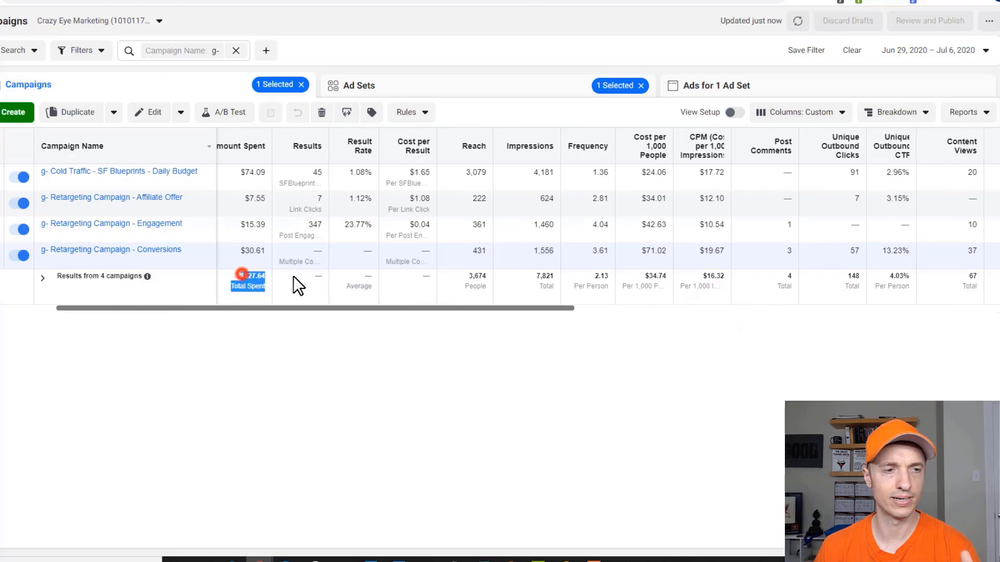
- Compare the conversion metrics of the cold traffic and retargeting campaigns and highlight their total link clicks
{"action": "left_click_drag", "start_coordinate": [461, 308], "coordinate": [920, 317]}
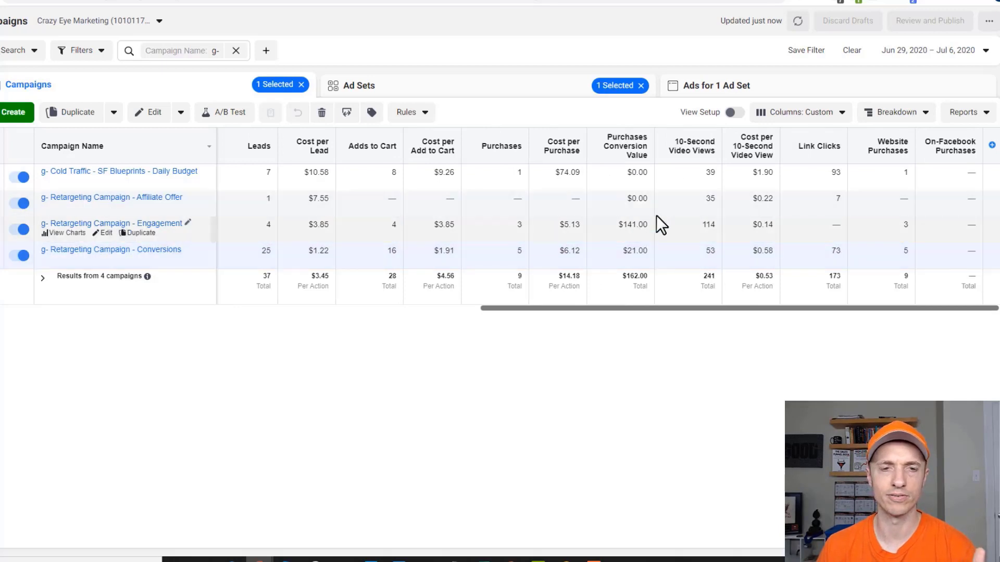
{"action": "left_click_drag", "start_coordinate": [592, 308], "coordinate": [455, 306]}
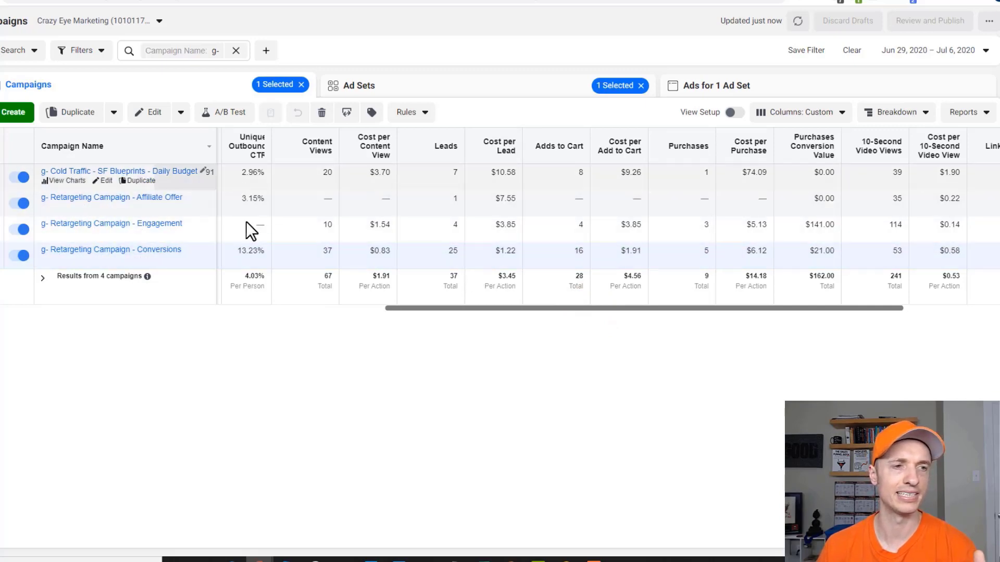
{"action": "left_click_drag", "start_coordinate": [699, 308], "coordinate": [848, 320]}
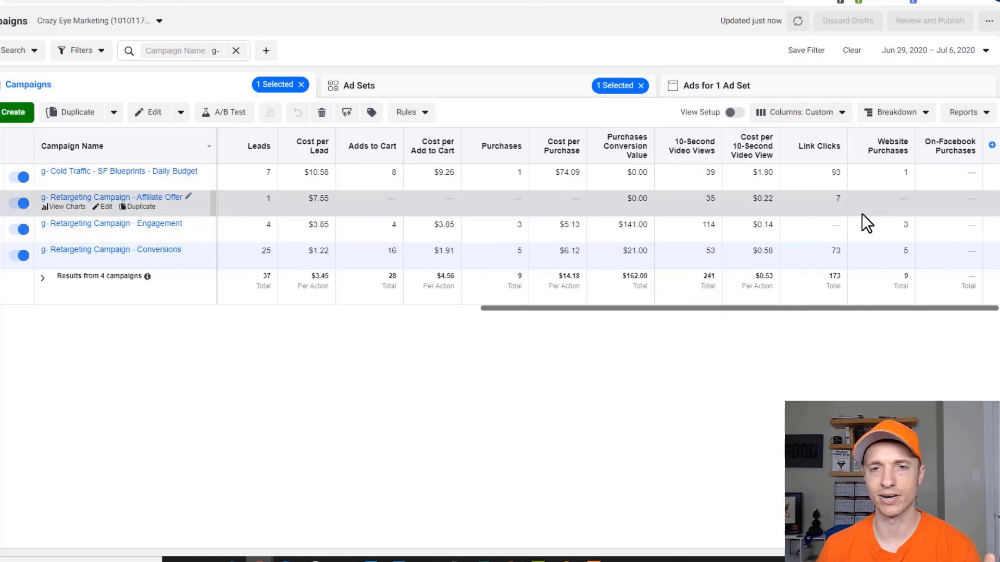
{"action": "double_click", "coordinate": [832, 276]}
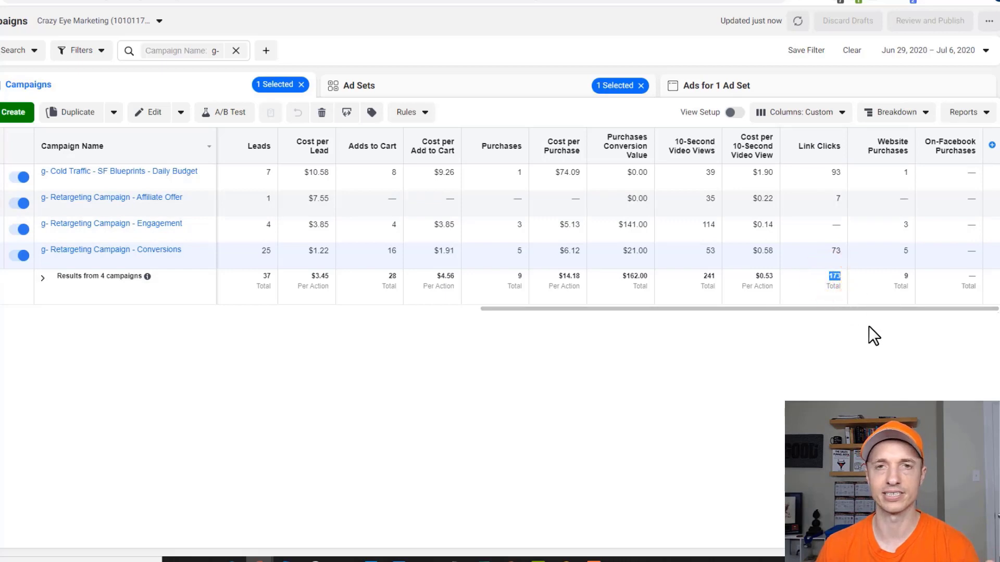
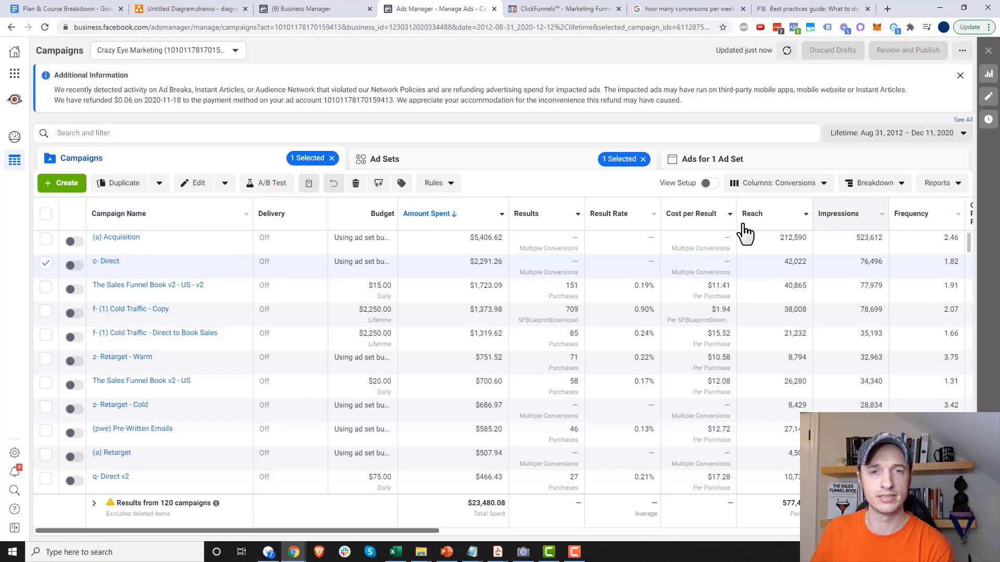
- Look across the conversion columns, switch the campaigns table to the Performance column preset and review its columns
{"action": "left_click_drag", "start_coordinate": [383, 530], "coordinate": [948, 530]}
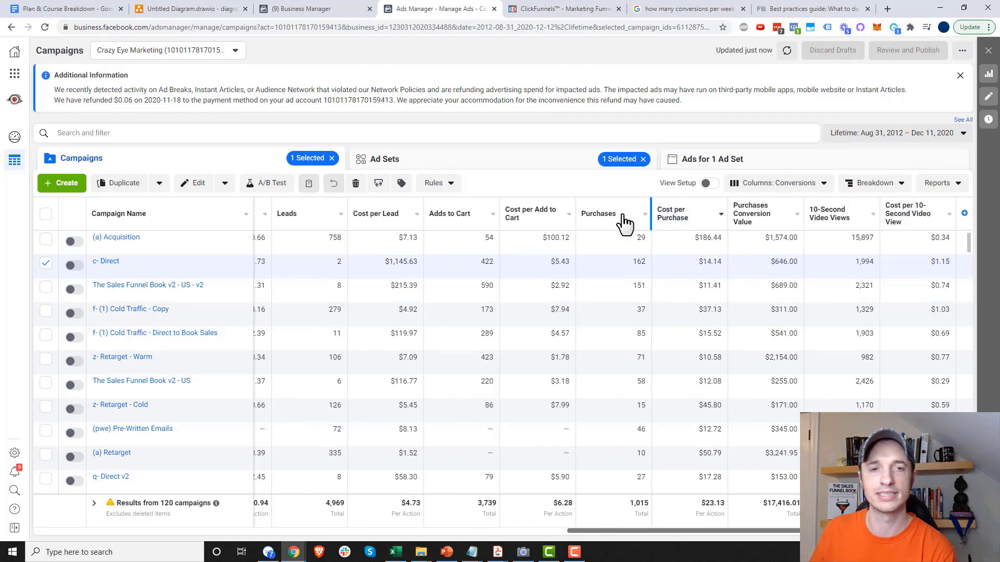
{"action": "left_click_drag", "start_coordinate": [745, 531], "coordinate": [295, 530]}
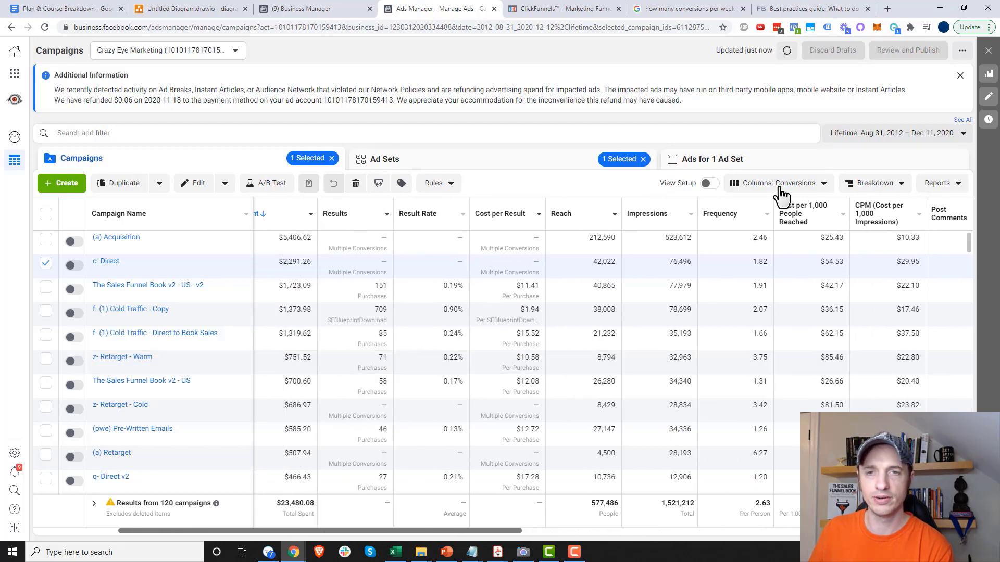
{"action": "left_click", "coordinate": [801, 185]}
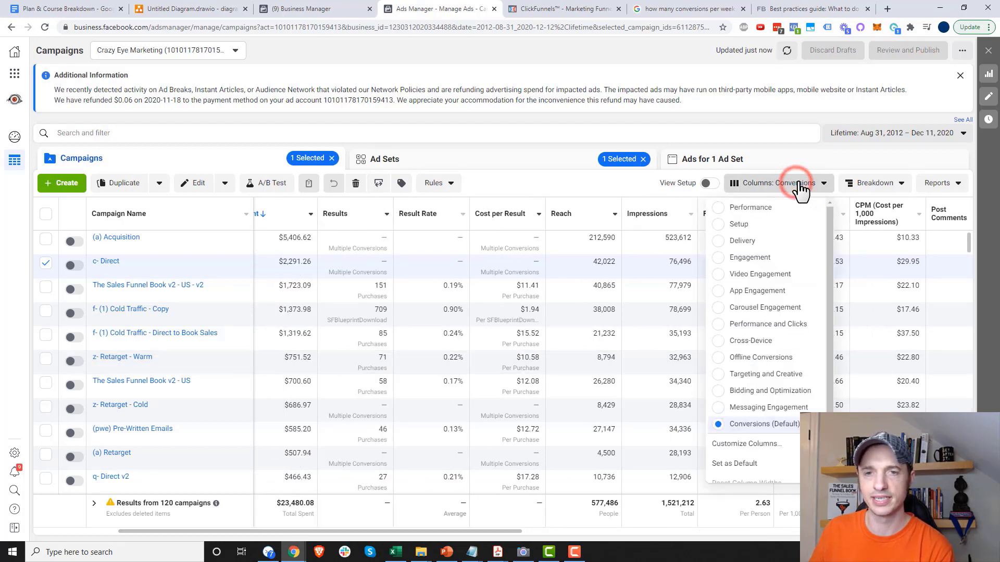
{"action": "left_click", "coordinate": [745, 208]}
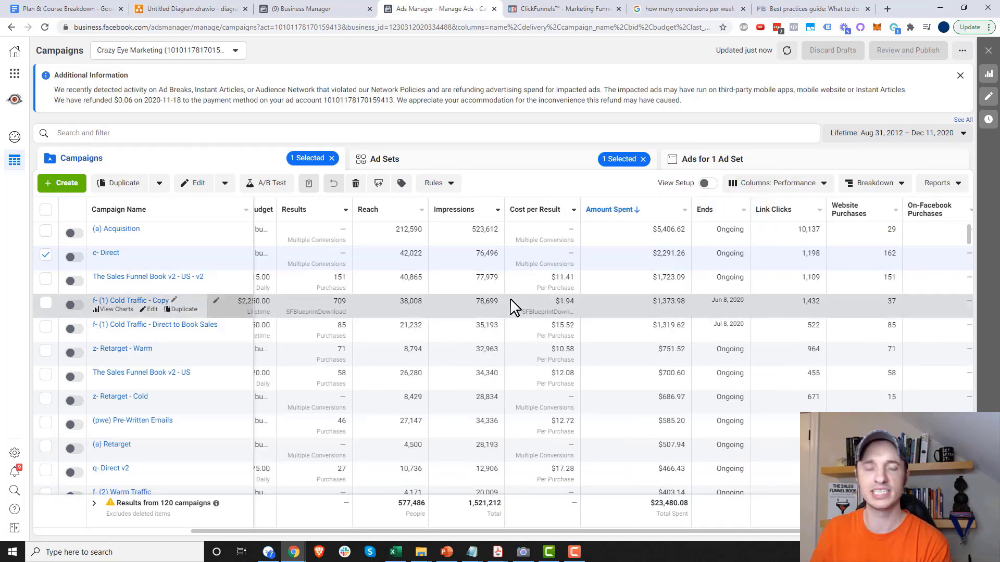
{"action": "left_click_drag", "start_coordinate": [516, 530], "coordinate": [217, 531]}
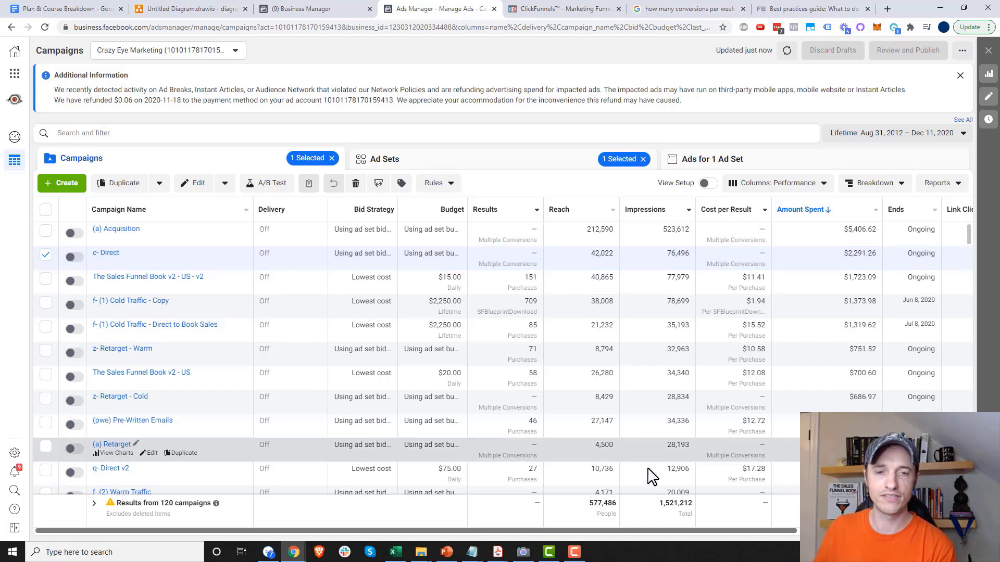
{"action": "left_click_drag", "start_coordinate": [677, 529], "coordinate": [772, 530]}
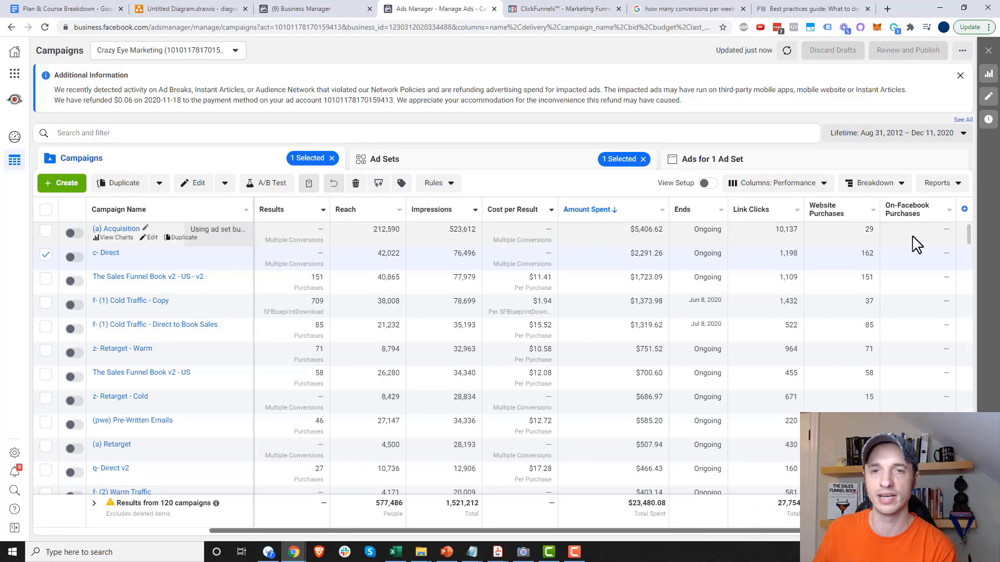
- Open the column customization for the campaigns table and browse the full list of available metrics
{"action": "left_click", "coordinate": [816, 185]}
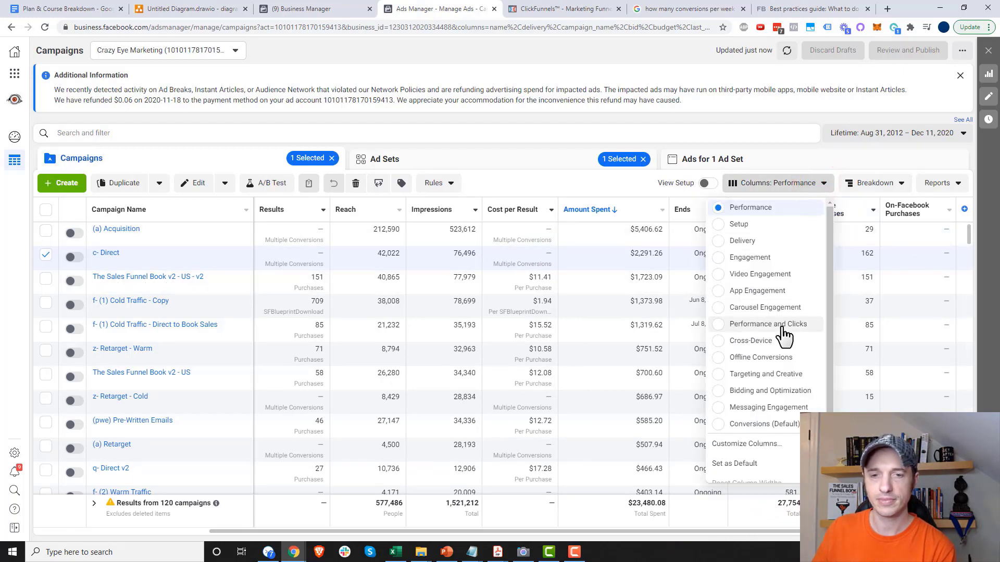
{"action": "scroll", "coordinate": [771, 396], "scroll_direction": "down", "scroll_amount": 1}
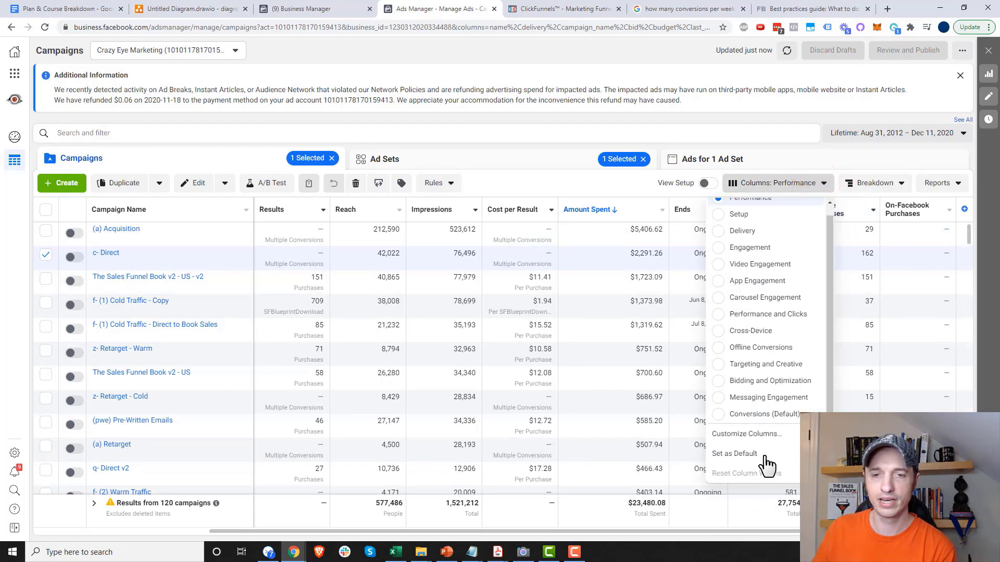
{"action": "left_click", "coordinate": [747, 436]}
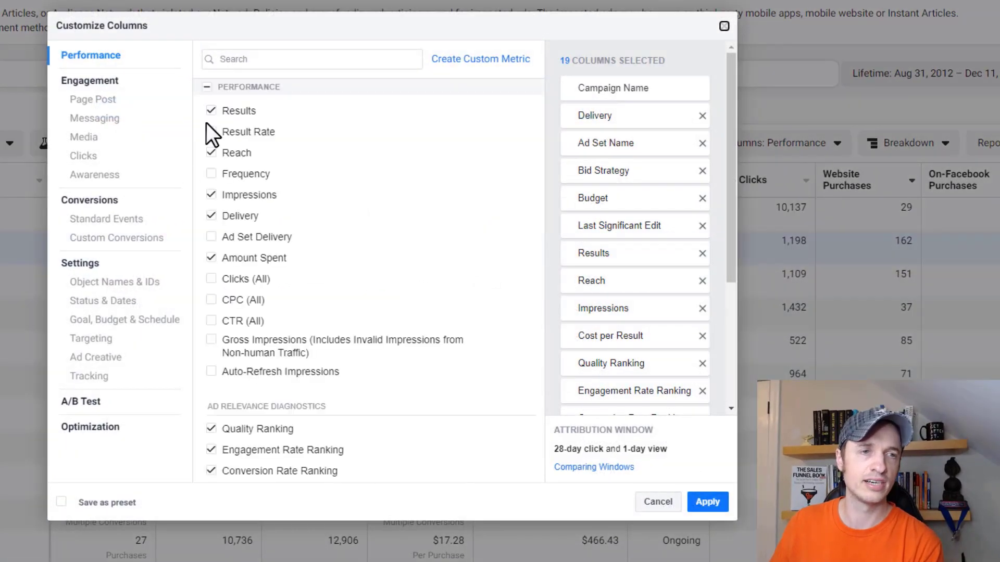
{"action": "scroll", "coordinate": [323, 240], "scroll_direction": "down", "scroll_amount": 15}
{"action": "scroll", "coordinate": [361, 308], "scroll_direction": "down", "scroll_amount": 20}
{"action": "scroll", "coordinate": [338, 362], "scroll_direction": "down", "scroll_amount": 20}
{"action": "scroll", "coordinate": [378, 340], "scroll_direction": "down", "scroll_amount": 20}
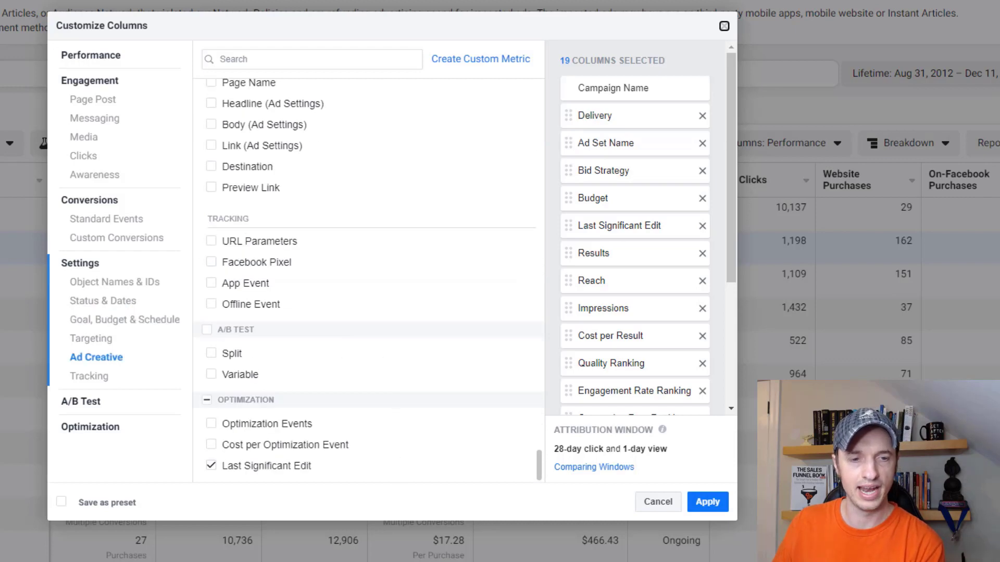
- Bring up the Notepad list of recommended columns, from Campaign Name to Conversion Rate Ranking, review it and move it aside
{"action": "left_click_drag", "start_coordinate": [999, 1], "coordinate": [384, 5]}
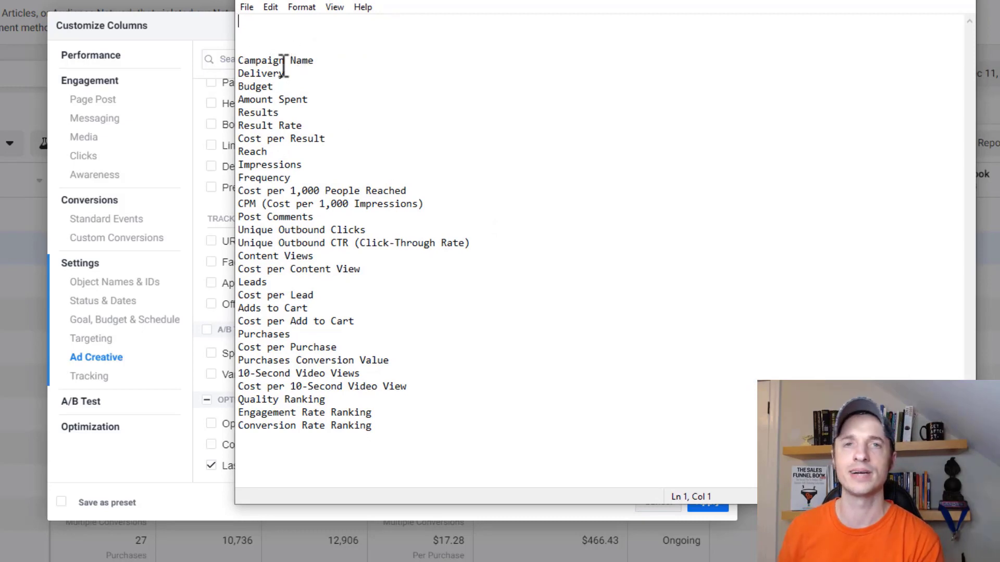
{"action": "left_click_drag", "start_coordinate": [242, 60], "coordinate": [389, 424]}
{"action": "left_click", "coordinate": [398, 426]}
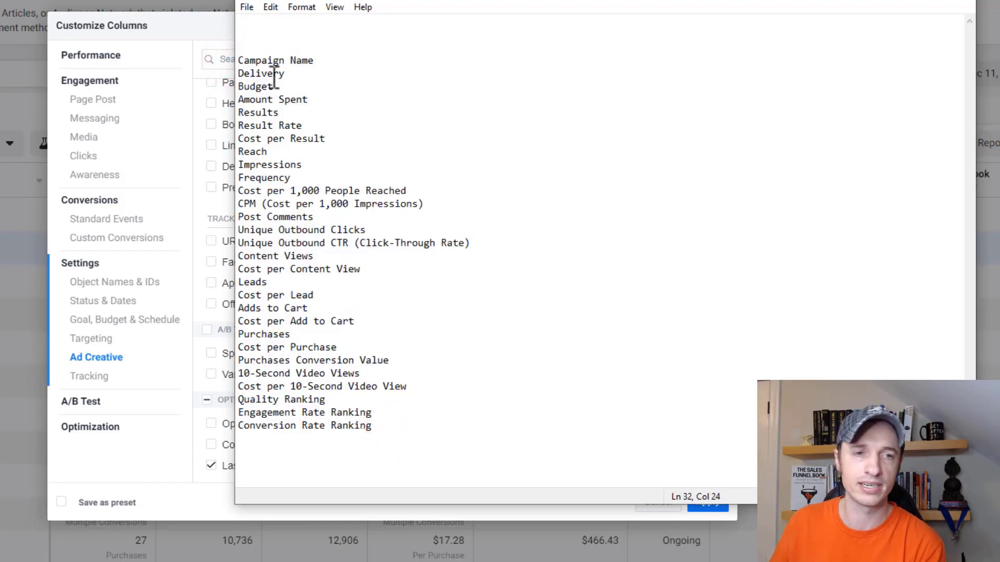
{"action": "left_click_drag", "start_coordinate": [338, 261], "coordinate": [239, 203]}
{"action": "left_click", "coordinate": [239, 203]}
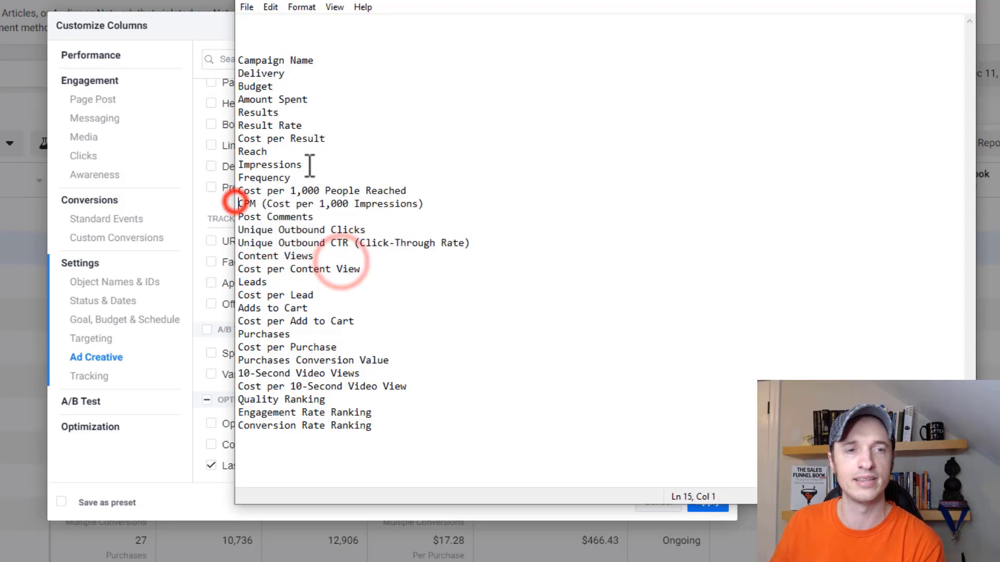
{"action": "left_click_drag", "start_coordinate": [449, 6], "coordinate": [999, 7]}
- Remove every selected column except Campaign Name from the customized column set
{"action": "left_click_drag", "start_coordinate": [729, 176], "coordinate": [678, 414]}
{"action": "left_click", "coordinate": [703, 385]}
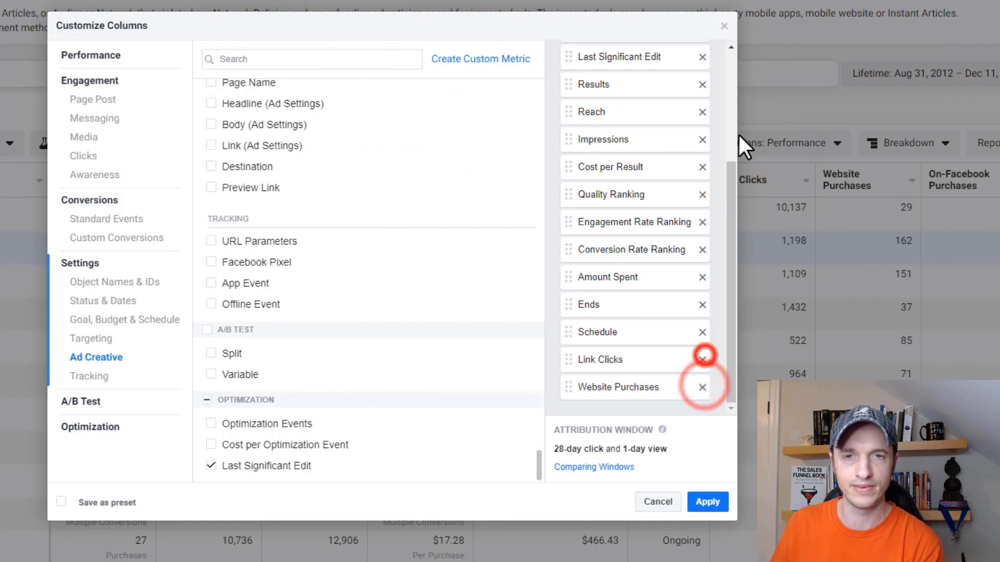
{"action": "left_click", "coordinate": [703, 57]}
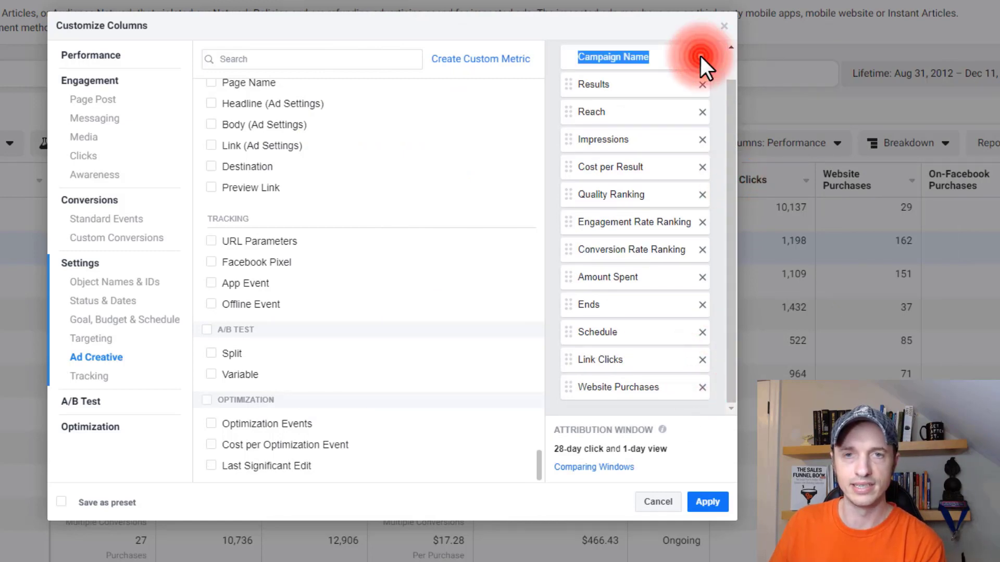
{"action": "left_click", "coordinate": [702, 86]}
{"action": "left_click", "coordinate": [704, 120]}
{"action": "left_click", "coordinate": [713, 112]}
{"action": "left_click", "coordinate": [715, 115]}
{"action": "left_click", "coordinate": [713, 125]}
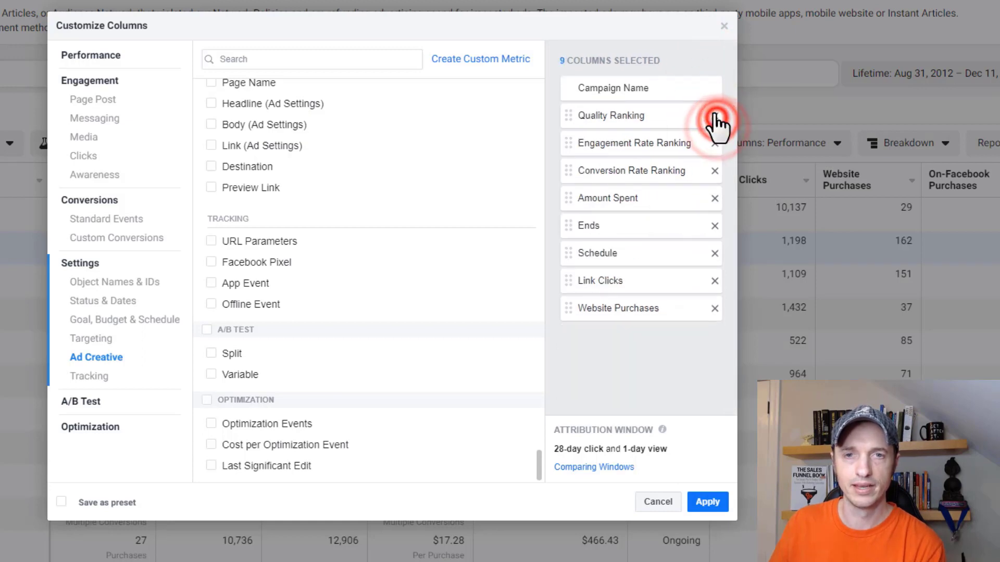
{"action": "left_click", "coordinate": [713, 125]}
{"action": "left_click", "coordinate": [713, 125]}
{"action": "left_click", "coordinate": [714, 125]}
{"action": "left_click", "coordinate": [714, 127]}
{"action": "left_click", "coordinate": [714, 127]}
{"action": "left_click", "coordinate": [714, 127]}
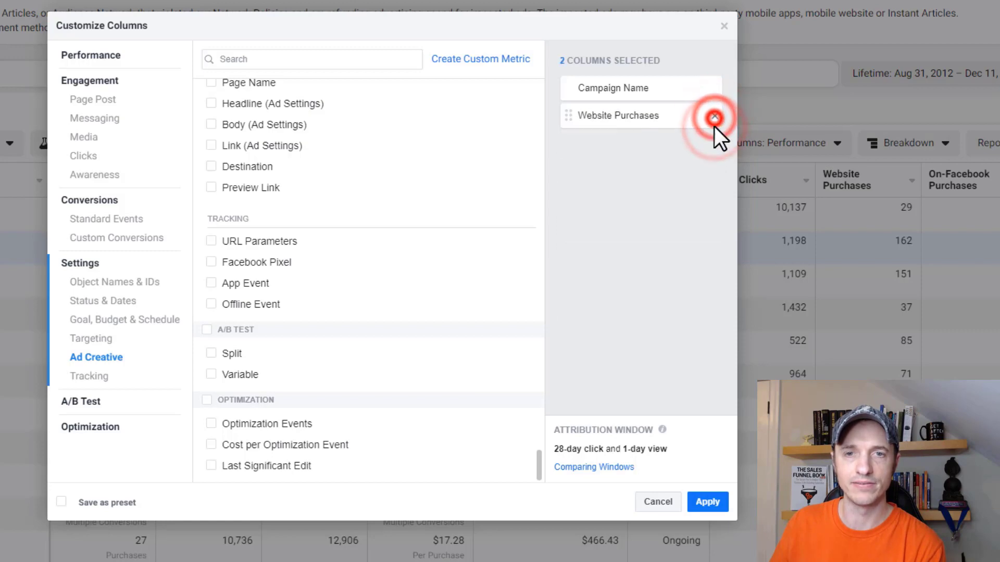
{"action": "left_click", "coordinate": [714, 119]}
- Move the Notepad column list beside the dialog, search the metrics for "deliver" and add the Delivery column
{"action": "left_click", "coordinate": [340, 60]}
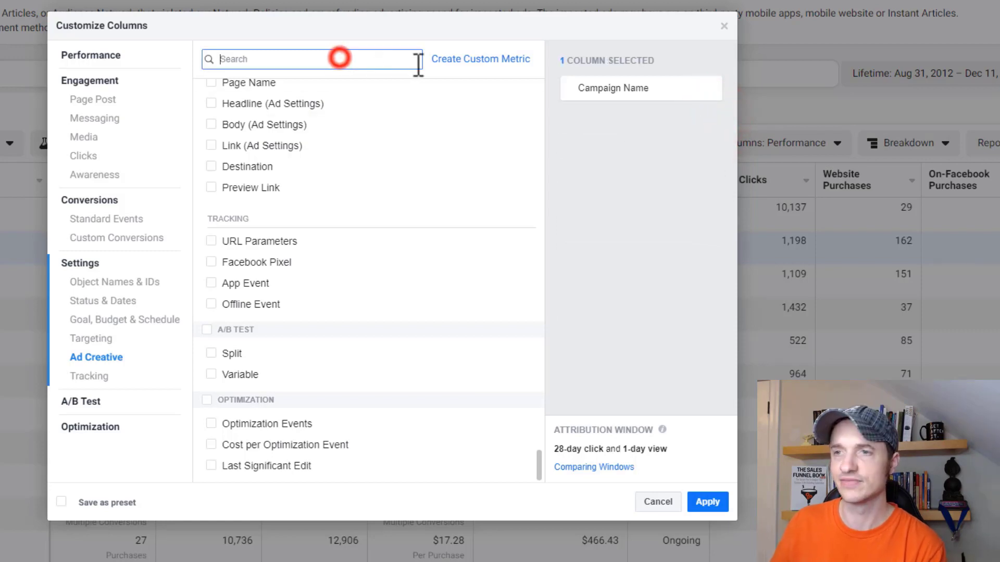
{"action": "key", "text": "alt+Tab"}
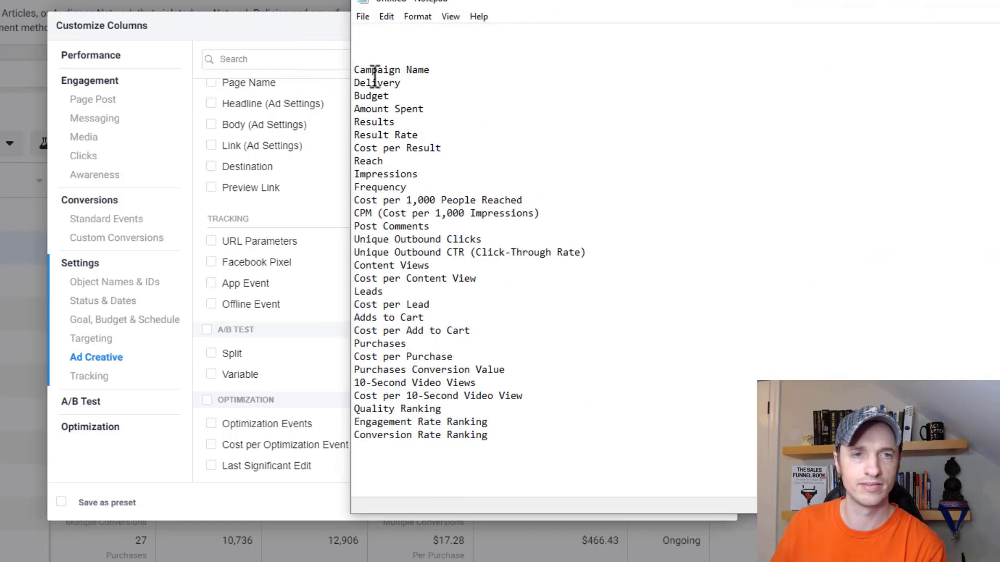
{"action": "left_click_drag", "start_coordinate": [504, 2], "coordinate": [893, 85]}
{"action": "left_click", "coordinate": [354, 52]}
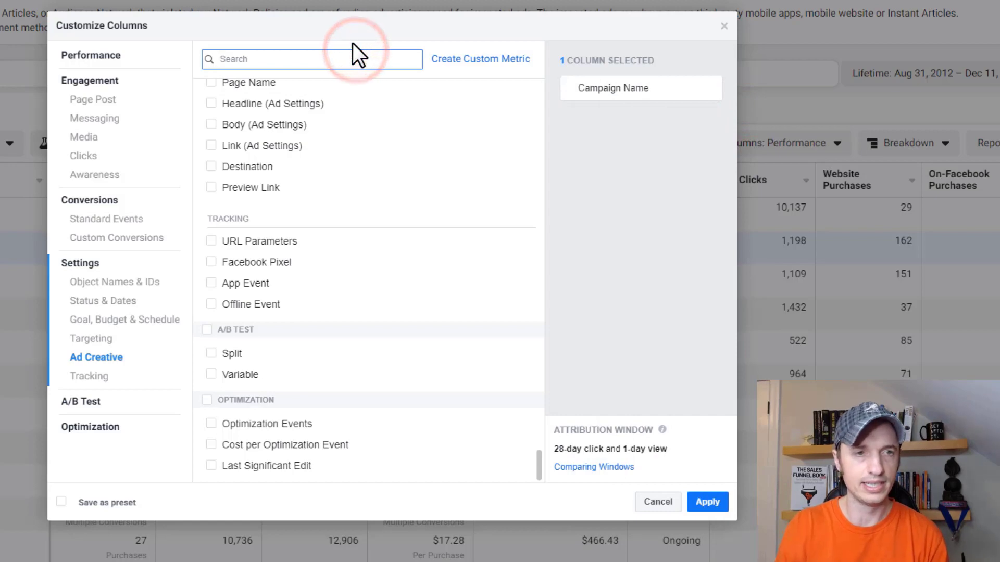
{"action": "type", "text": "deliver"}
{"action": "left_click", "coordinate": [211, 117]}
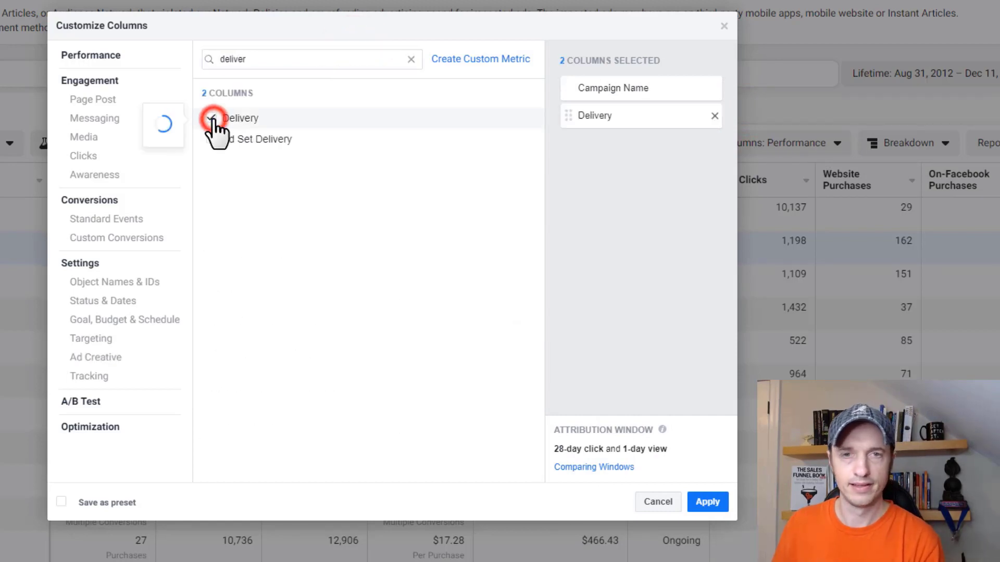
- Check the next entry in the Notepad list, search the metrics for "budg" and add the Budget column
{"action": "key", "text": "alt+Tab"}
{"action": "double_click", "coordinate": [779, 177]}
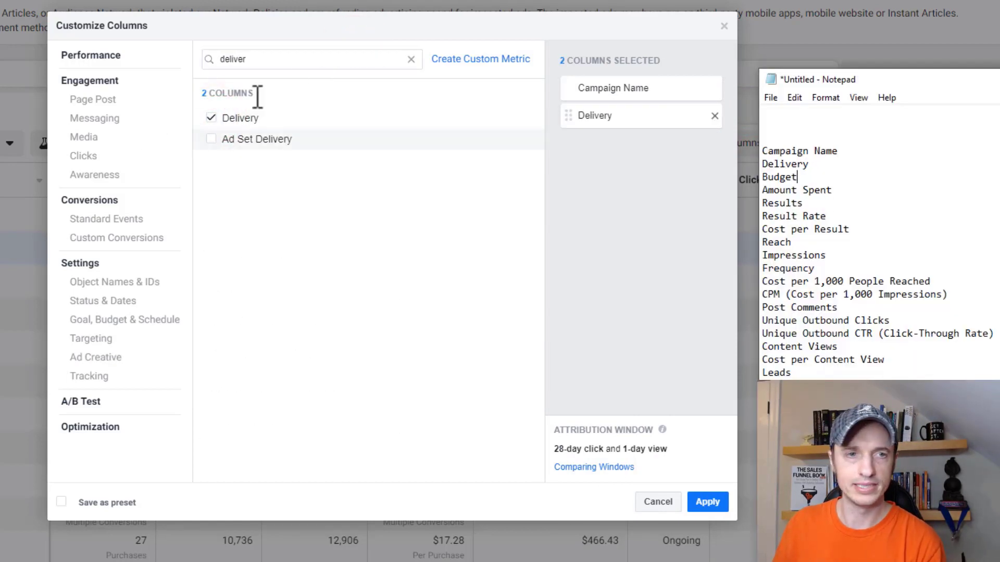
{"action": "left_click", "coordinate": [294, 60]}
{"action": "key", "text": "ctrl+a"}
{"action": "type", "text": "budg"}
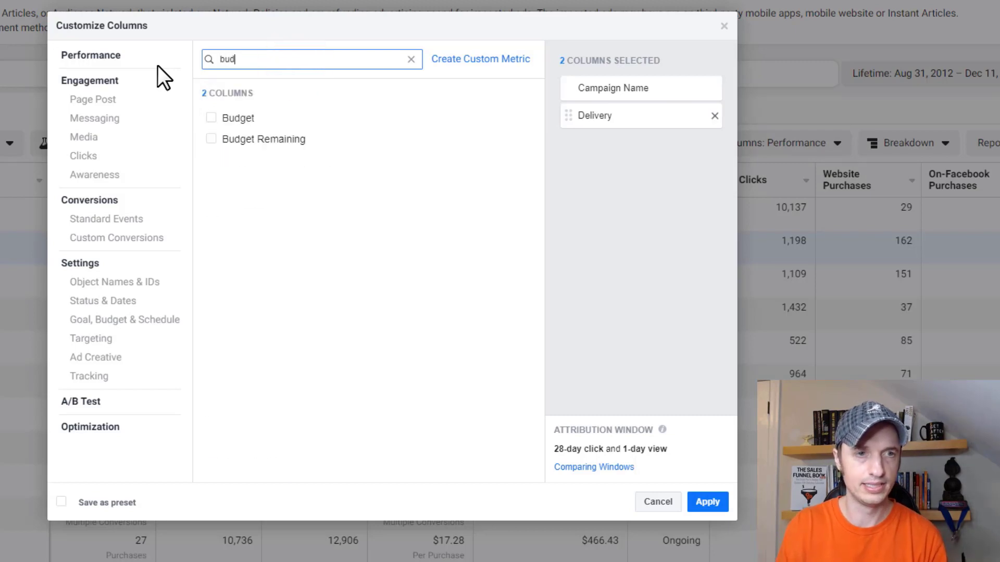
{"action": "left_click", "coordinate": [211, 117]}
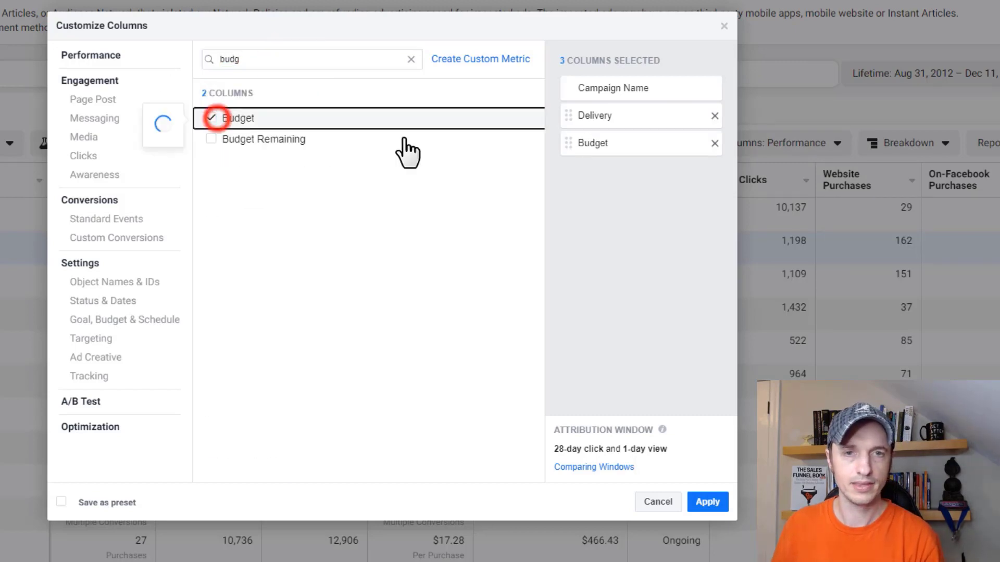
- Check the Notepad list again, search the metrics for "spent" and add the Amount Spent column below Budget
{"action": "key", "text": "alt+Tab"}
{"action": "left_click", "coordinate": [832, 190]}
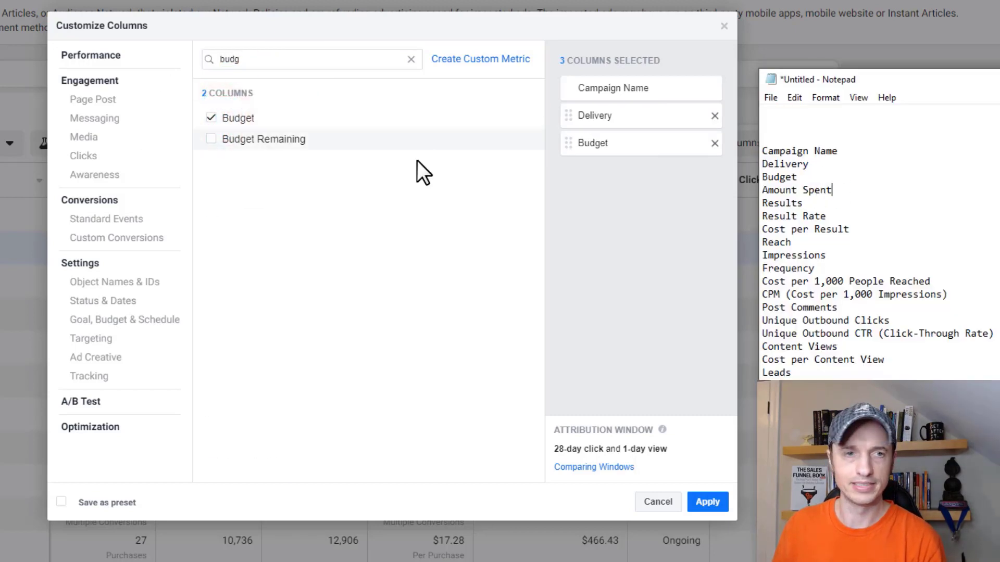
{"action": "left_click", "coordinate": [294, 63]}
{"action": "key", "text": "ctrl+a"}
{"action": "type", "text": "spent"}
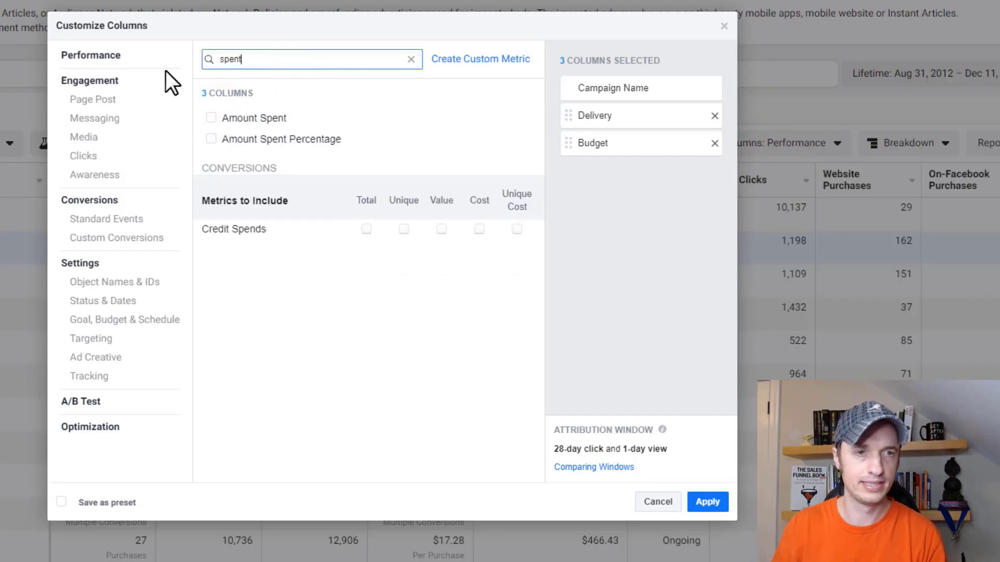
{"action": "left_click", "coordinate": [211, 118]}
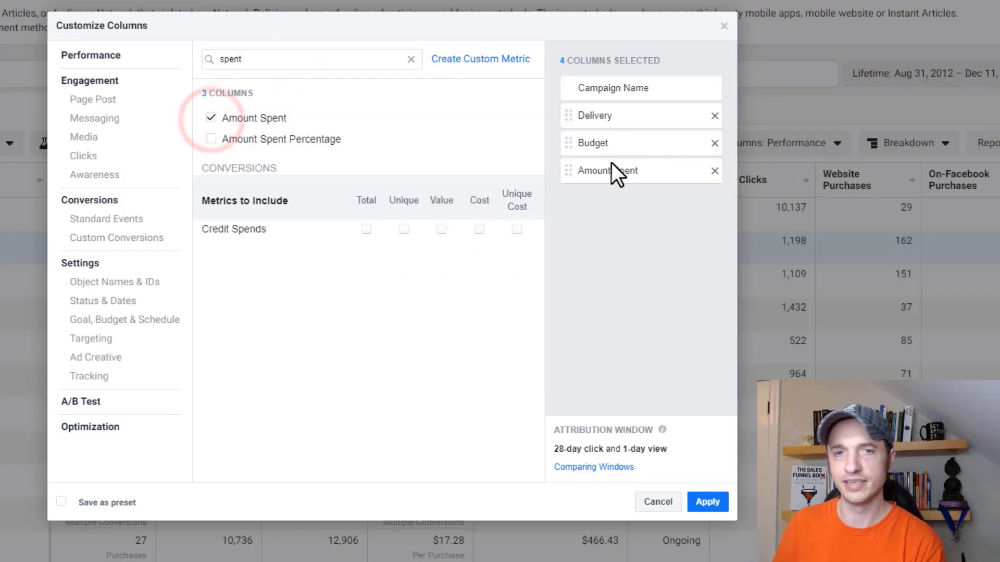
{"action": "mouse_move", "coordinate": [572, 175]}
{"action": "left_mouse_down"}
{"action": "mouse_move", "coordinate": [576, 138]}
{"action": "mouse_move", "coordinate": [573, 179]}
{"action": "left_mouse_up"}
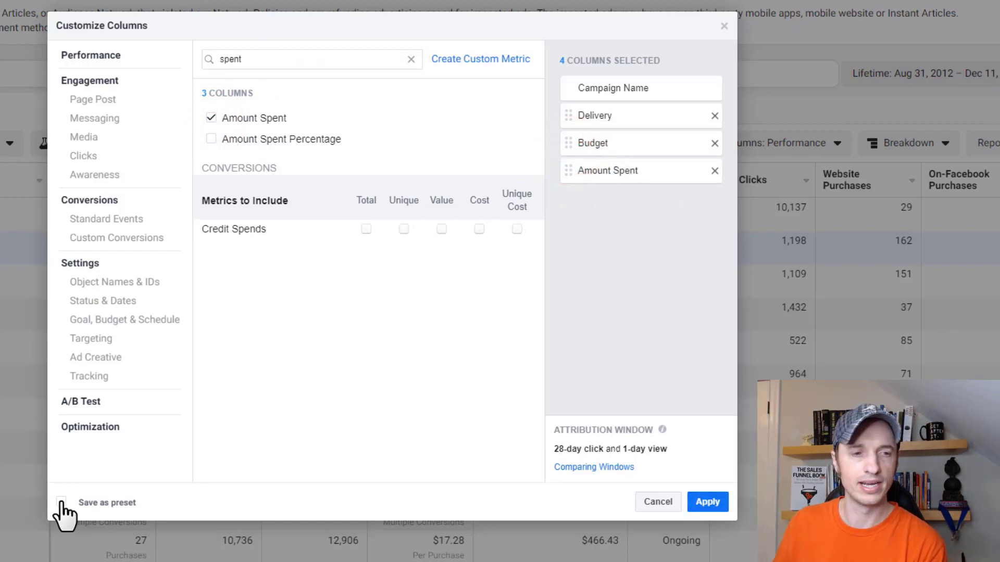
- Save the column selection as a preset named "Demo Columns" and apply it to the campaigns table
{"action": "left_click", "coordinate": [99, 501]}
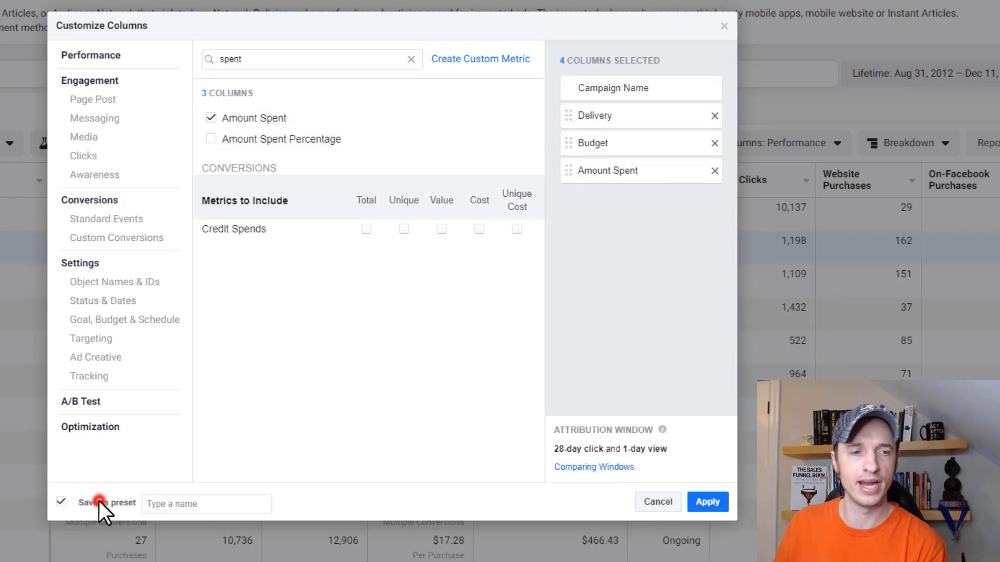
{"action": "left_click", "coordinate": [197, 504]}
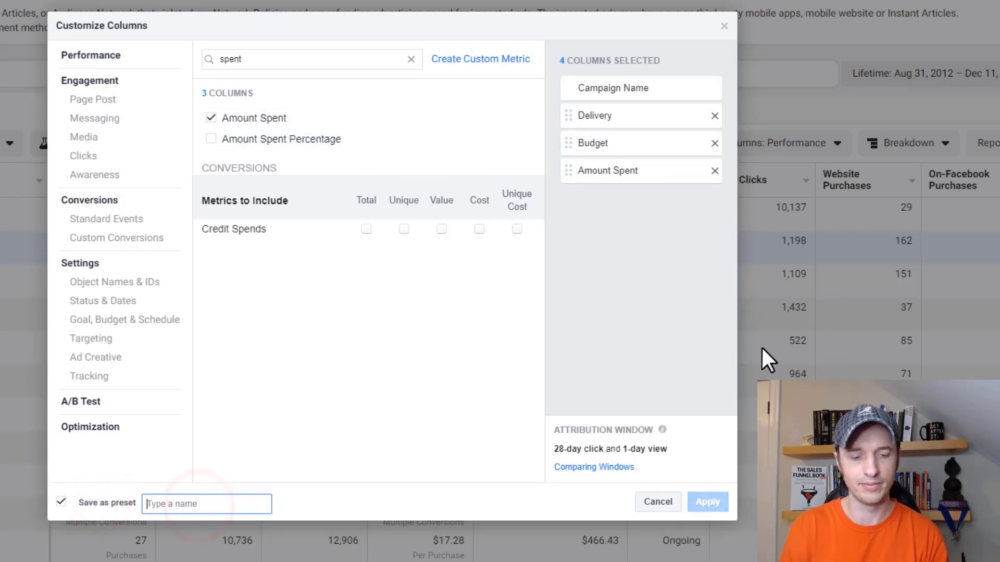
{"action": "type", "text": "Demo Columns"}
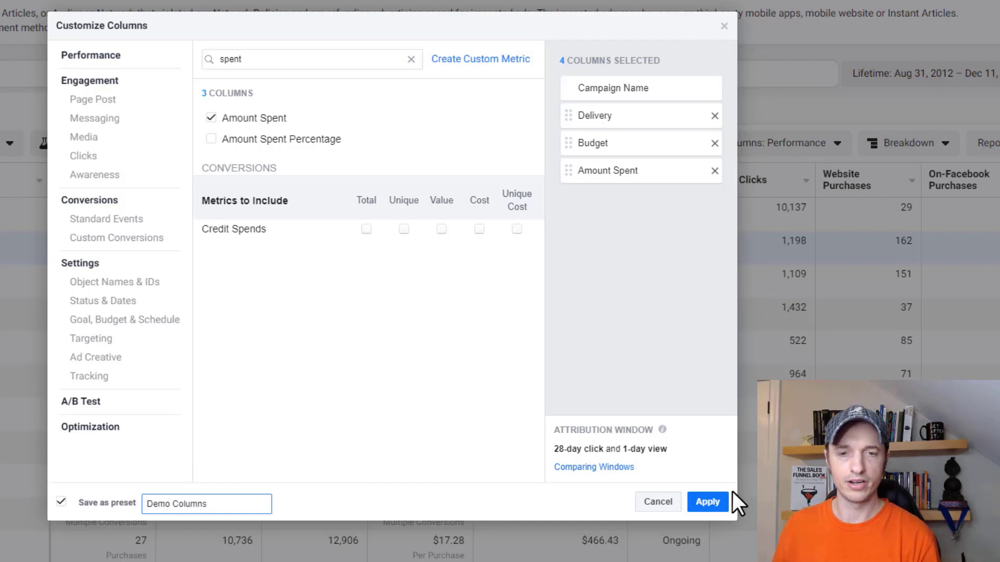
{"action": "left_click", "coordinate": [711, 504]}
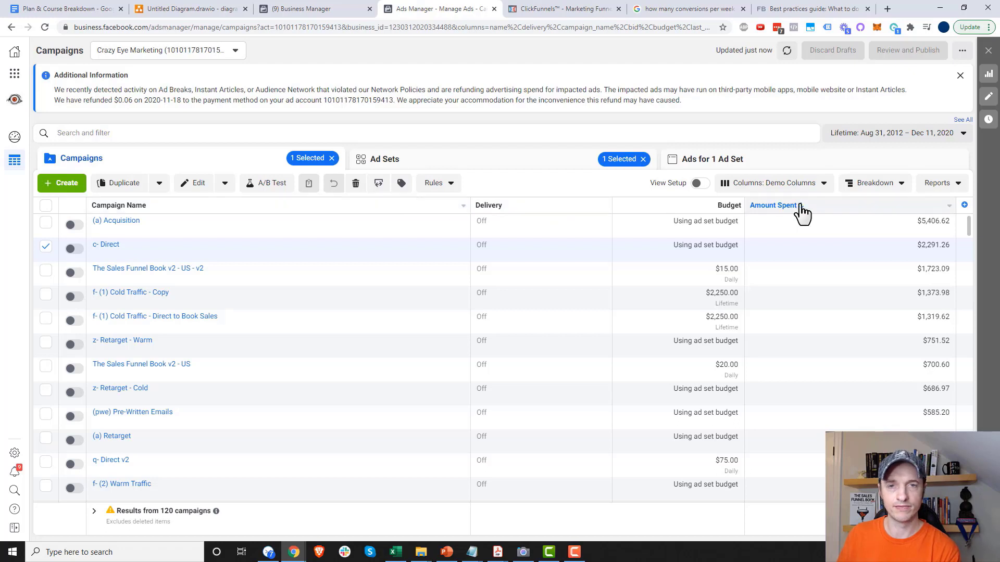
- Look up Demo Columns in the column presets and reopen the column customization
{"action": "left_click", "coordinate": [798, 183]}
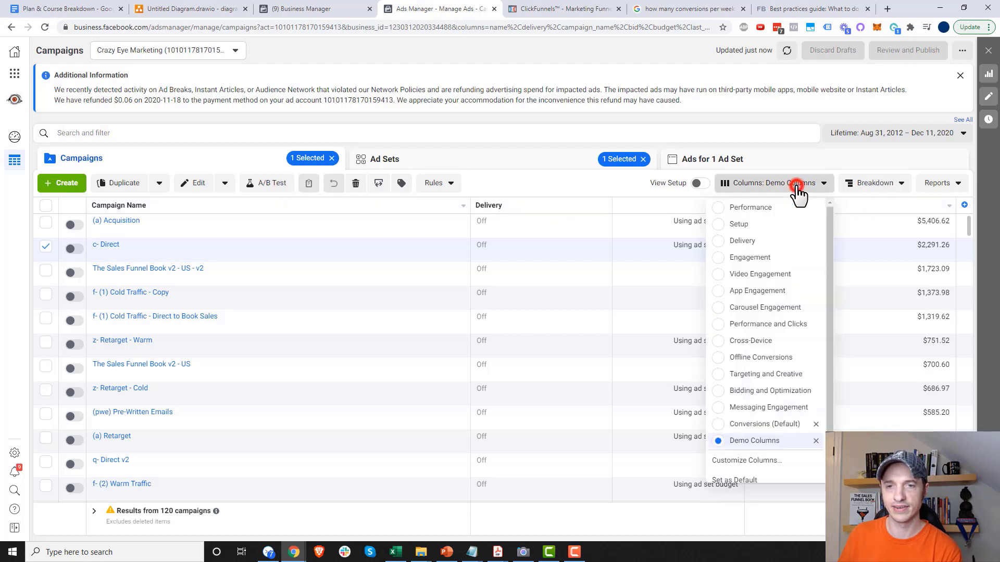
{"action": "scroll", "coordinate": [758, 417], "scroll_direction": "down", "scroll_amount": 1}
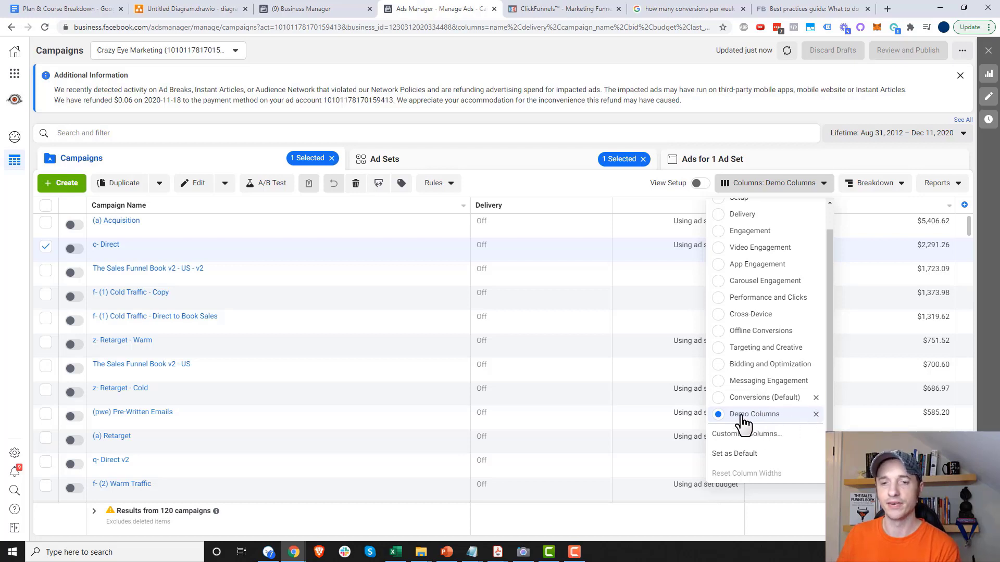
{"action": "left_click", "coordinate": [764, 436]}
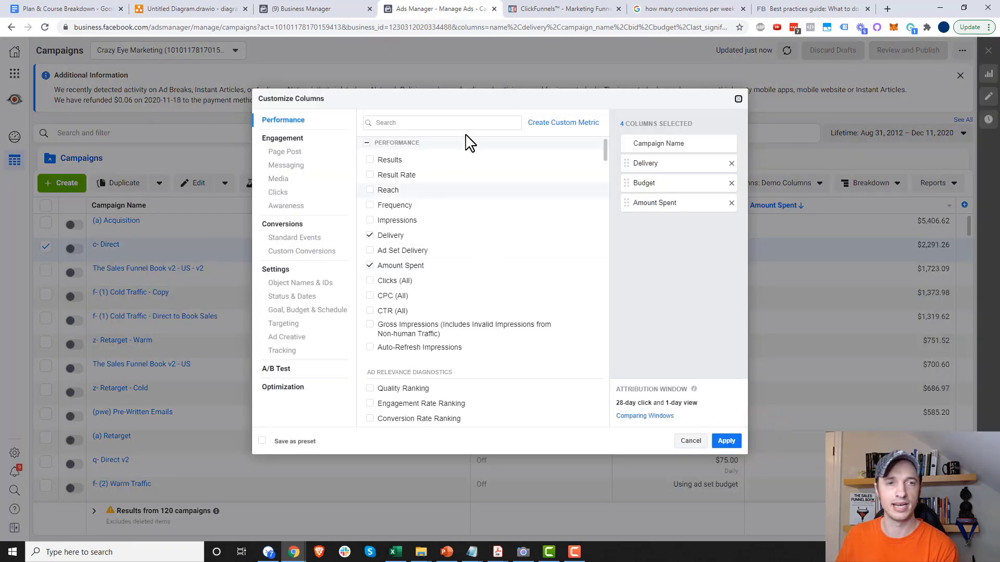
- Check the Notepad list, search the metrics for "resul", add Results, Cost per Result and Result Rate, and apply the columns
{"action": "key", "text": "alt+Tab"}
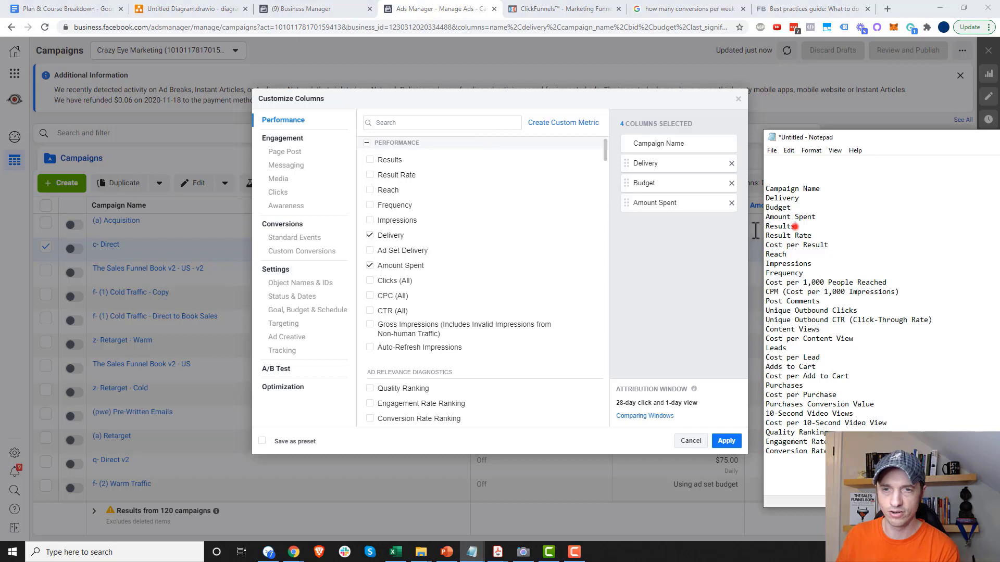
{"action": "left_click", "coordinate": [436, 123]}
{"action": "type", "text": "resul"}
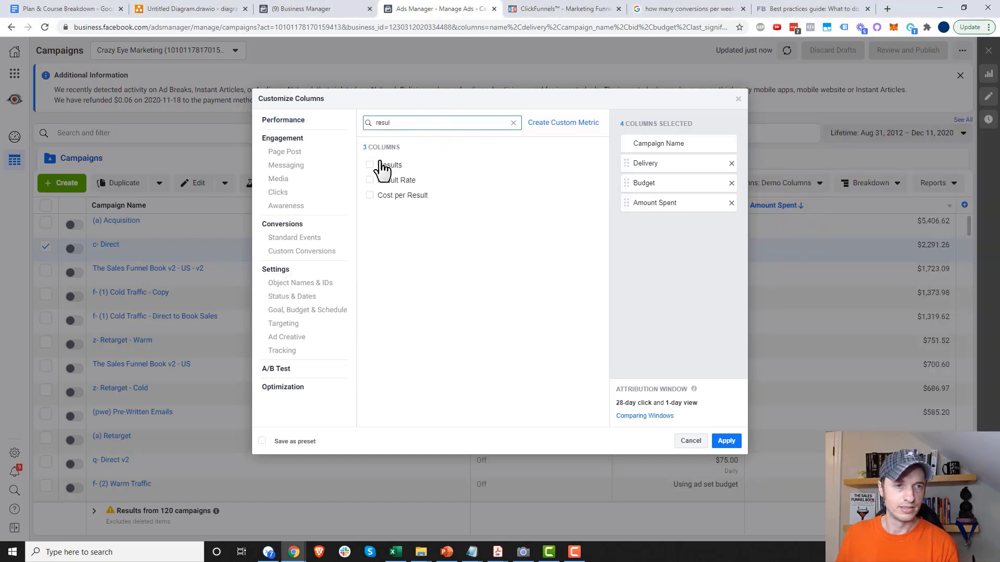
{"action": "left_click", "coordinate": [370, 164]}
{"action": "left_click", "coordinate": [370, 195]}
{"action": "left_click", "coordinate": [370, 180]}
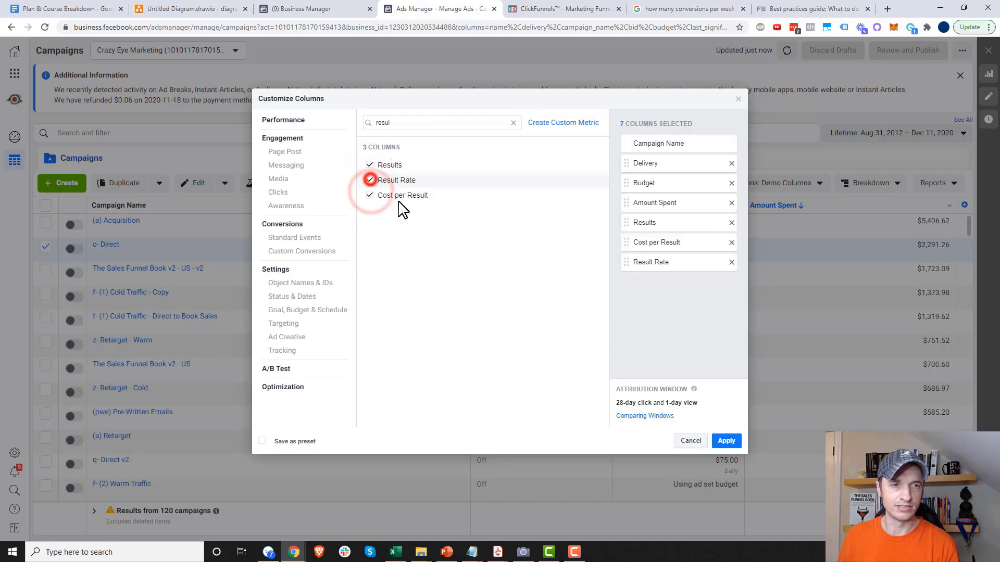
{"action": "left_click", "coordinate": [726, 441]}
- Highlight Results, Result Rate and Cost per Result in the Notepad list and open the c- Direct campaign's ad sets
{"action": "key", "text": "alt+Tab"}
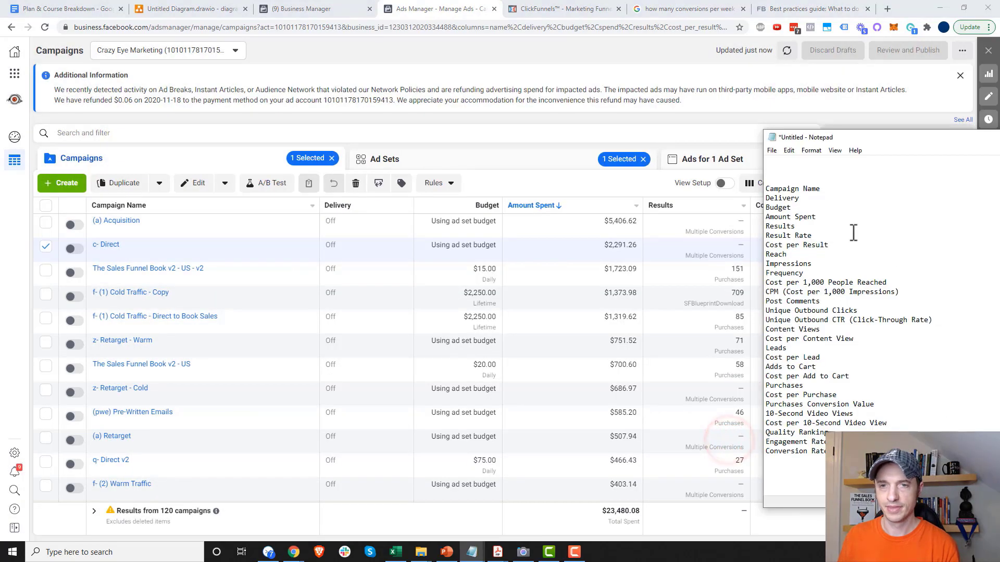
{"action": "left_click_drag", "start_coordinate": [837, 247], "coordinate": [758, 225]}
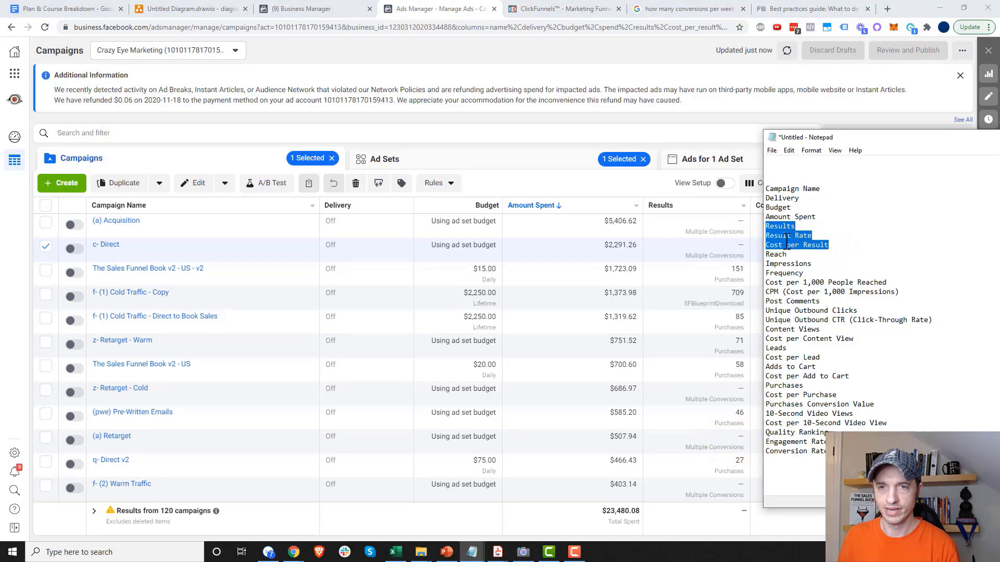
{"action": "left_click", "coordinate": [720, 74]}
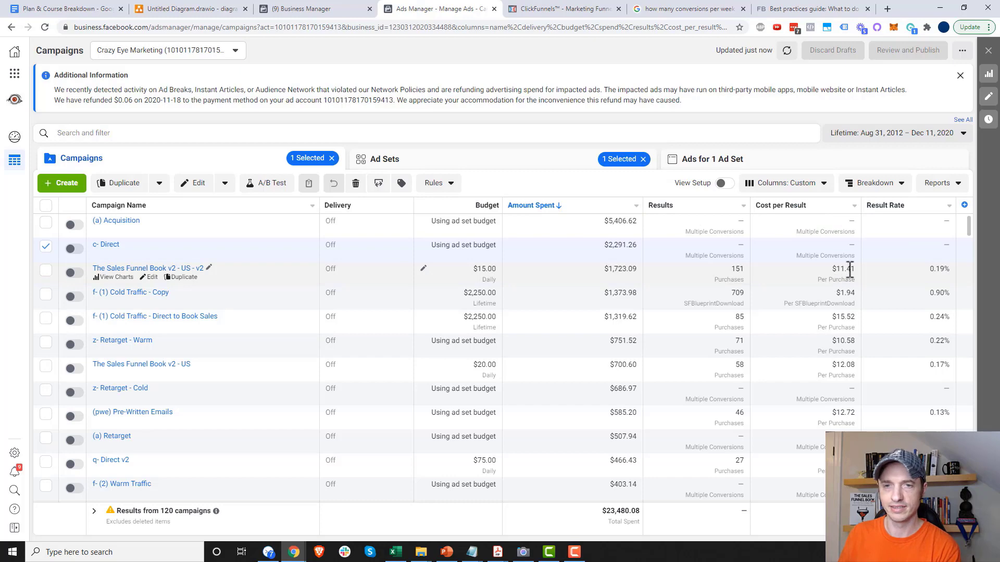
{"action": "left_click", "coordinate": [110, 245]}
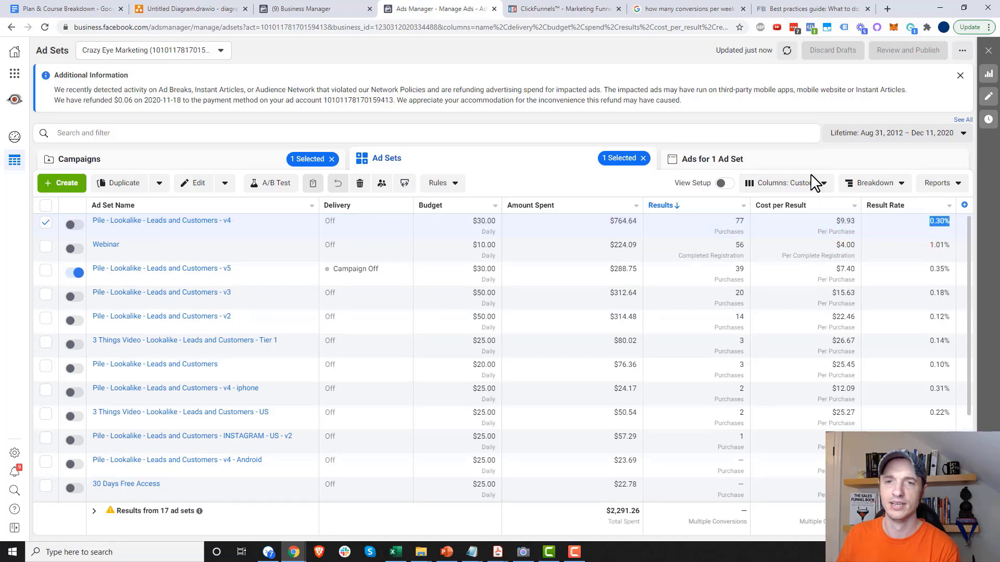
- Save the custom columns as a preset named "Demo Columns", replacing the existing preset of that name
{"action": "left_click", "coordinate": [822, 188]}
{"action": "scroll", "coordinate": [771, 437], "scroll_direction": "down", "scroll_amount": 1}
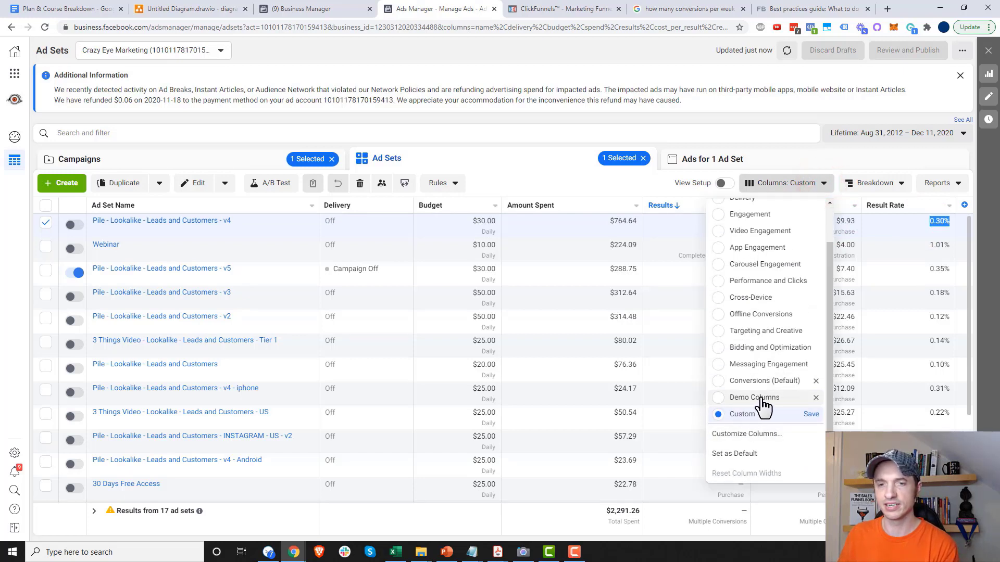
{"action": "left_click", "coordinate": [811, 414]}
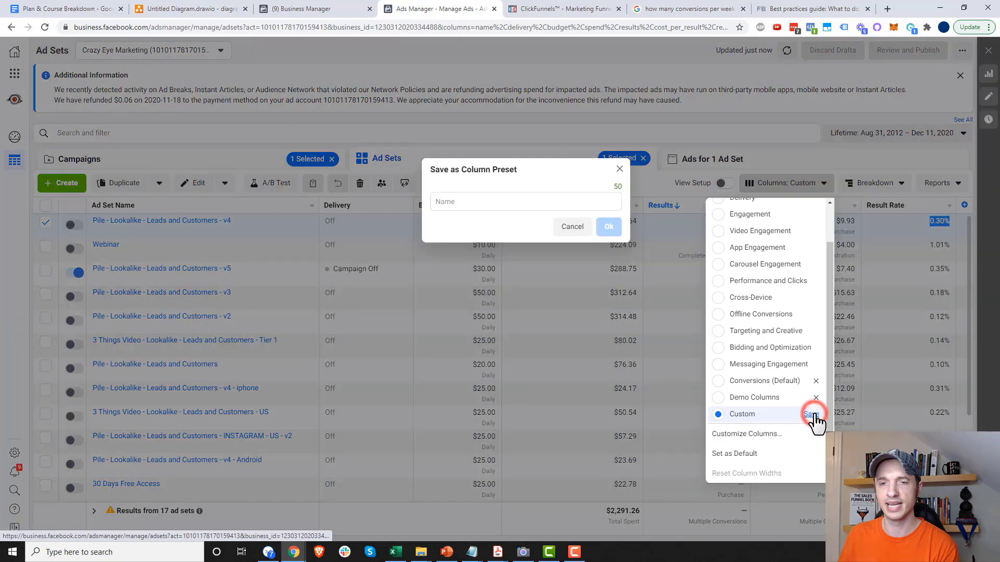
{"action": "left_click", "coordinate": [549, 202]}
{"action": "type", "text": "Dem"}
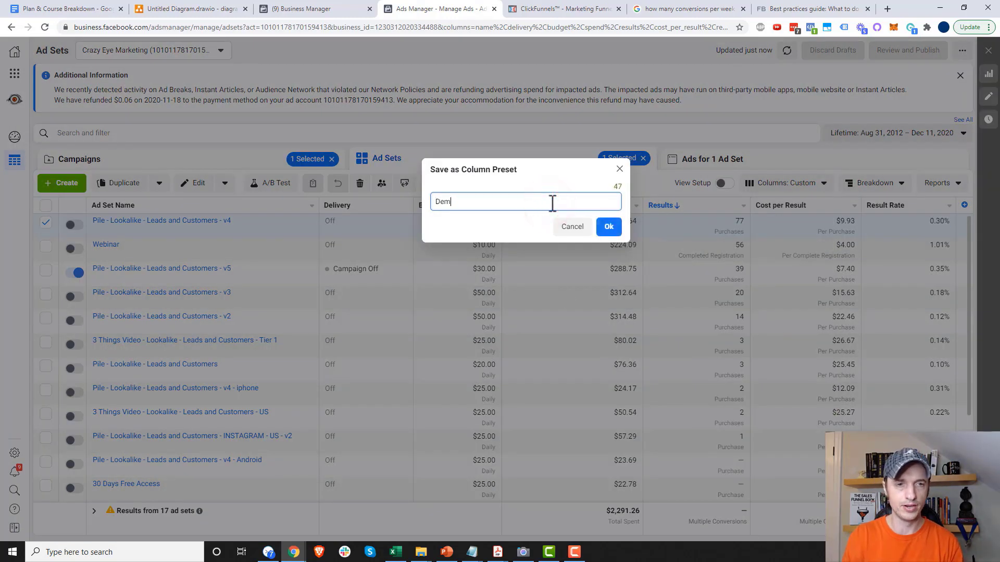
{"action": "type", "text": "o Columns"}
{"action": "left_click", "coordinate": [608, 227]}
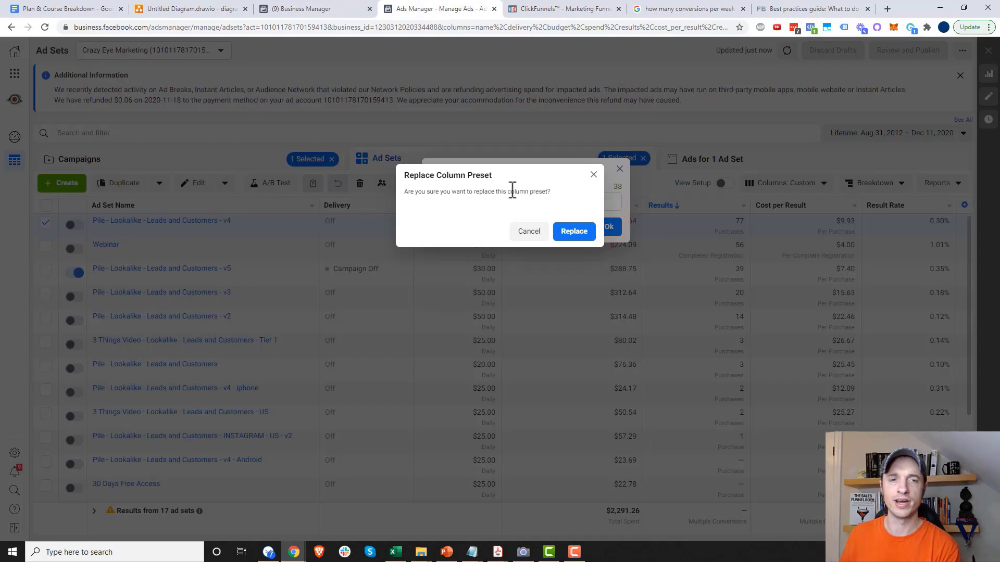
{"action": "left_click", "coordinate": [574, 231]}
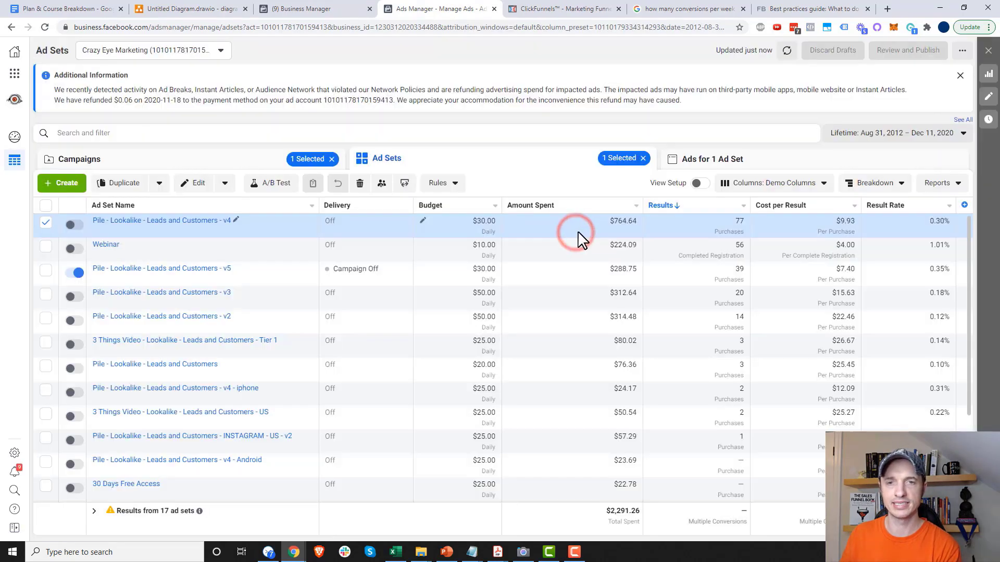
- Look up Demo Columns in the column presets and switch the ad sets table to the Conversions (Default) preset
{"action": "left_click", "coordinate": [800, 183]}
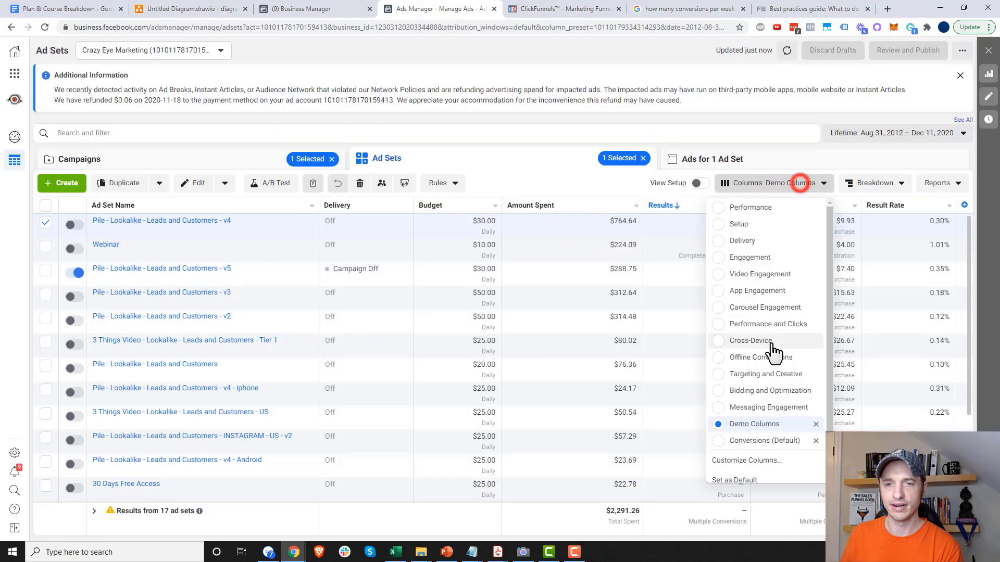
{"action": "left_click", "coordinate": [756, 426]}
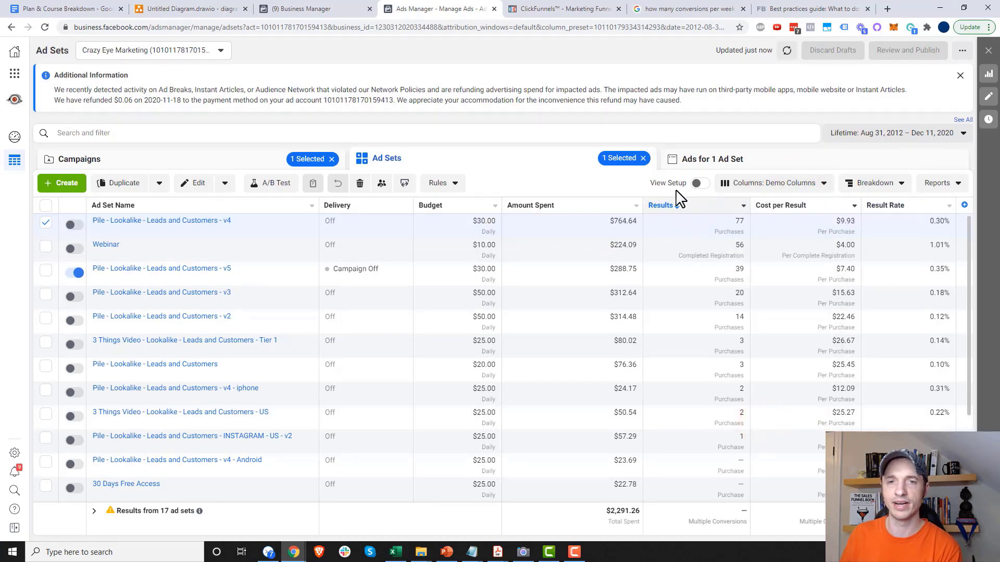
{"action": "left_click", "coordinate": [822, 189]}
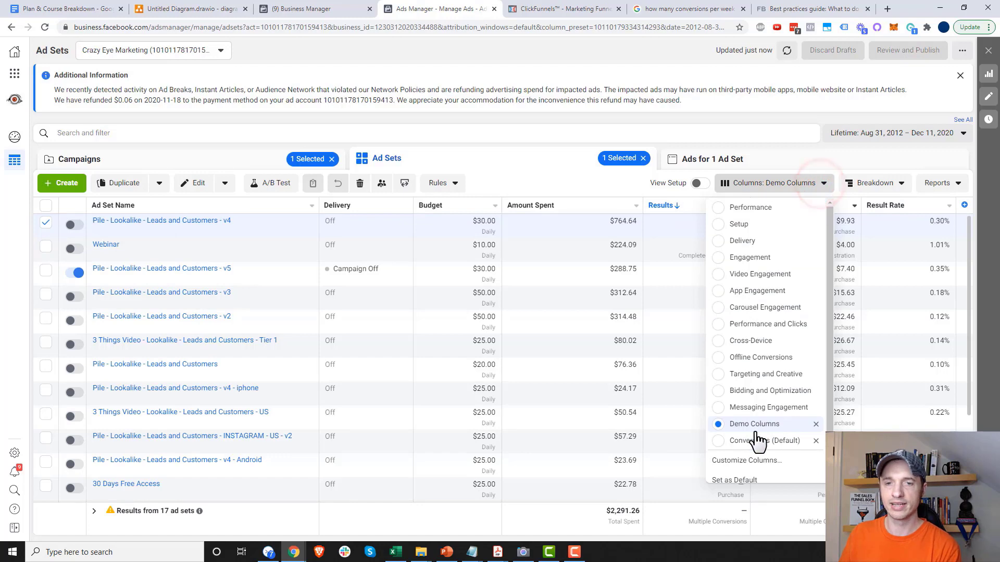
{"action": "scroll", "coordinate": [743, 419], "scroll_direction": "down", "scroll_amount": 1}
{"action": "left_click", "coordinate": [718, 417]}
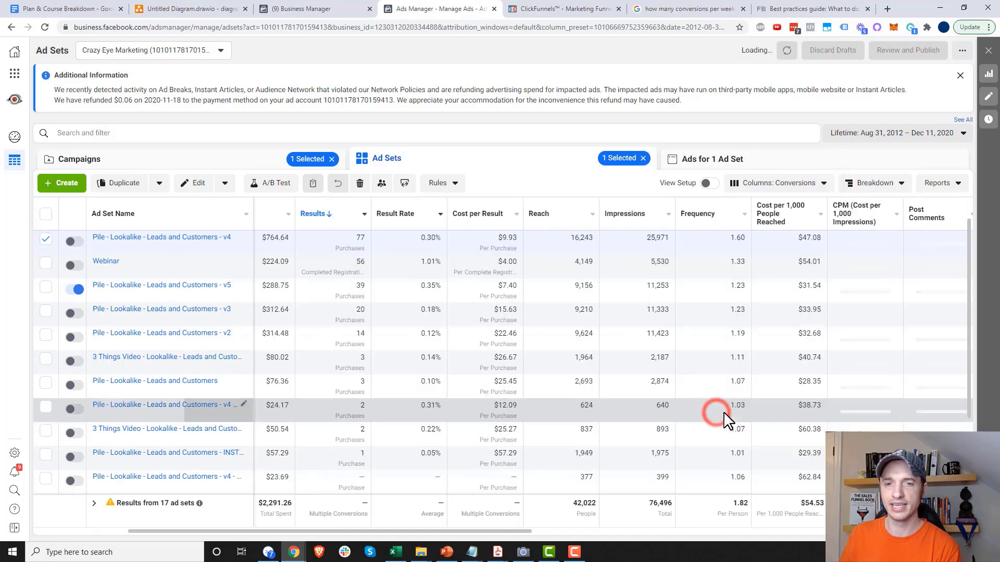
- Move the Notepad window over the table and highlight the whole list from Campaign Name to Conversion Rate Ranking
{"action": "key", "text": "alt+Tab"}
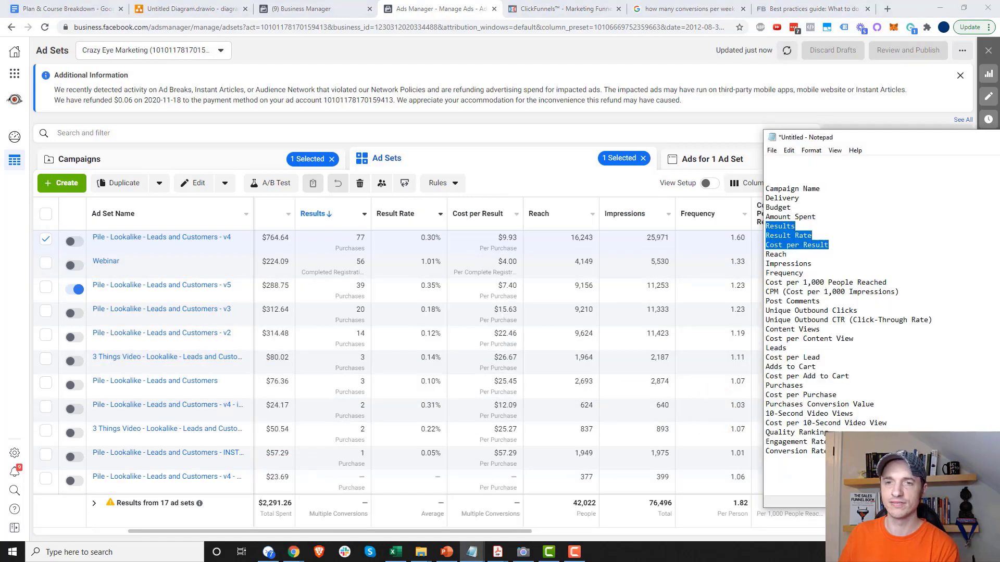
{"action": "left_click_drag", "start_coordinate": [865, 138], "coordinate": [720, 100]}
{"action": "left_click", "coordinate": [691, 342]}
{"action": "left_click_drag", "start_coordinate": [723, 422], "coordinate": [601, 168]}
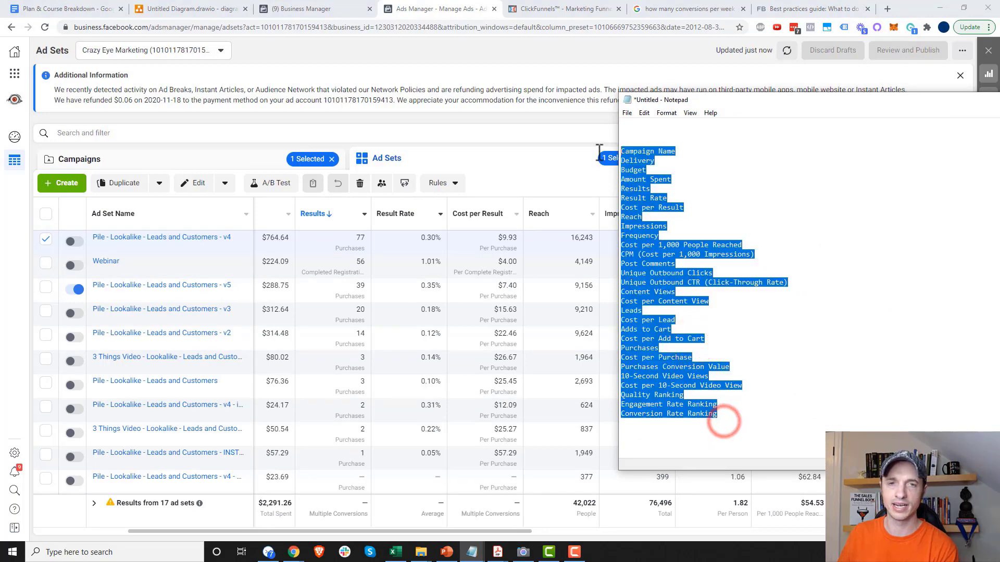
{"action": "left_click", "coordinate": [727, 94]}
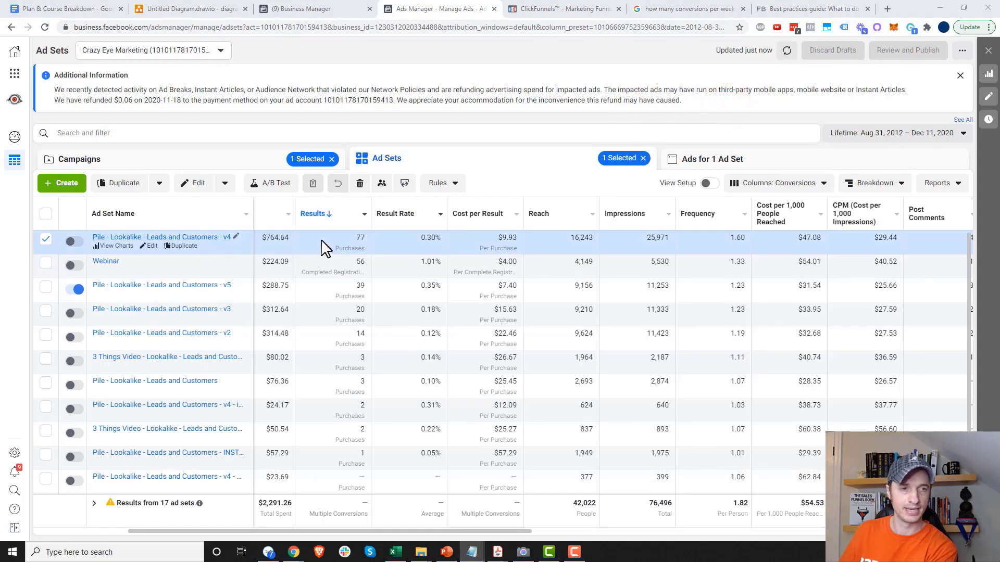
- Examine the v4 lookalike ad set across the conversion columns, comparing adds to cart, purchases and their costs
{"action": "left_click_drag", "start_coordinate": [511, 529], "coordinate": [413, 528]}
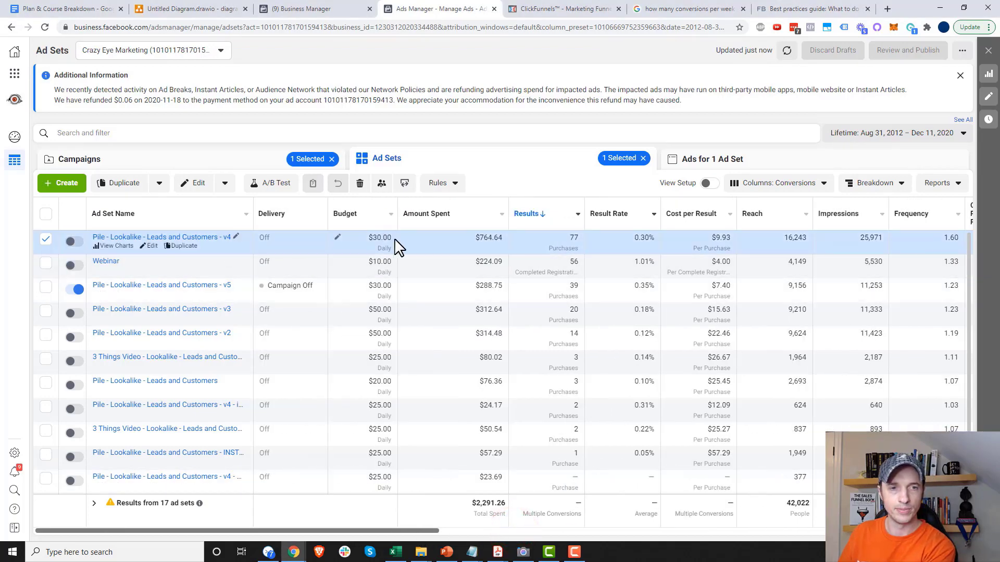
{"action": "mouse_move", "coordinate": [579, 242]}
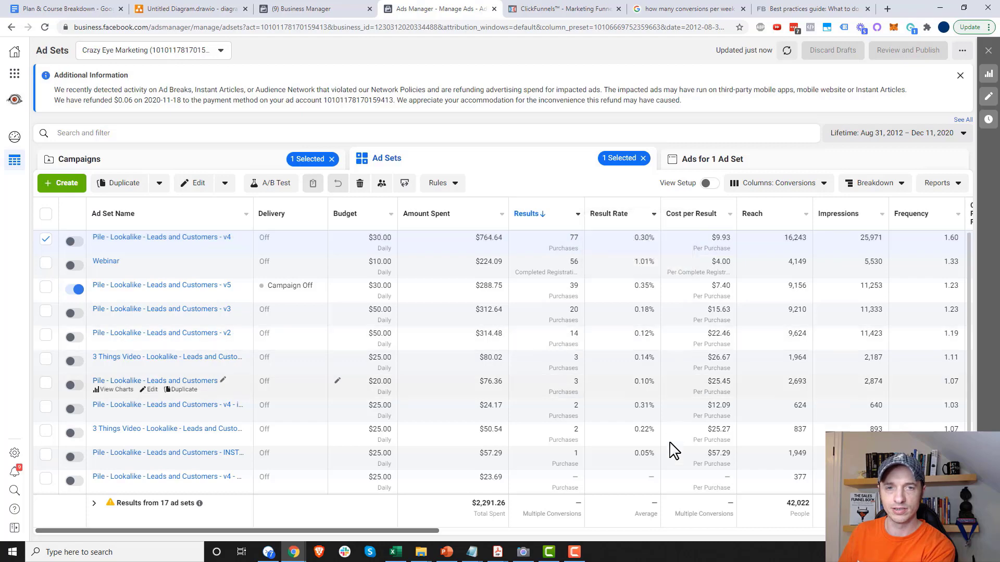
{"action": "left_click_drag", "start_coordinate": [432, 531], "coordinate": [816, 530]}
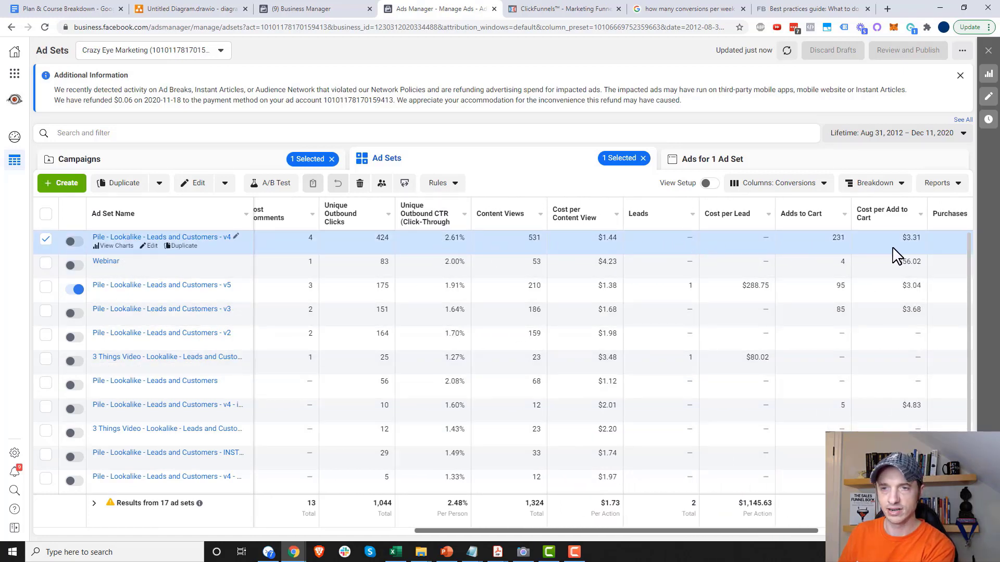
{"action": "left_click_drag", "start_coordinate": [783, 530], "coordinate": [937, 530]}
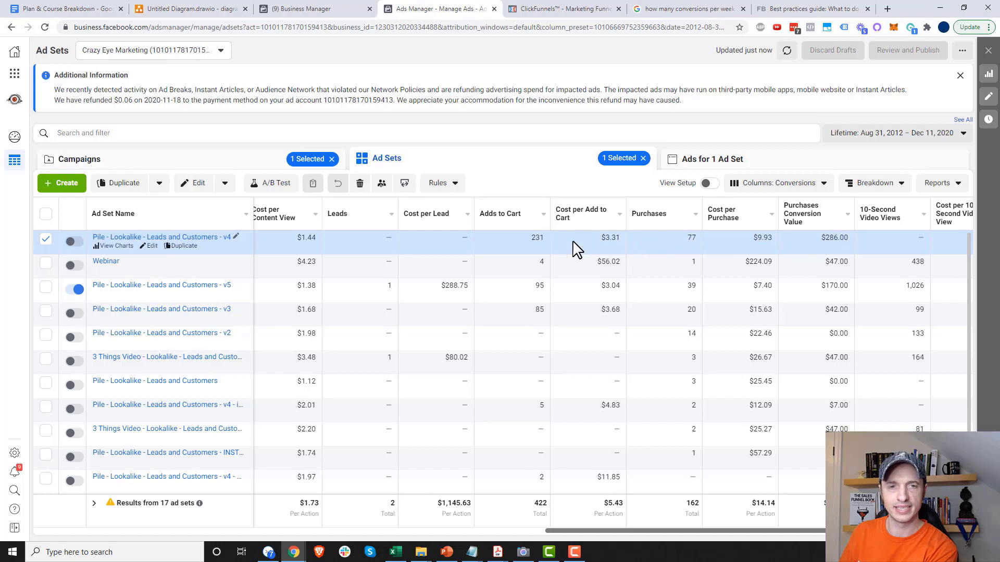
{"action": "left_click_drag", "start_coordinate": [530, 239], "coordinate": [548, 245]}
{"action": "left_click_drag", "start_coordinate": [685, 237], "coordinate": [698, 240]}
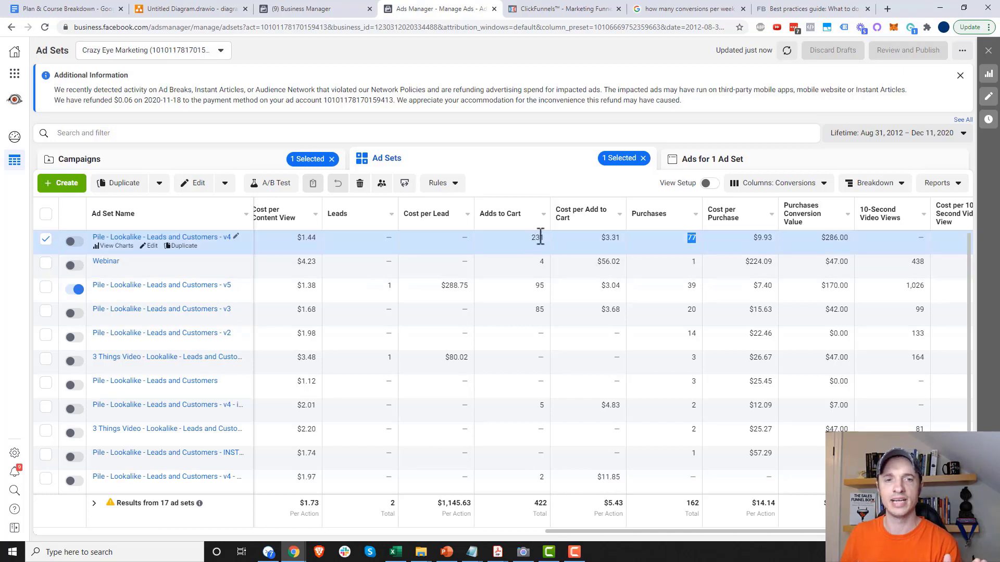
{"action": "double_click", "coordinate": [611, 238]}
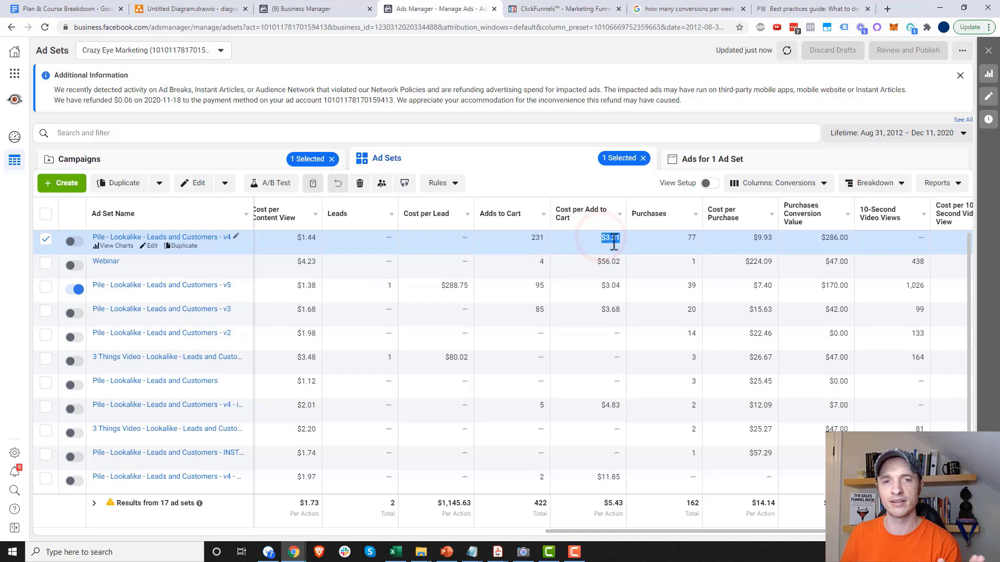
{"action": "double_click", "coordinate": [758, 238]}
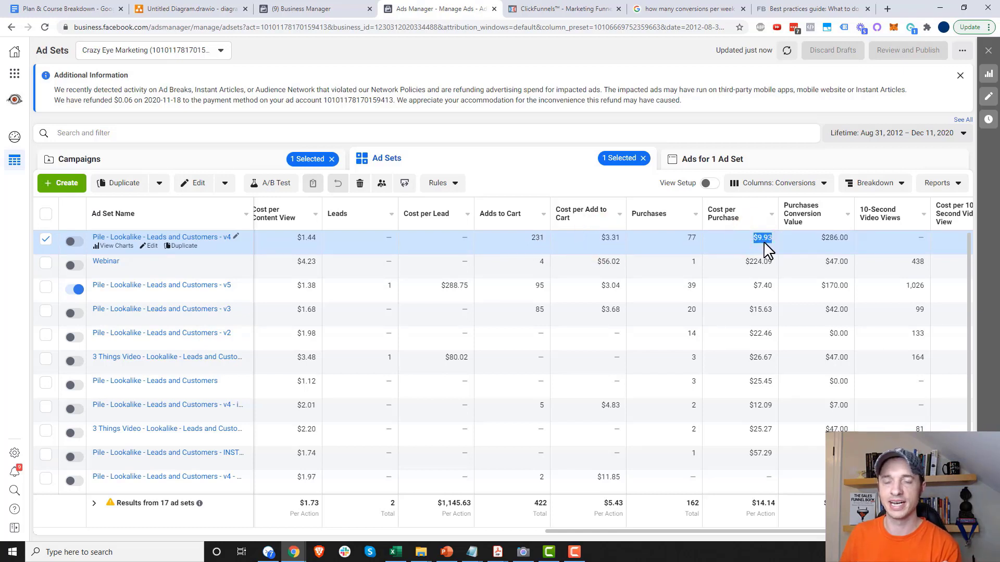
{"action": "left_click_drag", "start_coordinate": [753, 238], "coordinate": [774, 241]}
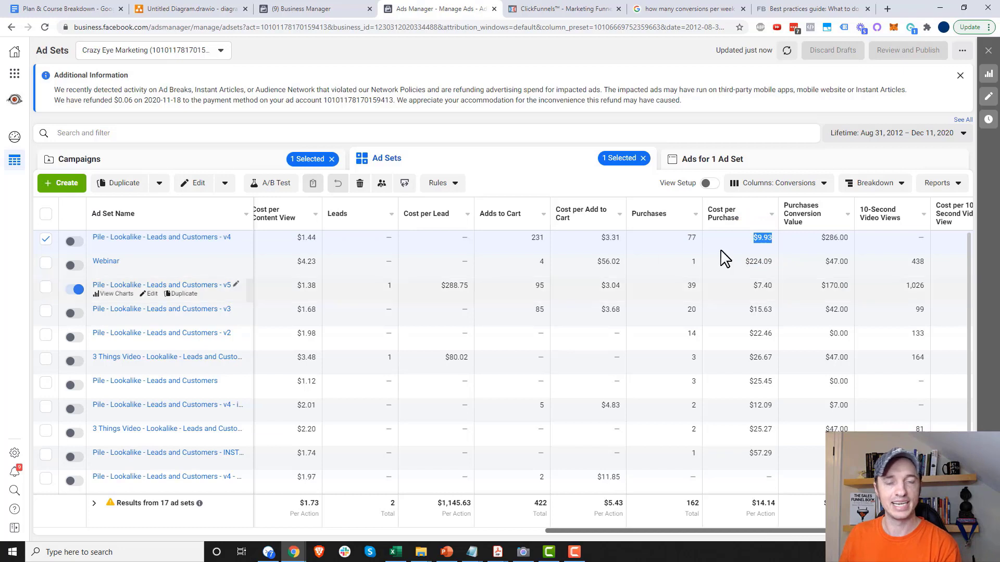
- Open the Webinar ad set's ads and view their amount spent, results and cost per result
{"action": "left_click", "coordinate": [794, 270]}
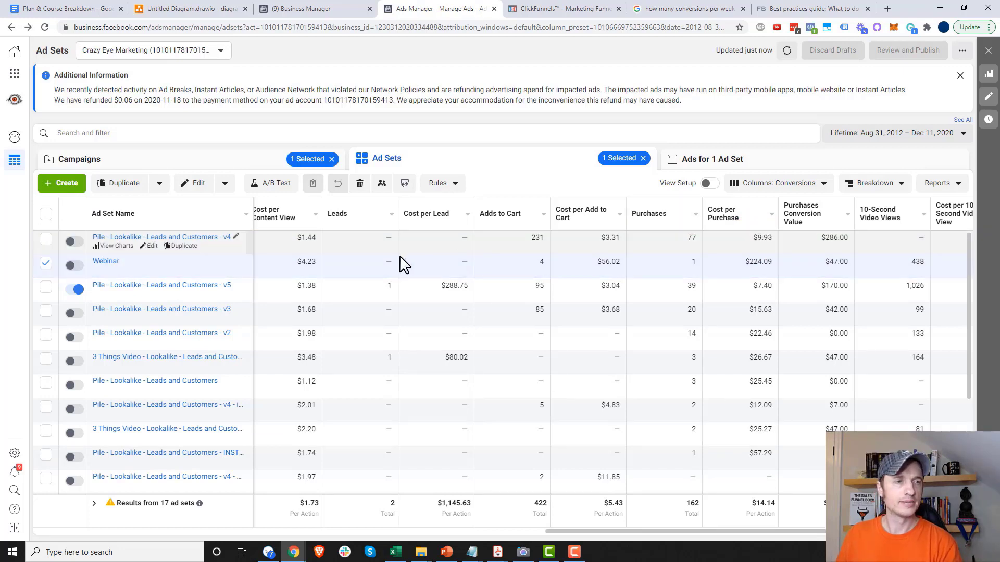
{"action": "left_click", "coordinate": [104, 262]}
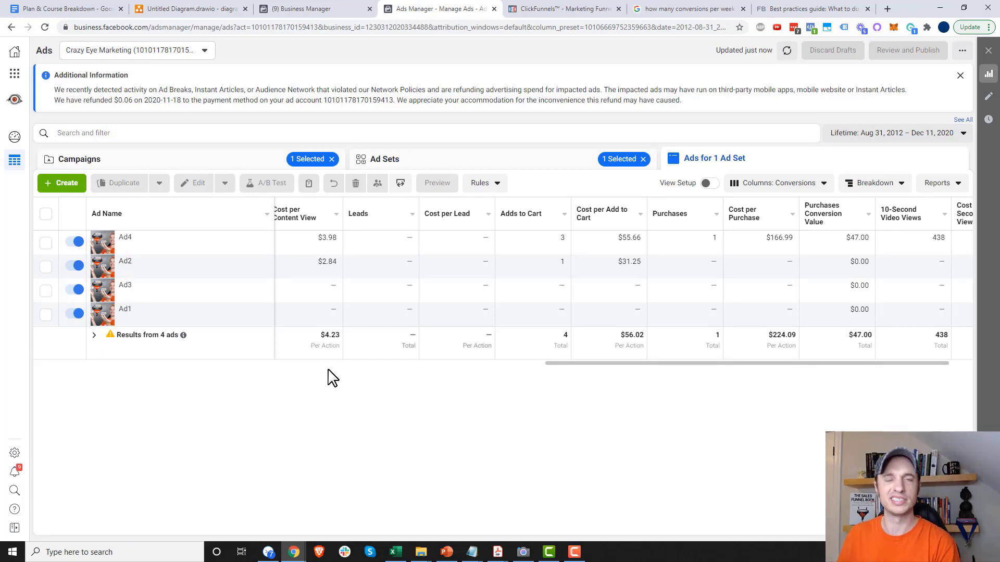
{"action": "left_click_drag", "start_coordinate": [326, 370], "coordinate": [44, 296]}
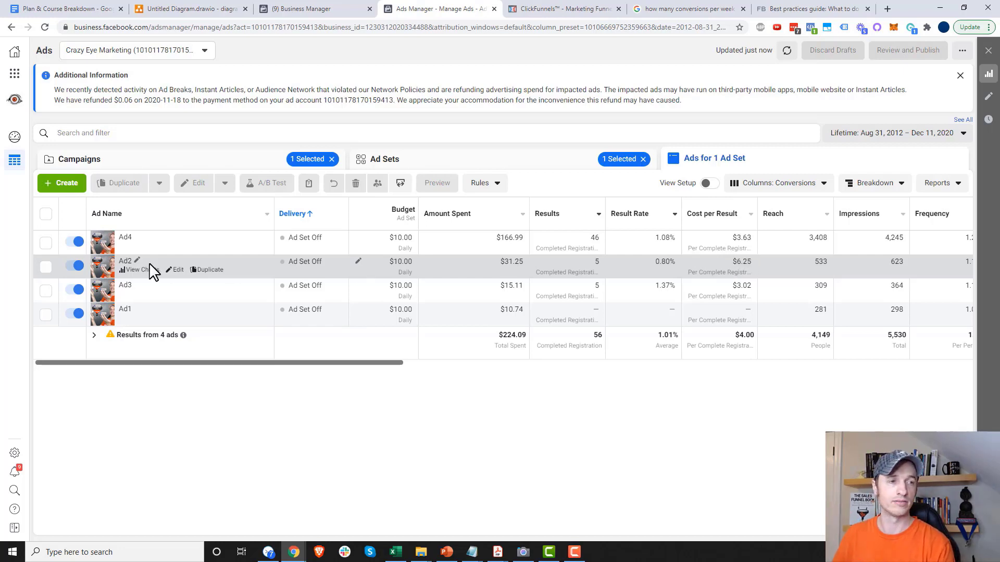
- Turn off Ad2, Ad1 and Ad4 in the Webinar ad set, leaving Ad3 on
{"action": "left_click", "coordinate": [76, 266]}
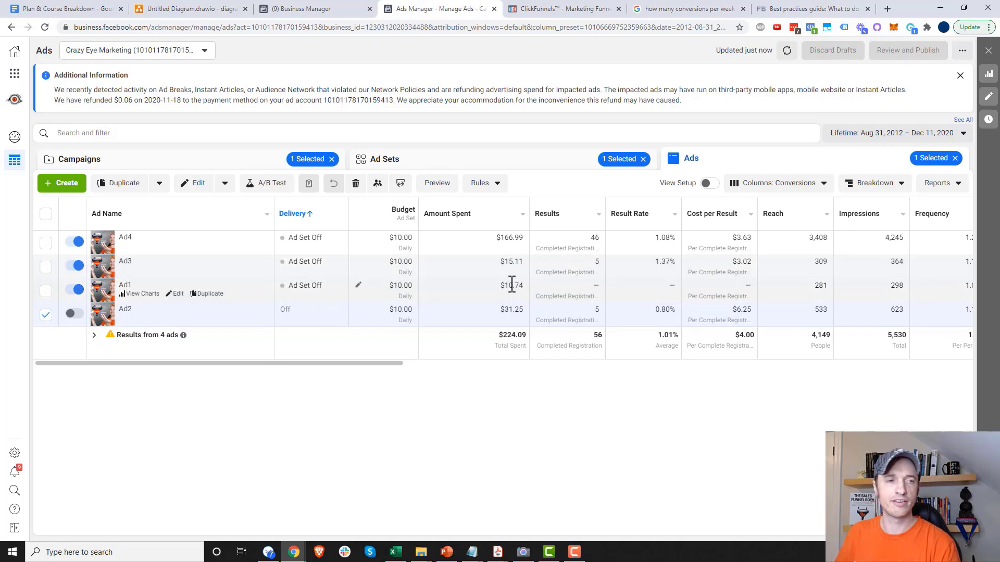
{"action": "left_click", "coordinate": [74, 289]}
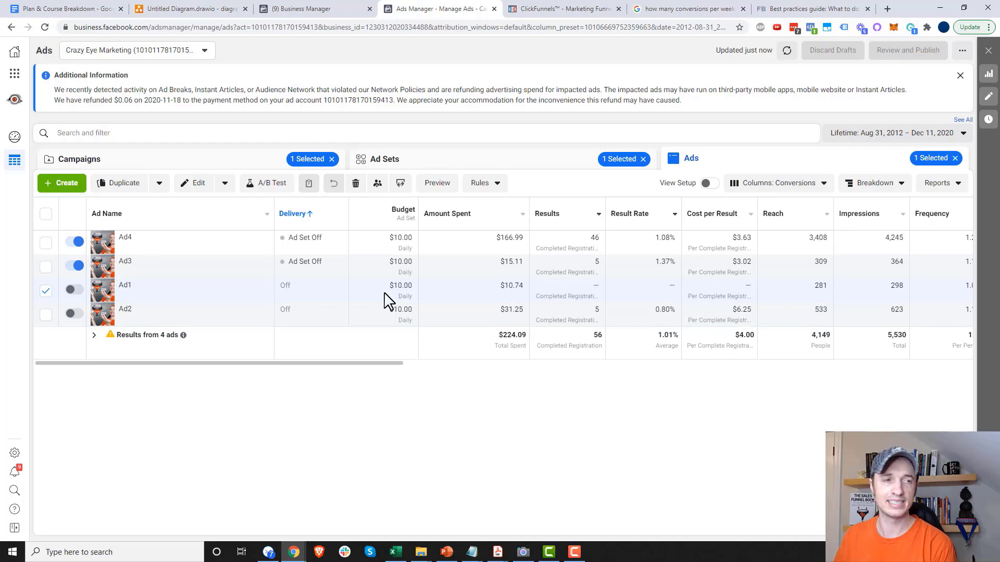
{"action": "left_click", "coordinate": [79, 242]}
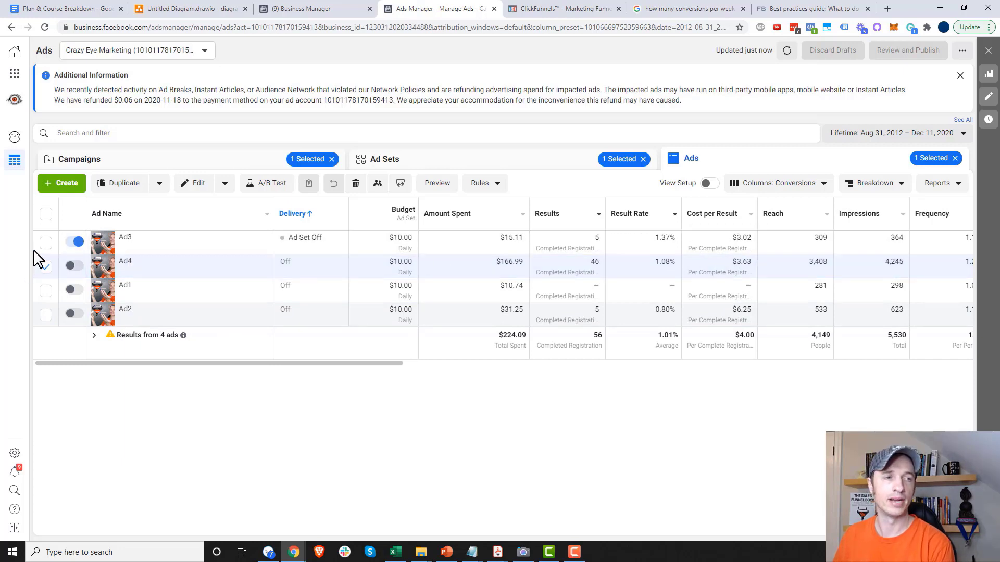
- Duplicate Ad3 once in the original campaign, keeping existing reactions, comments and shares, look through the copy's settings and close its editor
{"action": "left_click", "coordinate": [46, 267]}
{"action": "left_click", "coordinate": [46, 242]}
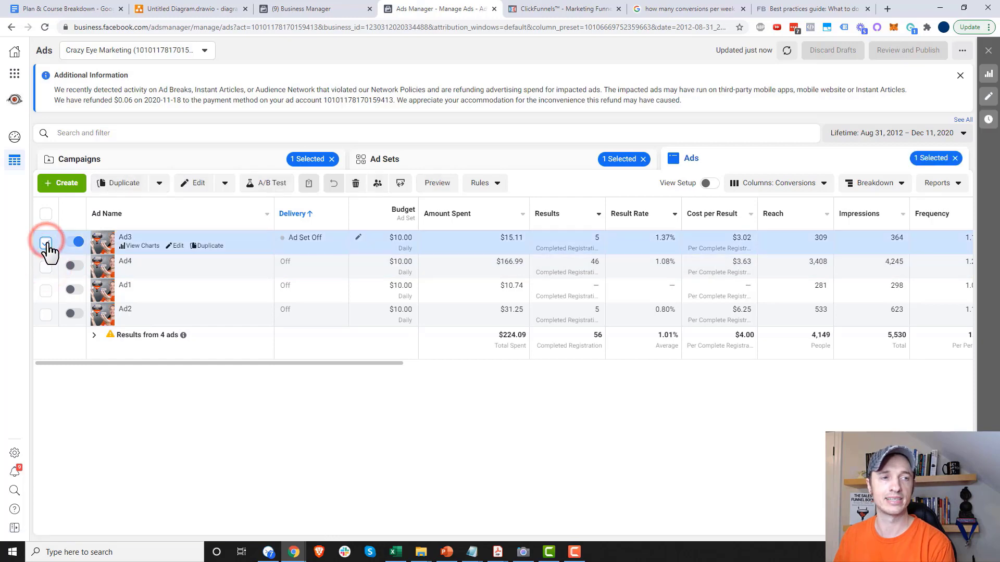
{"action": "left_click", "coordinate": [118, 186]}
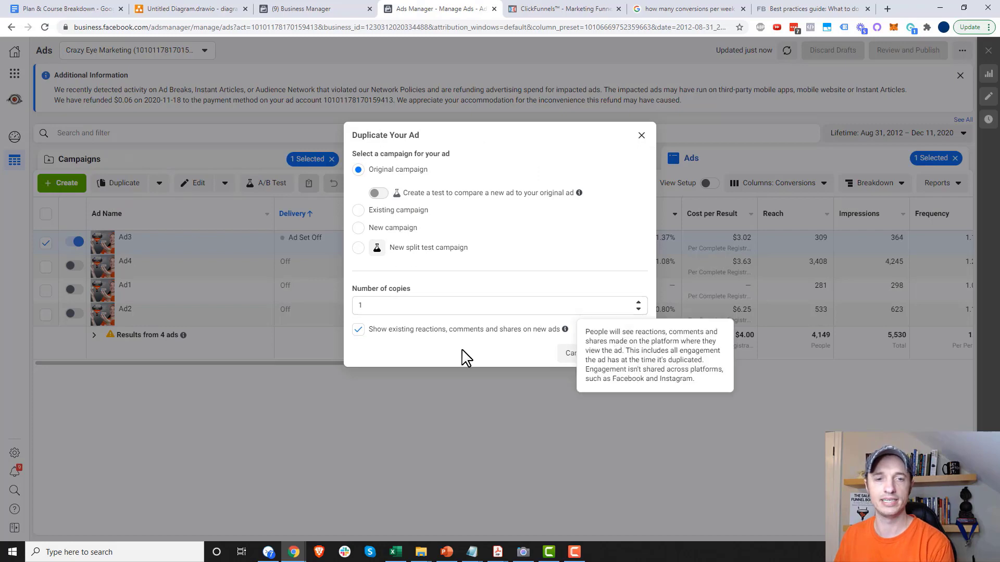
{"action": "left_click", "coordinate": [624, 354]}
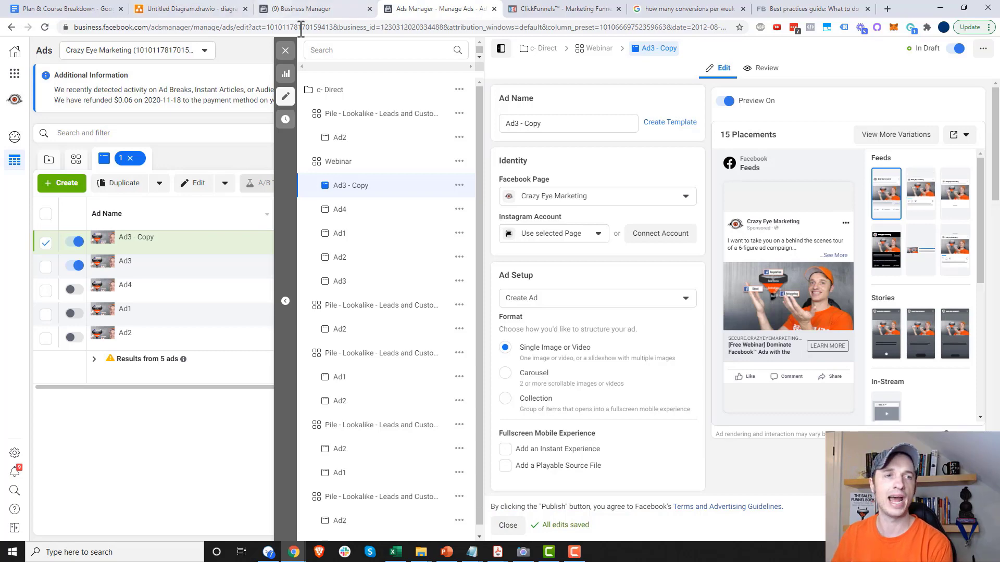
{"action": "scroll", "coordinate": [557, 297], "scroll_direction": "down", "scroll_amount": 5}
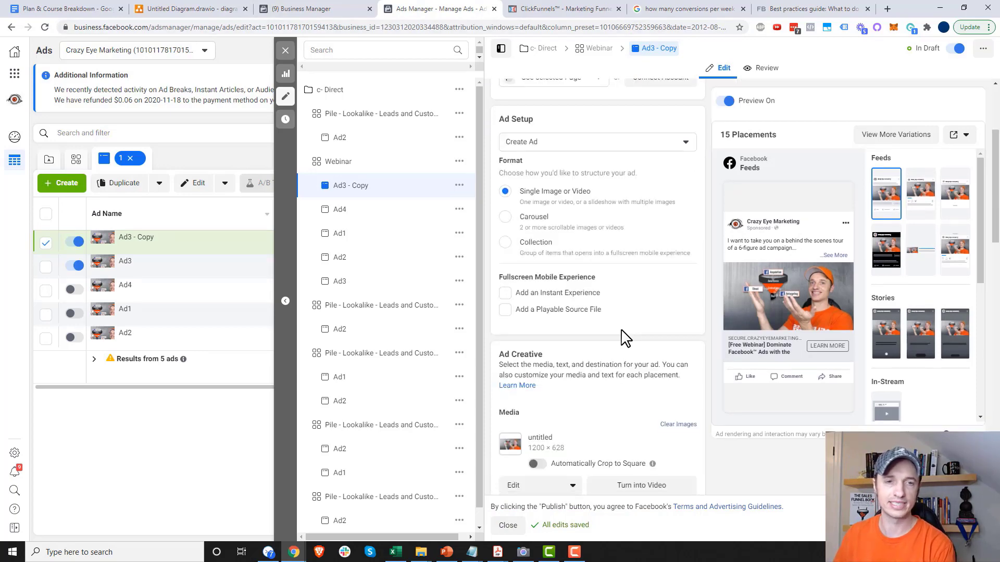
{"action": "left_click", "coordinate": [286, 52]}
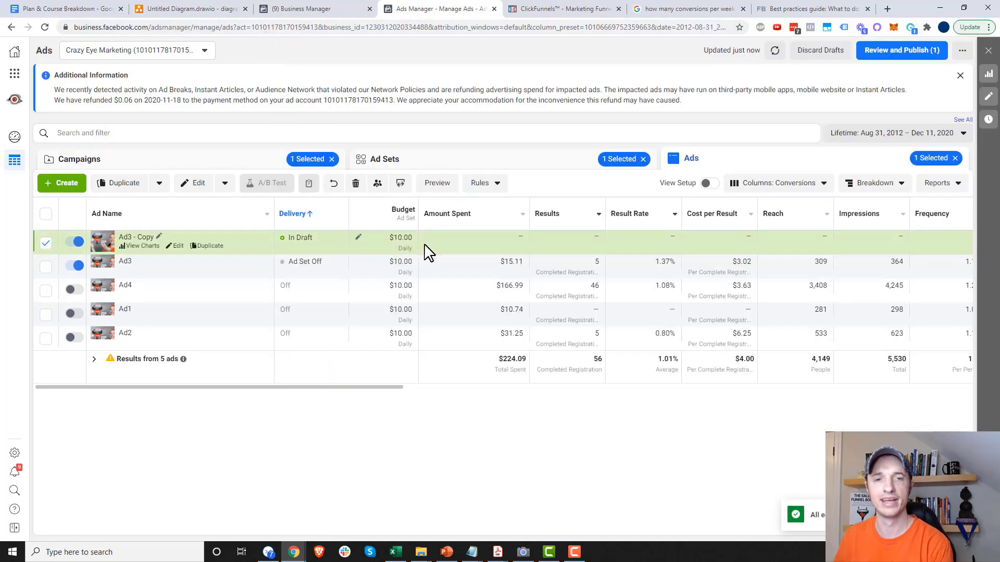